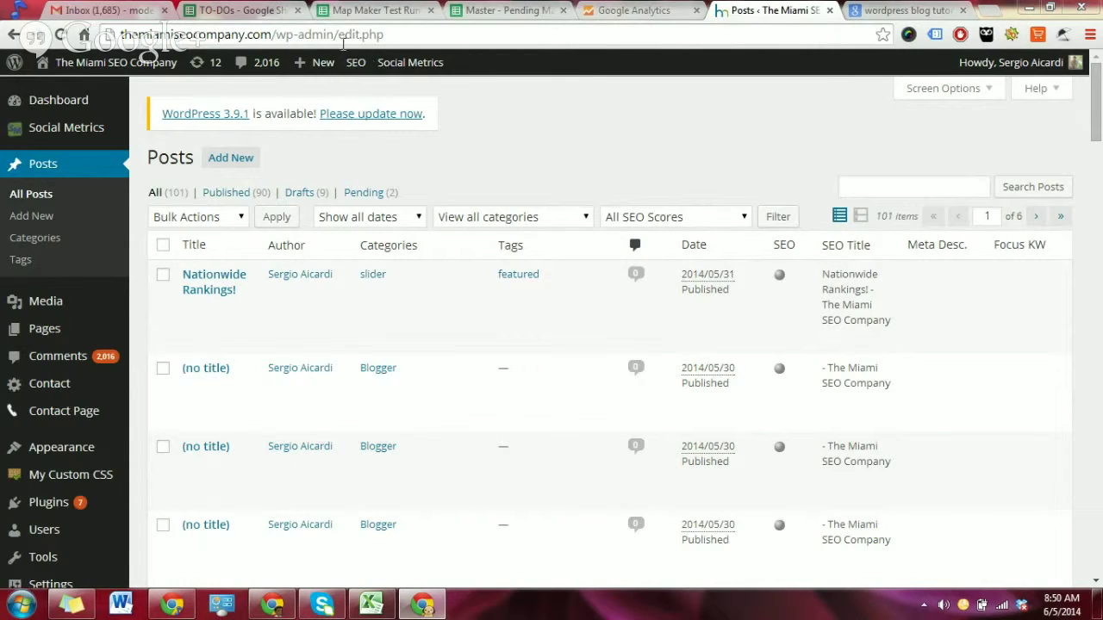
- Open the site's WordPress admin dashboard at themiamiseocompany.com/wp-admin/
{"action": "left_click_drag", "start_coordinate": [338, 36], "coordinate": [413, 41]}
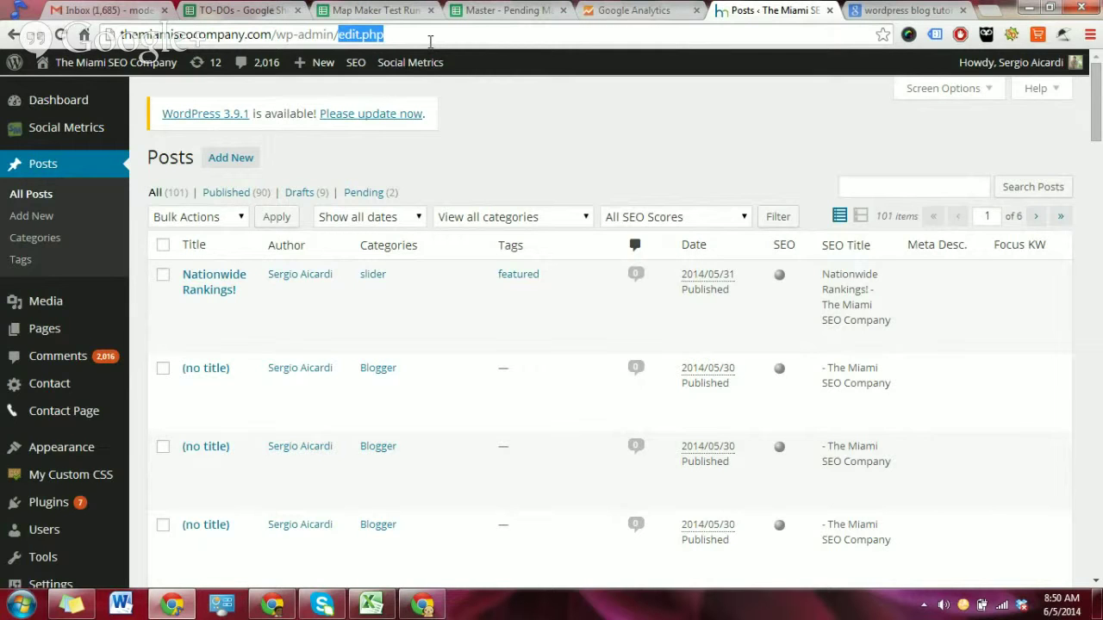
{"action": "key", "text": "BackSpace"}
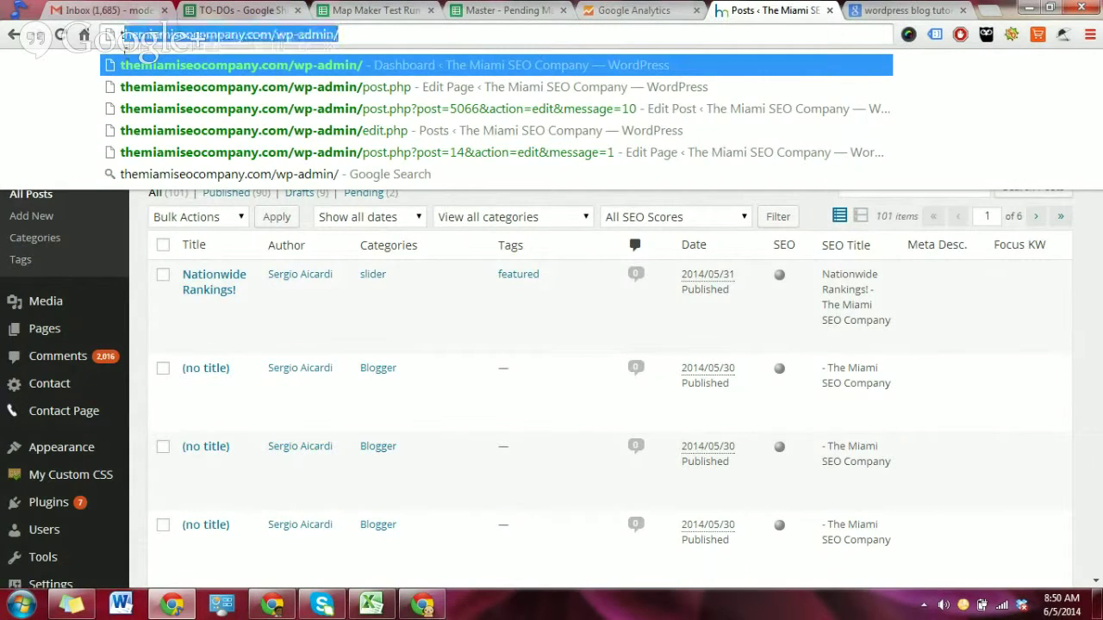
{"action": "key", "text": "Return"}
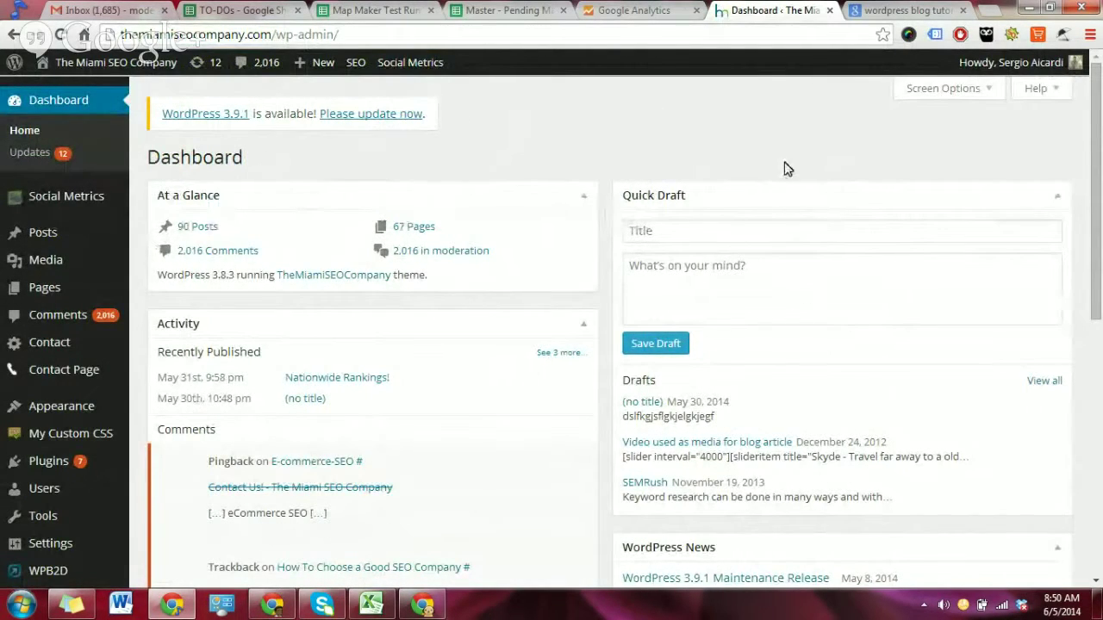
- Open the list of all posts and sort it by date, newest first
{"action": "mouse_move", "coordinate": [396, 497]}
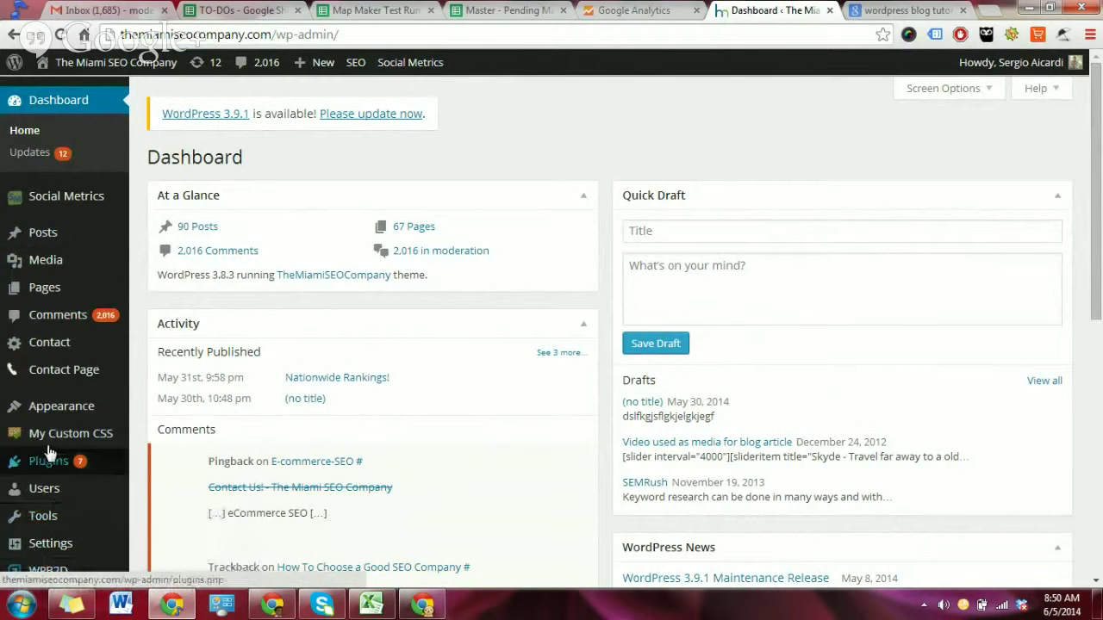
{"action": "mouse_move", "coordinate": [38, 242]}
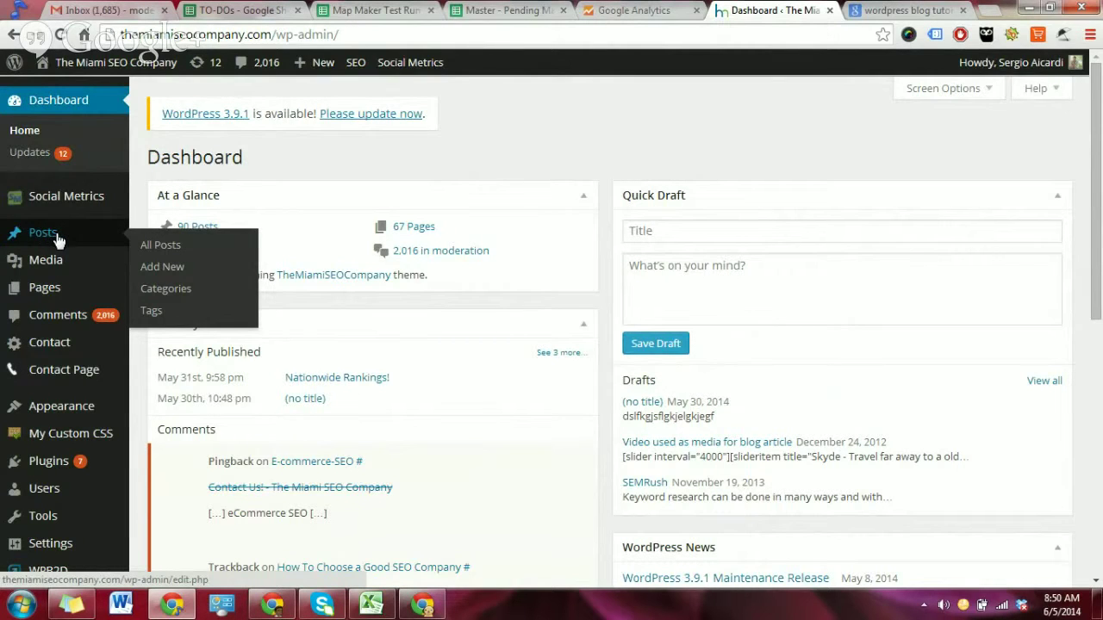
{"action": "left_click", "coordinate": [170, 246]}
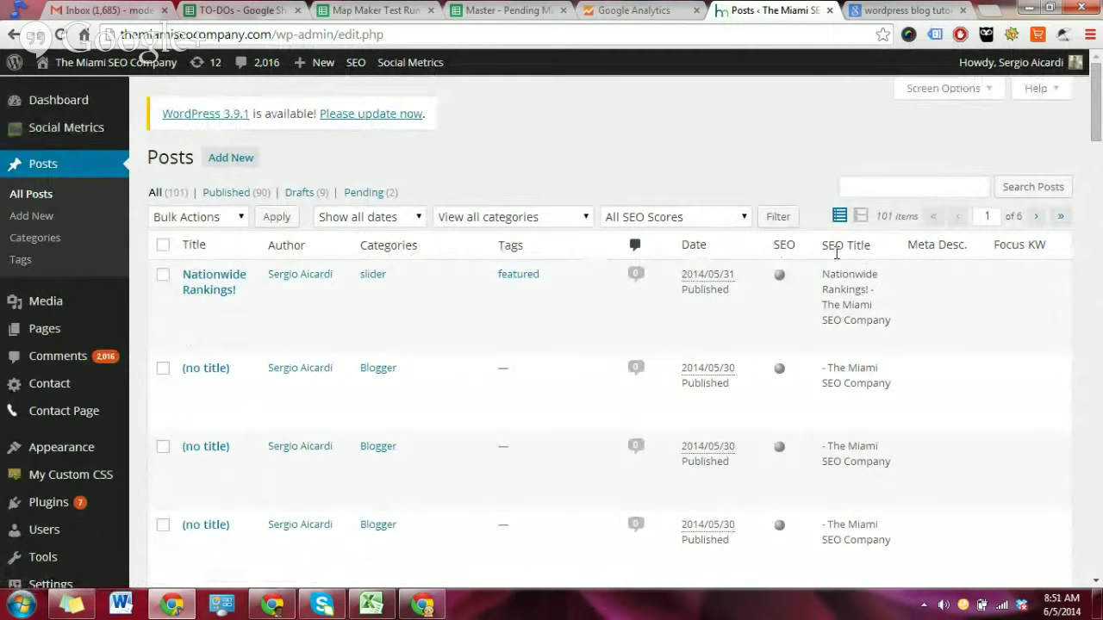
{"action": "scroll", "coordinate": [240, 376], "scroll_direction": "down", "scroll_amount": 1}
{"action": "scroll", "coordinate": [241, 379], "scroll_direction": "up", "scroll_amount": 1}
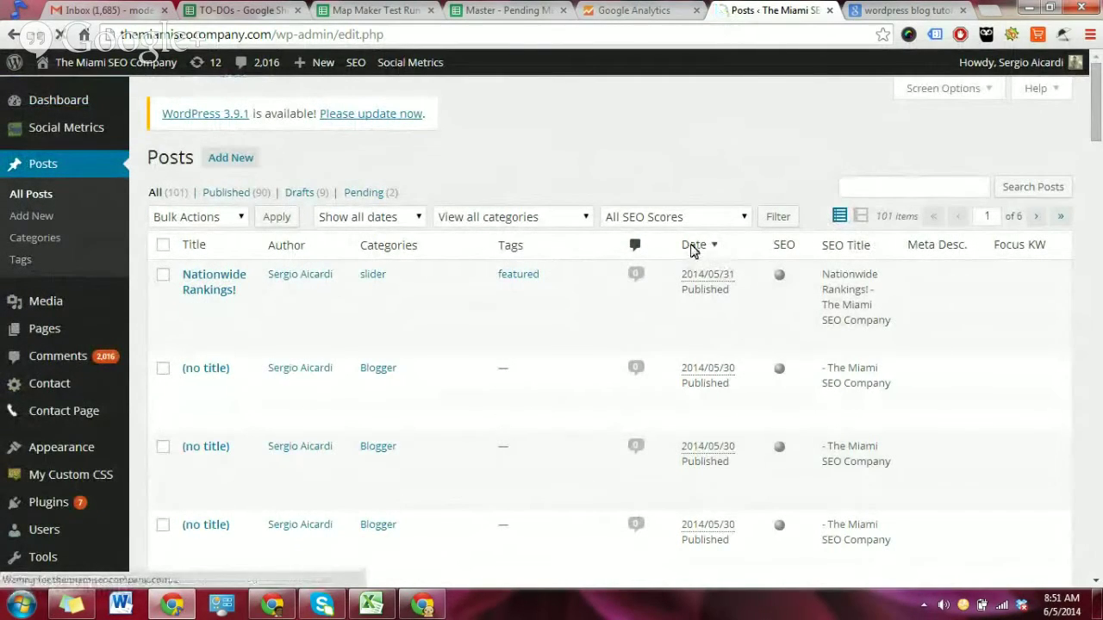
{"action": "left_click", "coordinate": [694, 248]}
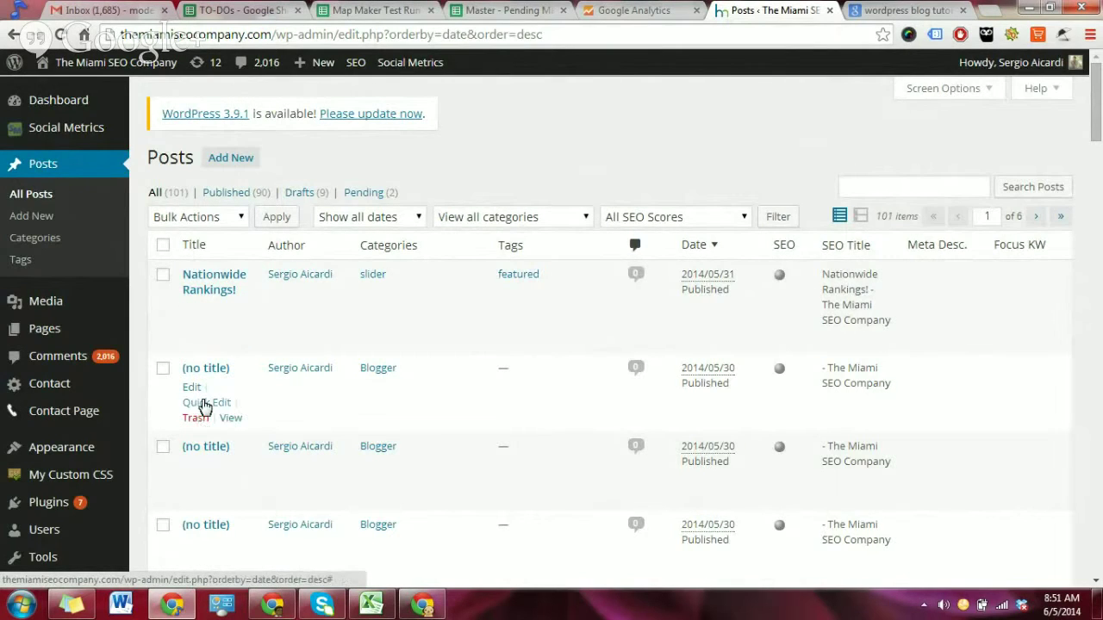
- Open the "Nationwide Rankings!" post in Quick Edit and examine its slug against the page address
{"action": "scroll", "coordinate": [204, 406], "scroll_direction": "down", "scroll_amount": 3}
{"action": "scroll", "coordinate": [207, 394], "scroll_direction": "down", "scroll_amount": 2}
{"action": "scroll", "coordinate": [210, 362], "scroll_direction": "up", "scroll_amount": 5}
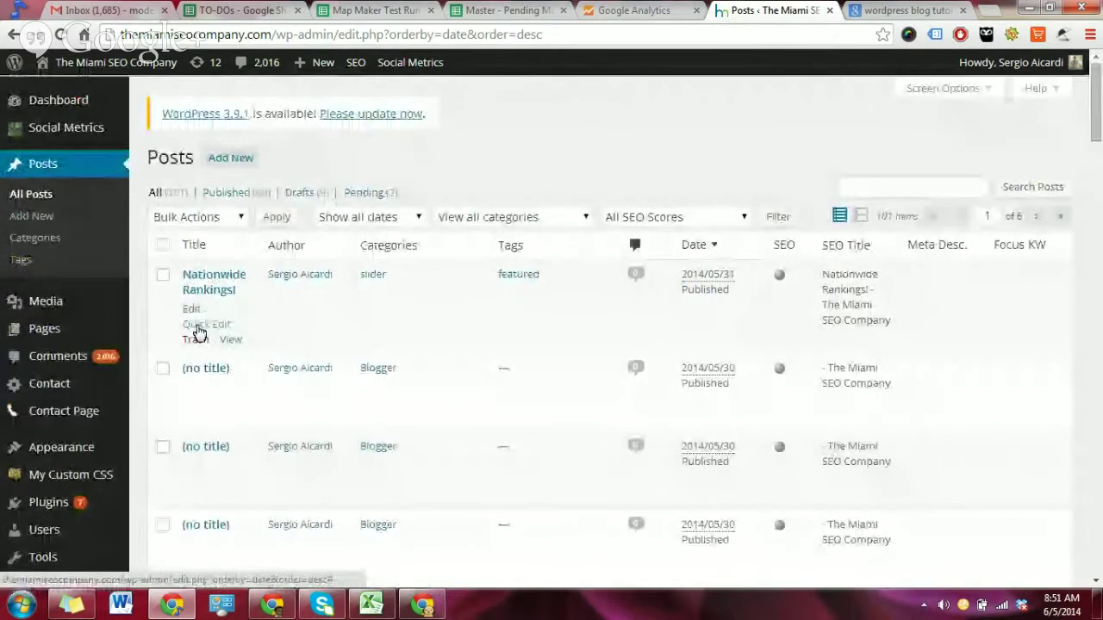
{"action": "left_click", "coordinate": [199, 326]}
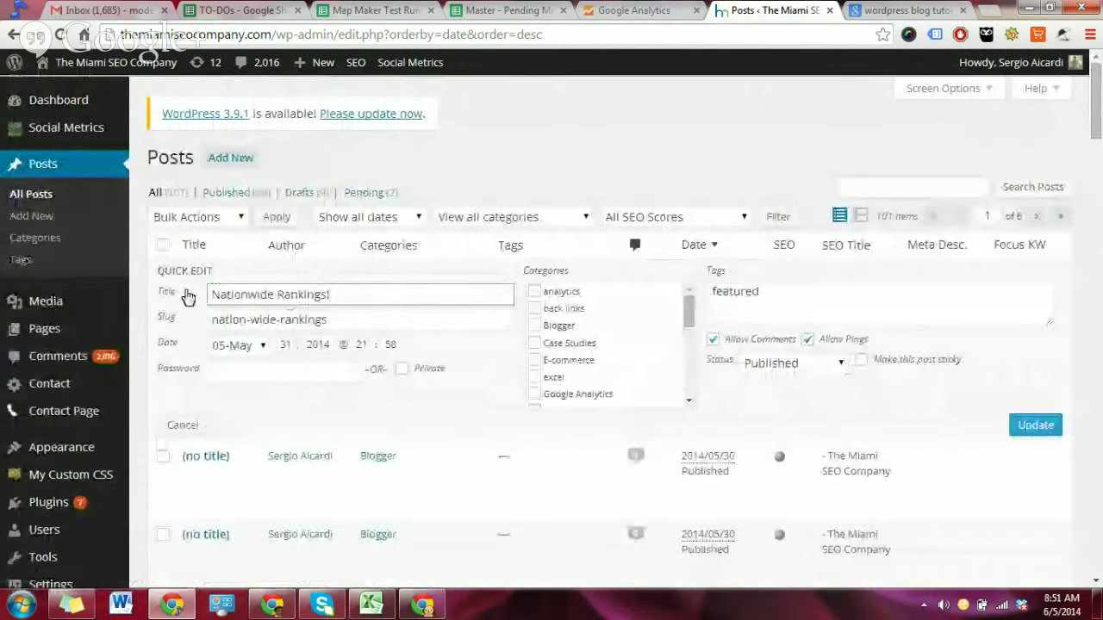
{"action": "left_click_drag", "start_coordinate": [345, 319], "coordinate": [194, 326]}
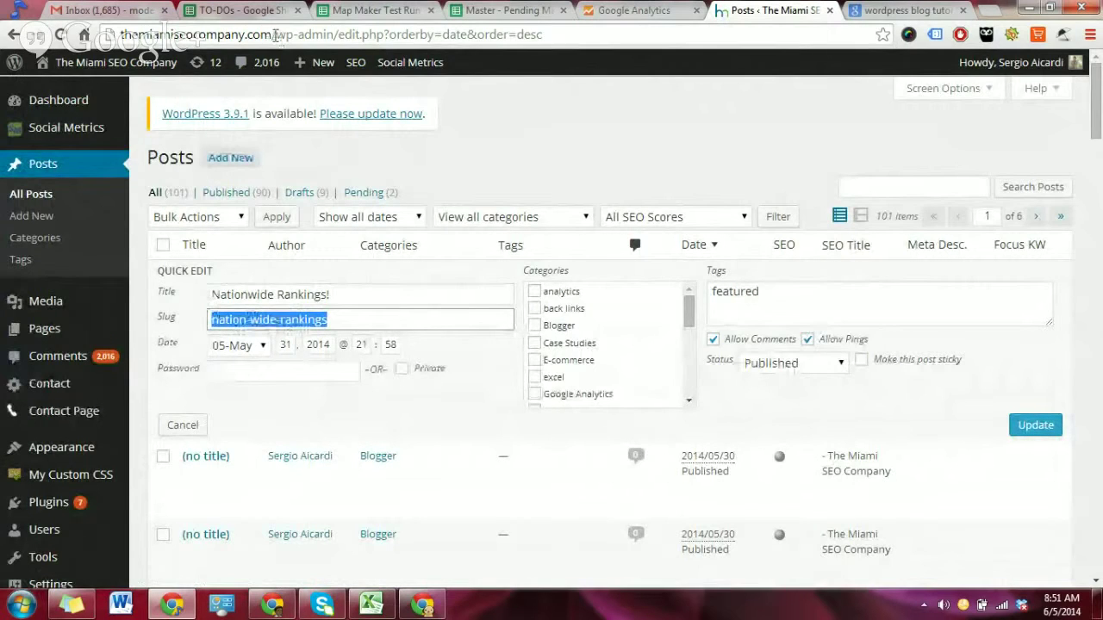
{"action": "left_click_drag", "start_coordinate": [275, 34], "coordinate": [563, 30]}
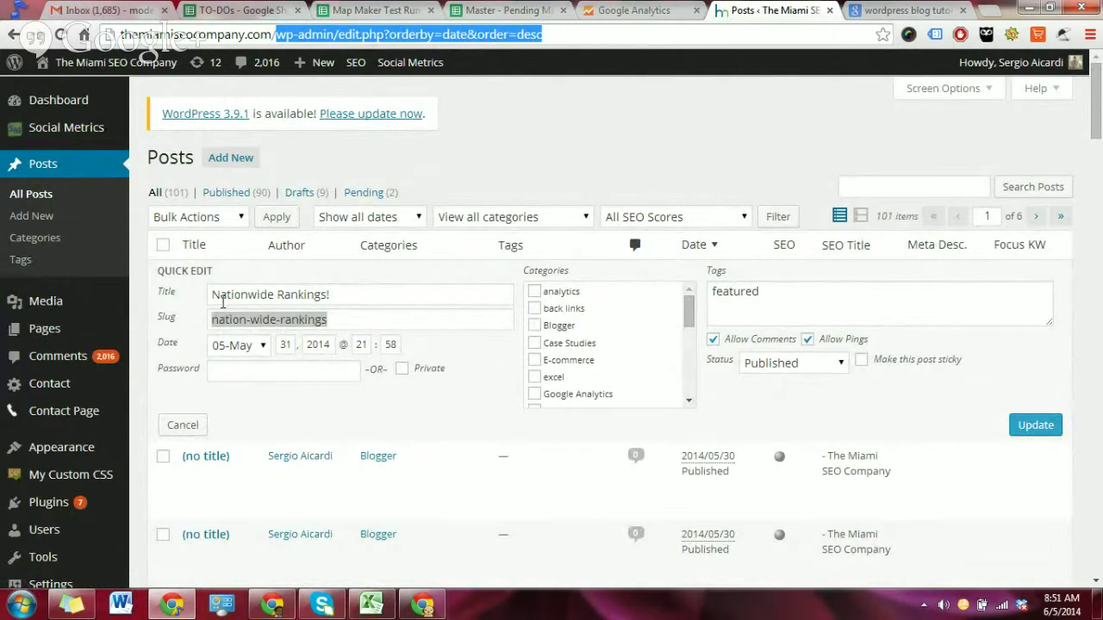
{"action": "left_click", "coordinate": [345, 318]}
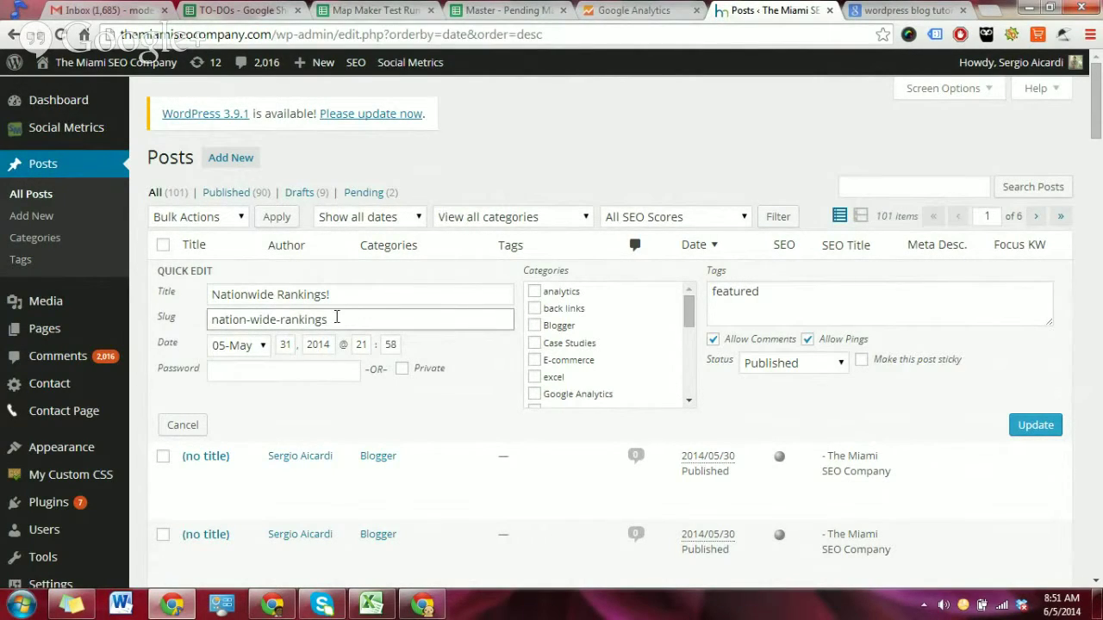
{"action": "left_click_drag", "start_coordinate": [336, 319], "coordinate": [167, 319]}
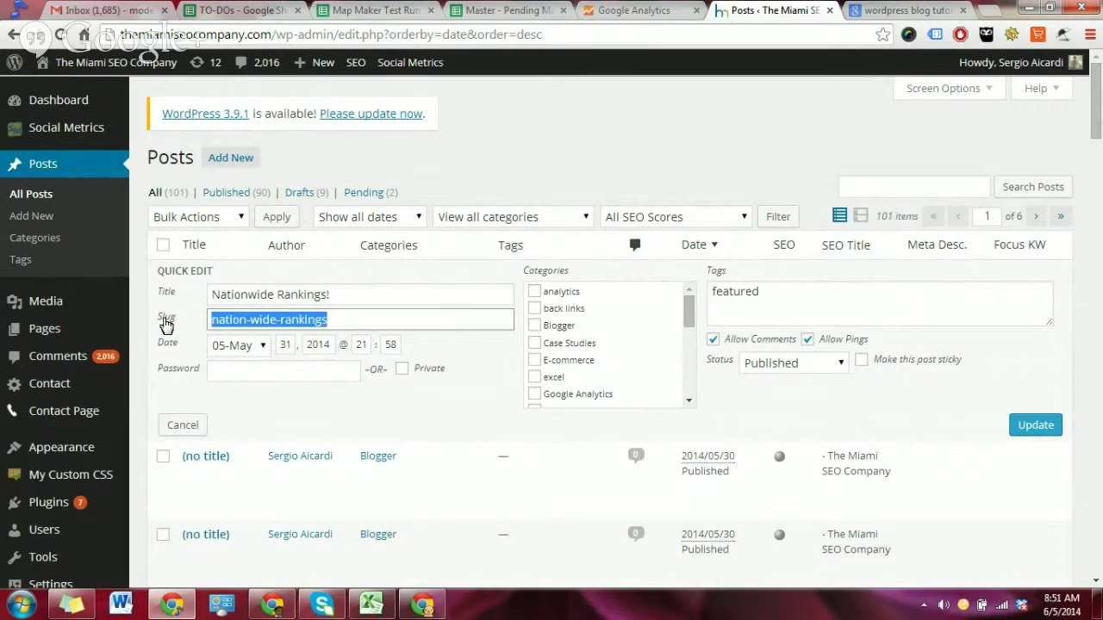
- Review the date, status and category options in the Quick Edit form, and close it without saving
{"action": "left_click", "coordinate": [248, 368]}
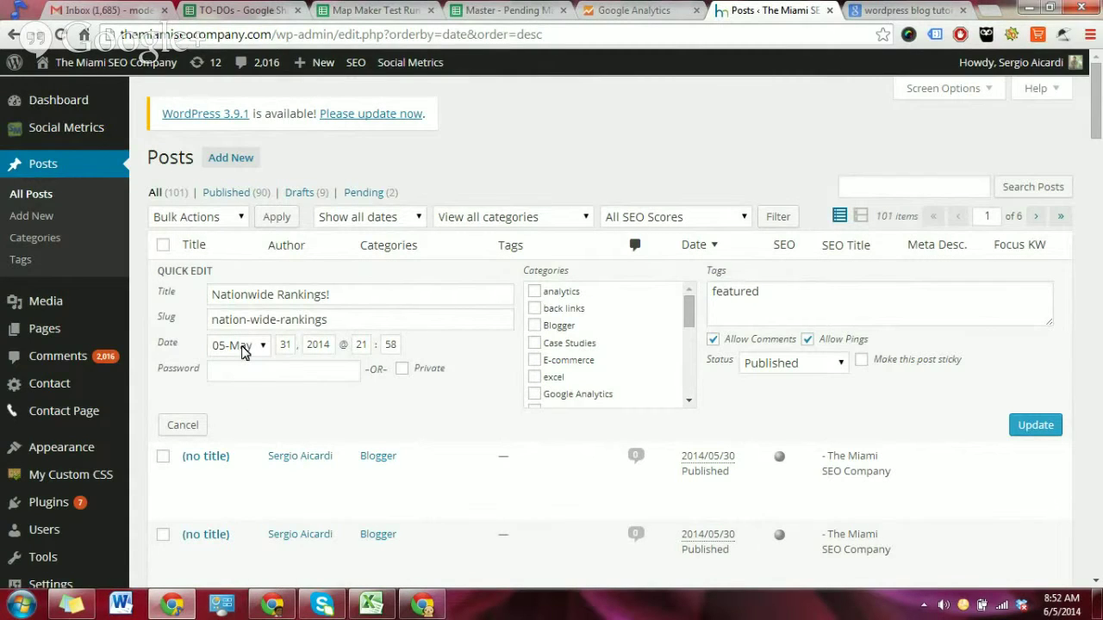
{"action": "left_click", "coordinate": [243, 349]}
{"action": "left_click", "coordinate": [243, 353]}
{"action": "left_click", "coordinate": [805, 364]}
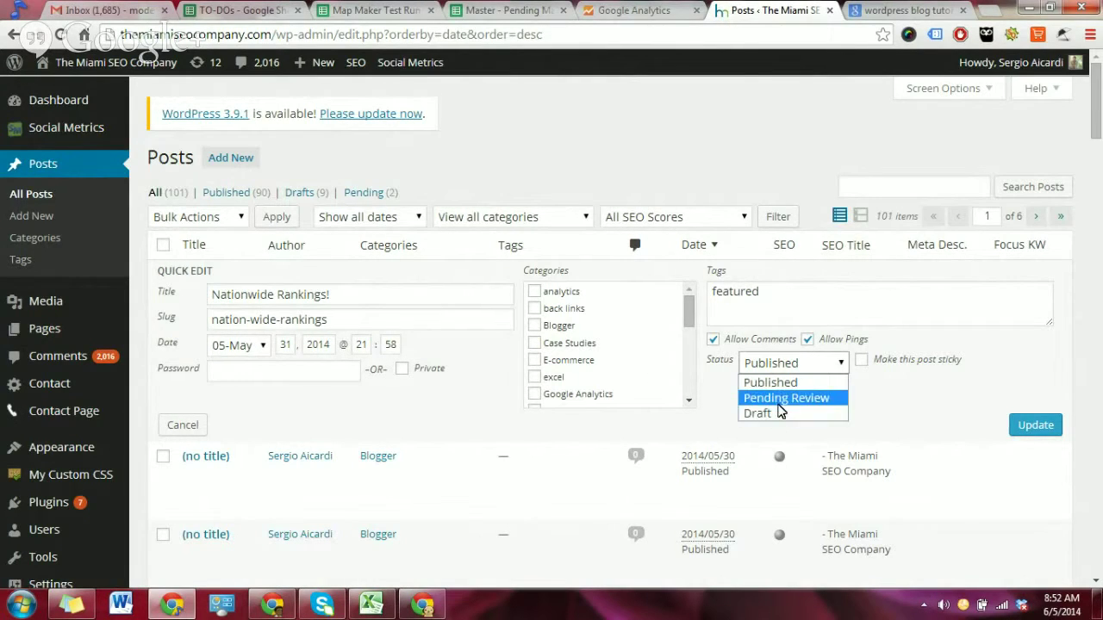
{"action": "left_click", "coordinate": [927, 402]}
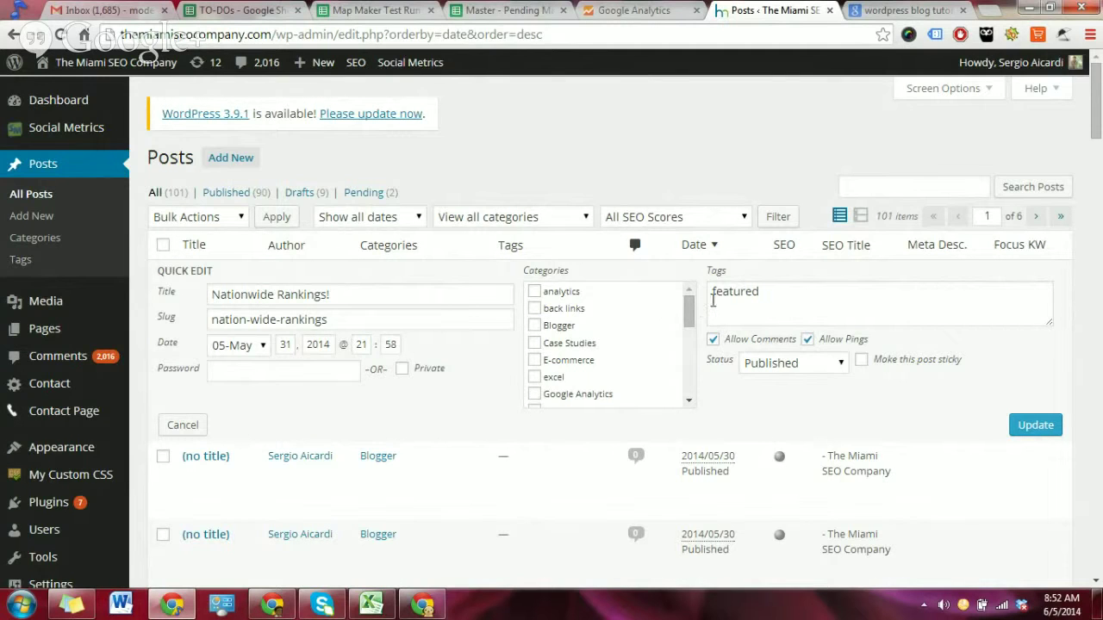
{"action": "mouse_move", "coordinate": [689, 315]}
{"action": "left_mouse_down"}
{"action": "mouse_move", "coordinate": [696, 387]}
{"action": "mouse_move", "coordinate": [708, 317]}
{"action": "left_mouse_up"}
{"action": "left_click", "coordinate": [191, 426]}
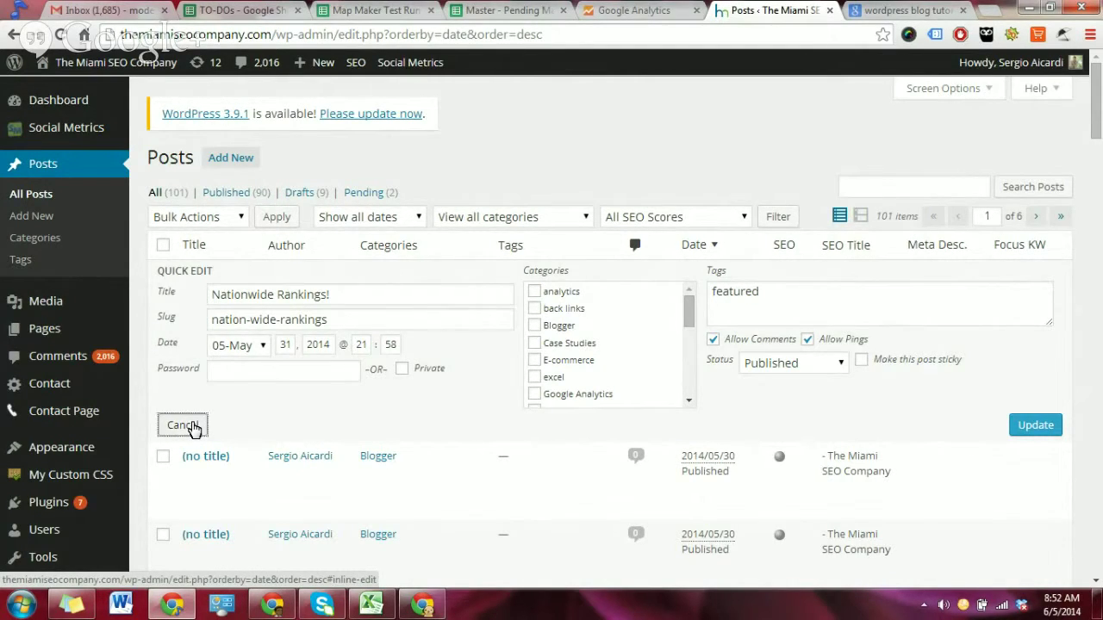
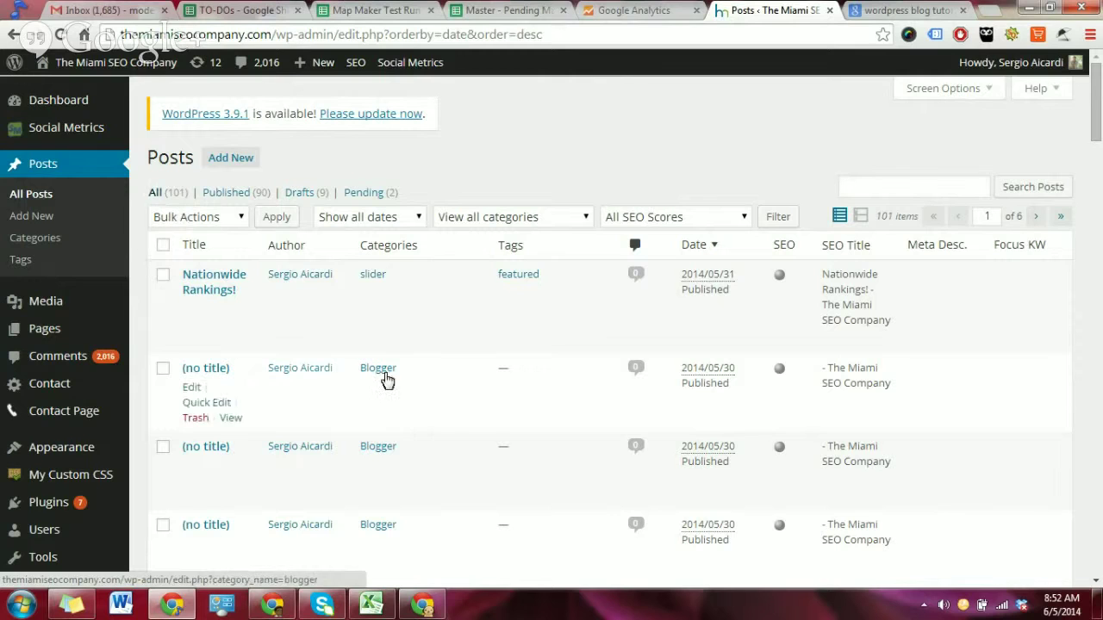
- Examine the SEO score indicators throughout the posts list, including the one for "Using Ahrefs Explained"
{"action": "scroll", "coordinate": [445, 424], "scroll_direction": "down", "scroll_amount": 3}
{"action": "scroll", "coordinate": [446, 424], "scroll_direction": "down", "scroll_amount": 6}
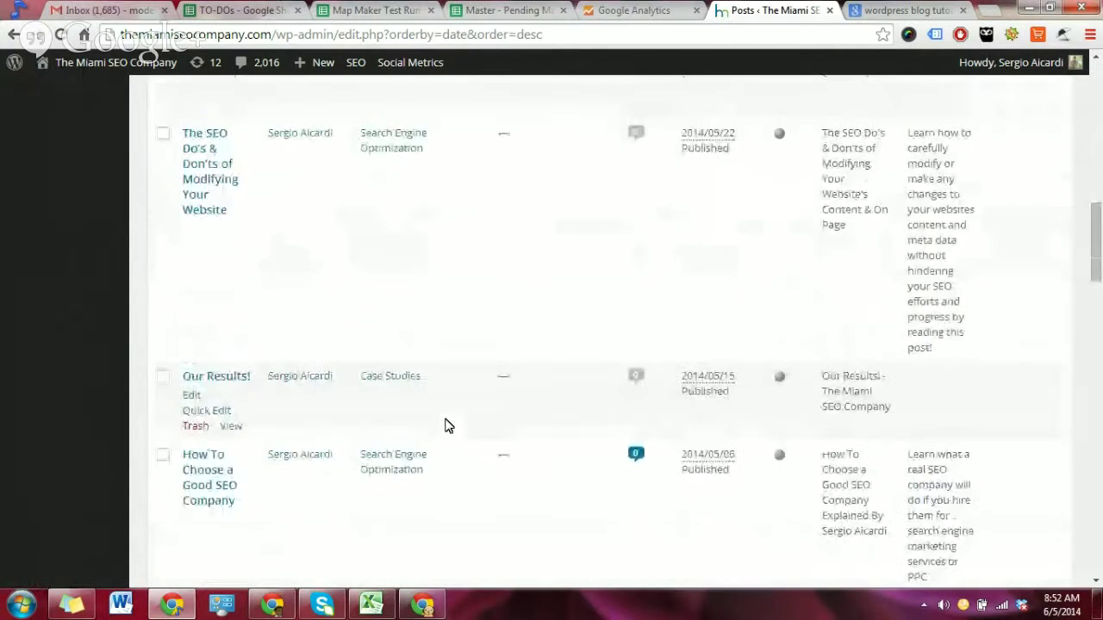
{"action": "scroll", "coordinate": [445, 425], "scroll_direction": "up", "scroll_amount": 15}
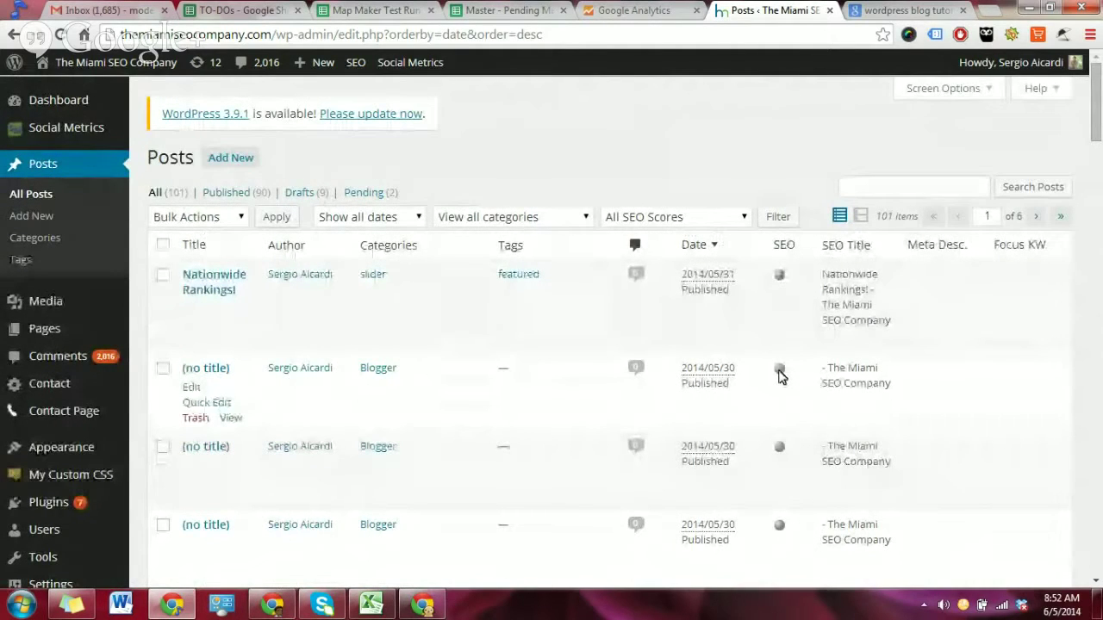
{"action": "scroll", "coordinate": [779, 377], "scroll_direction": "down", "scroll_amount": 4}
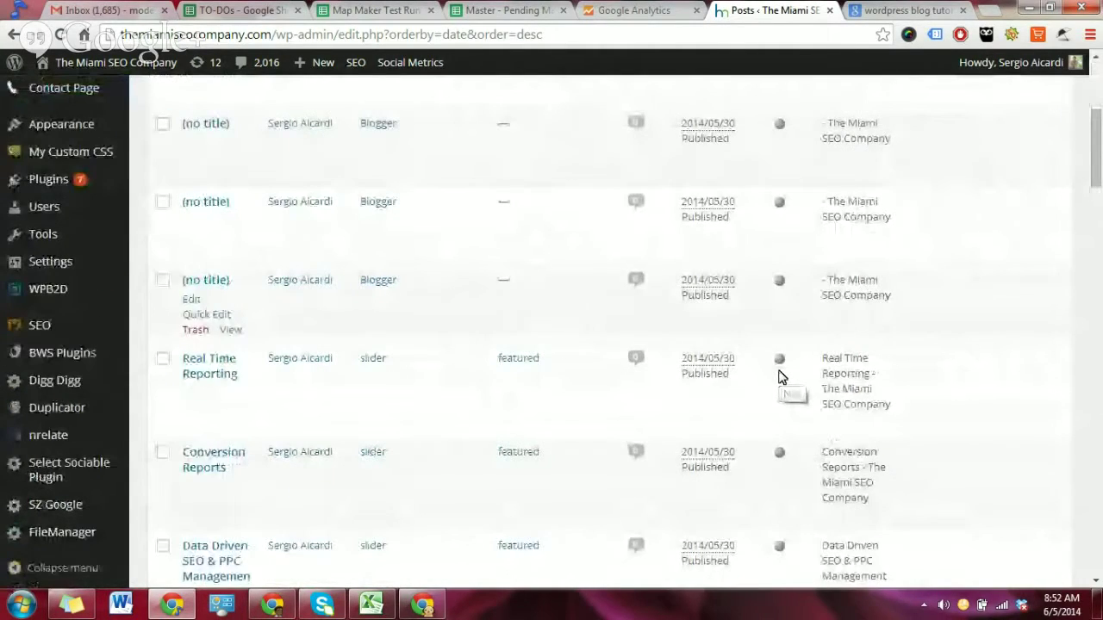
{"action": "scroll", "coordinate": [780, 376], "scroll_direction": "down", "scroll_amount": 15}
{"action": "scroll", "coordinate": [780, 376], "scroll_direction": "down", "scroll_amount": 9}
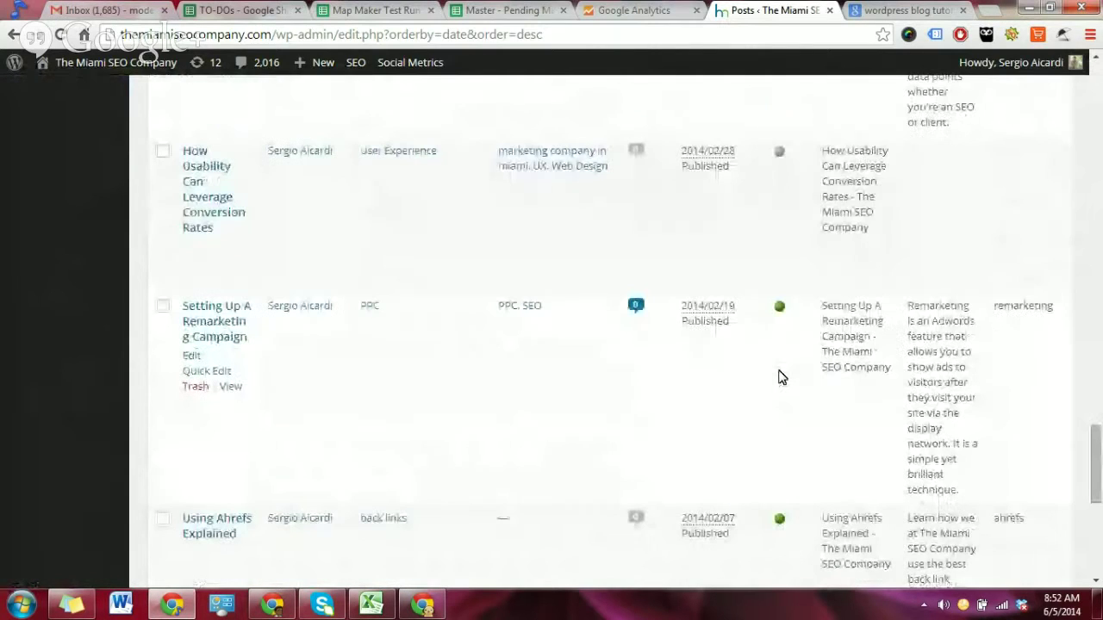
{"action": "scroll", "coordinate": [793, 346], "scroll_direction": "down", "scroll_amount": 1}
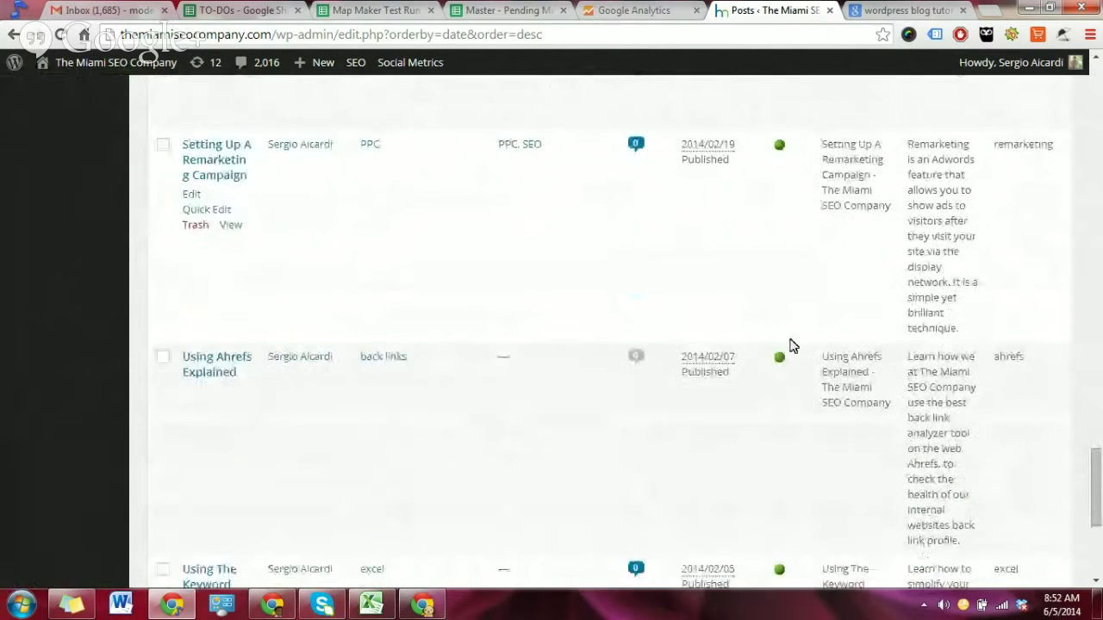
{"action": "scroll", "coordinate": [792, 346], "scroll_direction": "down", "scroll_amount": 2}
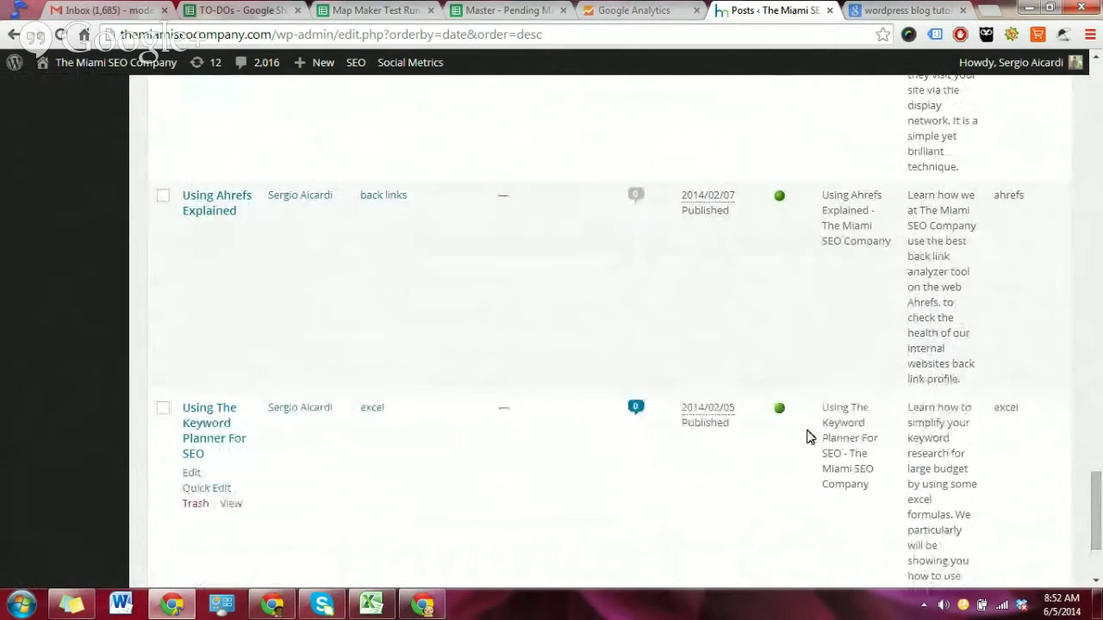
{"action": "scroll", "coordinate": [485, 462], "scroll_direction": "down", "scroll_amount": 1}
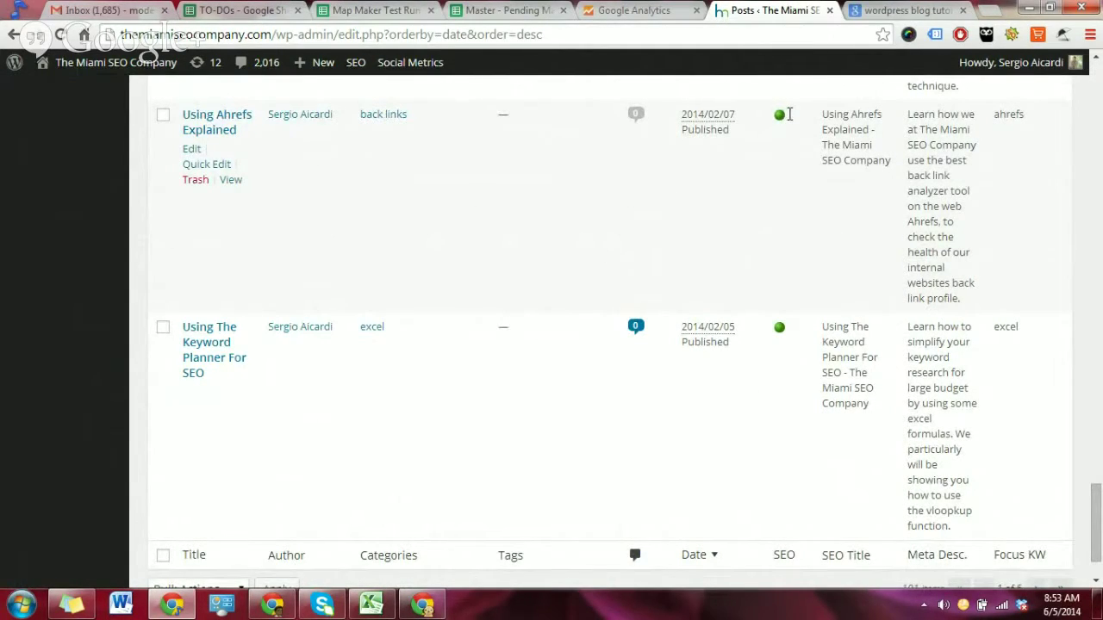
{"action": "mouse_move", "coordinate": [779, 121]}
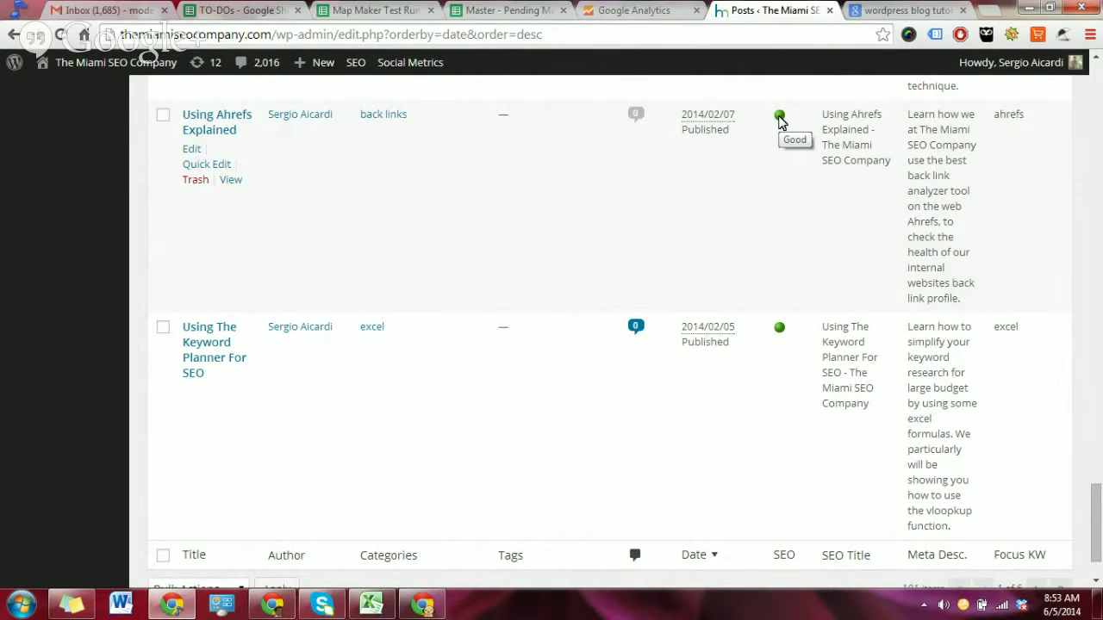
- Review the SEO title and meta description of "Using Ahrefs Explained" and the matching column headings
{"action": "left_click_drag", "start_coordinate": [821, 114], "coordinate": [895, 161]}
{"action": "left_click_drag", "start_coordinate": [907, 113], "coordinate": [991, 284]}
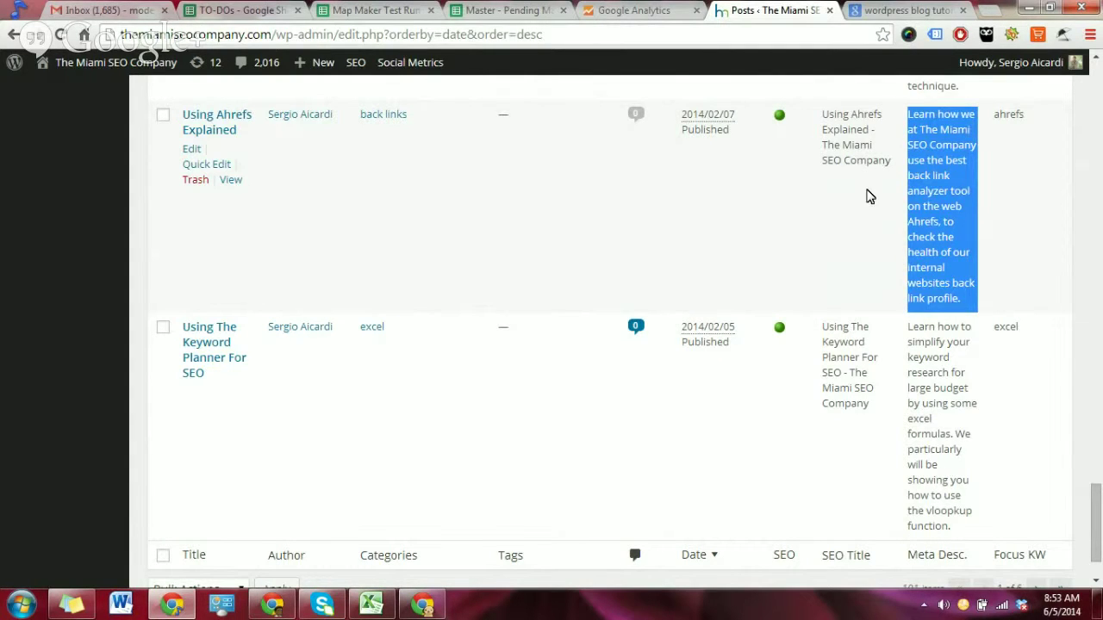
{"action": "scroll", "coordinate": [868, 196], "scroll_direction": "up", "scroll_amount": 15}
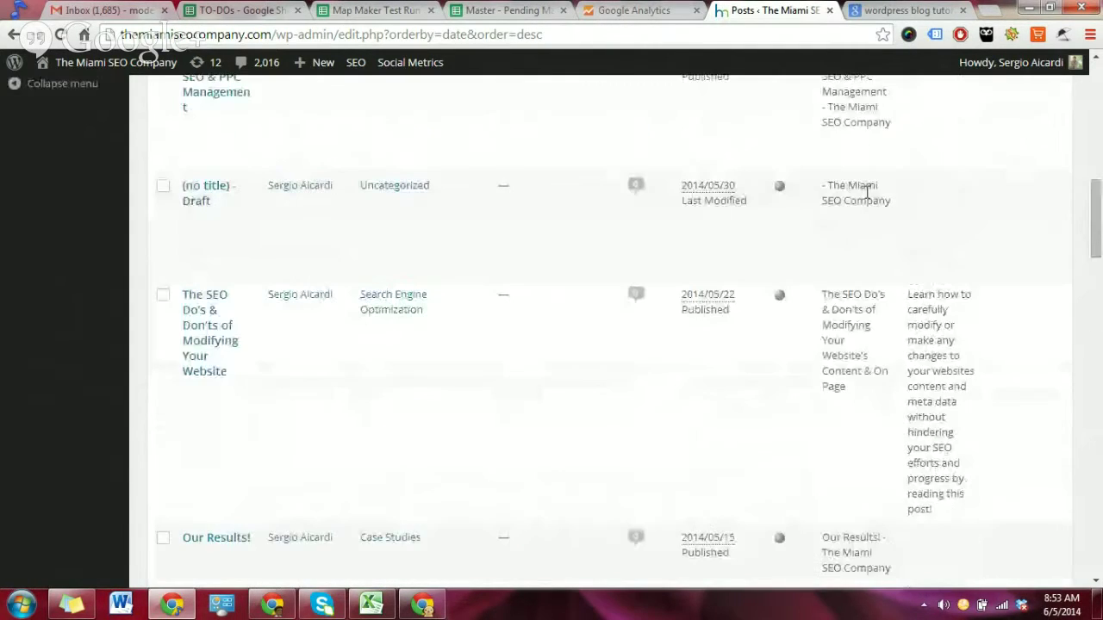
{"action": "scroll", "coordinate": [868, 189], "scroll_direction": "up", "scroll_amount": 5}
{"action": "left_click_drag", "start_coordinate": [936, 245], "coordinate": [867, 276]}
- Open the "Setting Up A Remarketing Campaign" post for editing
{"action": "scroll", "coordinate": [867, 289], "scroll_direction": "down", "scroll_amount": 15}
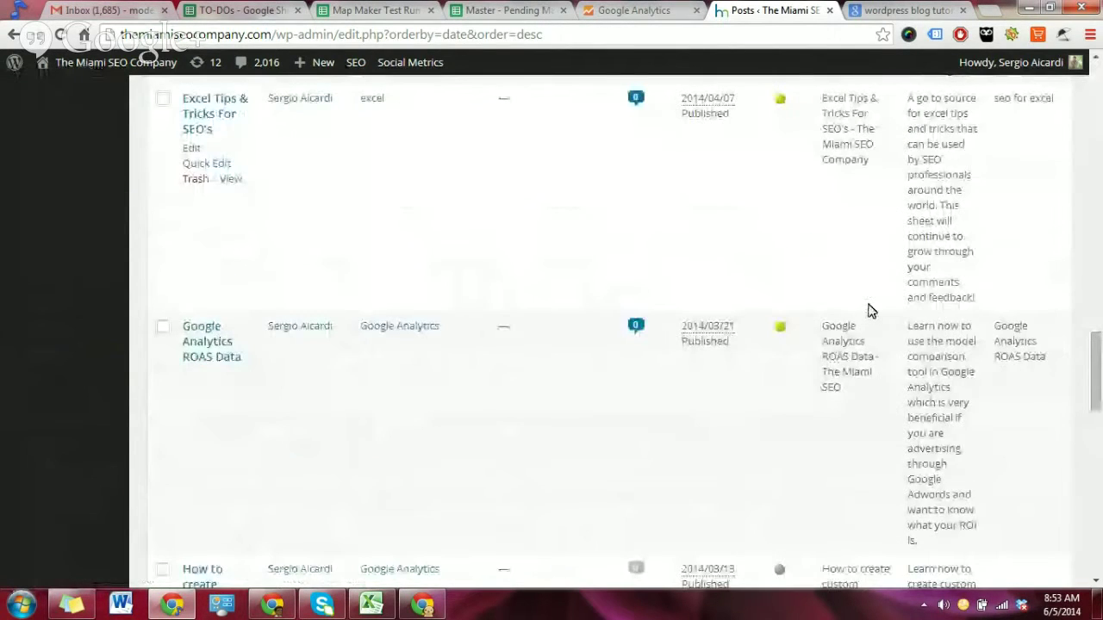
{"action": "scroll", "coordinate": [884, 315], "scroll_direction": "down", "scroll_amount": 5}
{"action": "scroll", "coordinate": [885, 315], "scroll_direction": "up", "scroll_amount": 3}
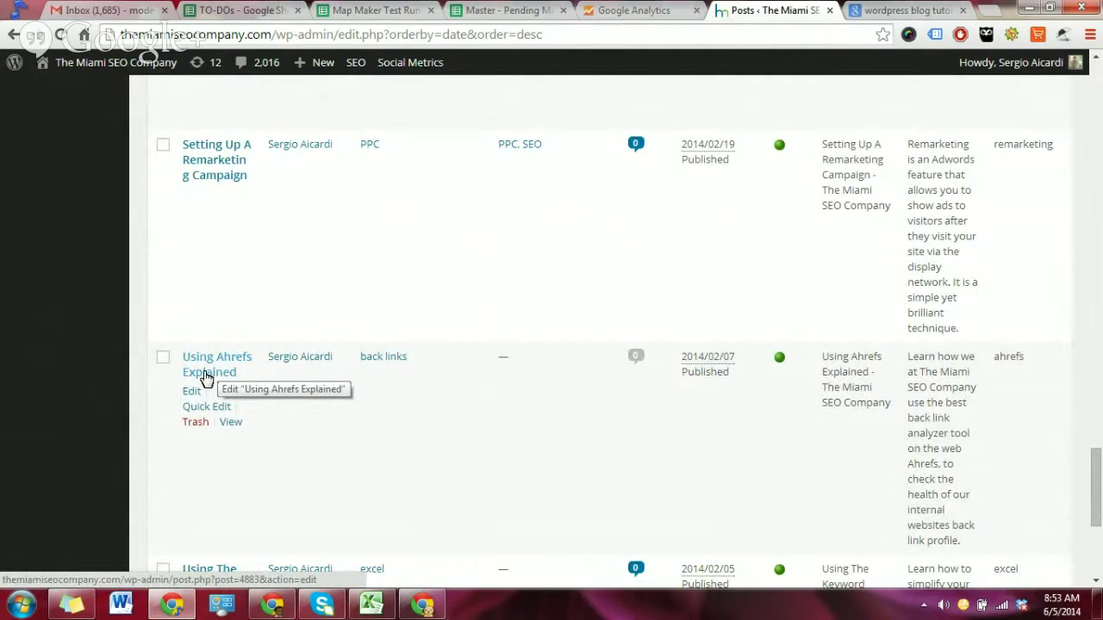
{"action": "left_click", "coordinate": [220, 167]}
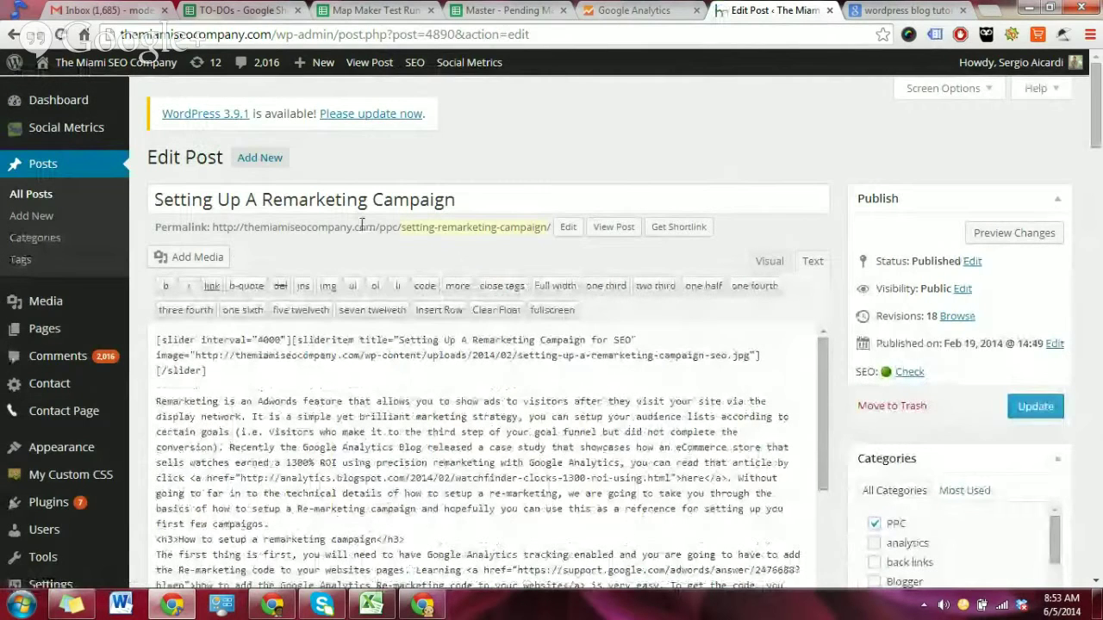
- Examine the post's title and its full permalink in the editor
{"action": "left_click", "coordinate": [489, 196]}
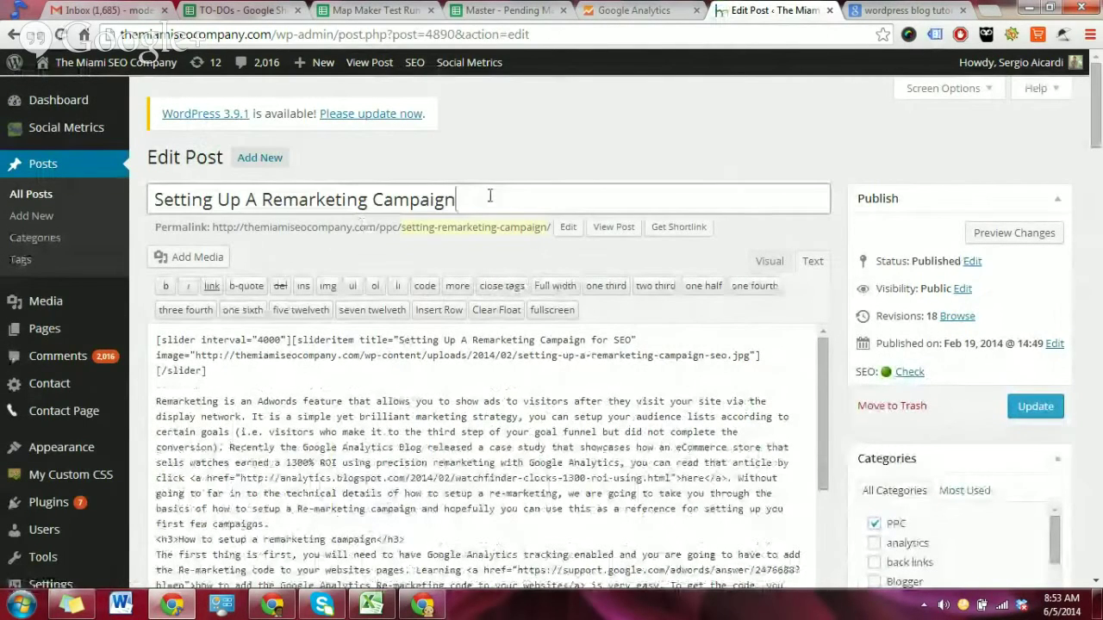
{"action": "left_click_drag", "start_coordinate": [489, 196], "coordinate": [212, 231]}
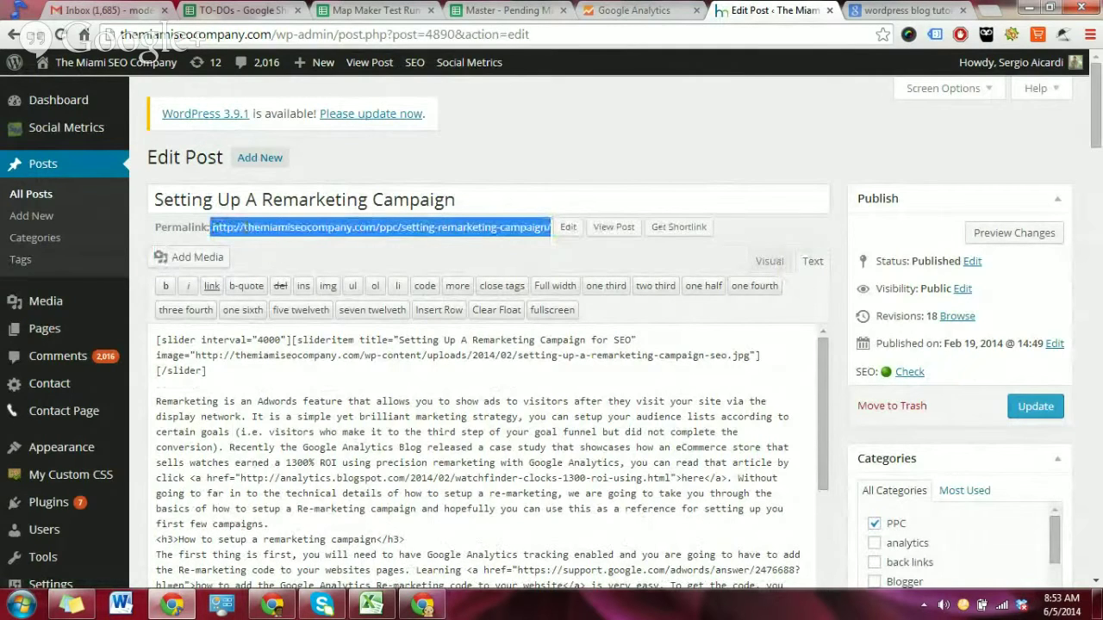
{"action": "left_click", "coordinate": [480, 257]}
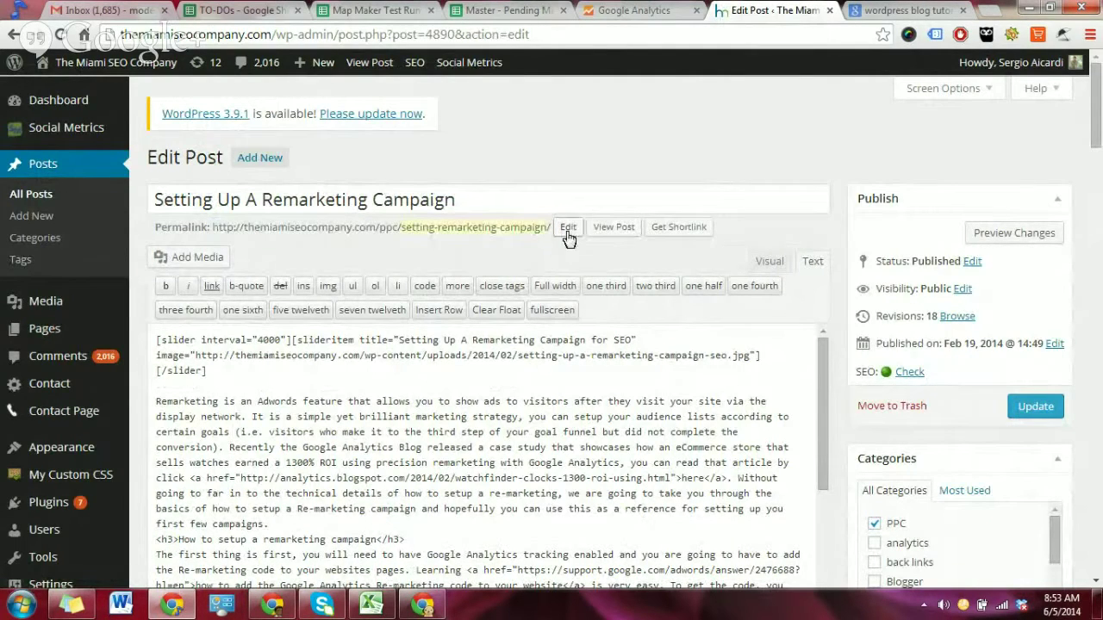
- Open the permalink slug for editing and cancel, and open the published "Setting Up A Remarketing Campaign" post in a new tab
{"action": "left_click", "coordinate": [568, 229]}
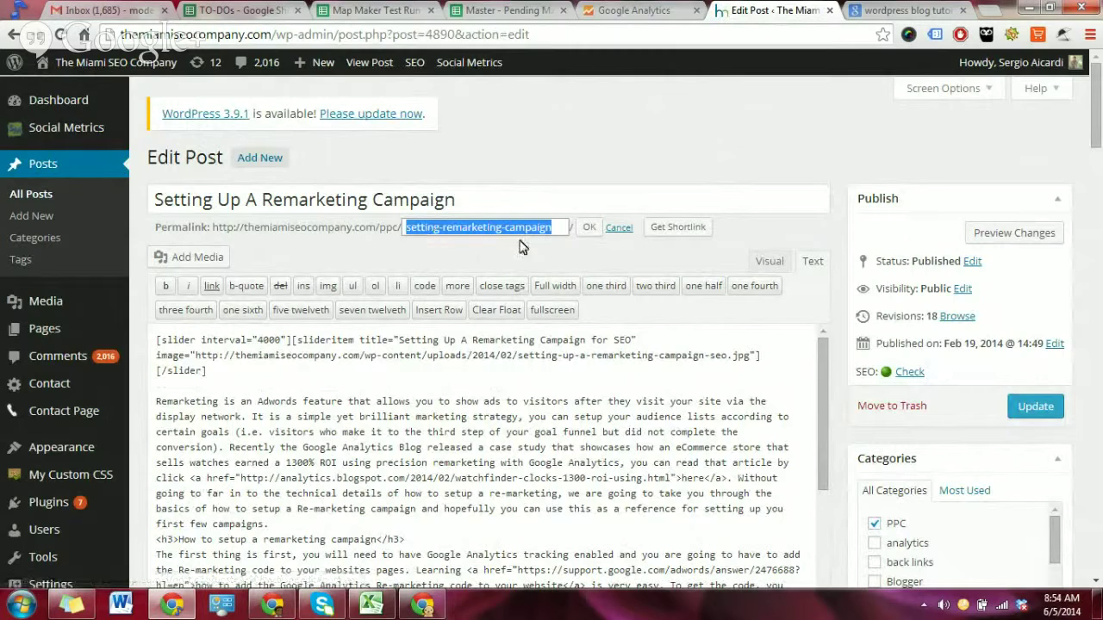
{"action": "left_click", "coordinate": [617, 231]}
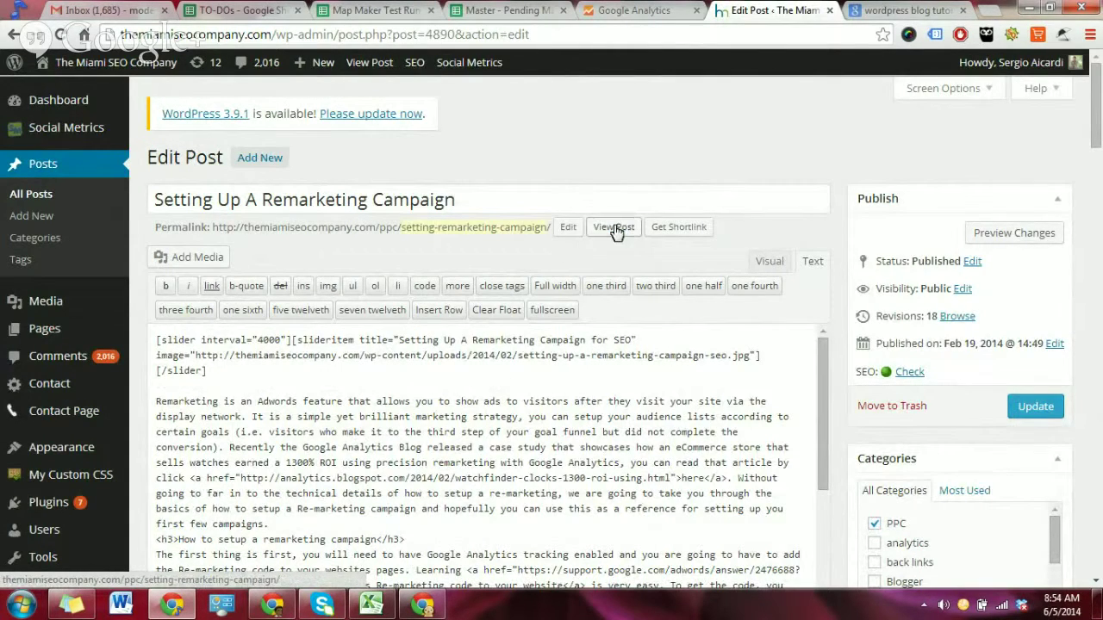
{"action": "right_click", "coordinate": [600, 240]}
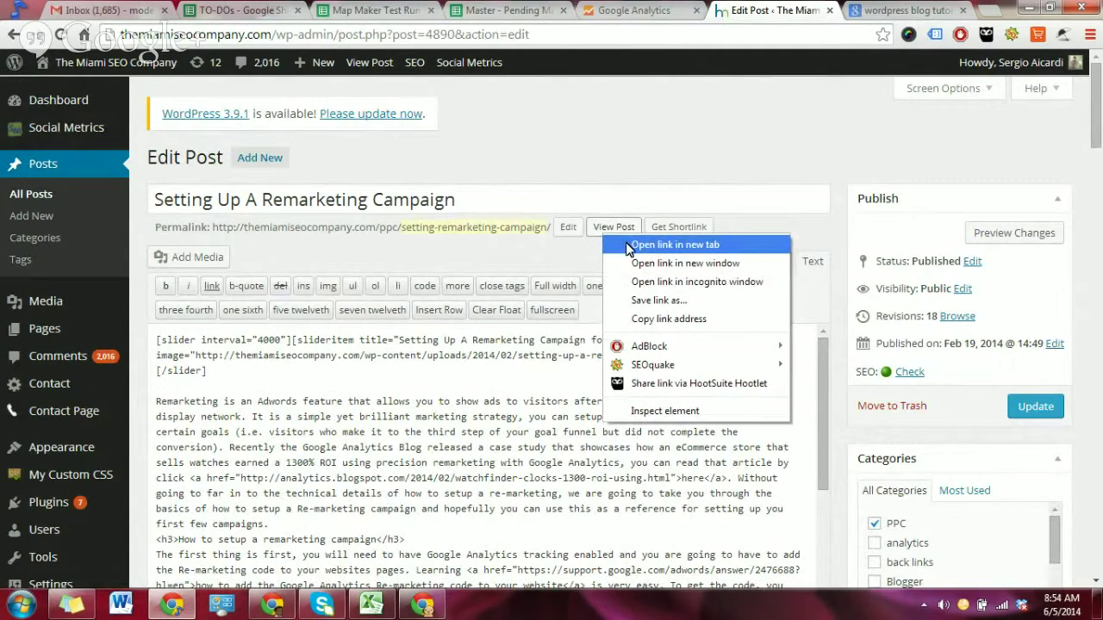
{"action": "left_click", "coordinate": [655, 245]}
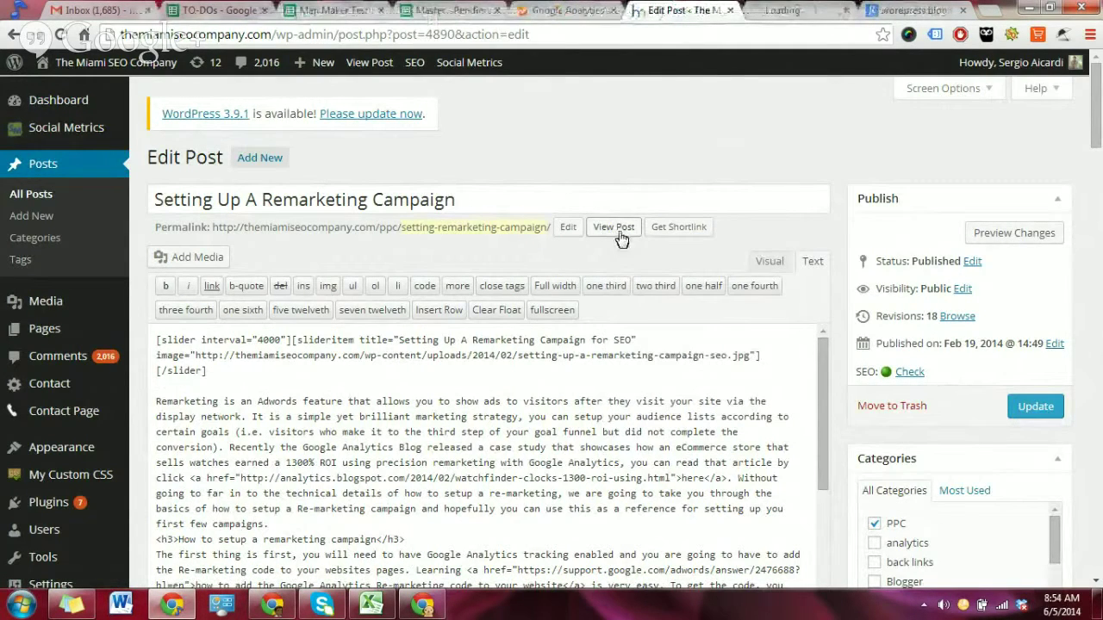
{"action": "left_click", "coordinate": [771, 10]}
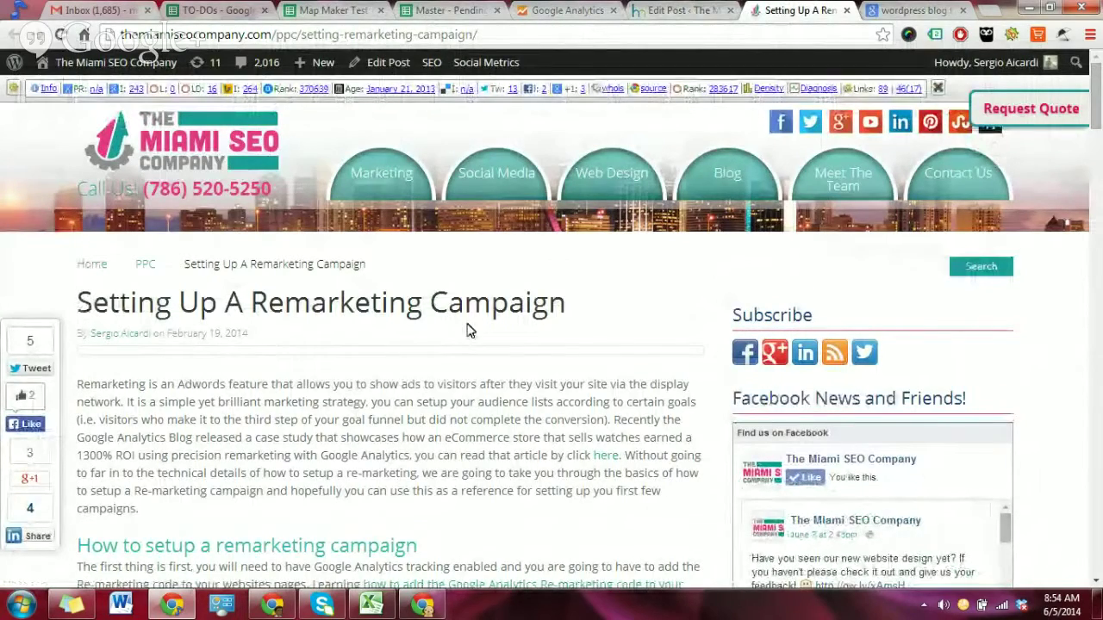
- Read through the published post, including its headings, screenshots, sharing links, author section and footer
{"action": "scroll", "coordinate": [284, 334], "scroll_direction": "down", "scroll_amount": 5}
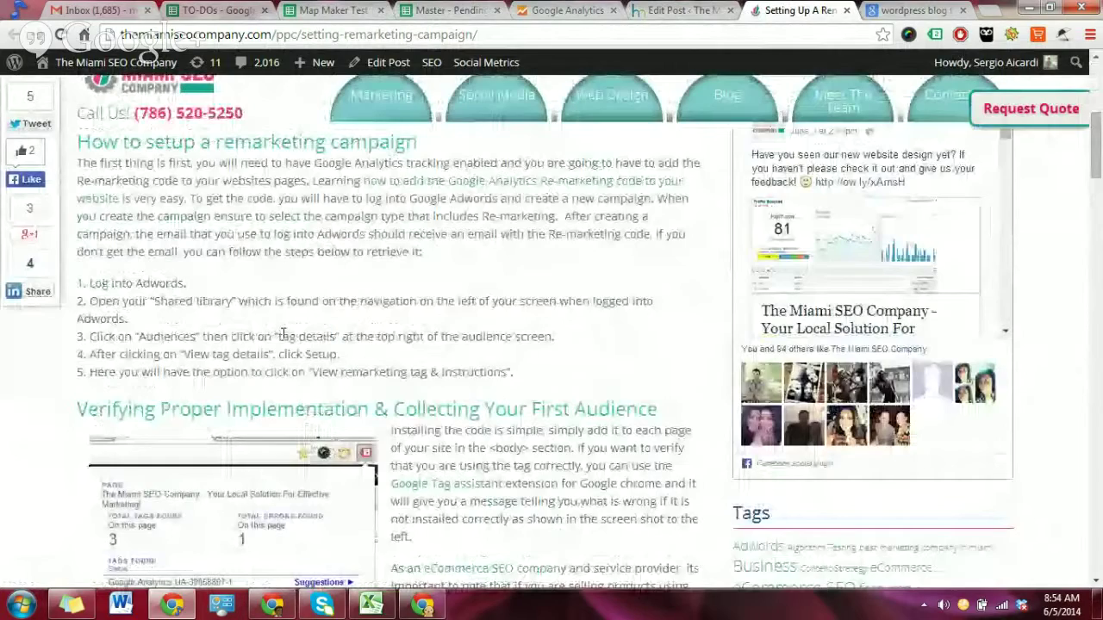
{"action": "scroll", "coordinate": [283, 334], "scroll_direction": "down", "scroll_amount": 5}
{"action": "scroll", "coordinate": [225, 373], "scroll_direction": "down", "scroll_amount": 15}
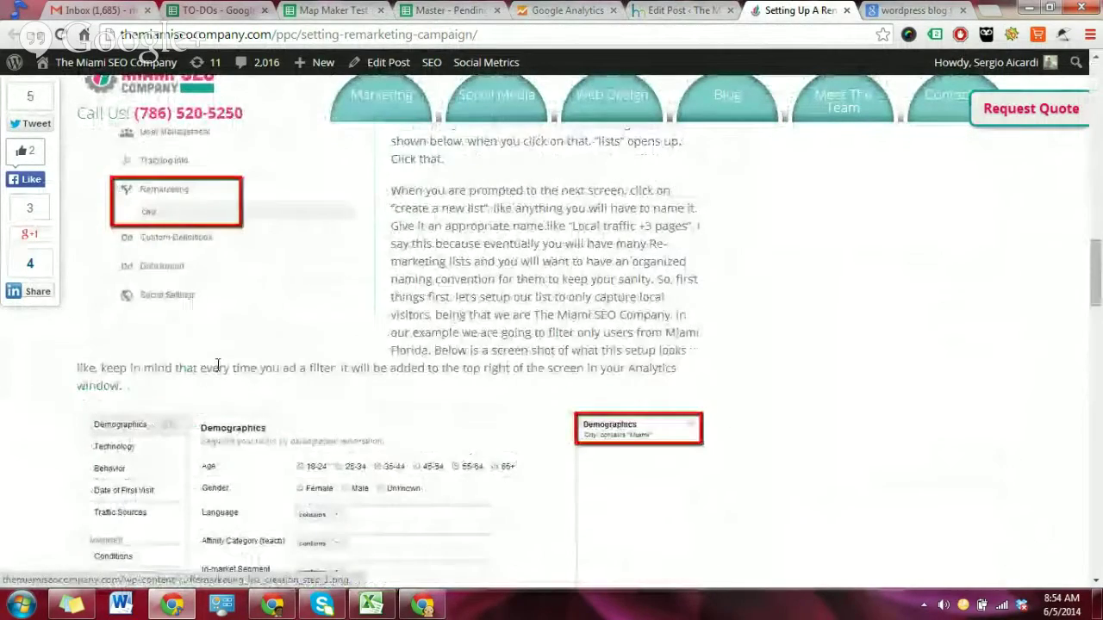
{"action": "scroll", "coordinate": [218, 363], "scroll_direction": "down", "scroll_amount": 3}
{"action": "scroll", "coordinate": [218, 364], "scroll_direction": "up", "scroll_amount": 3}
{"action": "mouse_move", "coordinate": [74, 382]}
{"action": "left_mouse_down"}
{"action": "mouse_move", "coordinate": [121, 363]}
{"action": "mouse_move", "coordinate": [563, 364]}
{"action": "mouse_move", "coordinate": [68, 372]}
{"action": "left_mouse_up"}
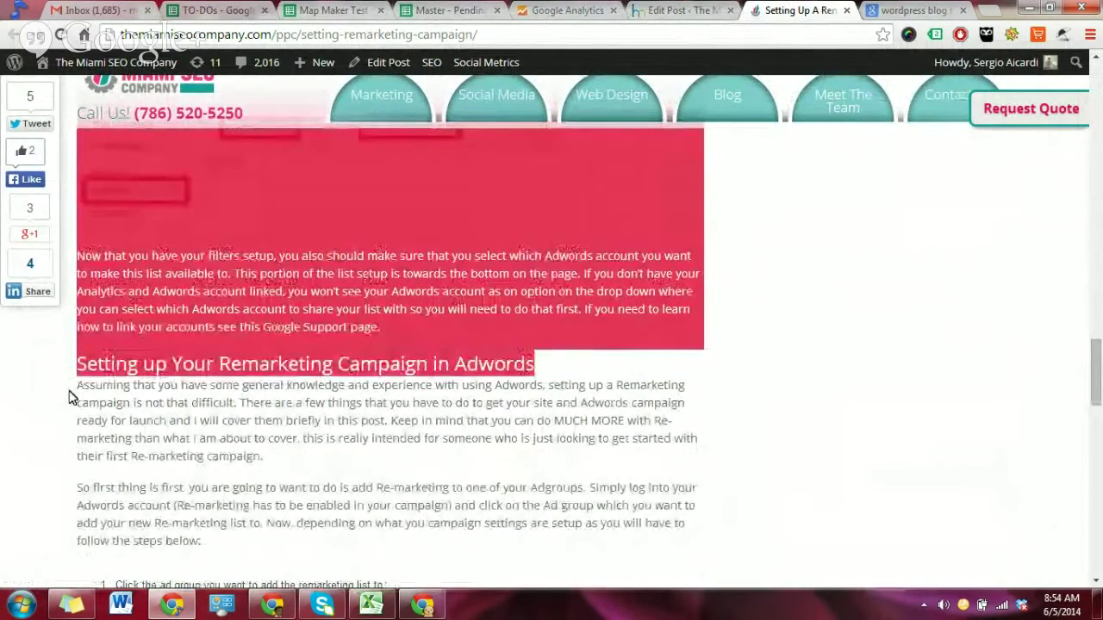
{"action": "scroll", "coordinate": [106, 438], "scroll_direction": "down", "scroll_amount": 2}
{"action": "left_click", "coordinate": [173, 381]}
{"action": "scroll", "coordinate": [191, 368], "scroll_direction": "down", "scroll_amount": 15}
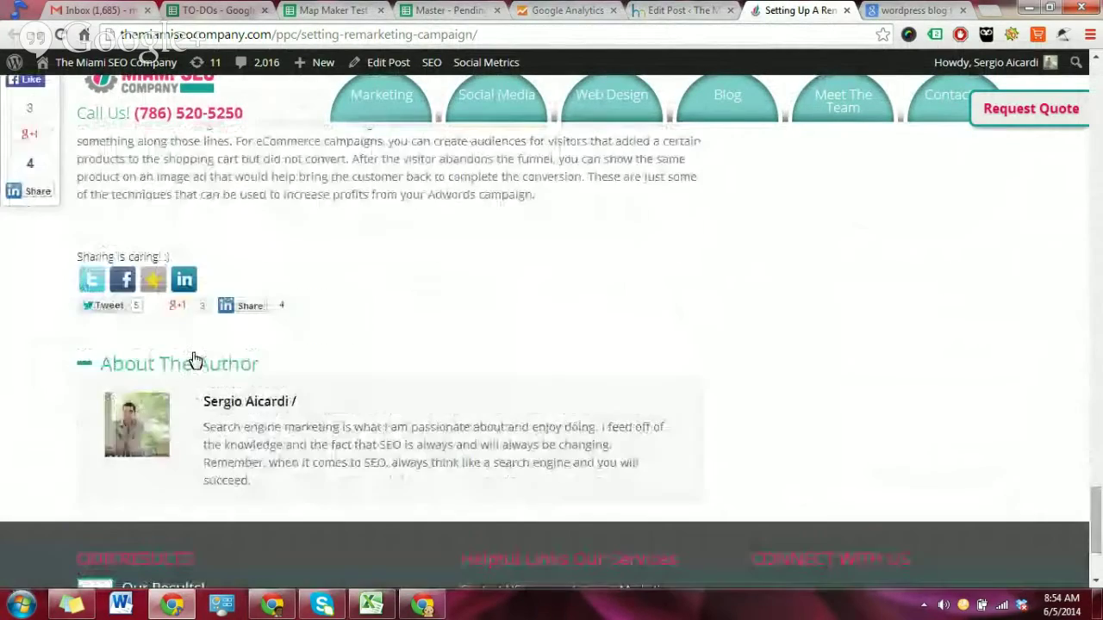
{"action": "scroll", "coordinate": [758, 356], "scroll_direction": "down", "scroll_amount": 2}
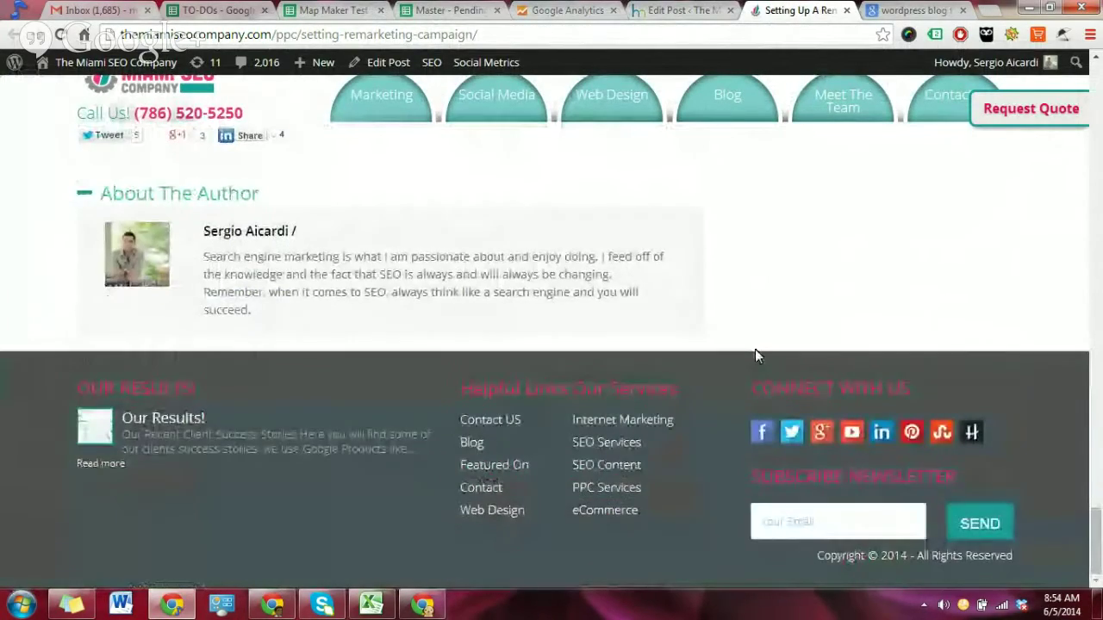
{"action": "scroll", "coordinate": [754, 356], "scroll_direction": "up", "scroll_amount": 5}
- Return to the post editor and review the post's title and permalink
{"action": "left_click", "coordinate": [680, 13]}
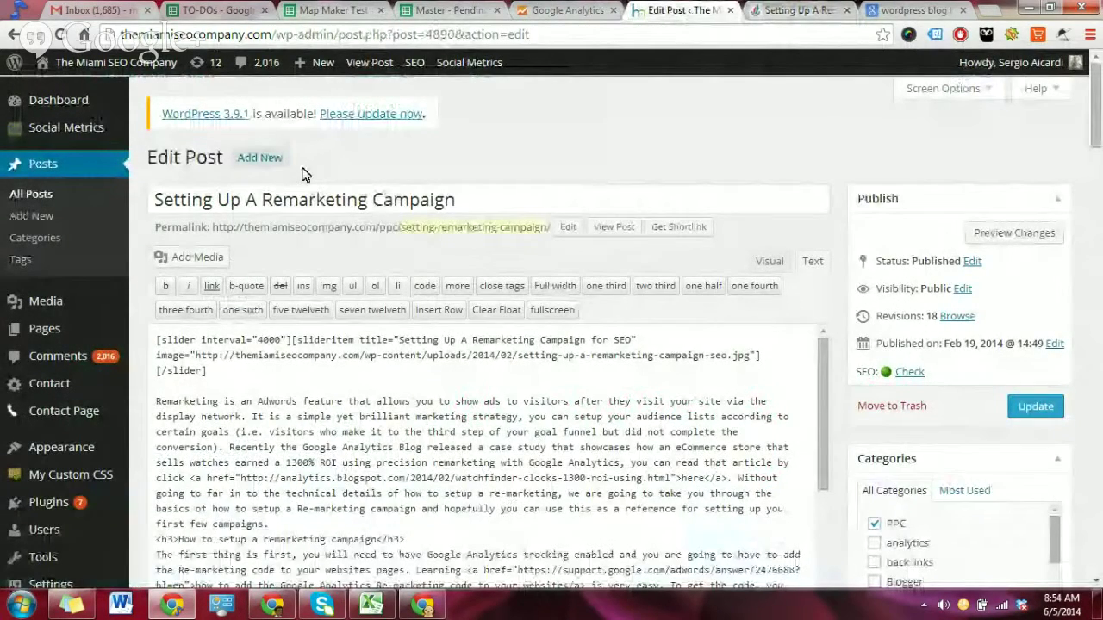
{"action": "left_click", "coordinate": [157, 199]}
{"action": "left_click_drag", "start_coordinate": [157, 199], "coordinate": [513, 186]}
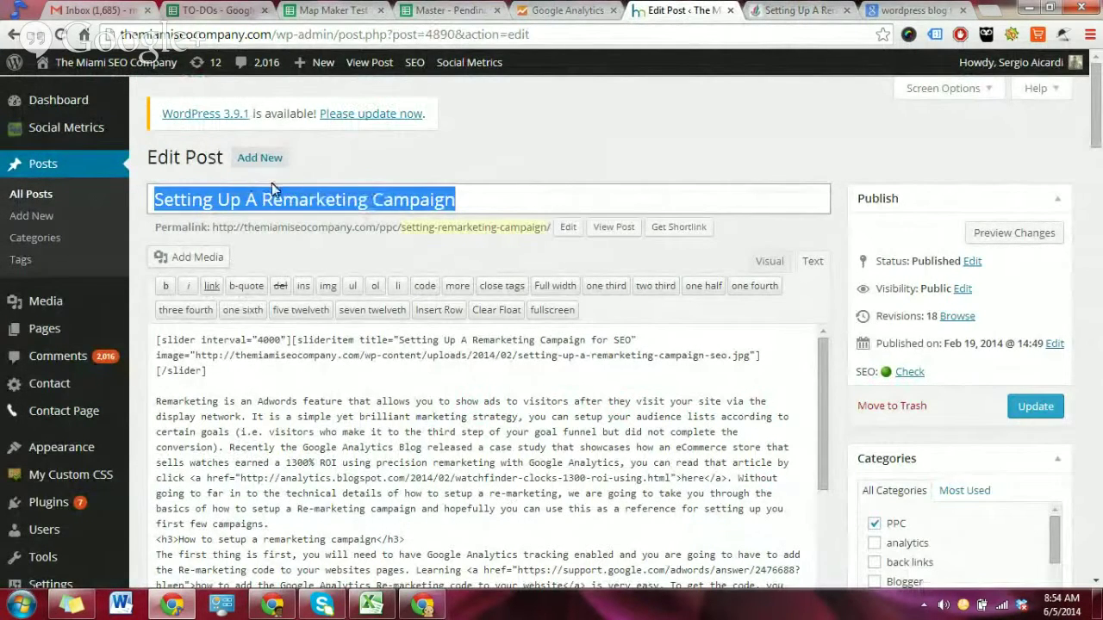
{"action": "left_click_drag", "start_coordinate": [155, 226], "coordinate": [558, 233]}
{"action": "left_click", "coordinate": [566, 231]}
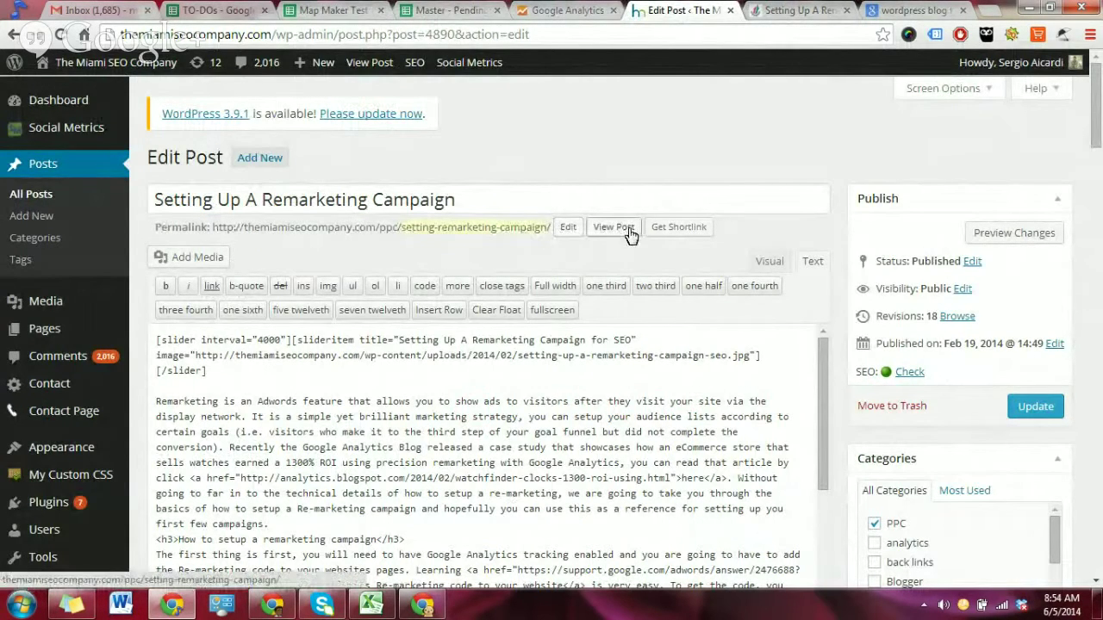
- Display the post's shortlink, select its URL and dismiss the prompt
{"action": "left_click", "coordinate": [678, 227]}
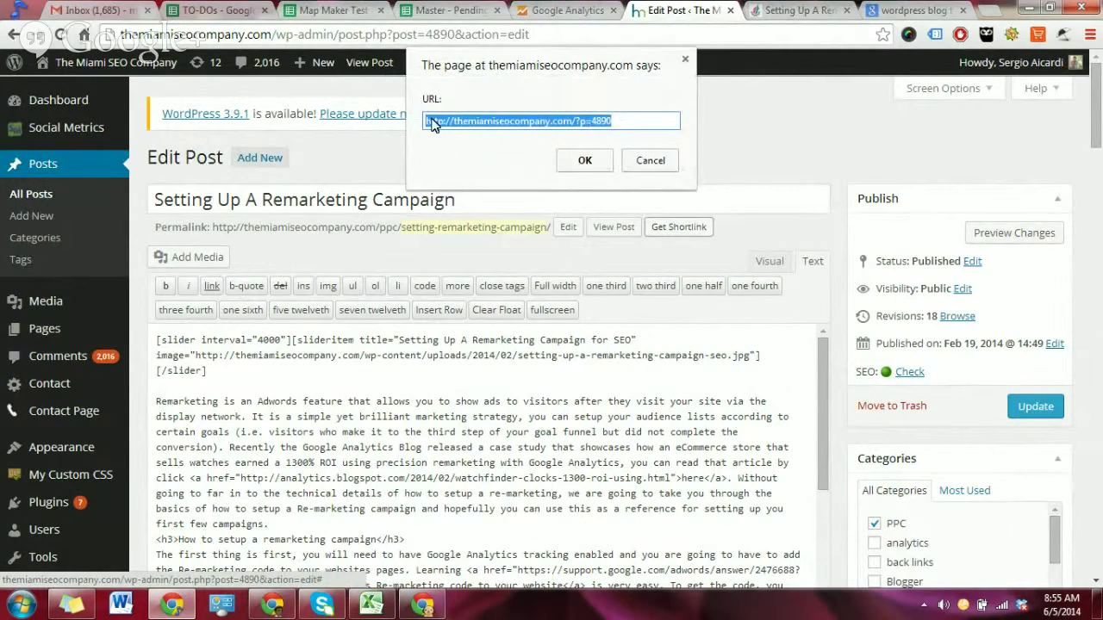
{"action": "left_click", "coordinate": [628, 123]}
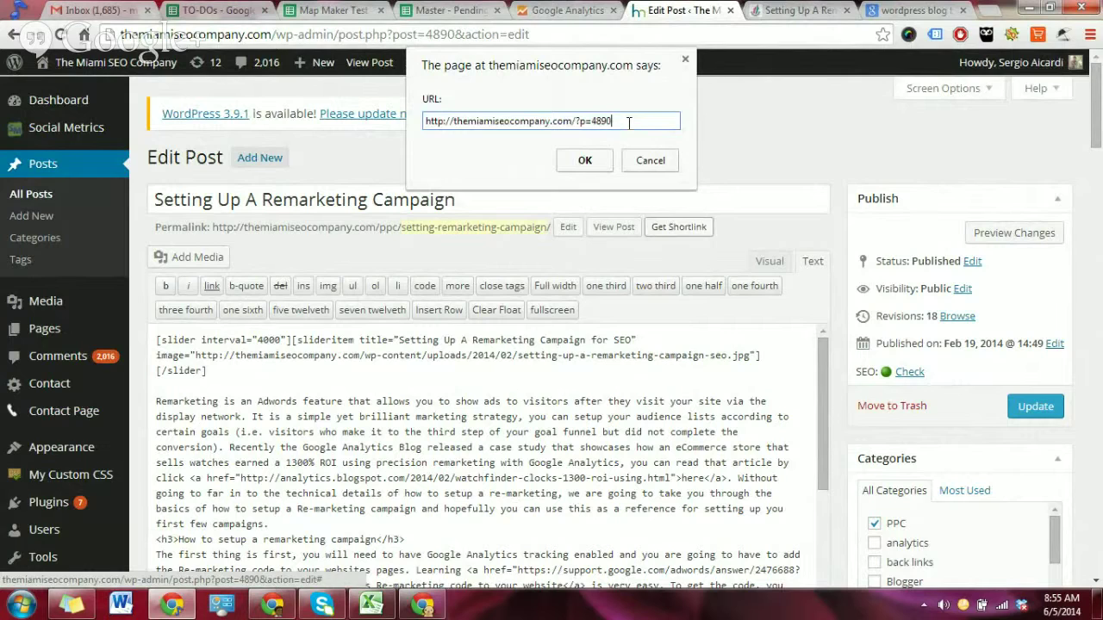
{"action": "left_click_drag", "start_coordinate": [620, 120], "coordinate": [424, 120]}
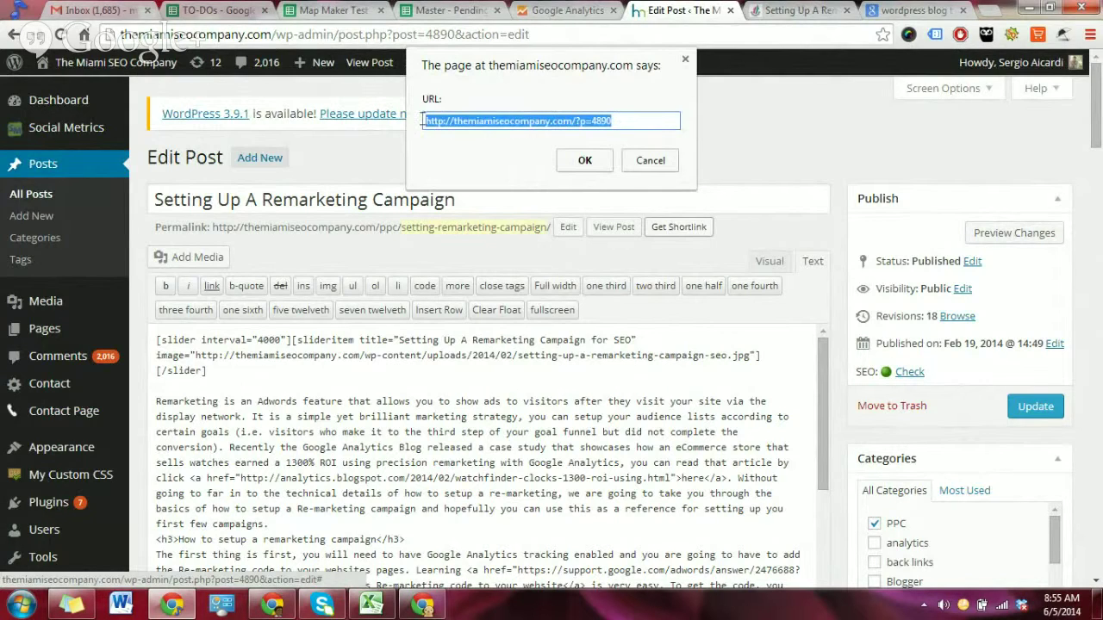
{"action": "left_click", "coordinate": [650, 162]}
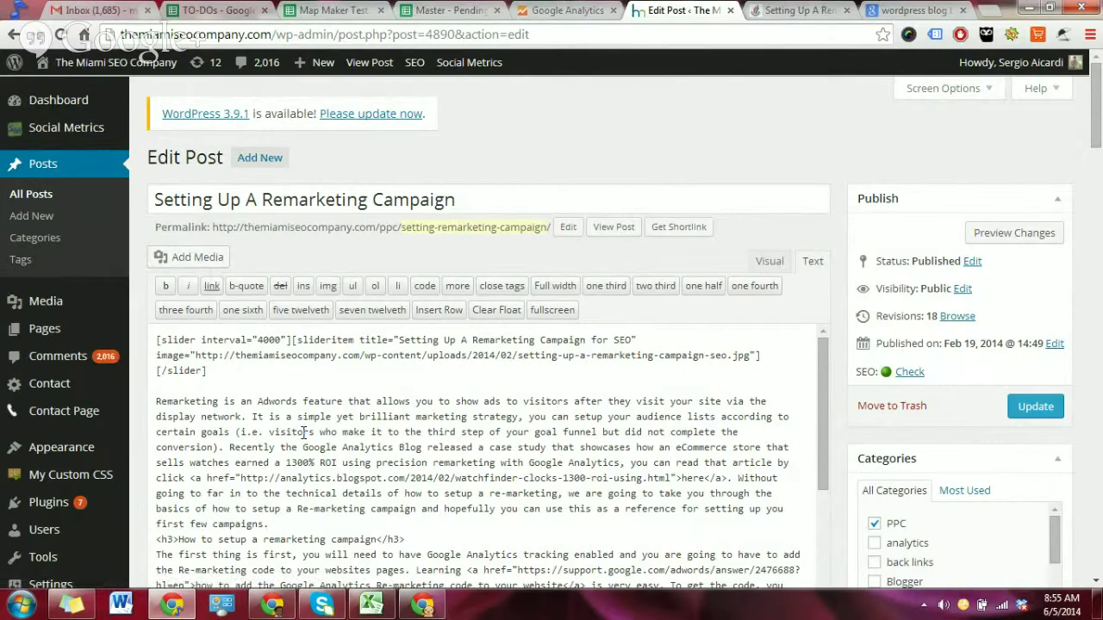
- Look over the post's body text and HTML markup in the content editor
{"action": "scroll", "coordinate": [303, 433], "scroll_direction": "down", "scroll_amount": 2}
{"action": "scroll", "coordinate": [303, 434], "scroll_direction": "down", "scroll_amount": 10}
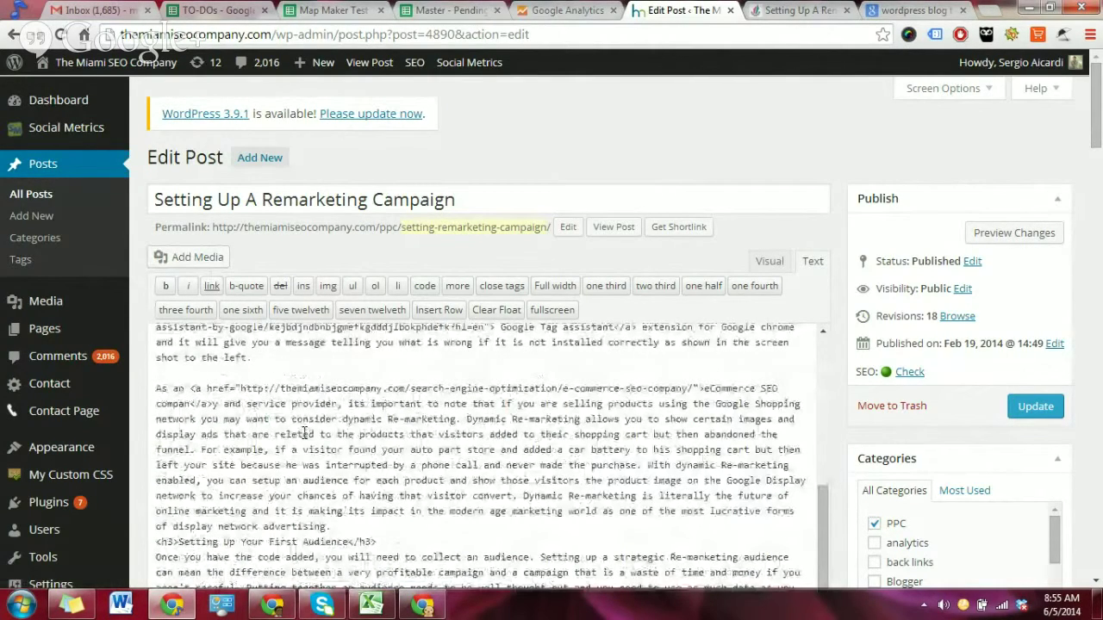
{"action": "scroll", "coordinate": [303, 433], "scroll_direction": "up", "scroll_amount": 10}
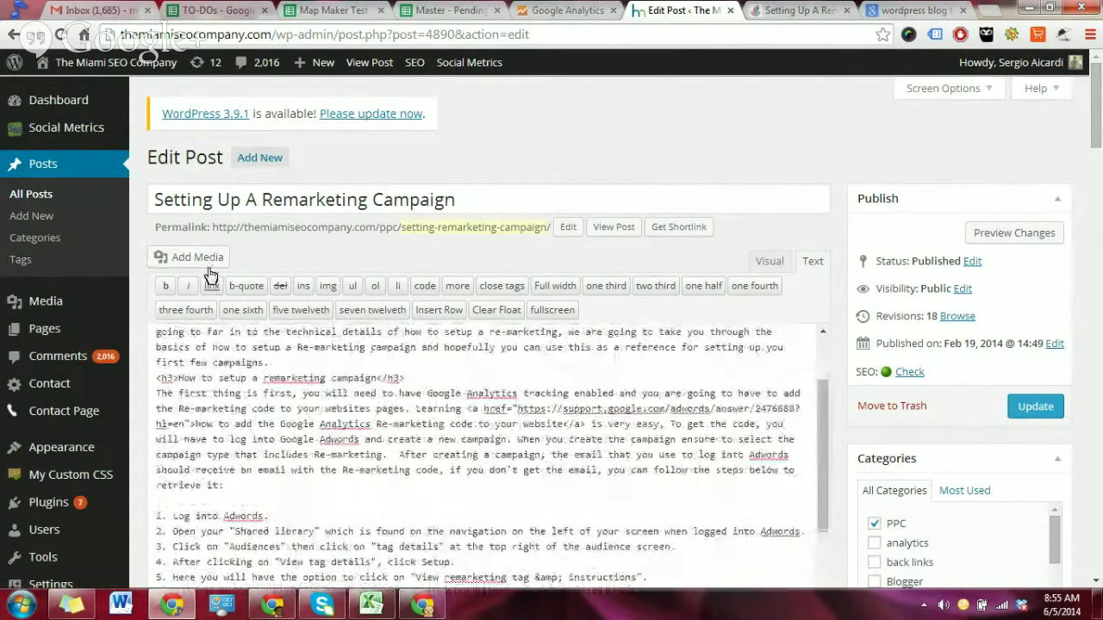
- Start adding media to the post, browse the existing library images and switch to uploading files
{"action": "left_click", "coordinate": [197, 256]}
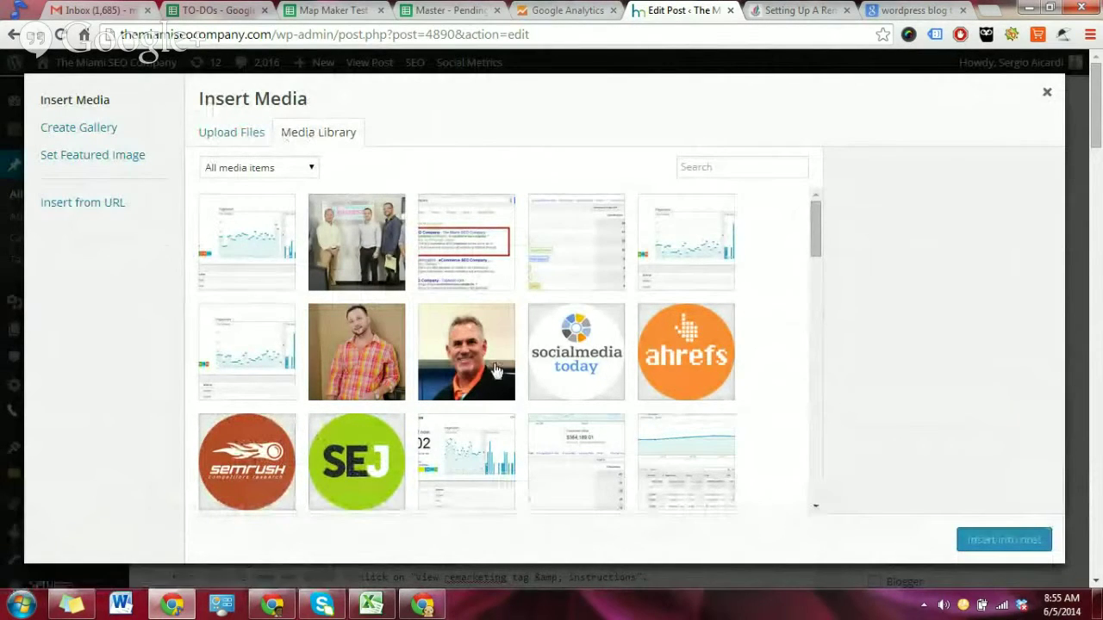
{"action": "scroll", "coordinate": [495, 375], "scroll_direction": "down", "scroll_amount": 10}
{"action": "scroll", "coordinate": [496, 379], "scroll_direction": "down", "scroll_amount": 5}
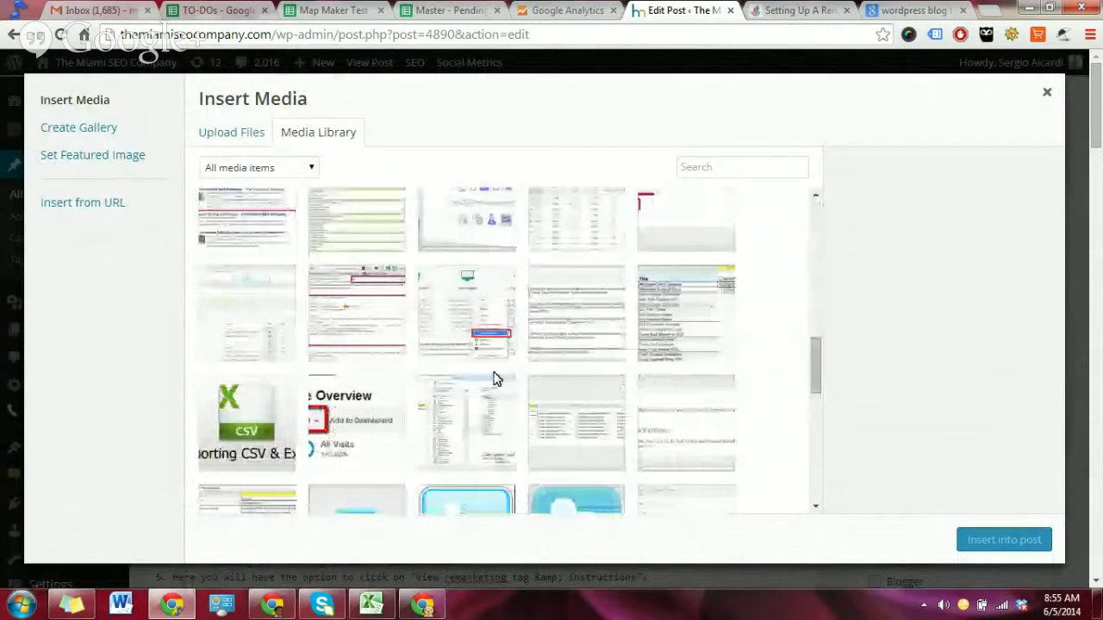
{"action": "scroll", "coordinate": [497, 377], "scroll_direction": "down", "scroll_amount": 3}
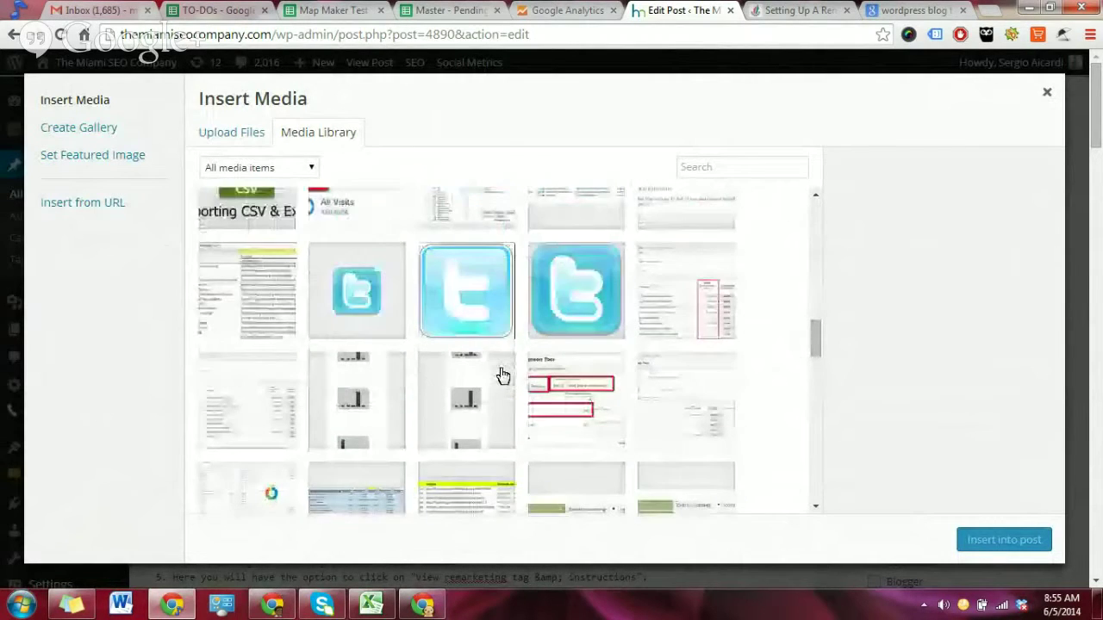
{"action": "scroll", "coordinate": [503, 374], "scroll_direction": "up", "scroll_amount": 10}
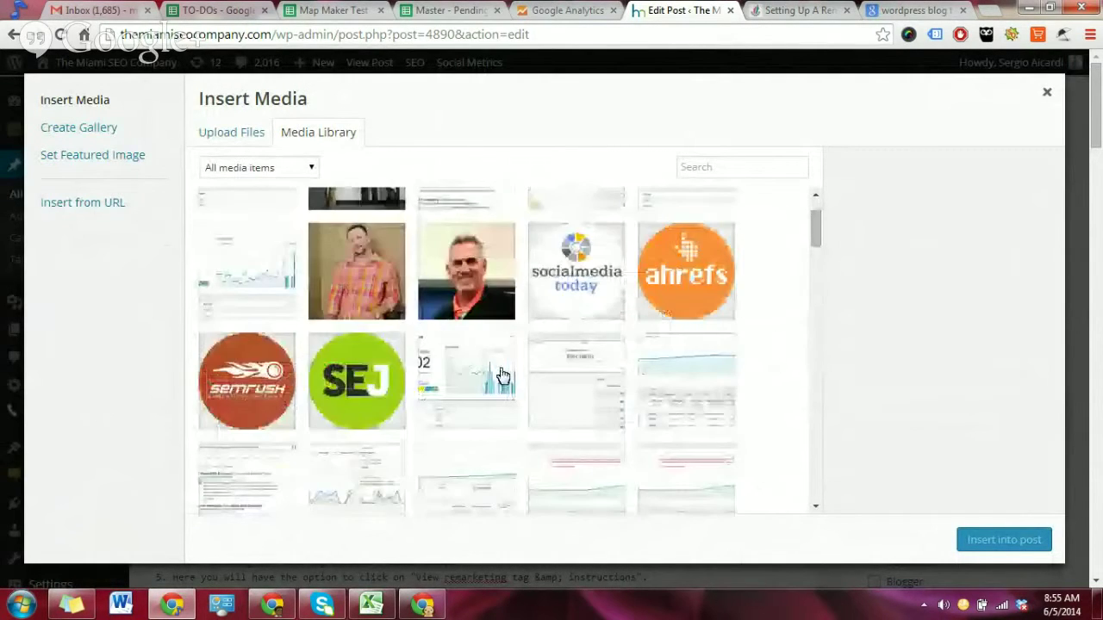
{"action": "scroll", "coordinate": [502, 375], "scroll_direction": "up", "scroll_amount": 2}
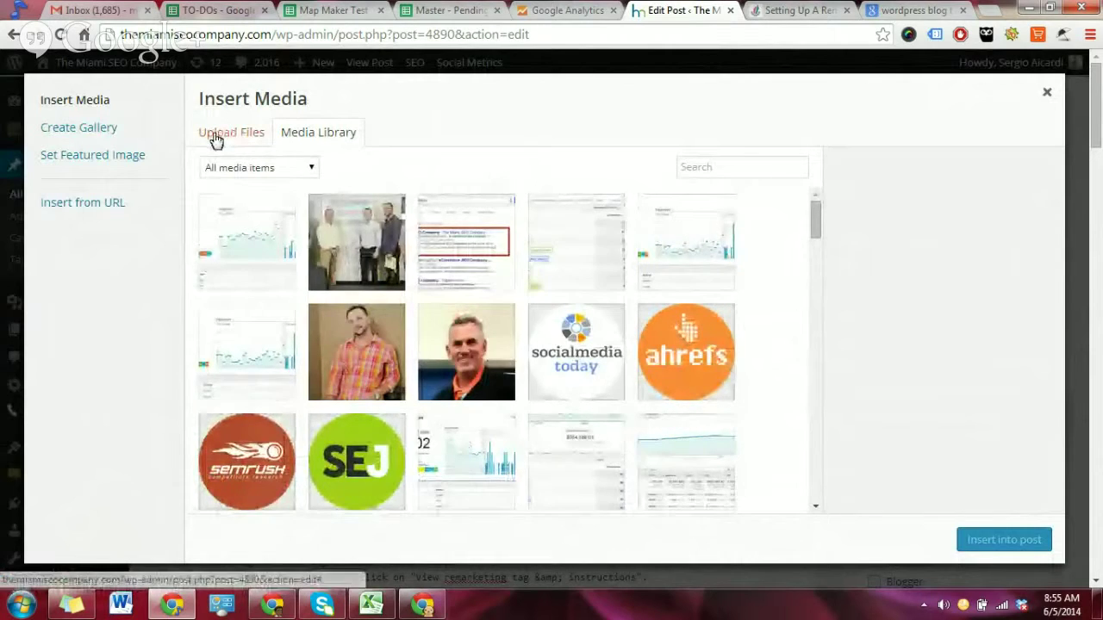
{"action": "left_click", "coordinate": [216, 140]}
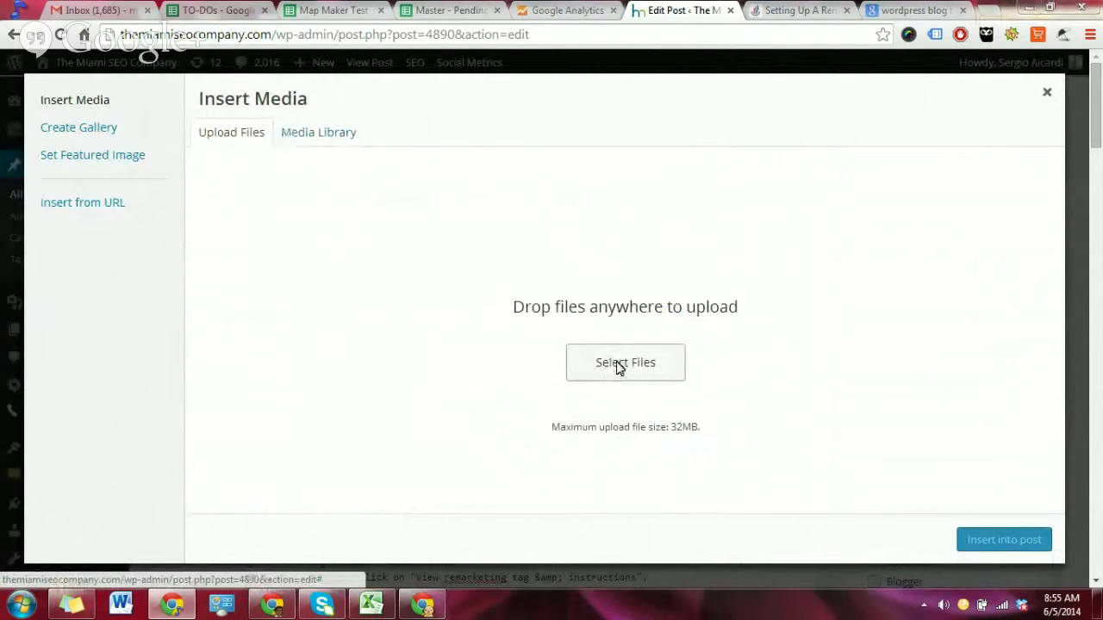
{"action": "left_click", "coordinate": [618, 365]}
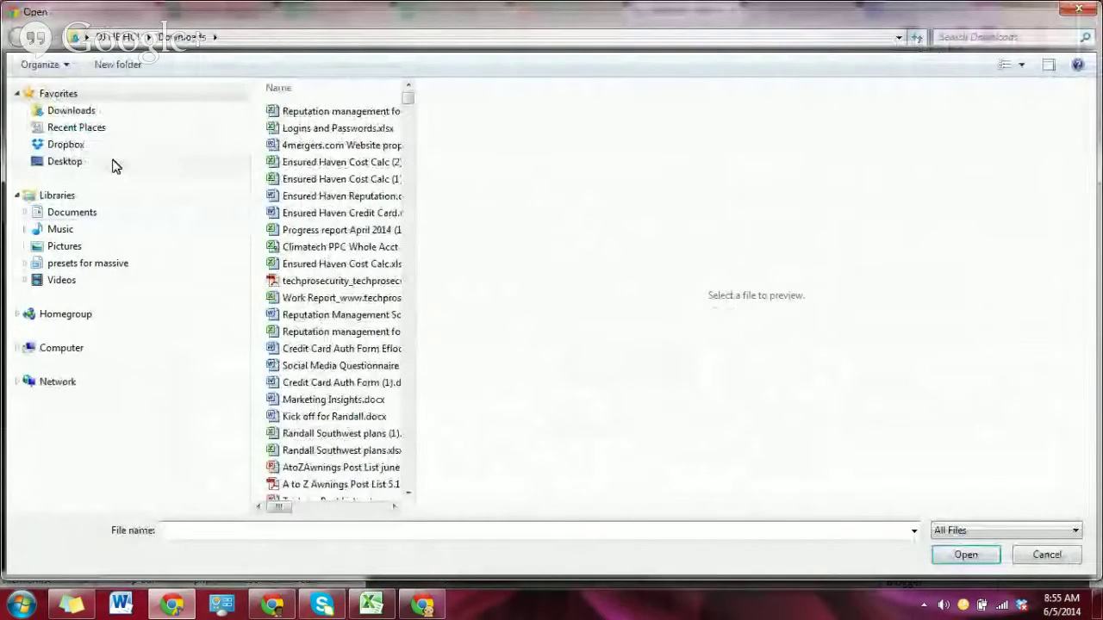
{"action": "left_click_drag", "start_coordinate": [419, 151], "coordinate": [872, 172]}
{"action": "left_click", "coordinate": [62, 162]}
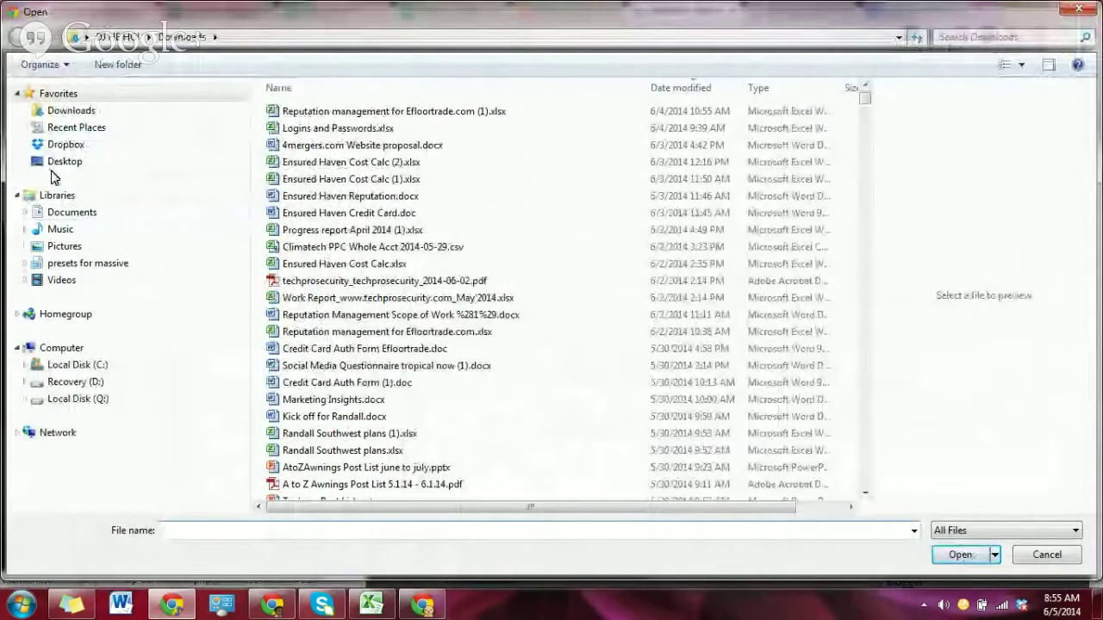
{"action": "left_click_drag", "start_coordinate": [864, 179], "coordinate": [864, 409]}
{"action": "left_click", "coordinate": [1078, 9]}
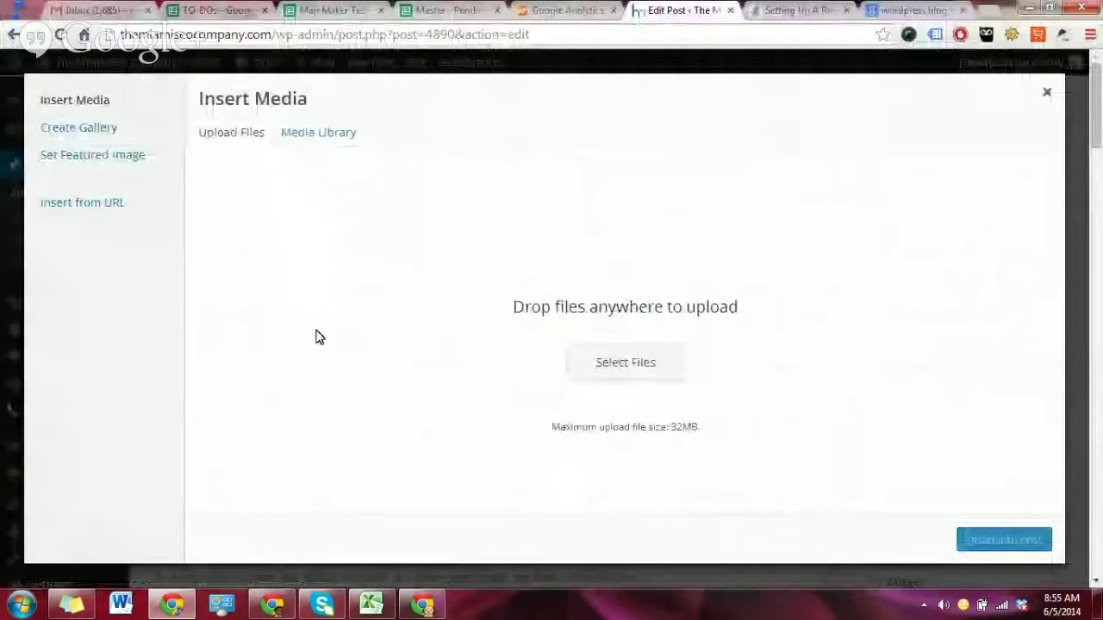
- Upload the cat image download.jpg from the Desktop to the media library
{"action": "left_click", "coordinate": [613, 365]}
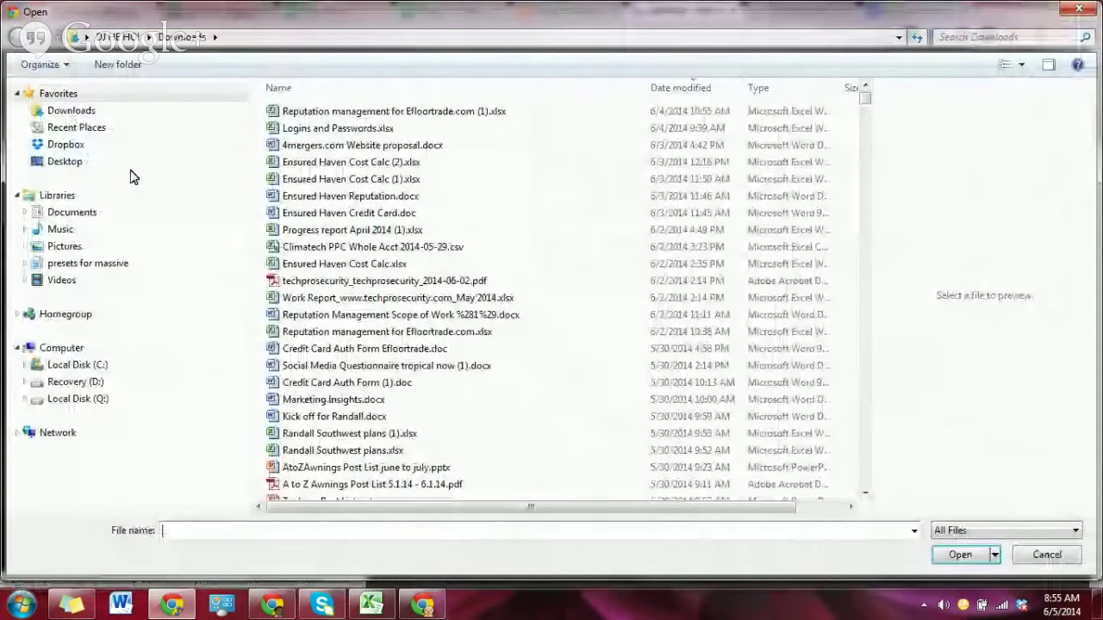
{"action": "left_click", "coordinate": [129, 164]}
{"action": "double_click", "coordinate": [303, 444]}
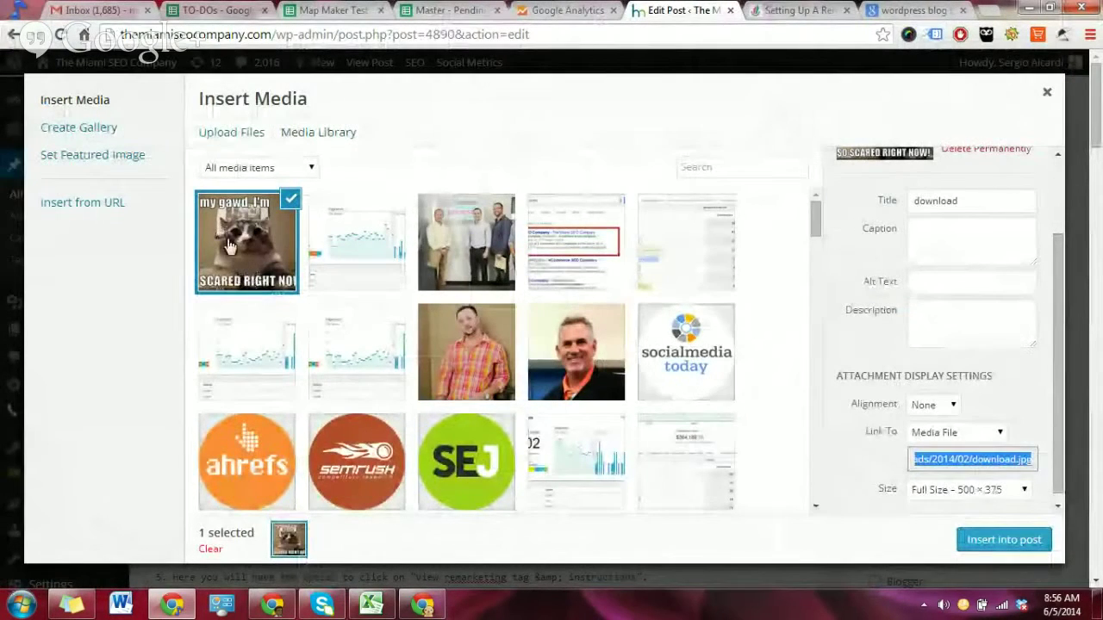
- Set both the title and the alt text of the uploaded cat image to "Funny Cat Meme"
{"action": "scroll", "coordinate": [976, 259], "scroll_direction": "up", "scroll_amount": 2}
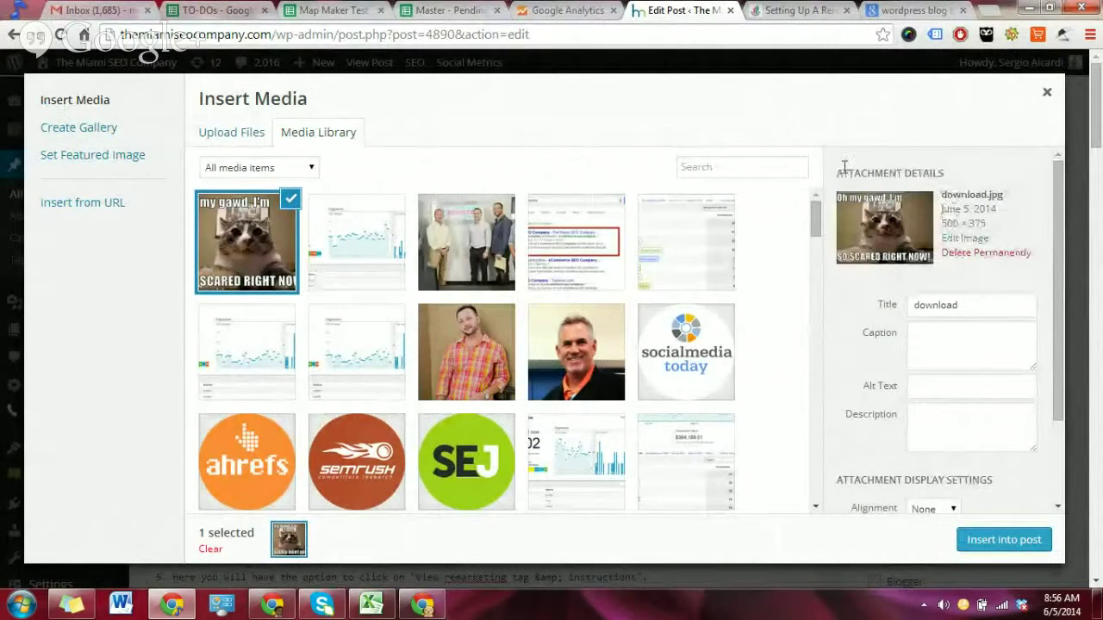
{"action": "left_click_drag", "start_coordinate": [839, 173], "coordinate": [956, 170]}
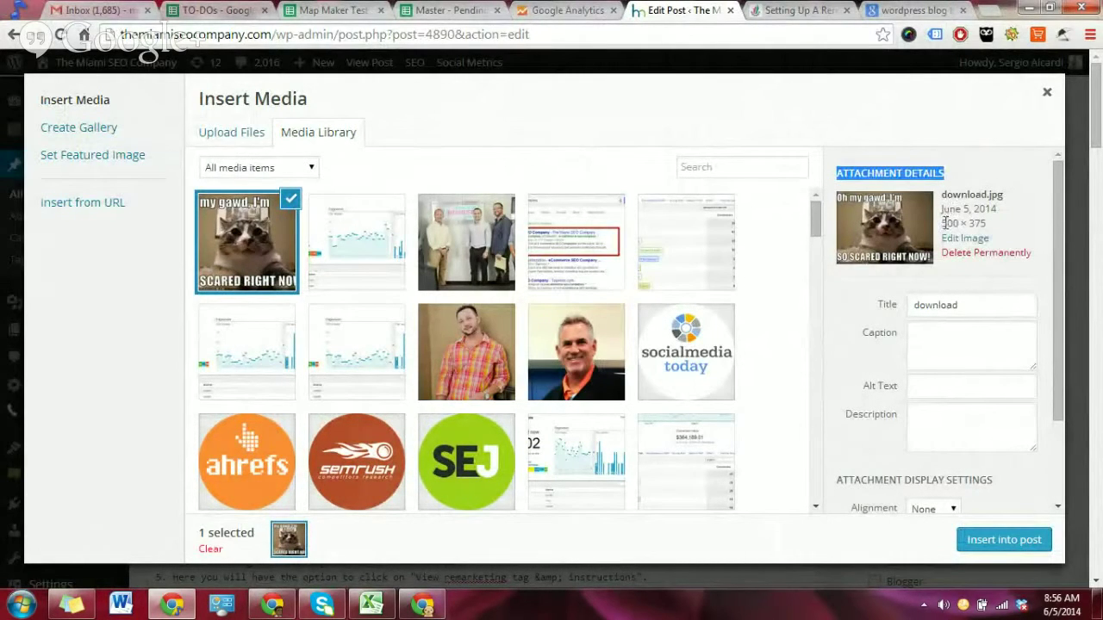
{"action": "left_click_drag", "start_coordinate": [915, 305], "coordinate": [889, 314]}
{"action": "left_click", "coordinate": [928, 385]}
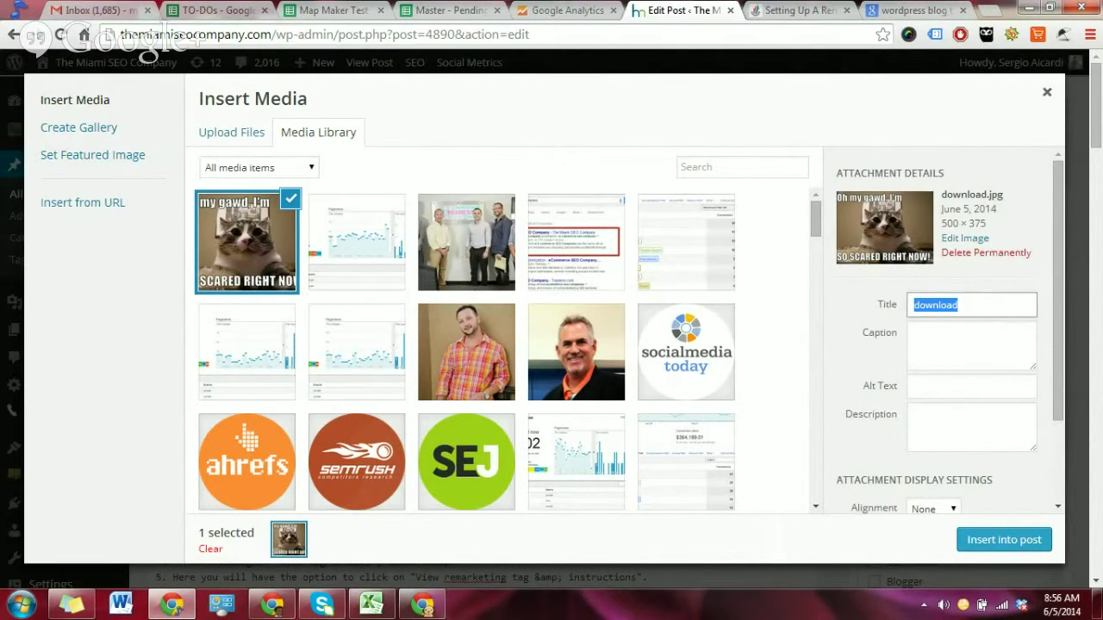
{"action": "type", "text": "C"}
{"action": "type", "text": "unny Cat Meme"}
{"action": "left_click", "coordinate": [971, 386]}
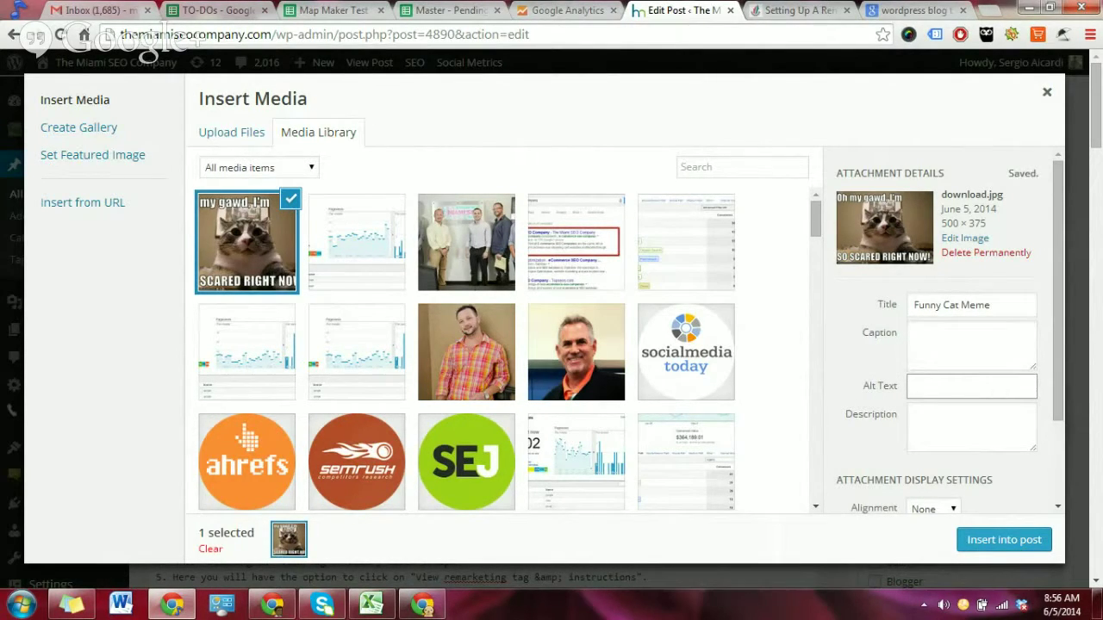
{"action": "type", "text": "Funny Cat Meme"}
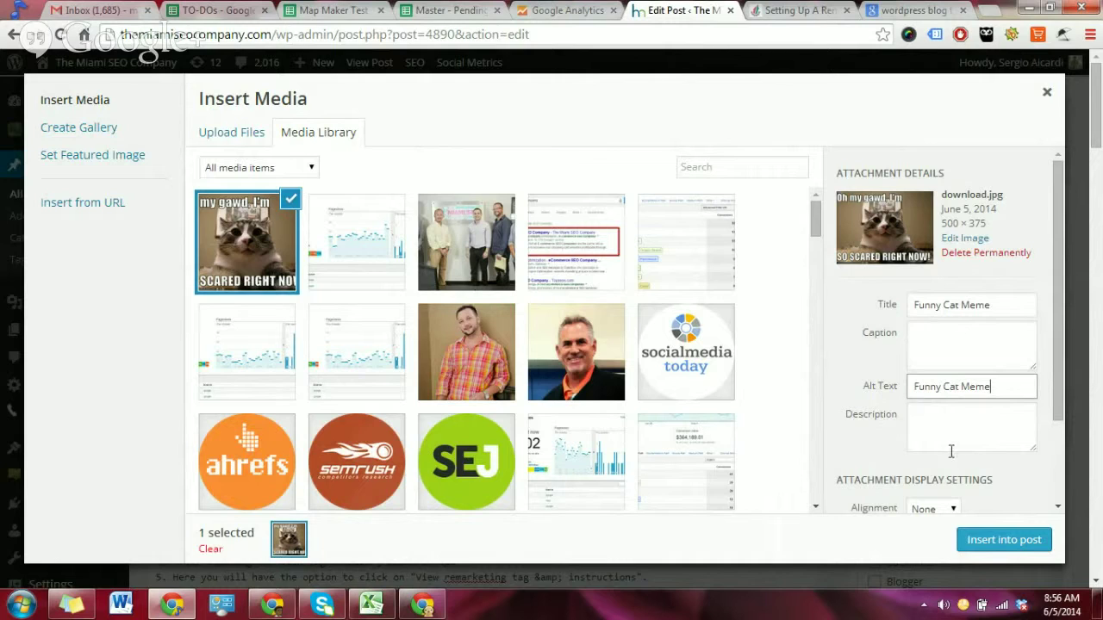
- Insert the cat image into the post and highlight its complete HTML markup in the content
{"action": "left_click", "coordinate": [991, 549]}
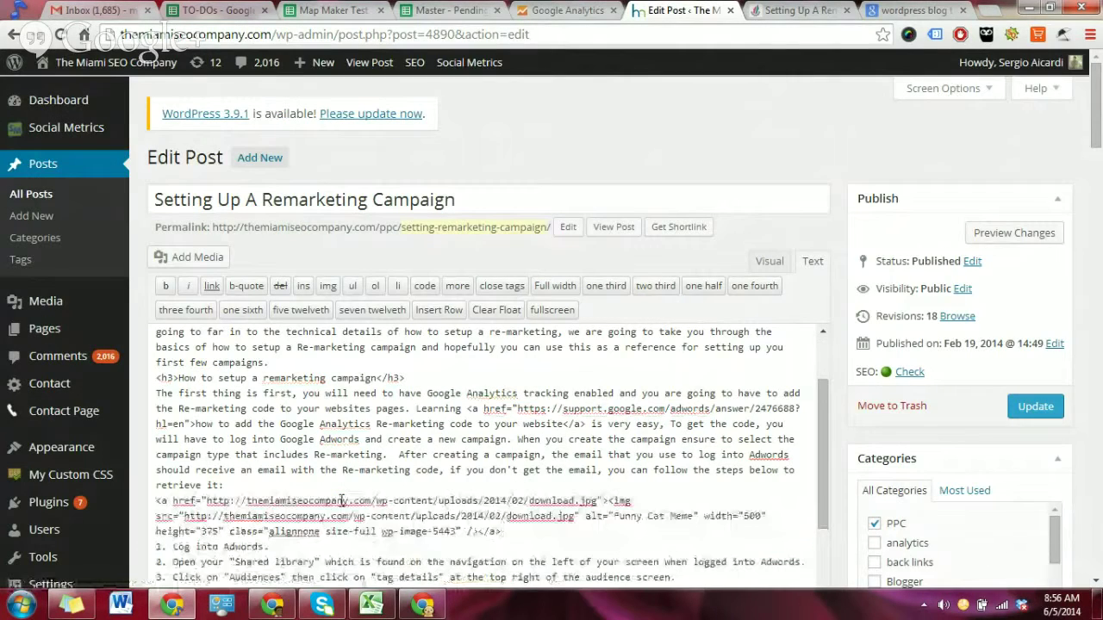
{"action": "scroll", "coordinate": [342, 501], "scroll_direction": "down", "scroll_amount": 2}
{"action": "left_click_drag", "start_coordinate": [157, 419], "coordinate": [501, 451]}
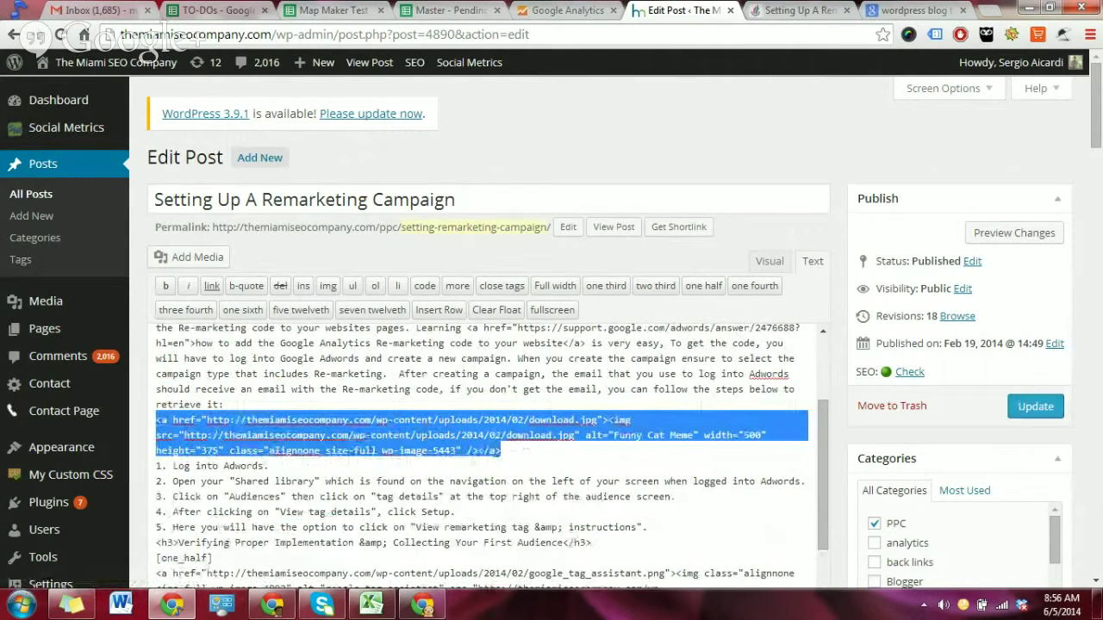
{"action": "left_click", "coordinate": [156, 420]}
{"action": "left_click_drag", "start_coordinate": [157, 420], "coordinate": [501, 451]}
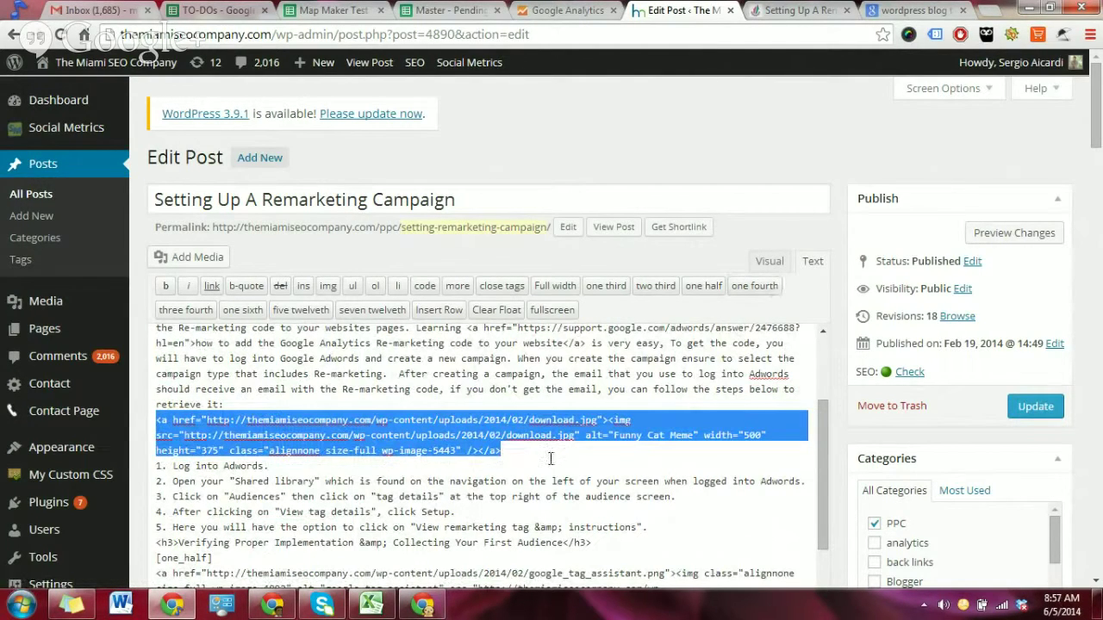
{"action": "left_click", "coordinate": [551, 463]}
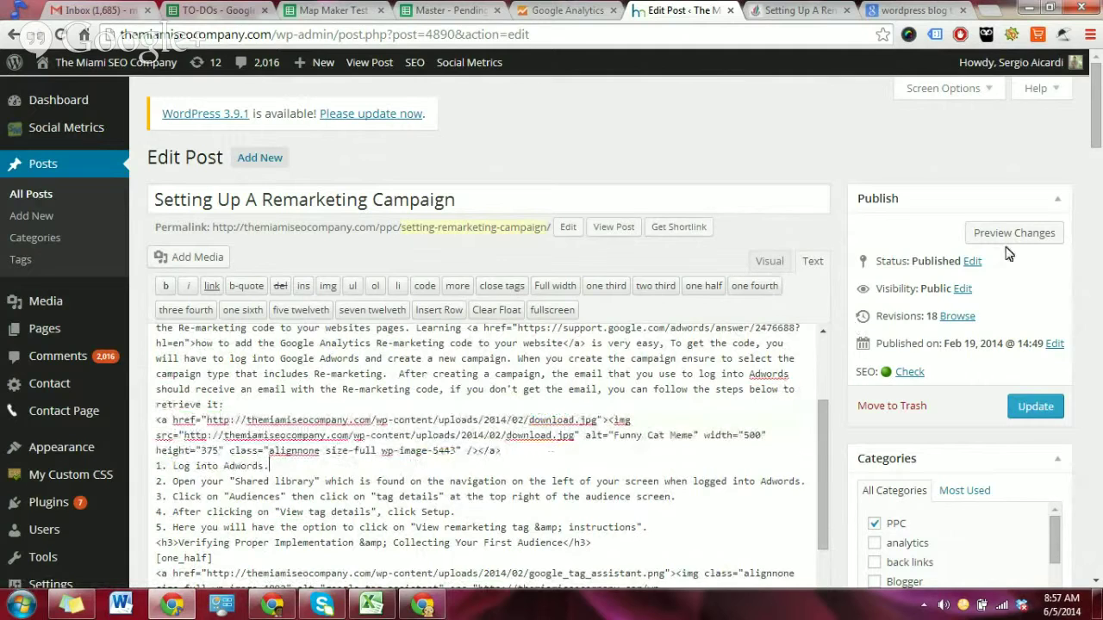
- Preview the post's changes, close the old tab of the post and look at the cat image on the preview page
{"action": "left_click_drag", "start_coordinate": [971, 232], "coordinate": [1059, 255]}
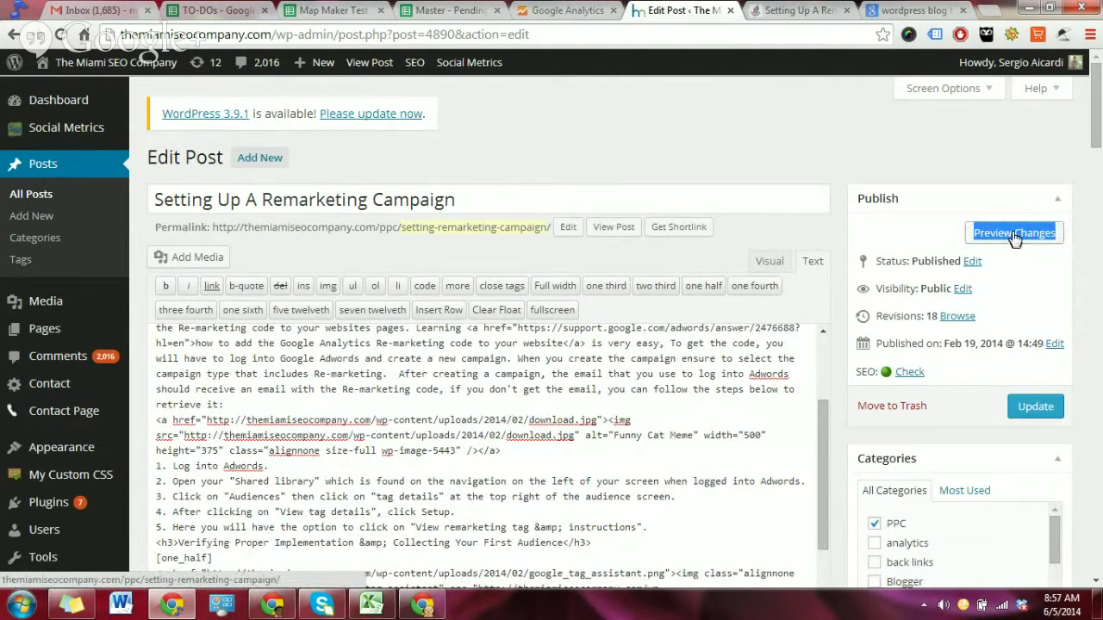
{"action": "left_click", "coordinate": [1014, 234]}
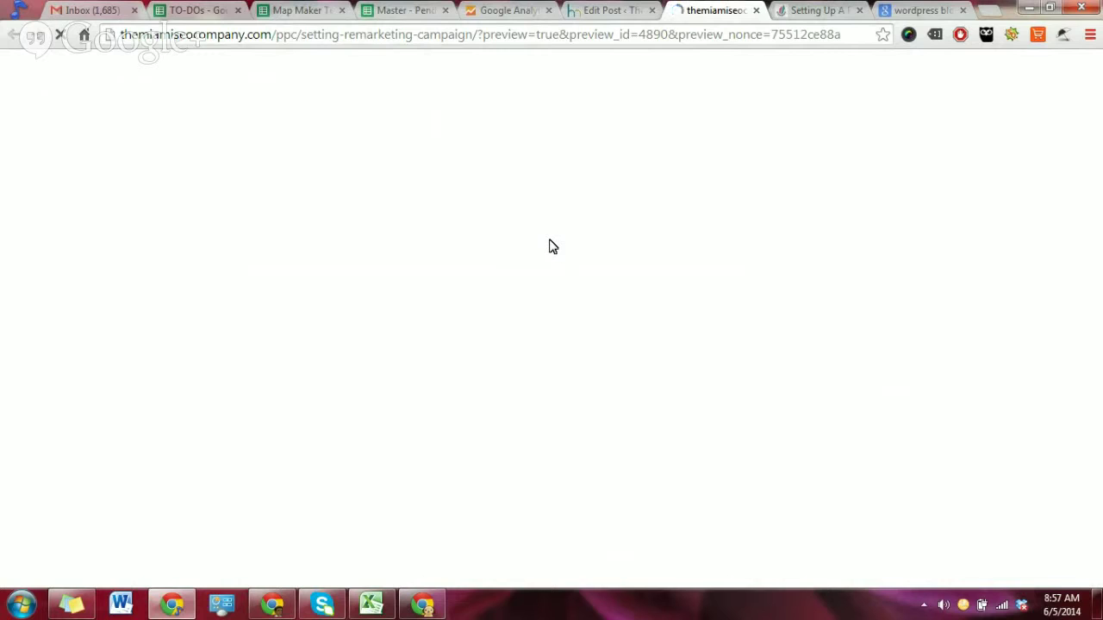
{"action": "left_click", "coordinate": [855, 10]}
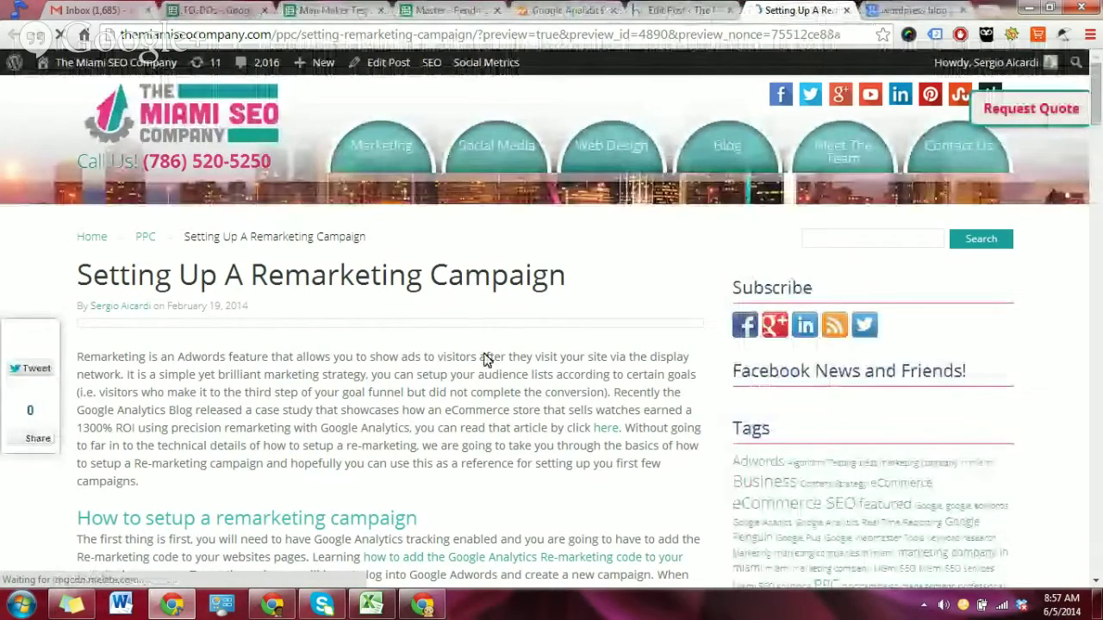
{"action": "scroll", "coordinate": [484, 360], "scroll_direction": "down", "scroll_amount": 4}
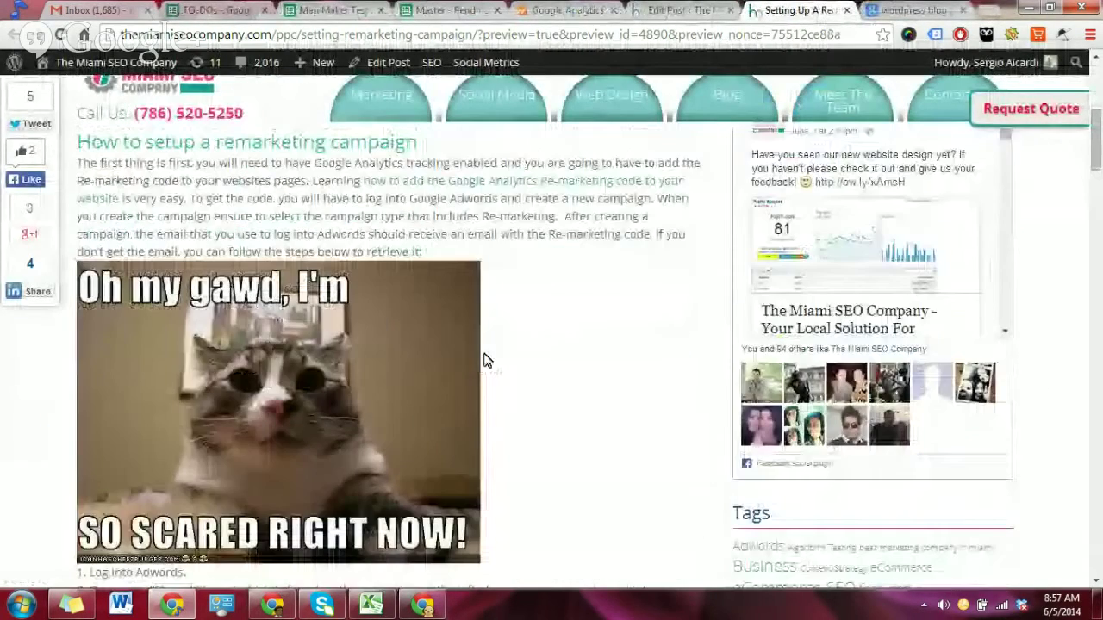
{"action": "scroll", "coordinate": [484, 360], "scroll_direction": "down", "scroll_amount": 1}
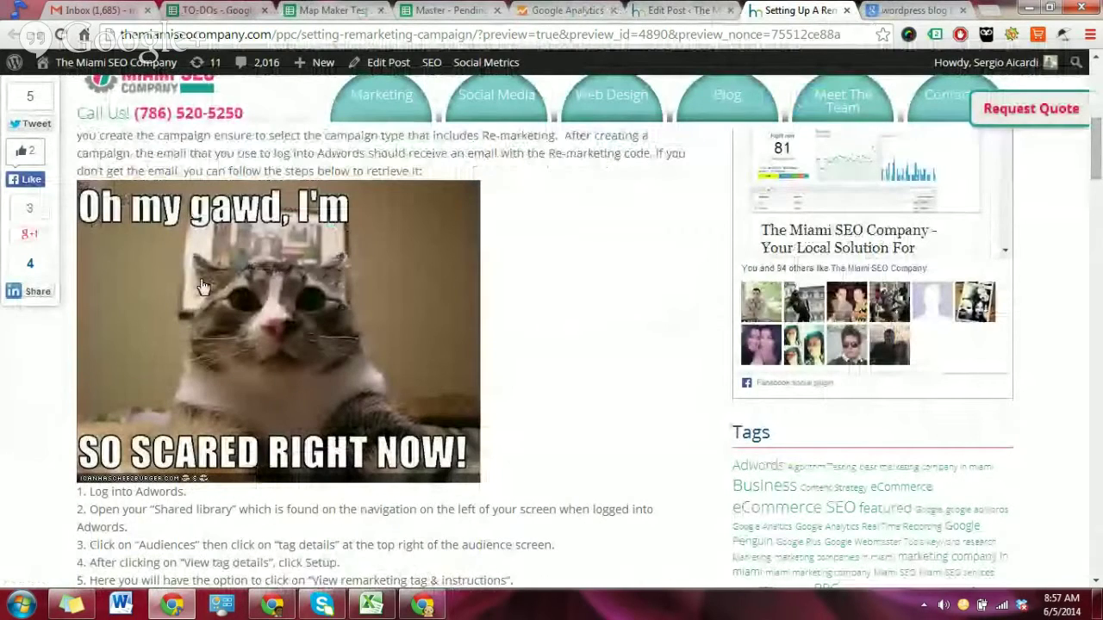
{"action": "scroll", "coordinate": [254, 497], "scroll_direction": "down", "scroll_amount": 1}
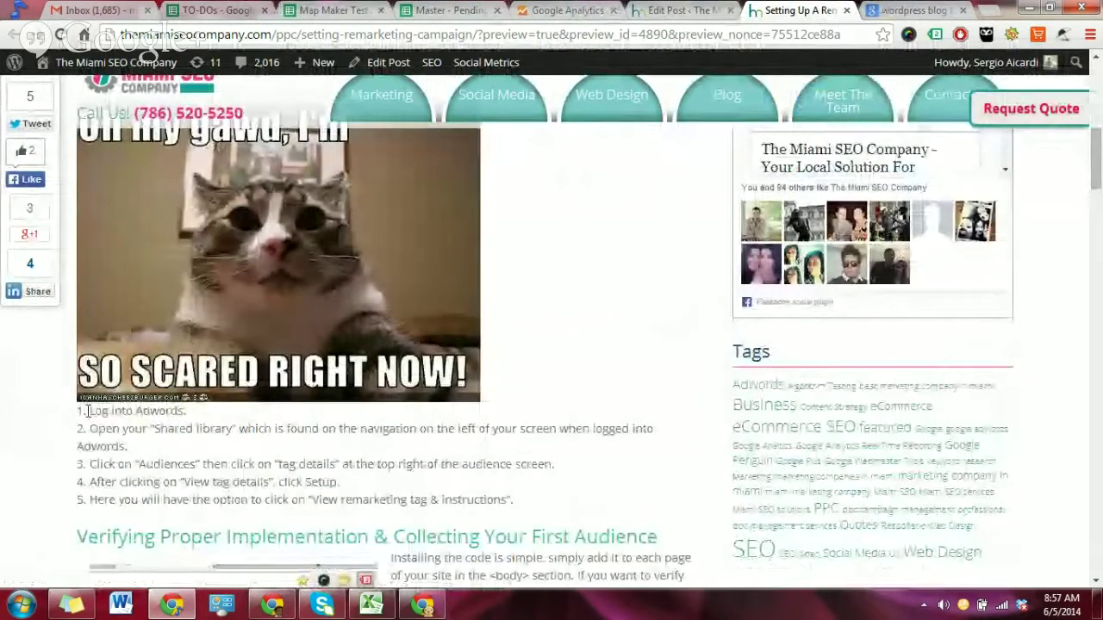
- Highlight the "Log into Adwords." line below the cat image and the words "below to retrieve it:" above it on the preview page
{"action": "triple_click", "coordinate": [86, 411]}
{"action": "left_click", "coordinate": [221, 453]}
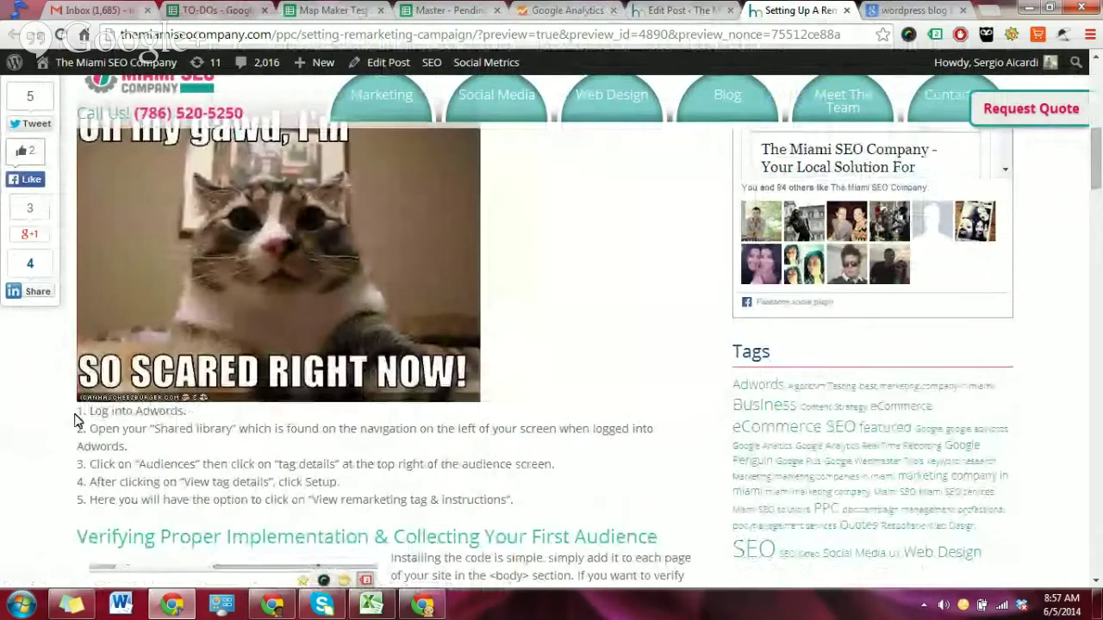
{"action": "left_click_drag", "start_coordinate": [74, 420], "coordinate": [175, 412]}
{"action": "double_click", "coordinate": [181, 413]}
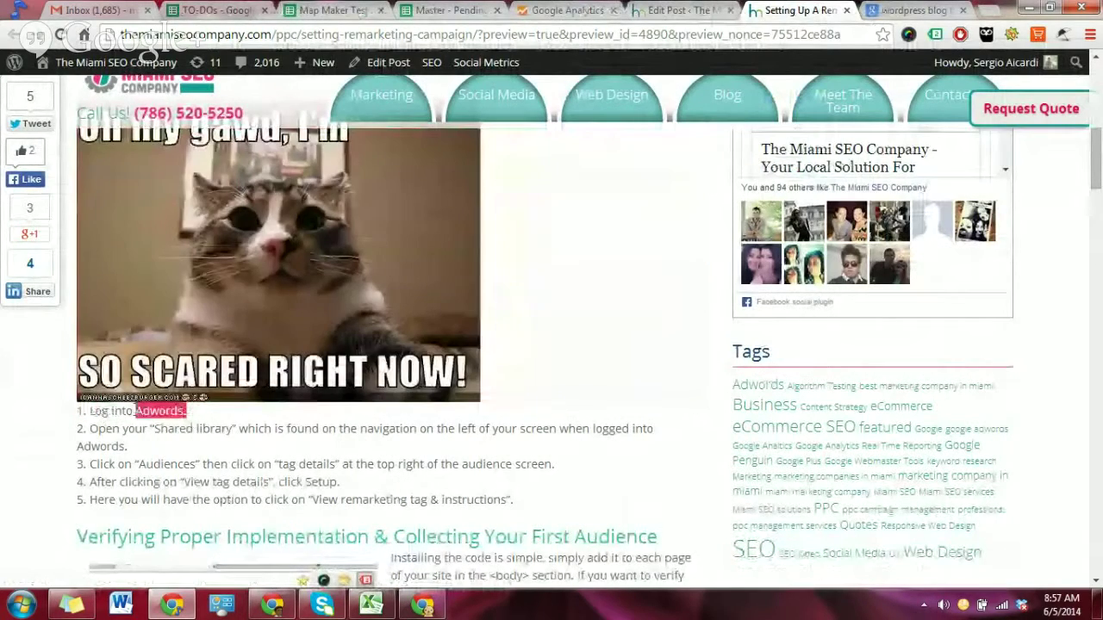
{"action": "triple_click", "coordinate": [135, 414]}
{"action": "scroll", "coordinate": [104, 426], "scroll_direction": "up", "scroll_amount": 4}
{"action": "left_click_drag", "start_coordinate": [134, 433], "coordinate": [69, 417]}
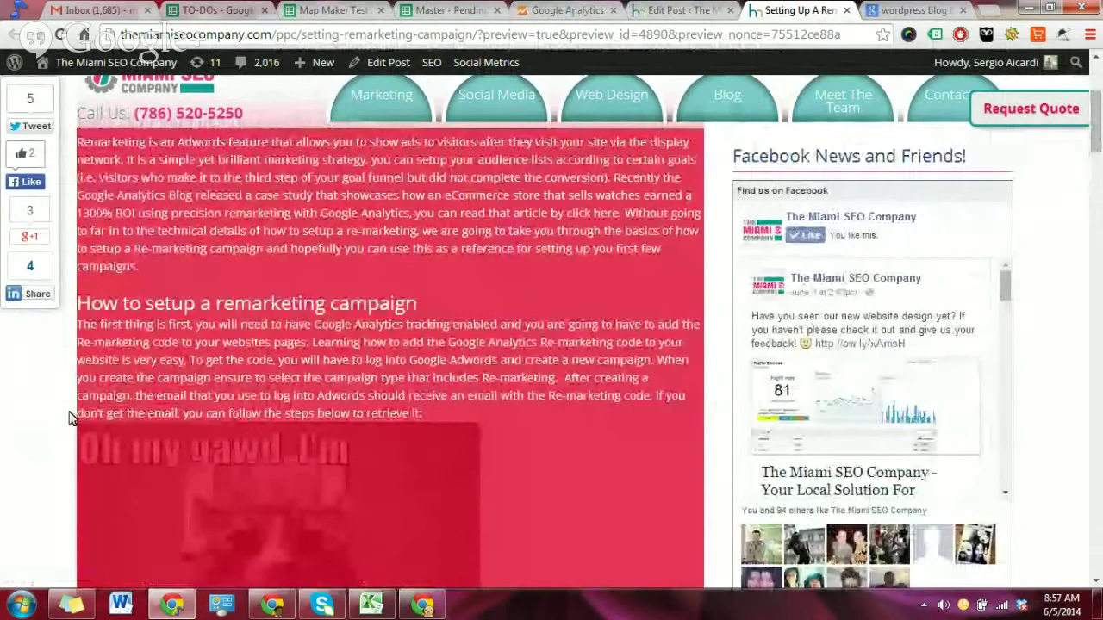
{"action": "left_click", "coordinate": [69, 417]}
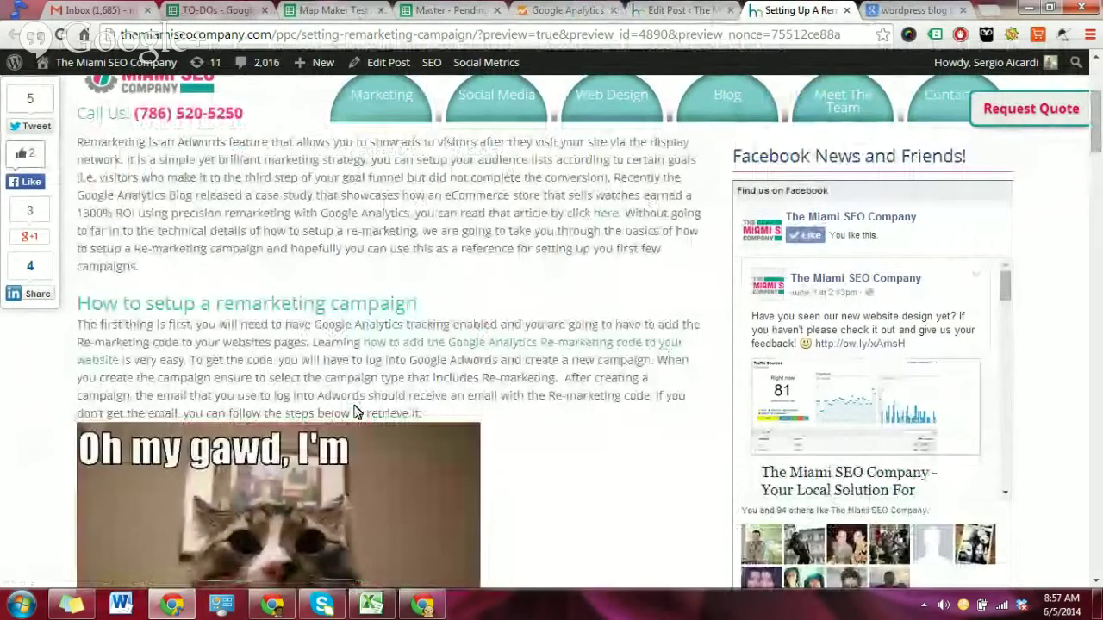
{"action": "left_click_drag", "start_coordinate": [355, 414], "coordinate": [422, 414]}
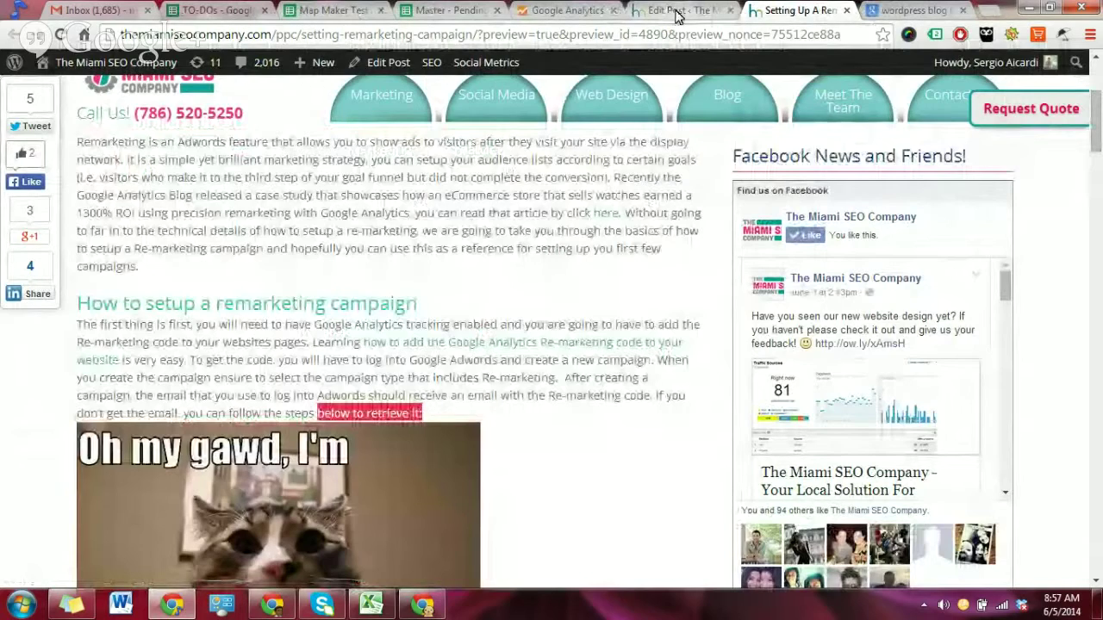
- Compare the text lines before and after the image markup in the post editor with the preview page
{"action": "left_click", "coordinate": [677, 15]}
{"action": "left_click_drag", "start_coordinate": [747, 389], "coordinate": [224, 404]}
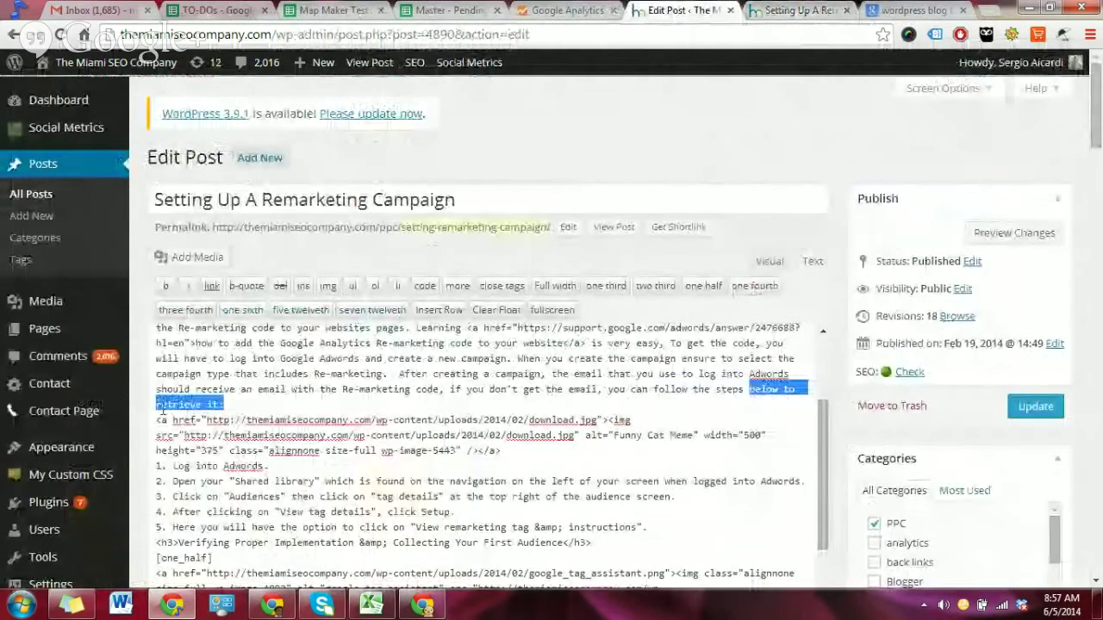
{"action": "left_click_drag", "start_coordinate": [157, 419], "coordinate": [283, 467]}
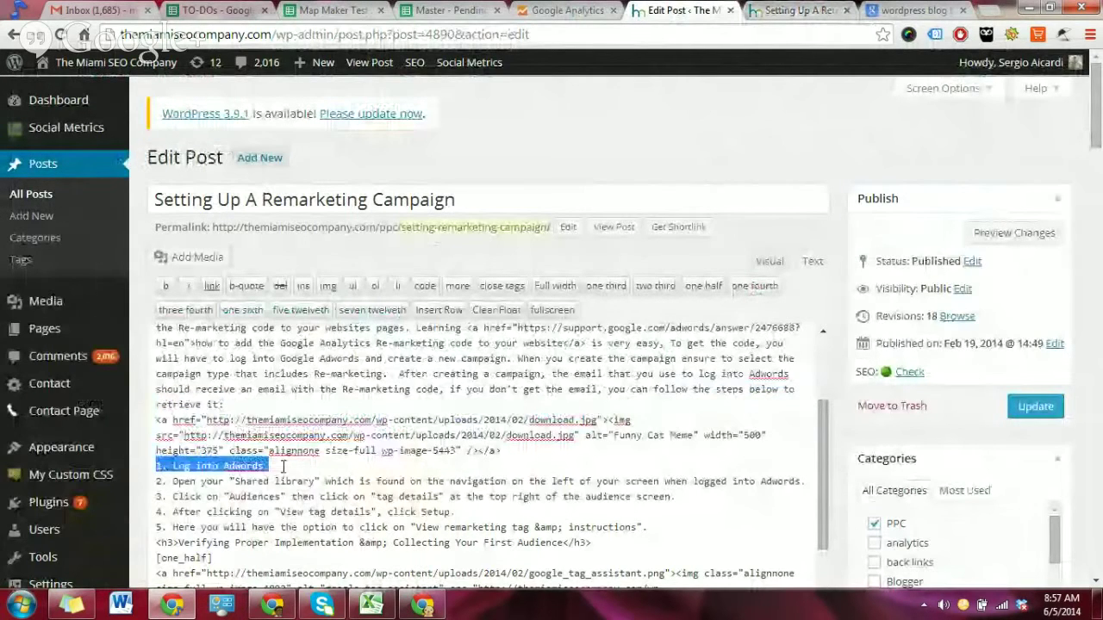
{"action": "left_click", "coordinate": [758, 11]}
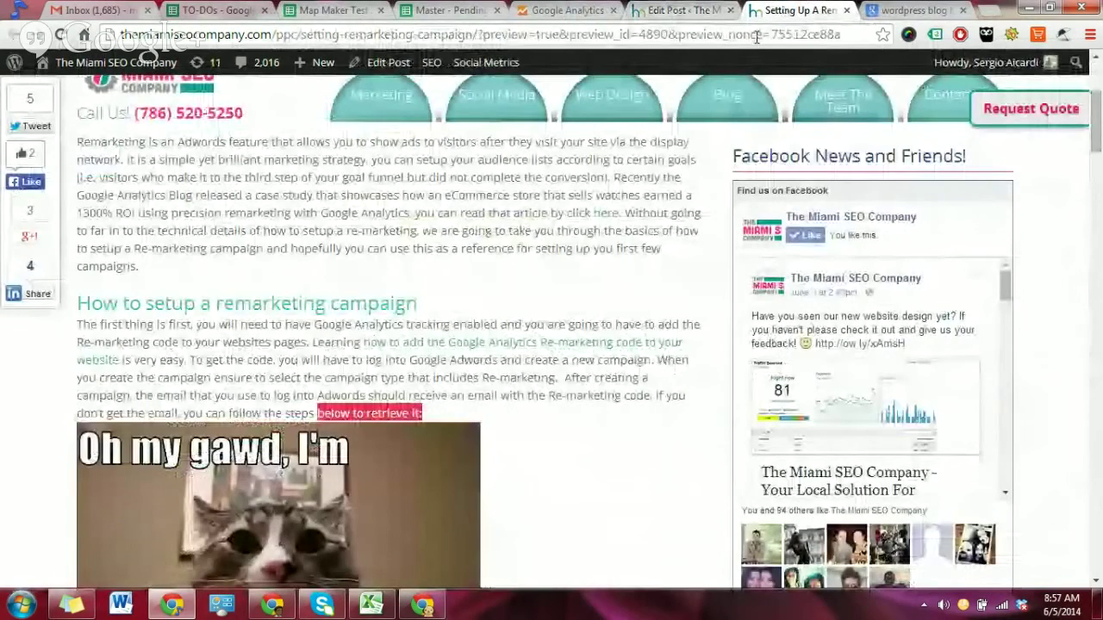
{"action": "left_click", "coordinate": [670, 11]}
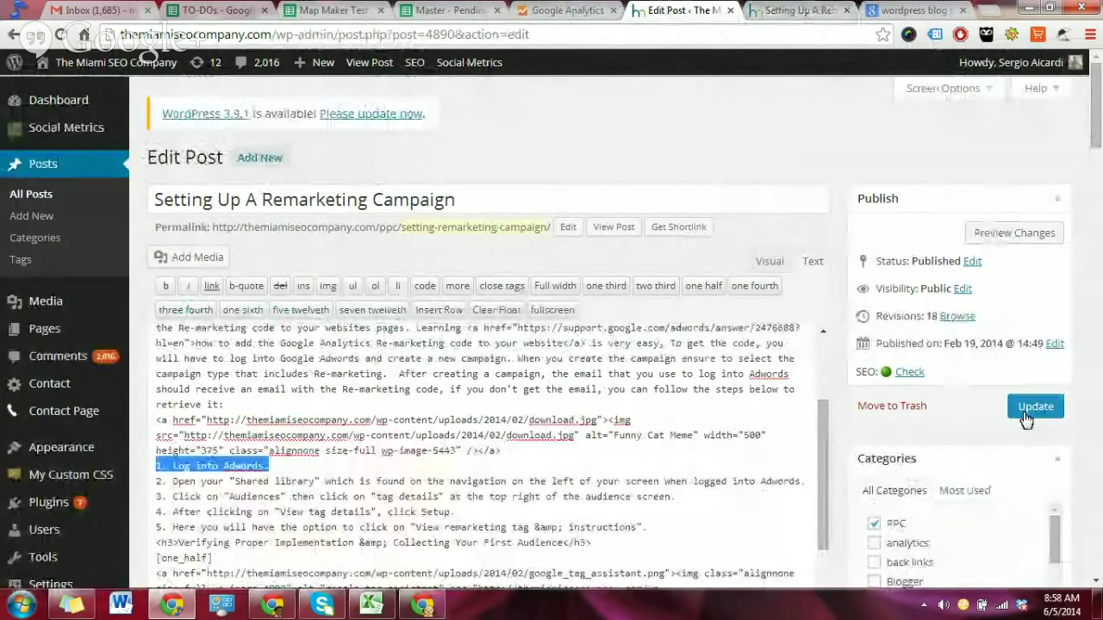
- Highlight the whole cat image markup, then examine its opening and closing anchor tags
{"action": "key", "text": "Right"}
{"action": "left_click_drag", "start_coordinate": [522, 454], "coordinate": [157, 420]}
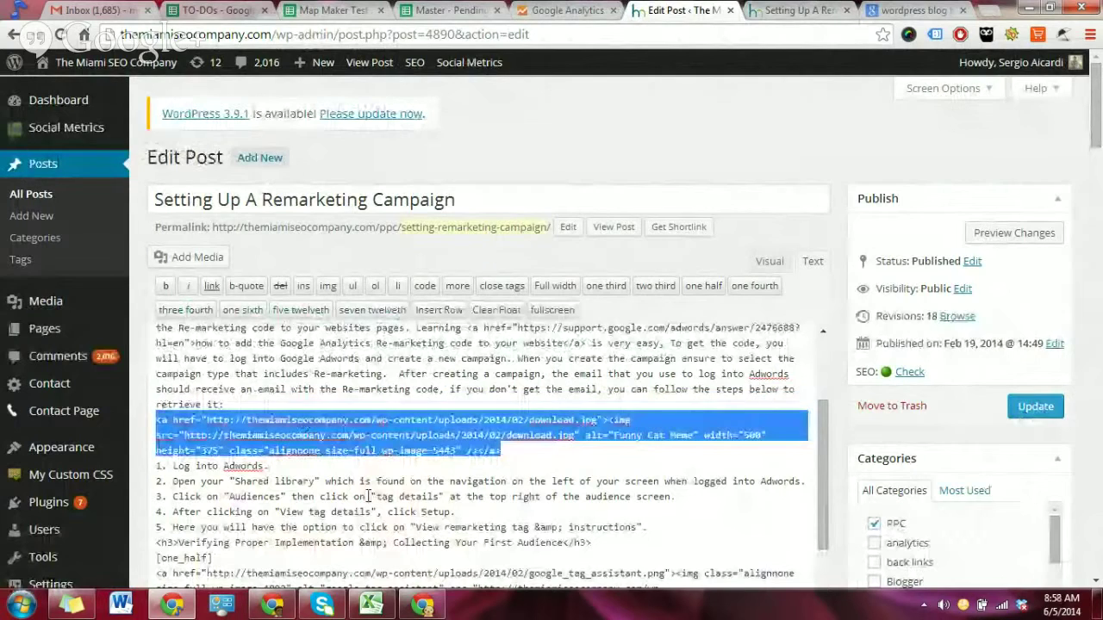
{"action": "left_click", "coordinate": [499, 450]}
{"action": "left_click_drag", "start_coordinate": [501, 451], "coordinate": [478, 451]}
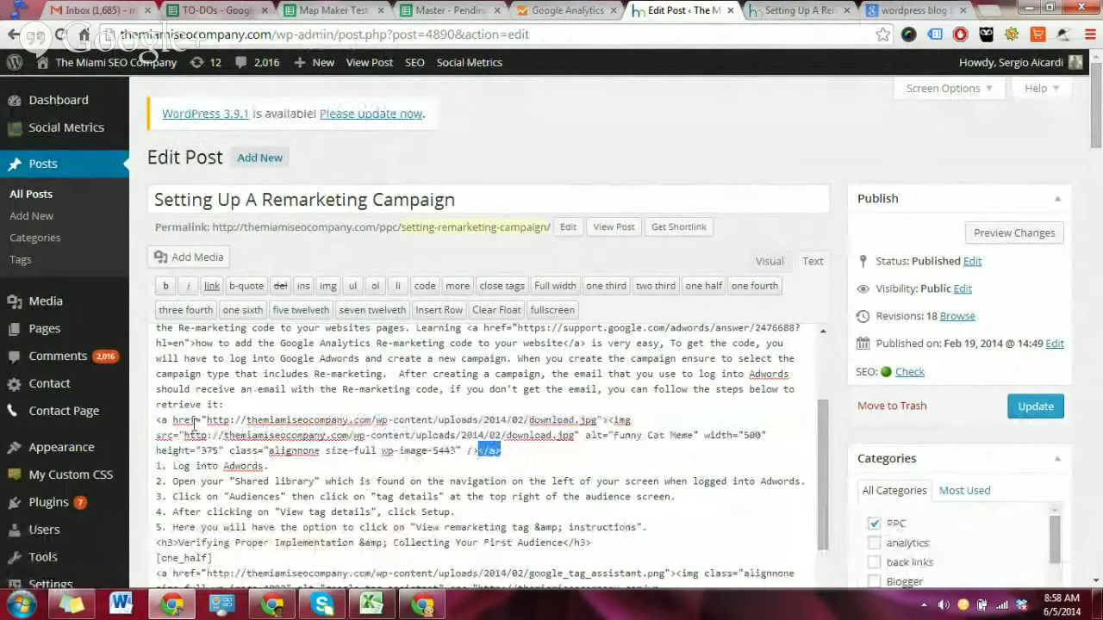
{"action": "left_click_drag", "start_coordinate": [156, 420], "coordinate": [163, 420]}
{"action": "left_click", "coordinate": [163, 421]}
{"action": "left_click_drag", "start_coordinate": [157, 420], "coordinate": [169, 421]}
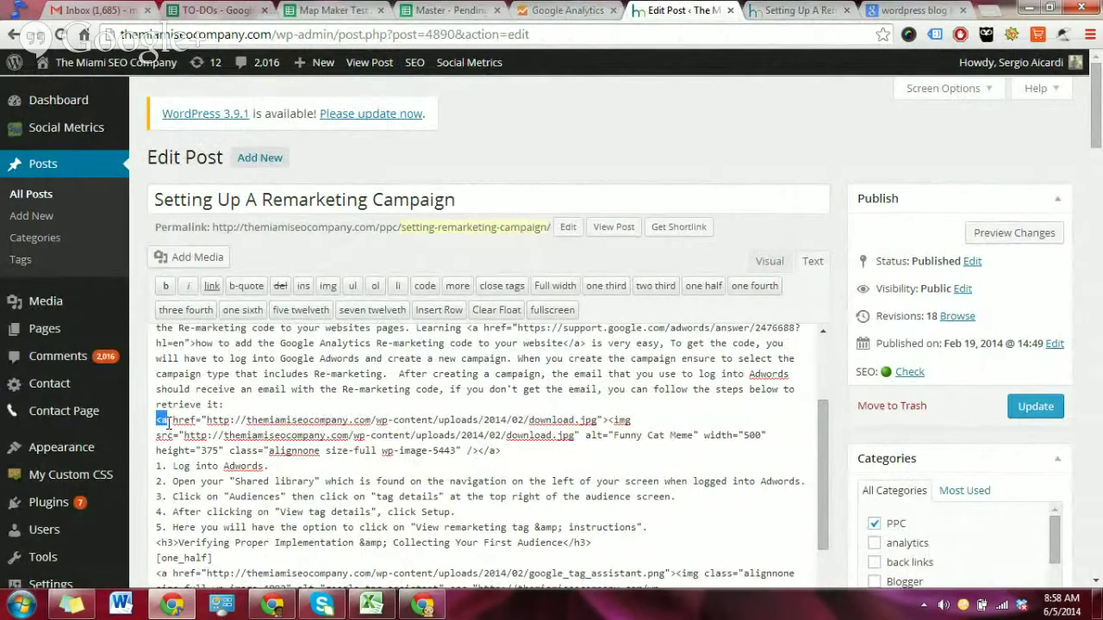
{"action": "mouse_move", "coordinate": [495, 453]}
{"action": "left_mouse_down"}
{"action": "mouse_move", "coordinate": [484, 451]}
{"action": "mouse_move", "coordinate": [503, 452]}
{"action": "left_mouse_up"}
{"action": "left_click", "coordinate": [490, 455]}
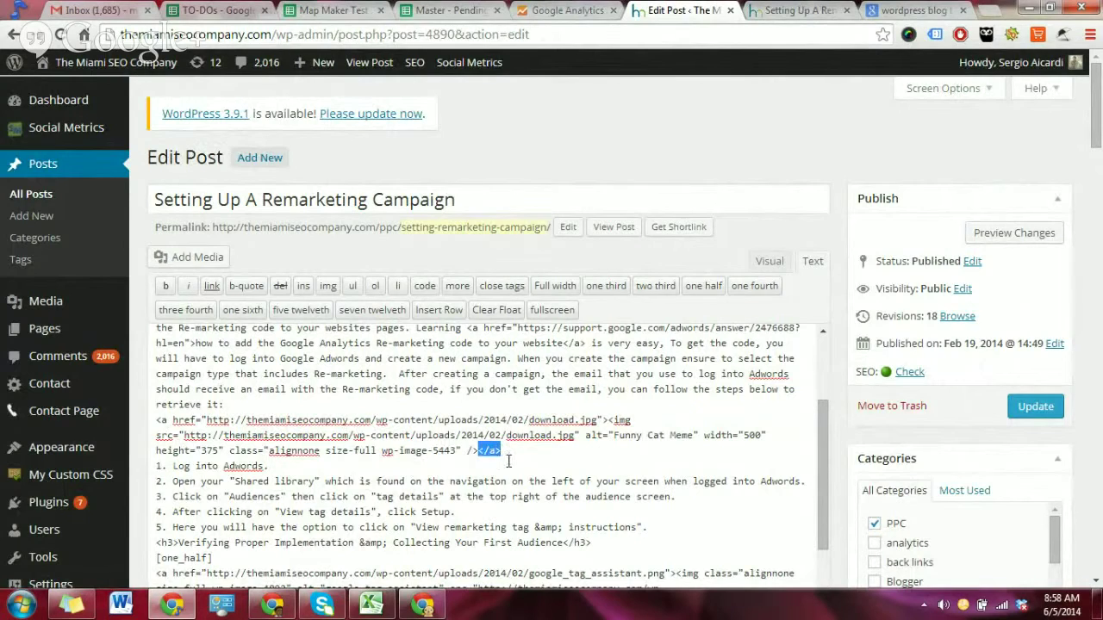
- Examine the end of the cat image markup and the download.jpg address inside its link
{"action": "left_click", "coordinate": [512, 453]}
{"action": "left_click_drag", "start_coordinate": [498, 451], "coordinate": [544, 461]}
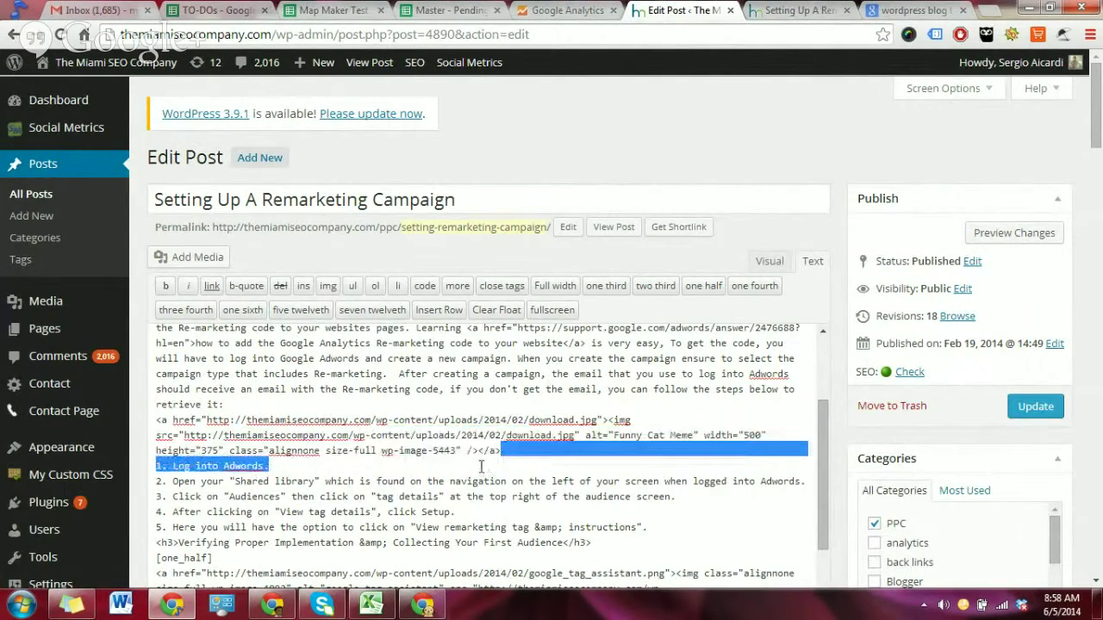
{"action": "left_click", "coordinate": [482, 468]}
{"action": "left_click_drag", "start_coordinate": [207, 420], "coordinate": [564, 429]}
{"action": "left_click", "coordinate": [482, 420]}
{"action": "left_click", "coordinate": [508, 435]}
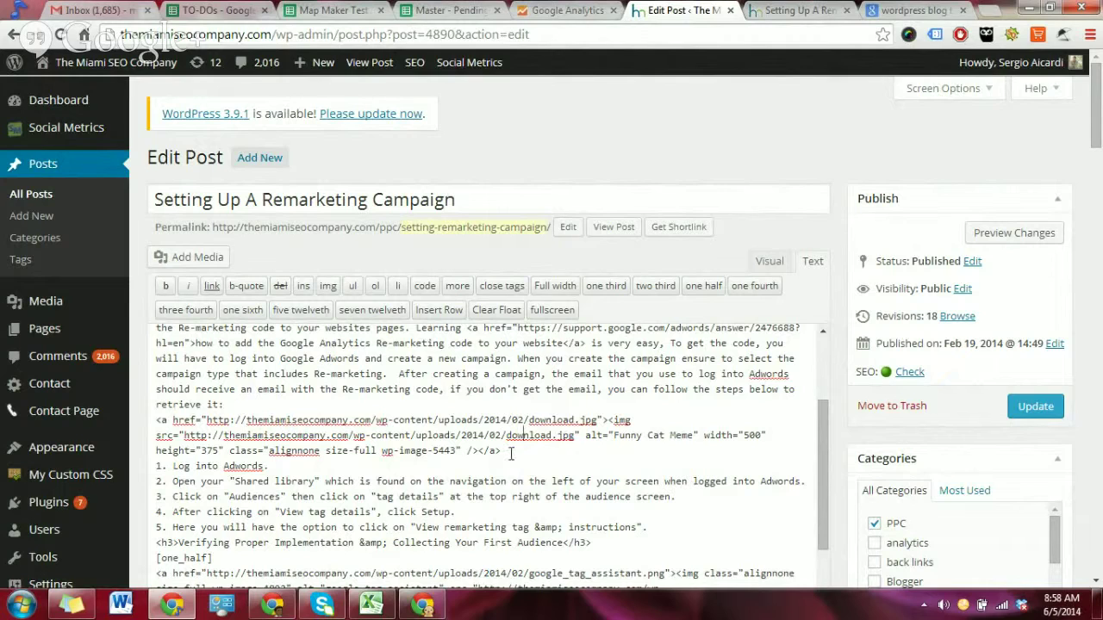
- Cut the cat image's full HTML markup out of the post and undo the cut
{"action": "left_click_drag", "start_coordinate": [501, 450], "coordinate": [148, 425]}
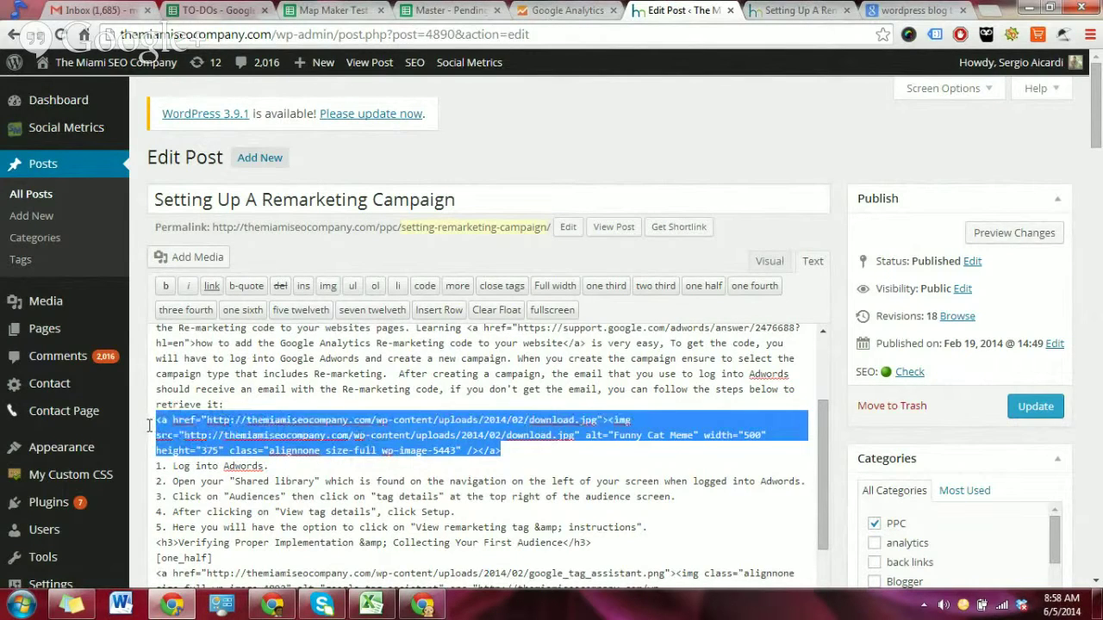
{"action": "key", "text": "ctrl+x"}
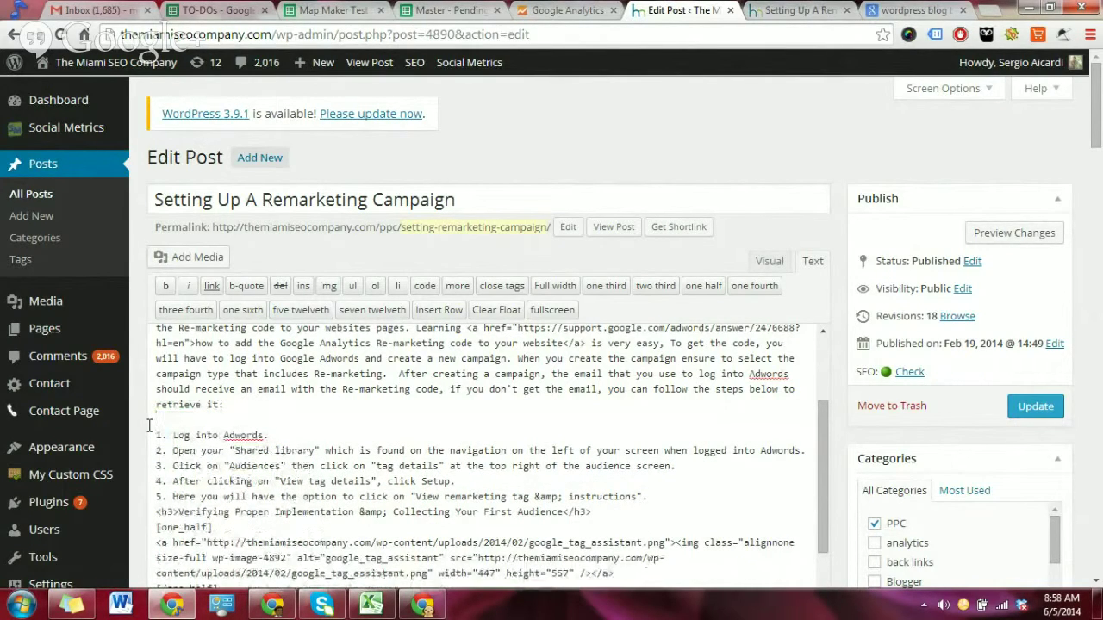
{"action": "key", "text": "ctrl+z"}
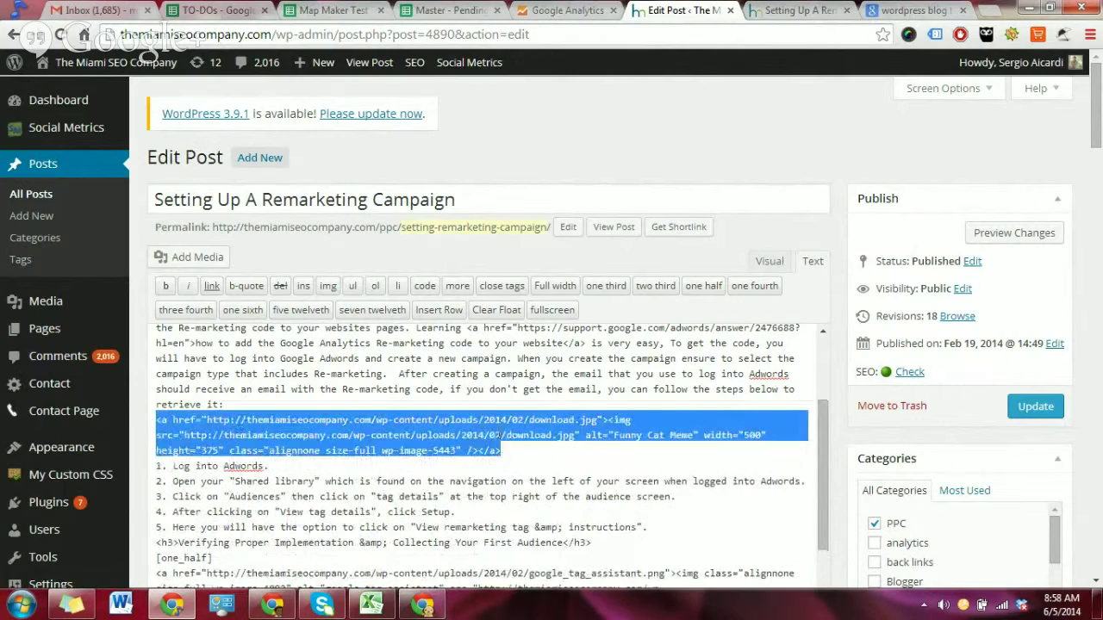
{"action": "key", "text": "Down"}
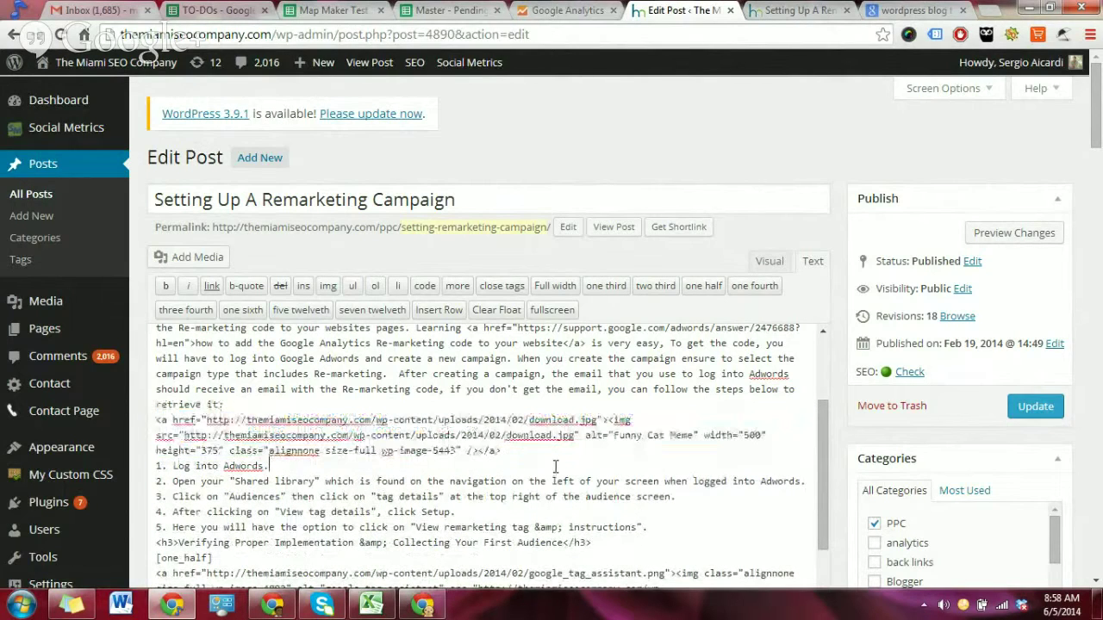
- Switch the post content to the Visual editor and look at the cat image within the formatted text
{"action": "left_click", "coordinate": [775, 270]}
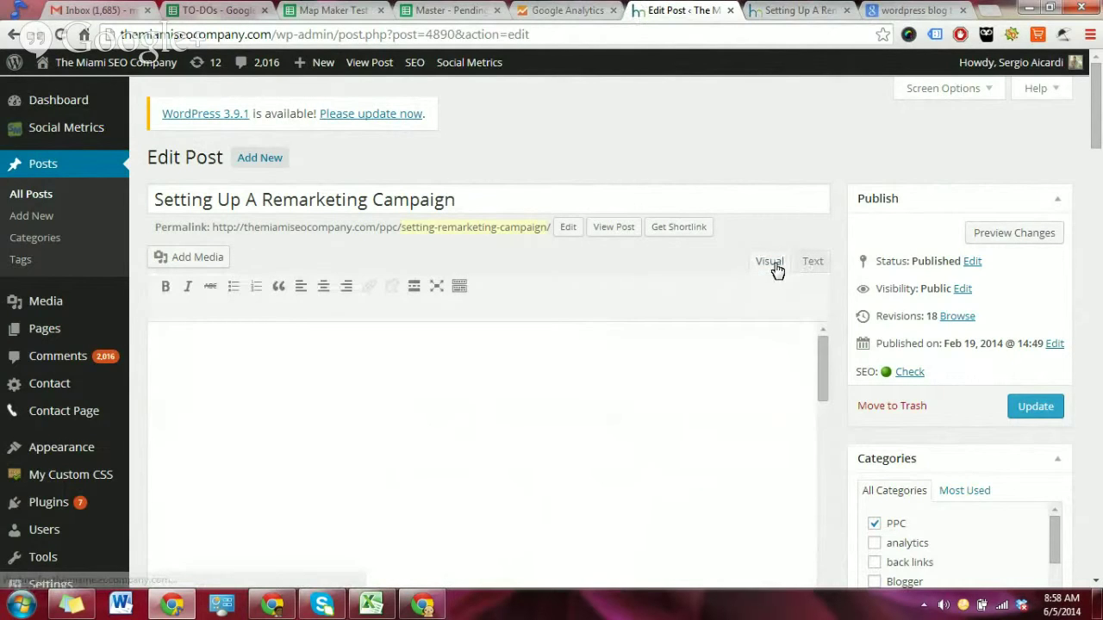
{"action": "left_click_drag", "start_coordinate": [825, 365], "coordinate": [847, 347]}
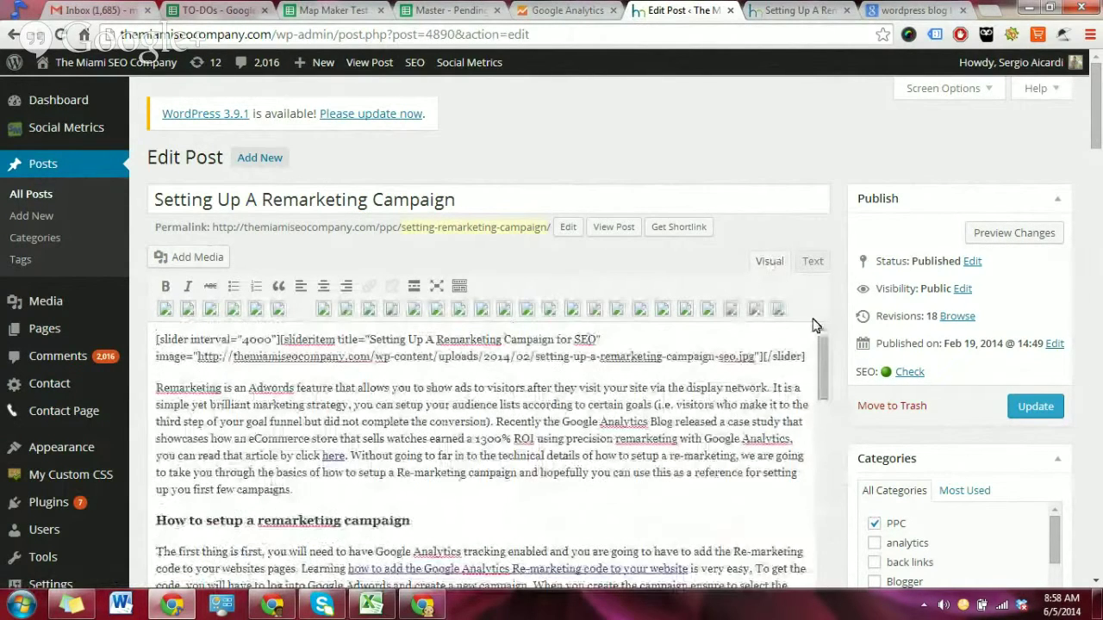
{"action": "scroll", "coordinate": [448, 419], "scroll_direction": "down", "scroll_amount": 3}
{"action": "scroll", "coordinate": [448, 419], "scroll_direction": "down", "scroll_amount": 5}
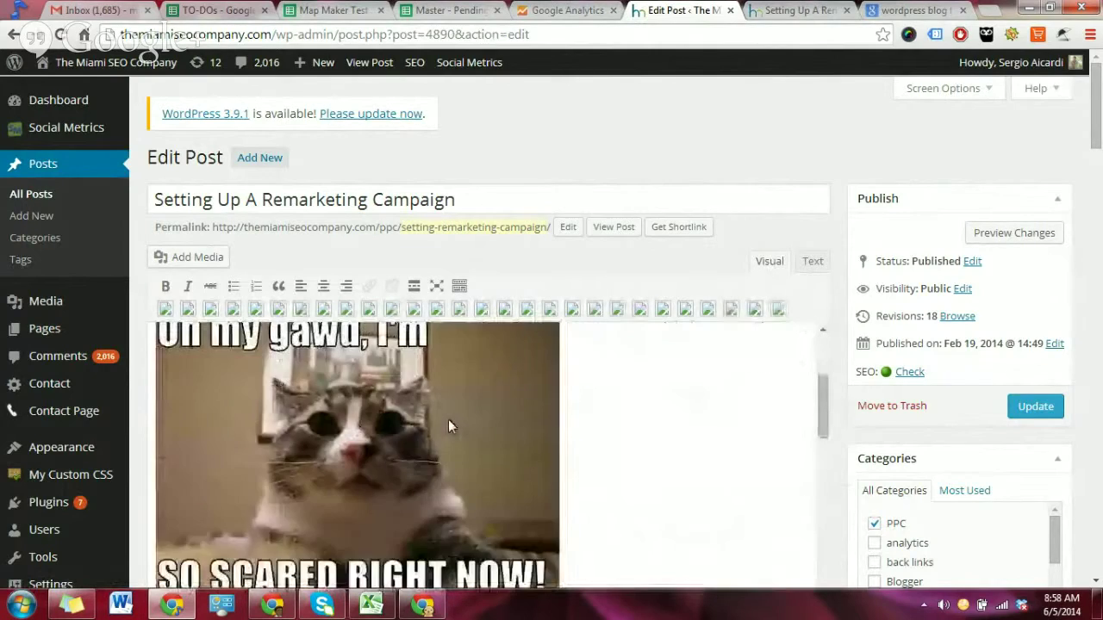
- Highlight the heading "How to setup a remarketing campaign" in the formatted post content
{"action": "scroll", "coordinate": [450, 419], "scroll_direction": "up", "scroll_amount": 6}
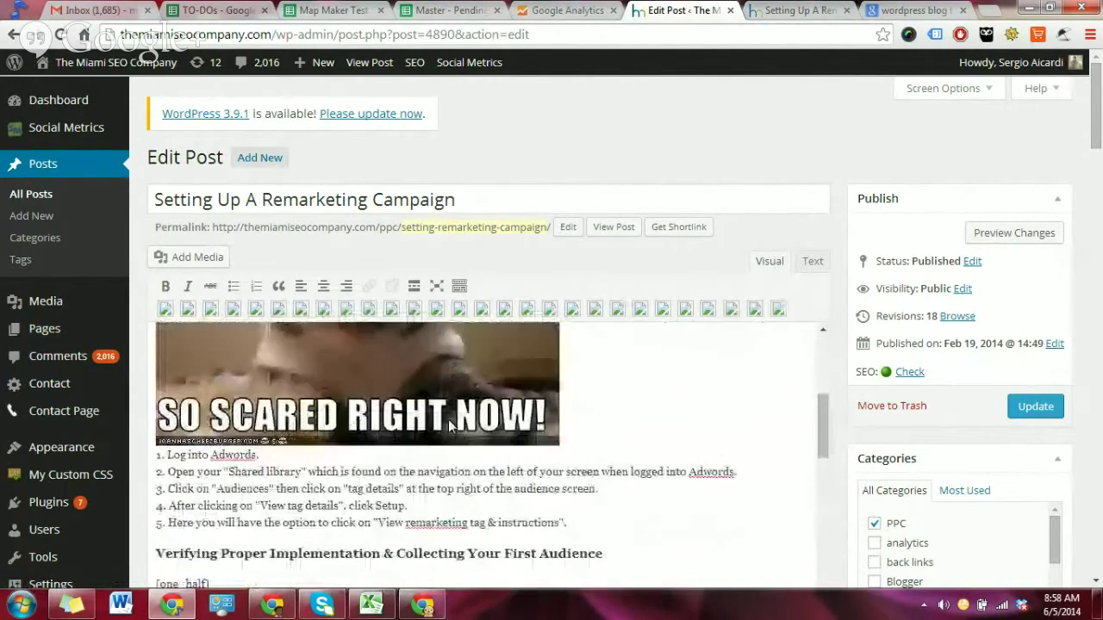
{"action": "left_click", "coordinate": [413, 440]}
{"action": "left_click_drag", "start_coordinate": [416, 441], "coordinate": [153, 441]}
{"action": "left_click", "coordinate": [267, 470]}
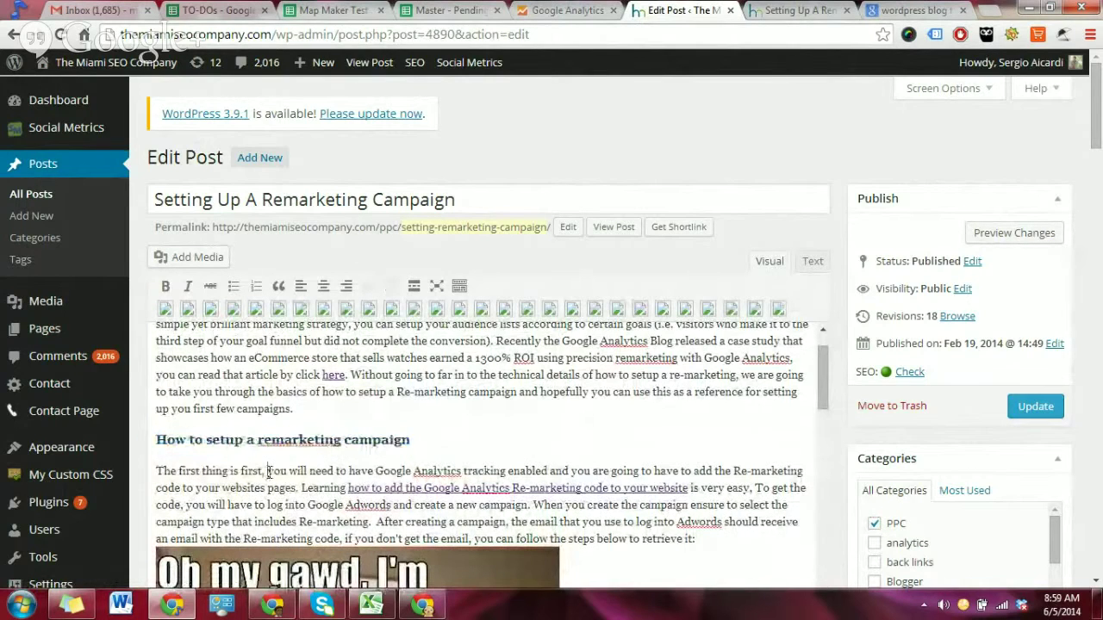
{"action": "left_click_drag", "start_coordinate": [155, 440], "coordinate": [412, 440]}
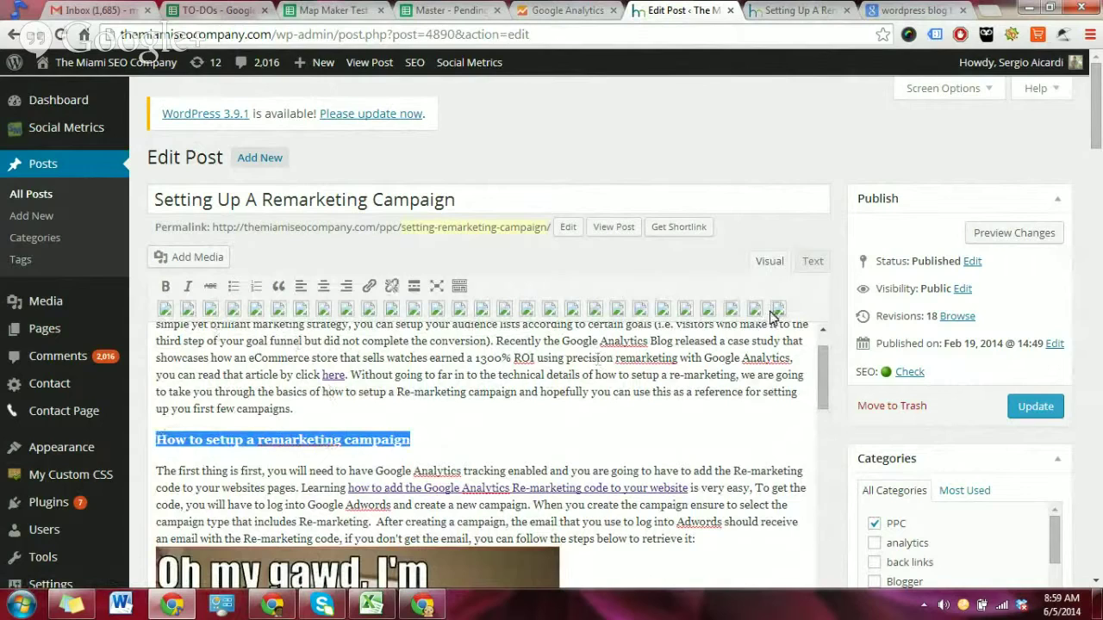
- Compare the post's HTML markup in the Text editor with its formatted Visual view, ending in the Text editor
{"action": "left_click", "coordinate": [813, 263]}
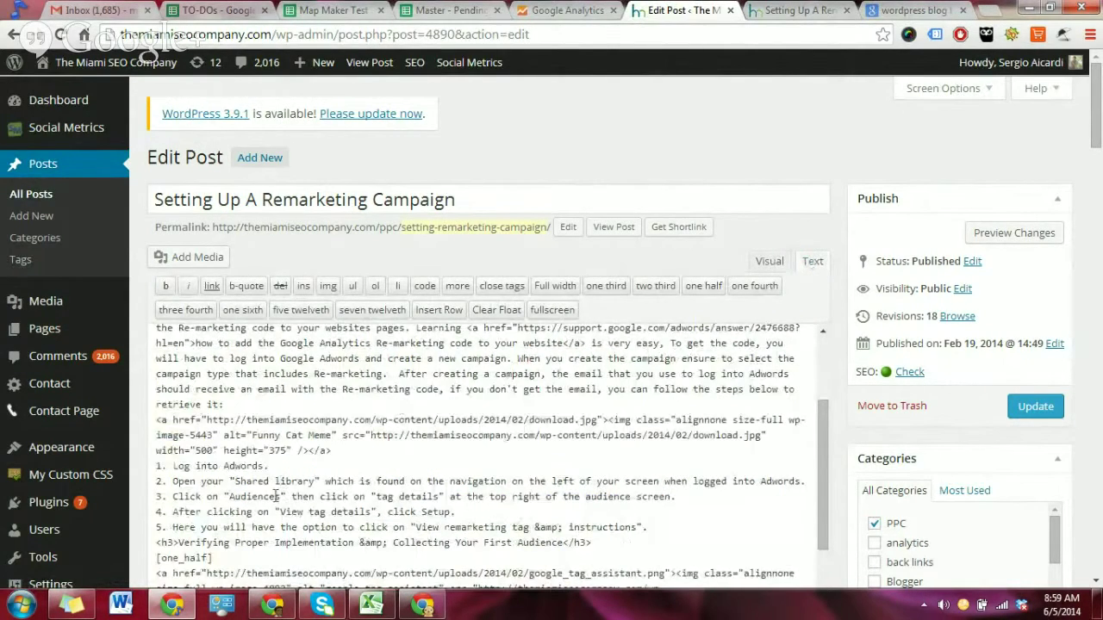
{"action": "scroll", "coordinate": [272, 492], "scroll_direction": "down", "scroll_amount": 2}
{"action": "scroll", "coordinate": [272, 492], "scroll_direction": "down", "scroll_amount": 4}
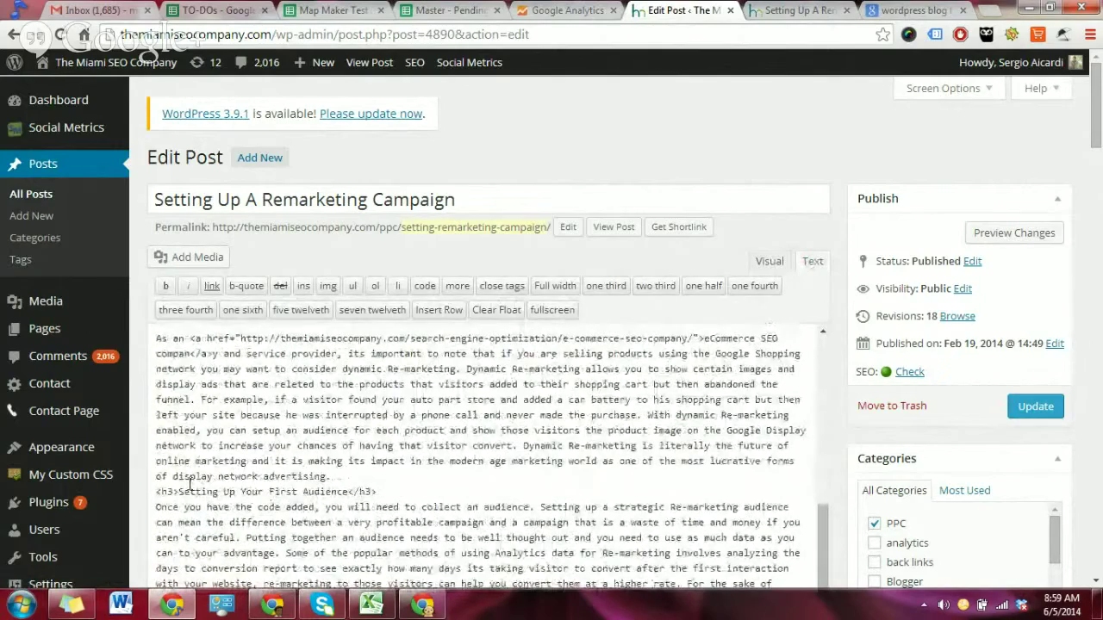
{"action": "scroll", "coordinate": [189, 485], "scroll_direction": "down", "scroll_amount": 5}
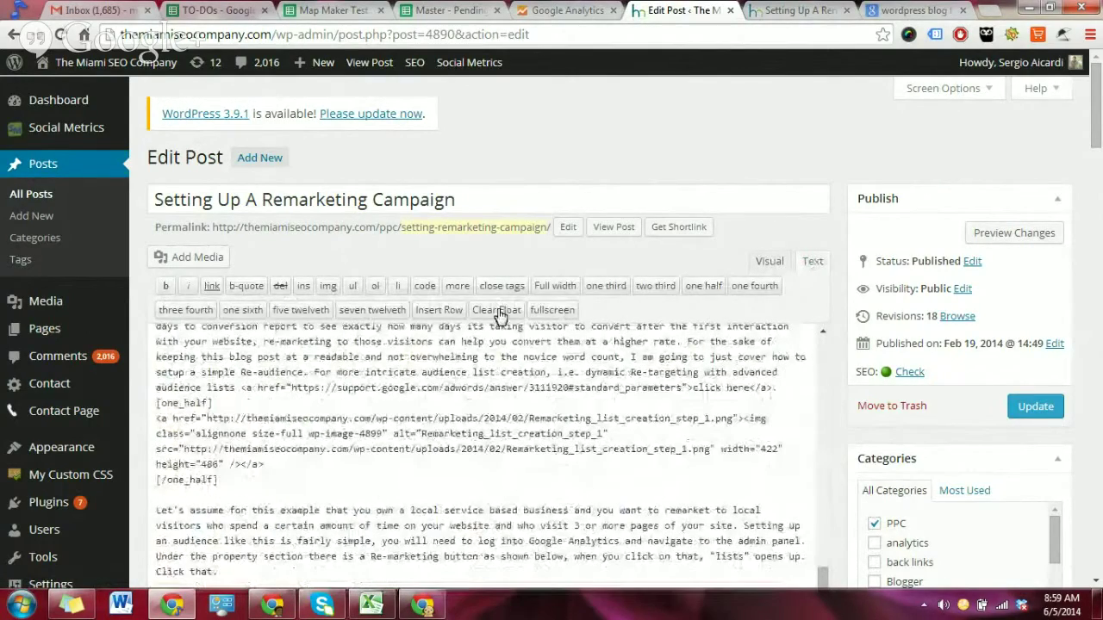
{"action": "left_click", "coordinate": [760, 263]}
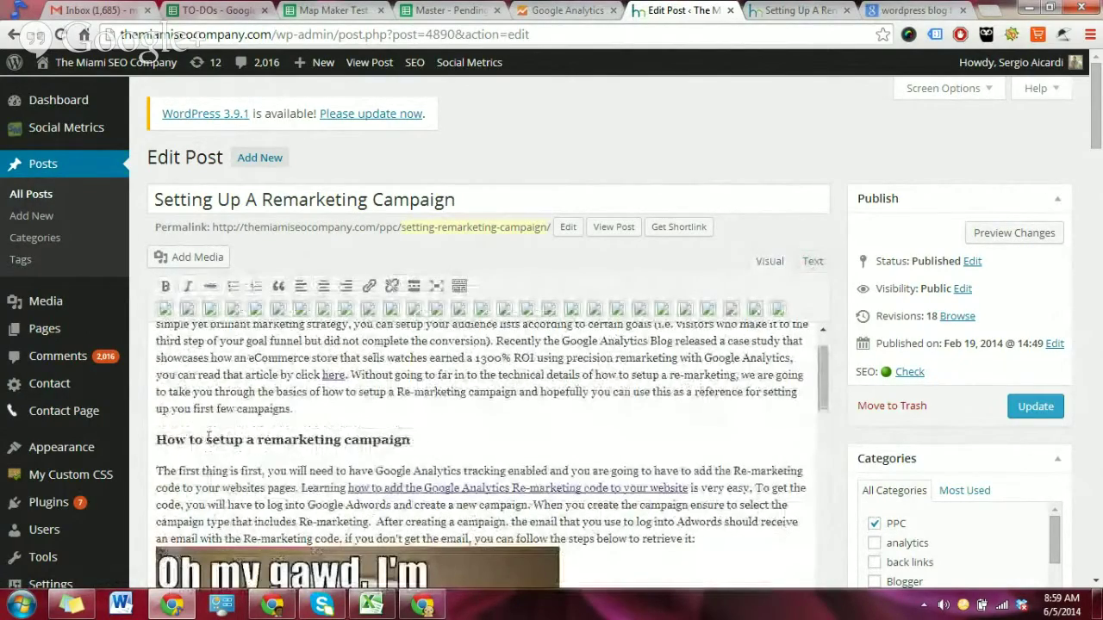
{"action": "left_click", "coordinate": [810, 263]}
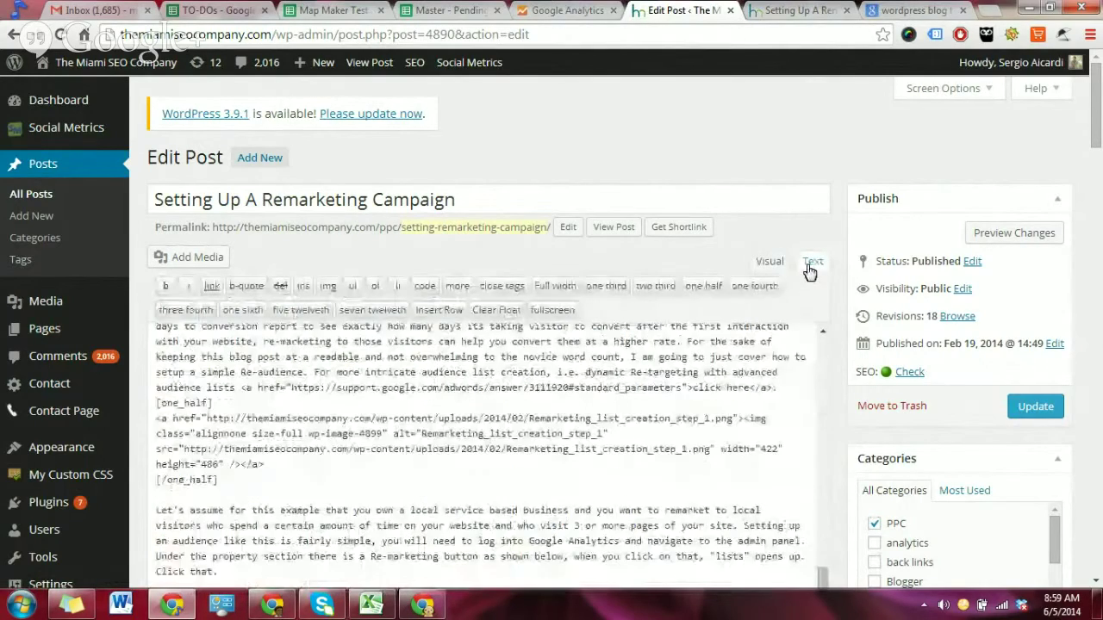
{"action": "scroll", "coordinate": [457, 405], "scroll_direction": "up", "scroll_amount": 10}
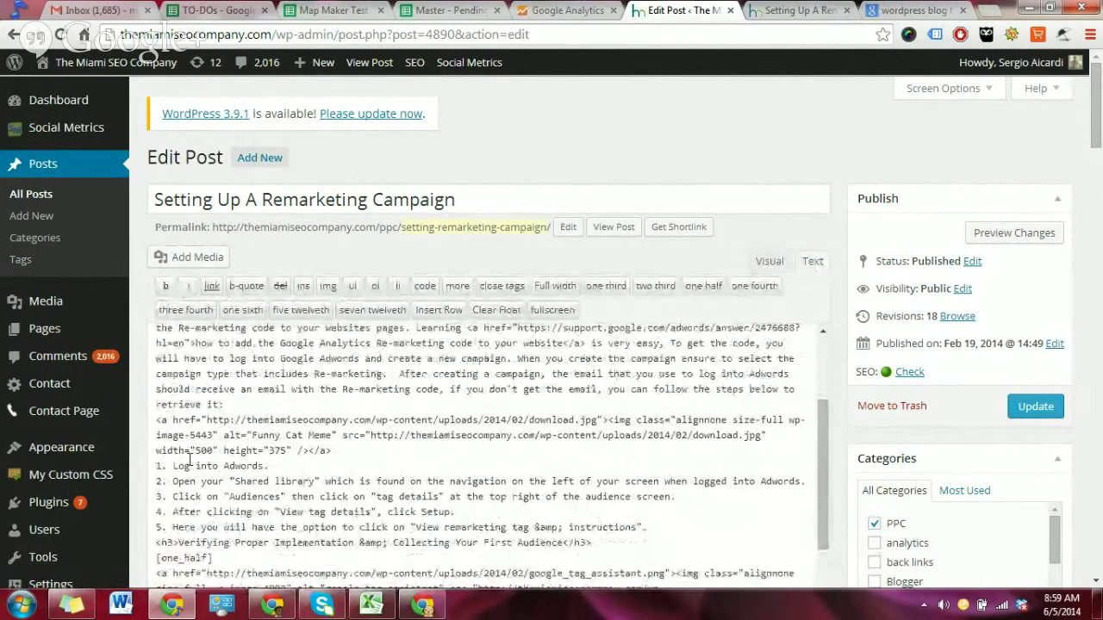
- Highlight the opening and closing h3 tags around the heading "How to setup a remarketing campaign" in the markup
{"action": "left_click_drag", "start_coordinate": [156, 377], "coordinate": [180, 378]}
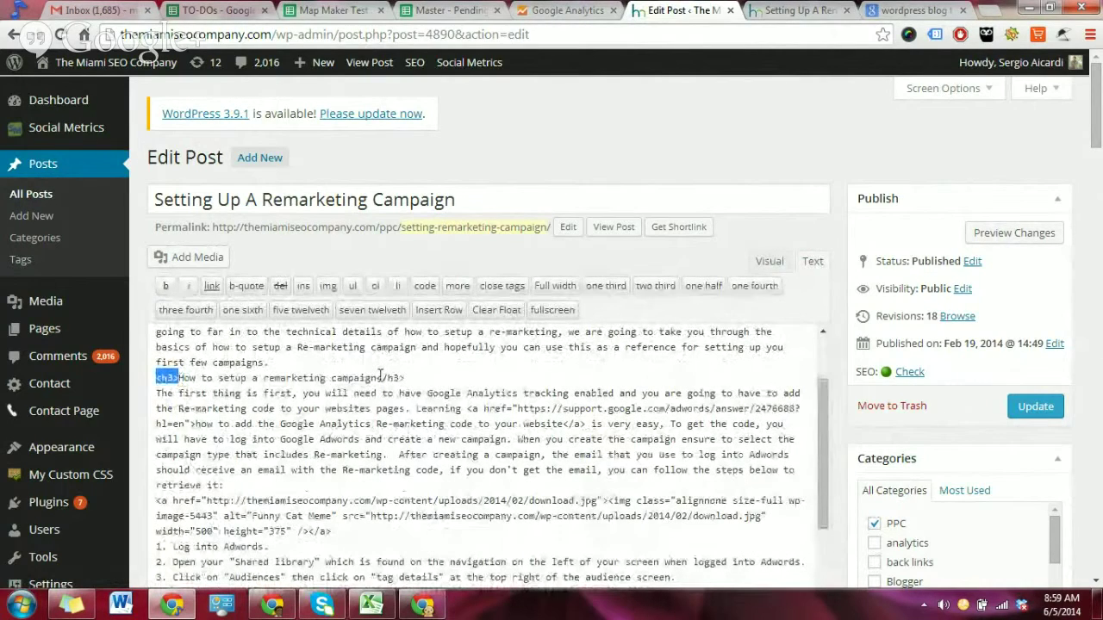
{"action": "left_click_drag", "start_coordinate": [379, 378], "coordinate": [422, 376]}
{"action": "left_click_drag", "start_coordinate": [156, 377], "coordinate": [178, 378]}
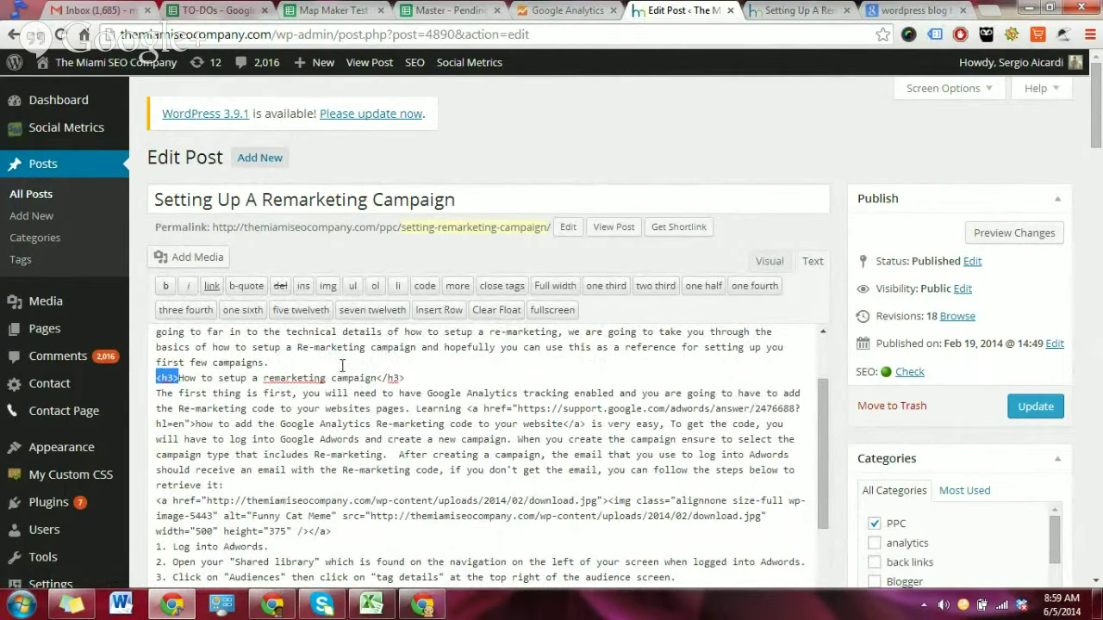
{"action": "left_click_drag", "start_coordinate": [376, 378], "coordinate": [409, 379]}
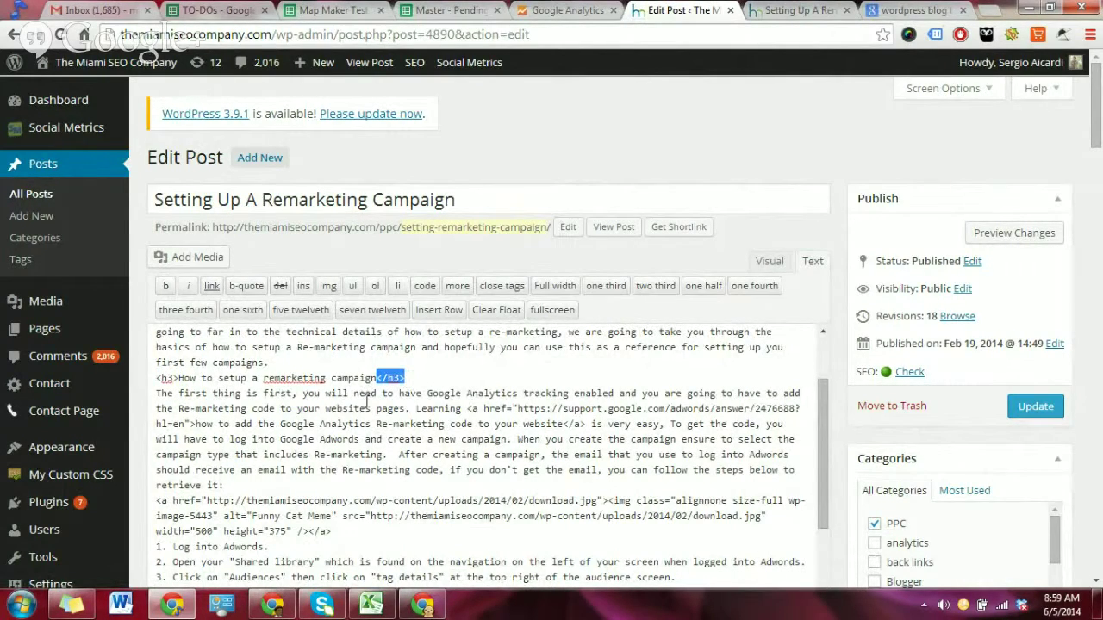
{"action": "left_click_drag", "start_coordinate": [161, 378], "coordinate": [174, 377]}
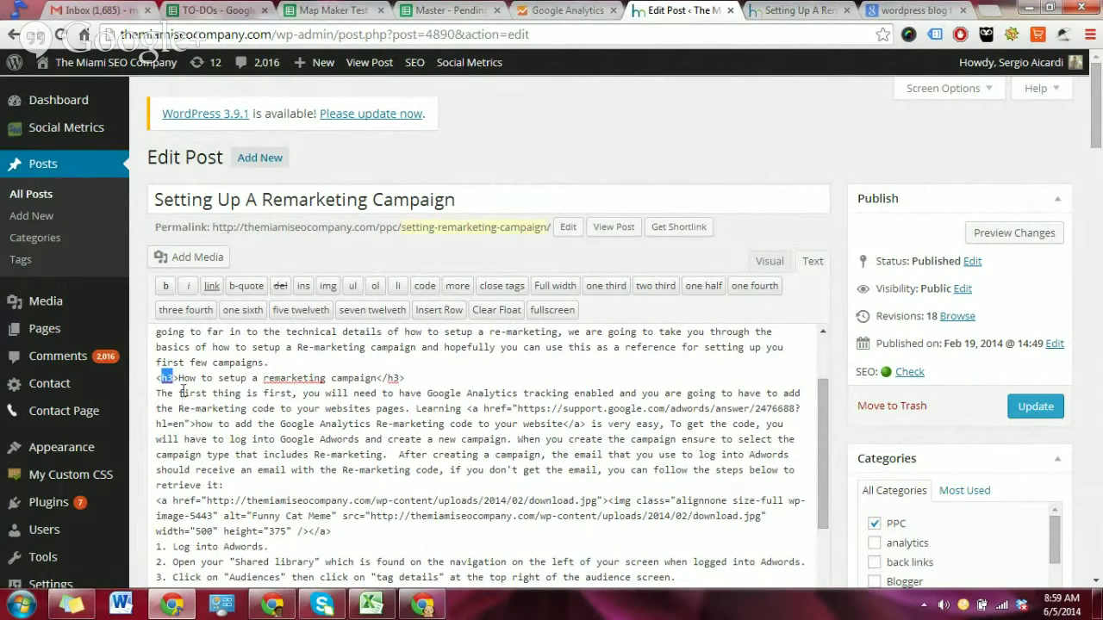
{"action": "left_click_drag", "start_coordinate": [407, 379], "coordinate": [377, 379]}
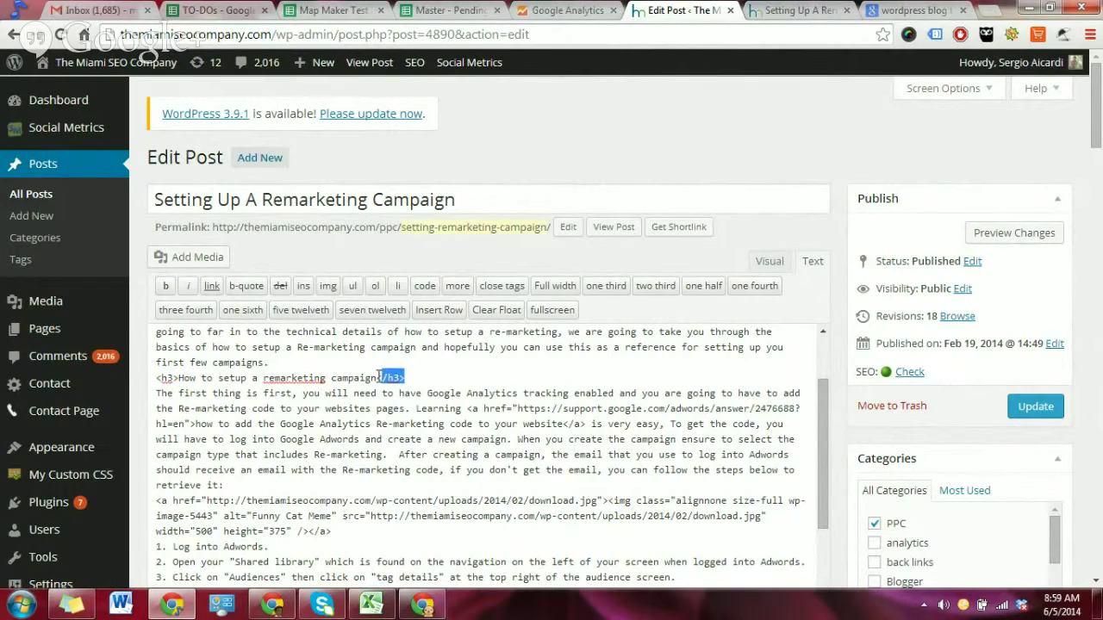
- Change the tags of the heading "How to setup a remarketing campaign" to h1 and view it in the Visual editor
{"action": "left_click", "coordinate": [769, 262]}
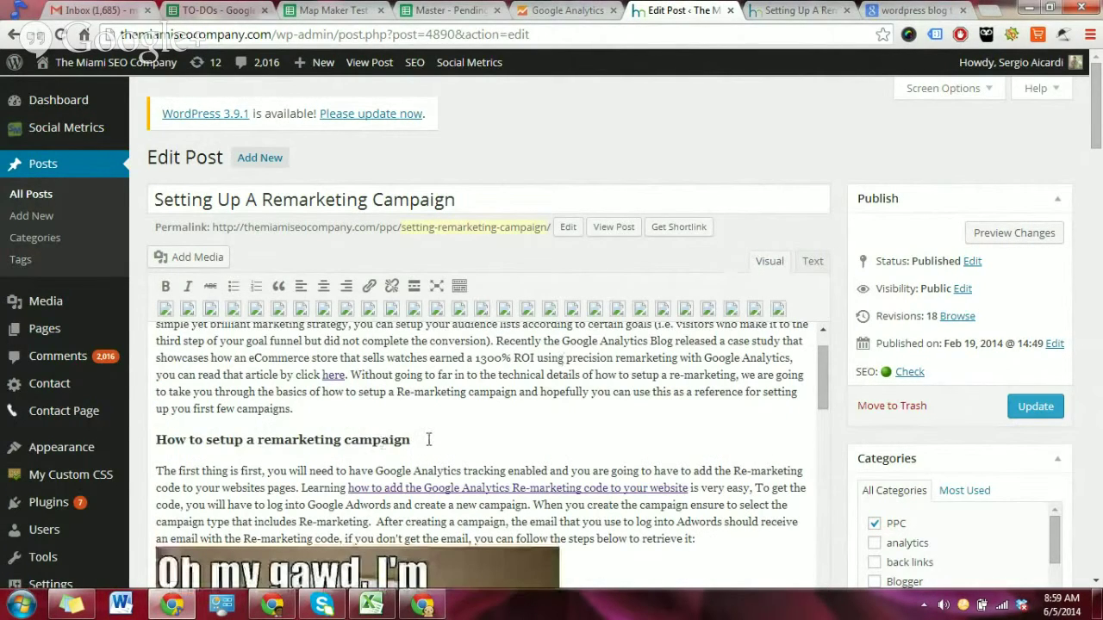
{"action": "triple_click", "coordinate": [428, 440]}
{"action": "left_click", "coordinate": [804, 264]}
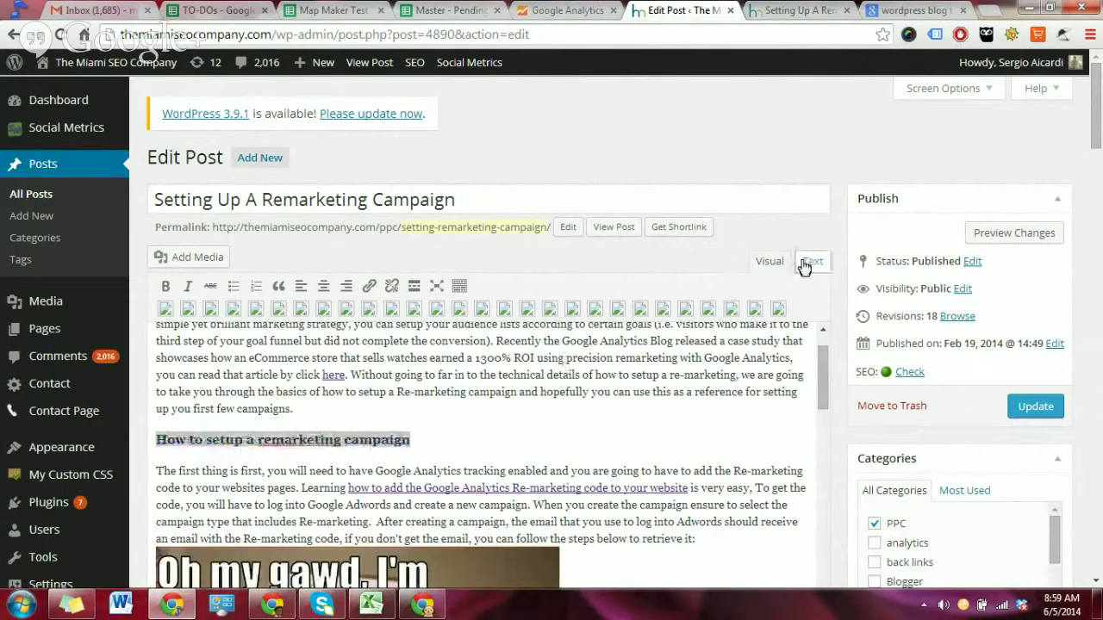
{"action": "left_click", "coordinate": [172, 378]}
{"action": "key", "text": "BackSpace"}
{"action": "type", "text": "1>"}
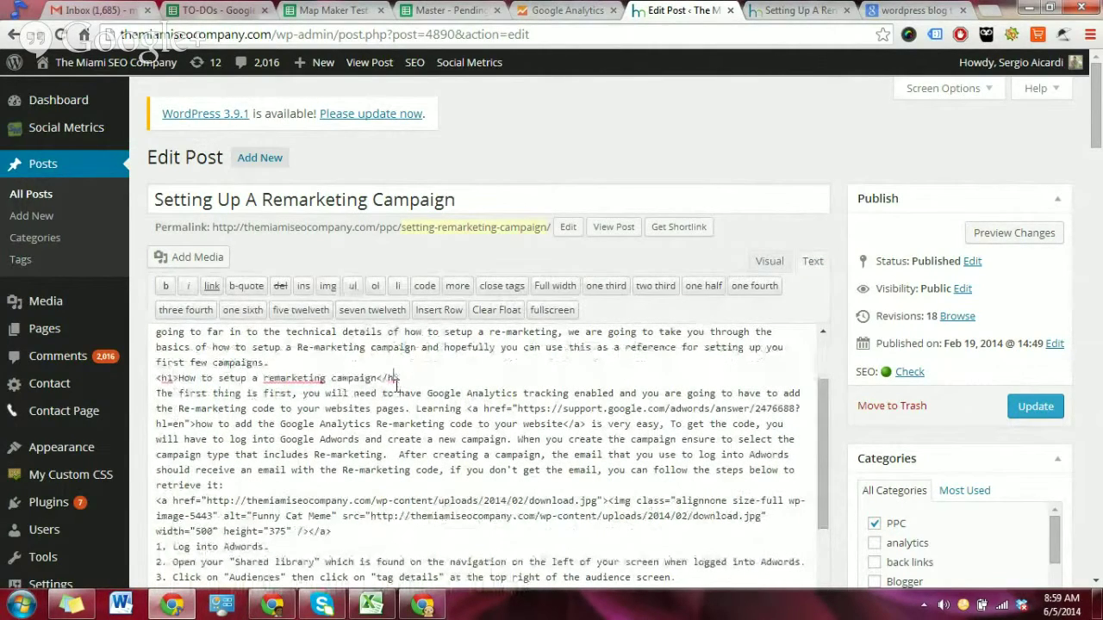
{"action": "left_click", "coordinate": [769, 260]}
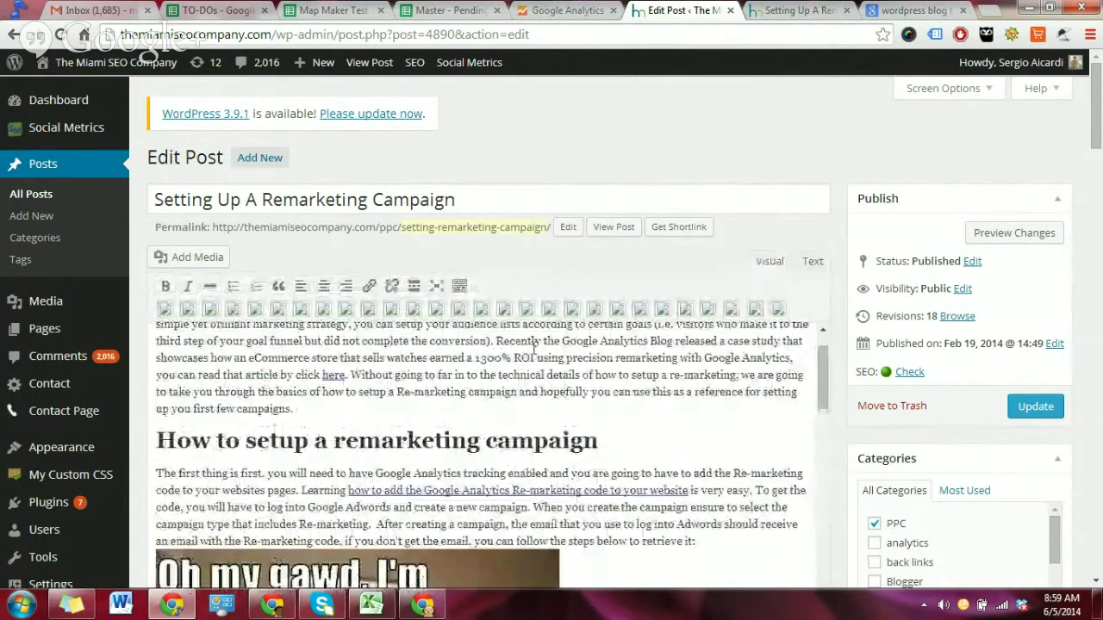
{"action": "left_click", "coordinate": [603, 440]}
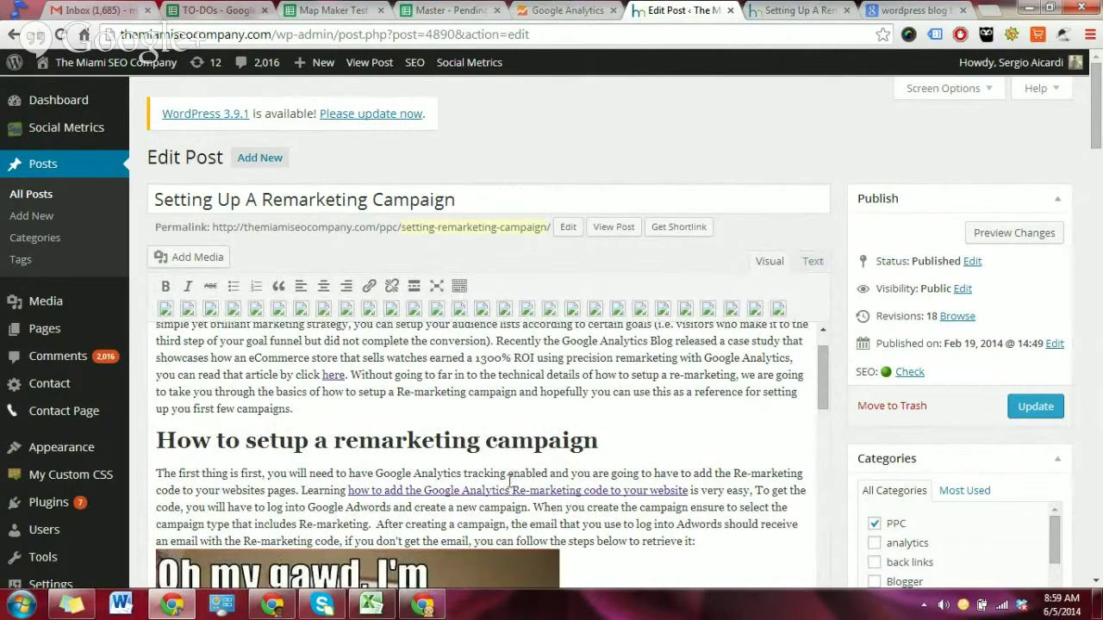
- Restore the opening and closing tags of the heading "How to setup a remarketing campaign" to h3 in the Text editor
{"action": "left_click", "coordinate": [813, 261]}
{"action": "double_click", "coordinate": [170, 377]}
{"action": "type", "text": "h3>"}
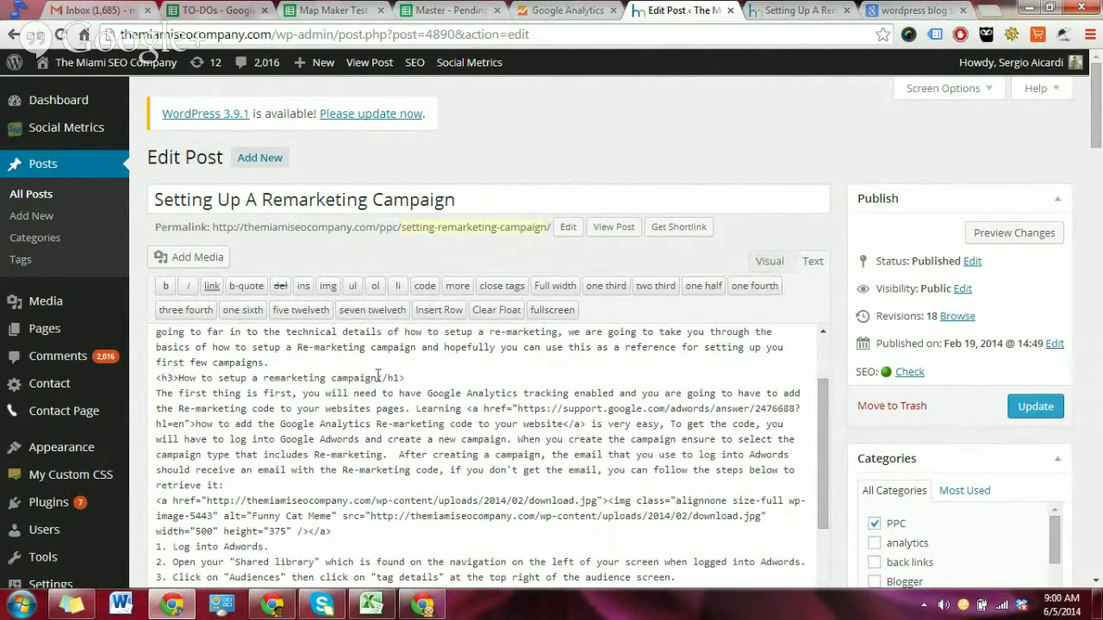
{"action": "double_click", "coordinate": [396, 377]}
{"action": "type", "text": "h3"}
{"action": "left_click", "coordinate": [276, 373]}
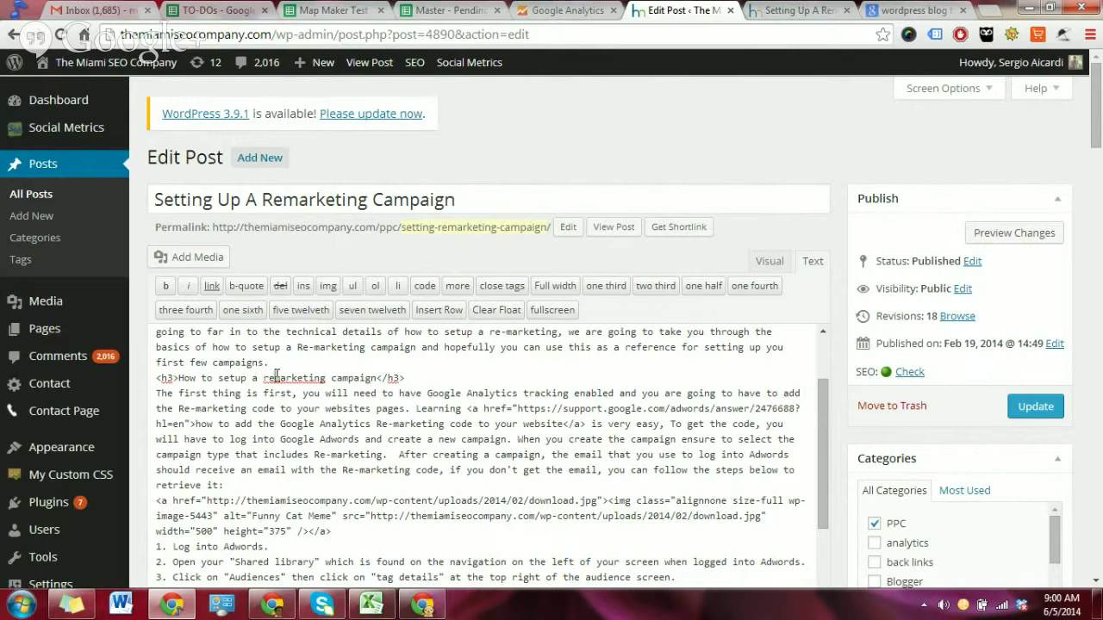
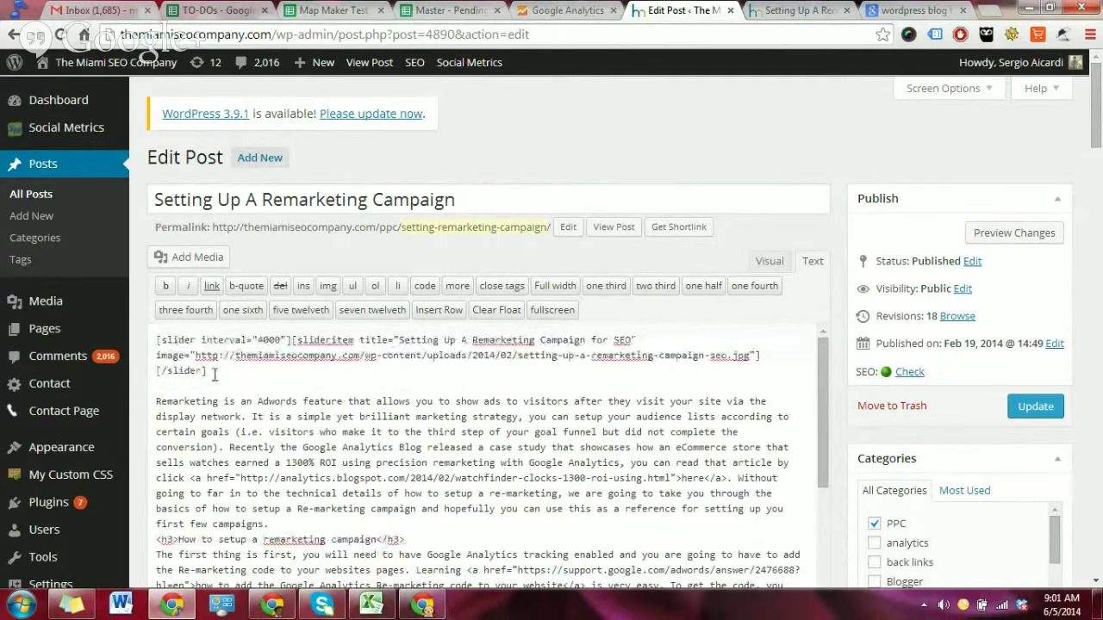
- Highlight the slider shortcode at the start of the post markup and switch the content to the Visual editor
{"action": "left_click_drag", "start_coordinate": [207, 371], "coordinate": [153, 342]}
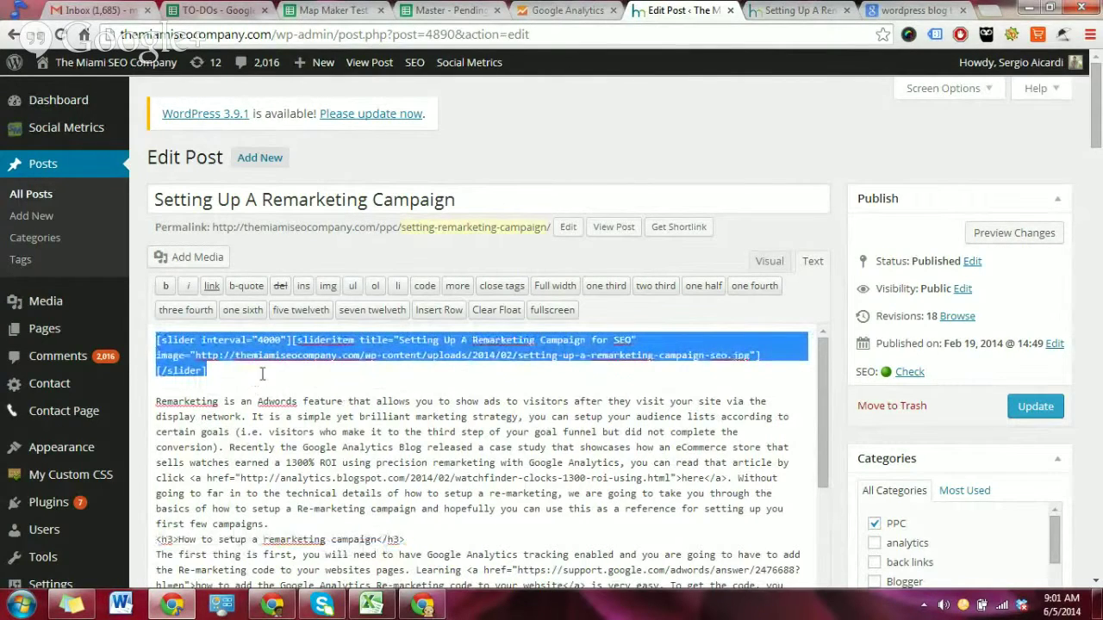
{"action": "left_click", "coordinate": [767, 266]}
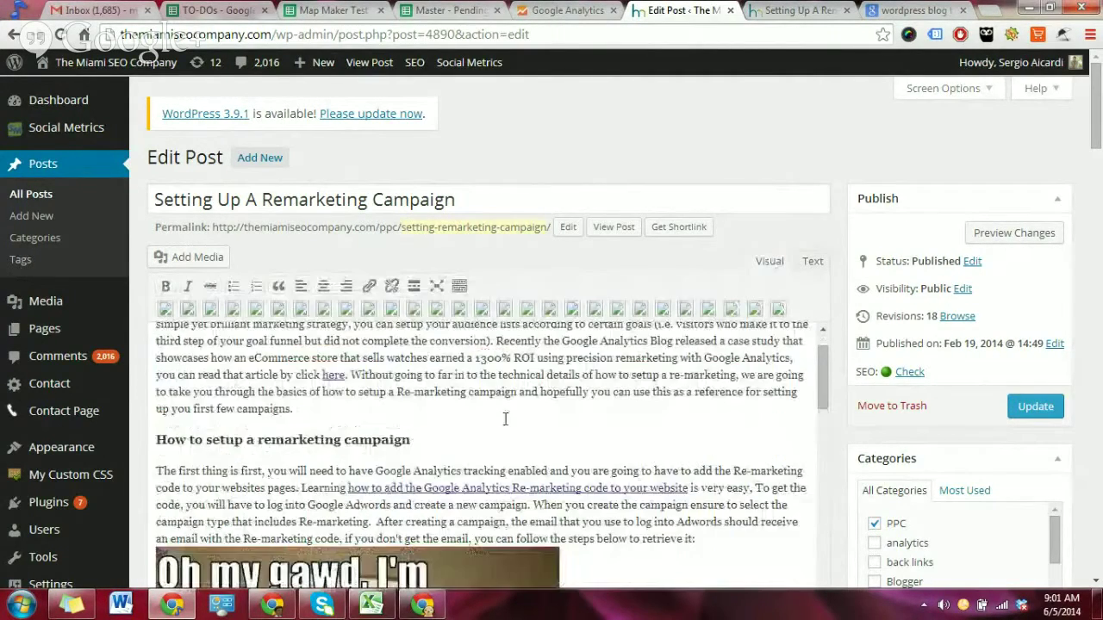
- Preview the post changes and look through the previewed page down to the cat image
{"action": "left_click", "coordinate": [1014, 233]}
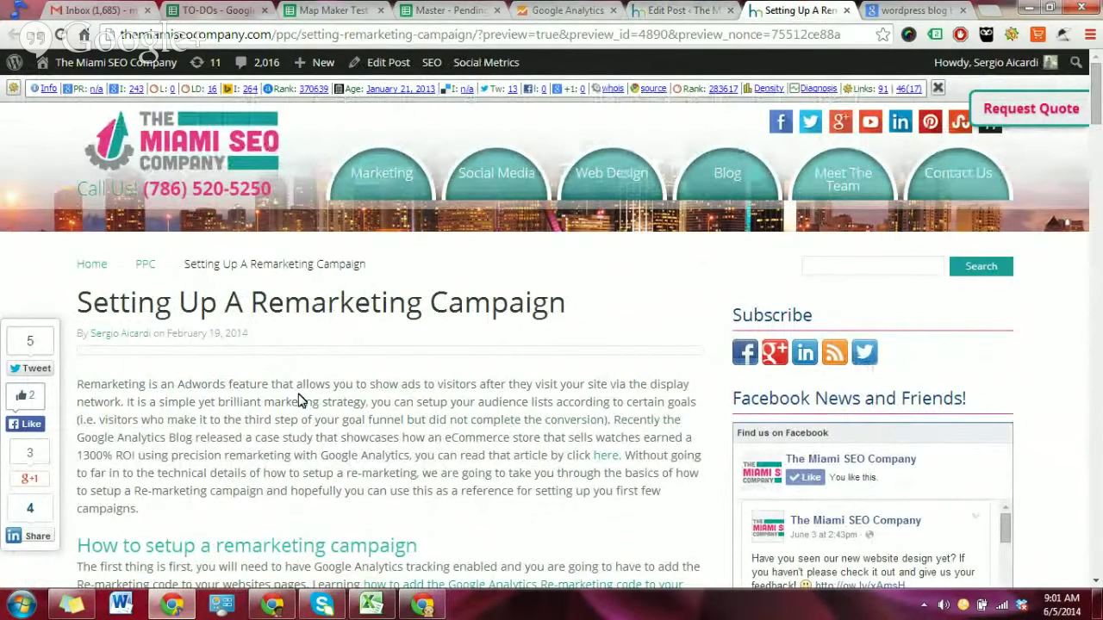
{"action": "scroll", "coordinate": [298, 401], "scroll_direction": "down", "scroll_amount": 1}
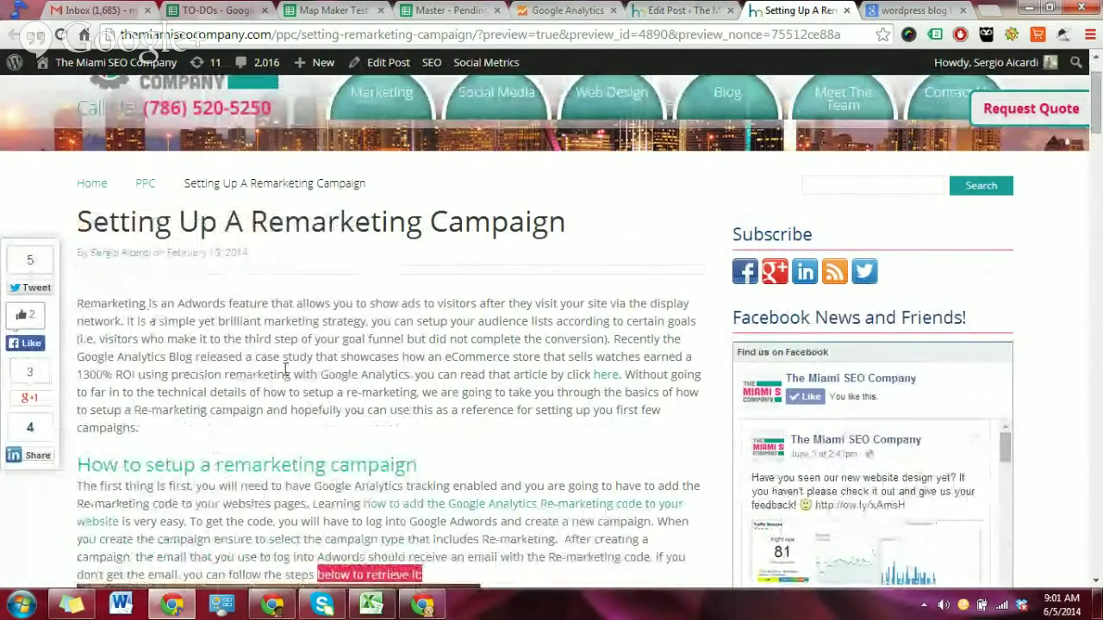
{"action": "scroll", "coordinate": [285, 370], "scroll_direction": "down", "scroll_amount": 3}
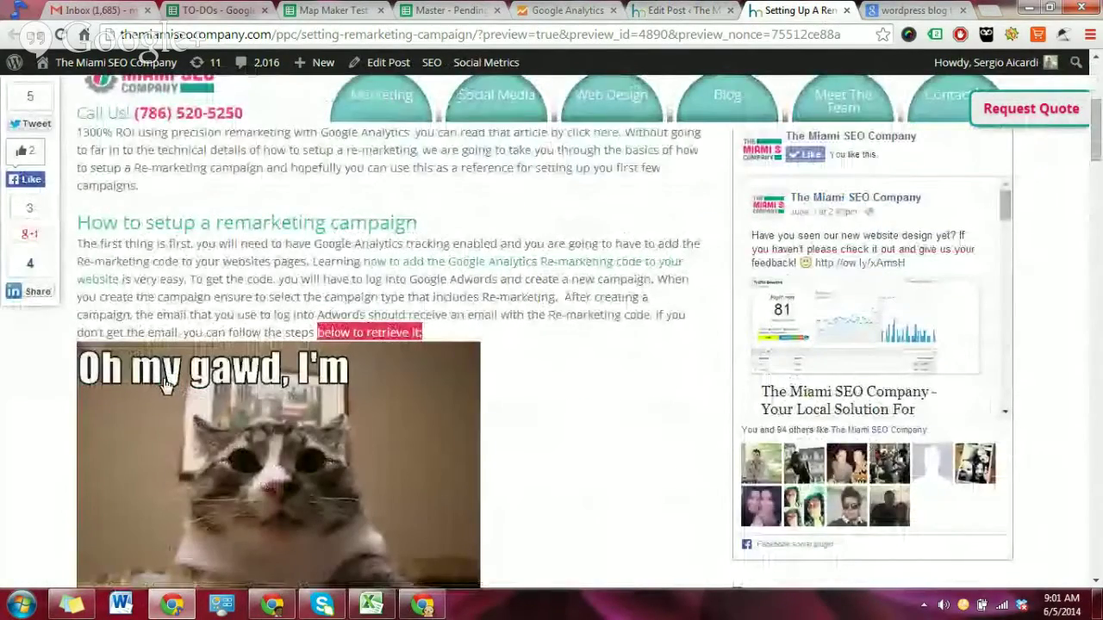
- Return to the post editor and delete the cat image from the content in the Visual editor
{"action": "key", "text": "ctrl+shift+Tab"}
{"action": "scroll", "coordinate": [363, 443], "scroll_direction": "down", "scroll_amount": 2}
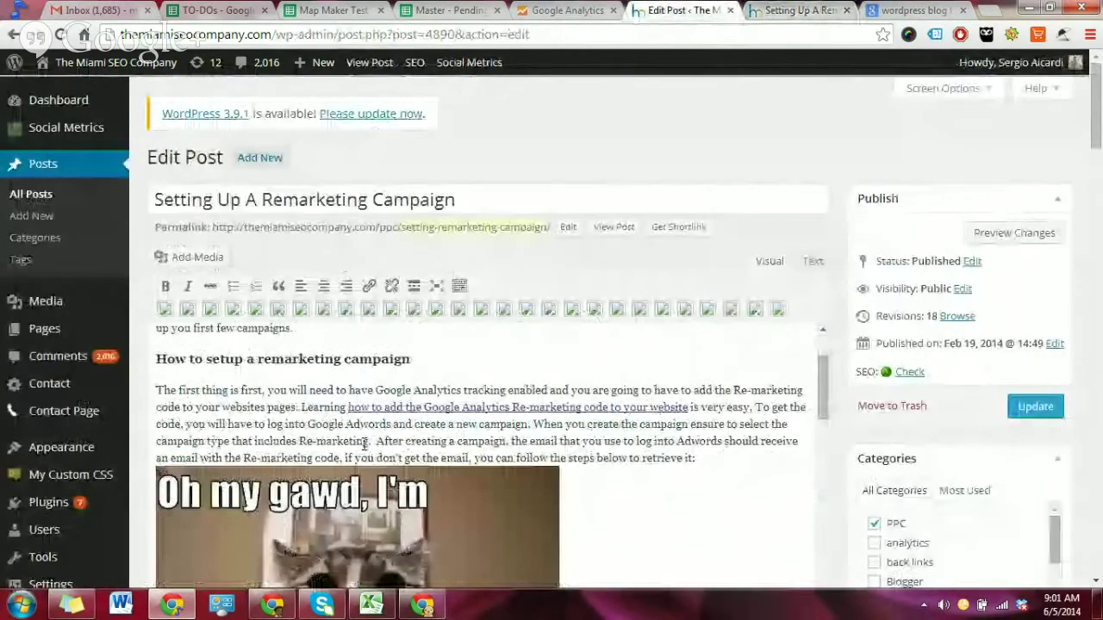
{"action": "left_click", "coordinate": [400, 539]}
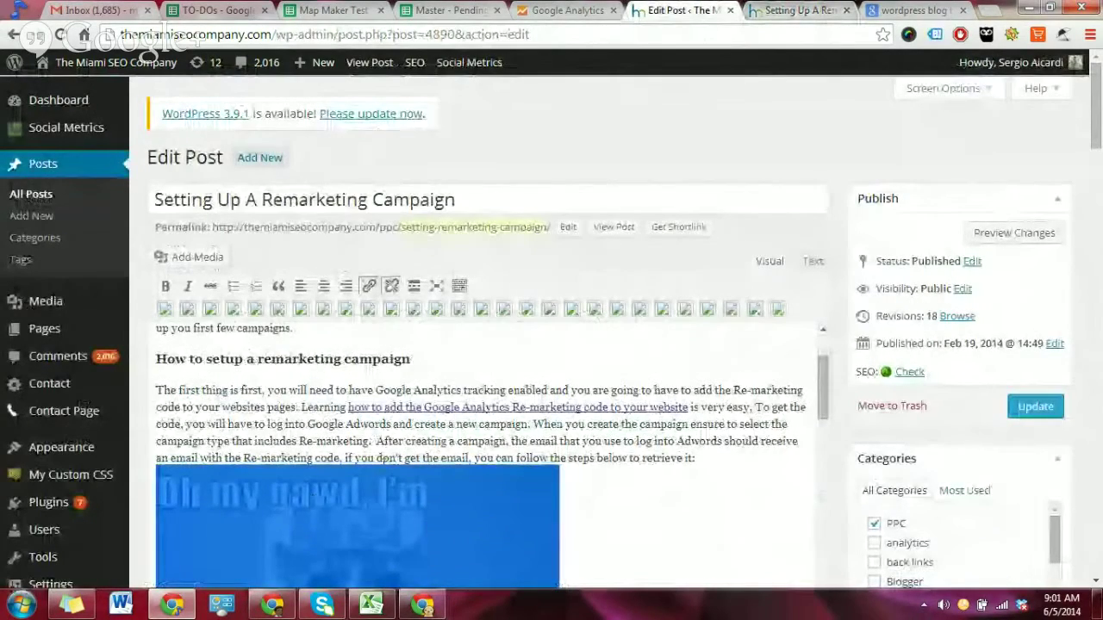
{"action": "scroll", "coordinate": [482, 427], "scroll_direction": "down", "scroll_amount": 1}
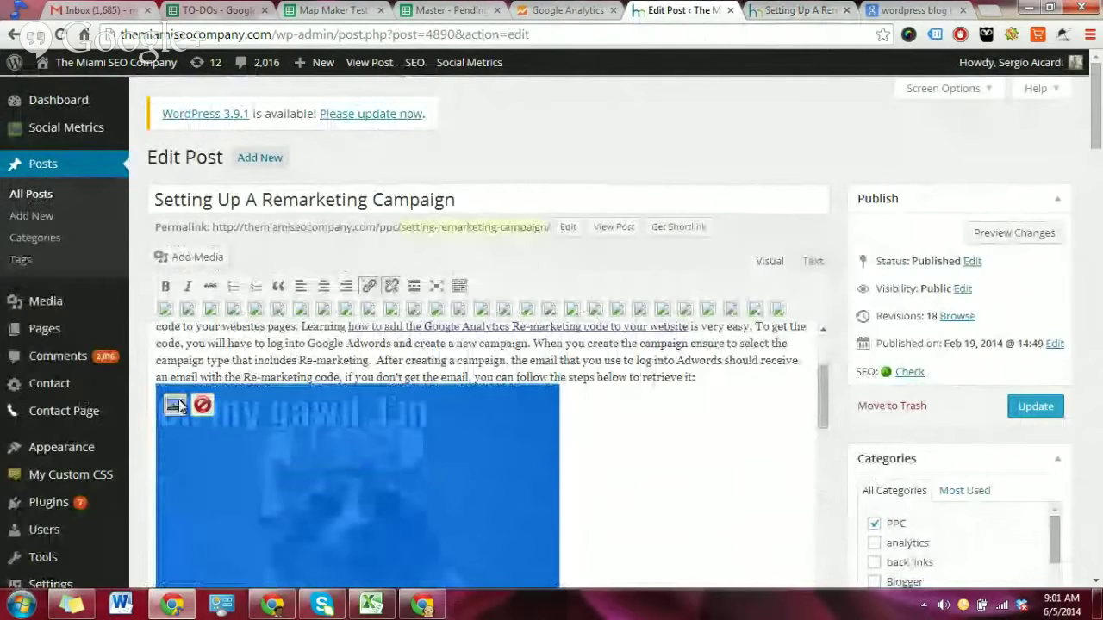
{"action": "left_click", "coordinate": [202, 404]}
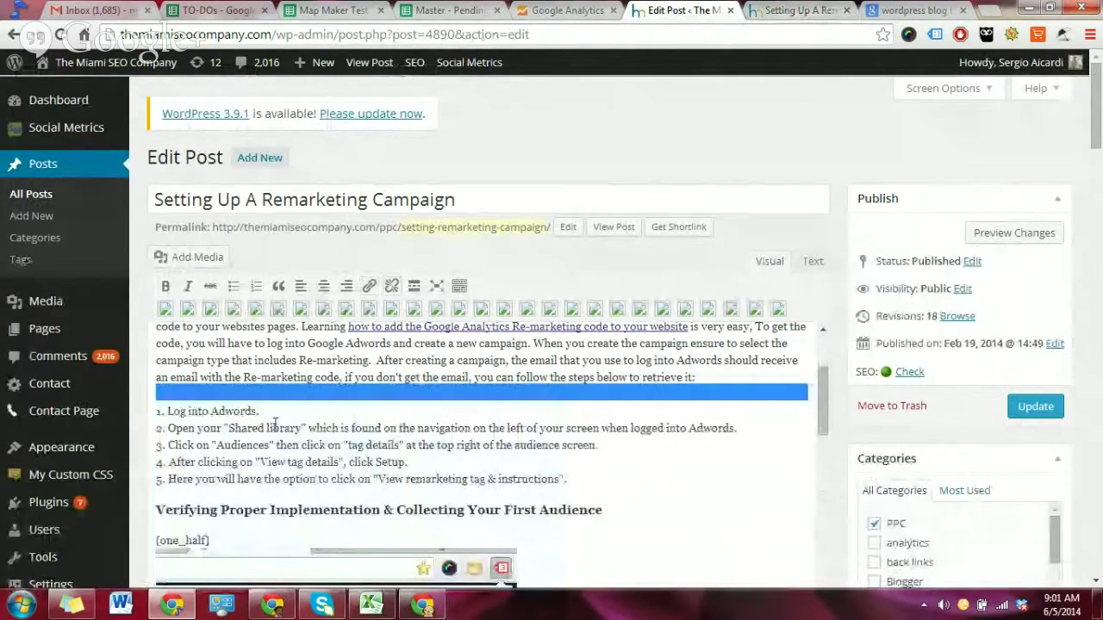
- In the Text editor, add a blank line above the heading "How to setup a remarketing campaign" and review the surrounding markup
{"action": "left_click", "coordinate": [813, 262]}
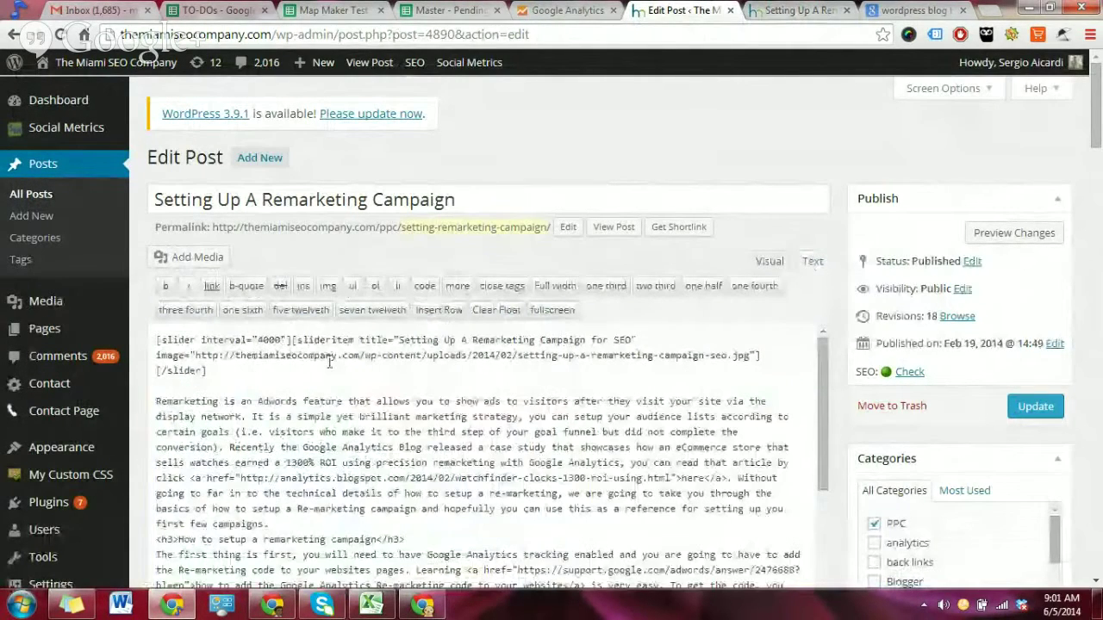
{"action": "scroll", "coordinate": [251, 442], "scroll_direction": "down", "scroll_amount": 2}
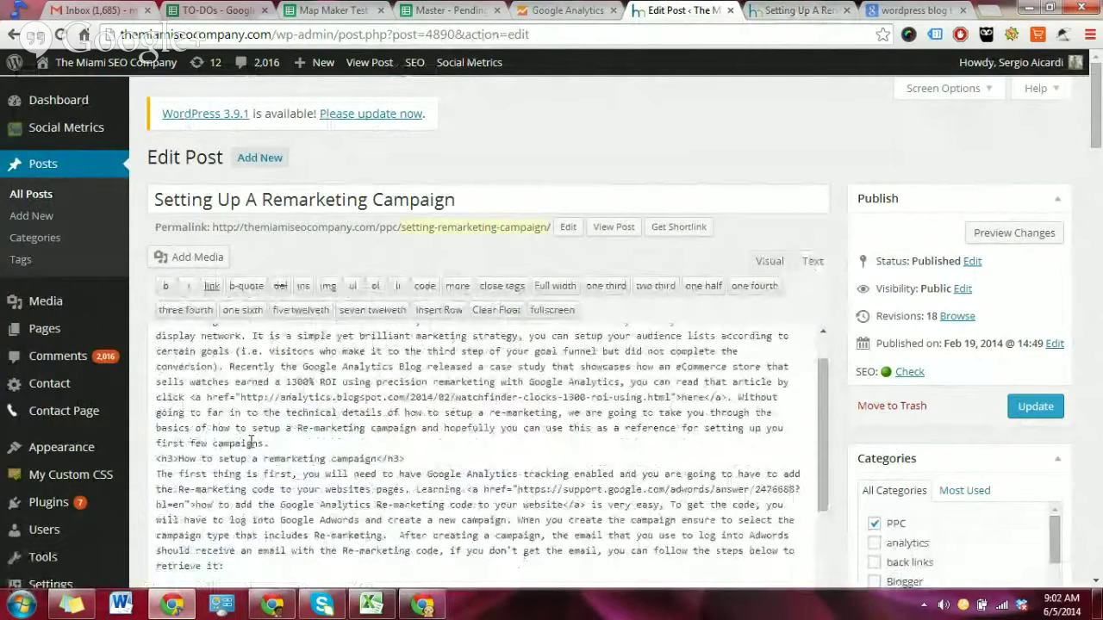
{"action": "left_click", "coordinate": [277, 442]}
{"action": "key", "text": "Return"}
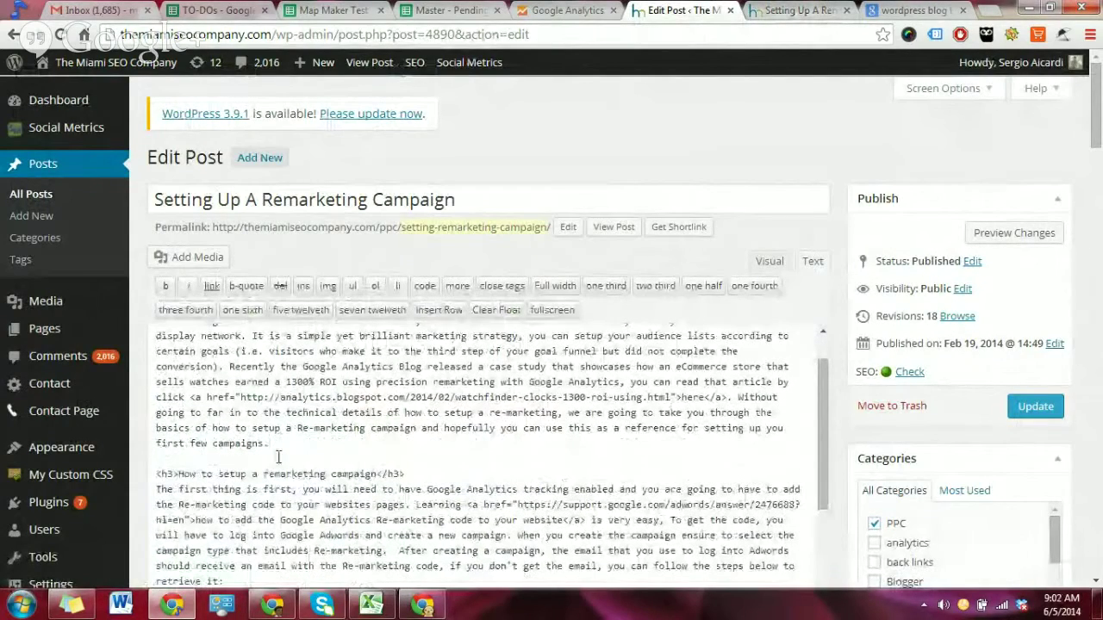
{"action": "scroll", "coordinate": [417, 401], "scroll_direction": "down", "scroll_amount": 2}
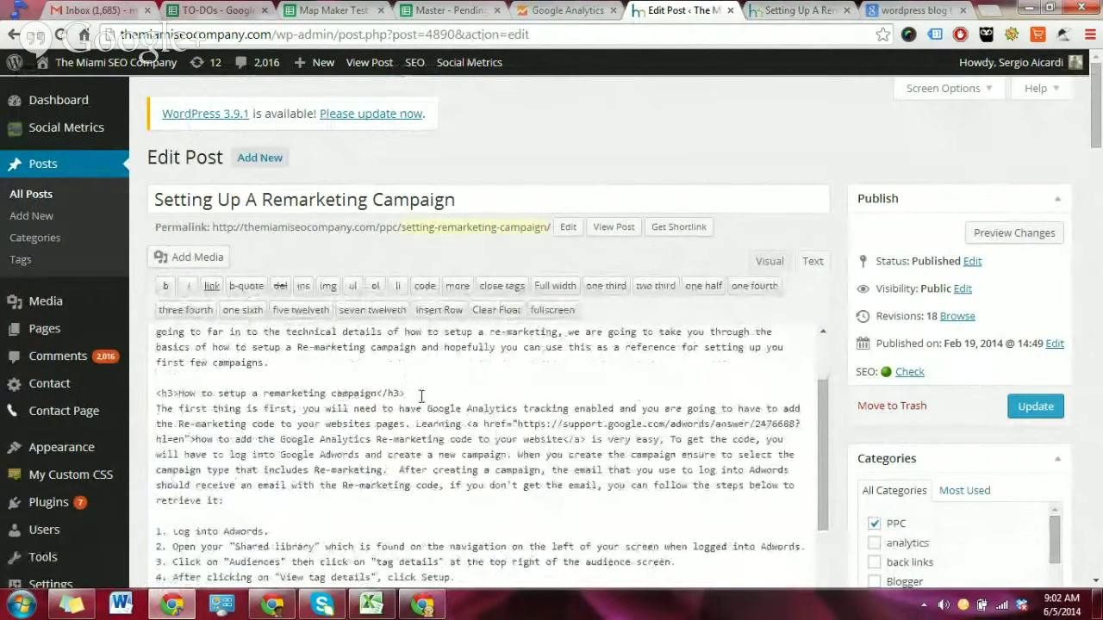
{"action": "scroll", "coordinate": [424, 416], "scroll_direction": "down", "scroll_amount": 2}
{"action": "scroll", "coordinate": [424, 416], "scroll_direction": "up", "scroll_amount": 6}
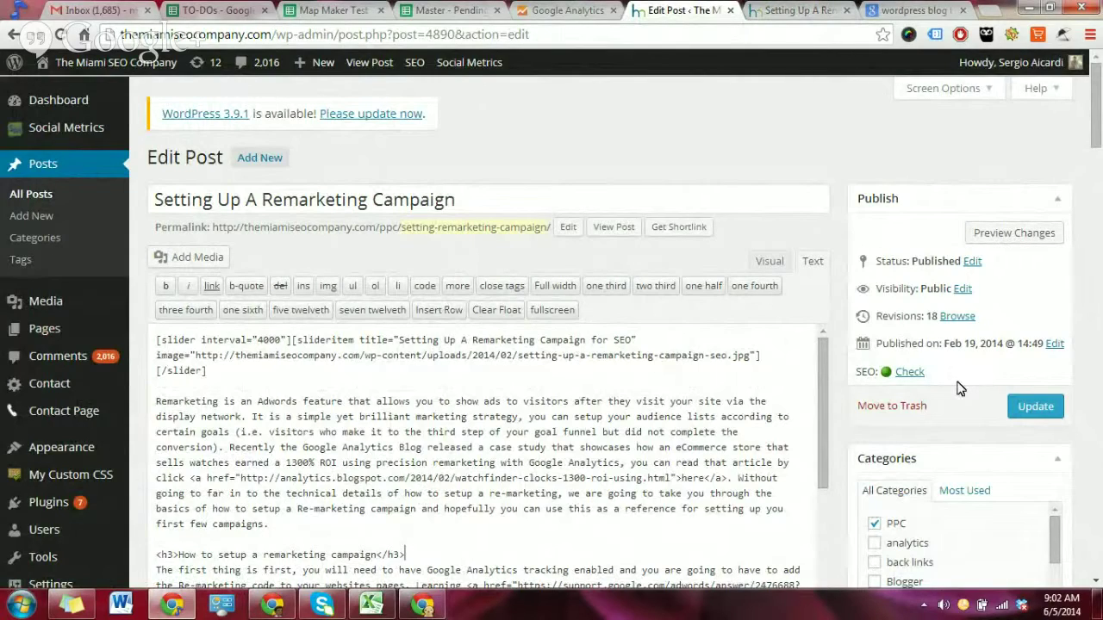
- Look through the list of available categories for the post
{"action": "scroll", "coordinate": [960, 388], "scroll_direction": "down", "scroll_amount": 5}
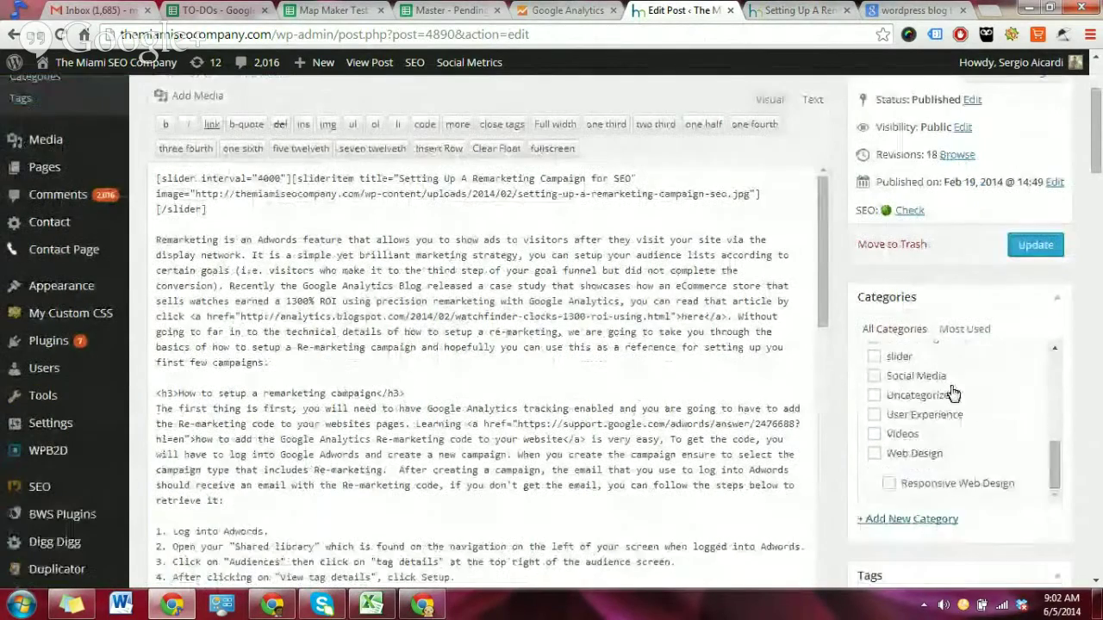
{"action": "scroll", "coordinate": [952, 424], "scroll_direction": "up", "scroll_amount": 5}
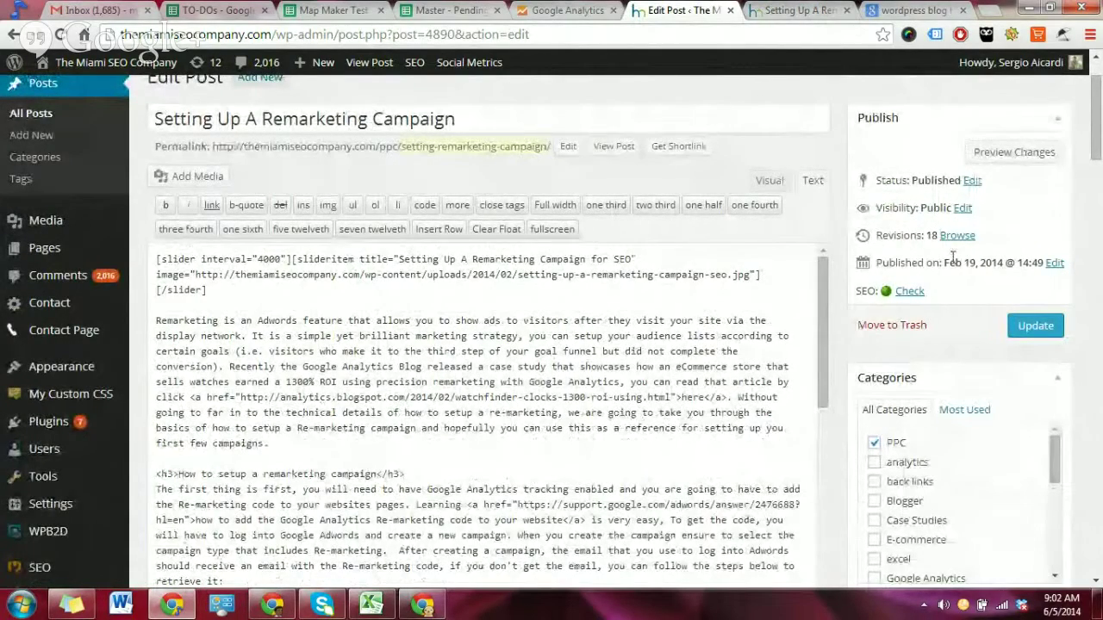
- Highlight the post's publication date, and open the themiamiseocompany.com homepage in the search results tab to view its latest blog posts
{"action": "left_click_drag", "start_coordinate": [875, 263], "coordinate": [1043, 264]}
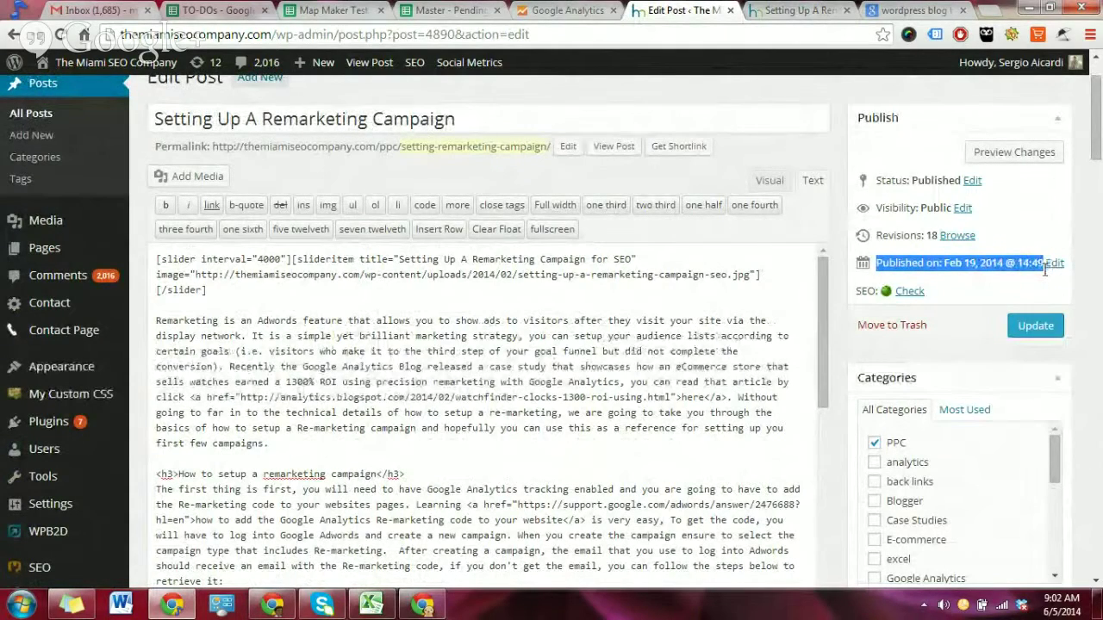
{"action": "left_click", "coordinate": [995, 290]}
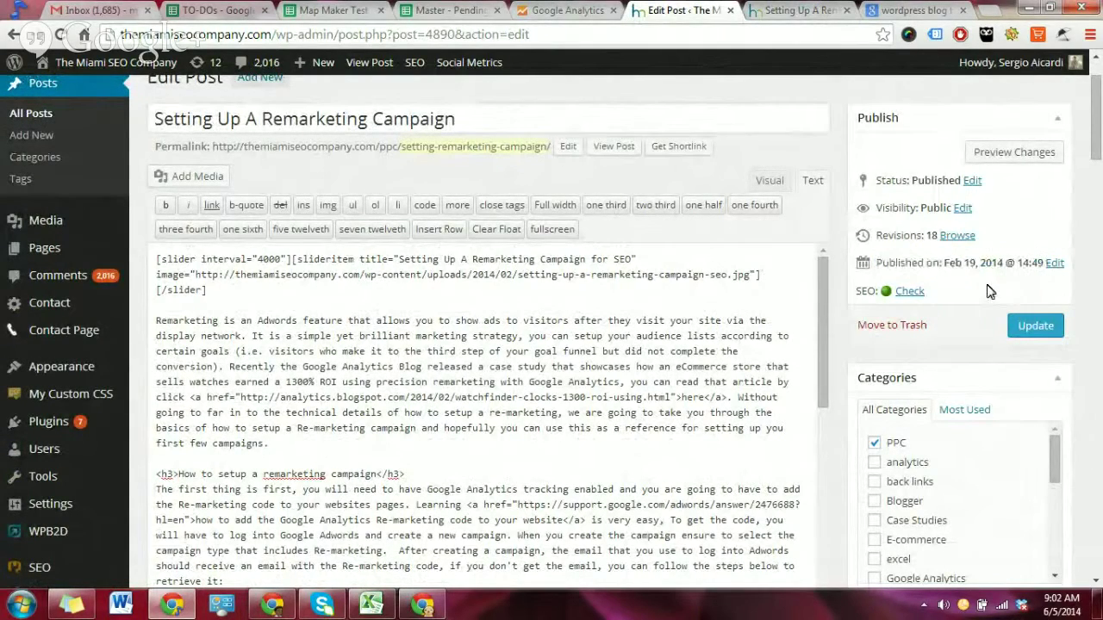
{"action": "left_click", "coordinate": [893, 10]}
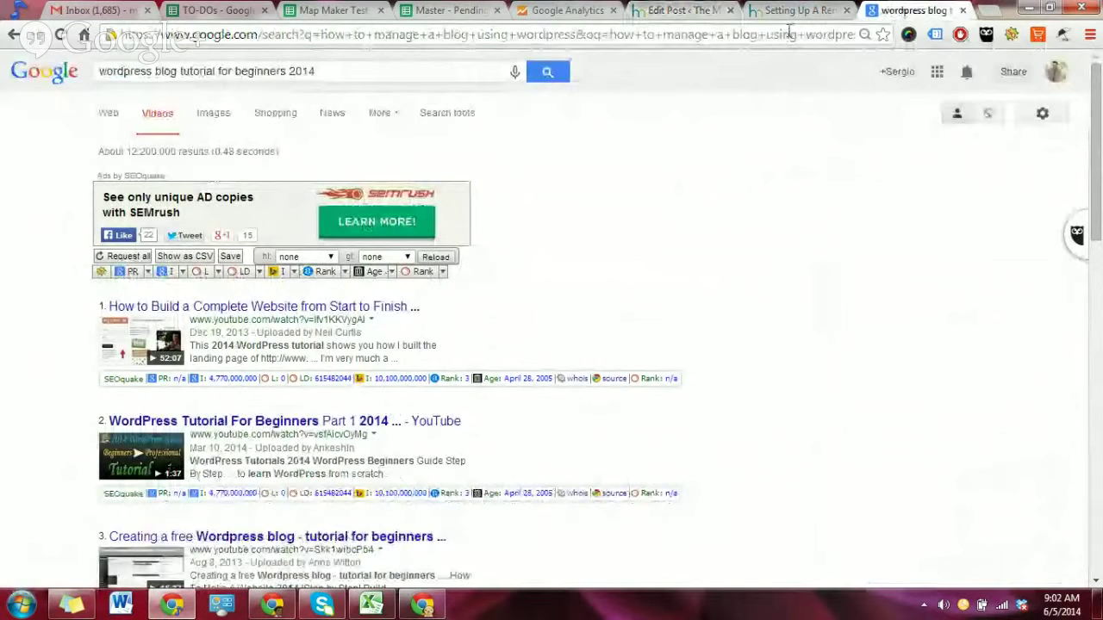
{"action": "left_click", "coordinate": [789, 34]}
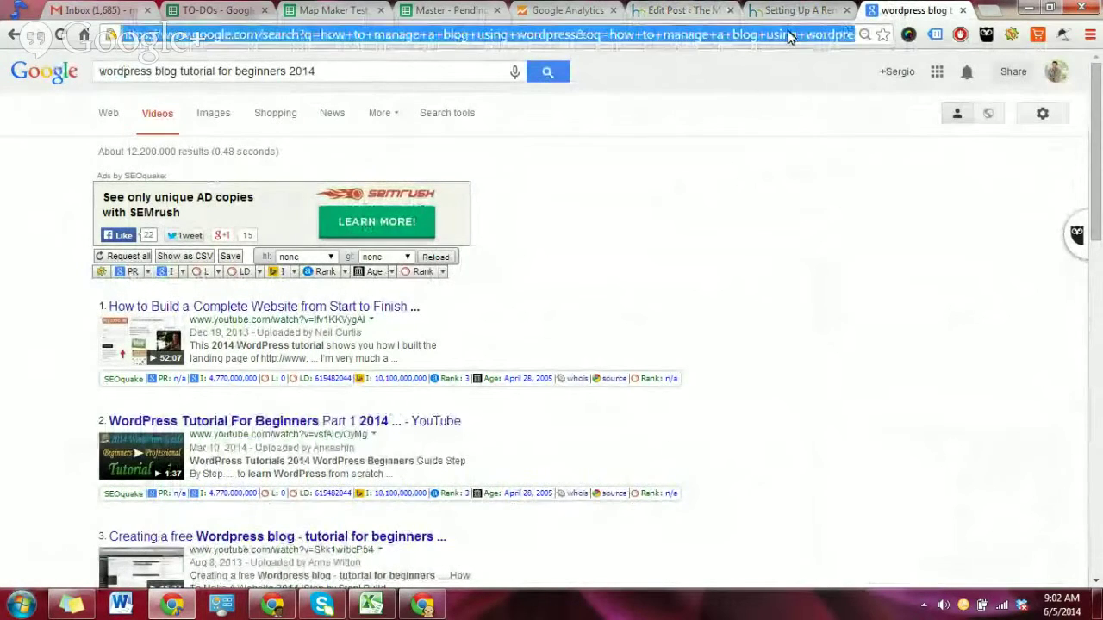
{"action": "type", "text": "themi"}
{"action": "key", "text": "Return"}
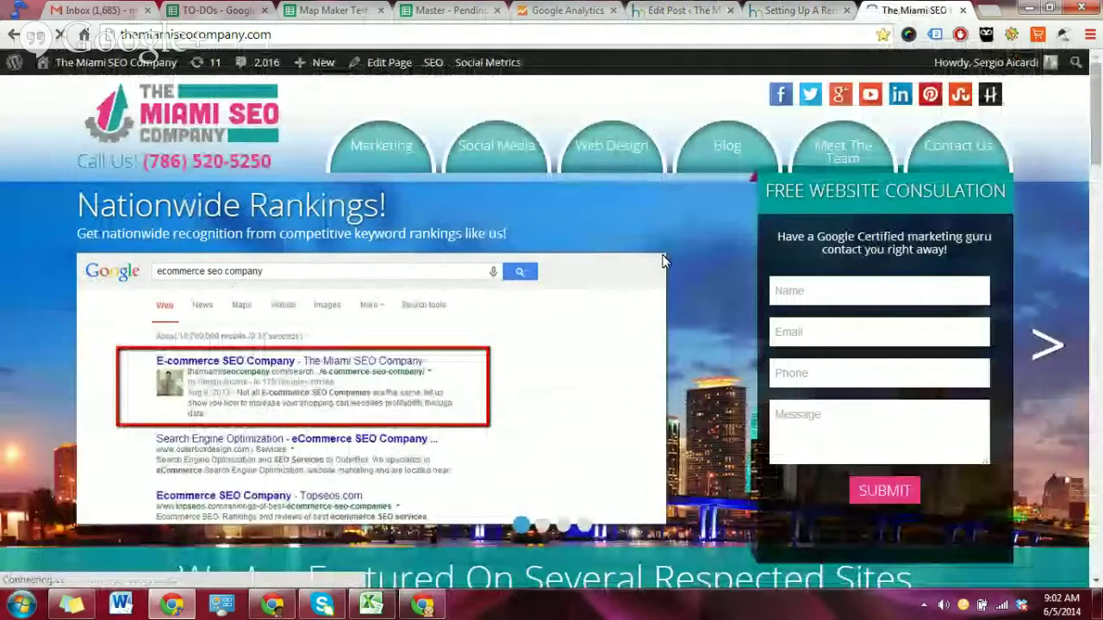
{"action": "scroll", "coordinate": [664, 261], "scroll_direction": "down", "scroll_amount": 5}
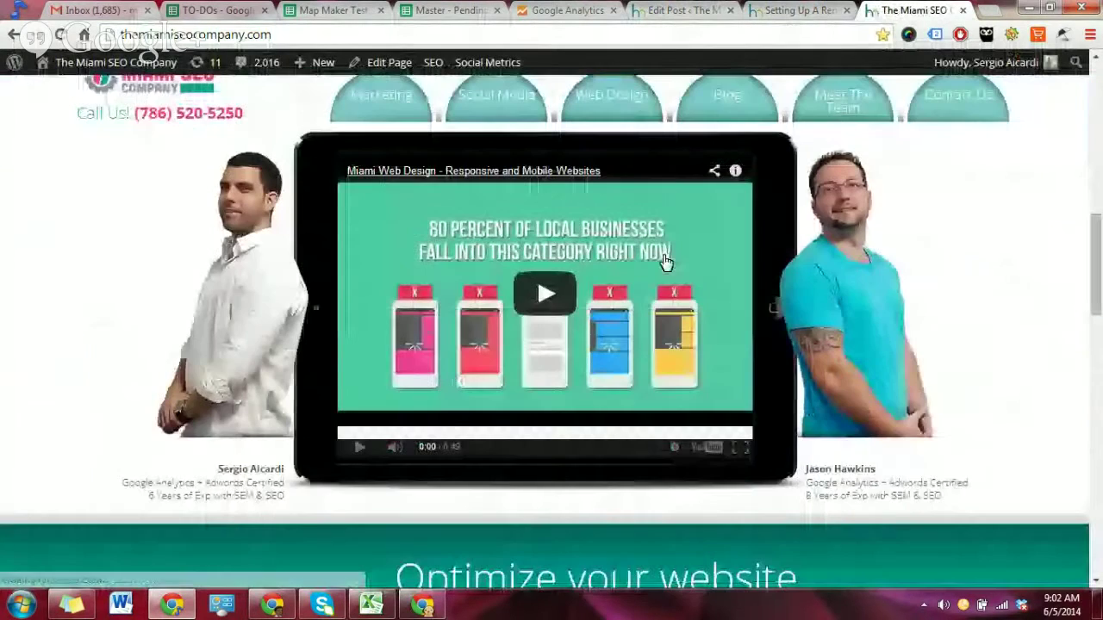
{"action": "scroll", "coordinate": [663, 259], "scroll_direction": "down", "scroll_amount": 10}
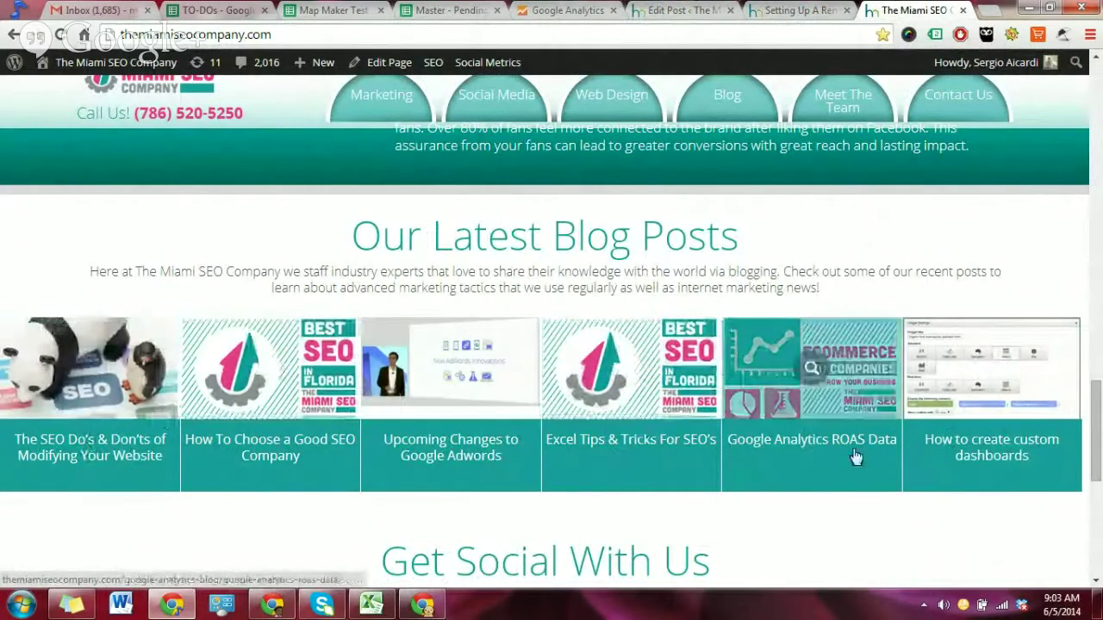
- Compare the publication date in the post editor with the order of the latest blog posts on the homepage
{"action": "left_click", "coordinate": [695, 9]}
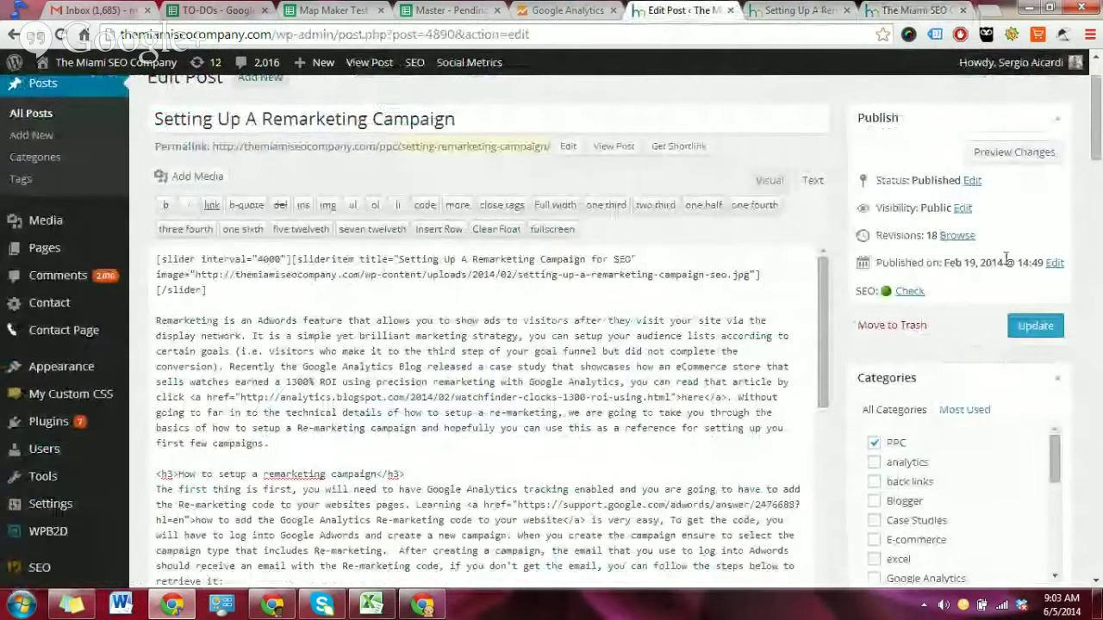
{"action": "left_click_drag", "start_coordinate": [944, 262], "coordinate": [1065, 263]}
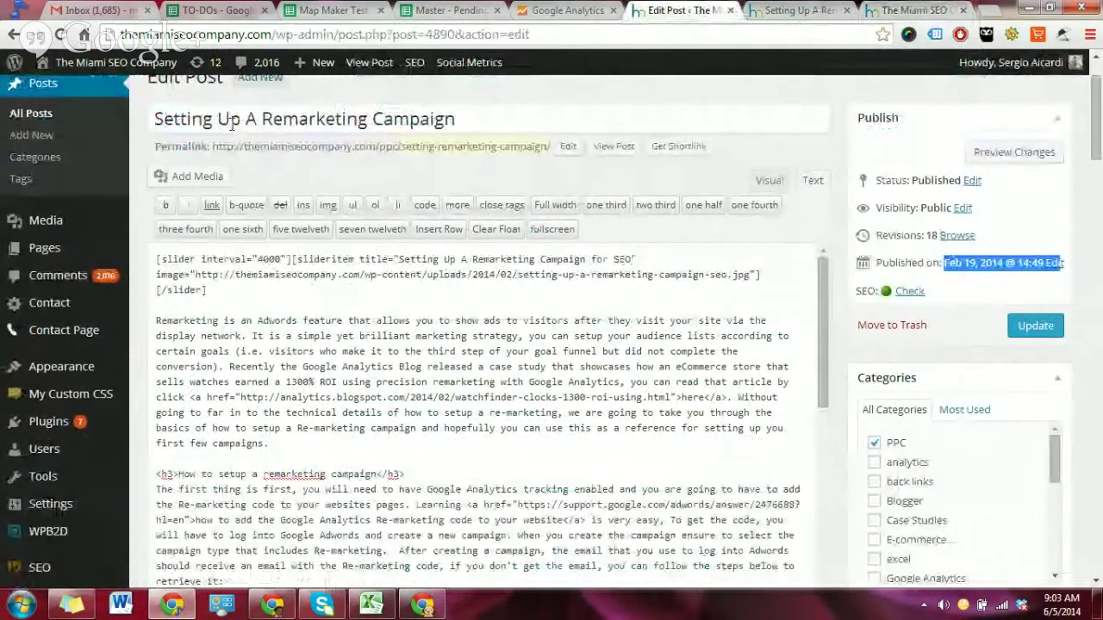
{"action": "left_click", "coordinate": [890, 10]}
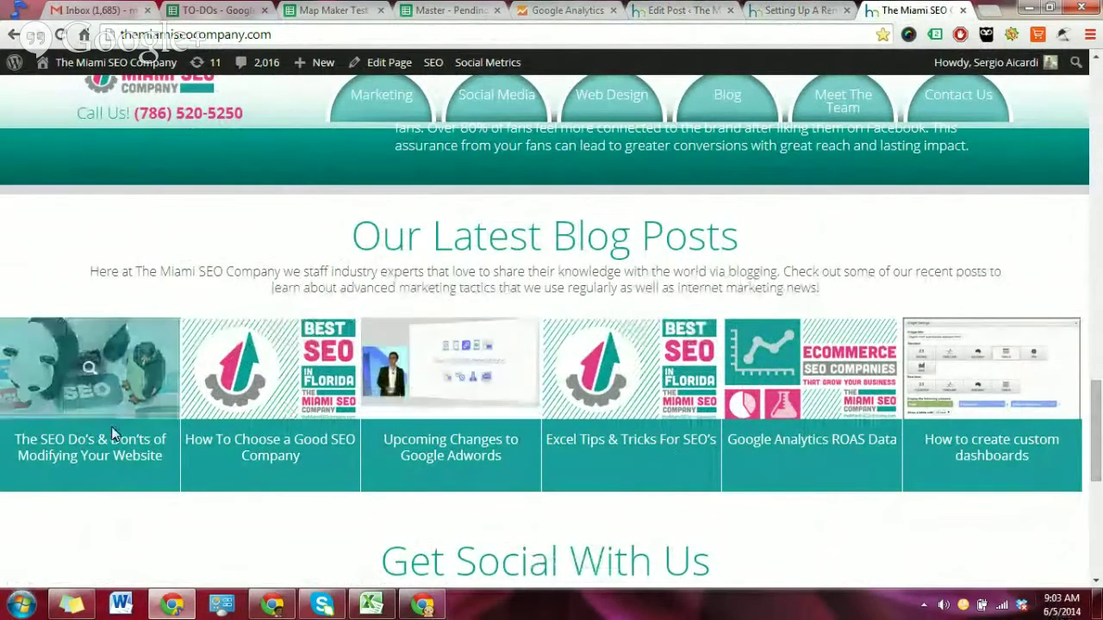
- Return to the post editor and view the available post status options without changing the status
{"action": "left_click", "coordinate": [676, 9]}
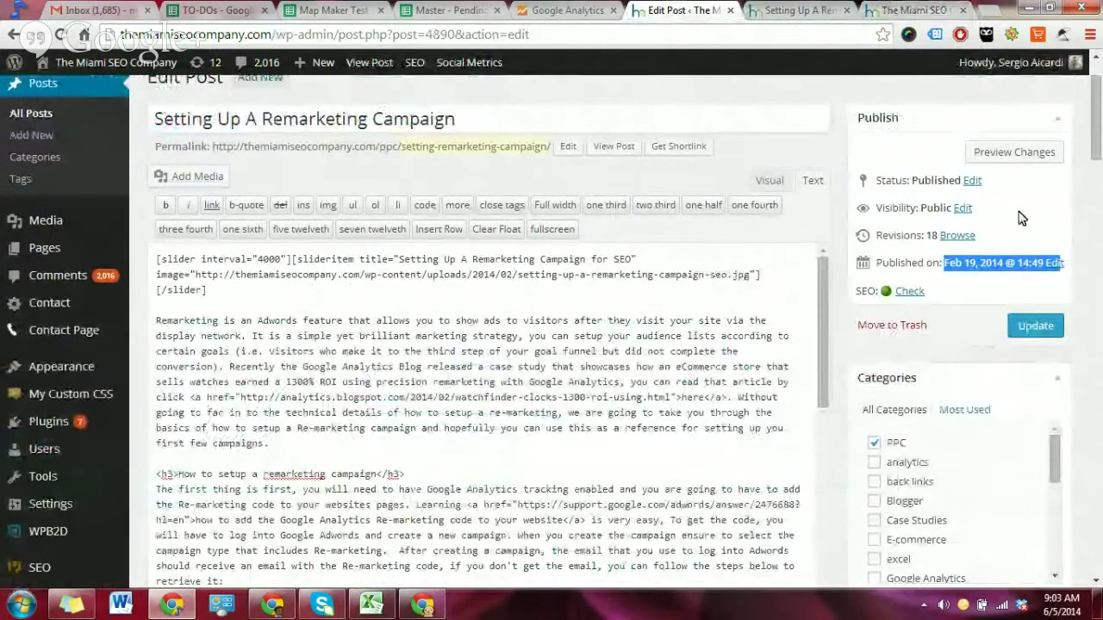
{"action": "left_click", "coordinate": [1023, 218]}
{"action": "left_click", "coordinate": [971, 181]}
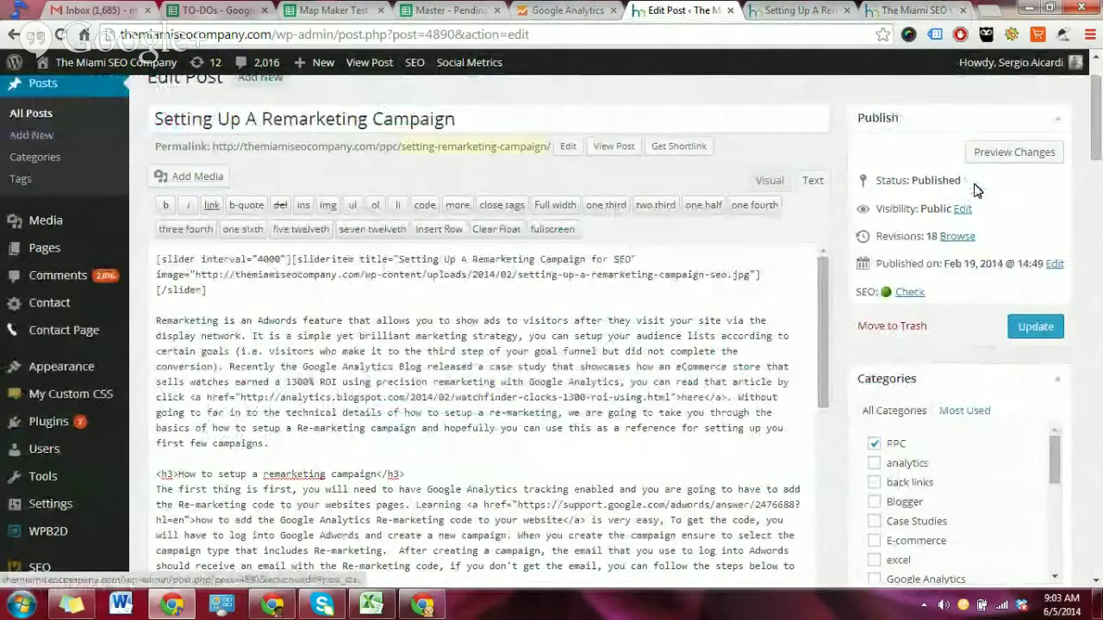
{"action": "left_click", "coordinate": [955, 207]}
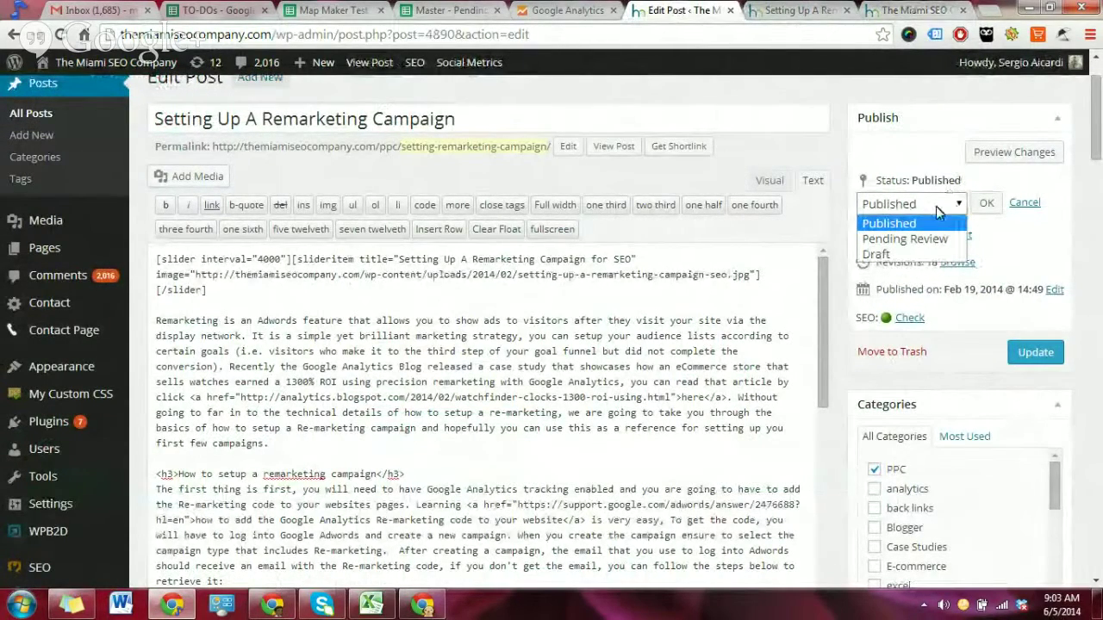
{"action": "left_click", "coordinate": [1032, 211]}
{"action": "left_click", "coordinate": [1032, 207]}
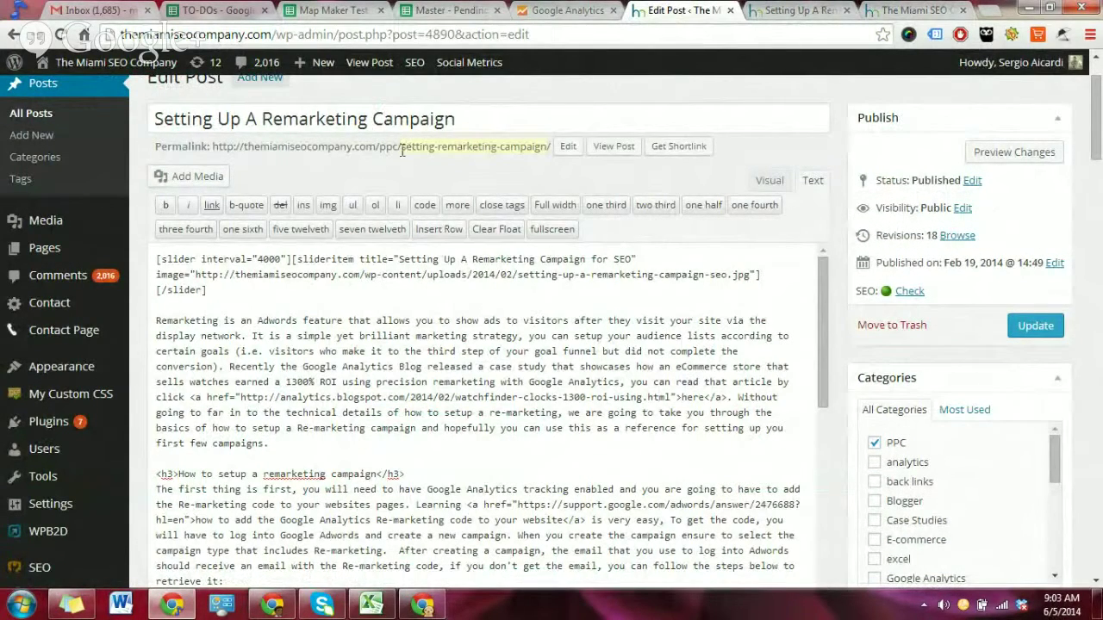
- Review the post's category list and highlight the matching category segment in the permalink
{"action": "scroll", "coordinate": [958, 567], "scroll_direction": "down", "scroll_amount": 2}
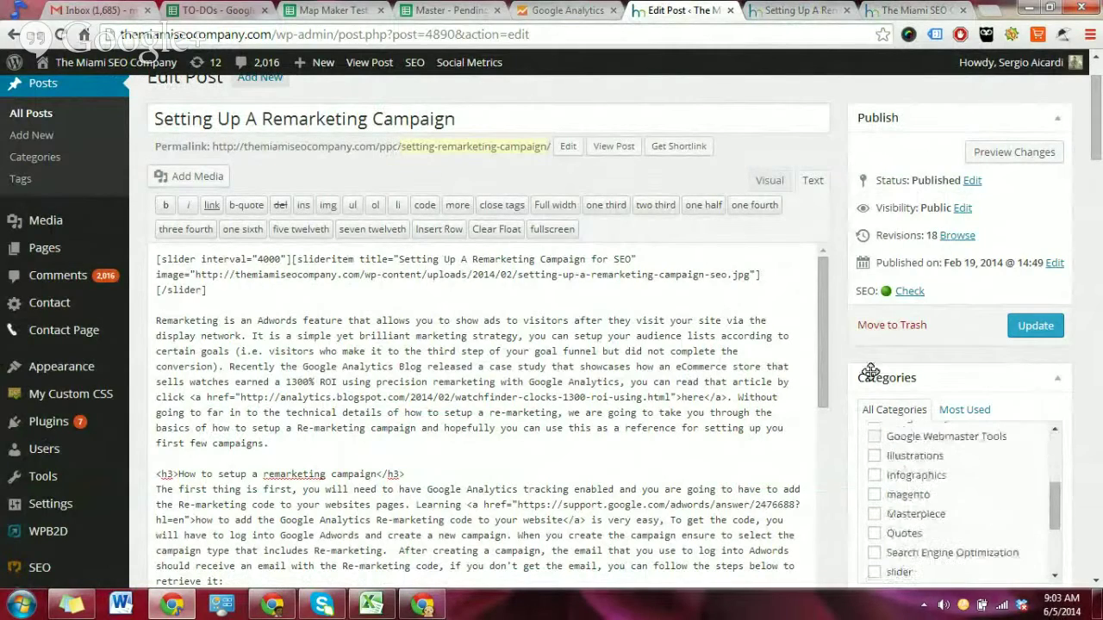
{"action": "scroll", "coordinate": [845, 394], "scroll_direction": "down", "scroll_amount": 1}
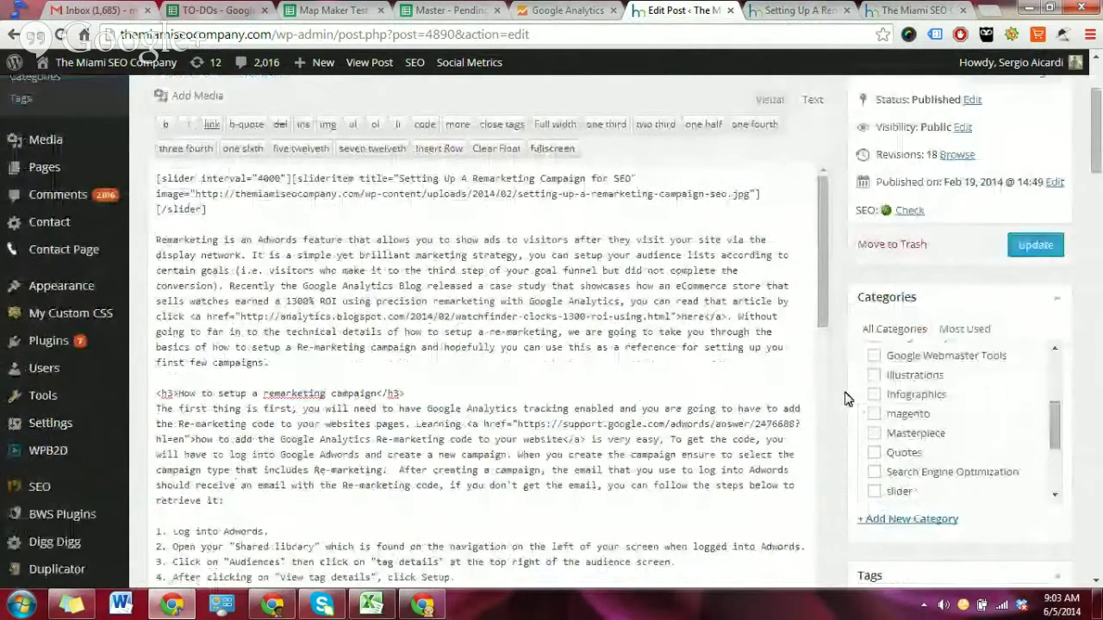
{"action": "scroll", "coordinate": [844, 397], "scroll_direction": "down", "scroll_amount": 1}
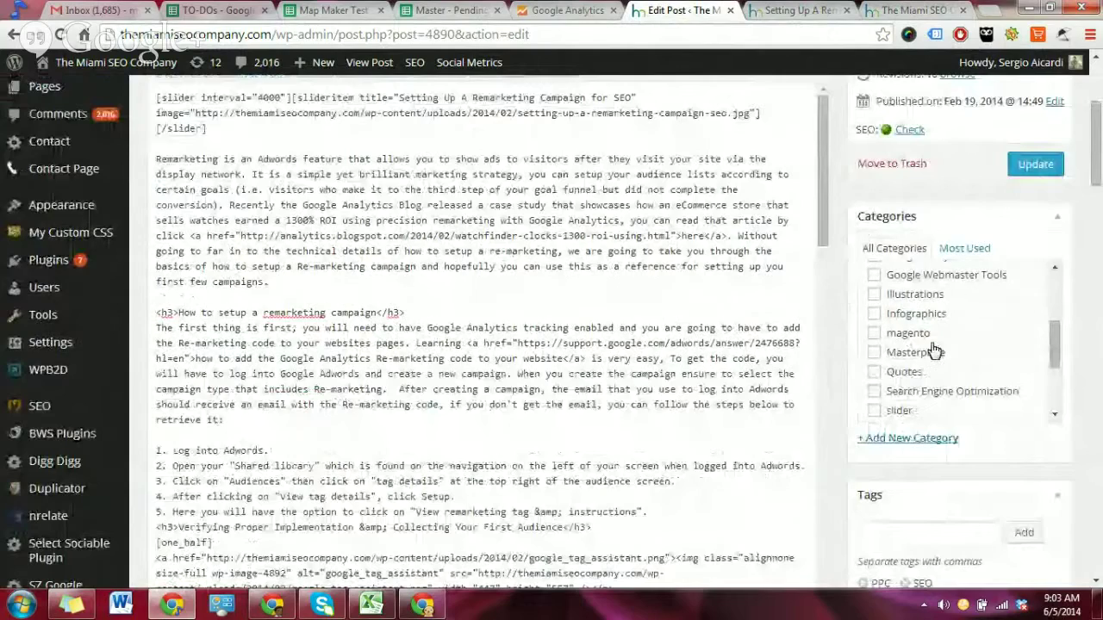
{"action": "scroll", "coordinate": [862, 370], "scroll_direction": "up", "scroll_amount": 2}
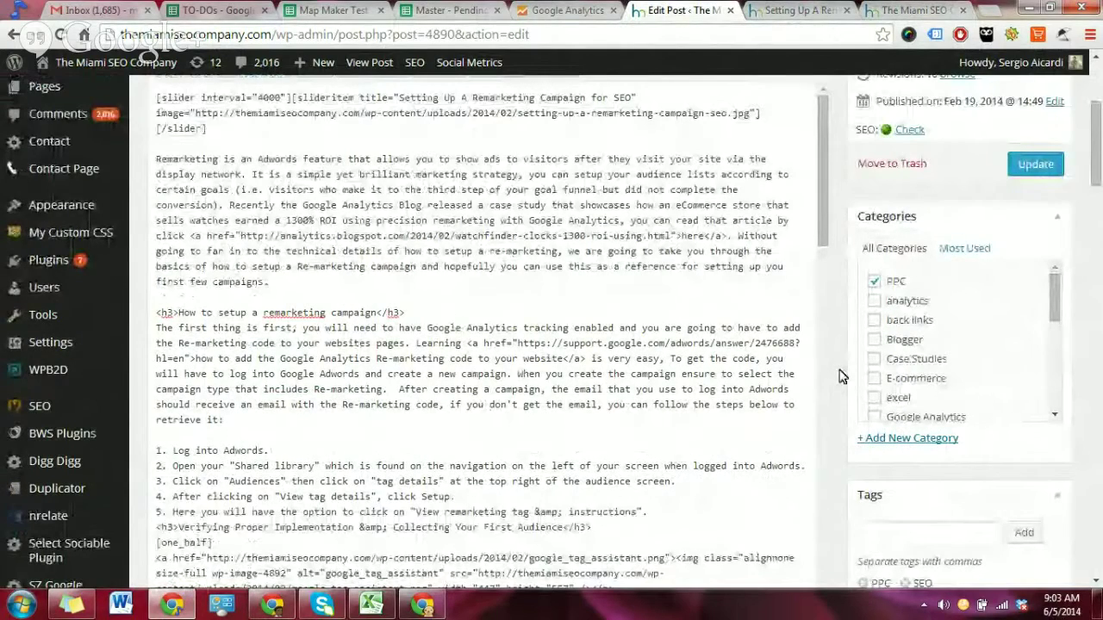
{"action": "scroll", "coordinate": [522, 216], "scroll_direction": "up", "scroll_amount": 2}
{"action": "left_click_drag", "start_coordinate": [377, 147], "coordinate": [402, 149]}
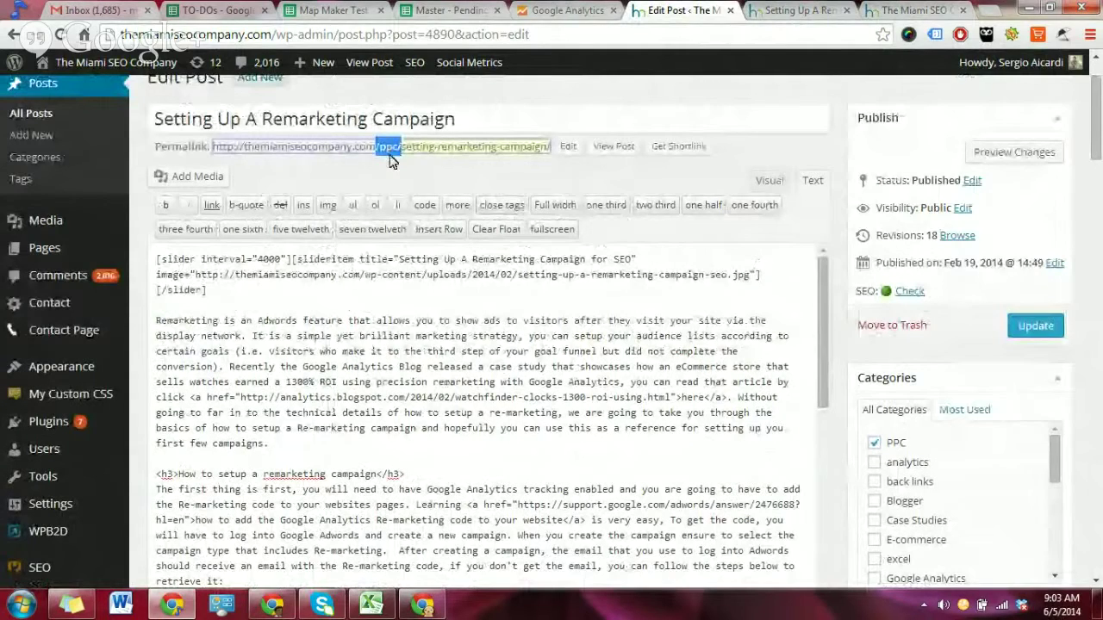
{"action": "left_click", "coordinate": [383, 172]}
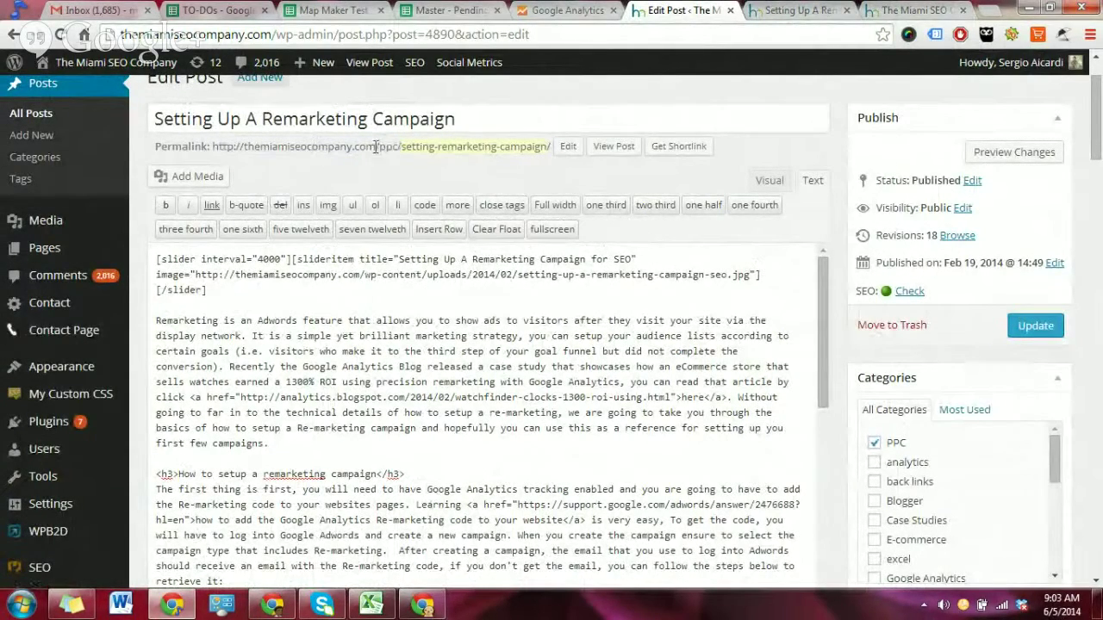
- Examine the parts of the permalink, the full URL and the post title by highlighting each
{"action": "left_click_drag", "start_coordinate": [376, 146], "coordinate": [551, 149]}
{"action": "left_click", "coordinate": [452, 171]}
{"action": "left_click_drag", "start_coordinate": [213, 151], "coordinate": [545, 168]}
{"action": "left_click", "coordinate": [545, 168]}
{"action": "left_click_drag", "start_coordinate": [465, 119], "coordinate": [149, 110]}
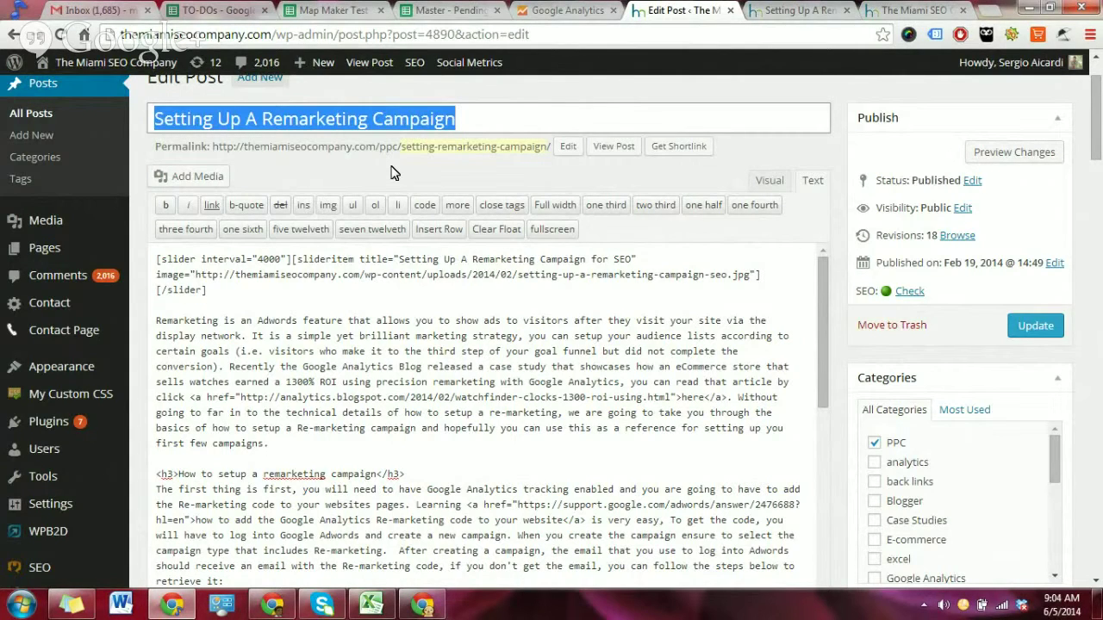
{"action": "left_click", "coordinate": [454, 182]}
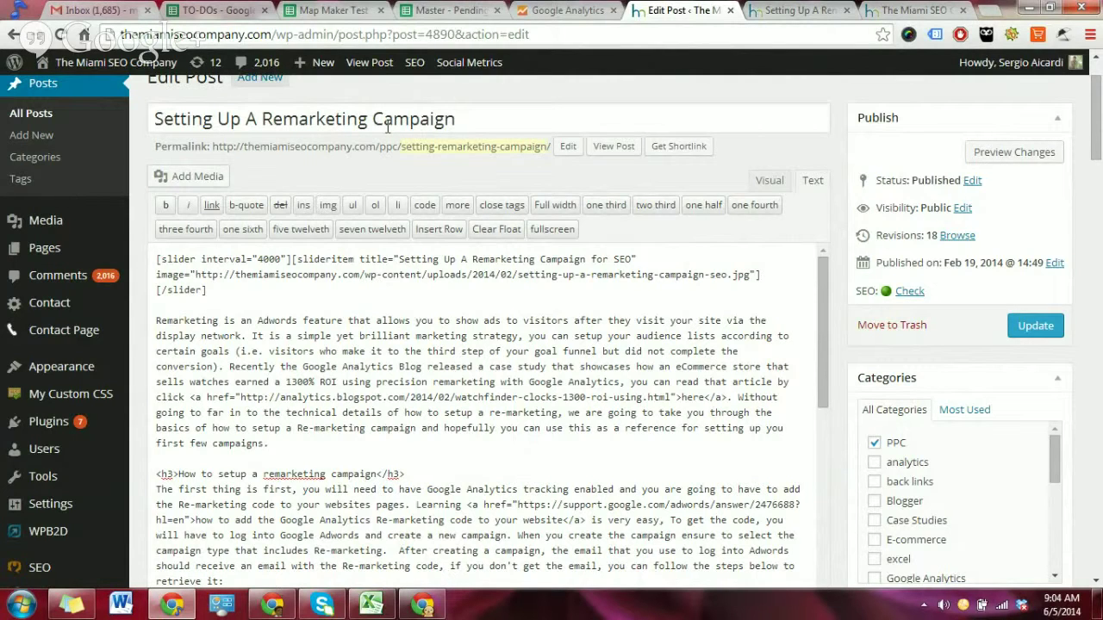
- Close the browser tab with the remarketing campaign post preview
{"action": "scroll", "coordinate": [387, 128], "scroll_direction": "up", "scroll_amount": 1}
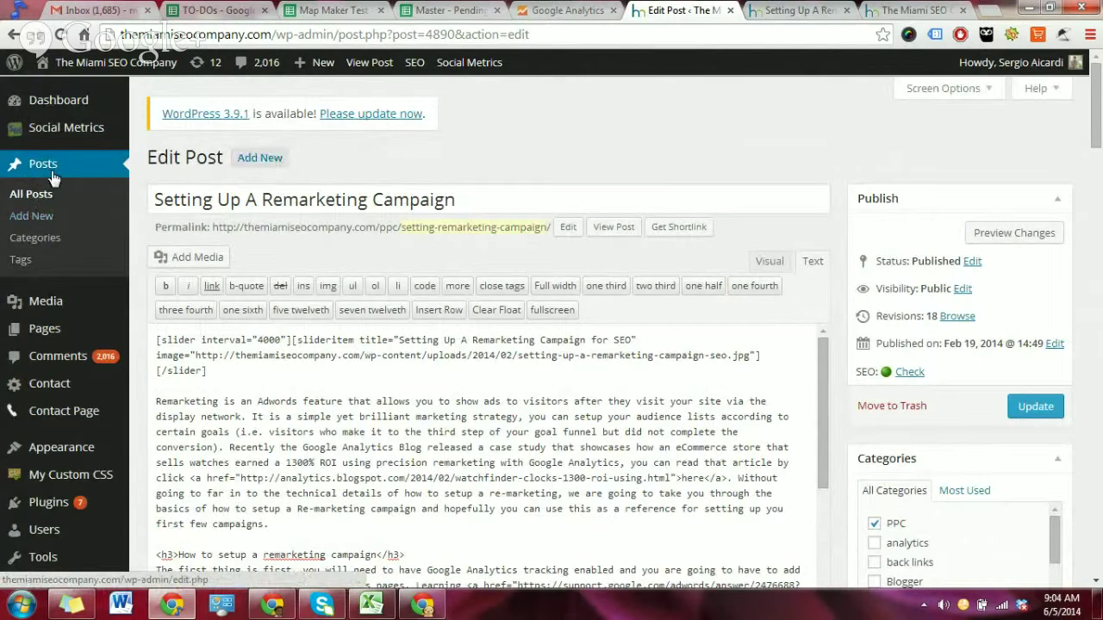
{"action": "left_click", "coordinate": [810, 10]}
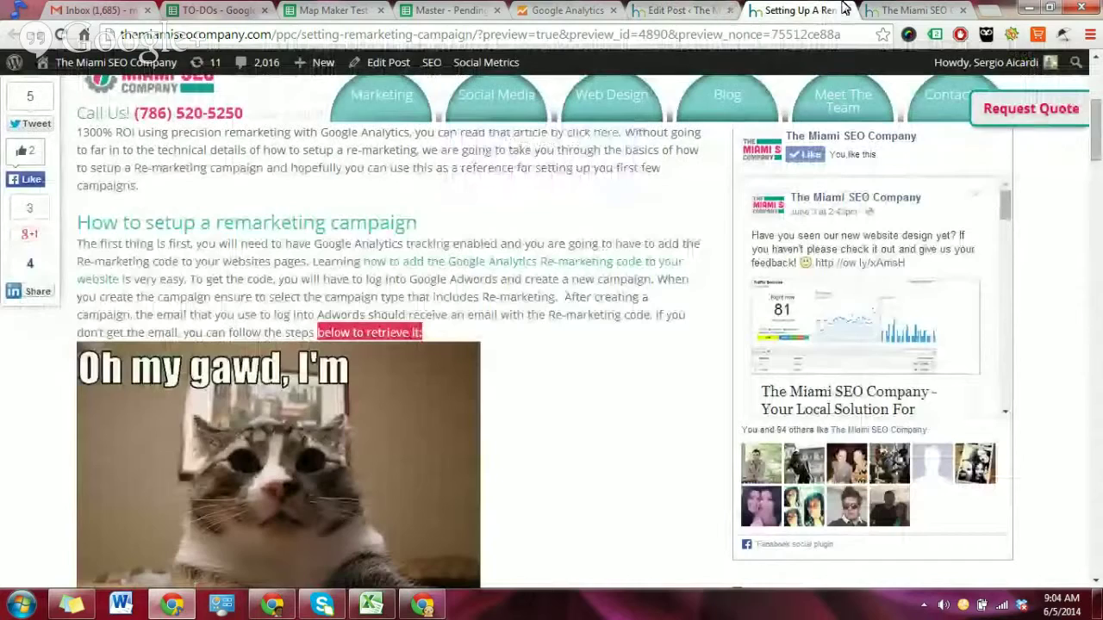
{"action": "left_click", "coordinate": [846, 10]}
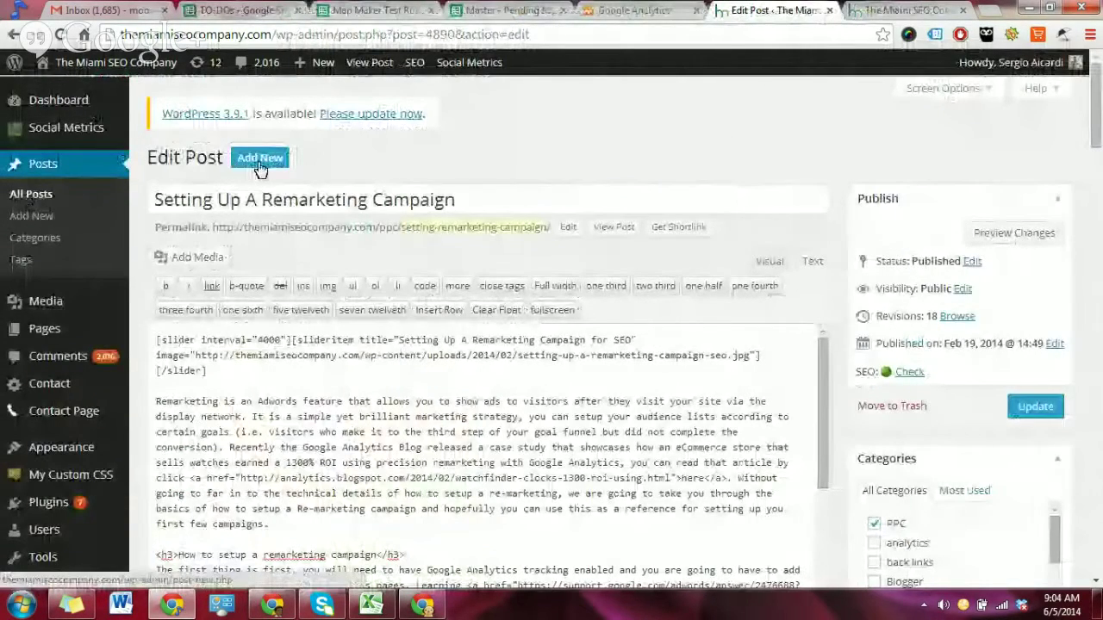
- Open the list of all posts in a separate browser tab and start a new post from it
{"action": "middle_click", "coordinate": [25, 215]}
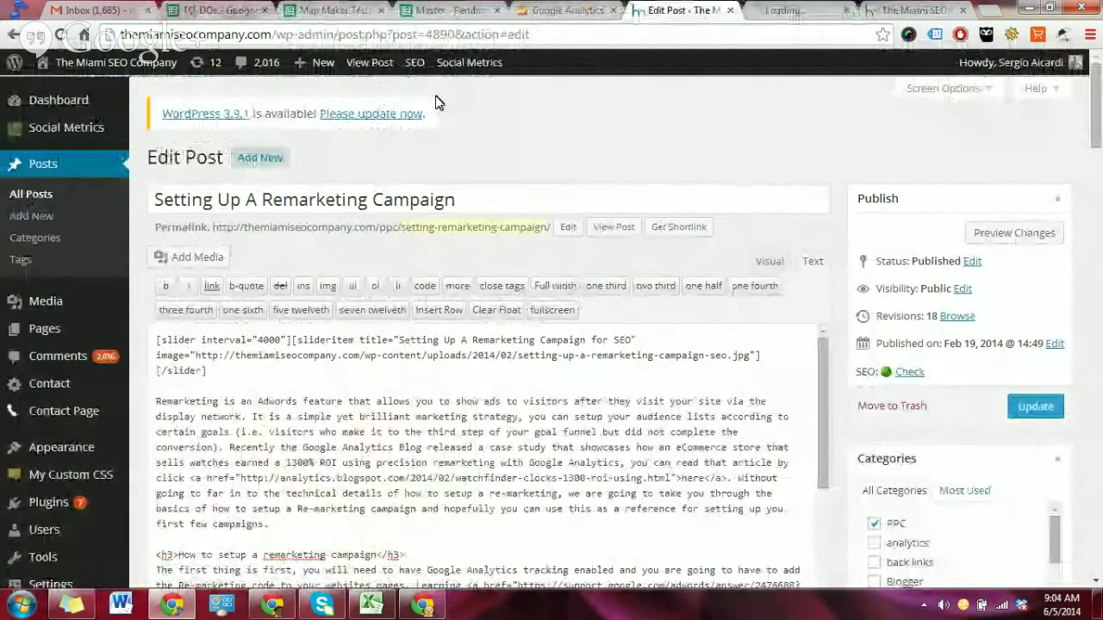
{"action": "key", "text": "ctrl+Tab"}
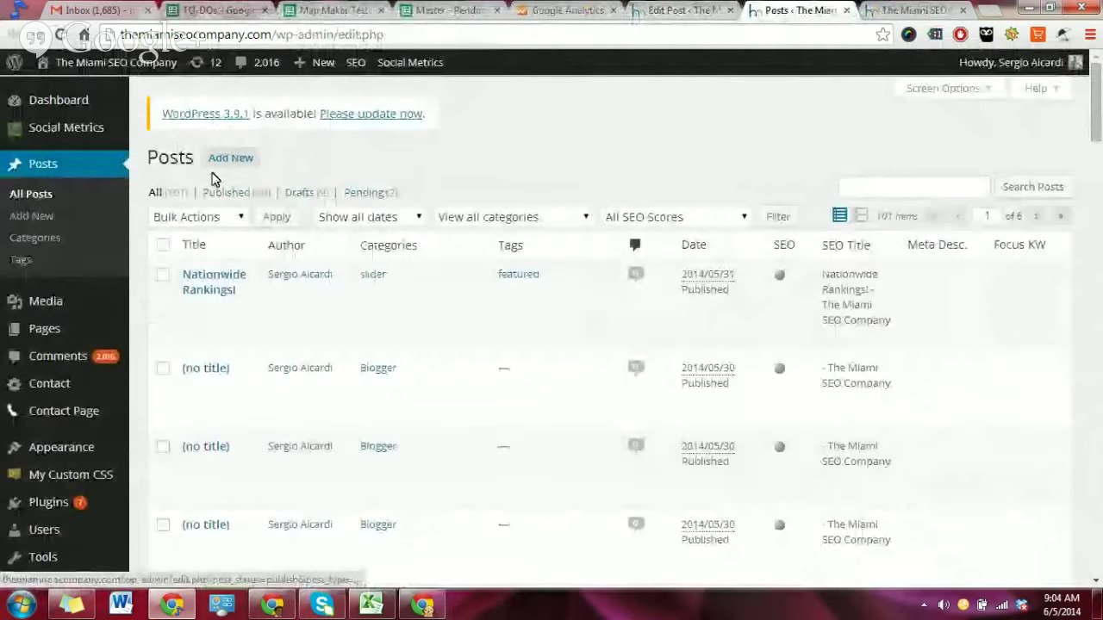
{"action": "left_click", "coordinate": [668, 11]}
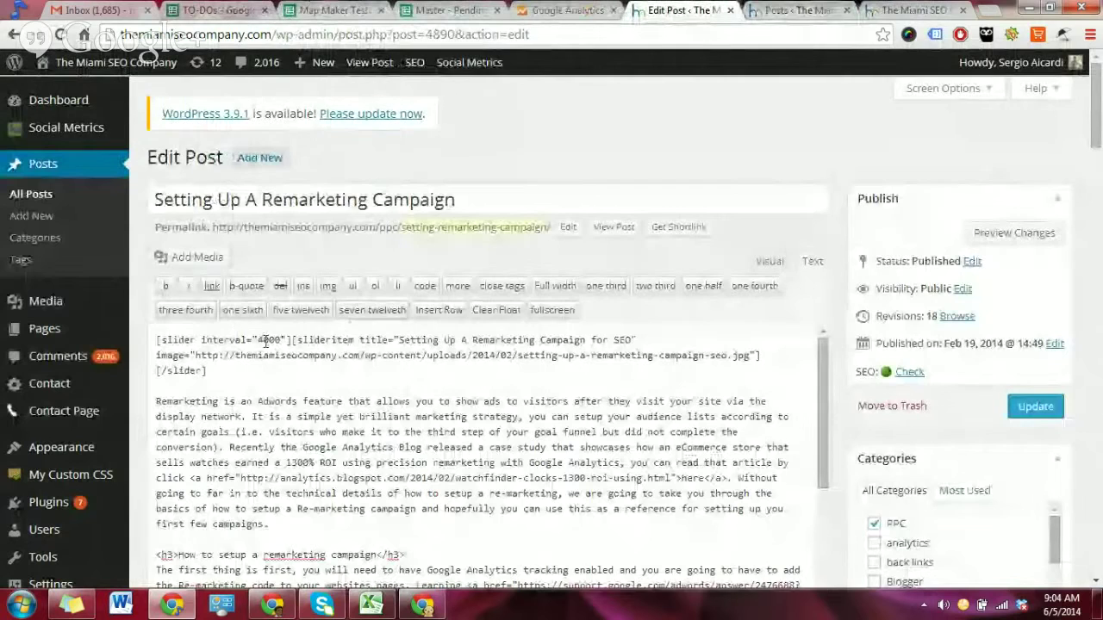
{"action": "left_click", "coordinate": [797, 13]}
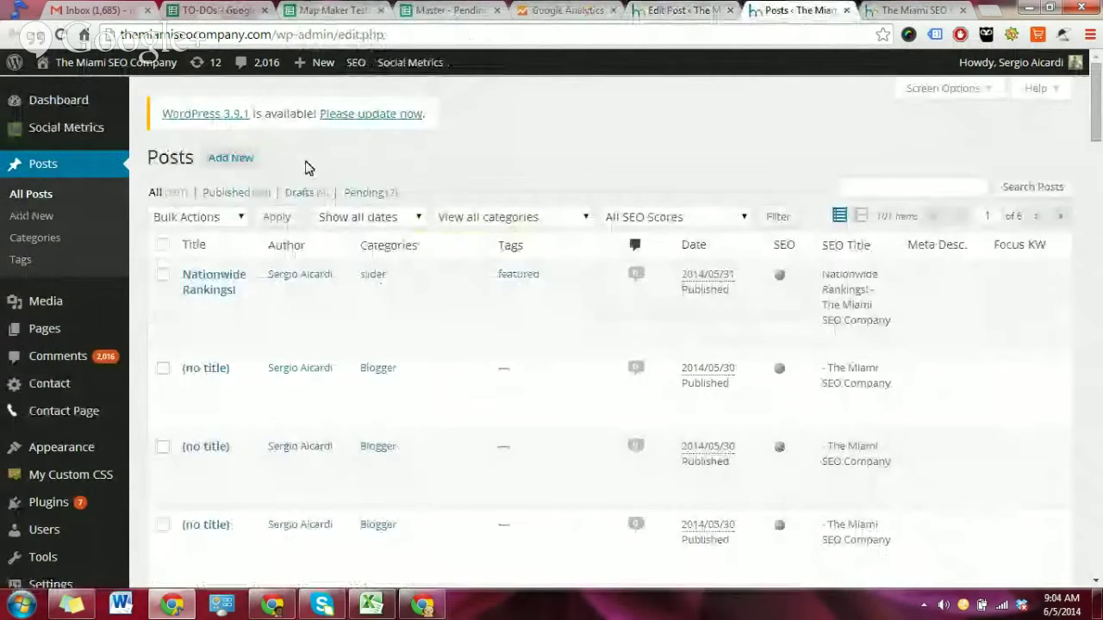
{"action": "left_click", "coordinate": [231, 158]}
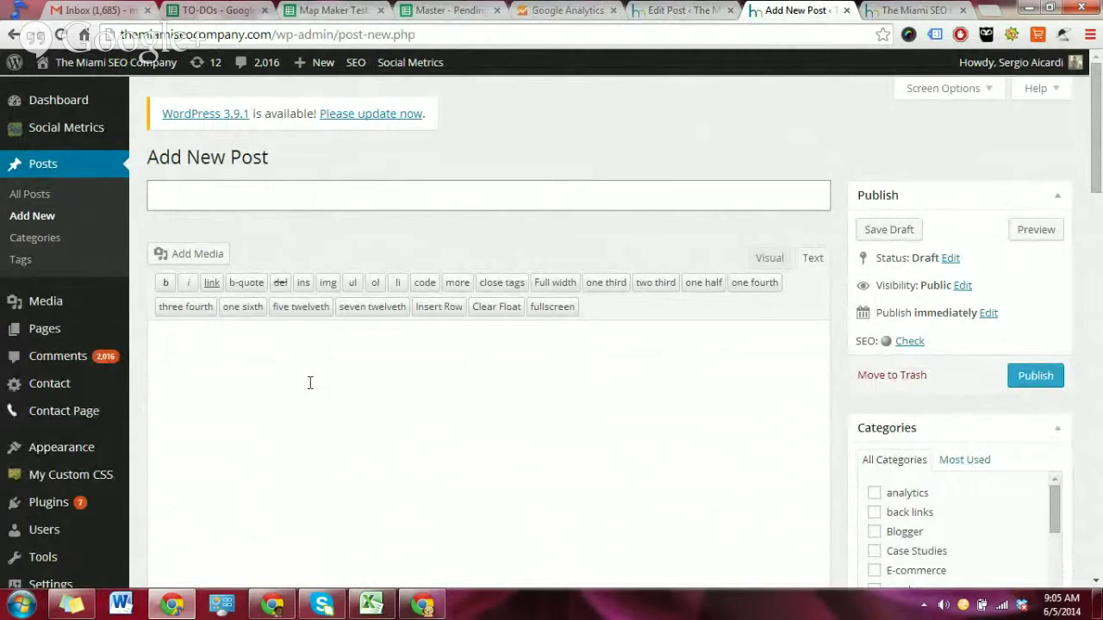
- Enter "Website Redesign Miami", "Miami Web Design", "Web design company miami" and "web design services miami" on separate lines of the post body
{"action": "left_click", "coordinate": [324, 360]}
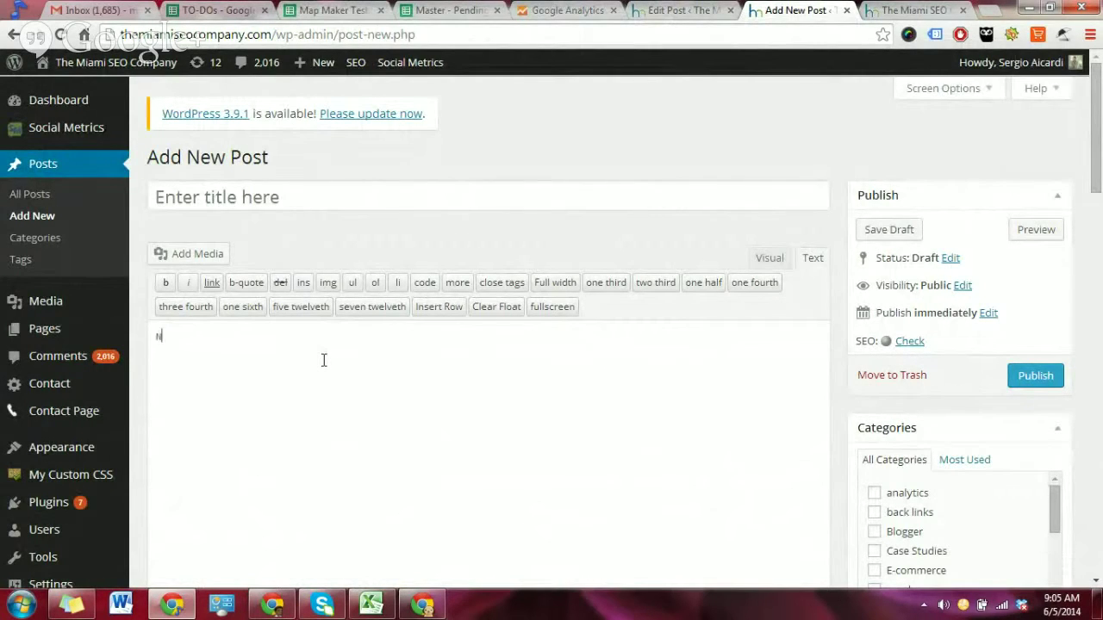
{"action": "type", "text": "Website Redesig"}
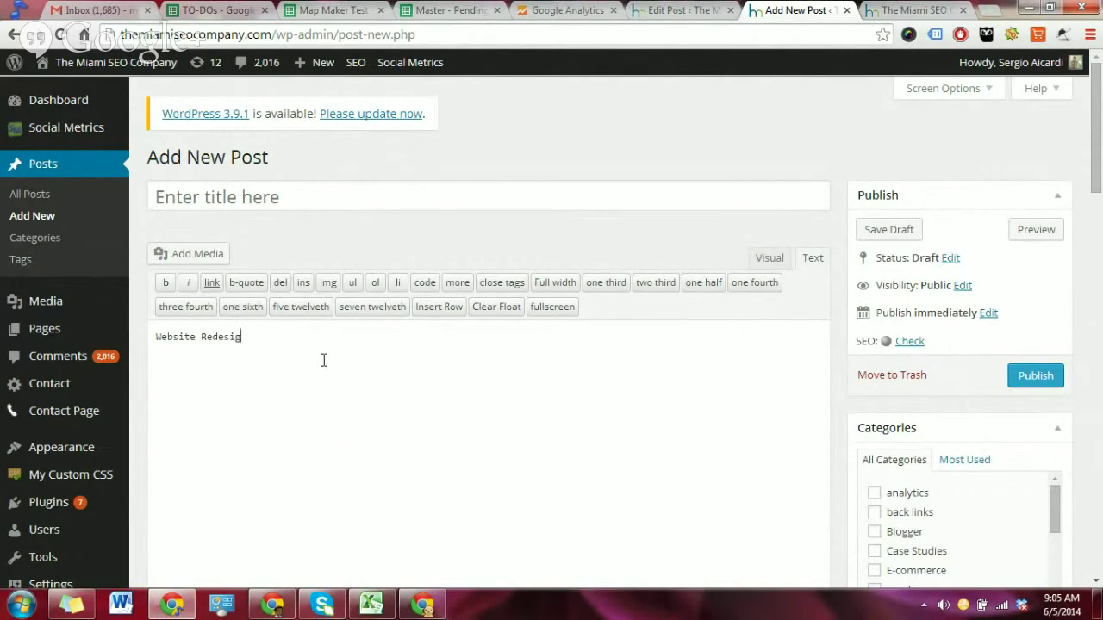
{"action": "type", "text": "n Miami Miami Web Design"}
{"action": "key", "text": "Return"}
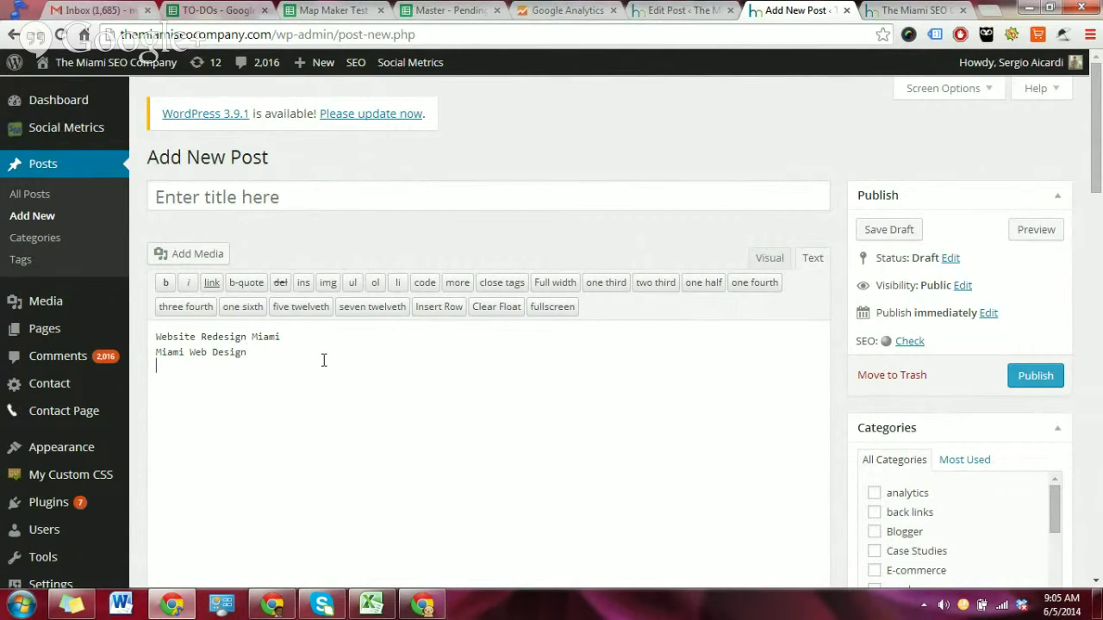
{"action": "type", "text": "Web design company miami"}
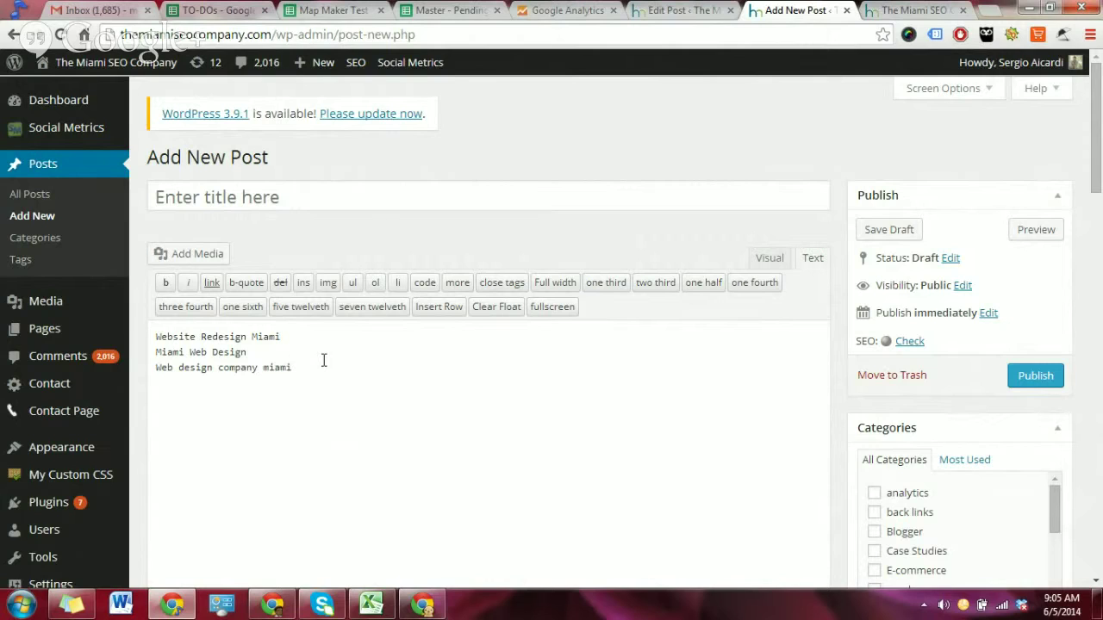
{"action": "key", "text": "Return"}
{"action": "type", "text": "web design services miami"}
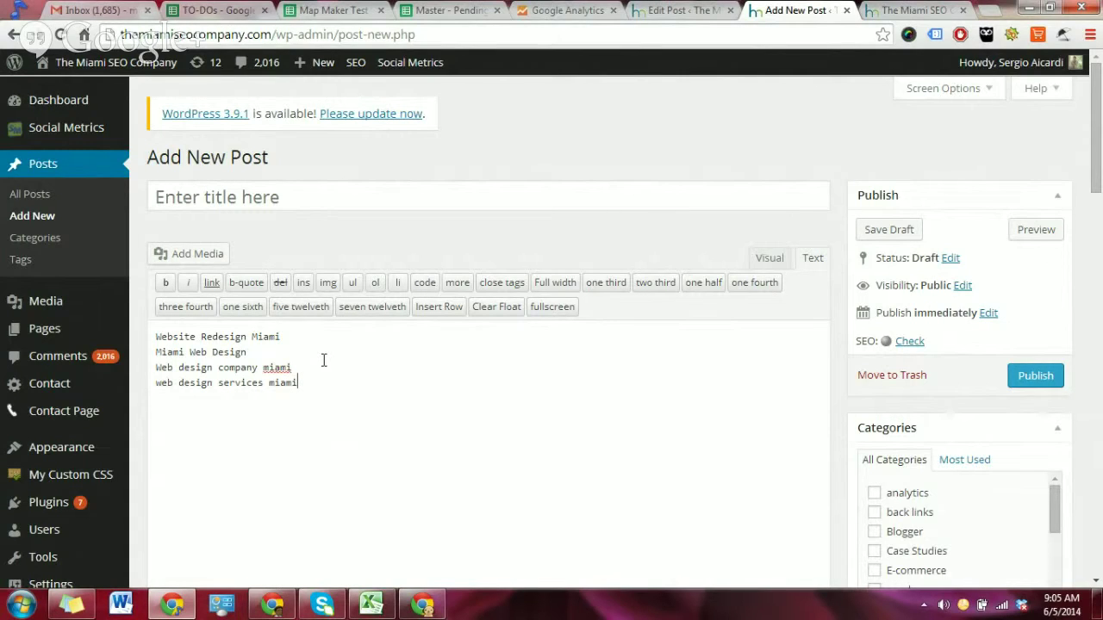
- Insert three blank lines above the keyword list in the post body
{"action": "key", "text": "Return"}
{"action": "left_click", "coordinate": [156, 337]}
{"action": "key", "text": "Return"}
{"action": "key", "text": "Return"}
{"action": "key", "text": "Return"}
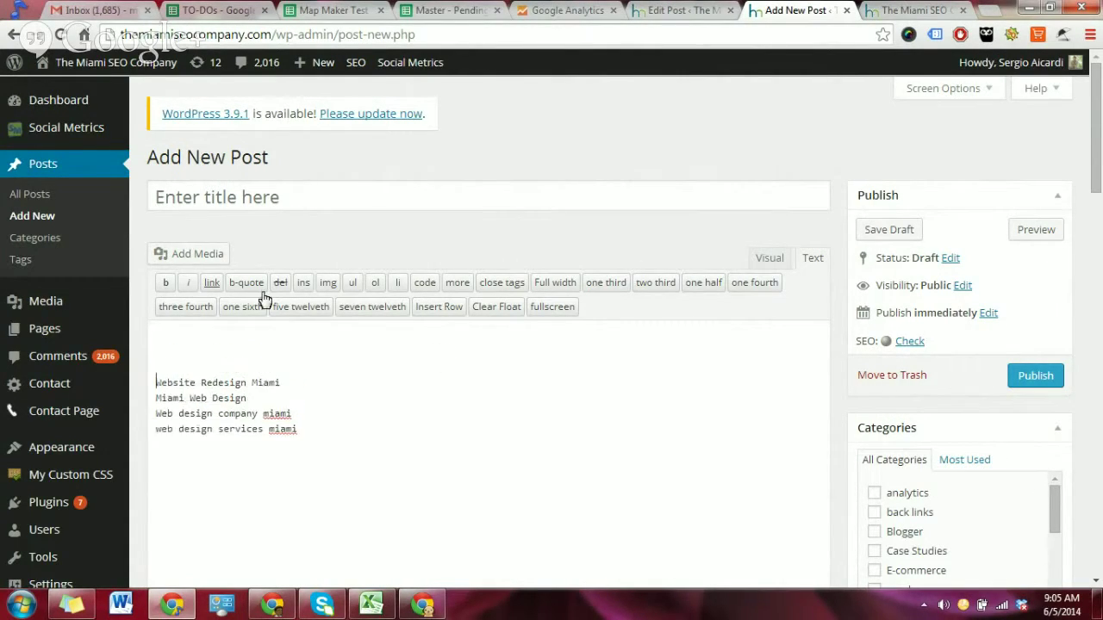
- Try the post title "web design company miami - website design miami" and clear it again
{"action": "left_click", "coordinate": [255, 198]}
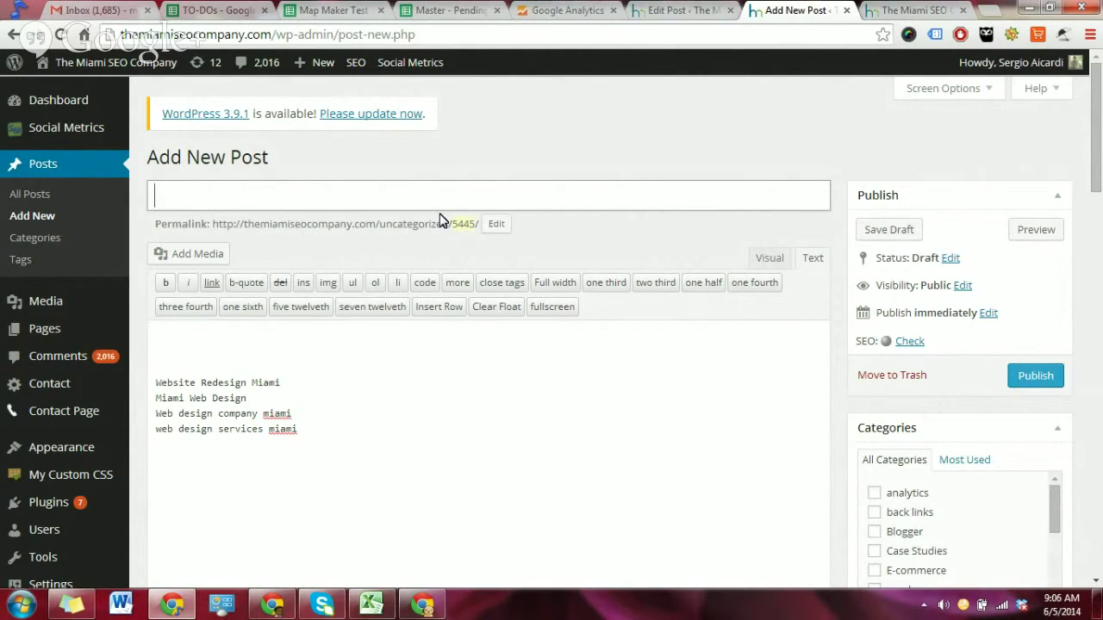
{"action": "type", "text": "web design c"}
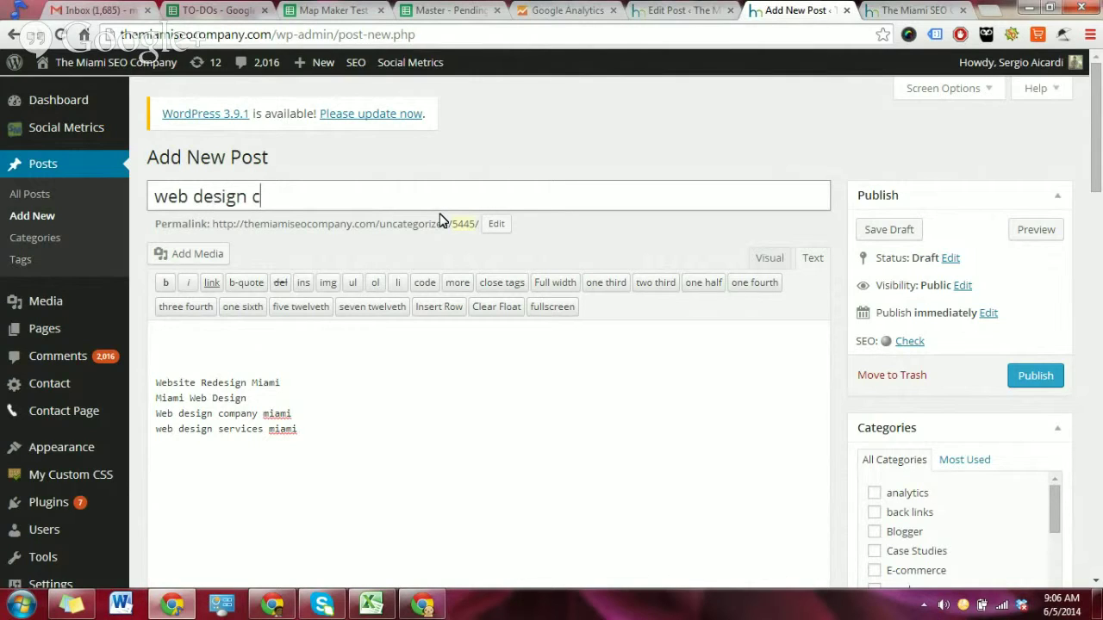
{"action": "type", "text": "ompany miami - "}
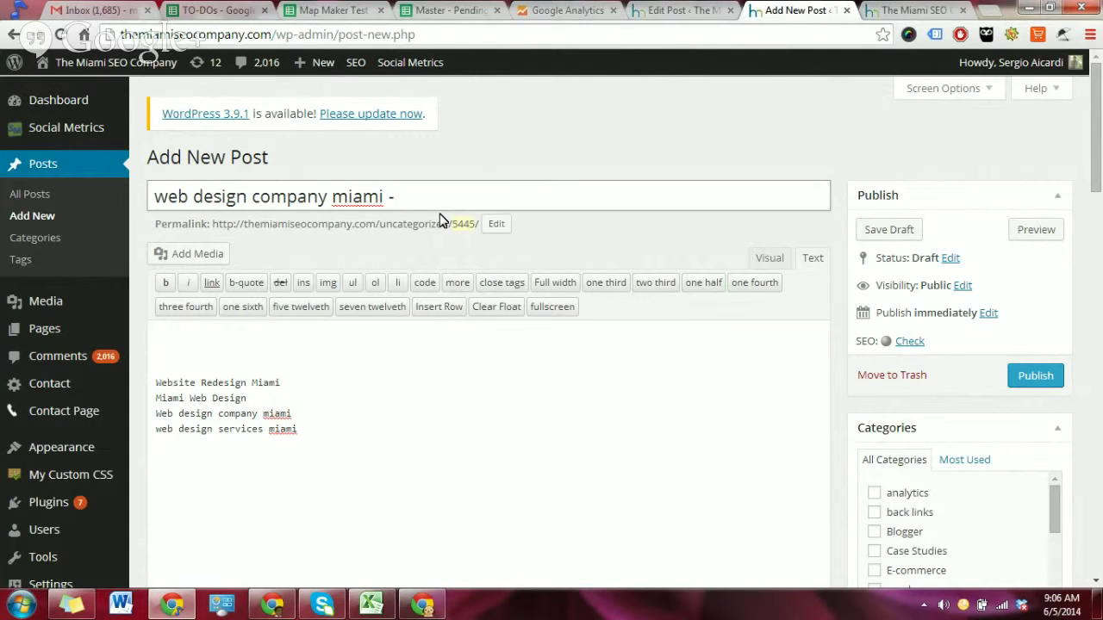
{"action": "type", "text": "website design miami"}
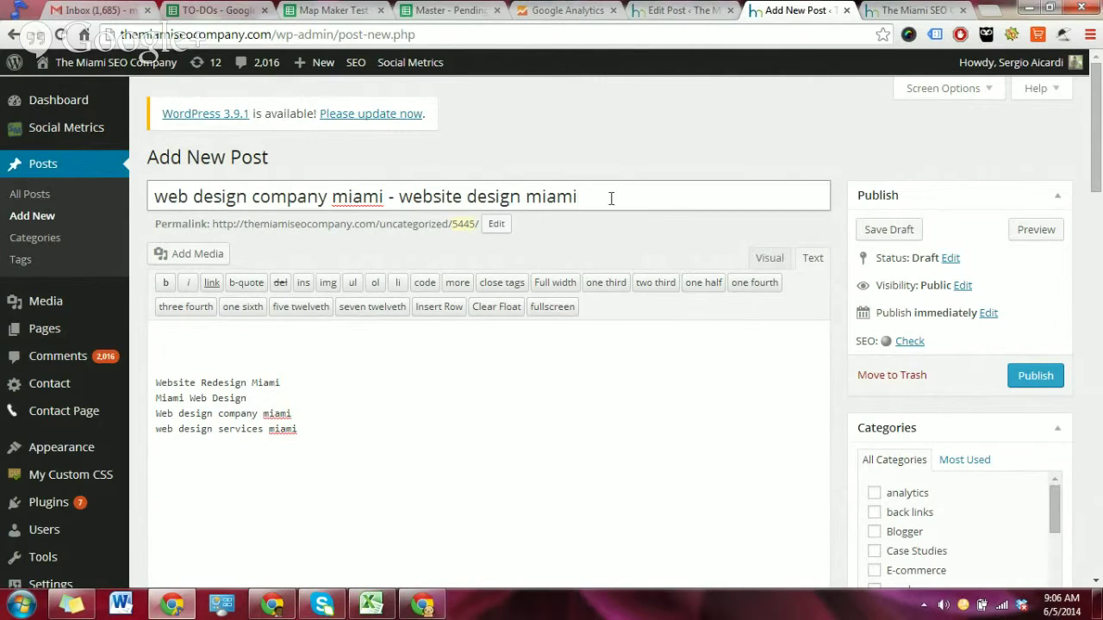
{"action": "left_click_drag", "start_coordinate": [609, 197], "coordinate": [84, 176]}
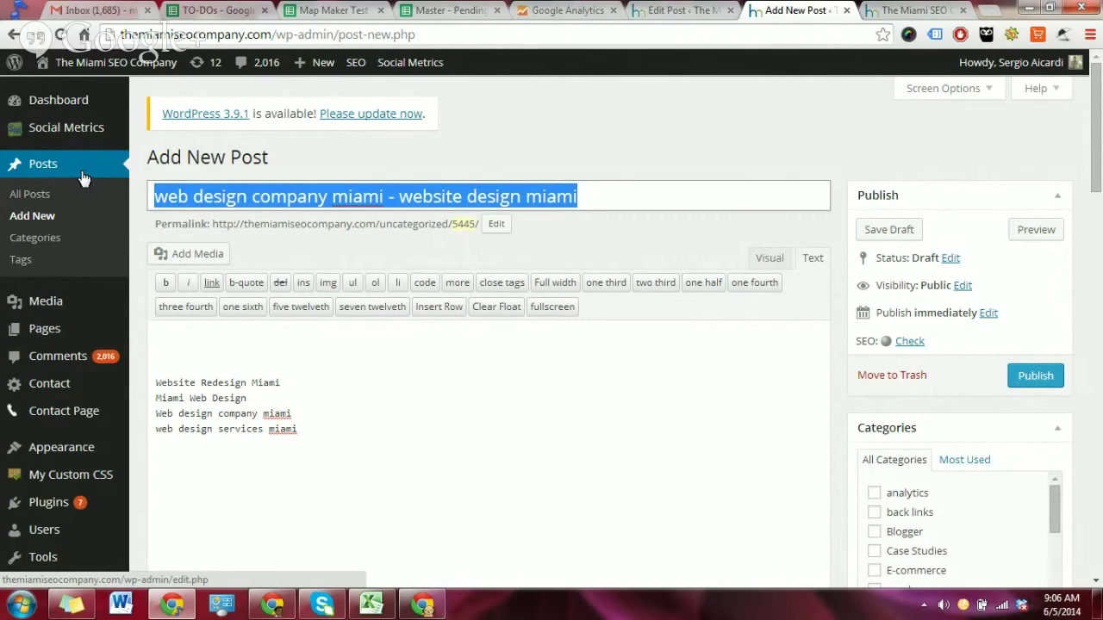
{"action": "key", "text": "ctrl+x"}
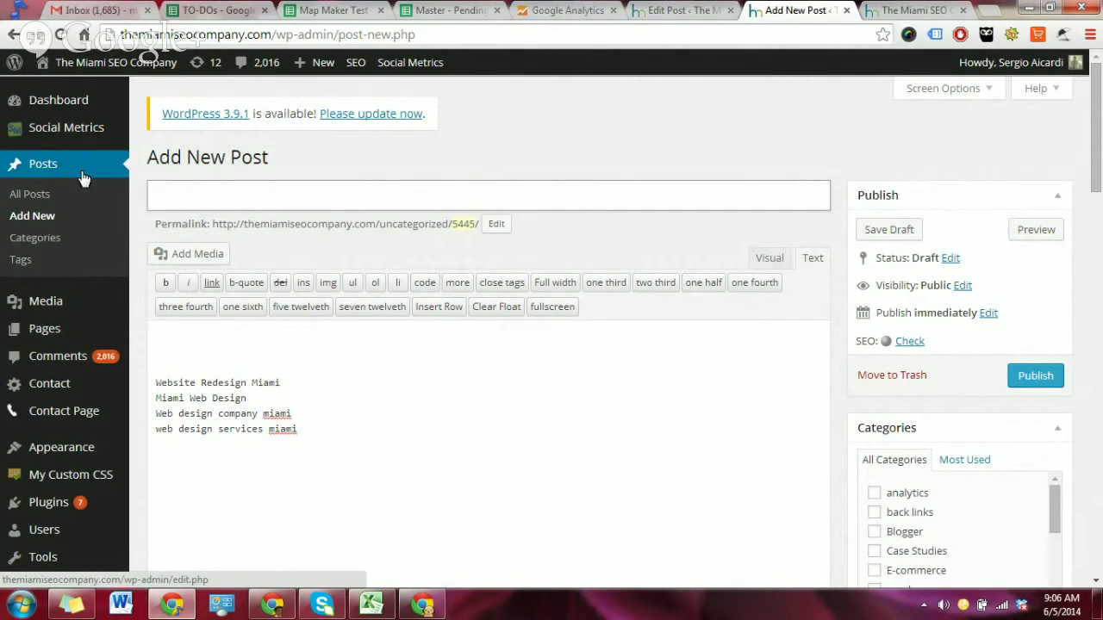
- Enter "Our latest web design - The Miami SEO Company" as the post title
{"action": "type", "text": "Our la"}
{"action": "key", "text": "BackSpace"}
{"action": "type", "text": "atest web"}
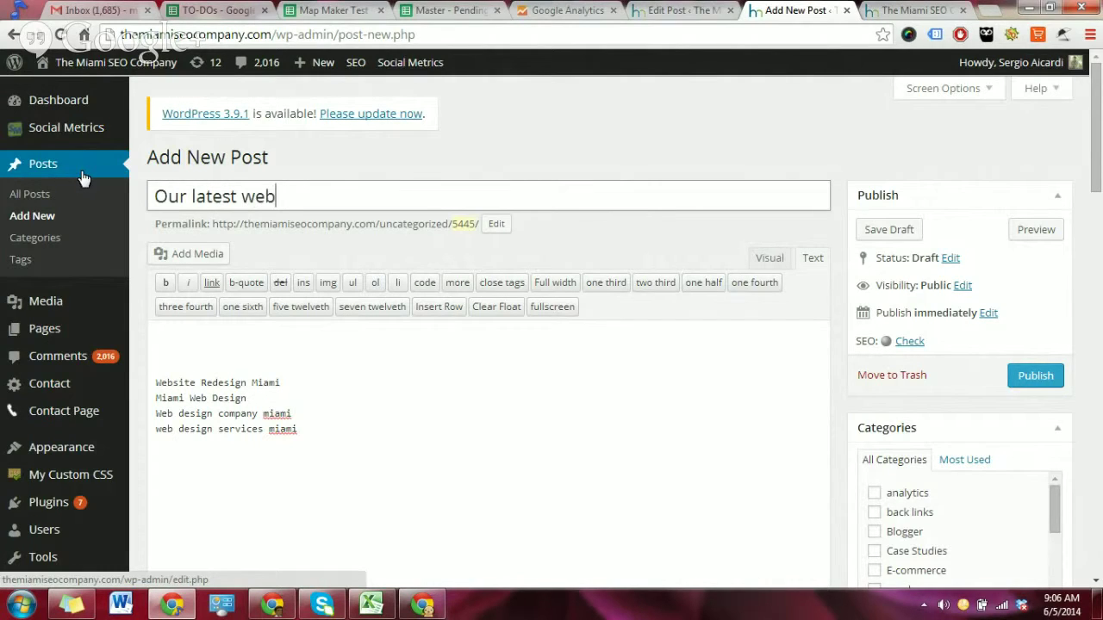
{"action": "type", "text": " design - T"}
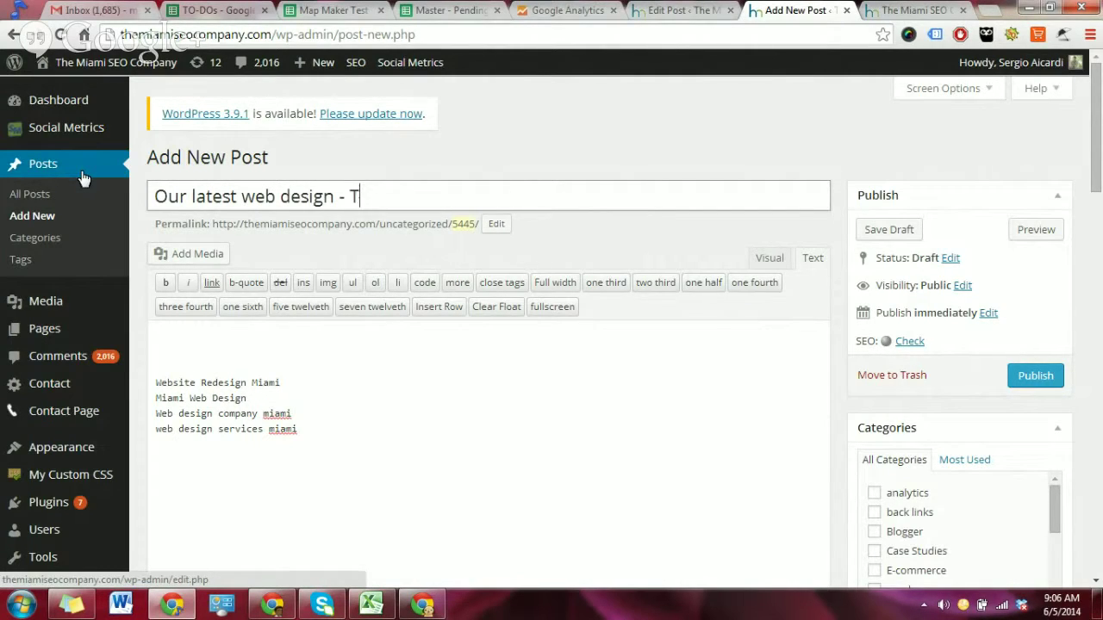
{"action": "type", "text": "he Miami SEO Company"}
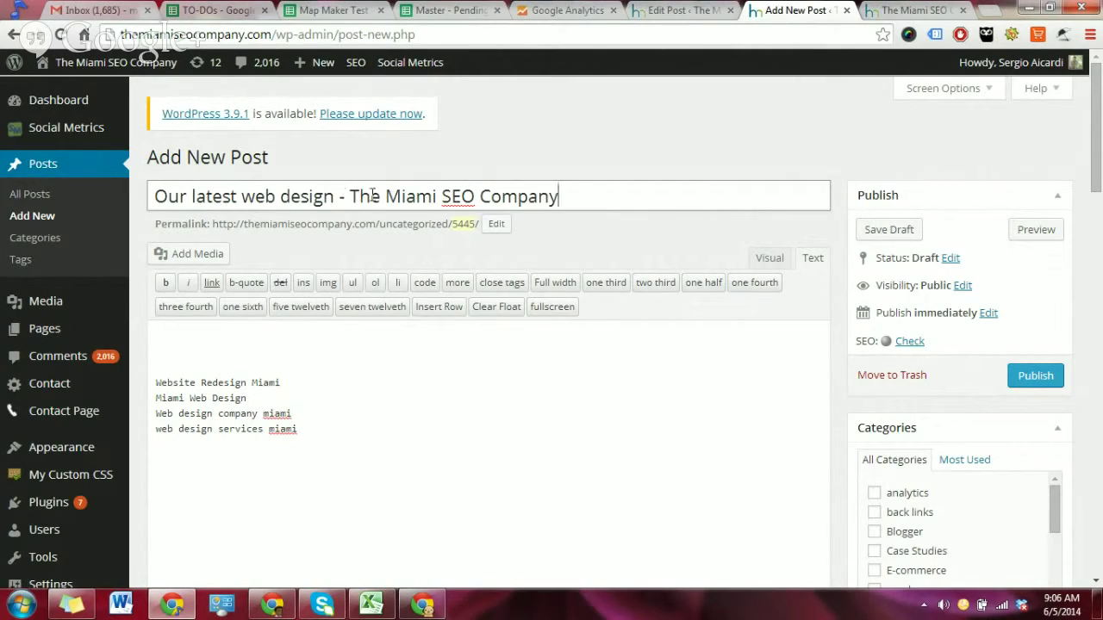
- Compare the title's words with the keyword list by highlighting the company name, "web design", "web" and "company"
{"action": "left_click_drag", "start_coordinate": [350, 196], "coordinate": [591, 204]}
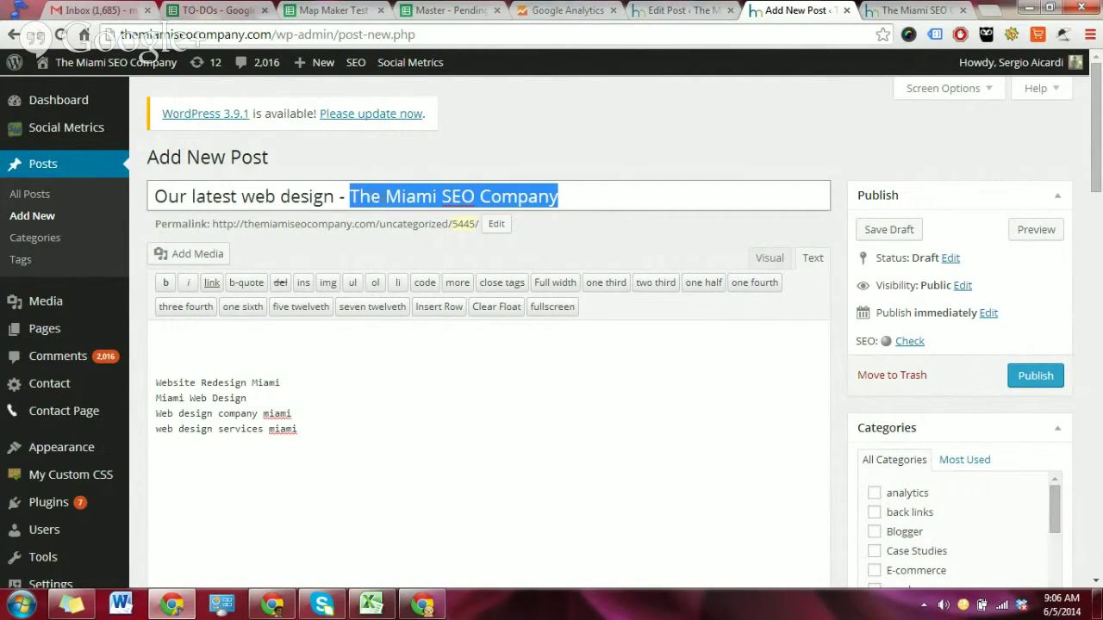
{"action": "left_click", "coordinate": [381, 197]}
{"action": "left_click_drag", "start_coordinate": [243, 197], "coordinate": [335, 196]}
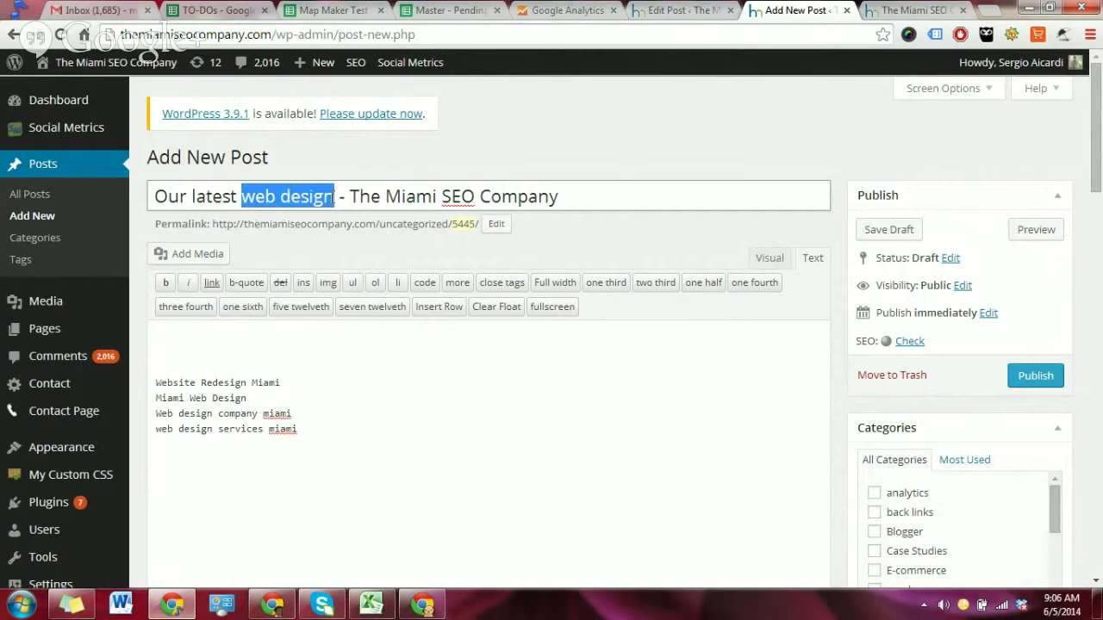
{"action": "left_click", "coordinate": [222, 196]}
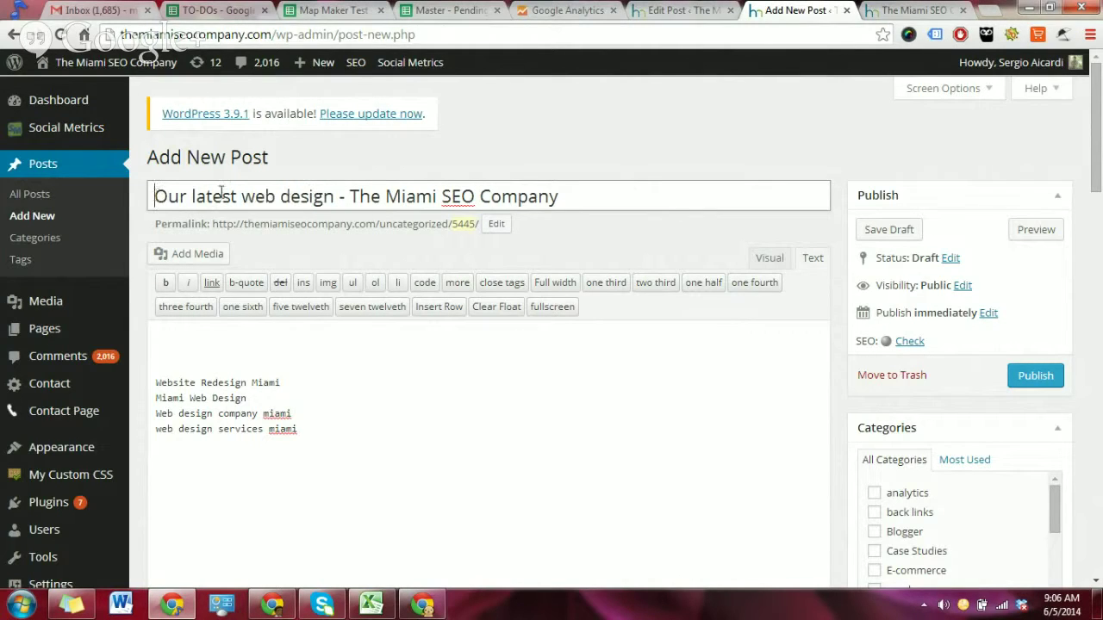
{"action": "left_click_drag", "start_coordinate": [242, 196], "coordinate": [282, 198]}
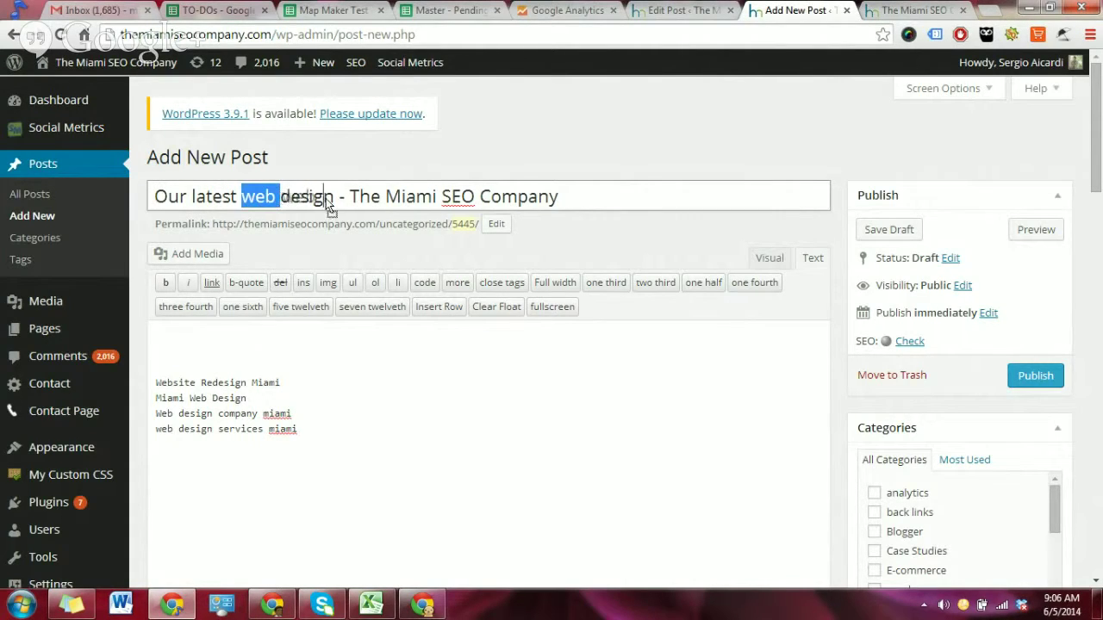
{"action": "left_click", "coordinate": [380, 196]}
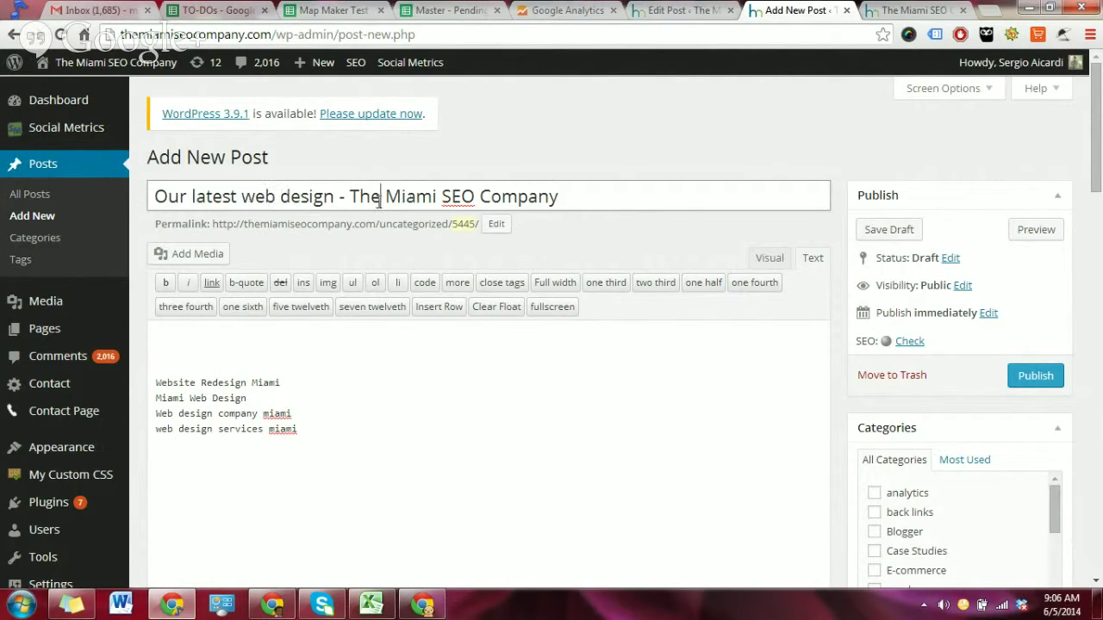
{"action": "left_click_drag", "start_coordinate": [480, 196], "coordinate": [490, 328]}
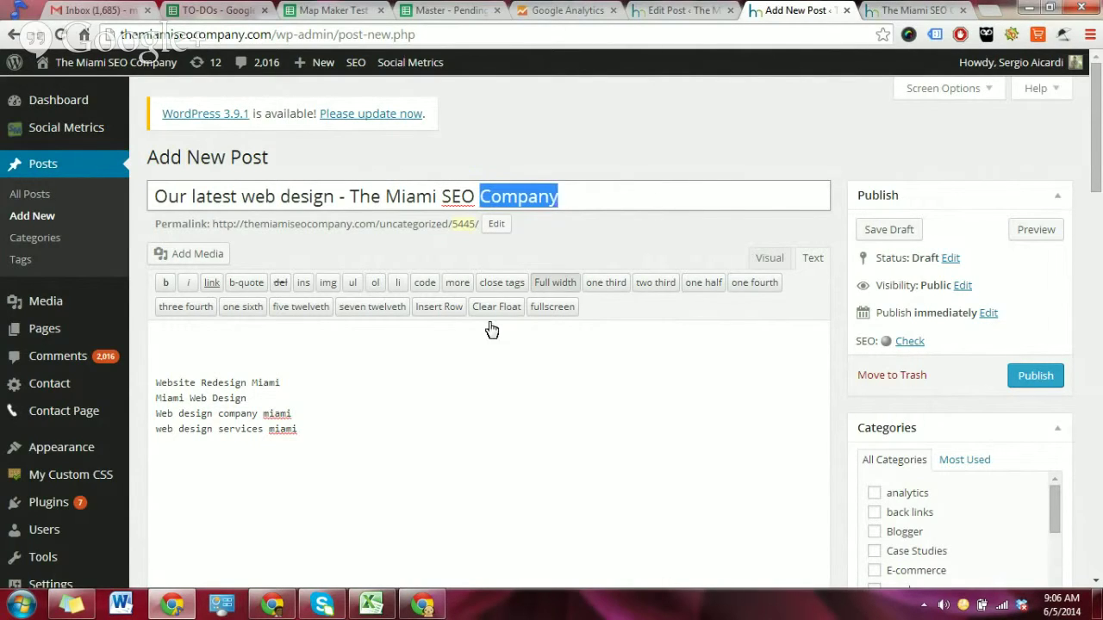
{"action": "left_click", "coordinate": [335, 419]}
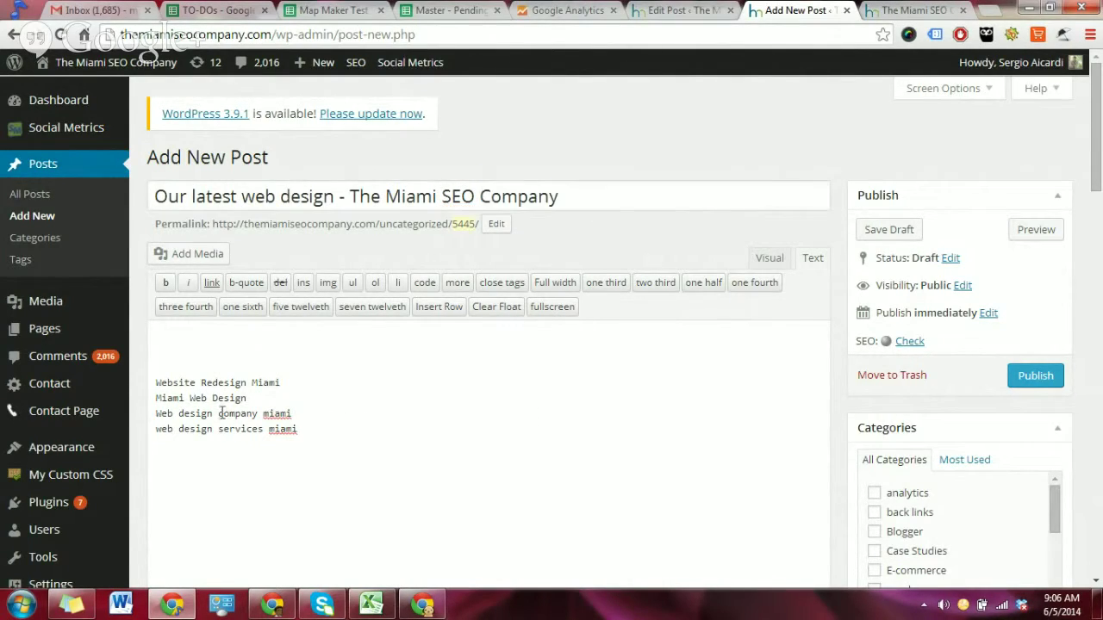
{"action": "left_click_drag", "start_coordinate": [218, 414], "coordinate": [265, 419]}
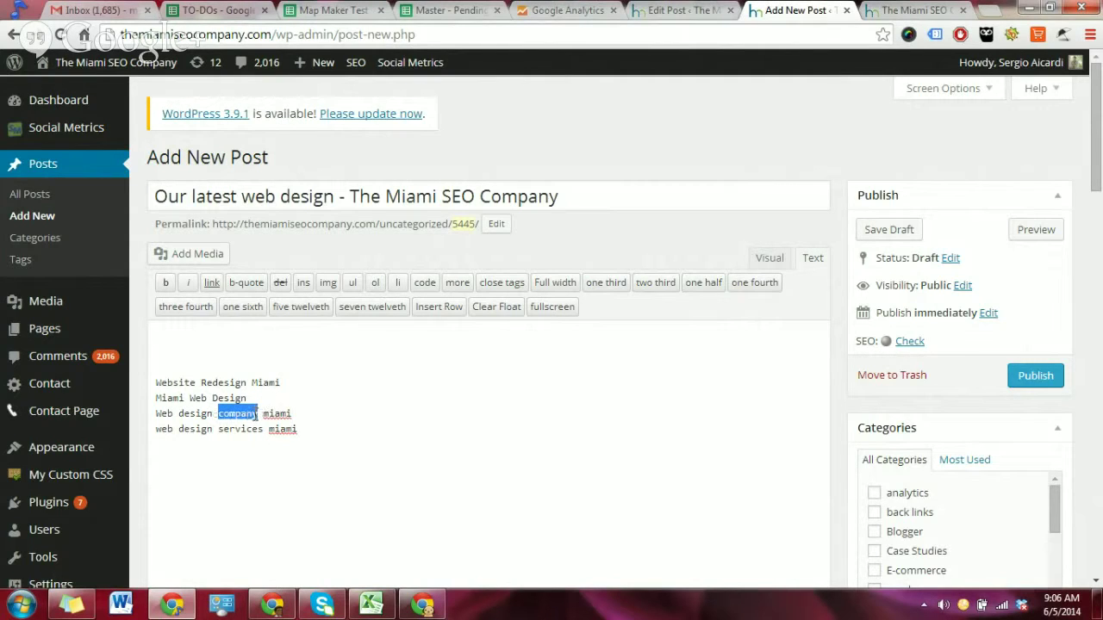
- Change "design" to "redesign" in the post title to match the "Website Redesign Miami" keyword
{"action": "left_click", "coordinate": [286, 195]}
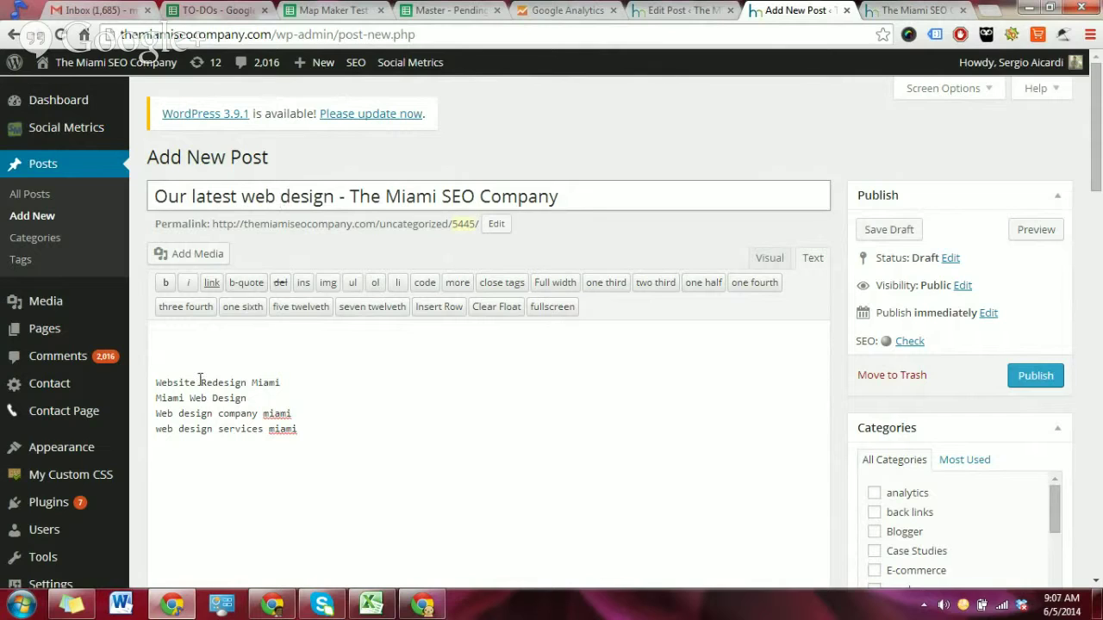
{"action": "left_click_drag", "start_coordinate": [201, 382], "coordinate": [207, 382]}
{"action": "left_click", "coordinate": [284, 194]}
{"action": "type", "text": "re"}
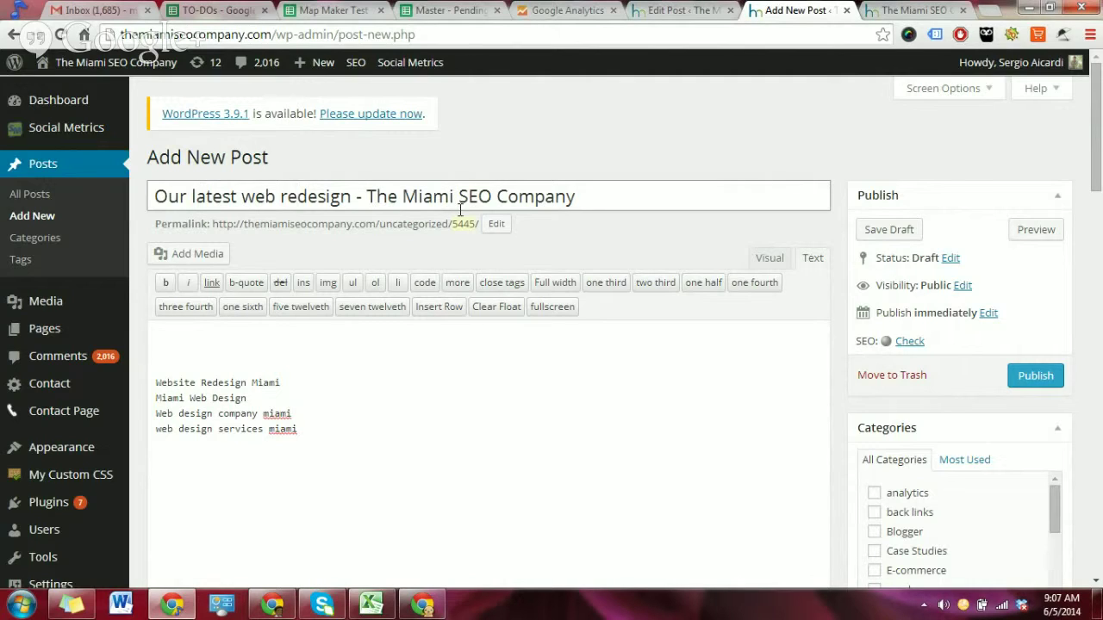
- Capitalize the words "Latest", "Web" and "Redesign" in the post title
{"action": "key", "text": "ctrl+Left"}
{"action": "key", "text": "ctrl+Left"}
{"action": "key", "text": "ctrl+Left"}
{"action": "key", "text": "Delete"}
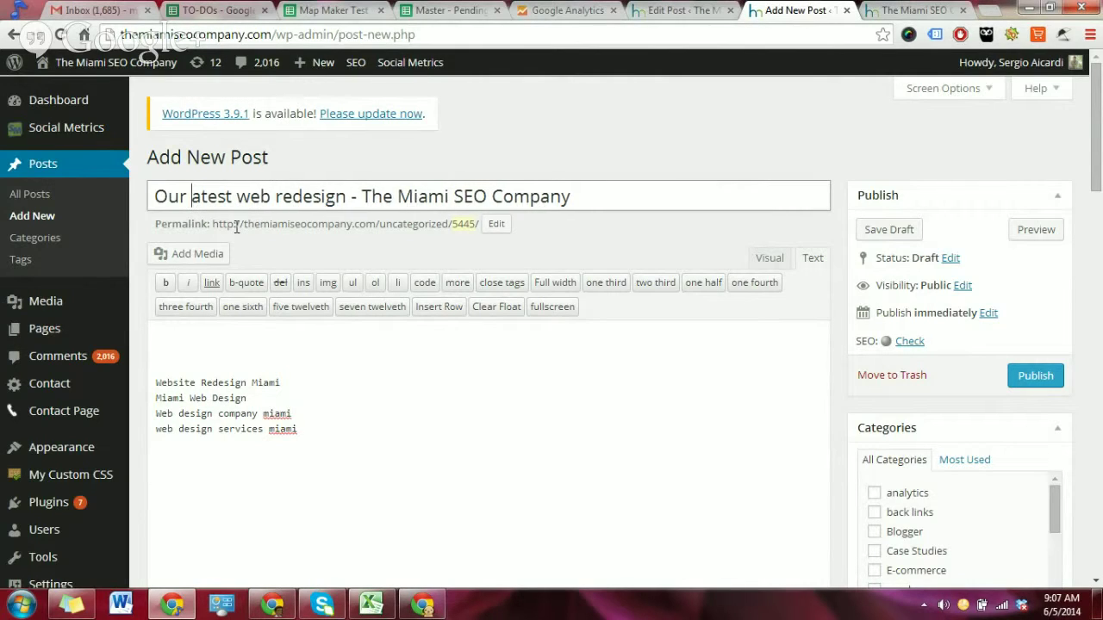
{"action": "type", "text": "L"}
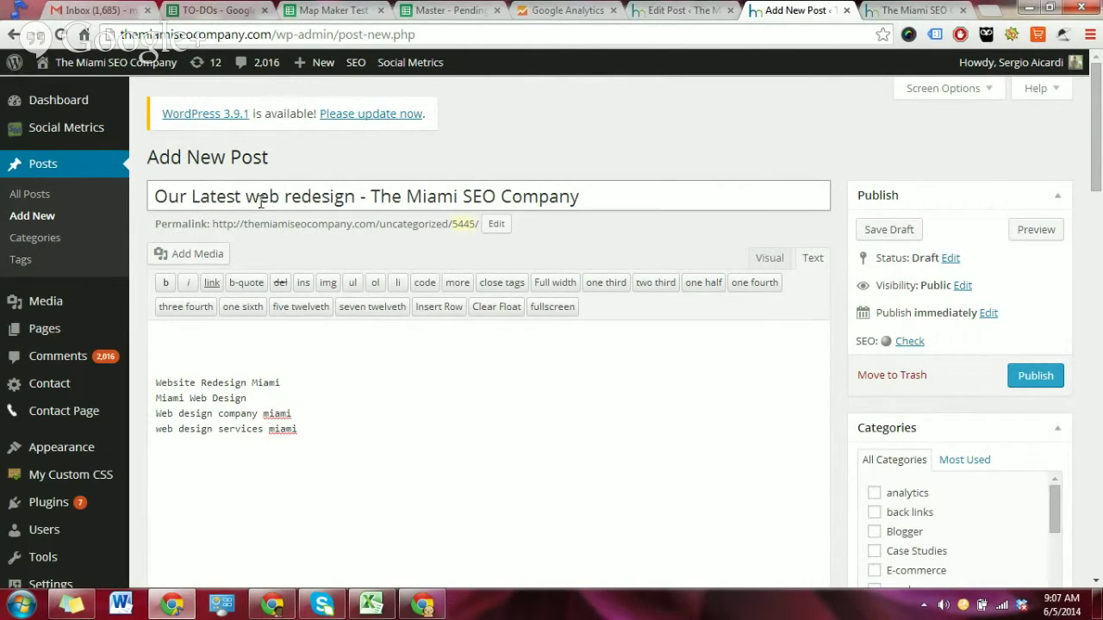
{"action": "left_click", "coordinate": [262, 201]}
{"action": "key", "text": "BackSpace"}
{"action": "type", "text": "W"}
{"action": "left_click", "coordinate": [296, 200]}
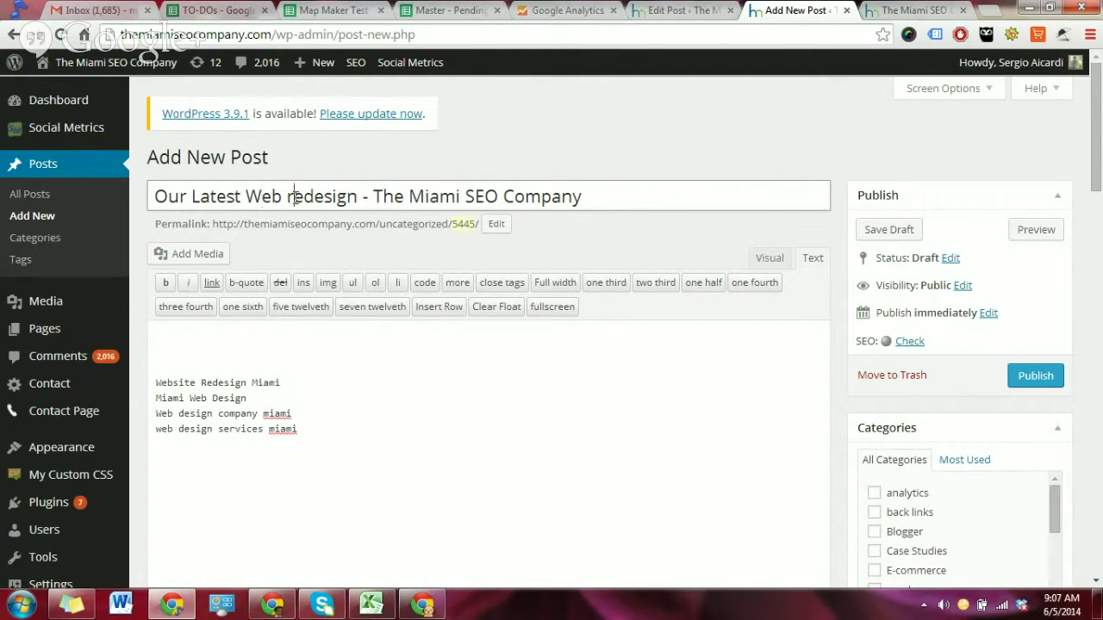
{"action": "key", "text": "BackSpace"}
{"action": "type", "text": "R"}
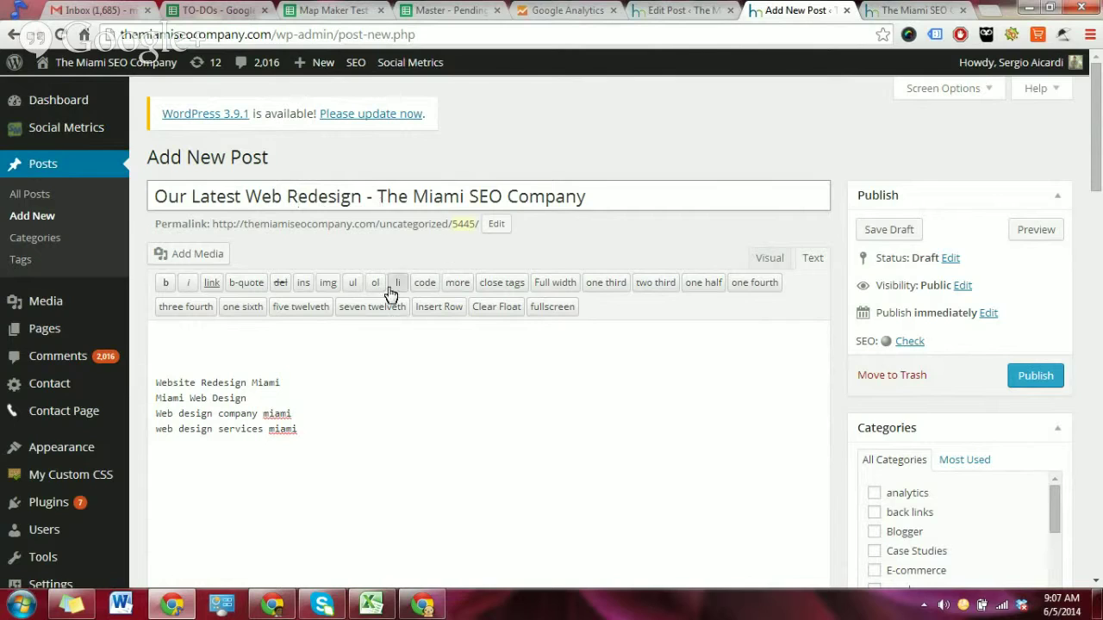
- Highlight the company name part of the title and place the text cursor on the body's first blank line
{"action": "left_click", "coordinate": [376, 396]}
{"action": "left_click", "coordinate": [210, 360]}
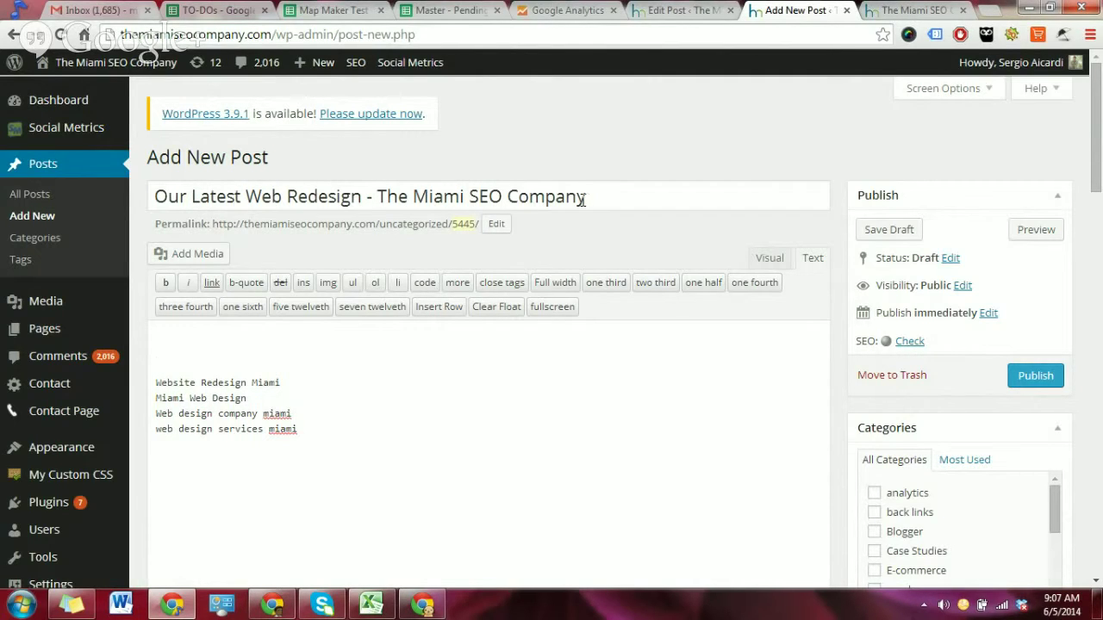
{"action": "left_click_drag", "start_coordinate": [595, 197], "coordinate": [372, 197]}
{"action": "left_click", "coordinate": [223, 332]}
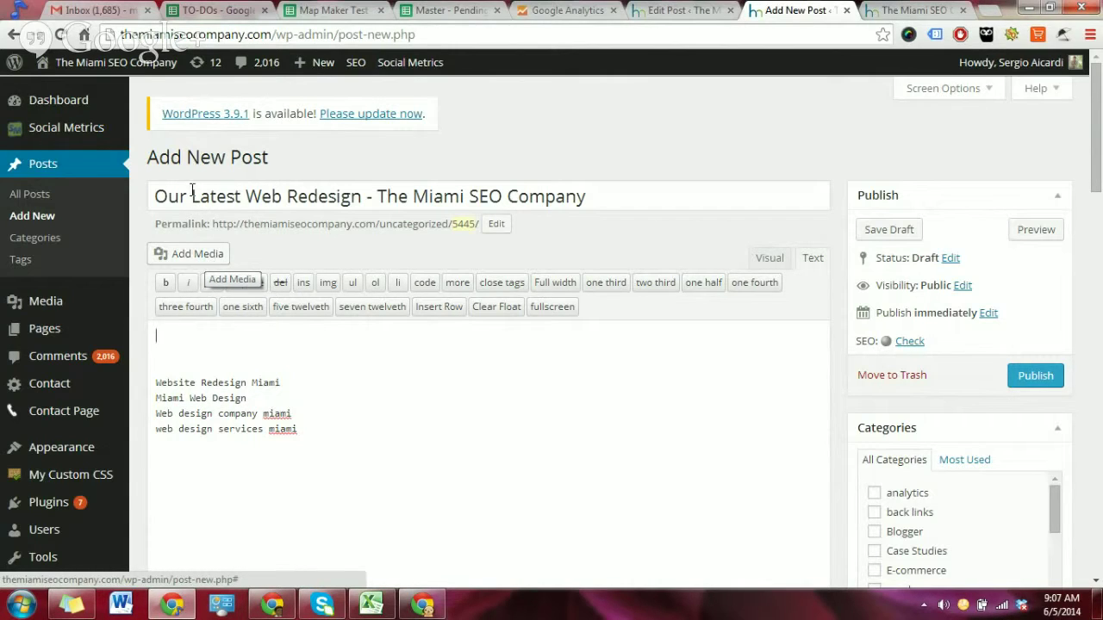
- Switch to The Miami SEO Company homepage and reduce the page zoom so the banner, consultation form and featured sites fit
{"action": "left_click", "coordinate": [878, 8]}
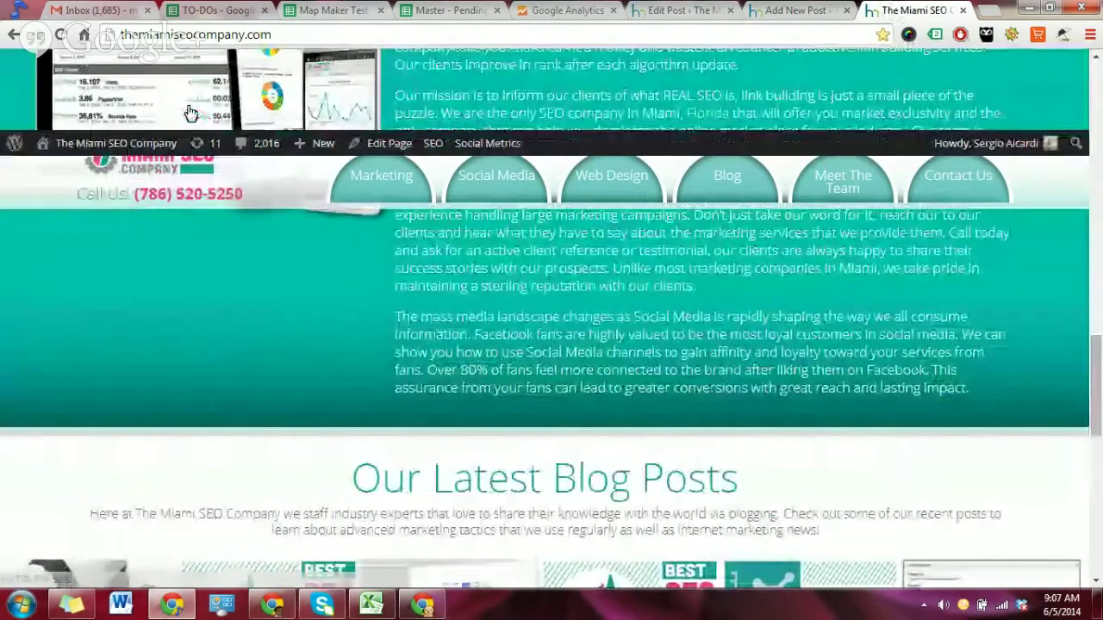
{"action": "key", "text": "ctrl+minus"}
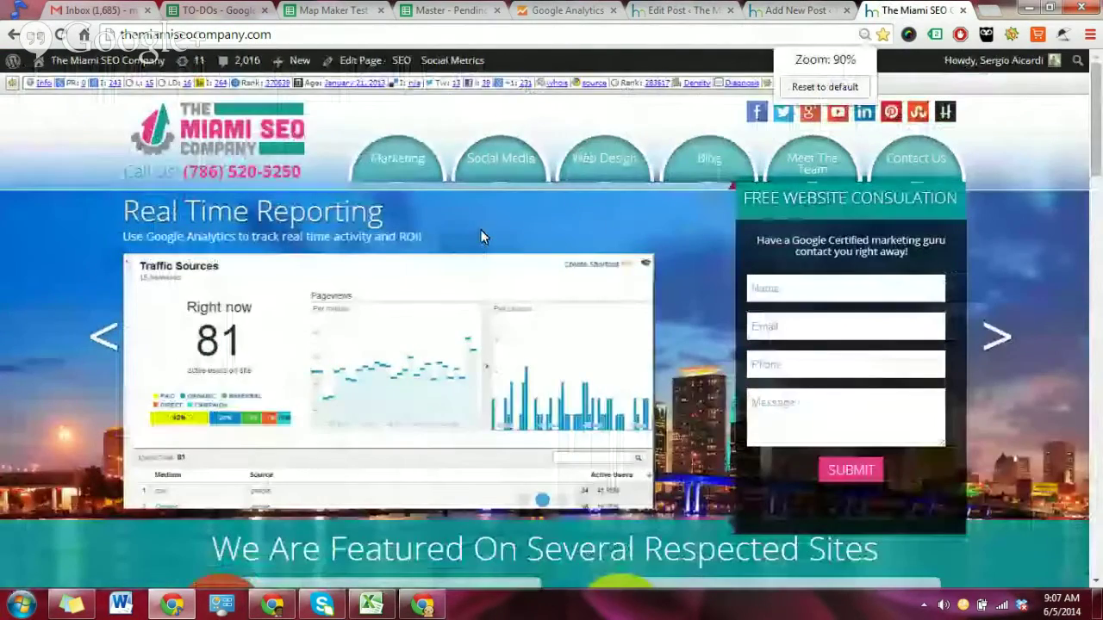
{"action": "key", "text": "ctrl+minus"}
{"action": "key", "text": "ctrl+minus"}
{"action": "key", "text": "ctrl+minus"}
{"action": "key", "text": "ctrl+minus"}
{"action": "key", "text": "ctrl+minus"}
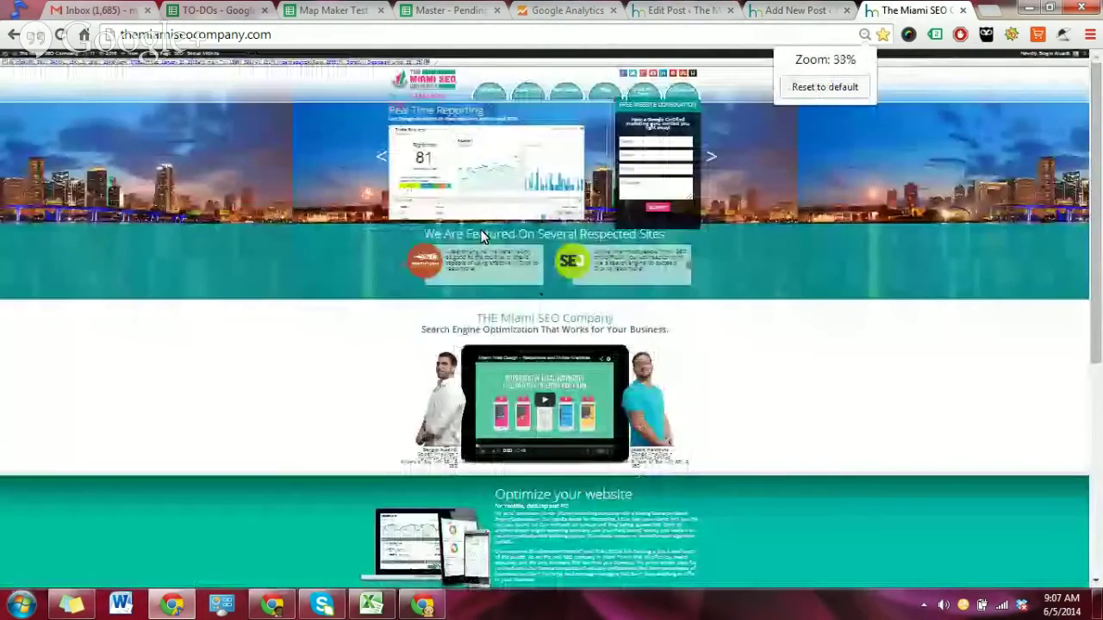
{"action": "key", "text": "ctrl+plus"}
{"action": "key", "text": "ctrl+plus"}
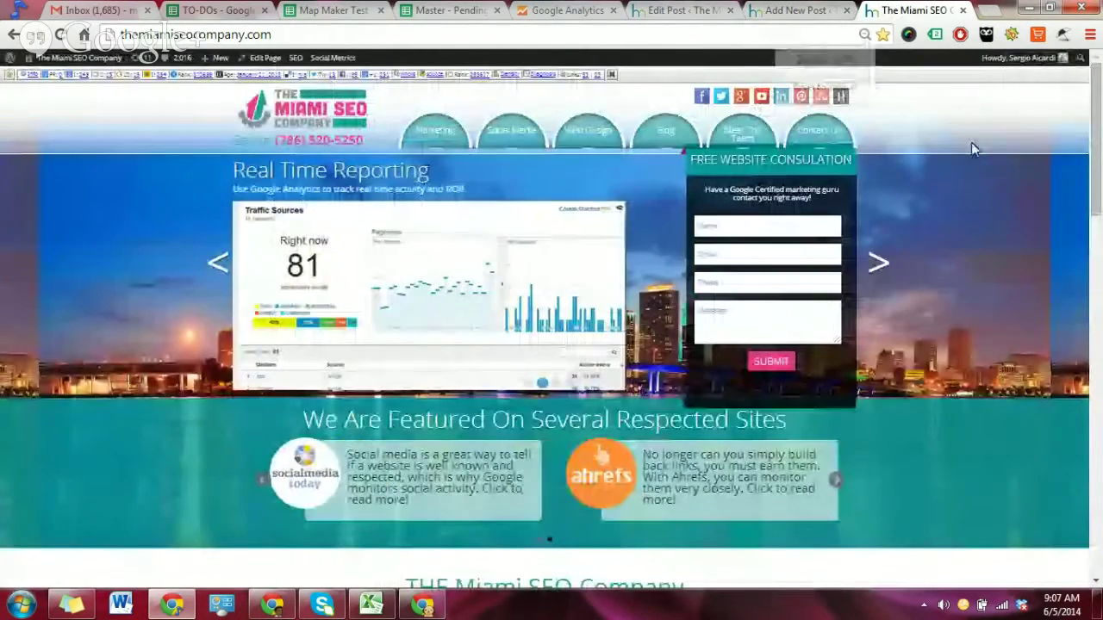
- Capture the visible part of the homepage as a screenshot and finish it without annotations
{"action": "left_click", "coordinate": [909, 36]}
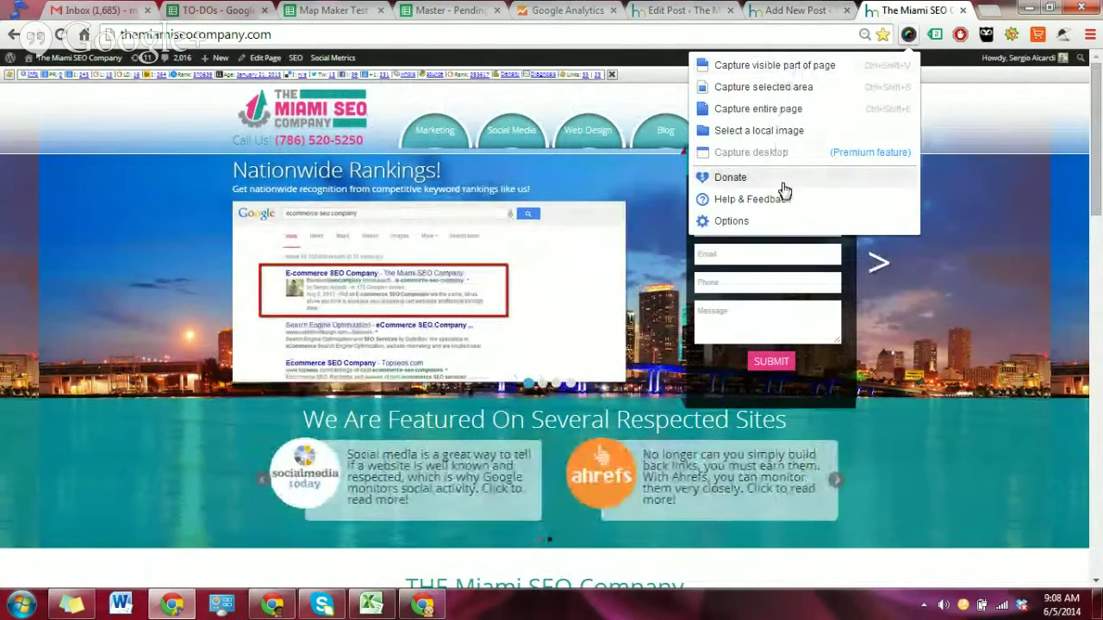
{"action": "left_click", "coordinate": [808, 73]}
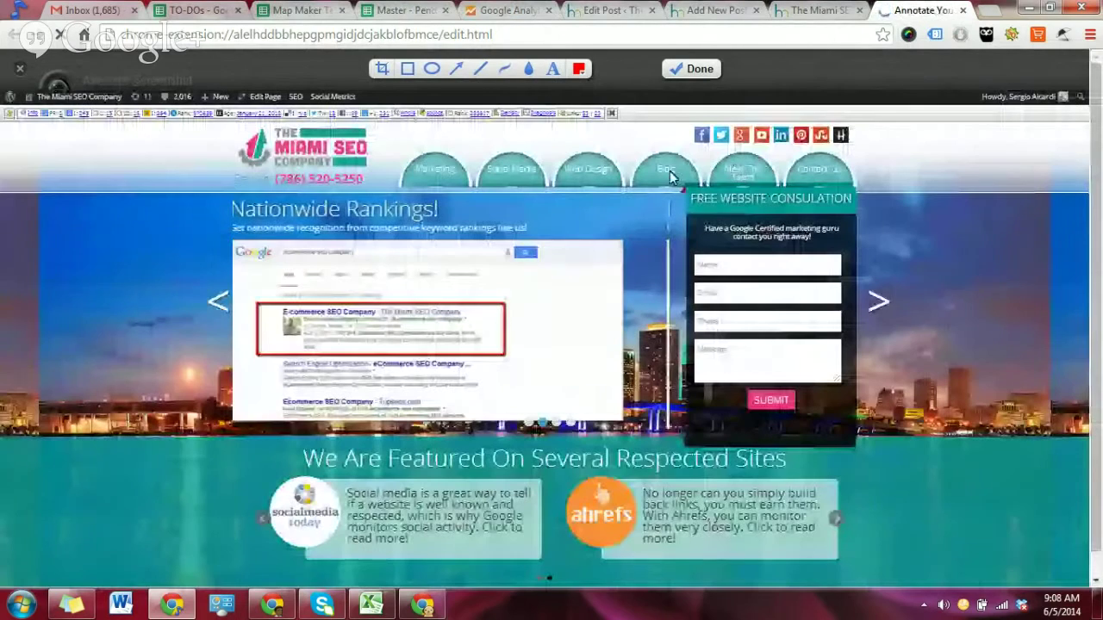
{"action": "left_click", "coordinate": [681, 68]}
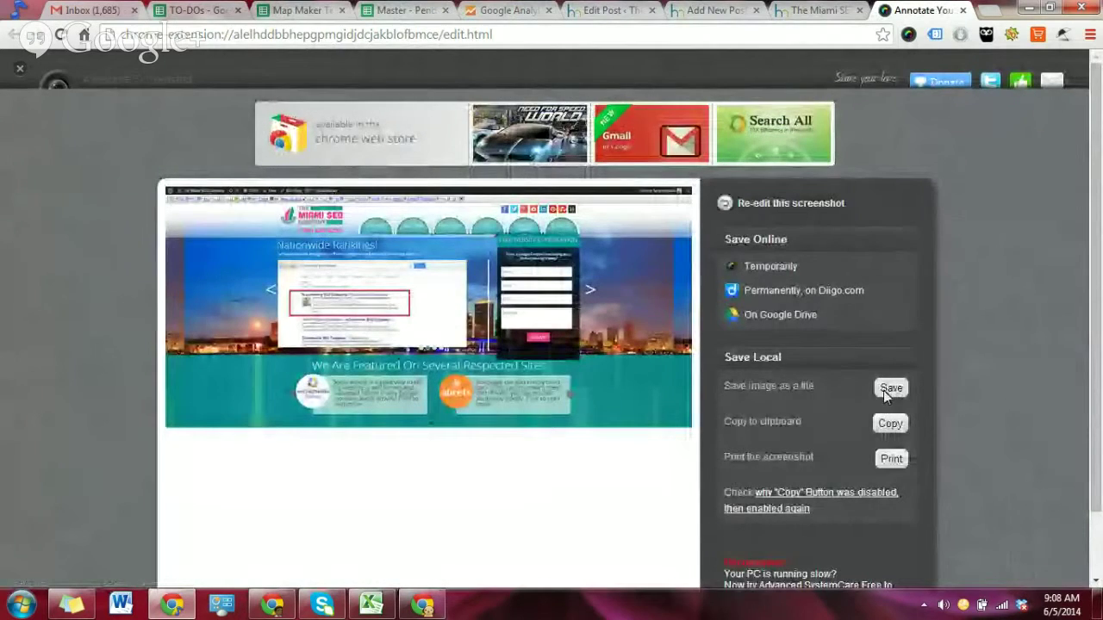
- Save the screenshot to the Desktop as a PNG image named "The Miami SEO Company Web Site Redesign"
{"action": "left_click", "coordinate": [887, 388]}
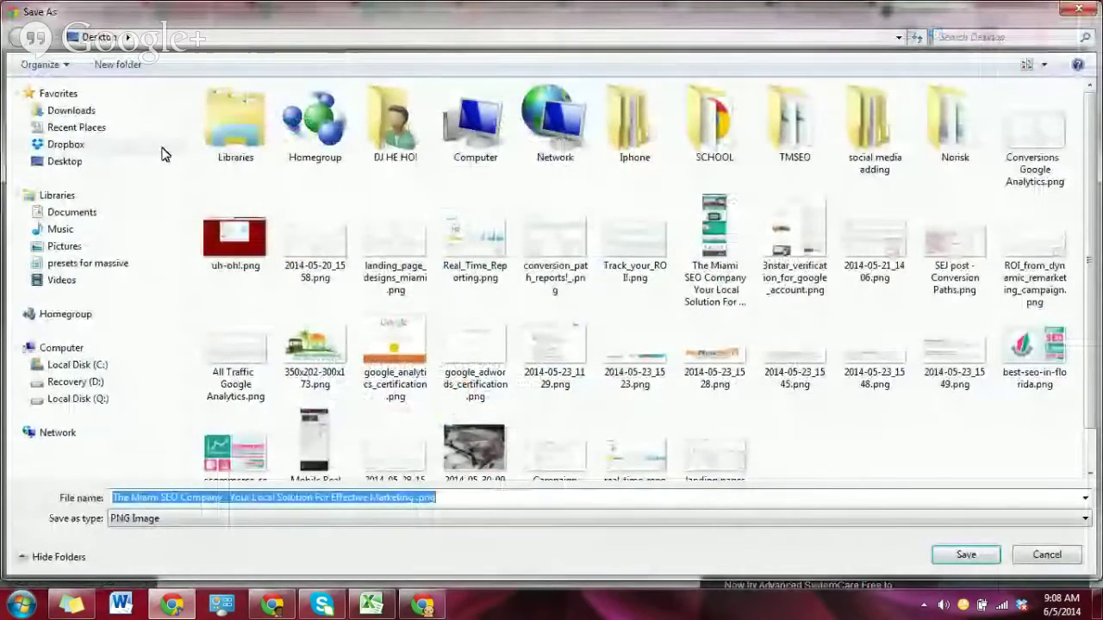
{"action": "left_click", "coordinate": [108, 162]}
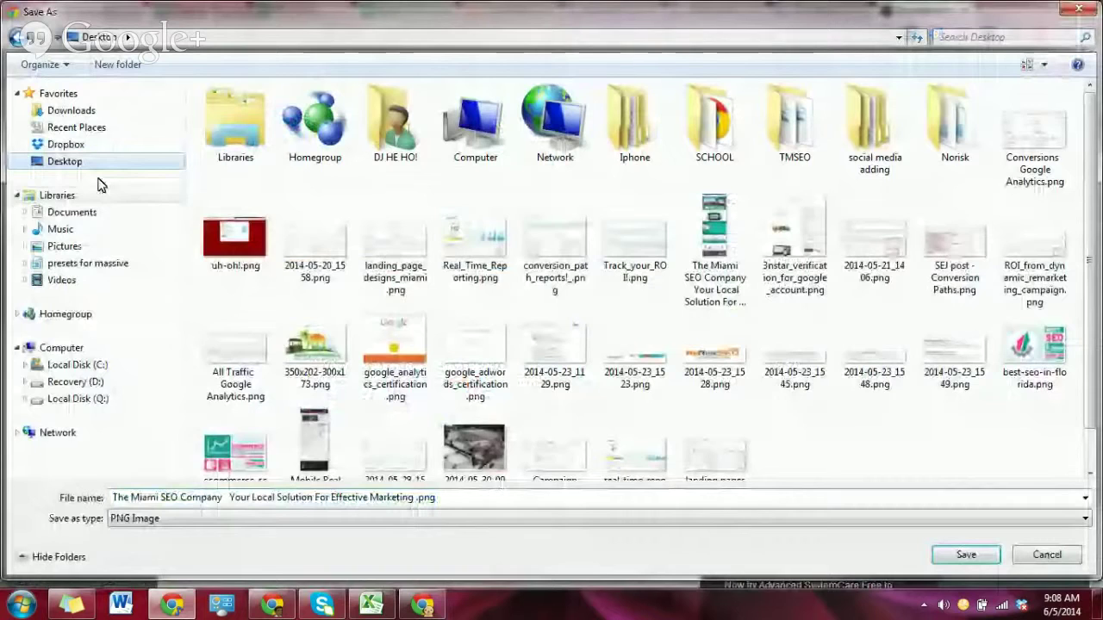
{"action": "left_click_drag", "start_coordinate": [113, 498], "coordinate": [434, 500]}
{"action": "type", "text": "Mioami"}
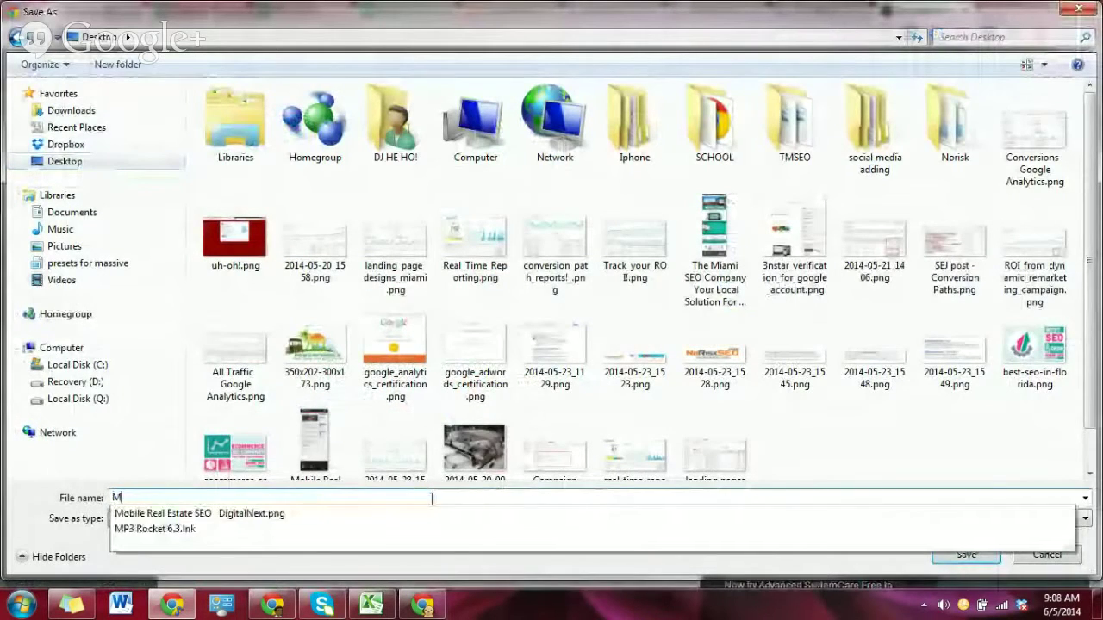
{"action": "key", "text": "BackSpace"}
{"action": "key", "text": "BackSpace"}
{"action": "key", "text": "BackSpace"}
{"action": "key", "text": "BackSpace"}
{"action": "key", "text": "BackSpace"}
{"action": "key", "text": "BackSpace"}
{"action": "type", "text": "Th"}
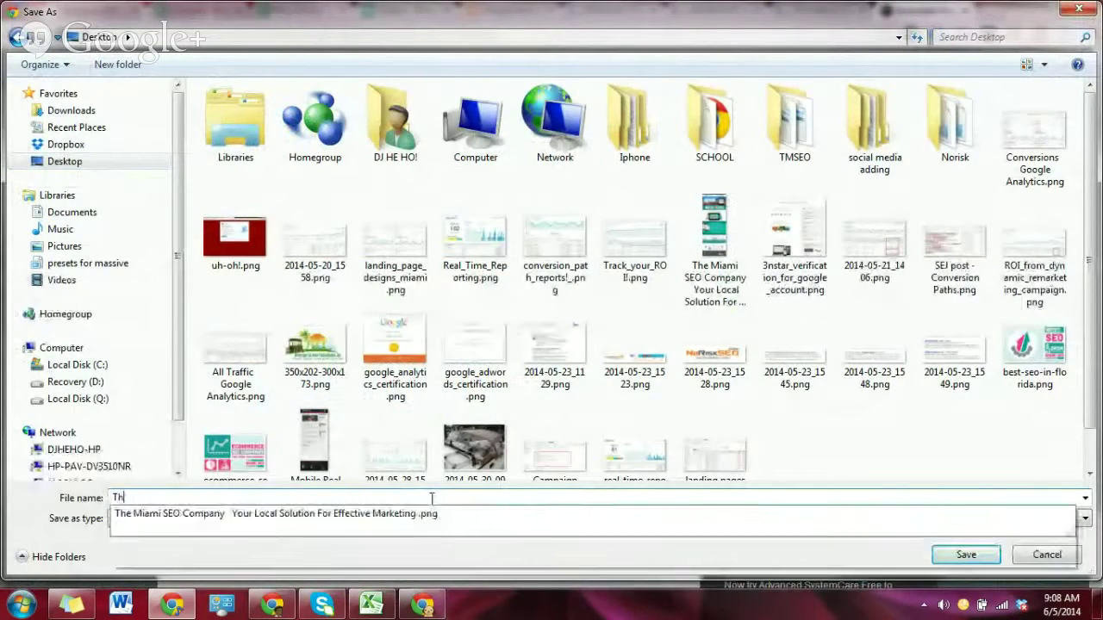
{"action": "type", "text": "e Miami SEO "}
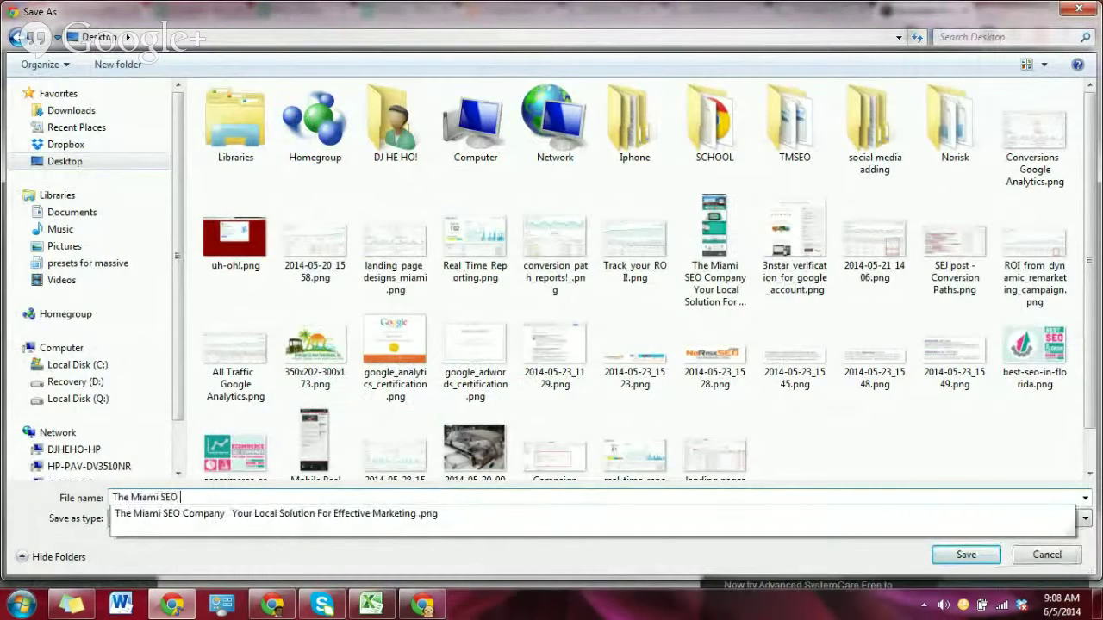
{"action": "type", "text": "Company Web S"}
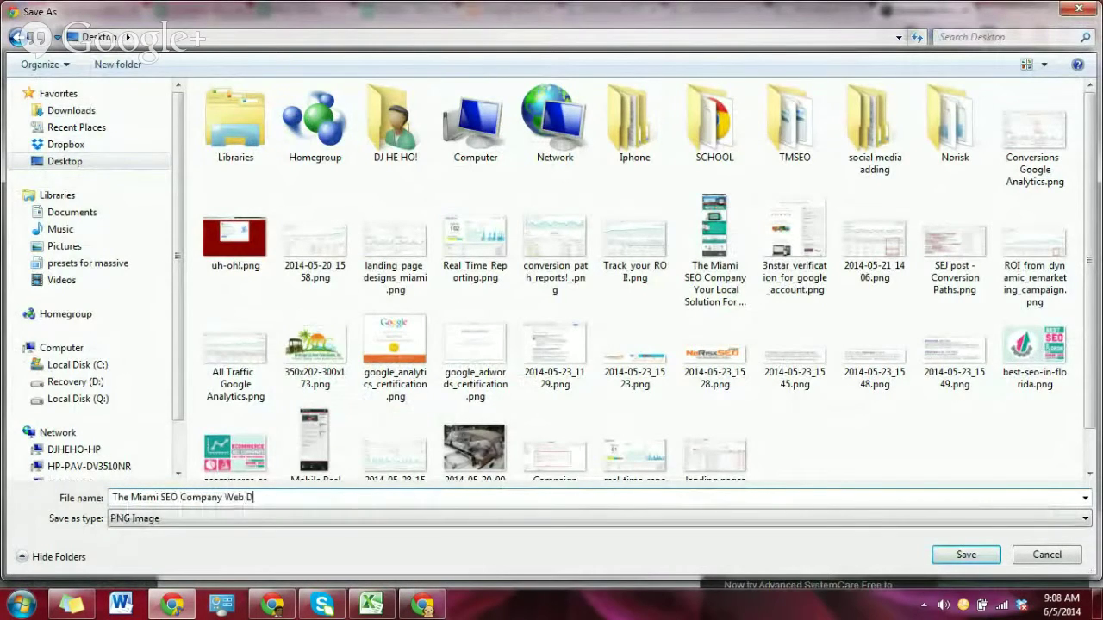
{"action": "type", "text": "ite Redesign"}
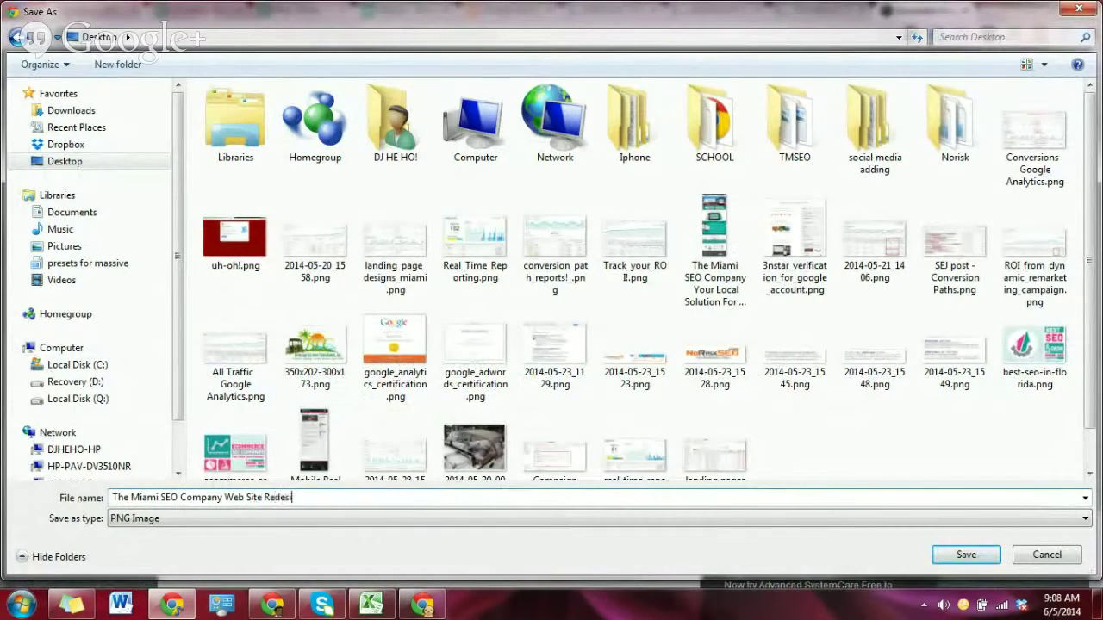
{"action": "left_click", "coordinate": [961, 555]}
{"action": "key", "text": "ctrl+c"}
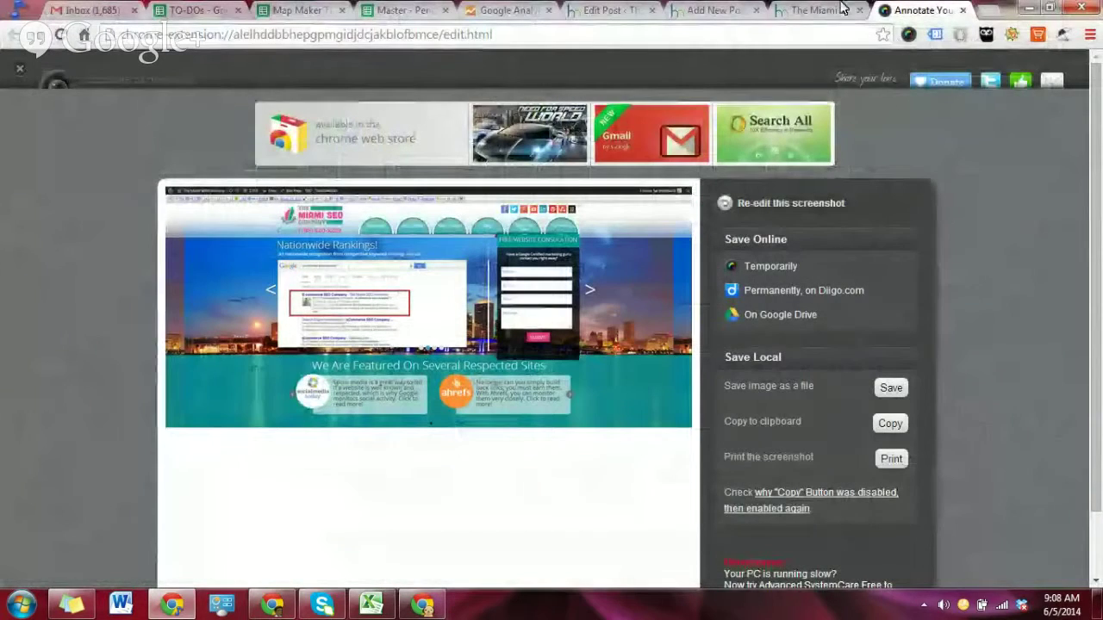
- Close the screenshot and homepage pages to return to the new post, and restore its page zoom to 100%
{"action": "left_click", "coordinate": [963, 9]}
{"action": "left_click", "coordinate": [859, 10]}
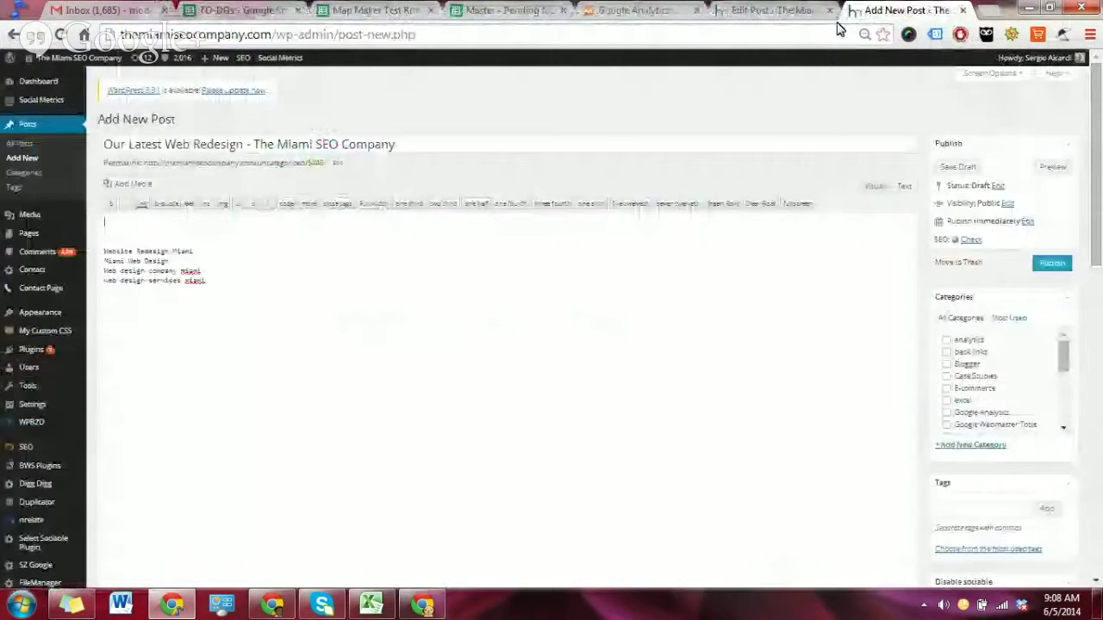
{"action": "key", "text": "ctrl+0"}
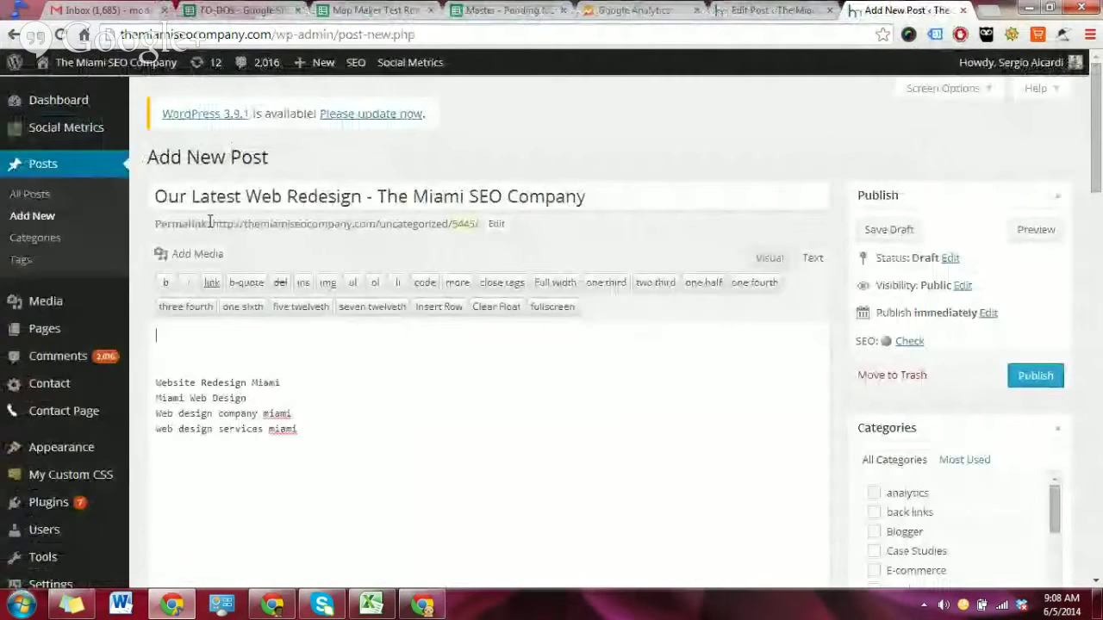
- Upload "The Miami SEO Company Web Site Redesign.png" from the Desktop to the post's media library
{"action": "left_click", "coordinate": [199, 253]}
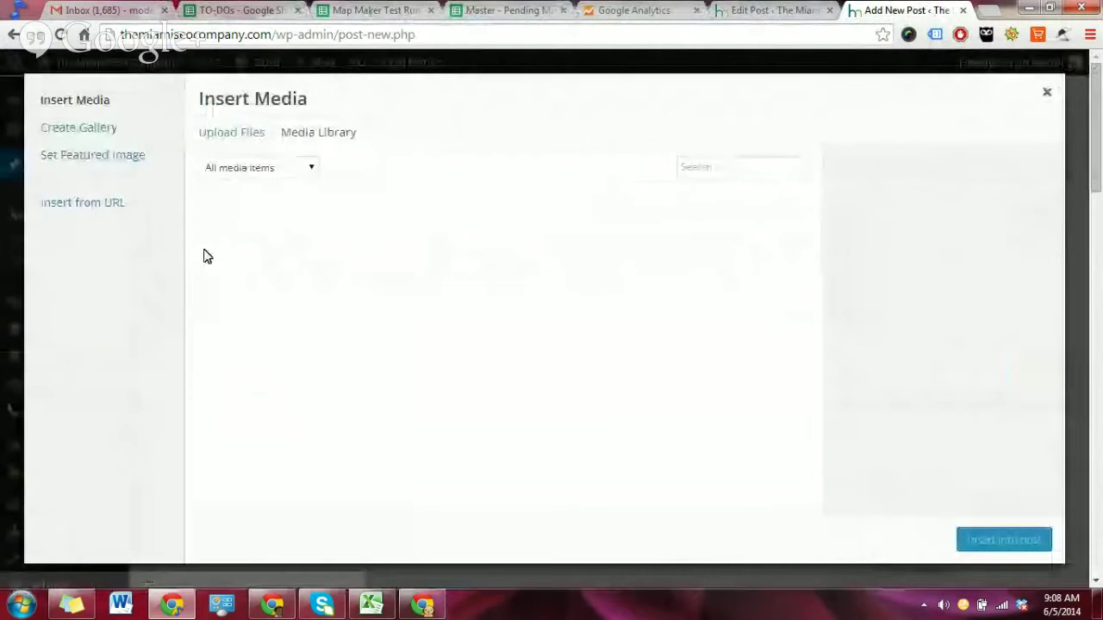
{"action": "left_click", "coordinate": [241, 142]}
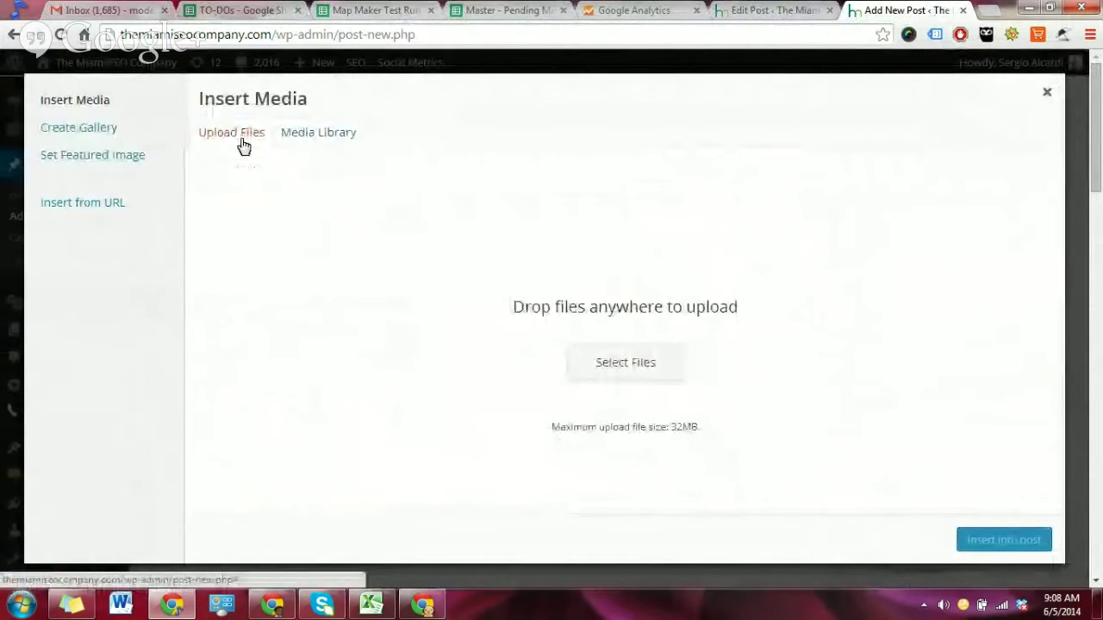
{"action": "left_click", "coordinate": [654, 371]}
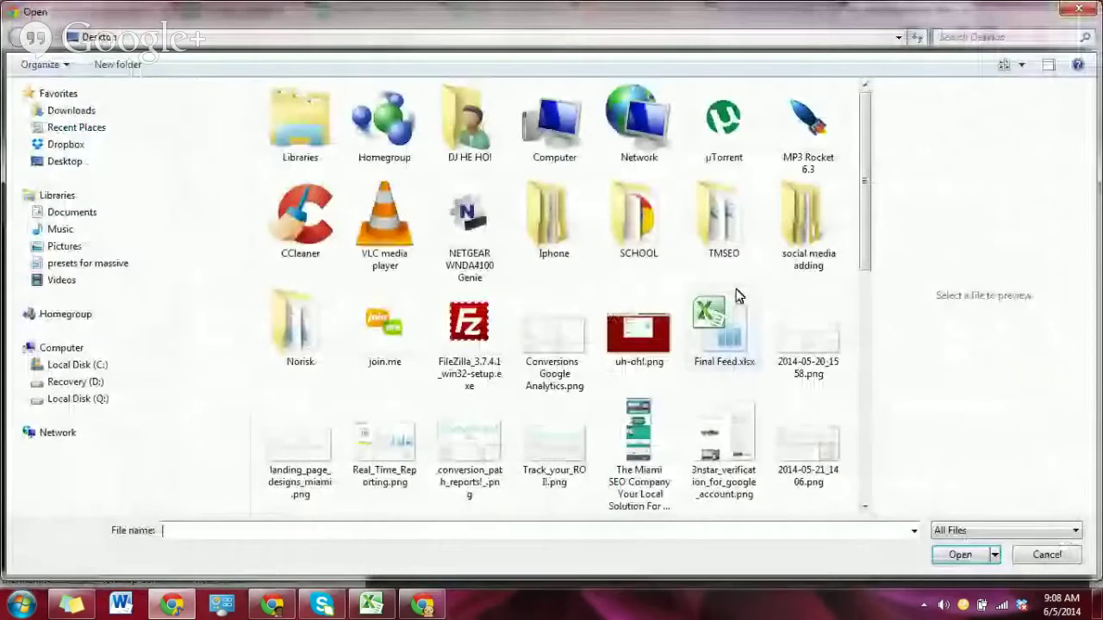
{"action": "left_click_drag", "start_coordinate": [865, 172], "coordinate": [858, 423]}
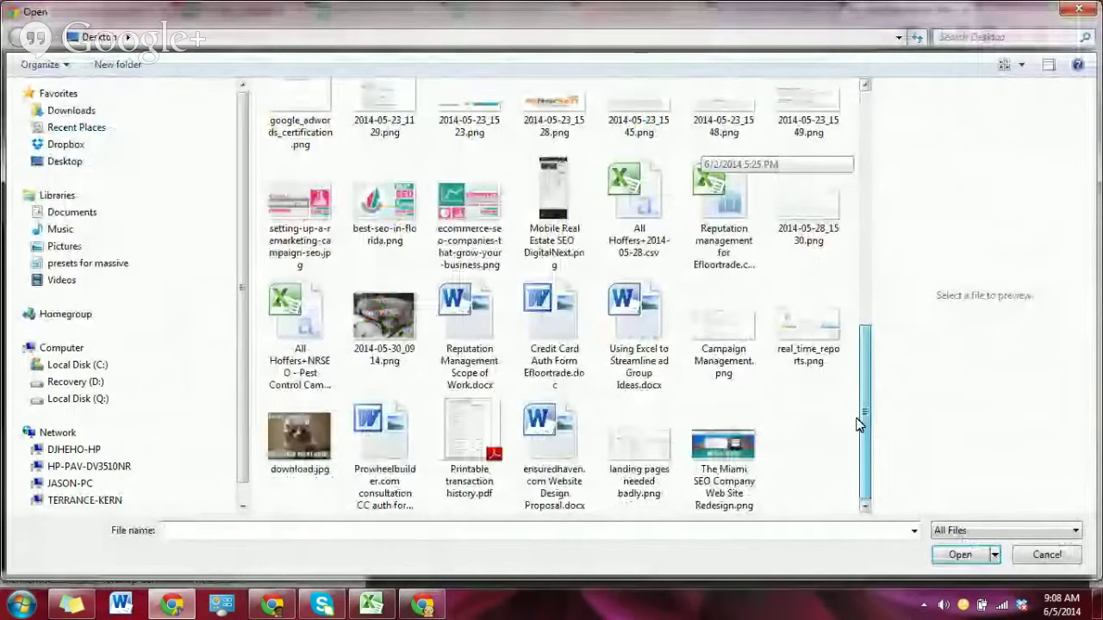
{"action": "left_click", "coordinate": [724, 452]}
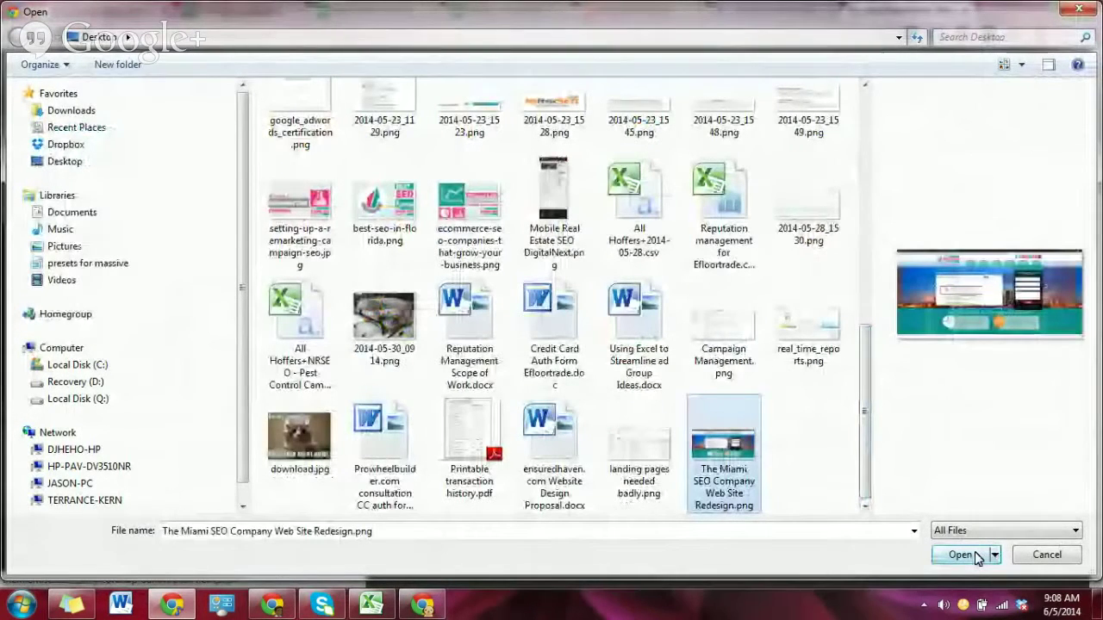
{"action": "left_click", "coordinate": [976, 554]}
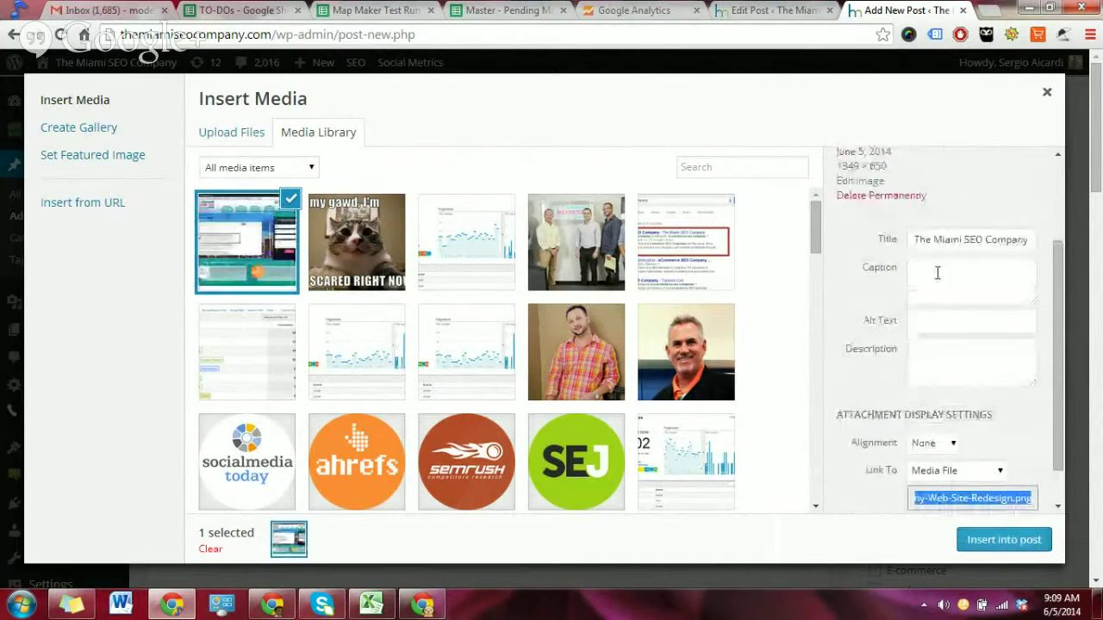
- Fill the uploaded image's alt text with its title, "The Miami SEO Company Web Site Redesign"
{"action": "left_click", "coordinate": [947, 244]}
{"action": "triple_click", "coordinate": [947, 244]}
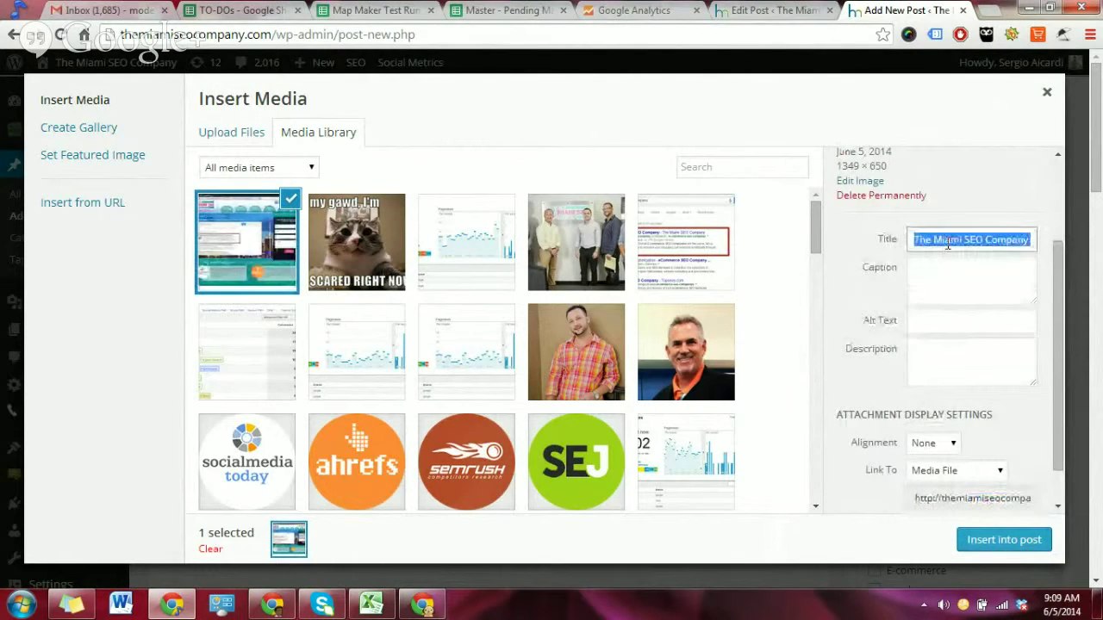
{"action": "left_click", "coordinate": [929, 320]}
{"action": "key", "text": "ctrl+v"}
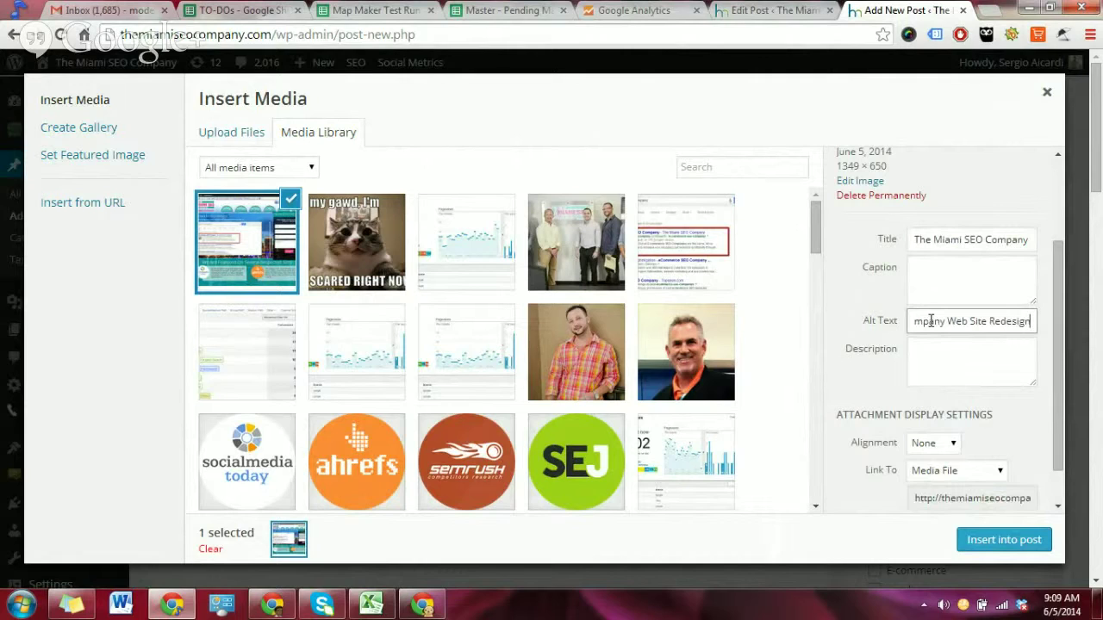
- Copy the uploaded image's full title to the clipboard
{"action": "left_click", "coordinate": [941, 243]}
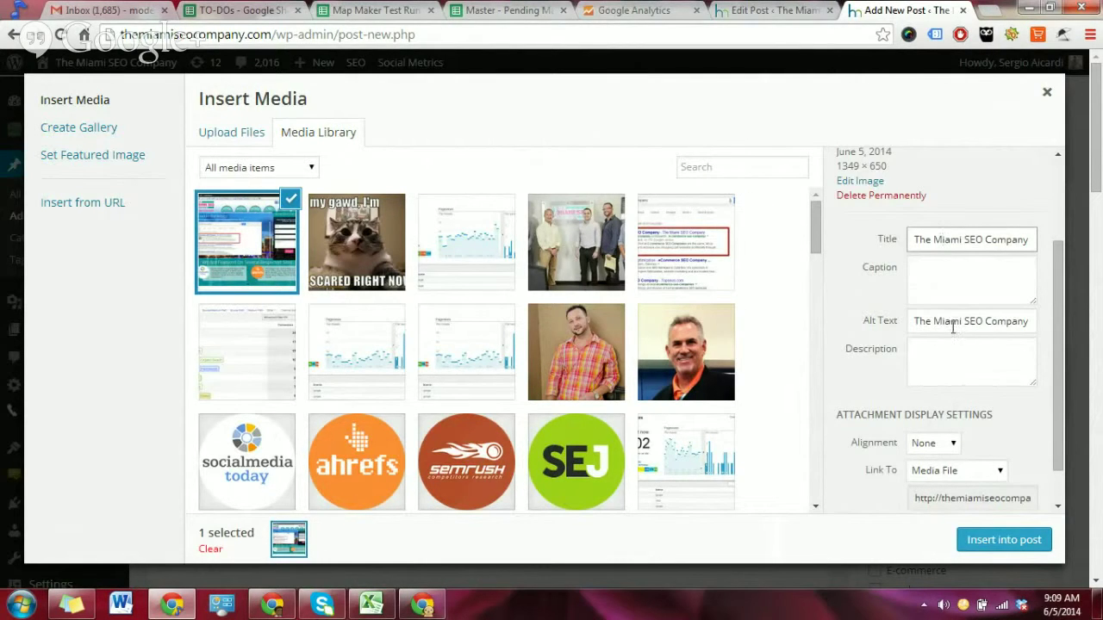
{"action": "right_click", "coordinate": [946, 241]}
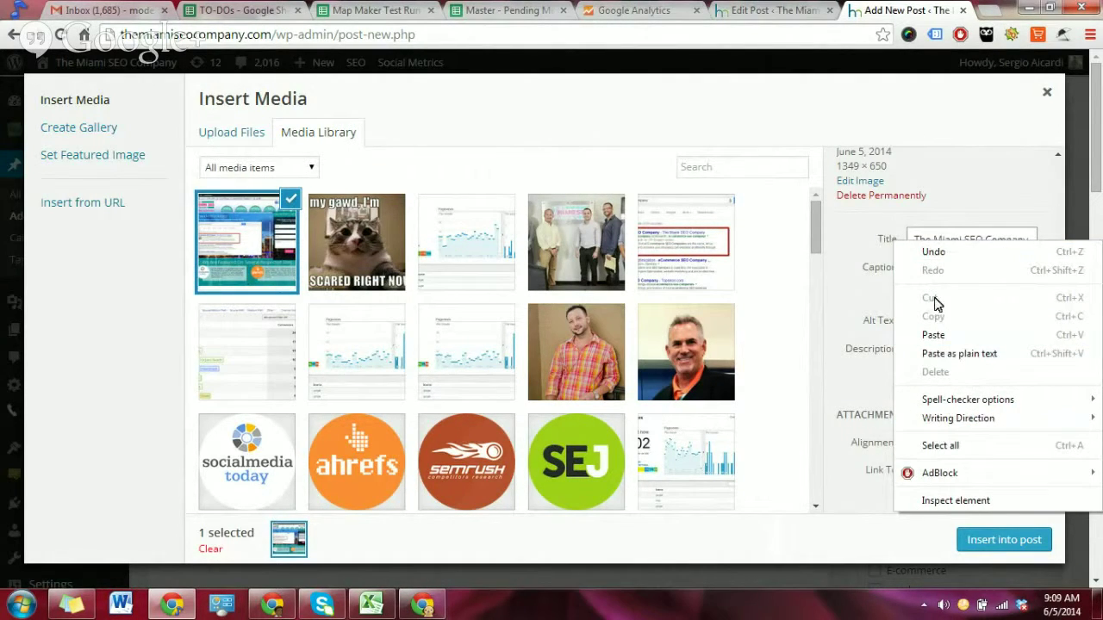
{"action": "left_click", "coordinate": [866, 311]}
{"action": "left_click", "coordinate": [950, 240]}
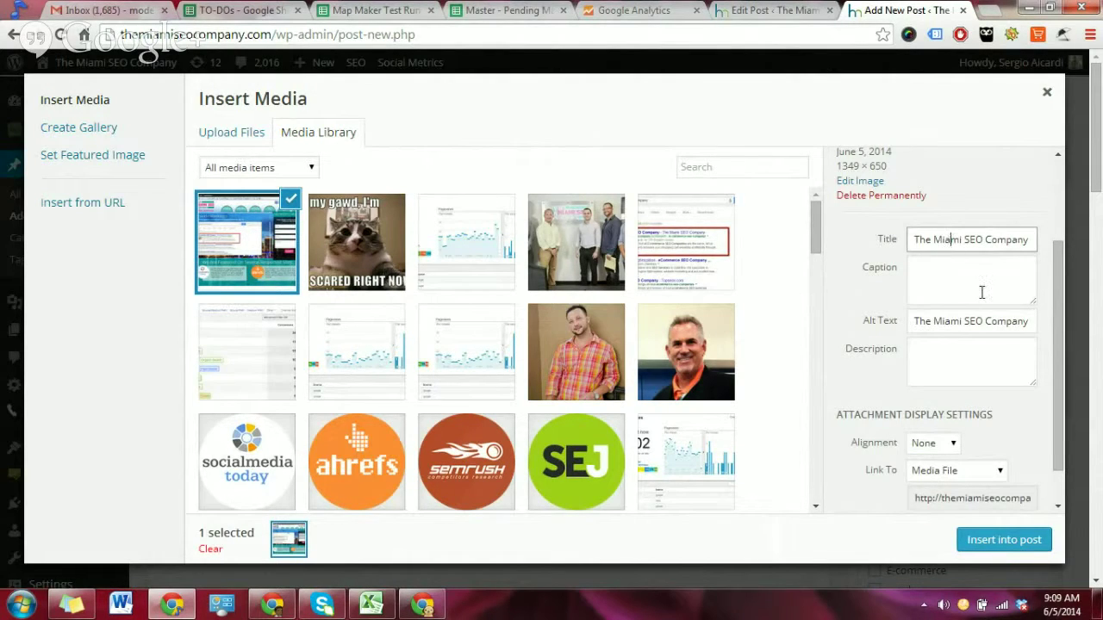
{"action": "key", "text": "ctrl+a"}
{"action": "right_click", "coordinate": [970, 241]}
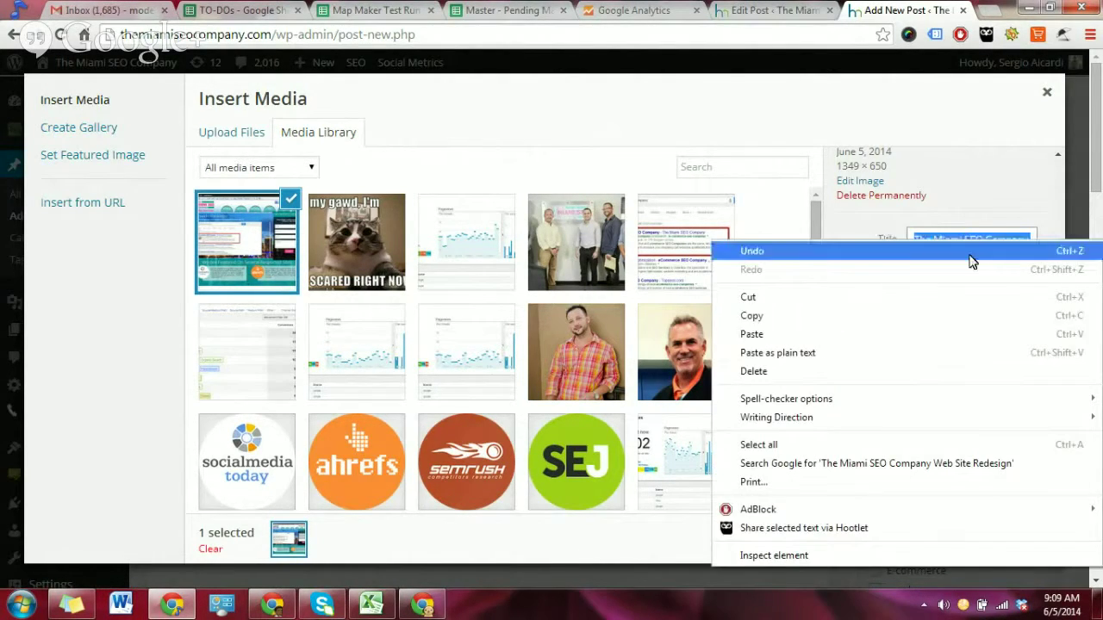
{"action": "left_click", "coordinate": [758, 313]}
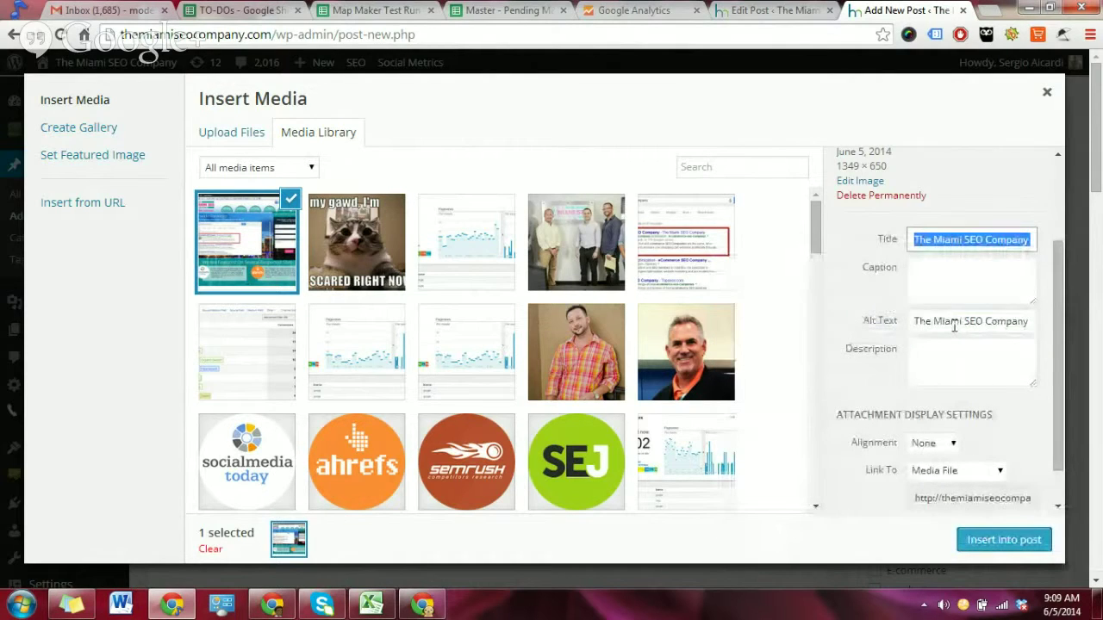
{"action": "right_click", "coordinate": [956, 325]}
{"action": "left_click", "coordinate": [876, 231]}
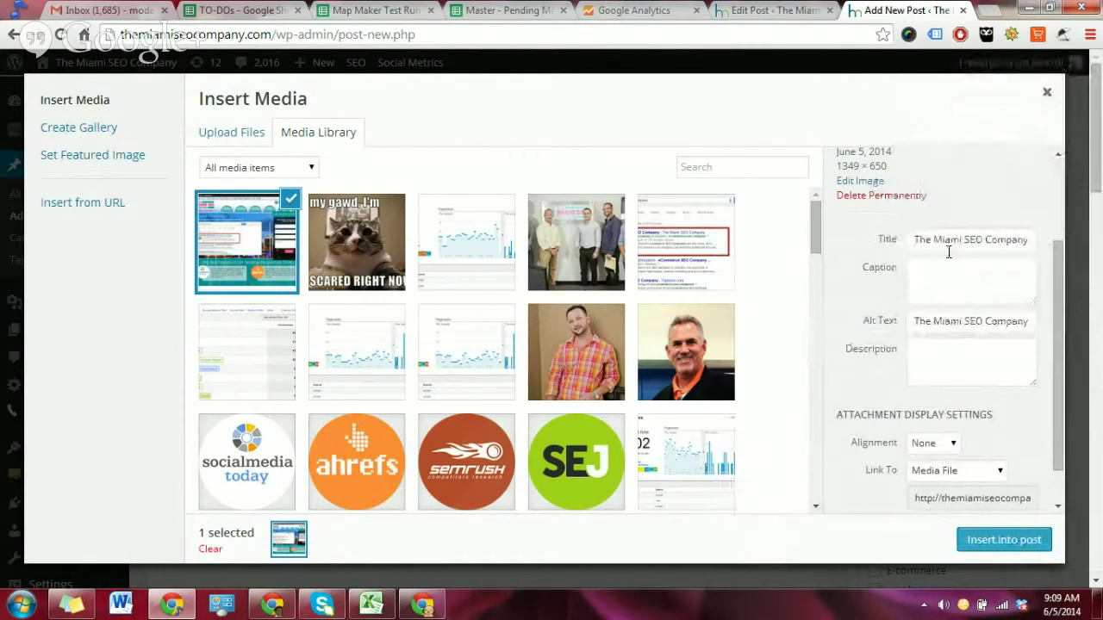
- Replace the whole alt text of the uploaded image with a copy of its full title
{"action": "left_click", "coordinate": [952, 240]}
{"action": "key", "text": "ctrl+a"}
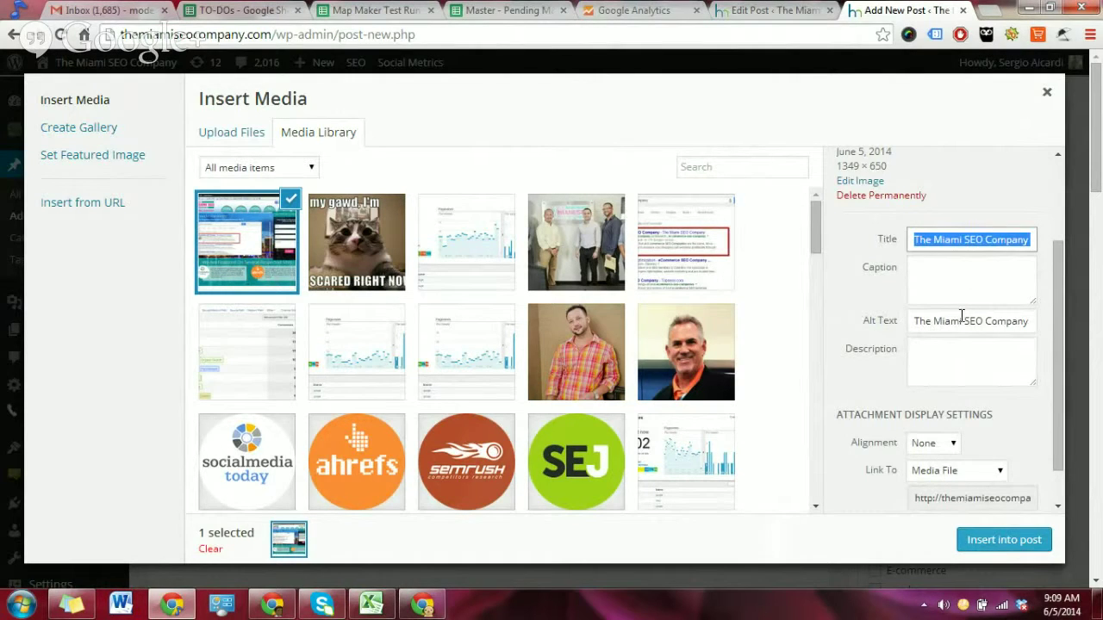
{"action": "left_click", "coordinate": [961, 317]}
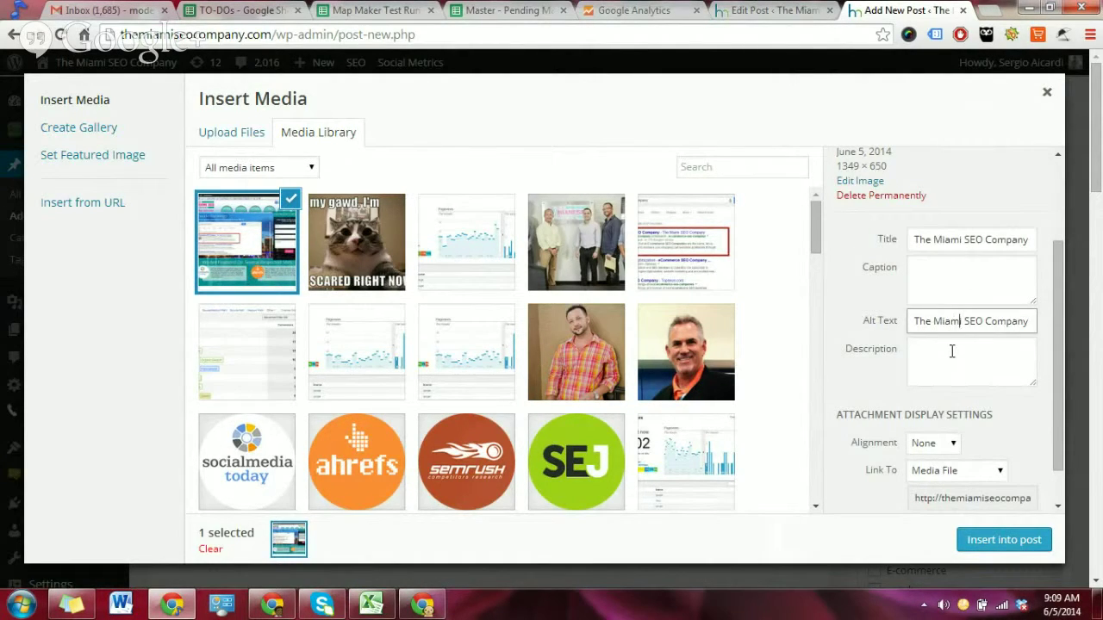
{"action": "key", "text": "ctrl+a"}
{"action": "key", "text": "ctrl+v"}
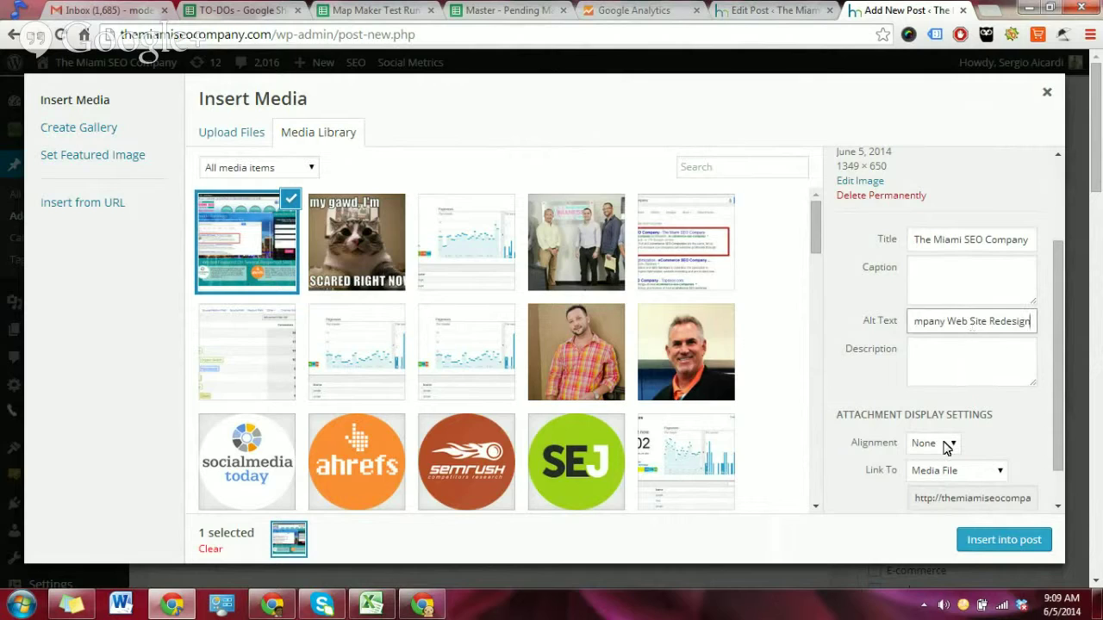
- Insert the screenshot into the post at Large size, 1024 × 493, linked to its media file, and show the post in the visual editor
{"action": "scroll", "coordinate": [915, 446], "scroll_direction": "down", "scroll_amount": 1}
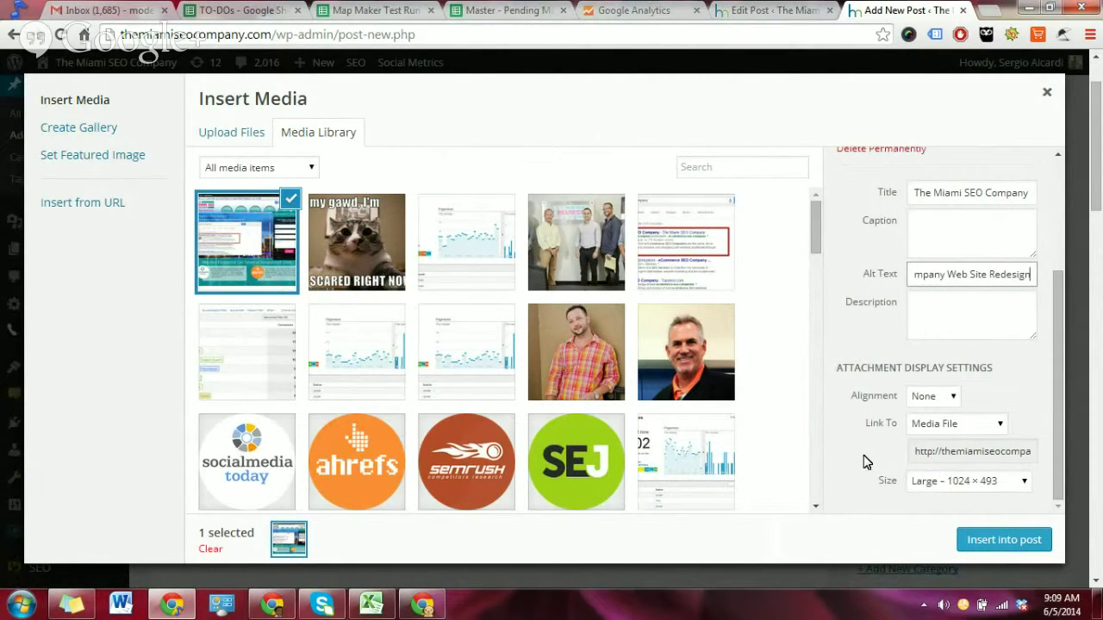
{"action": "scroll", "coordinate": [900, 384], "scroll_direction": "up", "scroll_amount": 3}
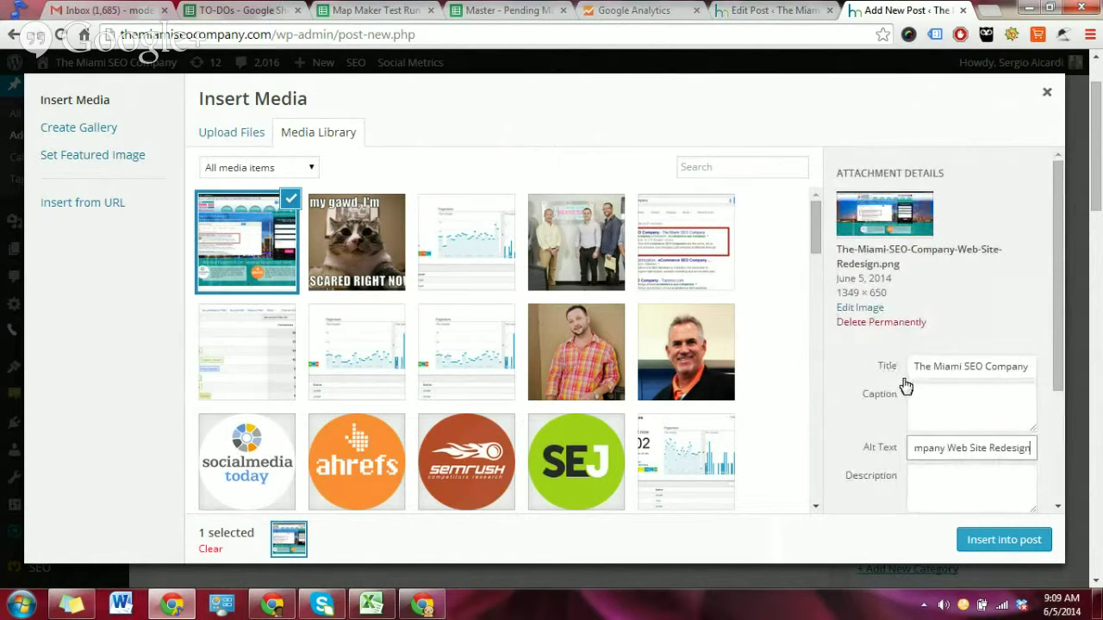
{"action": "left_click", "coordinate": [997, 543]}
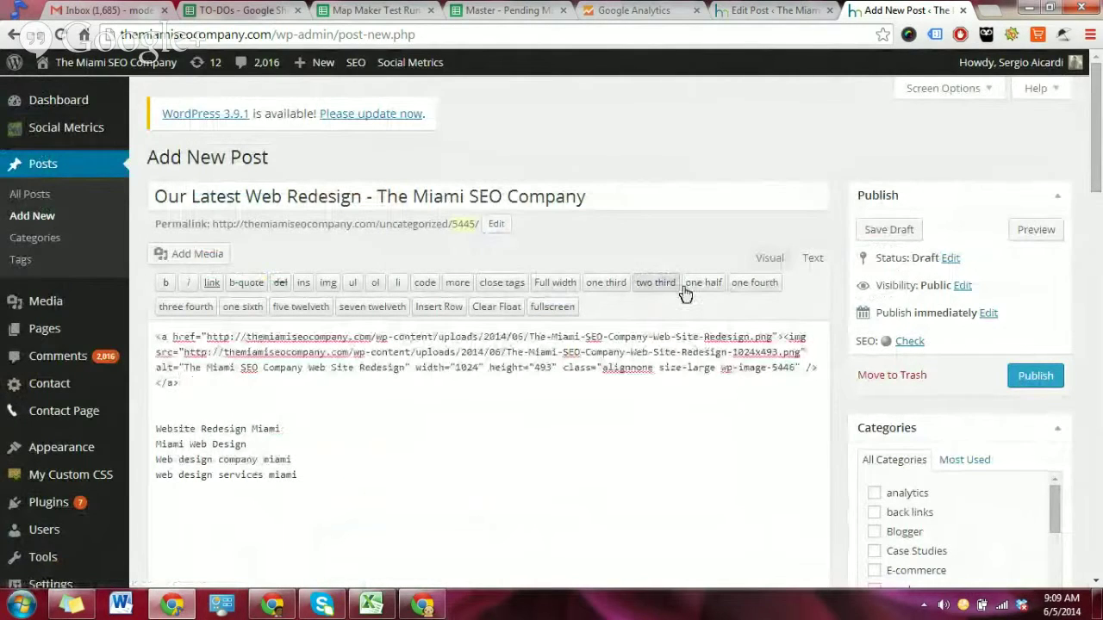
{"action": "left_click", "coordinate": [771, 259]}
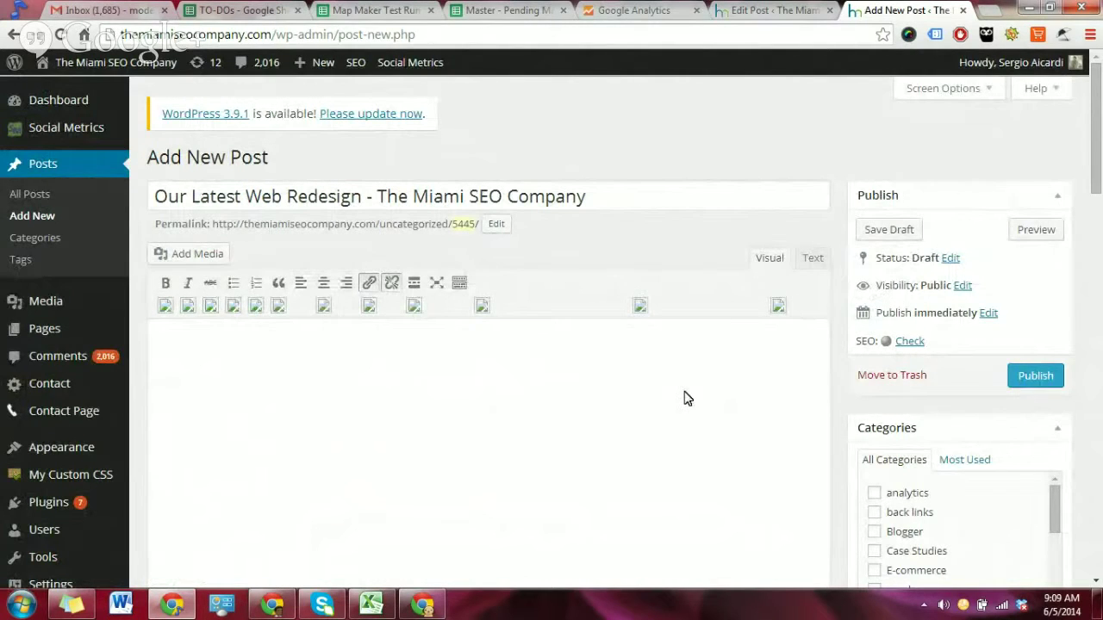
{"action": "scroll", "coordinate": [687, 398], "scroll_direction": "down", "scroll_amount": 3}
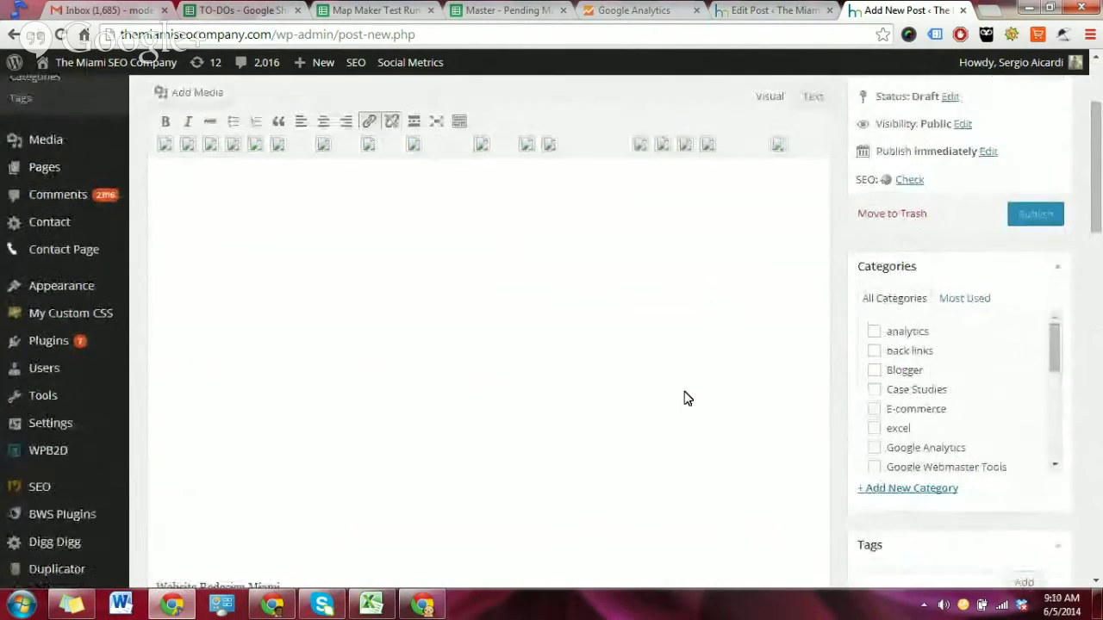
{"action": "scroll", "coordinate": [686, 398], "scroll_direction": "up", "scroll_amount": 3}
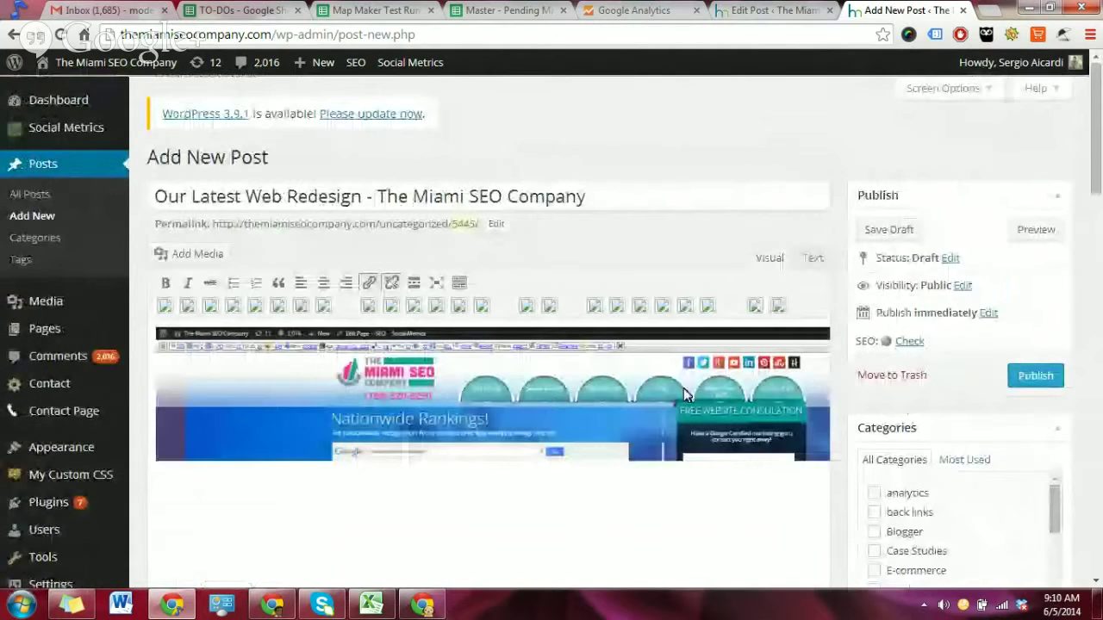
- Close the Google Analytics page and the "Master" spreadsheet
{"action": "left_click", "coordinate": [697, 10]}
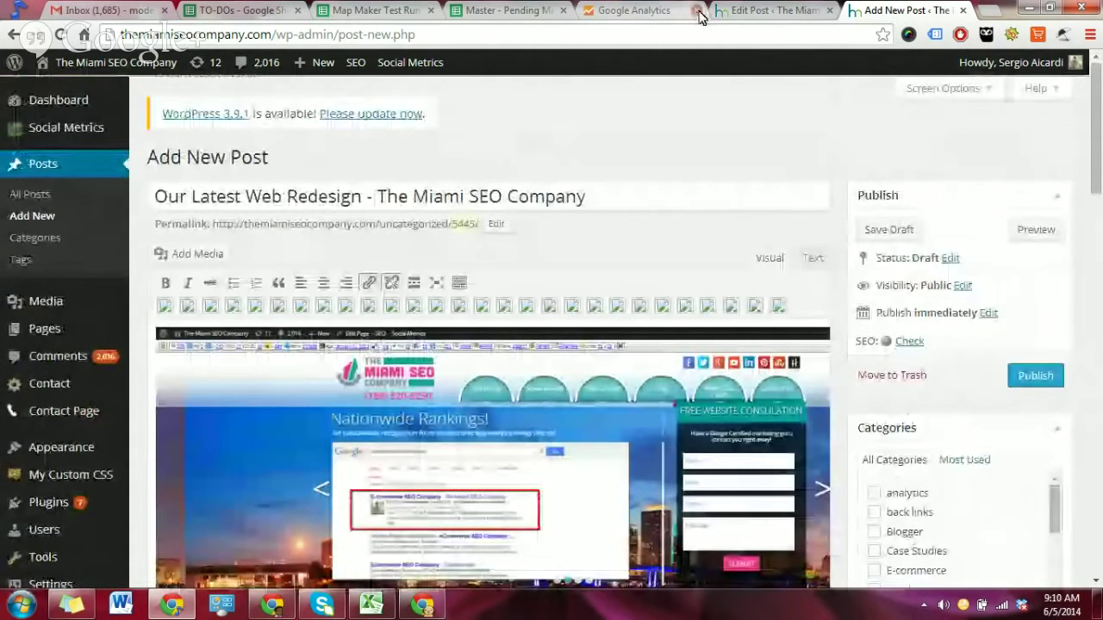
{"action": "middle_click", "coordinate": [540, 12]}
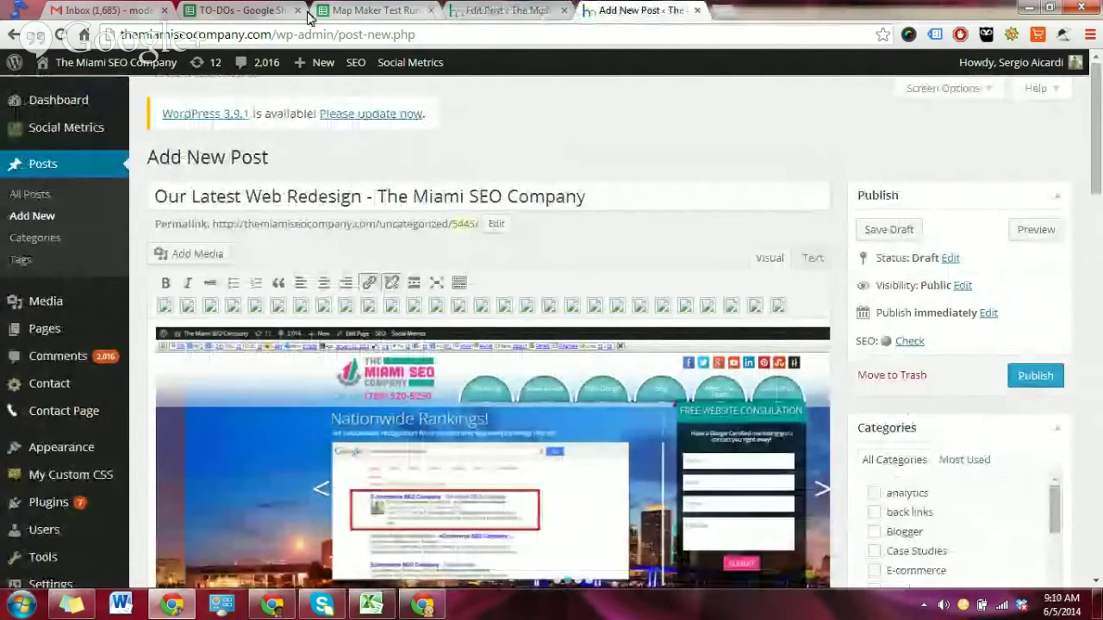
- Close the "Map Maker Test Run" and "TO-DOs" spreadsheets
{"action": "left_click", "coordinate": [431, 11]}
{"action": "left_click", "coordinate": [298, 10]}
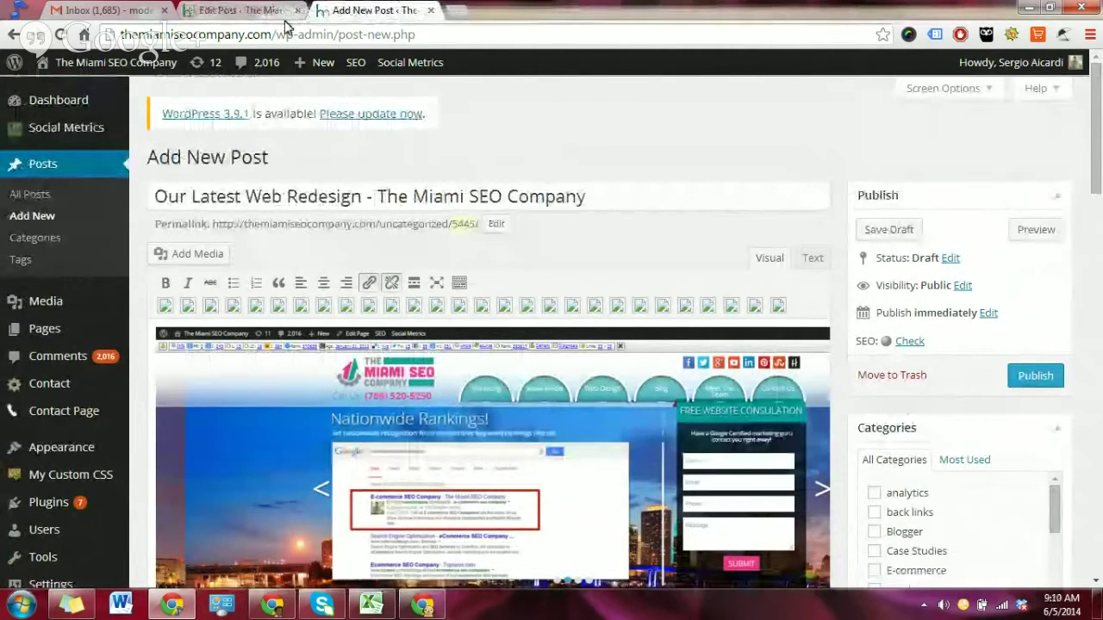
- Open the edit settings of the homepage screenshot inserted in the post
{"action": "scroll", "coordinate": [573, 250], "scroll_direction": "down", "scroll_amount": 1}
{"action": "scroll", "coordinate": [574, 256], "scroll_direction": "down", "scroll_amount": 1}
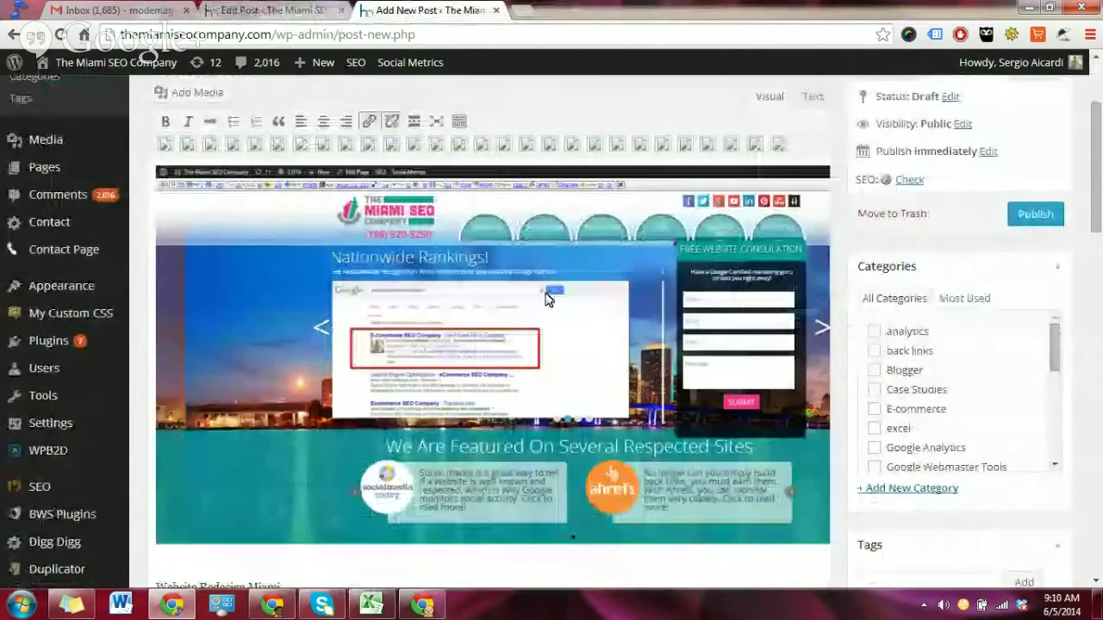
{"action": "left_click", "coordinate": [516, 300]}
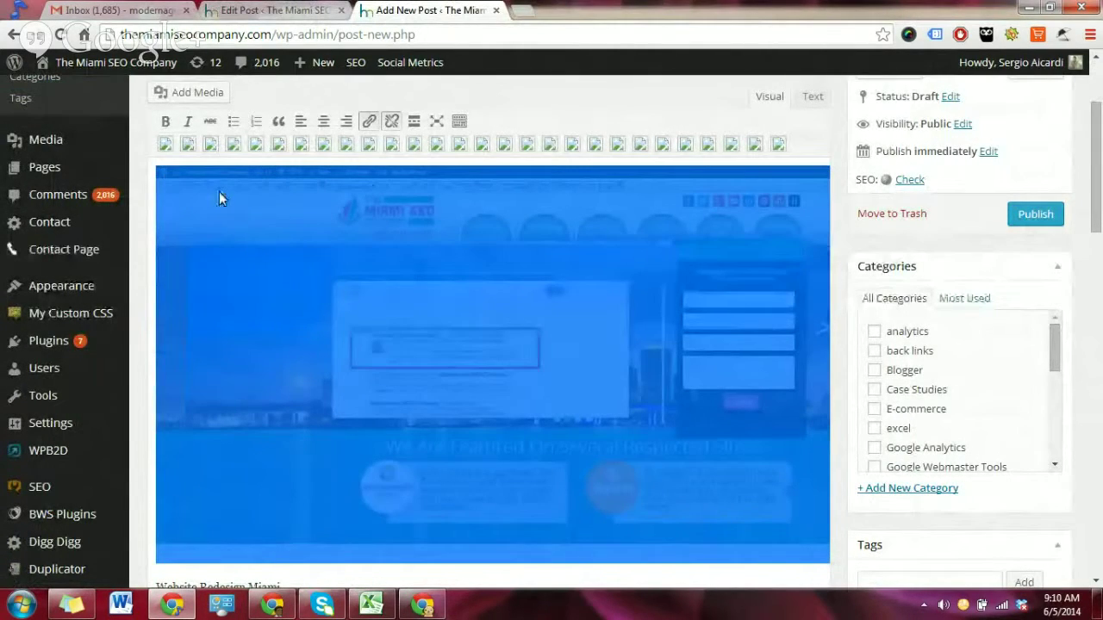
{"action": "left_click", "coordinate": [182, 188]}
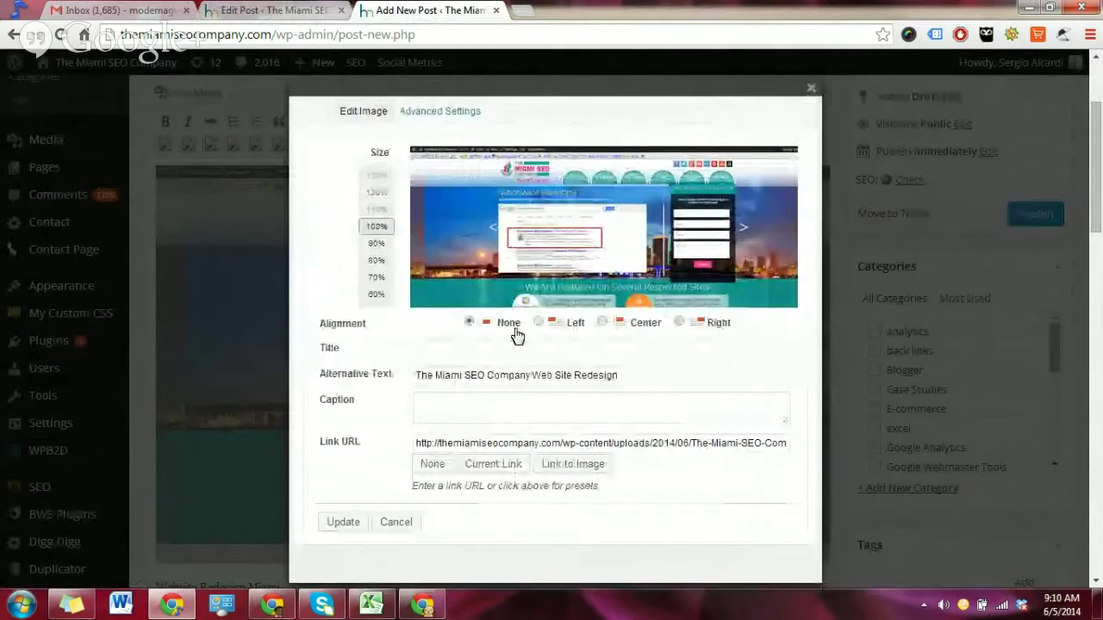
- Try the Left and Right alignments on the screenshot and set its alignment back to None
{"action": "left_click", "coordinate": [551, 324]}
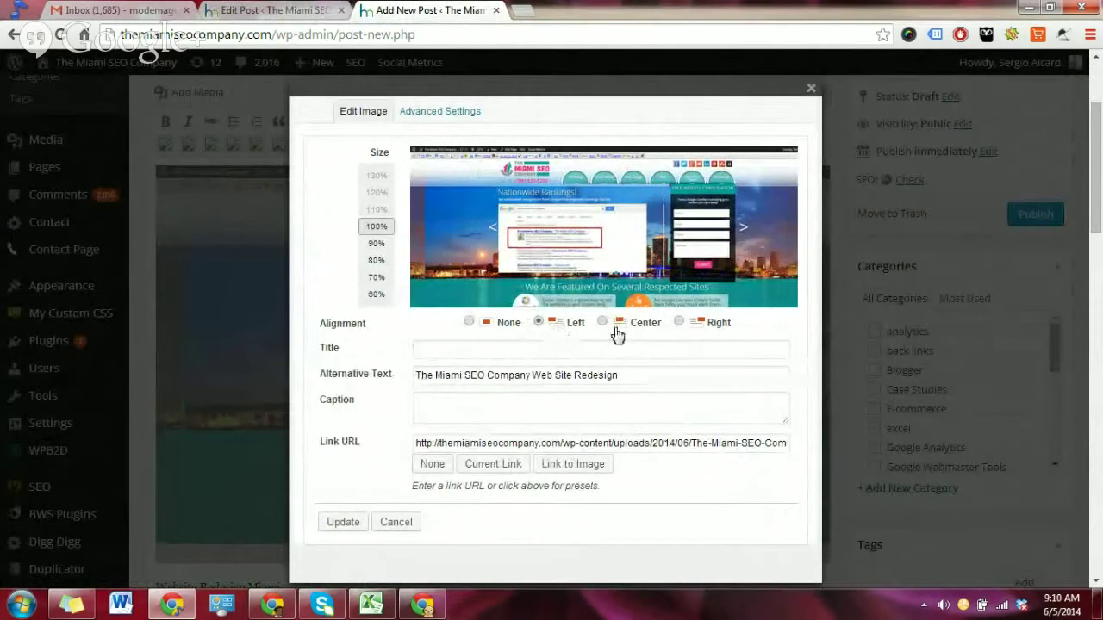
{"action": "left_click", "coordinate": [694, 330]}
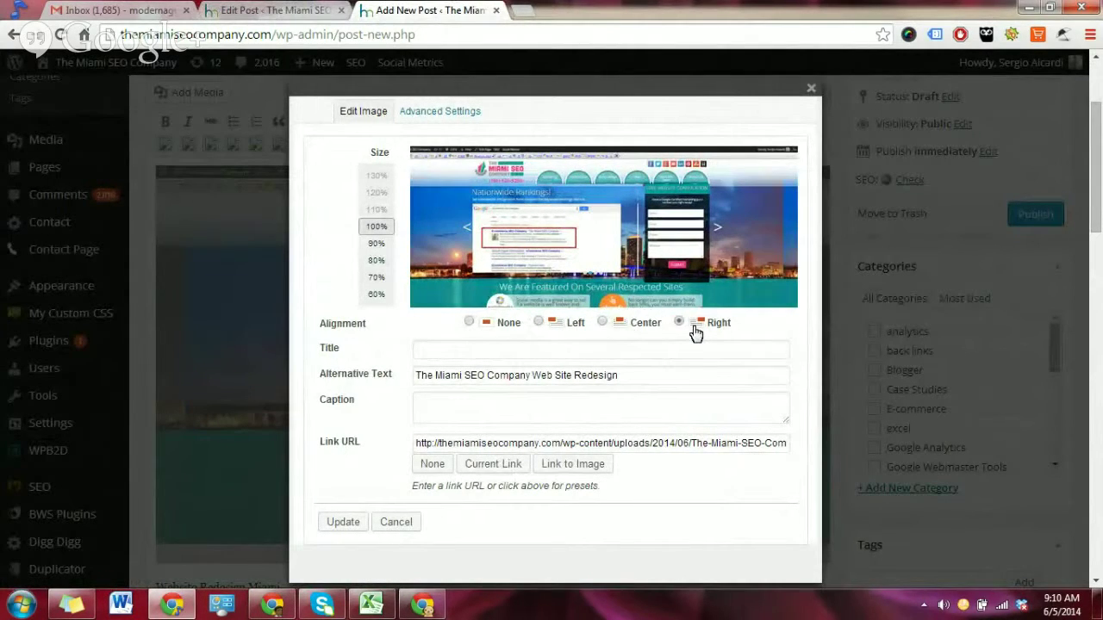
{"action": "left_click", "coordinate": [470, 322]}
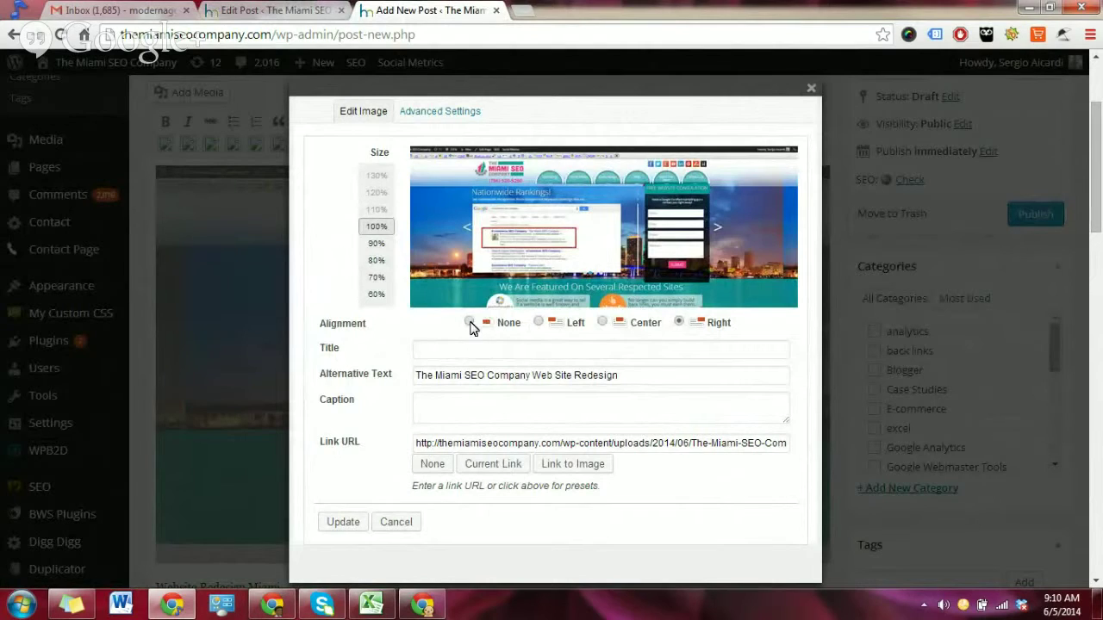
- Fill the image's title with a copy of its alternative text, "The Miami SEO Company Web Site Redesign"
{"action": "left_click", "coordinate": [447, 374]}
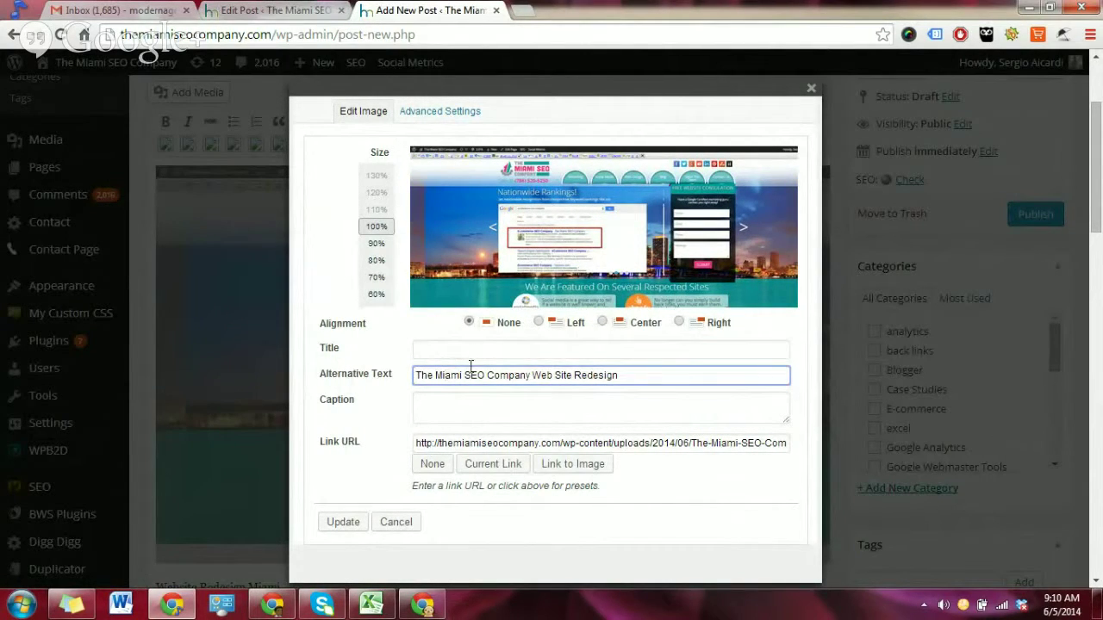
{"action": "triple_click", "coordinate": [467, 376]}
{"action": "key", "text": "ctrl+c"}
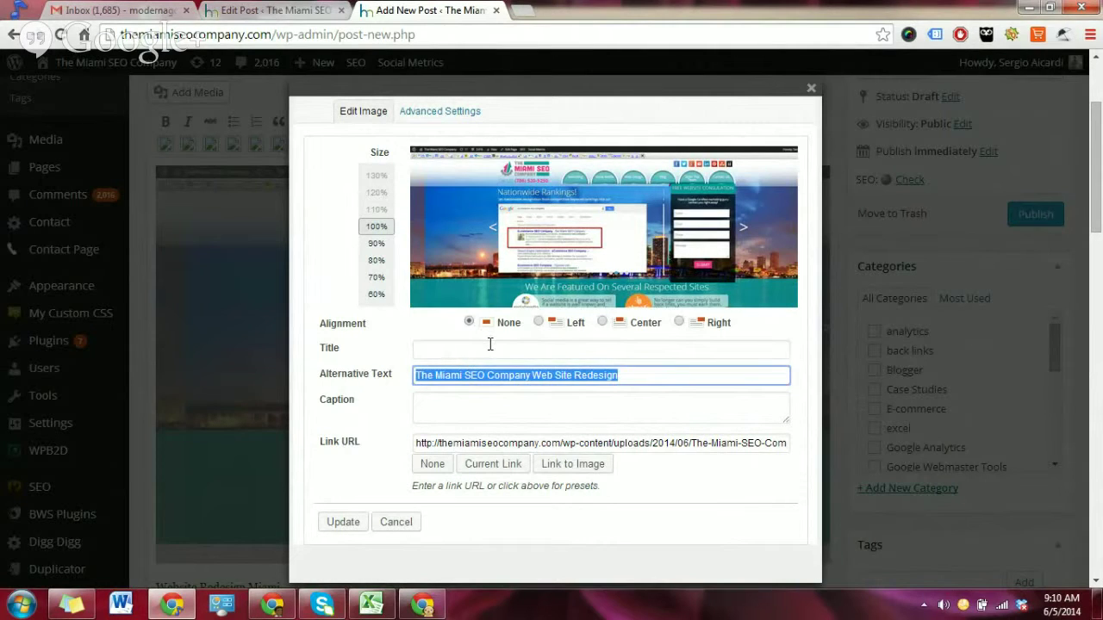
{"action": "left_click", "coordinate": [489, 347]}
{"action": "key", "text": "ctrl+v"}
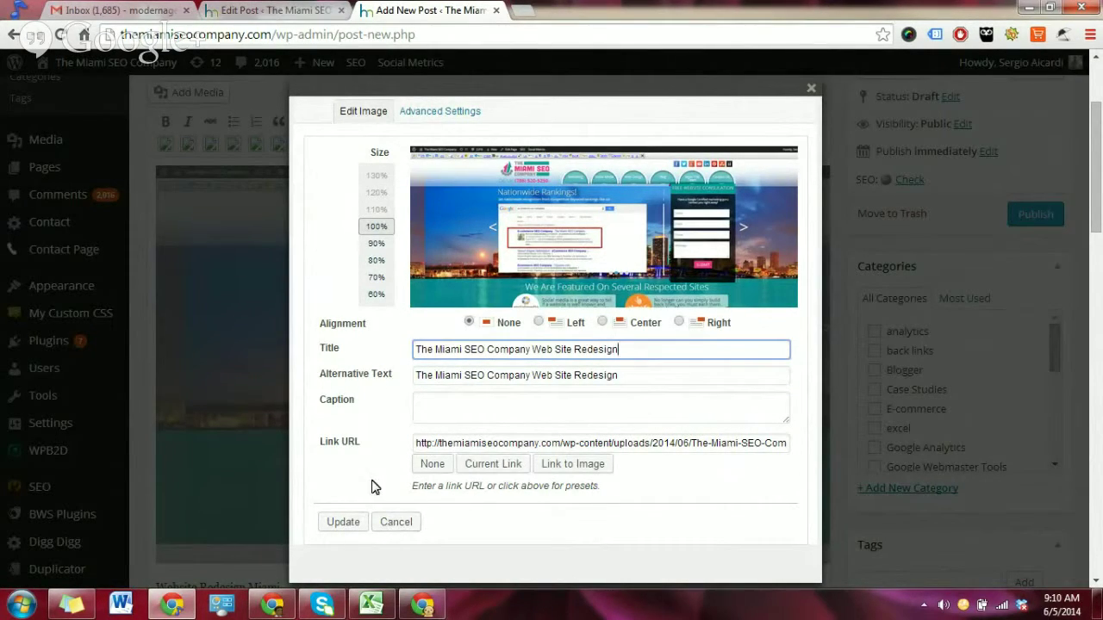
- Review the image's advanced image and link settings, and update the image with the new title
{"action": "scroll", "coordinate": [394, 421], "scroll_direction": "down", "scroll_amount": 2}
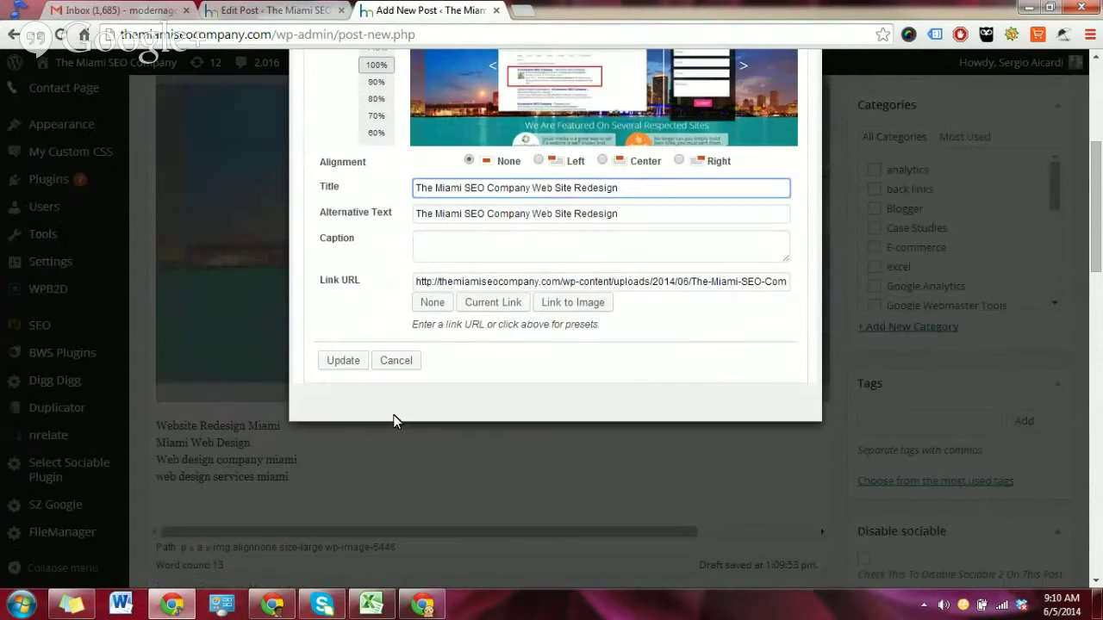
{"action": "scroll", "coordinate": [392, 414], "scroll_direction": "up", "scroll_amount": 4}
{"action": "left_click", "coordinate": [439, 273]}
{"action": "scroll", "coordinate": [485, 411], "scroll_direction": "down", "scroll_amount": 2}
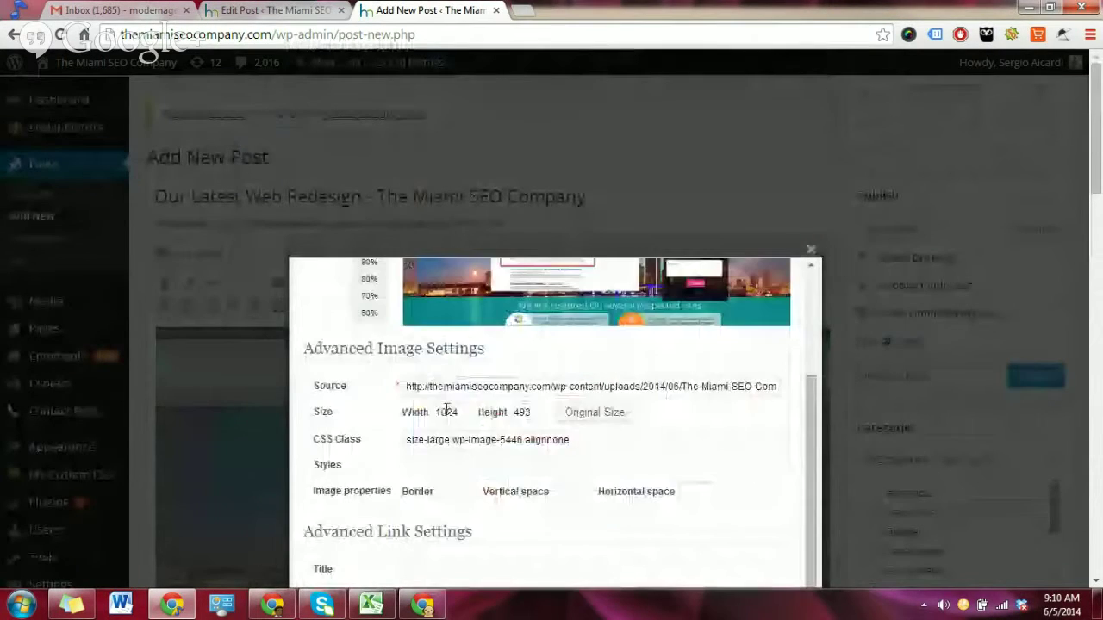
{"action": "scroll", "coordinate": [534, 413], "scroll_direction": "down", "scroll_amount": 1}
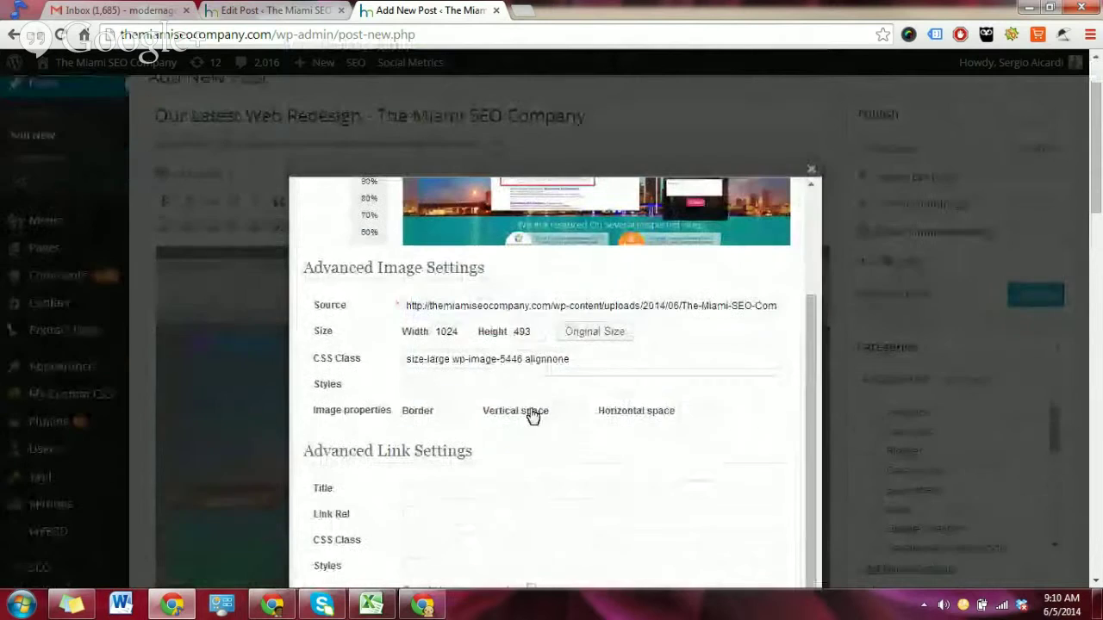
{"action": "scroll", "coordinate": [430, 415], "scroll_direction": "down", "scroll_amount": 1}
{"action": "scroll", "coordinate": [430, 417], "scroll_direction": "down", "scroll_amount": 1}
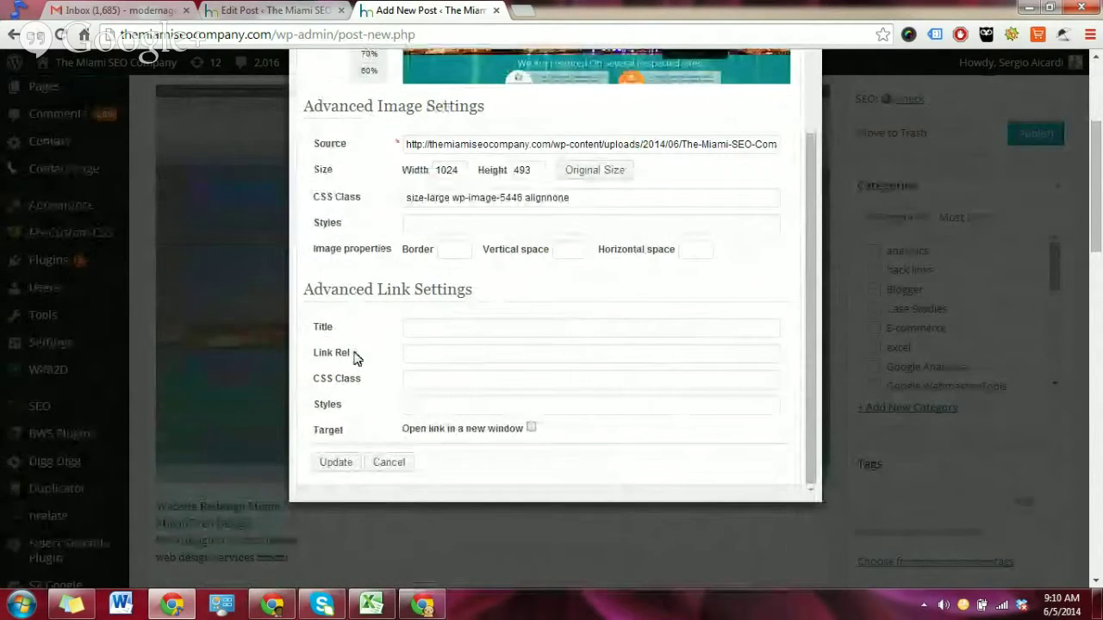
{"action": "left_click", "coordinate": [340, 462]}
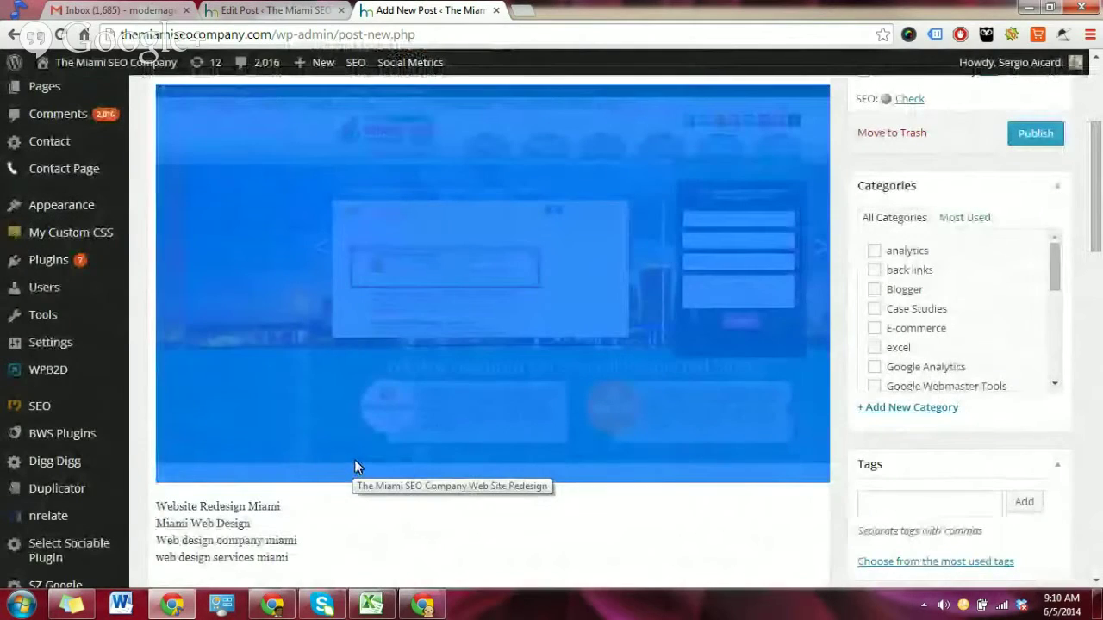
- Insert an empty paragraph between the screenshot and the keyword list in the post body
{"action": "scroll", "coordinate": [461, 396], "scroll_direction": "up", "scroll_amount": 2}
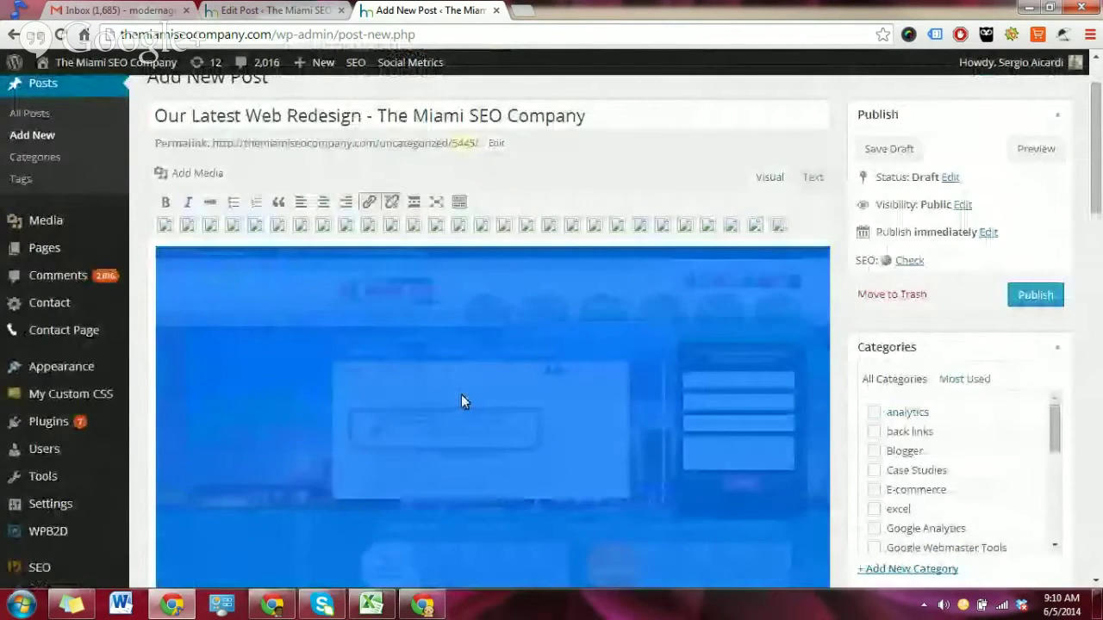
{"action": "scroll", "coordinate": [350, 430], "scroll_direction": "down", "scroll_amount": 3}
{"action": "left_click", "coordinate": [350, 430]}
{"action": "key", "text": "Up"}
{"action": "key", "text": "Up"}
{"action": "key", "text": "Down"}
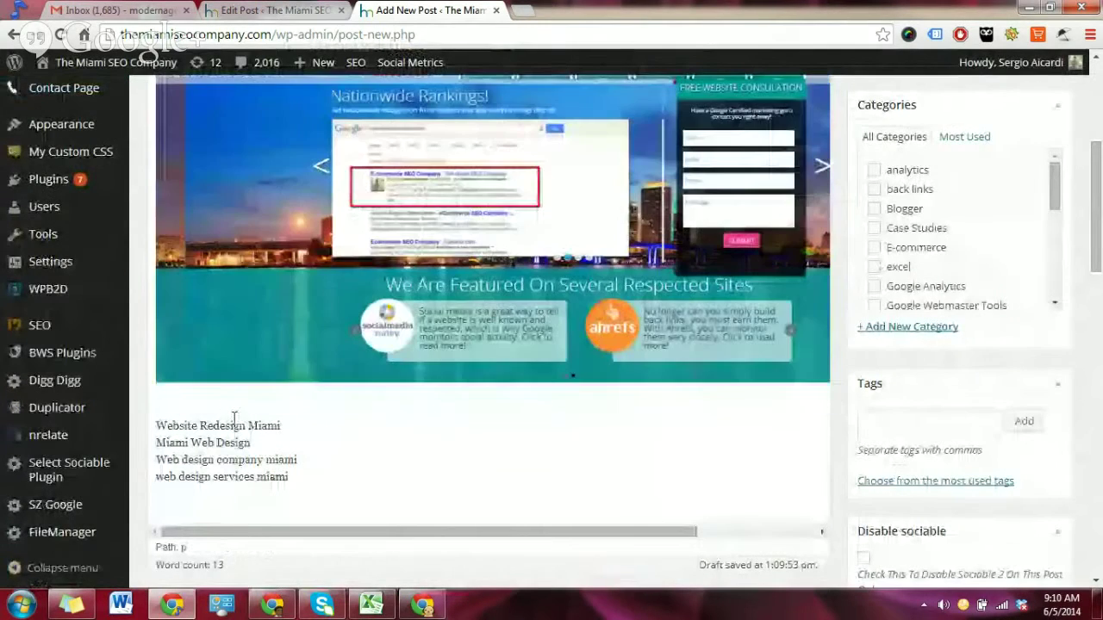
{"action": "key", "text": "Up"}
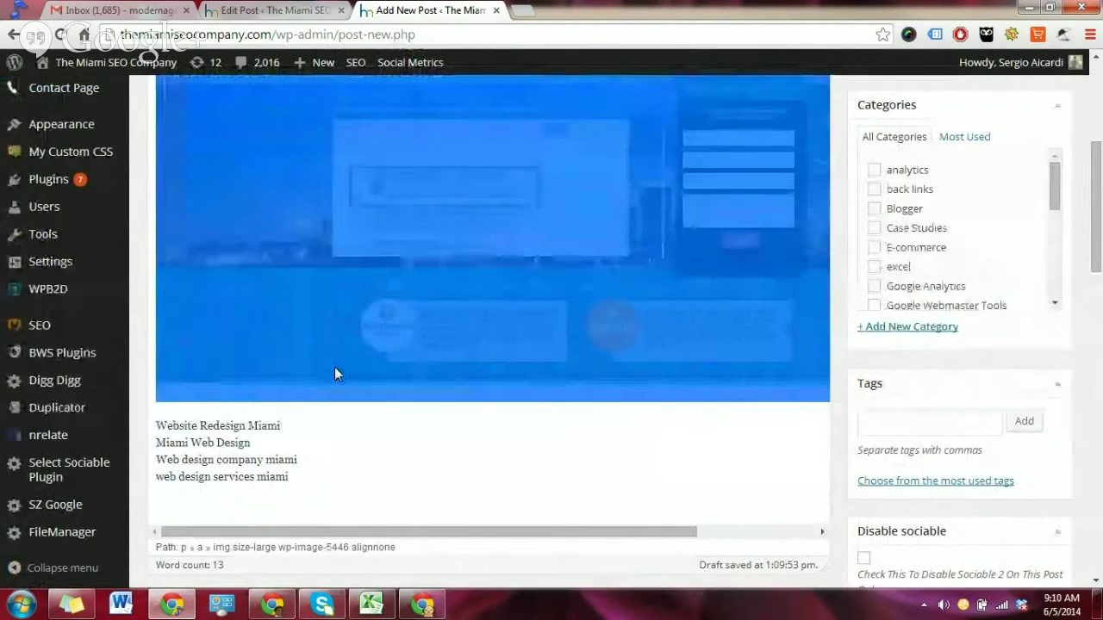
{"action": "key", "text": "Up"}
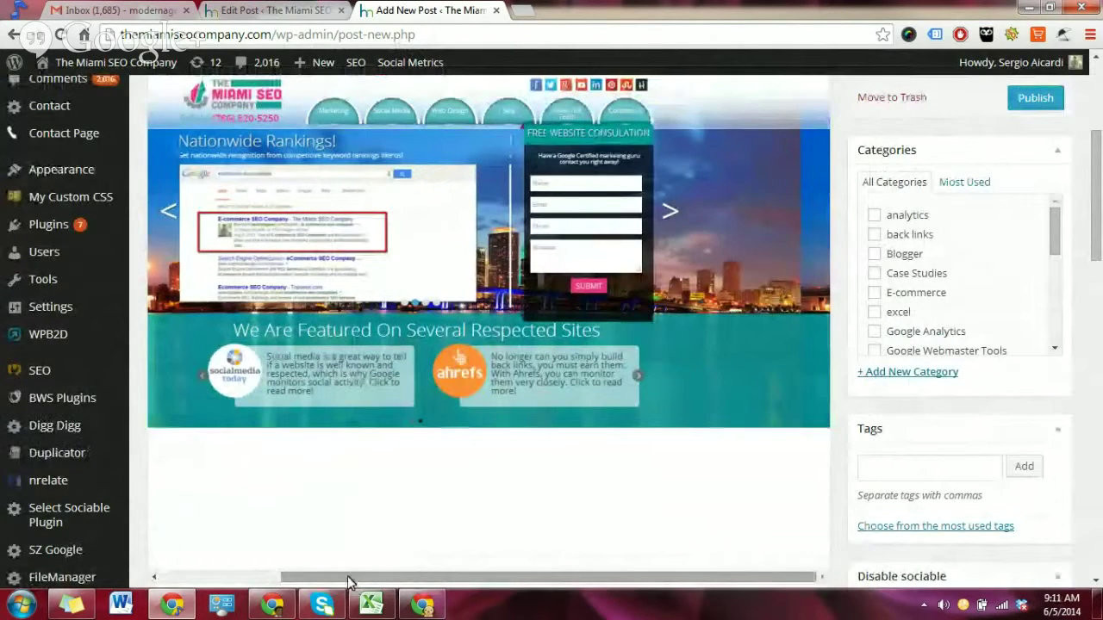
{"action": "left_click_drag", "start_coordinate": [352, 578], "coordinate": [210, 579]}
{"action": "left_click", "coordinate": [157, 457]}
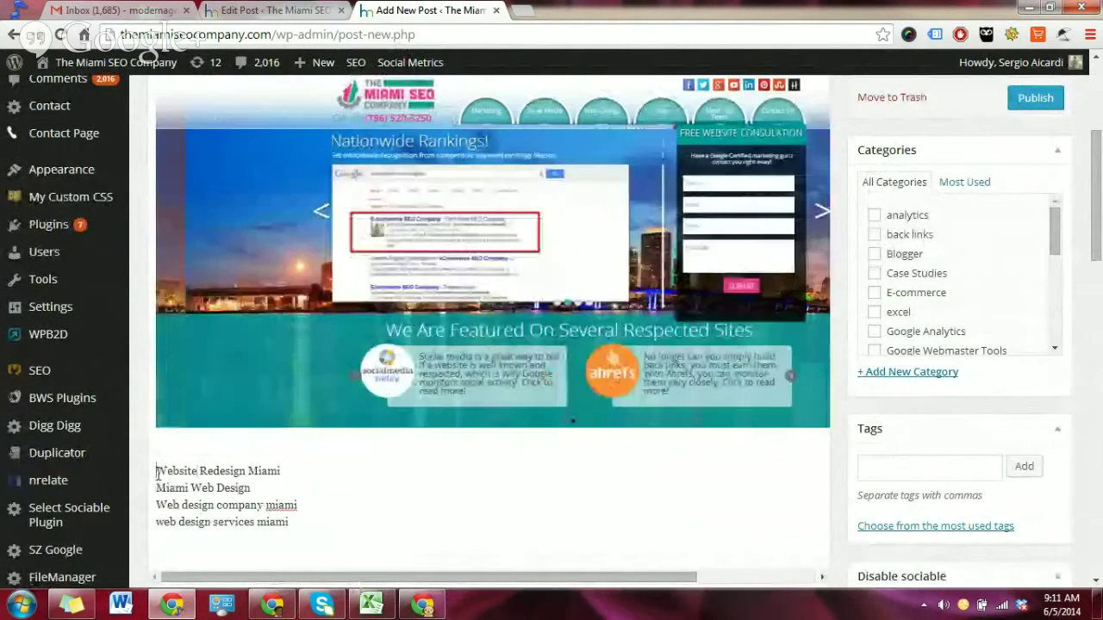
{"action": "key", "text": "Return"}
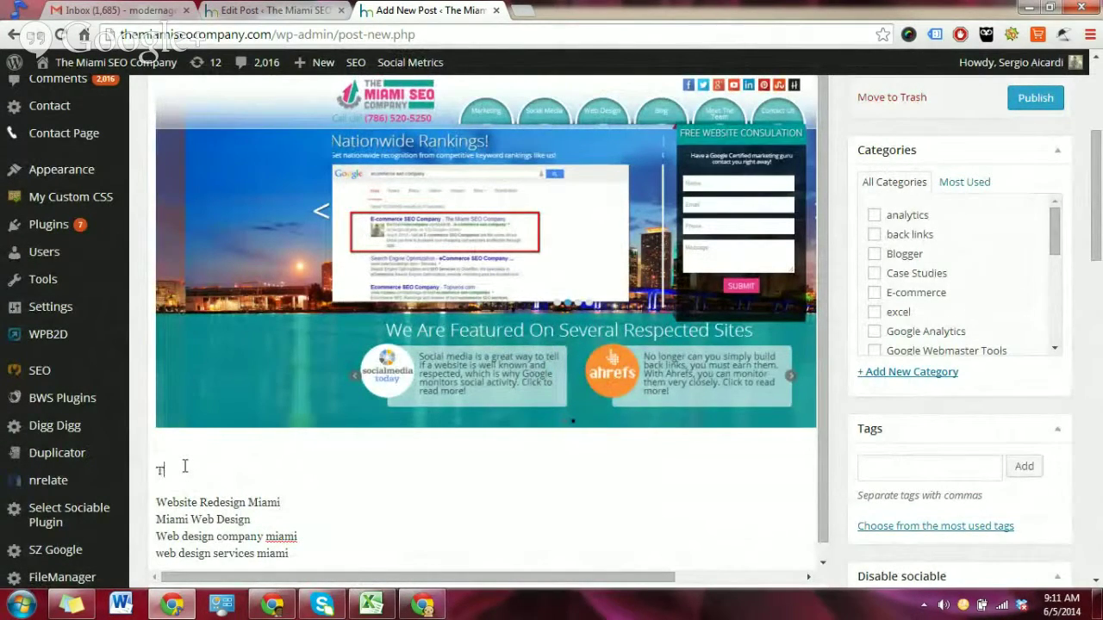
- Write above the keywords: "The Miami SEO Company just recently redesigned their website and our traffic is responding to it in a very favorable way. Our traffic stats"
{"action": "type", "text": "The Miami SEO C"}
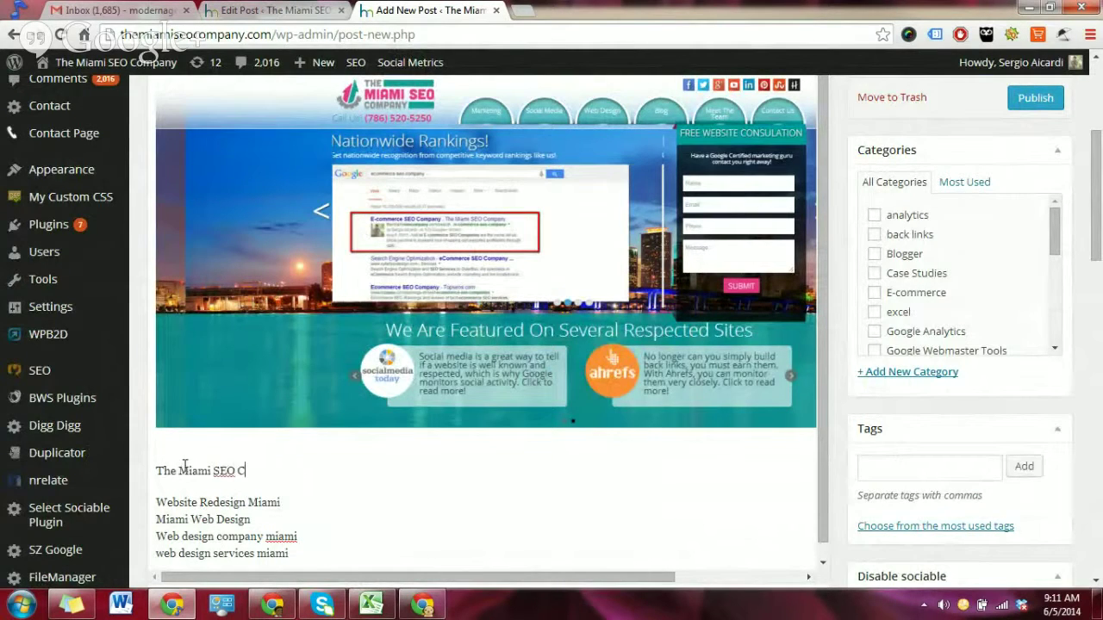
{"action": "type", "text": "ompany just recen"}
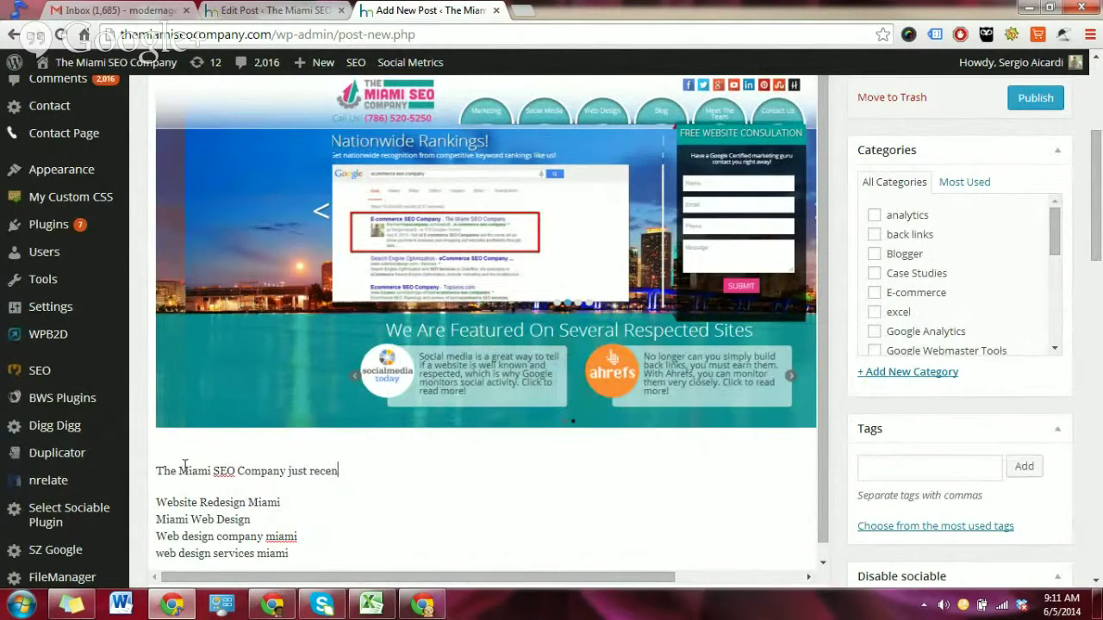
{"action": "type", "text": "tly redesigned their webs"}
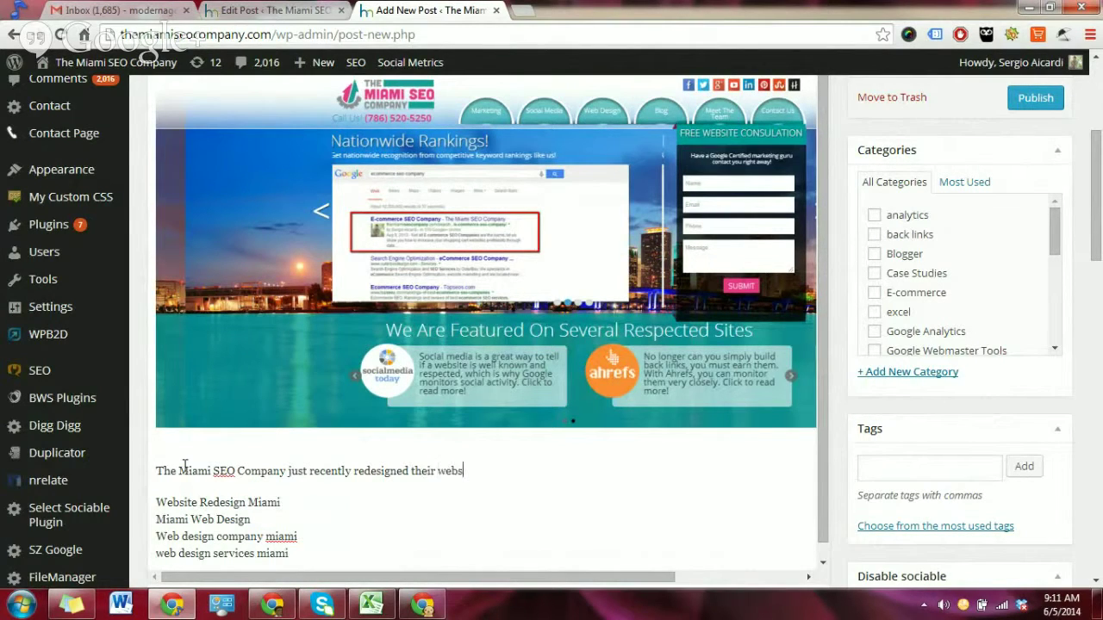
{"action": "type", "text": "ite and our traffic is respond"}
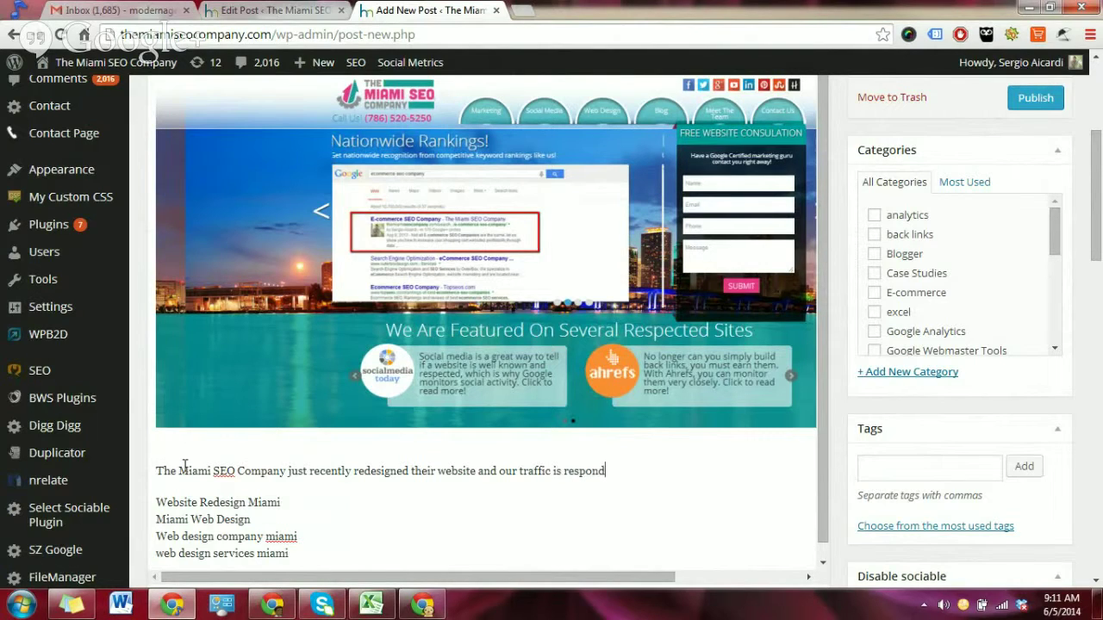
{"action": "type", "text": "ing to"}
{"action": "type", "text": "very fgav"}
{"action": "key", "text": "BackSpace"}
{"action": "key", "text": "BackSpace"}
{"action": "key", "text": "BackSpace"}
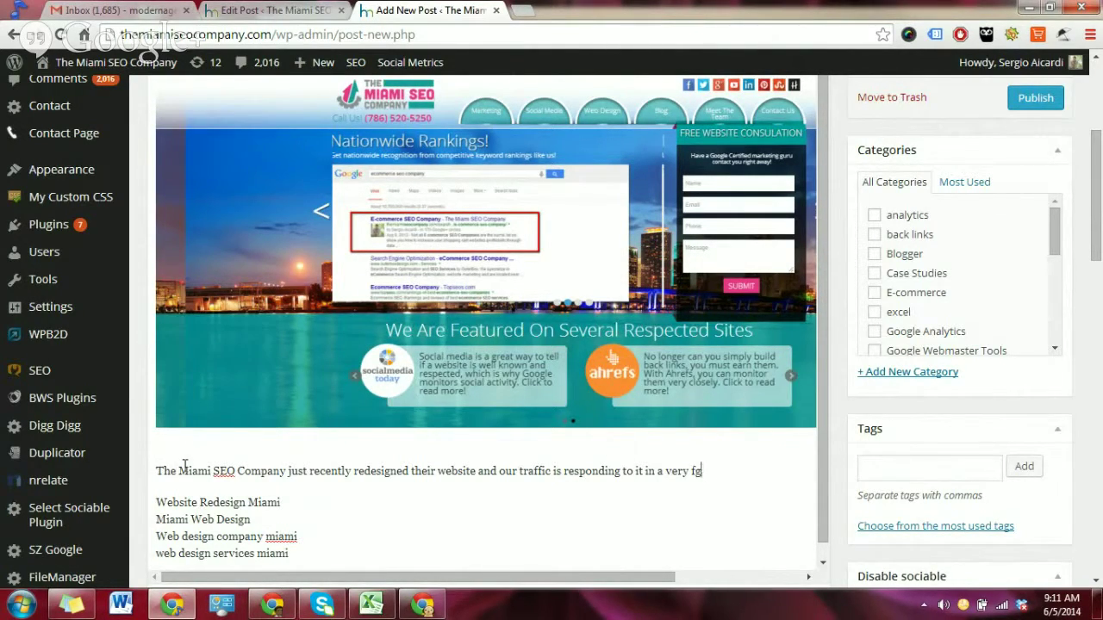
{"action": "type", "text": "avorable"}
{"action": "key", "text": "BackSpace"}
{"action": "key", "text": "BackSpace"}
{"action": "type", "text": "le way. Our traffic stats "}
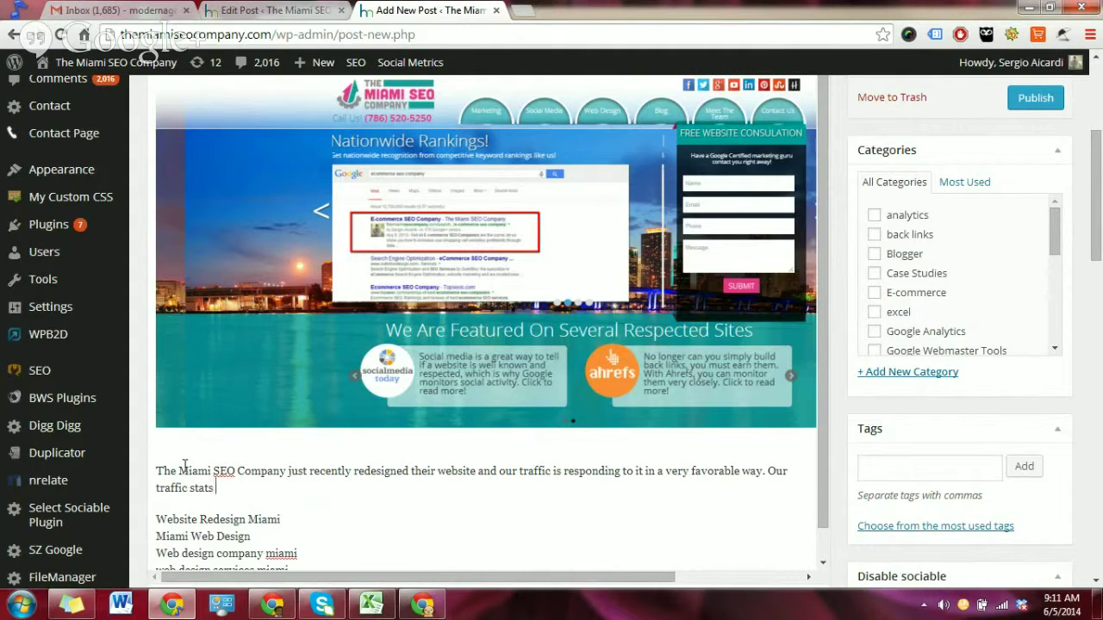
- Complete the paragraph's second sentence with "are through the roof and our conversion rates are higher than ever."
{"action": "type", "text": "are through the rorof"}
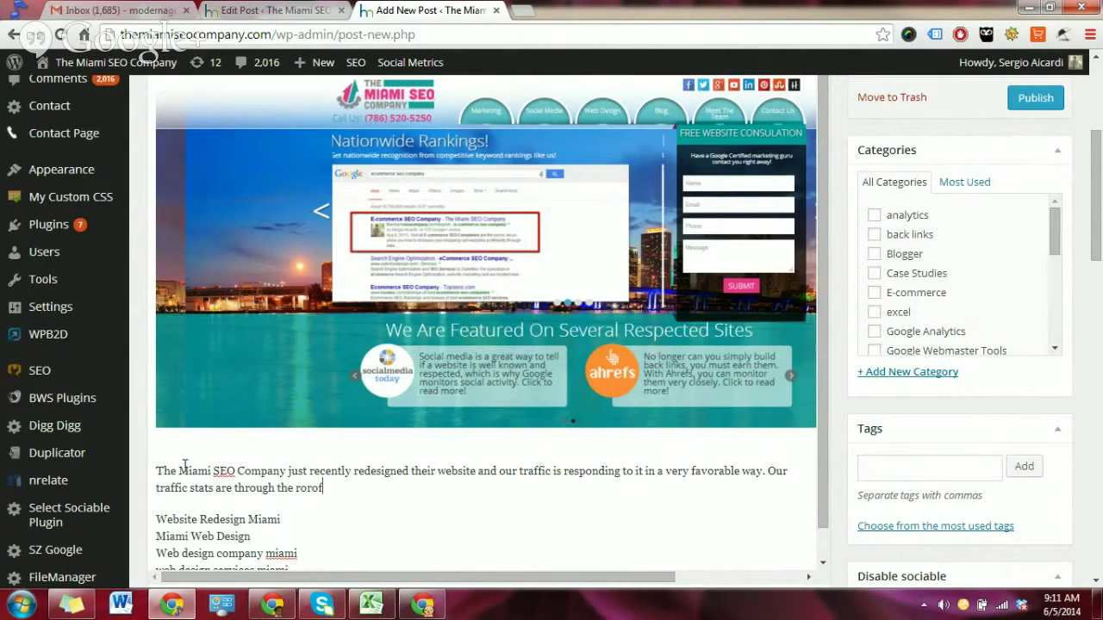
{"action": "key", "text": "BackSpace"}
{"action": "key", "text": "BackSpace"}
{"action": "key", "text": "BackSpace"}
{"action": "type", "text": "of and our conversion r"}
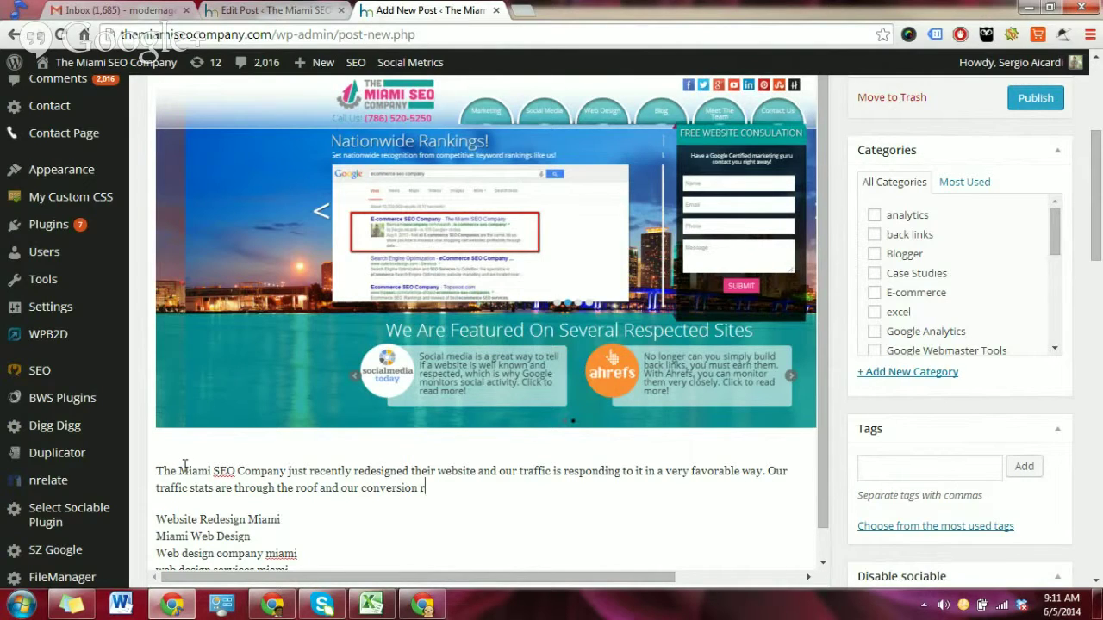
{"action": "type", "text": "ates are higer than"}
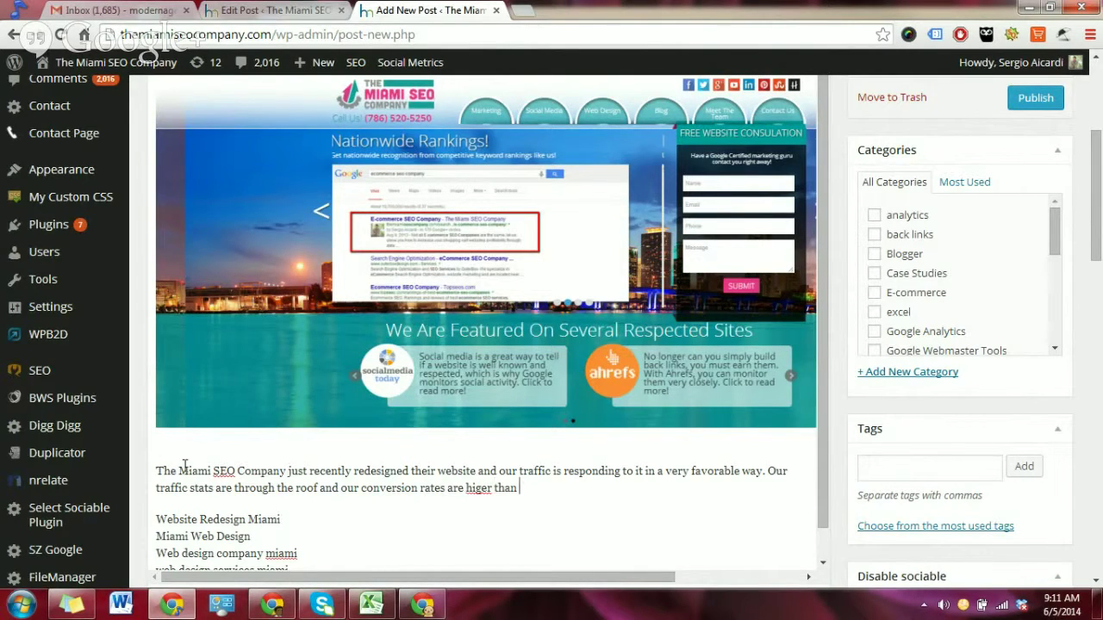
{"action": "key", "text": "BackSpace"}
{"action": "key", "text": "BackSpace"}
{"action": "key", "text": "BackSpace"}
{"action": "key", "text": "BackSpace"}
{"action": "key", "text": "BackSpace"}
{"action": "key", "text": "BackSpace"}
{"action": "key", "text": "BackSpace"}
{"action": "key", "text": "BackSpace"}
{"action": "type", "text": "hger"}
{"action": "key", "text": "BackSpace"}
{"action": "key", "text": "BackSpace"}
{"action": "key", "text": "BackSpace"}
{"action": "key", "text": "BackSpace"}
{"action": "key", "text": "BackSpace"}
{"action": "type", "text": "her than ever."}
{"action": "scroll", "coordinate": [577, 440], "scroll_direction": "down", "scroll_amount": 1}
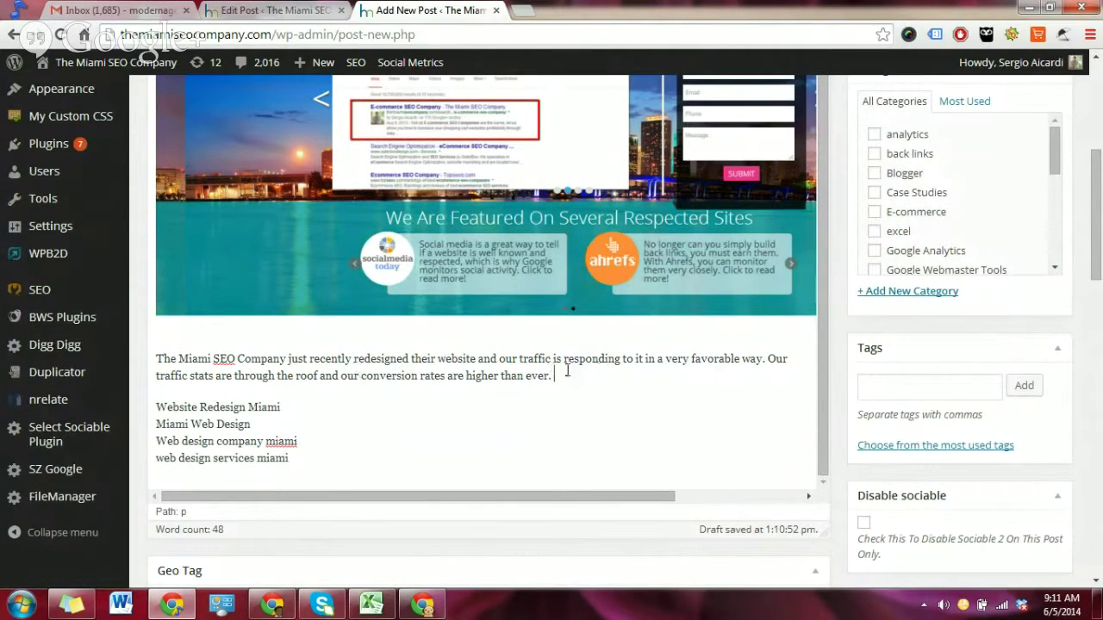
- Begin the paragraph's third sentence with "Hiring a web design company in Miami might be the smartest move to make,"
{"action": "scroll", "coordinate": [179, 432], "scroll_direction": "up", "scroll_amount": 1}
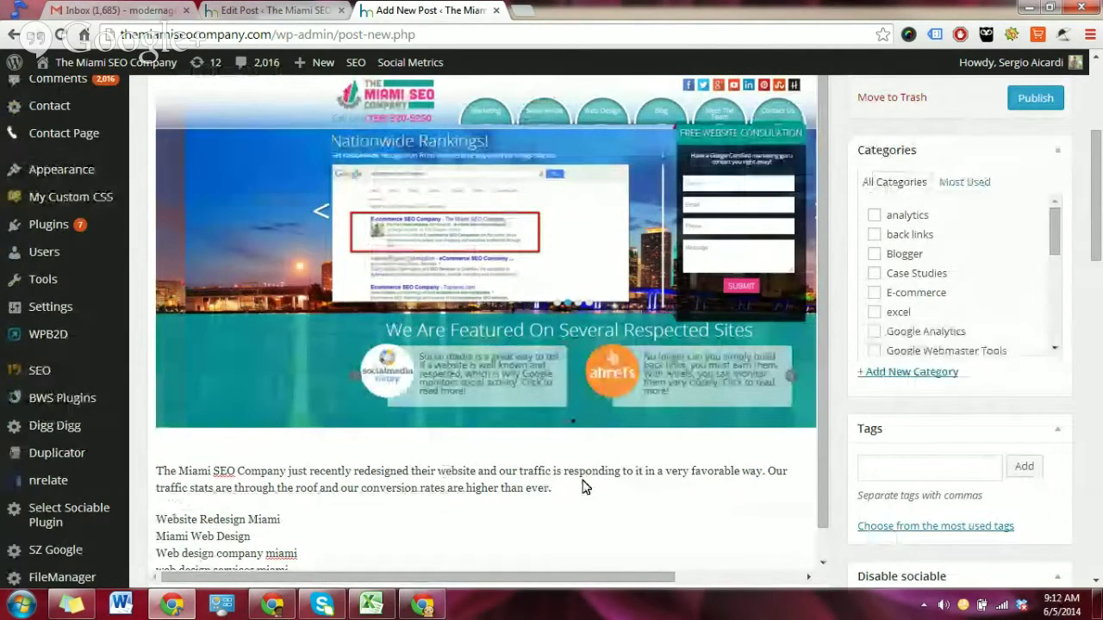
{"action": "type", "text": "Hiring web desig"}
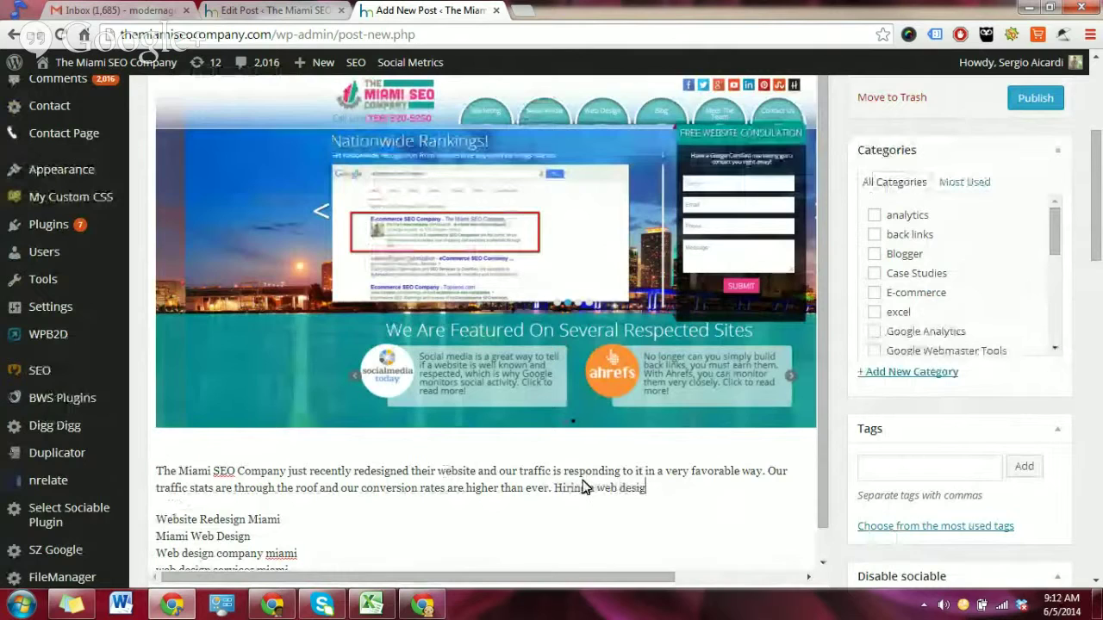
{"action": "type", "text": "n ompany in M"}
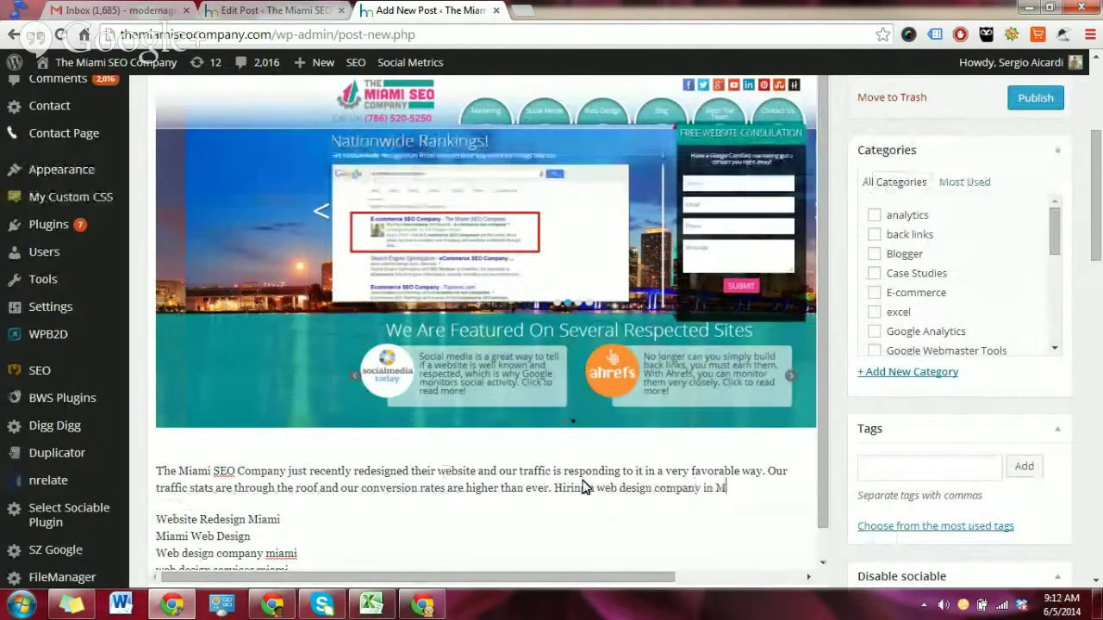
{"action": "type", "text": "iami might be the"}
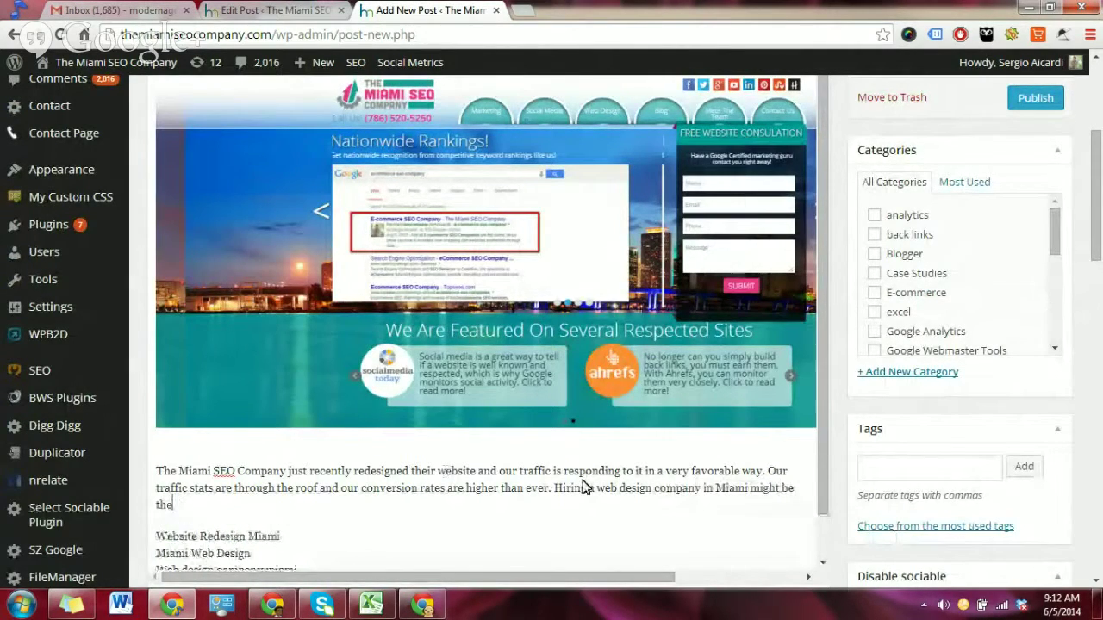
{"action": "type", "text": " smar"}
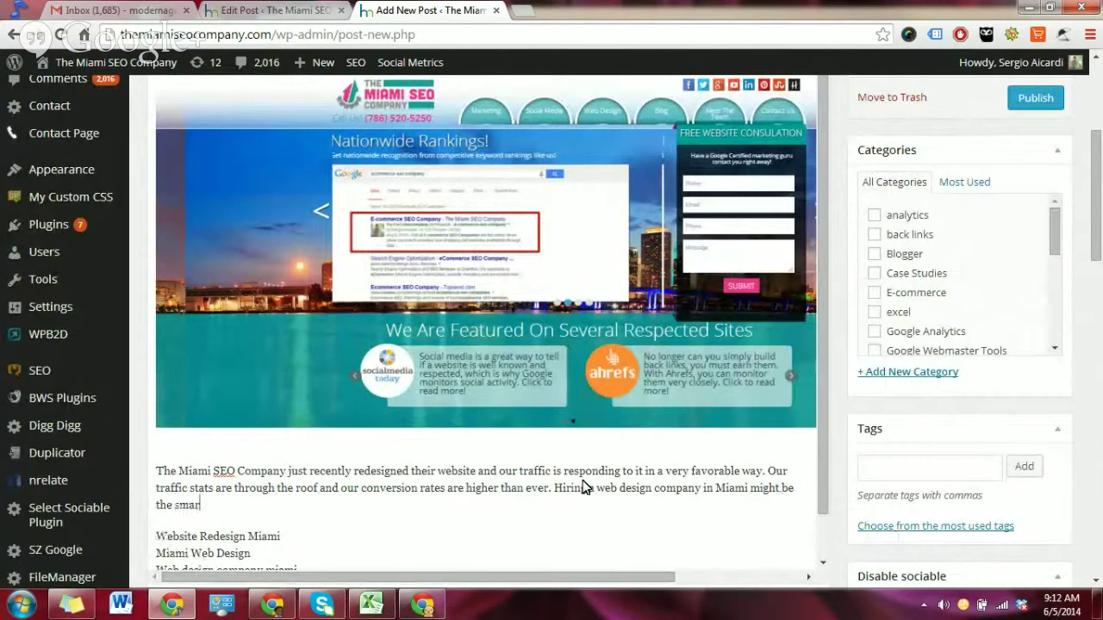
{"action": "type", "text": "test move to make, "}
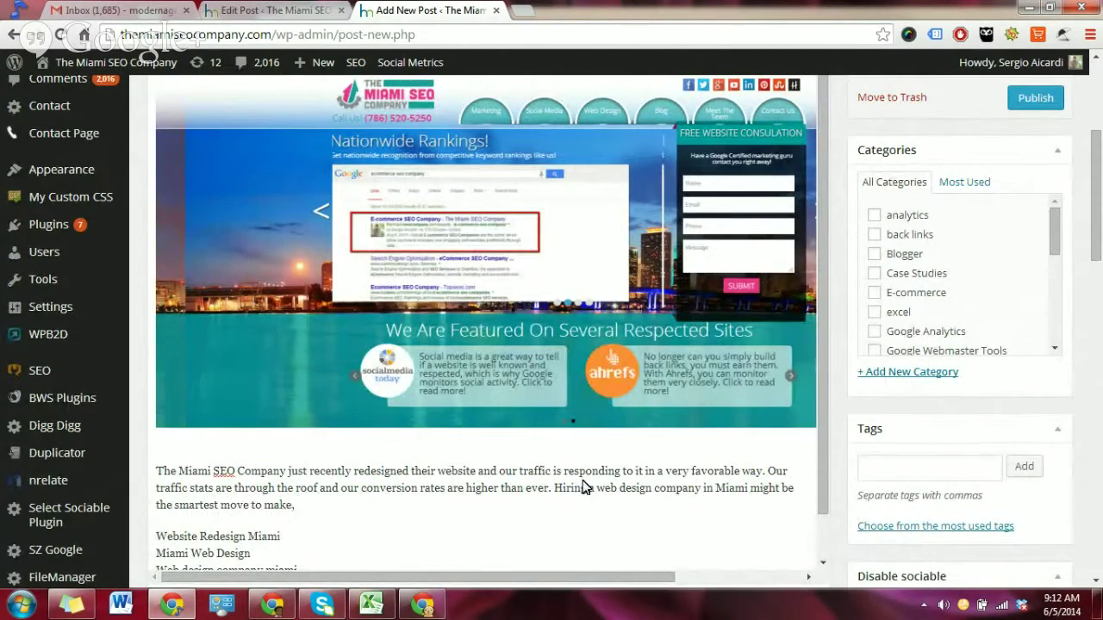
- Complete the sentence with "especially if your website is out of date and your competitors all have very modern looking websites."
{"action": "type", "text": "especially if your website i"}
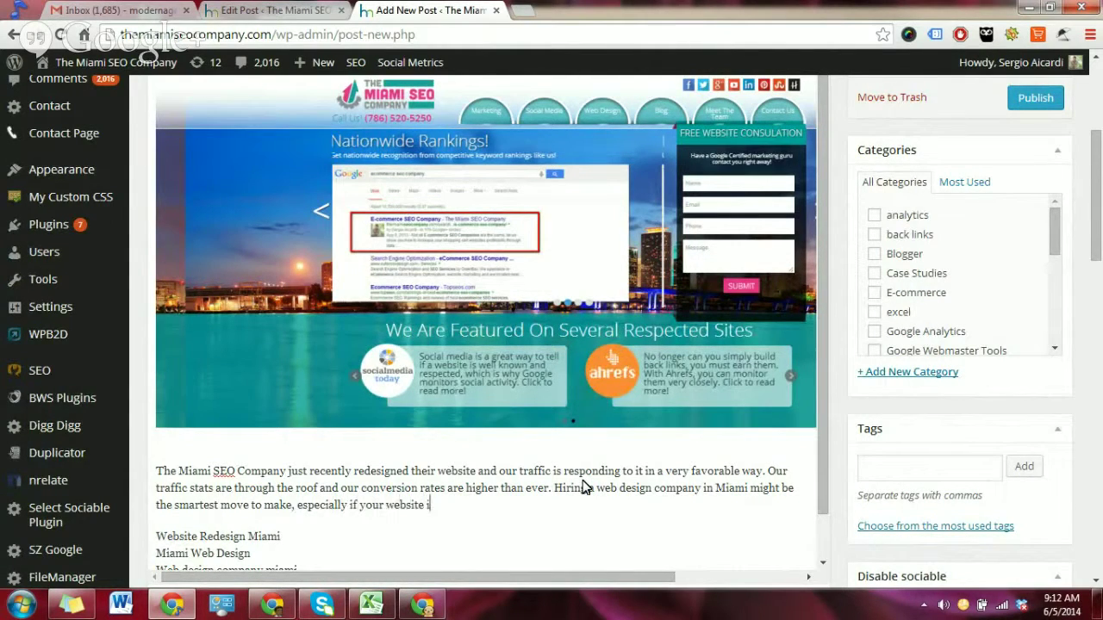
{"action": "type", "text": "s out of date and your competitors all "}
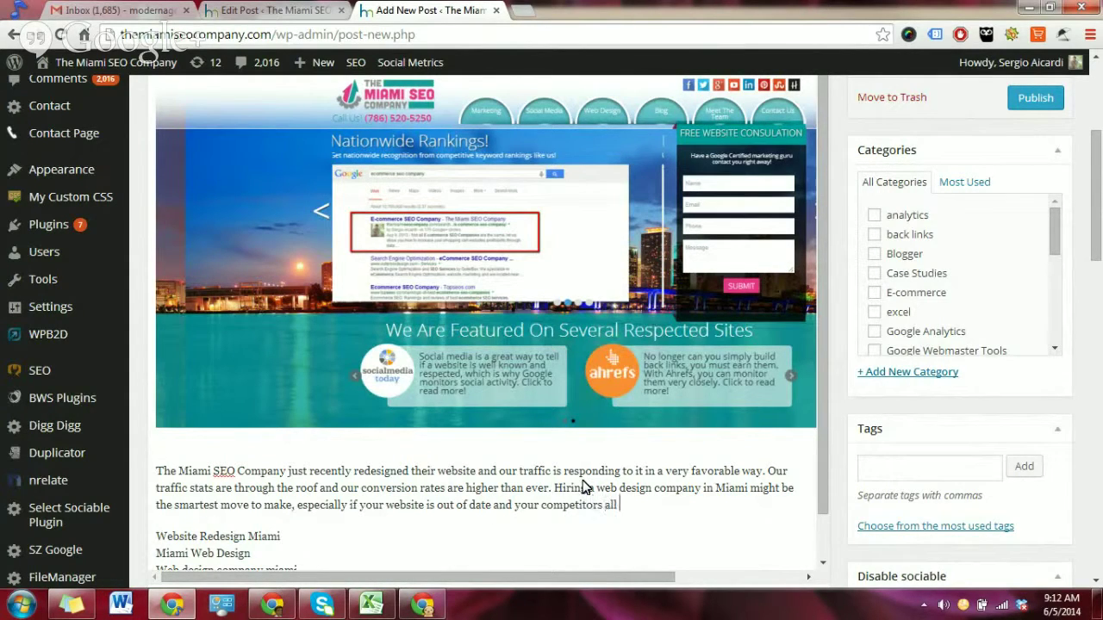
{"action": "type", "text": "have very modern looking b"}
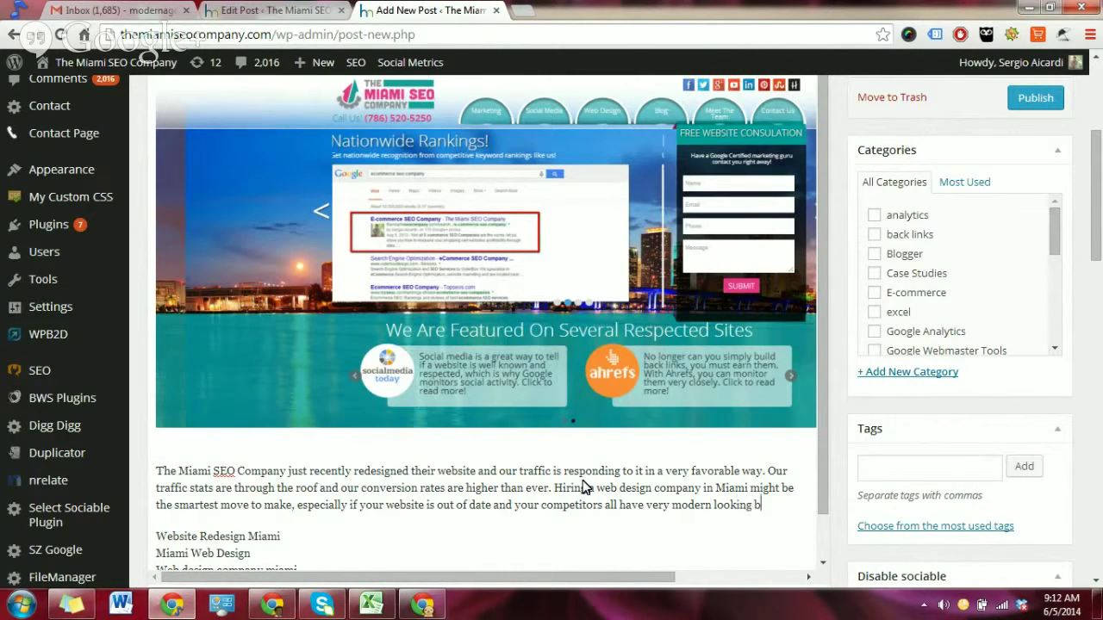
{"action": "key", "text": "BackSpace"}
{"action": "type", "text": "websites."}
- Select the phrase "web design company in Miami" in the body text and open the link settings at the destination URL
{"action": "left_click", "coordinate": [609, 503]}
{"action": "left_click_drag", "start_coordinate": [596, 487], "coordinate": [751, 491]}
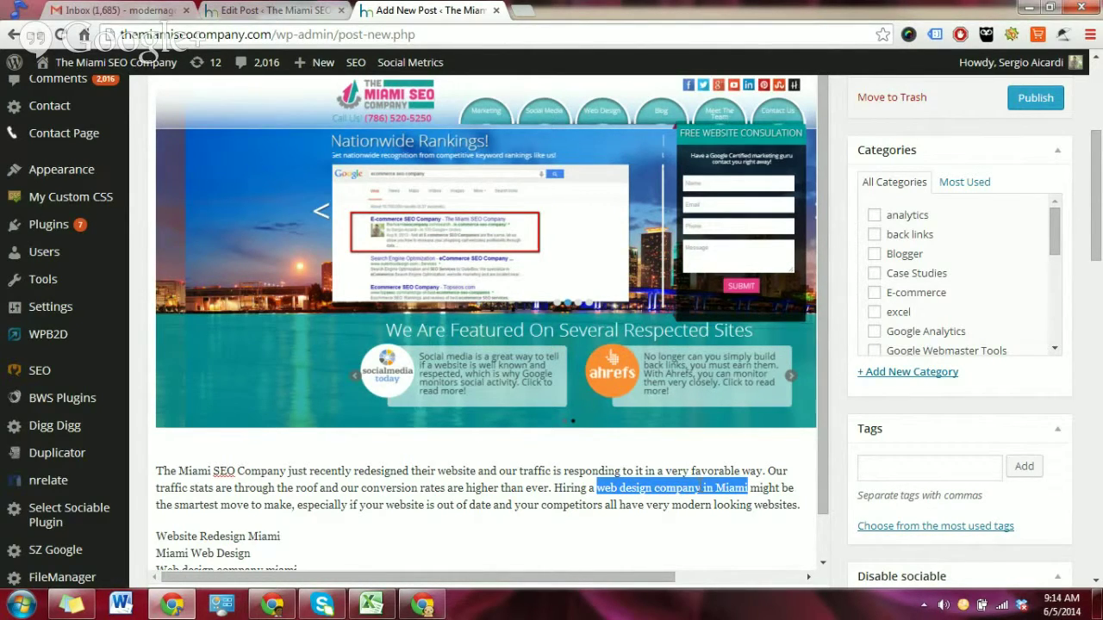
{"action": "scroll", "coordinate": [612, 356], "scroll_direction": "up", "scroll_amount": 3}
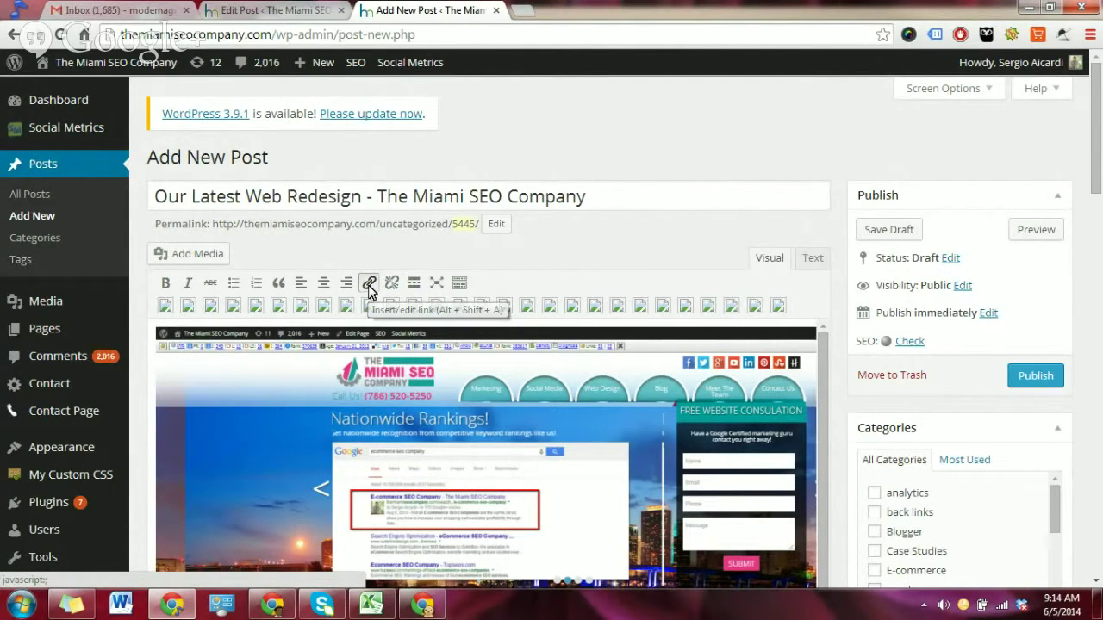
{"action": "left_click", "coordinate": [369, 284]}
{"action": "left_click", "coordinate": [479, 285]}
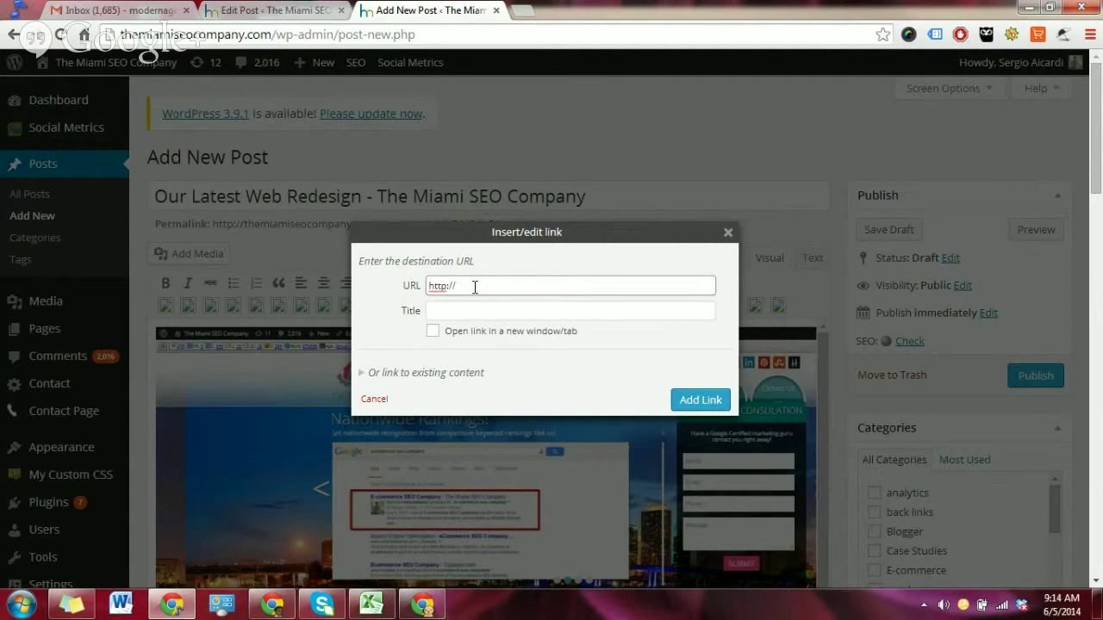
- In the Writeboard site info document, examine the first custom-wristbands.html URL and the pchopper wristbands keywords listed beneath it
{"action": "scroll", "coordinate": [474, 287], "scroll_direction": "down", "scroll_amount": 5}
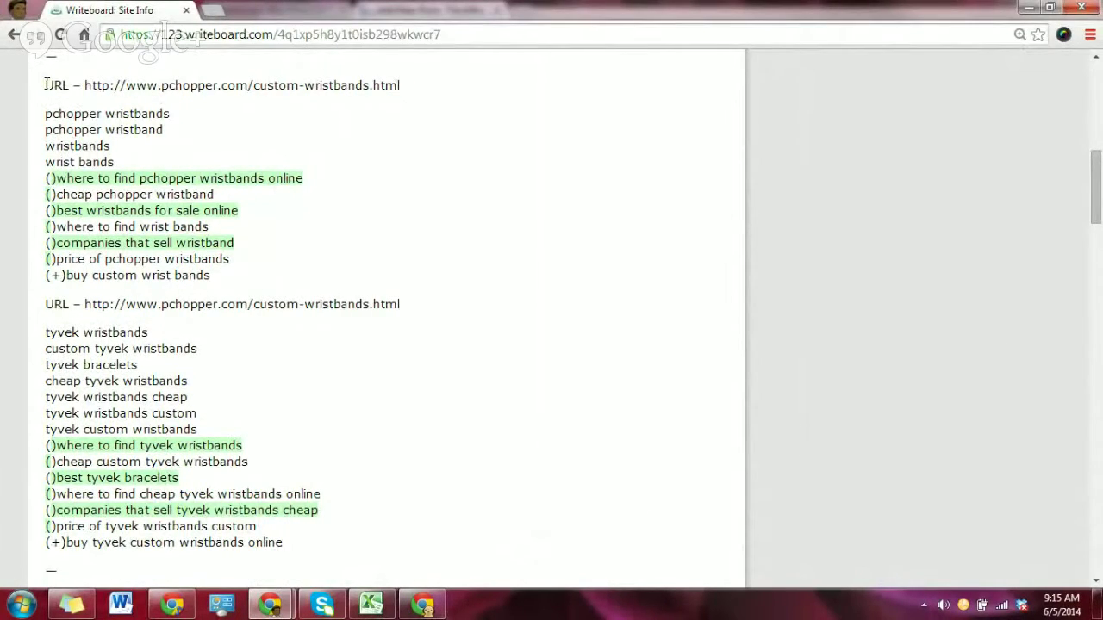
{"action": "left_click_drag", "start_coordinate": [46, 85], "coordinate": [443, 88]}
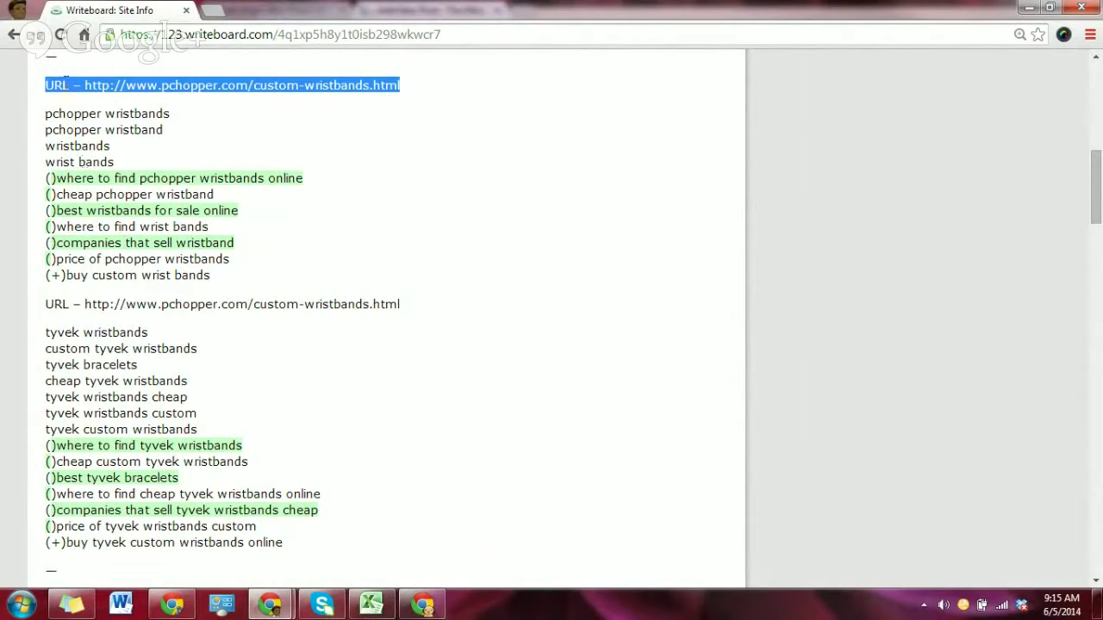
{"action": "left_click", "coordinate": [81, 98]}
{"action": "left_click_drag", "start_coordinate": [45, 113], "coordinate": [263, 278]}
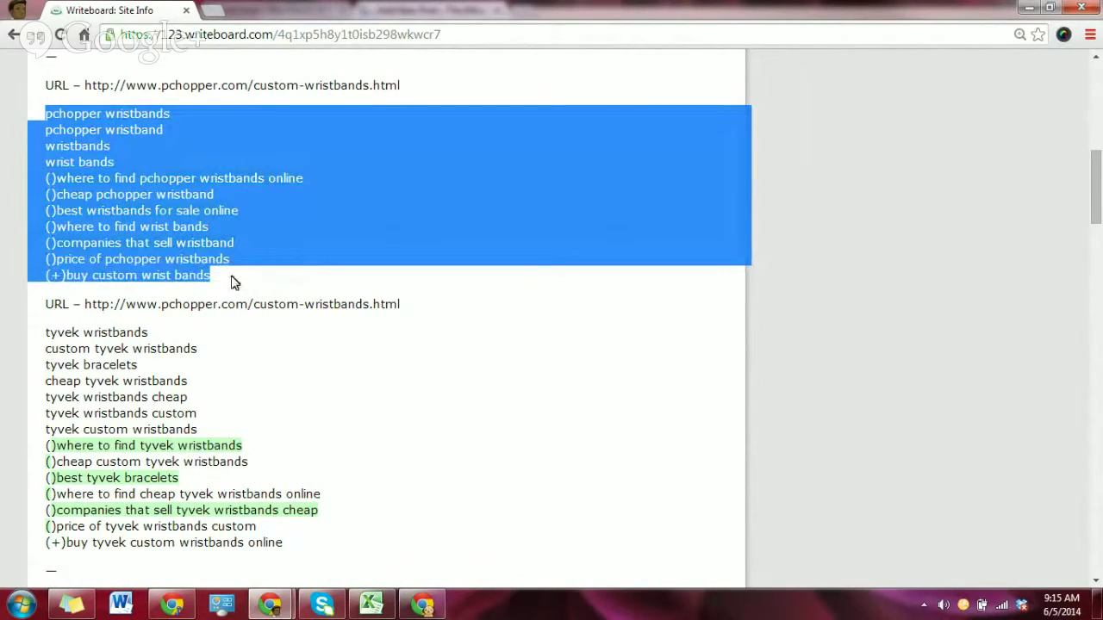
{"action": "left_click", "coordinate": [220, 281]}
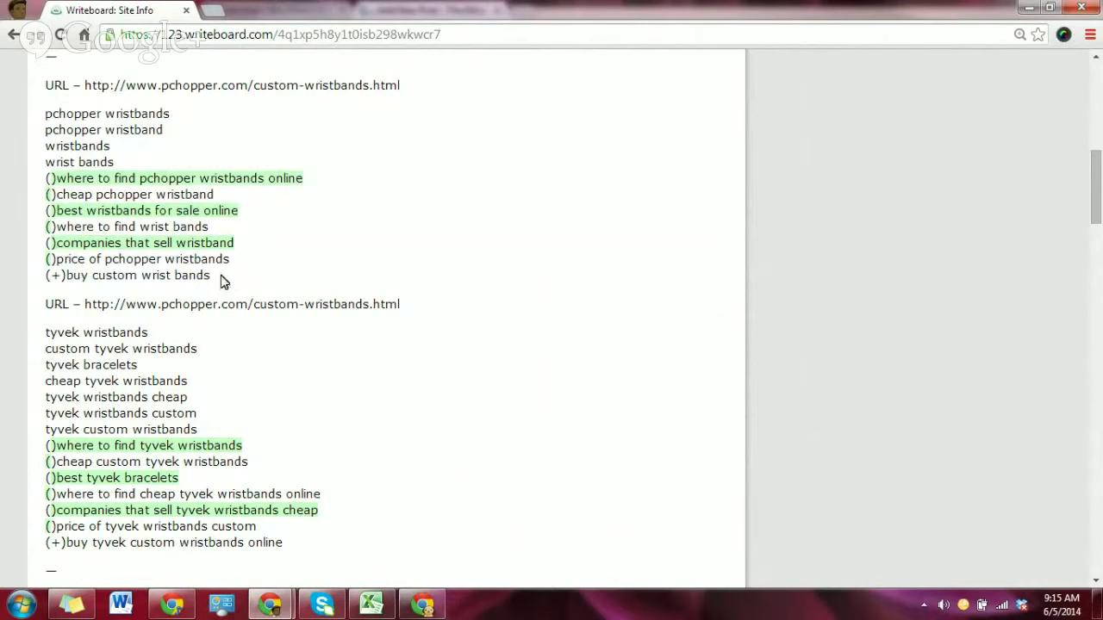
{"action": "left_click_drag", "start_coordinate": [219, 276], "coordinate": [429, 86]}
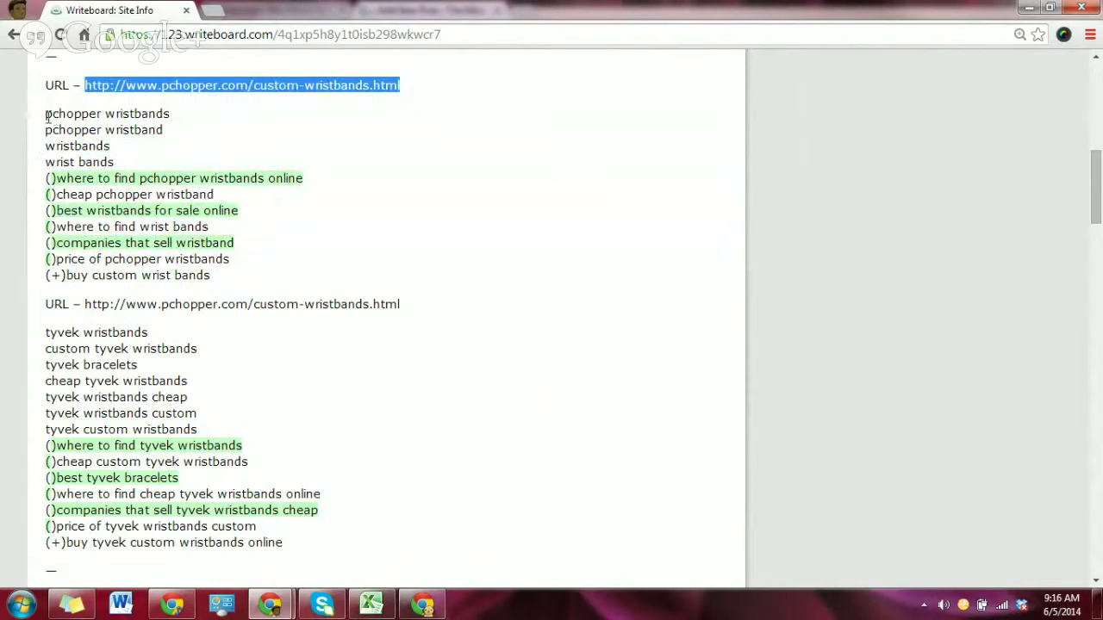
{"action": "left_click_drag", "start_coordinate": [41, 116], "coordinate": [245, 288]}
{"action": "left_click", "coordinate": [246, 288]}
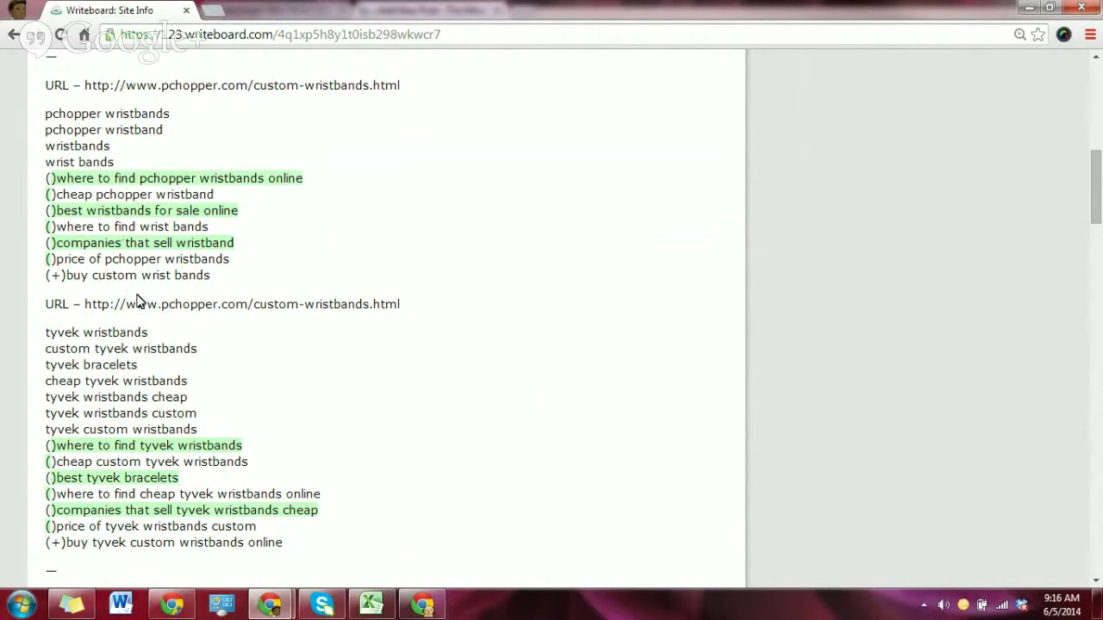
- Examine the following keyword groups down to clearance-wristbands.html, comparing that URL with its discount and clearance keyword variations
{"action": "scroll", "coordinate": [136, 300], "scroll_direction": "down", "scroll_amount": 2}
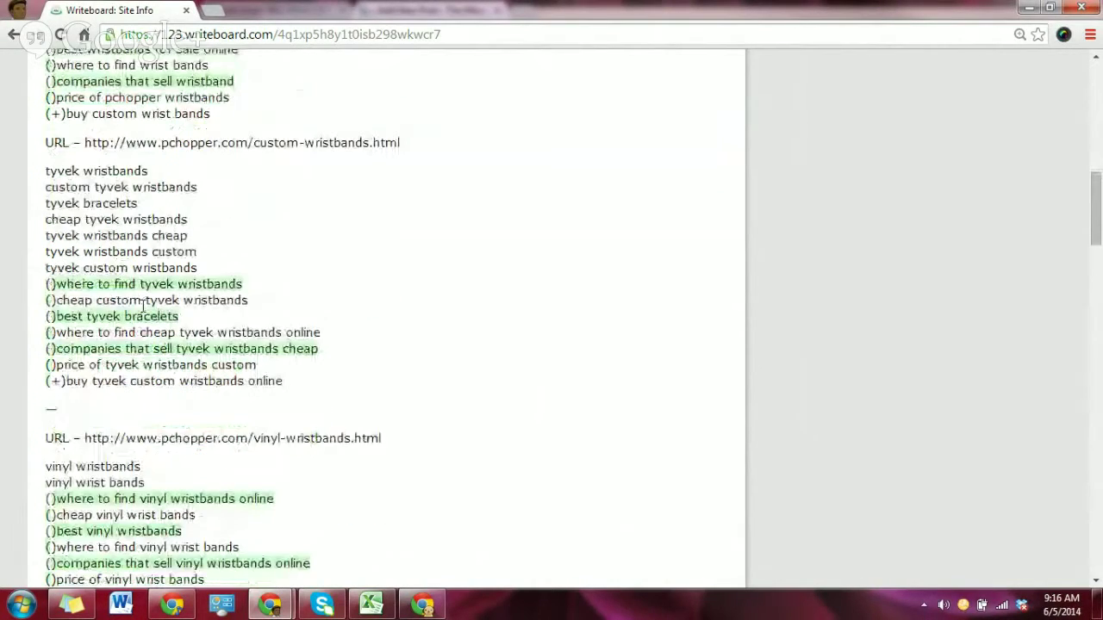
{"action": "scroll", "coordinate": [143, 306], "scroll_direction": "down", "scroll_amount": 6}
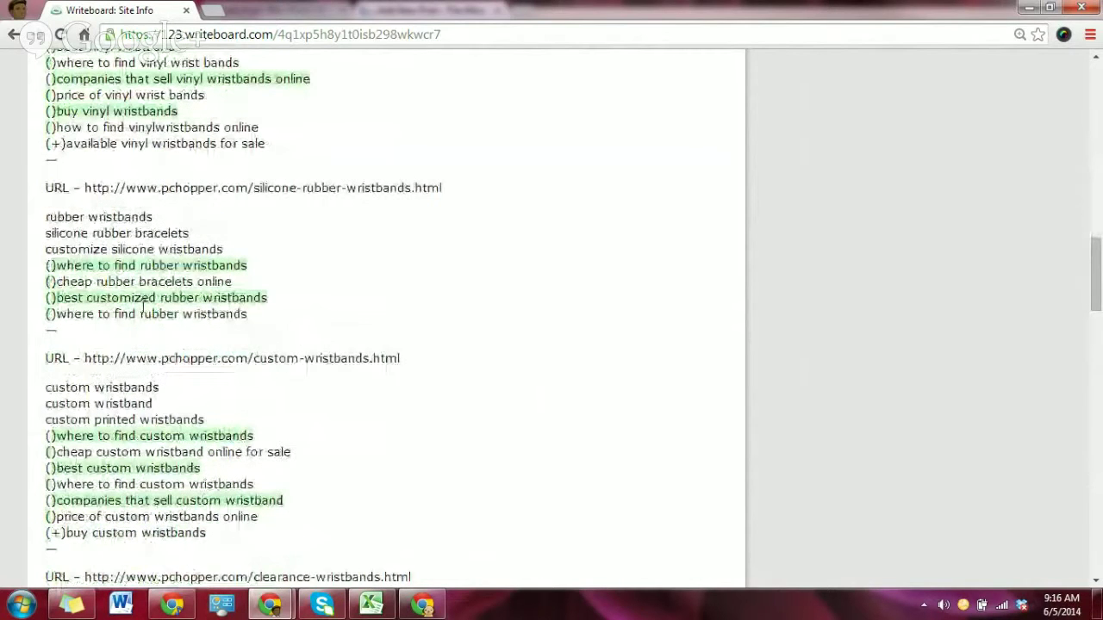
{"action": "scroll", "coordinate": [143, 303], "scroll_direction": "down", "scroll_amount": 4}
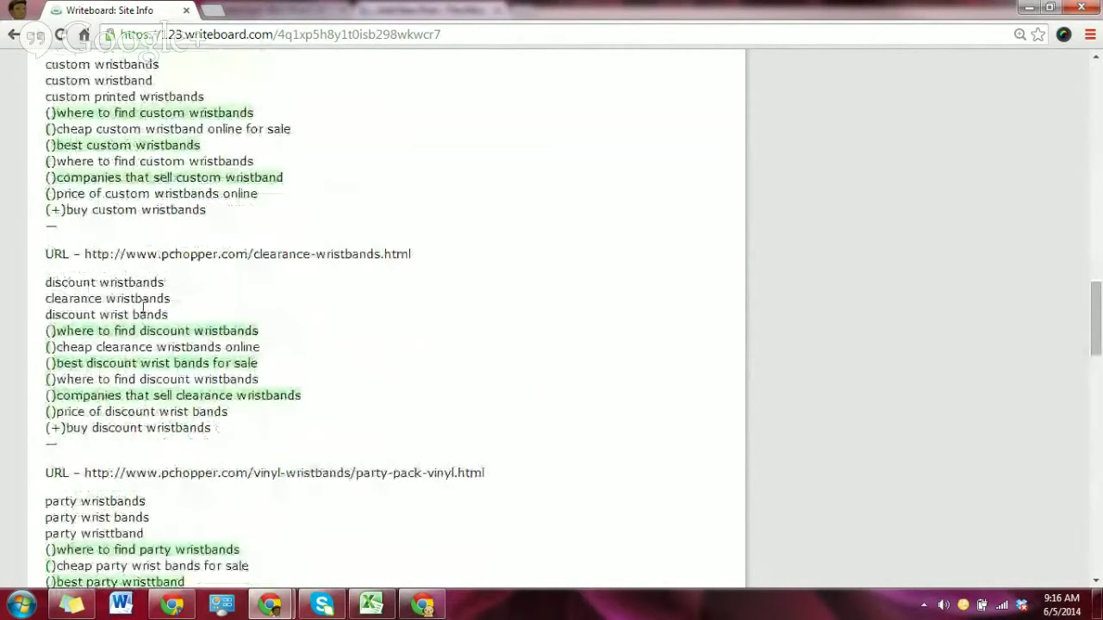
{"action": "scroll", "coordinate": [143, 308], "scroll_direction": "down", "scroll_amount": 1}
{"action": "scroll", "coordinate": [201, 389], "scroll_direction": "down", "scroll_amount": 1}
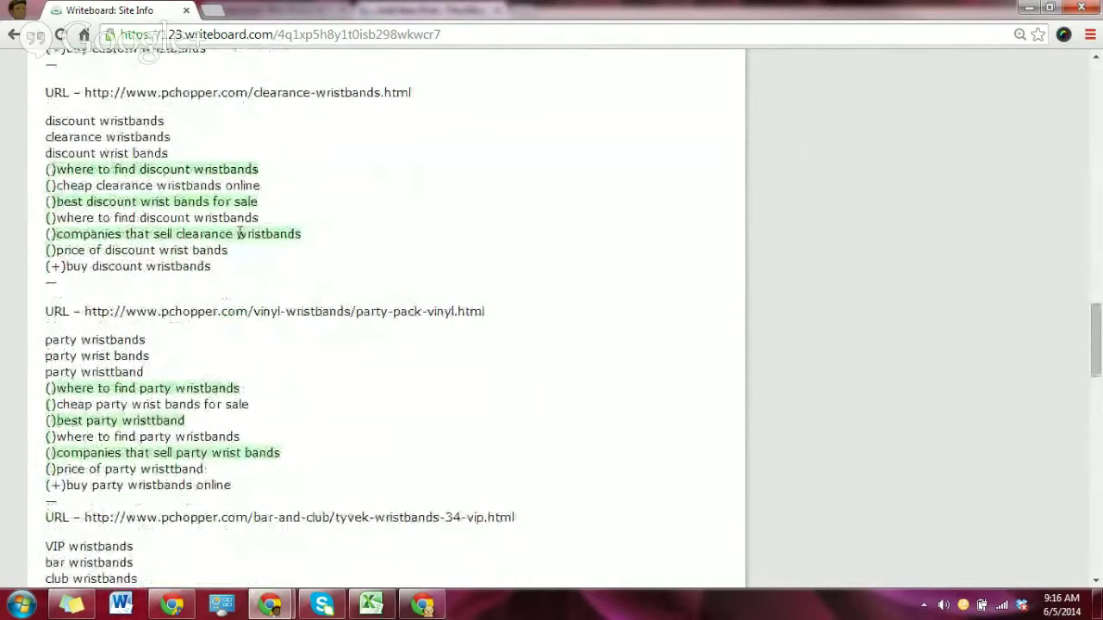
{"action": "left_click_drag", "start_coordinate": [211, 266], "coordinate": [36, 117]}
{"action": "left_click_drag", "start_coordinate": [254, 92], "coordinate": [434, 83]}
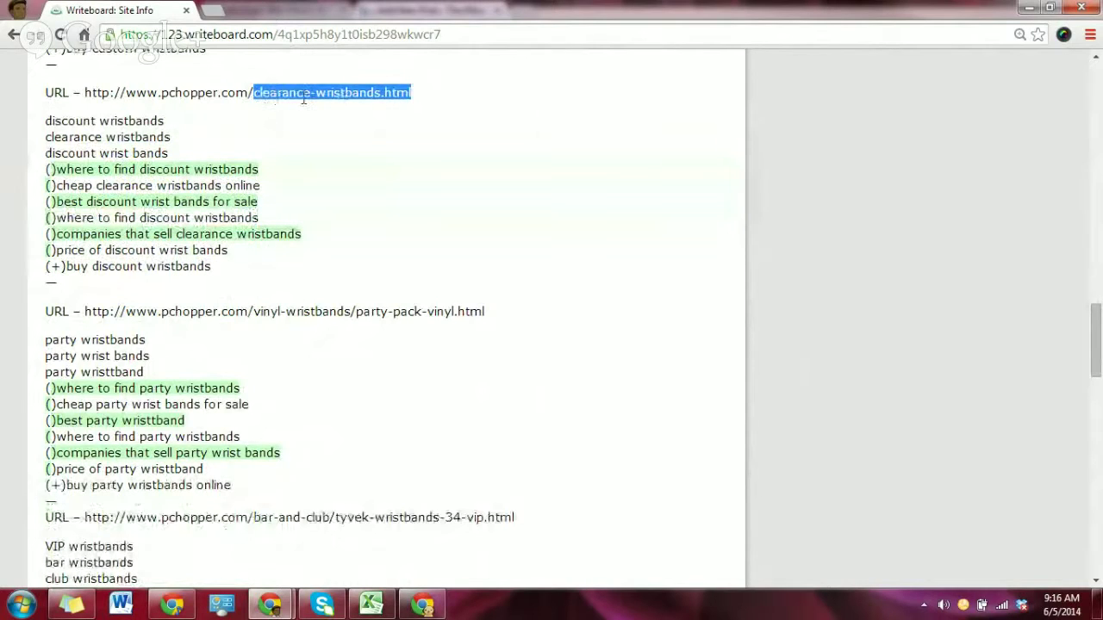
{"action": "left_click", "coordinate": [68, 179]}
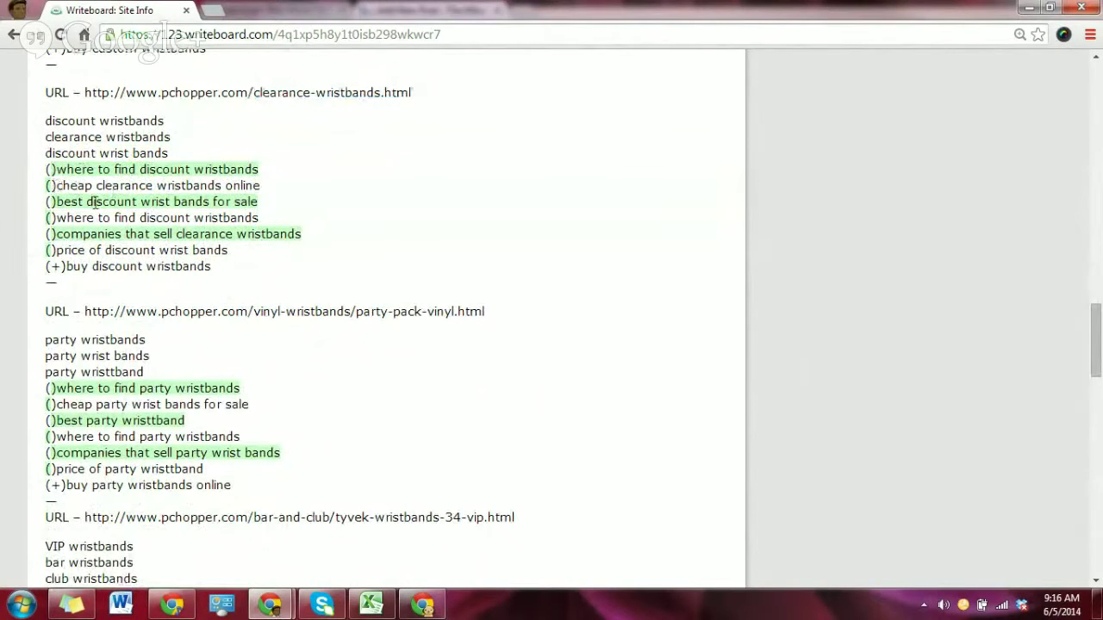
{"action": "left_click_drag", "start_coordinate": [211, 267], "coordinate": [38, 179]}
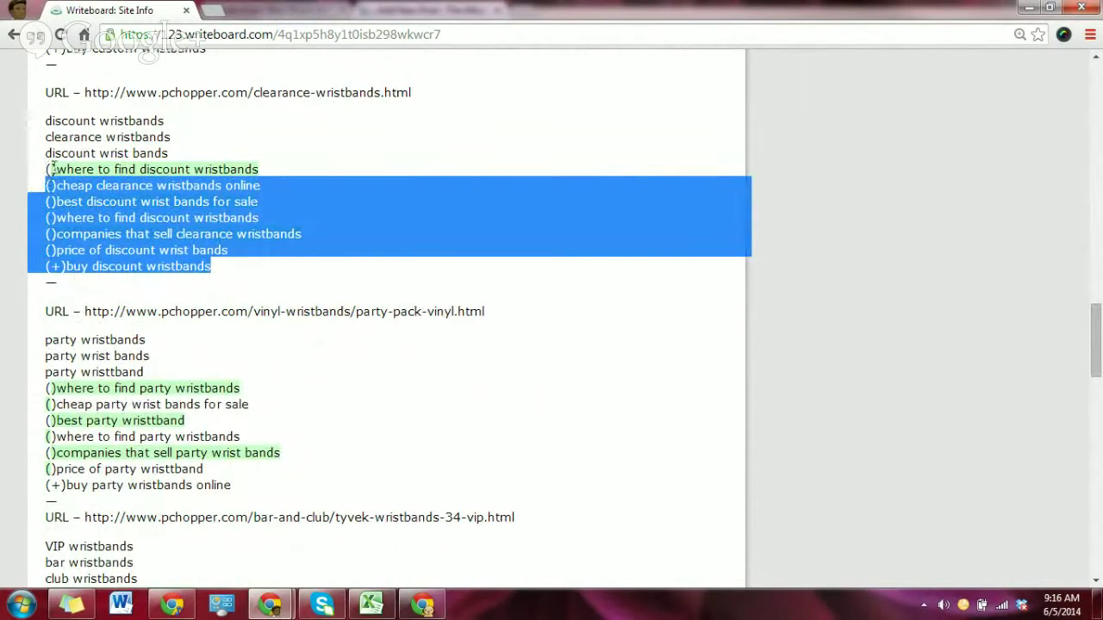
{"action": "left_click", "coordinate": [241, 250]}
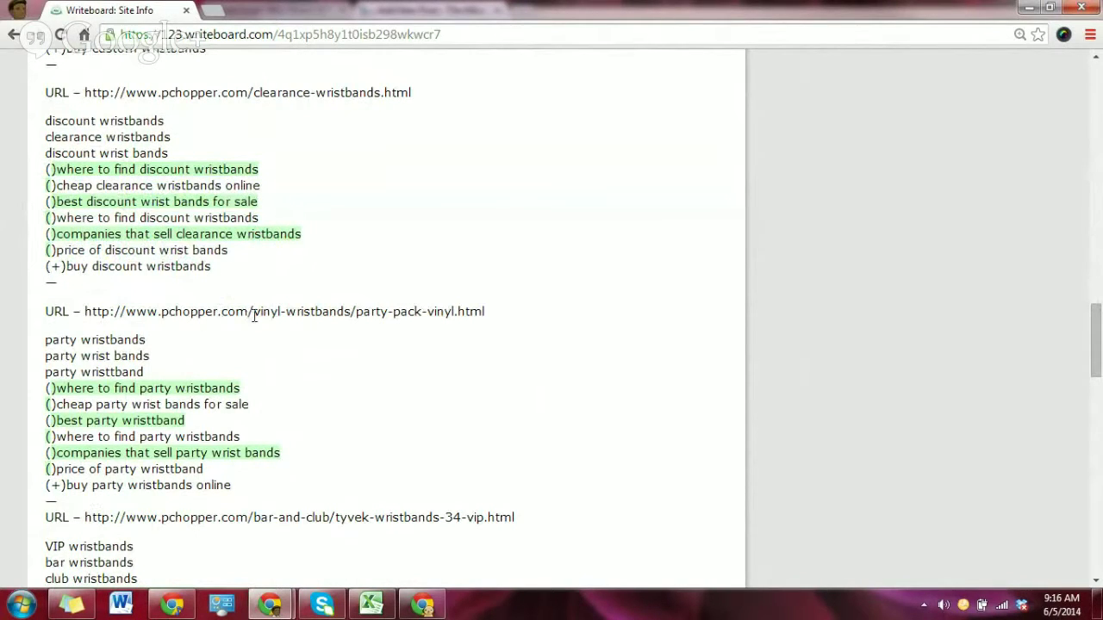
- Compare the party-pack-vinyl.html and tyvek-wristbands-34-vip.html URLs with the party, VIP, bar and club wristband keywords under them
{"action": "left_click_drag", "start_coordinate": [253, 311], "coordinate": [497, 307]}
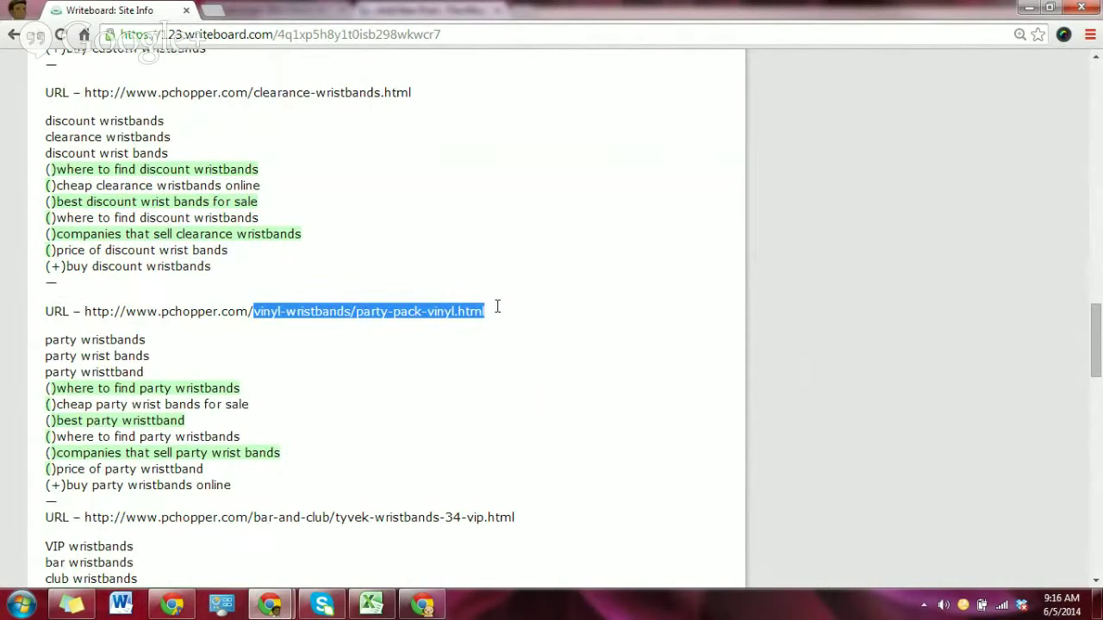
{"action": "left_click", "coordinate": [207, 343]}
{"action": "left_click_drag", "start_coordinate": [43, 342], "coordinate": [134, 389]}
{"action": "left_click_drag", "start_coordinate": [46, 437], "coordinate": [204, 437]}
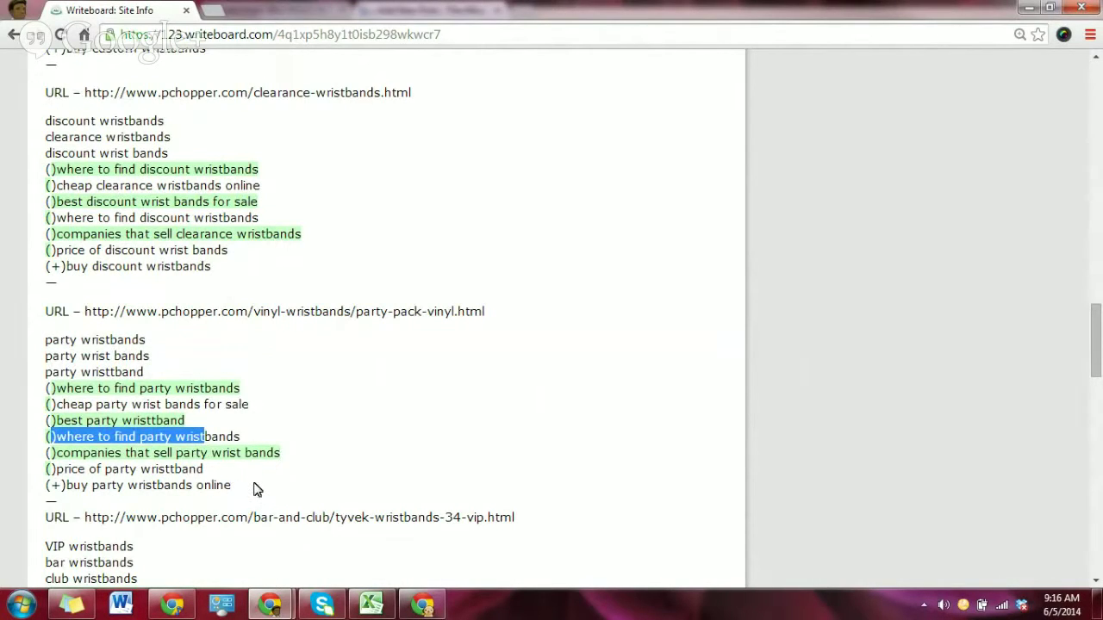
{"action": "left_click_drag", "start_coordinate": [254, 487], "coordinate": [65, 370]}
{"action": "scroll", "coordinate": [66, 371], "scroll_direction": "down", "scroll_amount": 4}
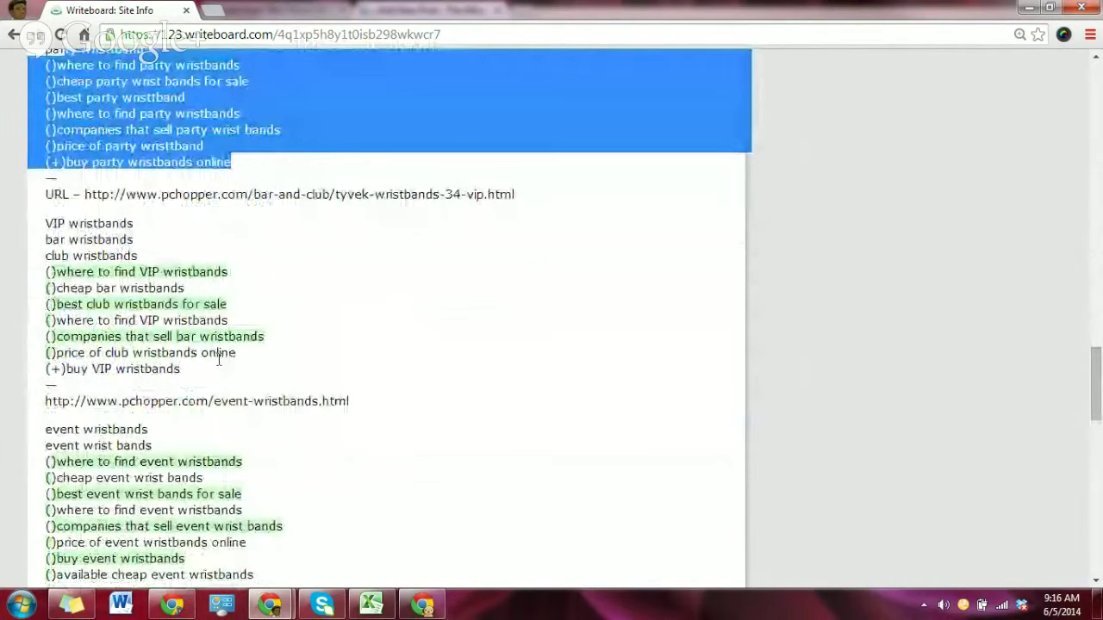
{"action": "left_click_drag", "start_coordinate": [254, 194], "coordinate": [514, 195]}
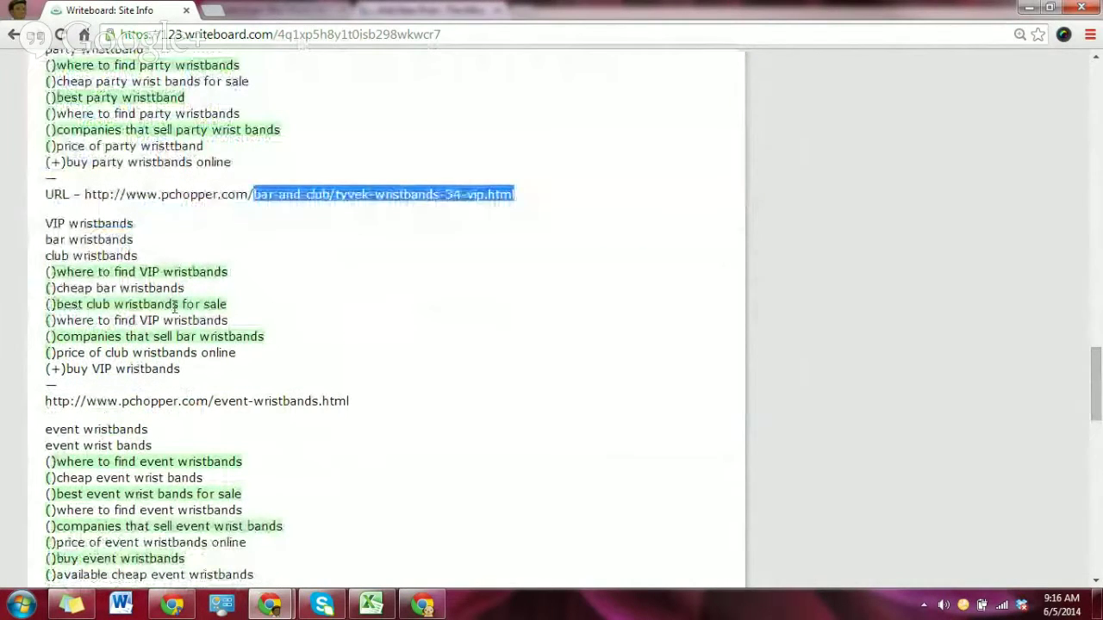
{"action": "left_click", "coordinate": [97, 276]}
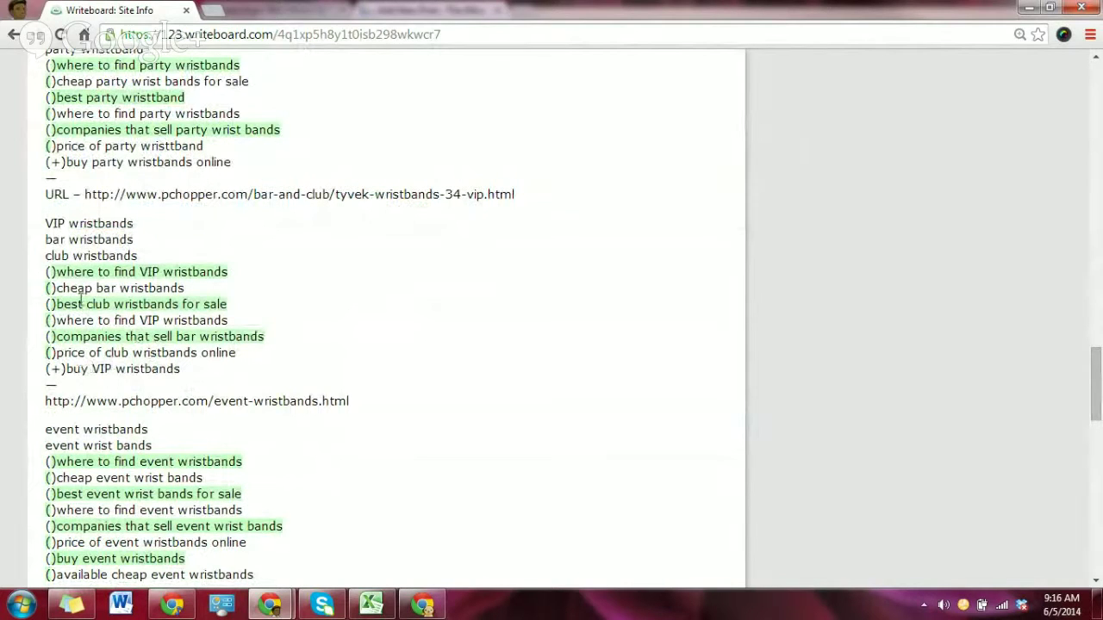
{"action": "scroll", "coordinate": [62, 253], "scroll_direction": "down", "scroll_amount": 2}
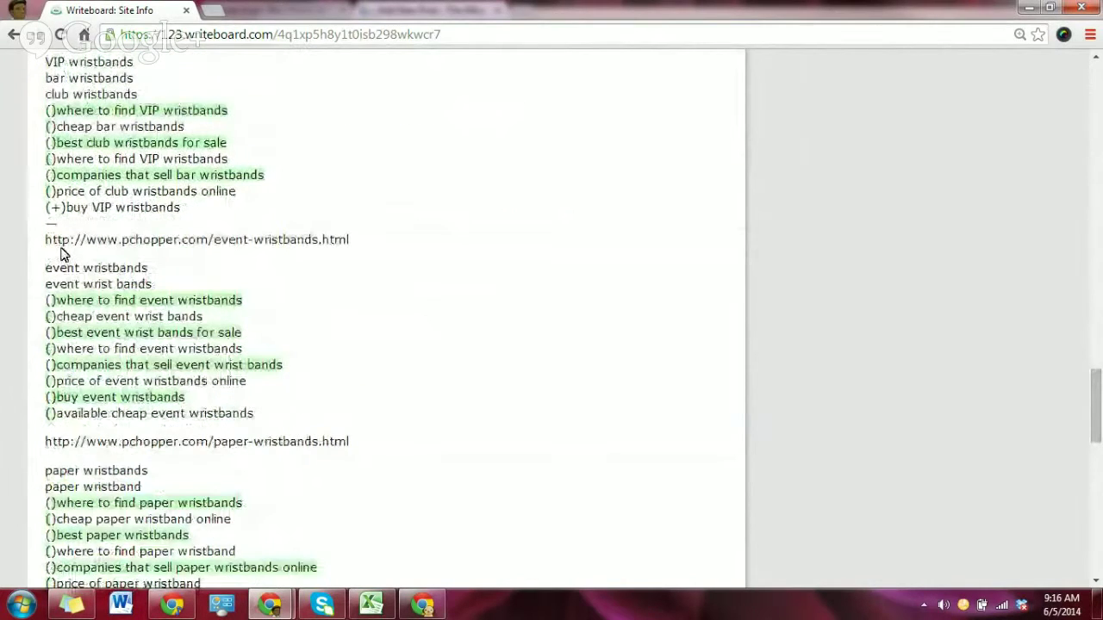
- Examine the event-wristbands page URL and the keyword variations listed beneath it in the Writeboard notes
{"action": "scroll", "coordinate": [61, 254], "scroll_direction": "down", "scroll_amount": 1}
{"action": "left_click_drag", "start_coordinate": [209, 158], "coordinate": [352, 157]}
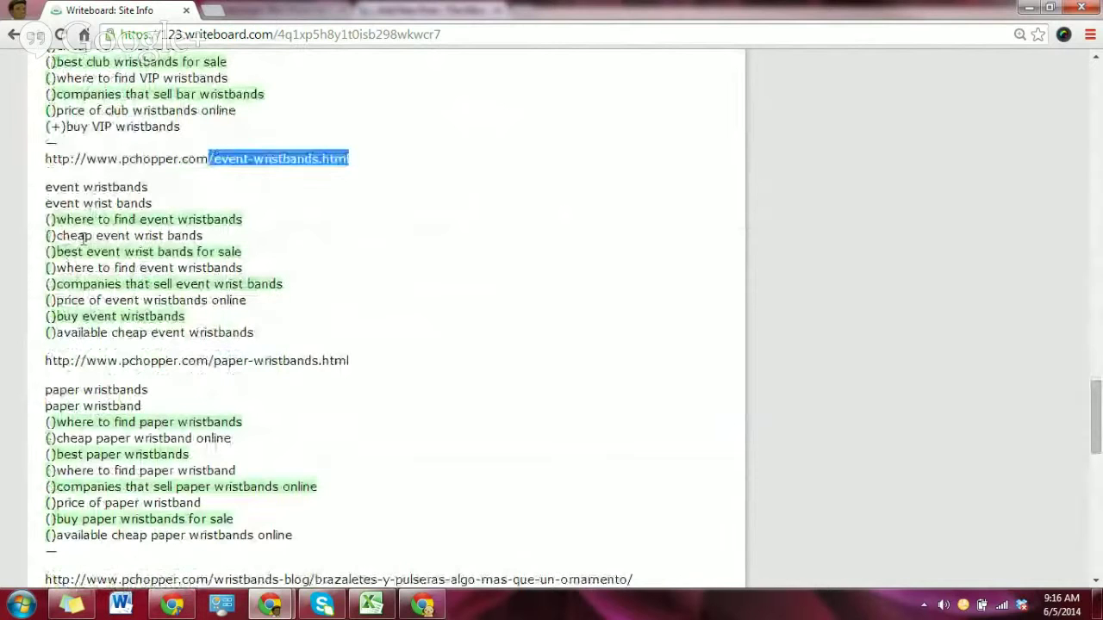
{"action": "left_click_drag", "start_coordinate": [256, 336], "coordinate": [41, 191]}
{"action": "scroll", "coordinate": [252, 258], "scroll_direction": "down", "scroll_amount": 2}
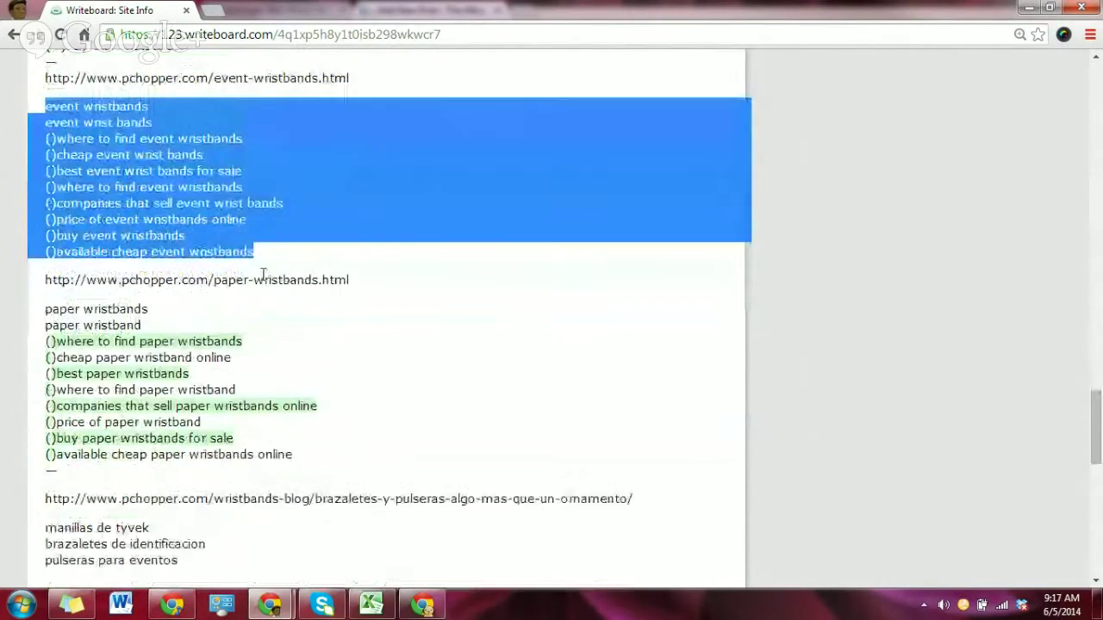
{"action": "scroll", "coordinate": [255, 284], "scroll_direction": "up", "scroll_amount": 2}
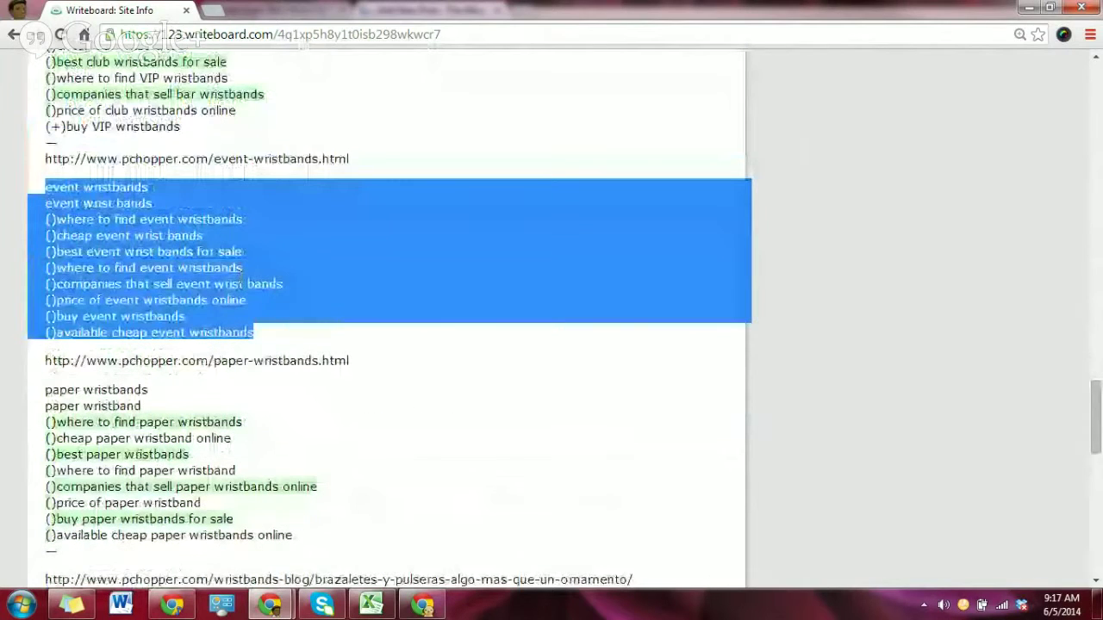
{"action": "left_click", "coordinate": [216, 325]}
{"action": "left_click_drag", "start_coordinate": [283, 284], "coordinate": [56, 284]}
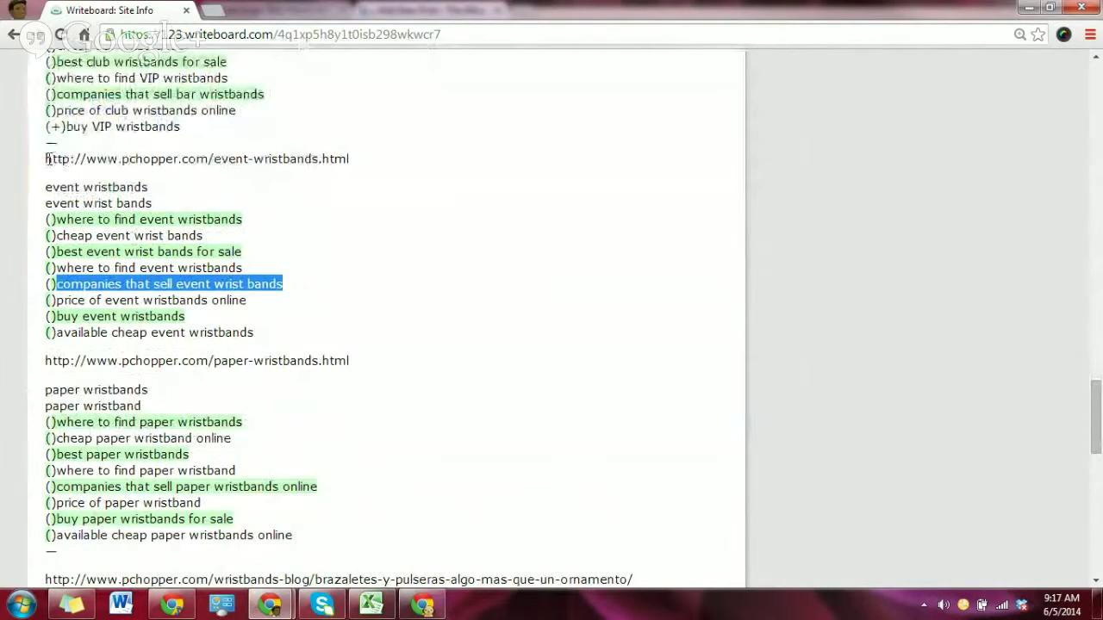
{"action": "left_click_drag", "start_coordinate": [45, 158], "coordinate": [362, 160]}
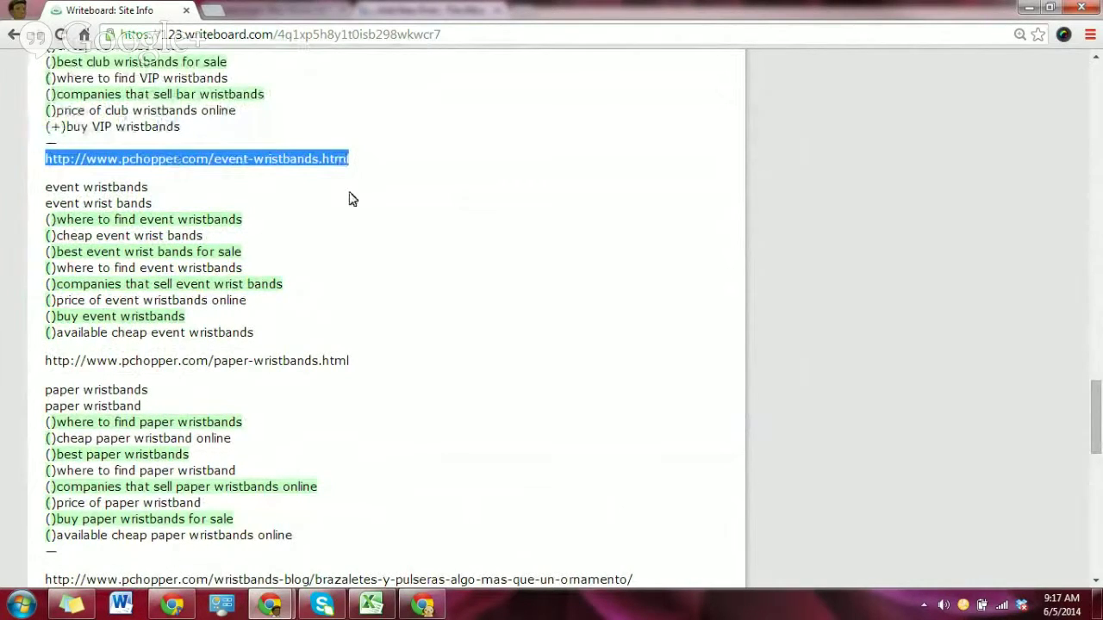
- Switch to the WordPress post draft and look over its body text and the phrase marked for linking
{"action": "left_click", "coordinate": [172, 605]}
{"action": "scroll", "coordinate": [320, 320], "scroll_direction": "down", "scroll_amount": 15}
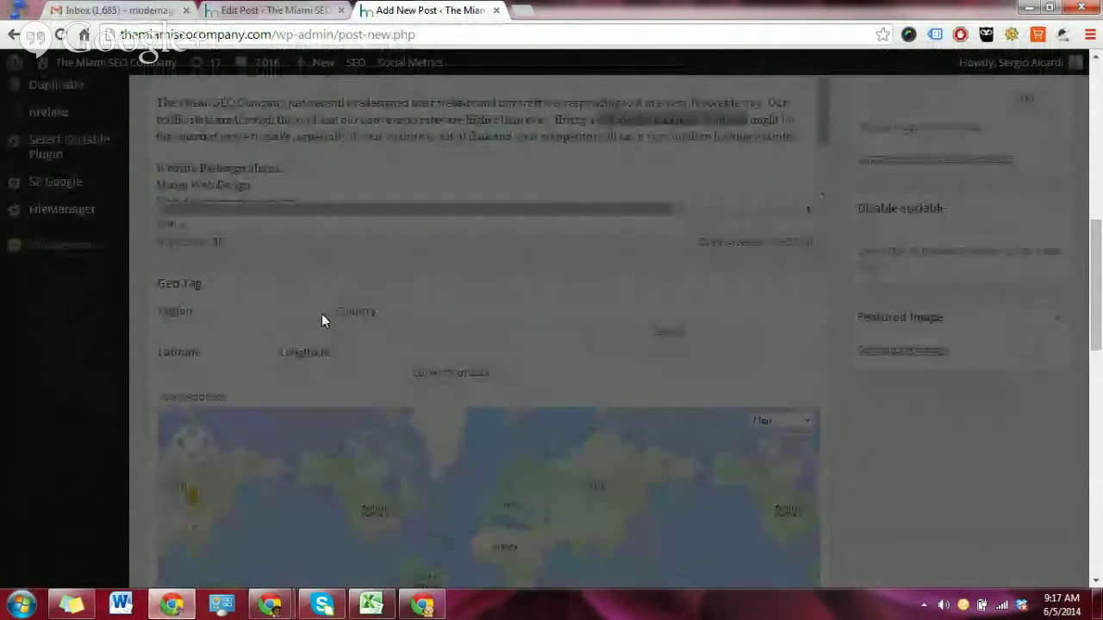
{"action": "scroll", "coordinate": [412, 368], "scroll_direction": "up", "scroll_amount": 12}
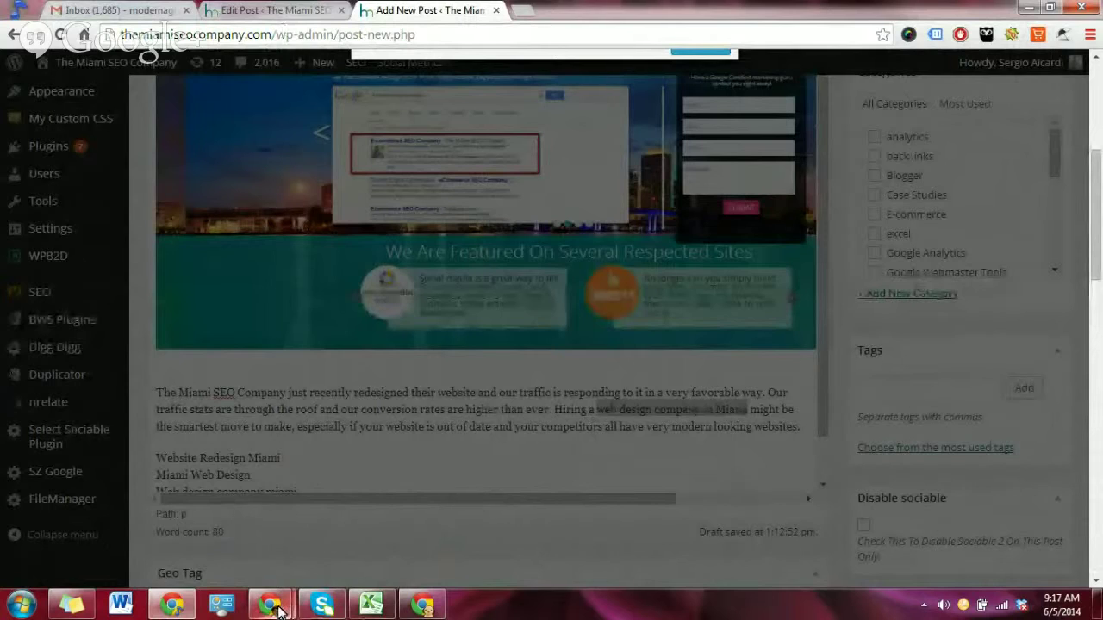
- Return to the Writeboard notes and compare the target URLs with their keyword groups for event, VIP, party and discount wristbands
{"action": "mouse_move", "coordinate": [286, 609]}
{"action": "left_click", "coordinate": [333, 554]}
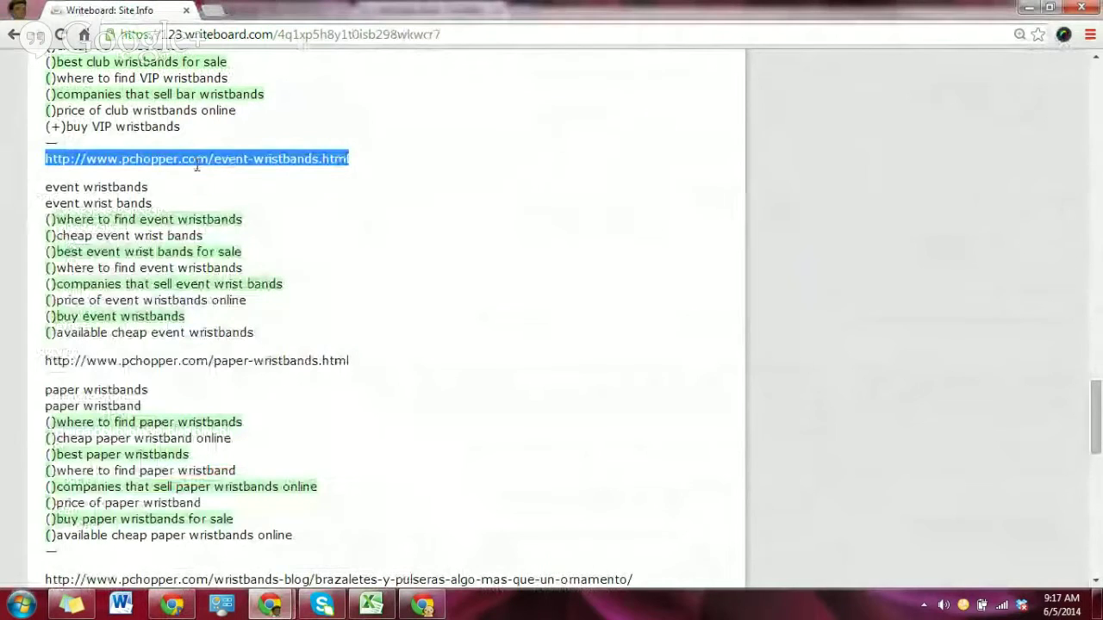
{"action": "left_click", "coordinate": [76, 181]}
{"action": "left_click_drag", "start_coordinate": [44, 160], "coordinate": [357, 161]}
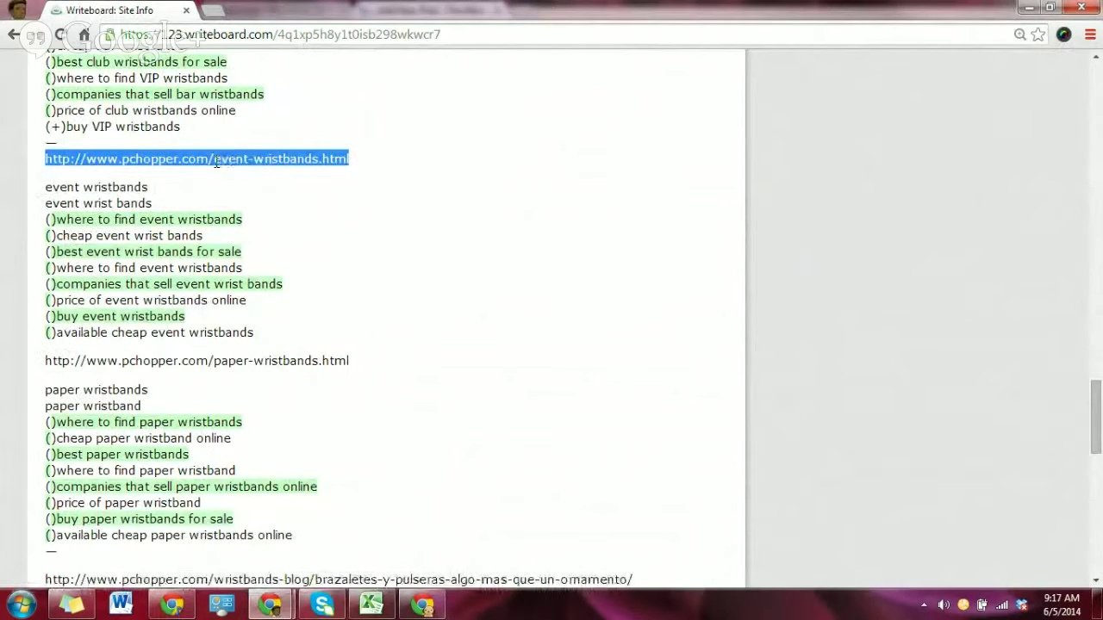
{"action": "scroll", "coordinate": [207, 202], "scroll_direction": "up", "scroll_amount": 5}
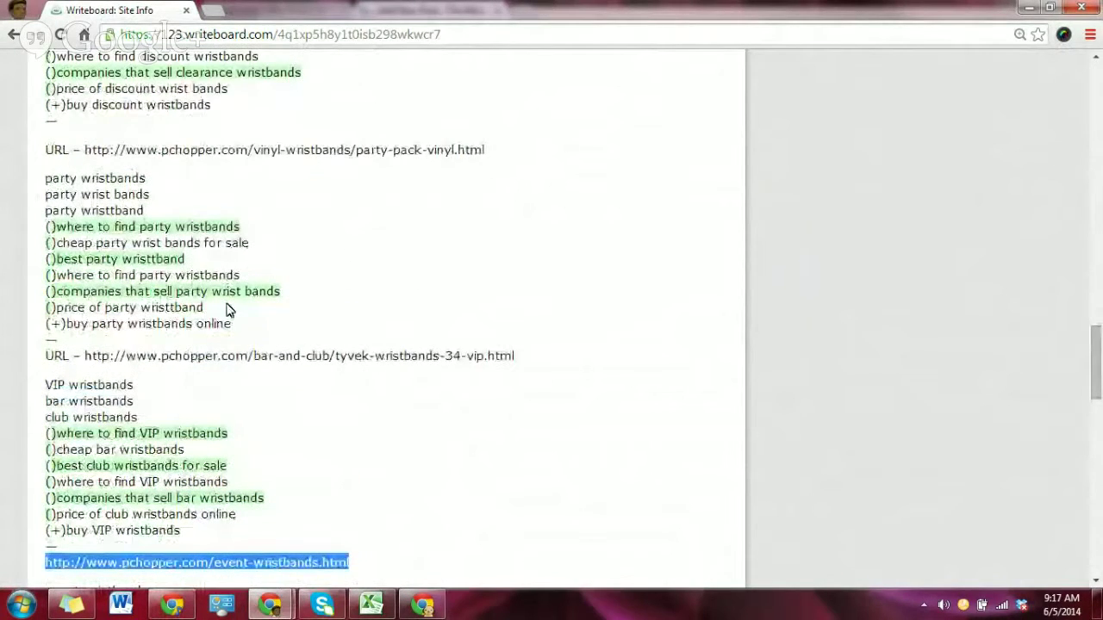
{"action": "scroll", "coordinate": [226, 310], "scroll_direction": "up", "scroll_amount": 1}
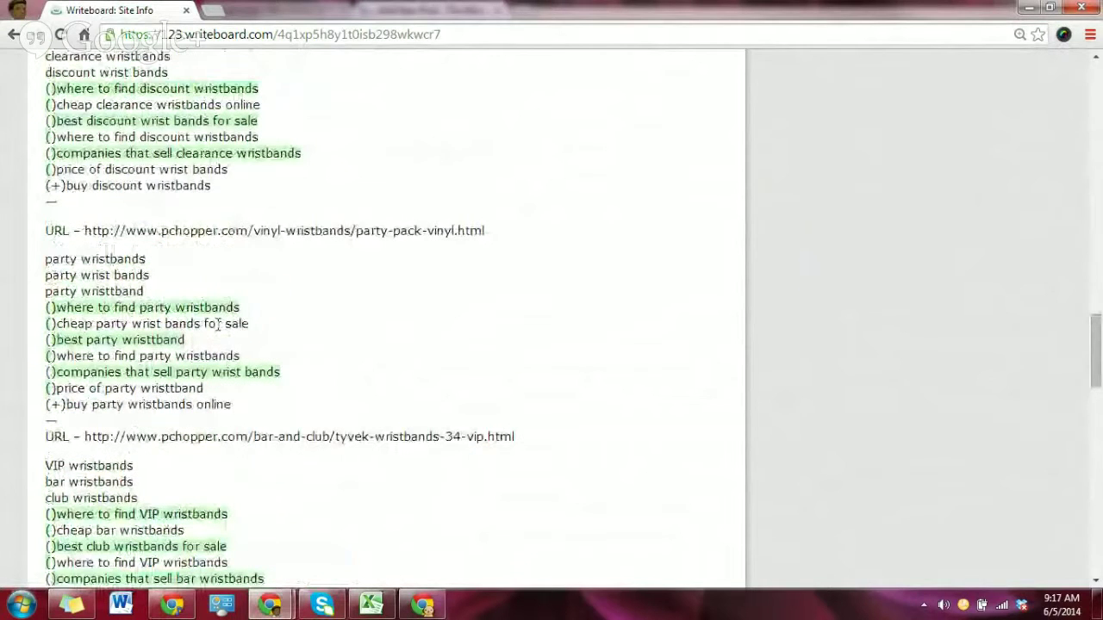
{"action": "scroll", "coordinate": [214, 376], "scroll_direction": "up", "scroll_amount": 3}
{"action": "scroll", "coordinate": [214, 376], "scroll_direction": "down", "scroll_amount": 2}
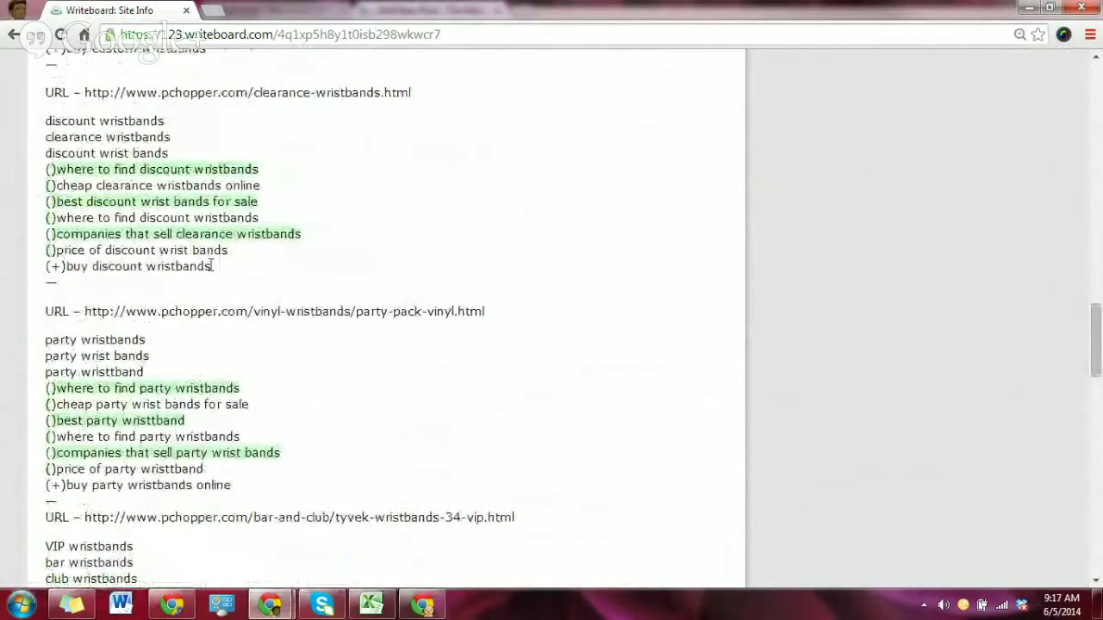
- Go back to WordPress and open the company site's Web Design page in a separate tab placed last
{"action": "key", "text": "alt+Tab"}
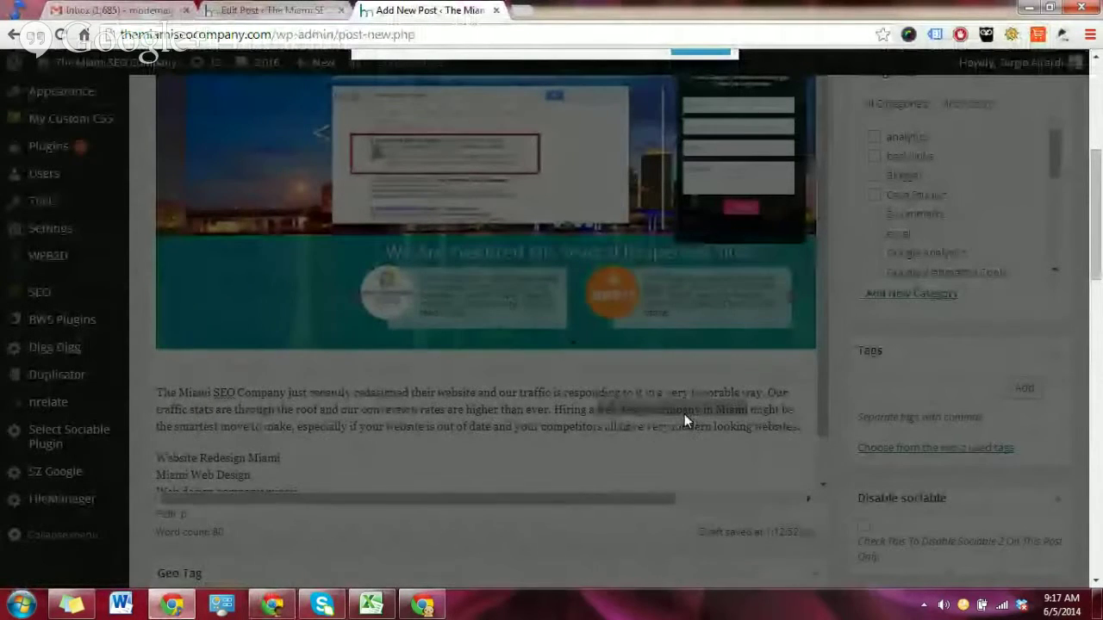
{"action": "key", "text": "ctrl+k"}
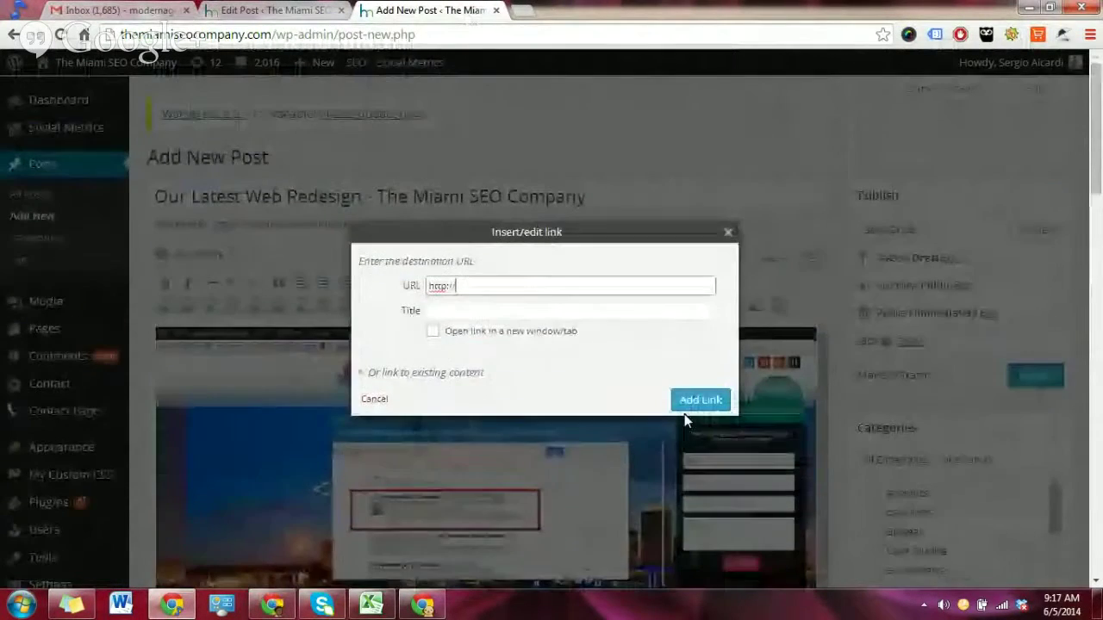
{"action": "left_click", "coordinate": [258, 15]}
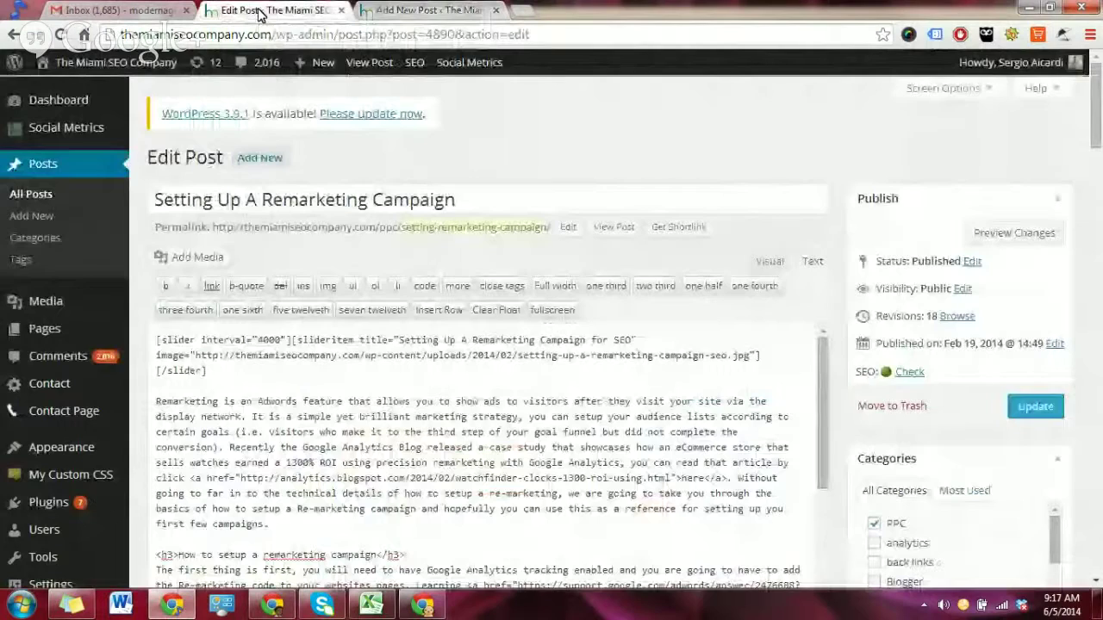
{"action": "right_click", "coordinate": [66, 64]}
{"action": "left_click", "coordinate": [102, 76]}
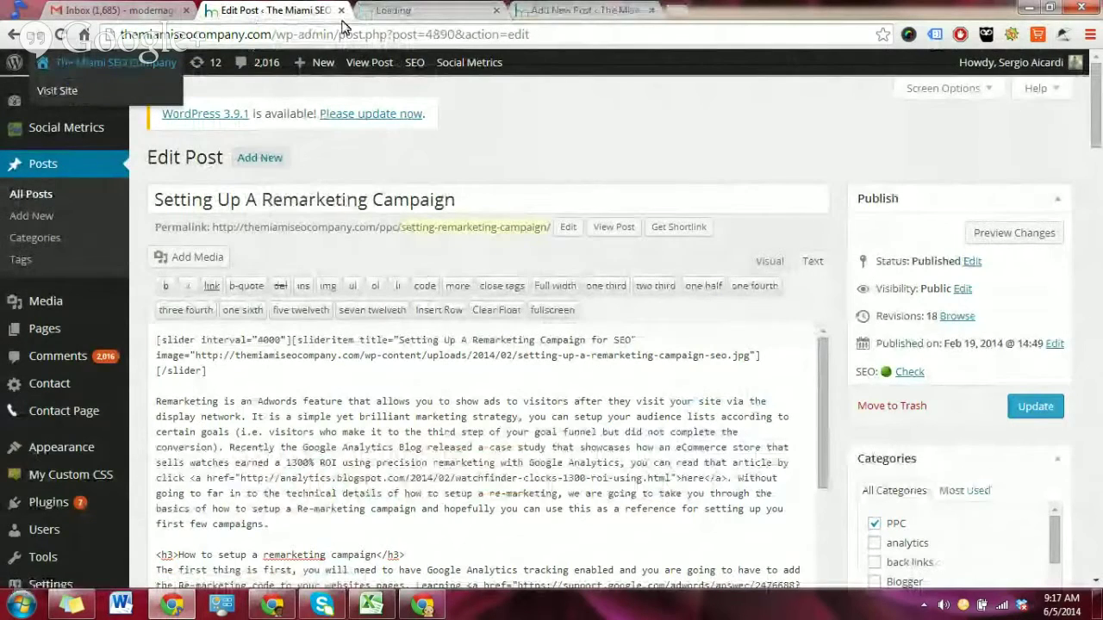
{"action": "left_click_drag", "start_coordinate": [396, 11], "coordinate": [595, 11]}
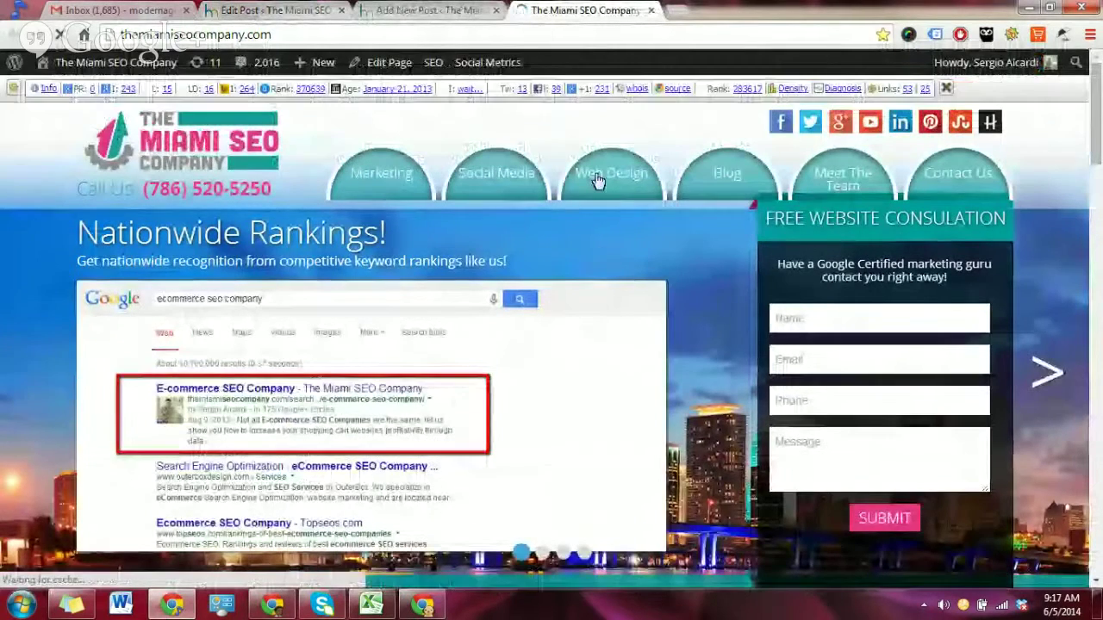
{"action": "mouse_move", "coordinate": [612, 177]}
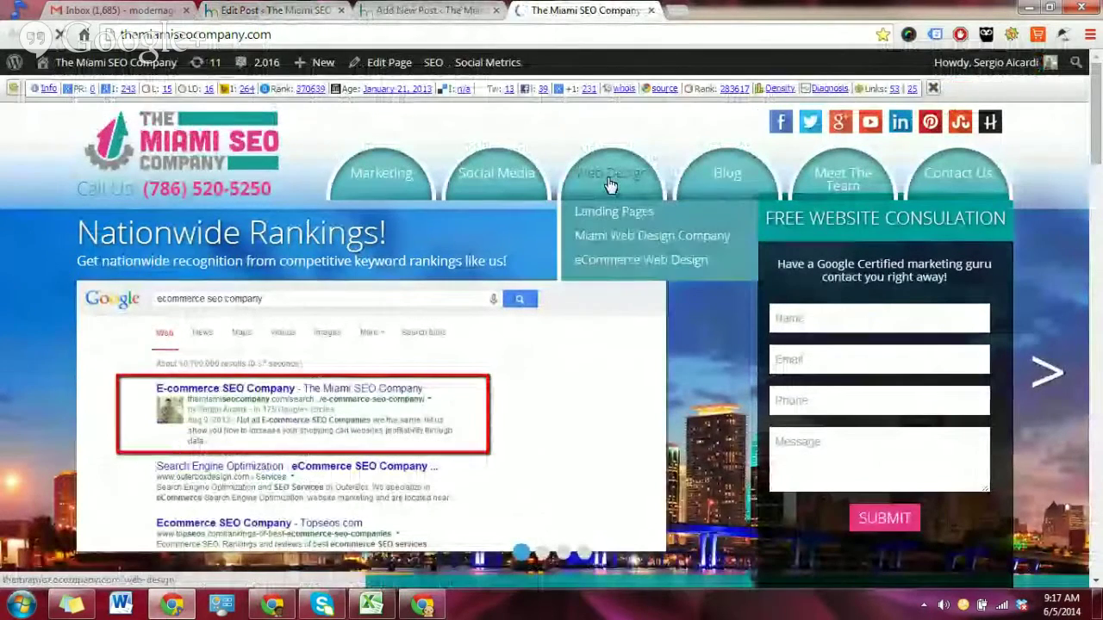
{"action": "left_click", "coordinate": [613, 176]}
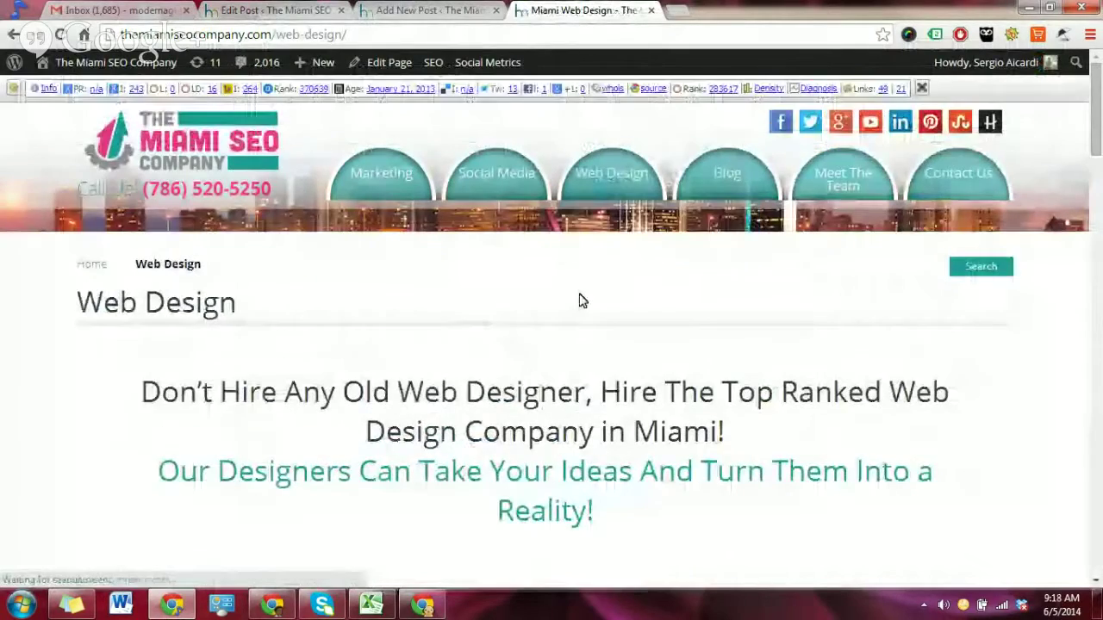
- Look through the Web Design page and copy its full URL
{"action": "scroll", "coordinate": [577, 310], "scroll_direction": "down", "scroll_amount": 5}
{"action": "scroll", "coordinate": [579, 323], "scroll_direction": "down", "scroll_amount": 3}
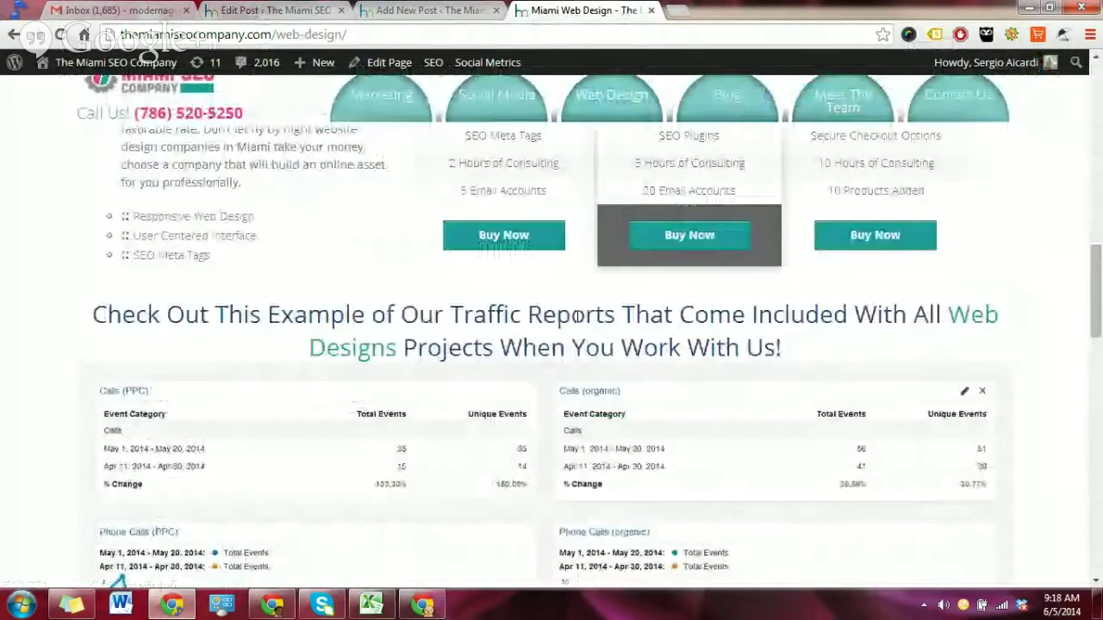
{"action": "scroll", "coordinate": [577, 316], "scroll_direction": "down", "scroll_amount": 15}
{"action": "scroll", "coordinate": [578, 320], "scroll_direction": "up", "scroll_amount": 20}
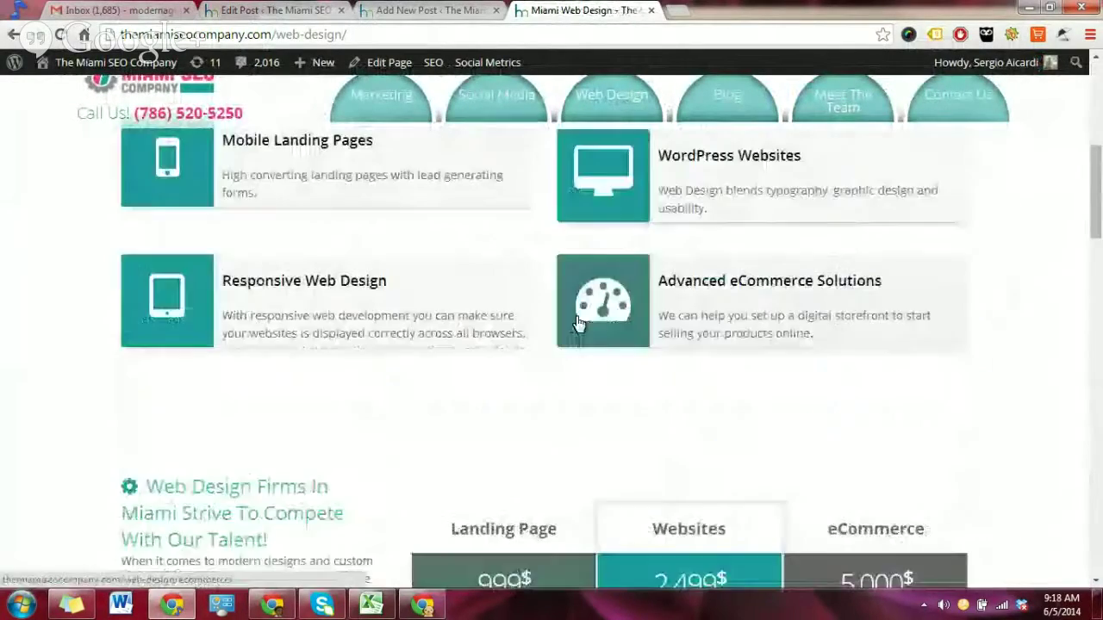
{"action": "scroll", "coordinate": [577, 322], "scroll_direction": "up", "scroll_amount": 10}
{"action": "left_click_drag", "start_coordinate": [346, 35], "coordinate": [109, 26]}
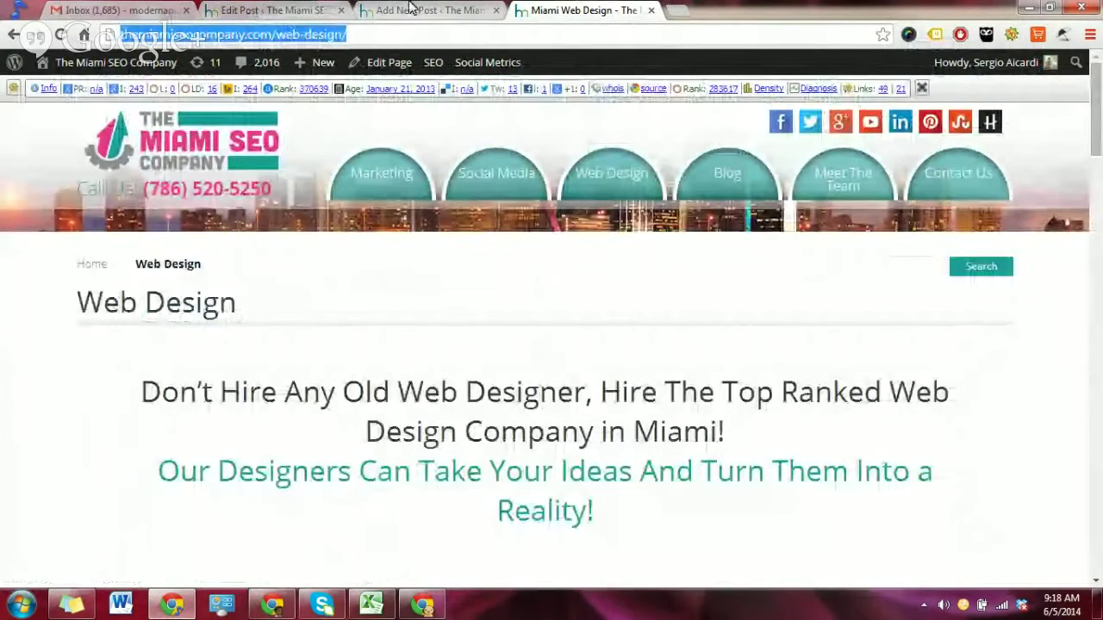
{"action": "right_click", "coordinate": [312, 34]}
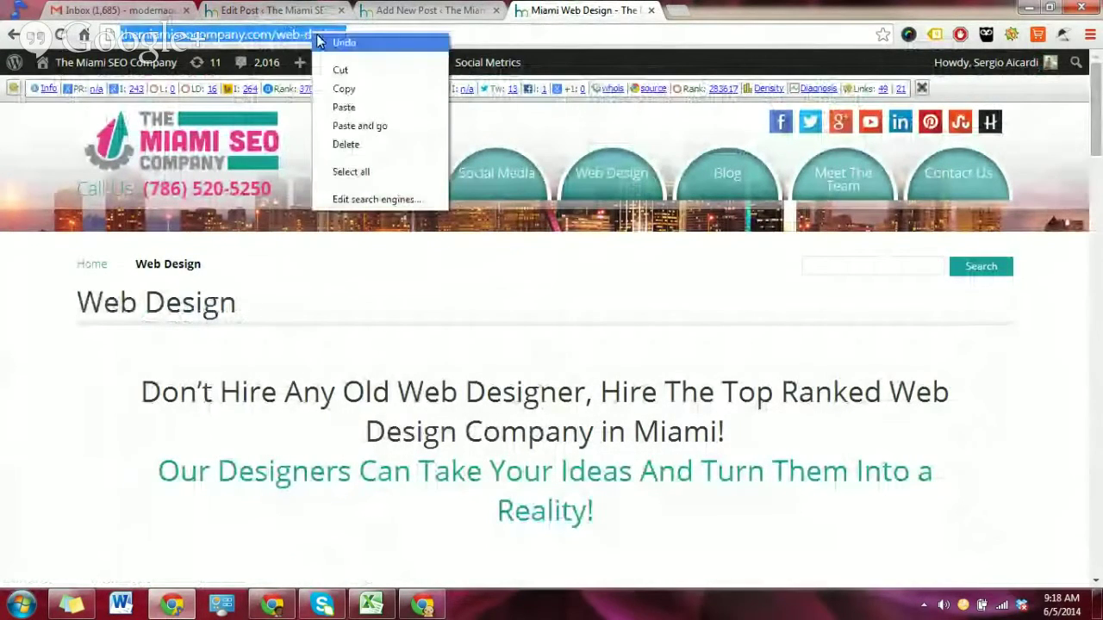
{"action": "left_click", "coordinate": [349, 93]}
{"action": "left_click", "coordinate": [407, 19]}
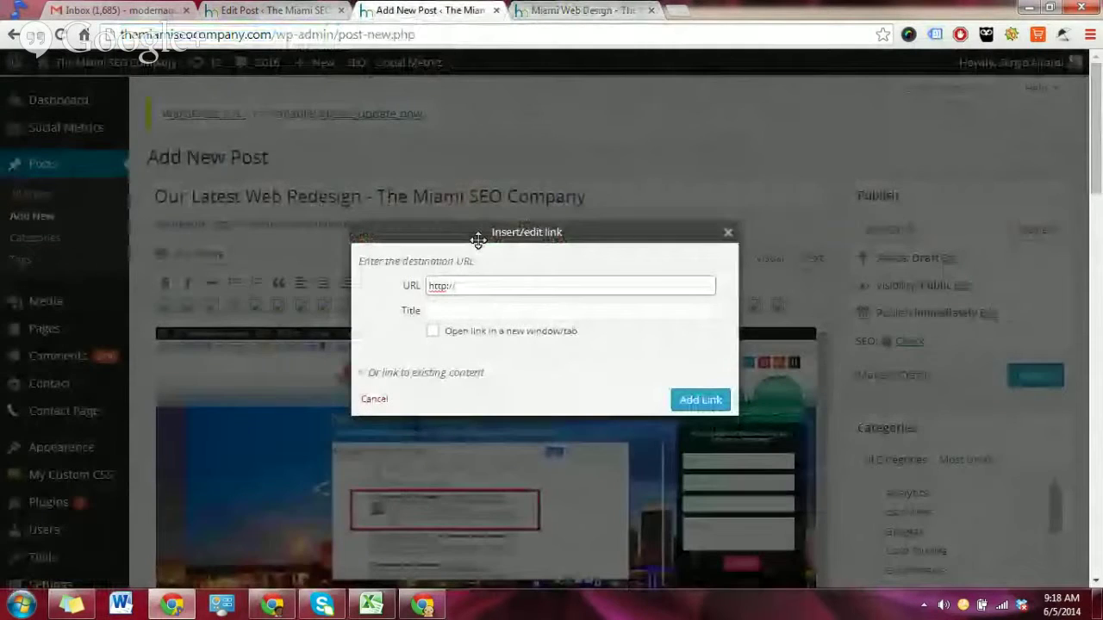
{"action": "key", "text": "ctrl+v"}
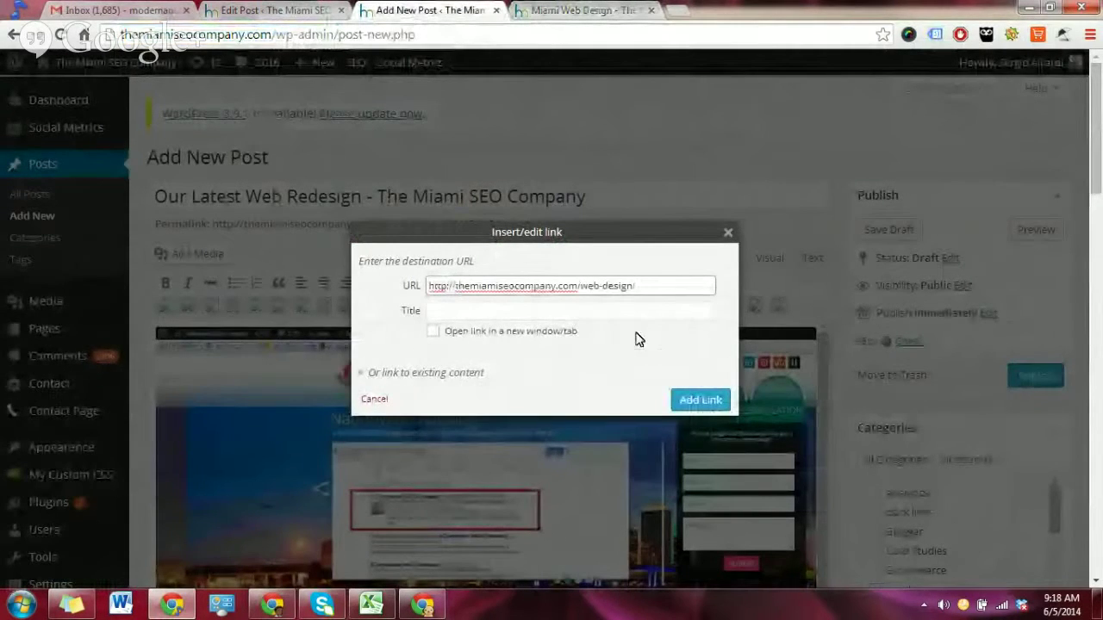
{"action": "left_click", "coordinate": [684, 401]}
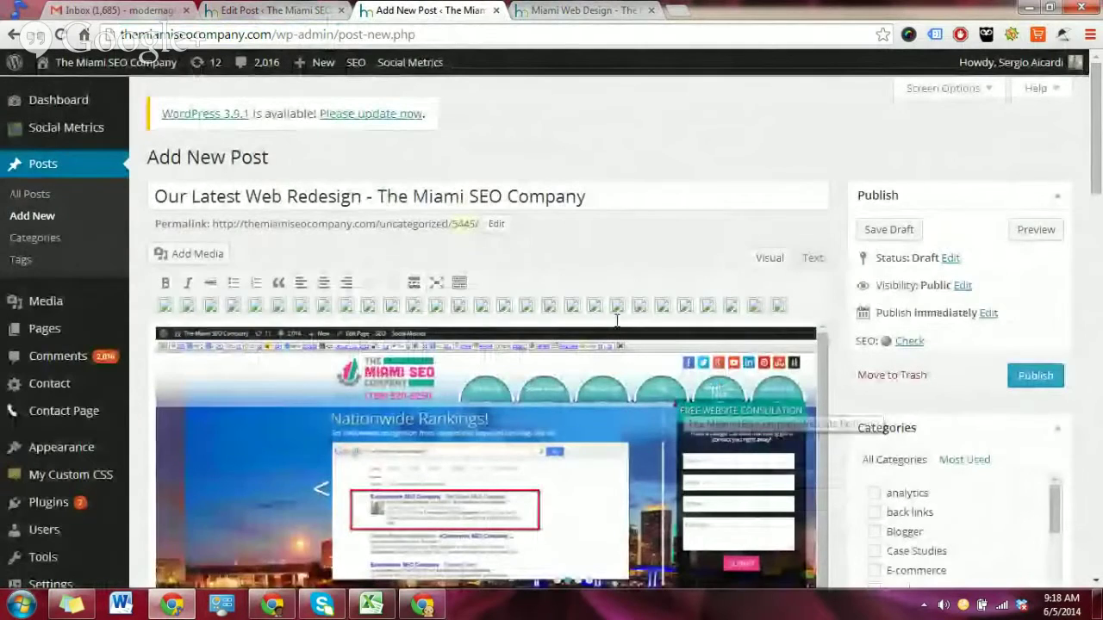
- Review the draft post's linked paragraph, keyword list, title and image
{"action": "scroll", "coordinate": [683, 400], "scroll_direction": "down", "scroll_amount": 6}
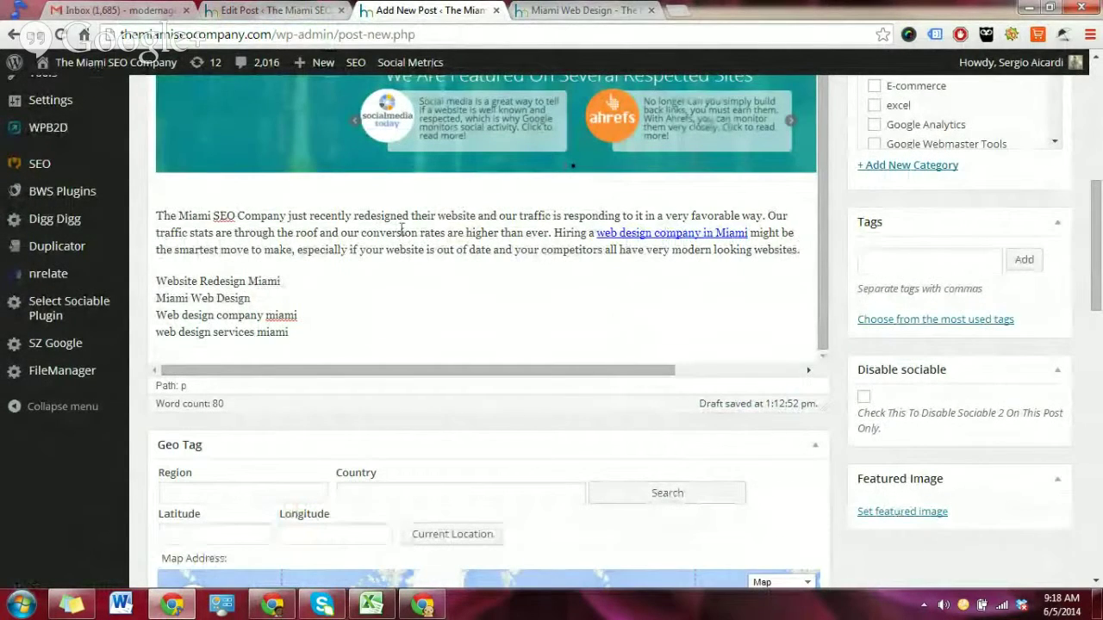
{"action": "left_click", "coordinate": [802, 250]}
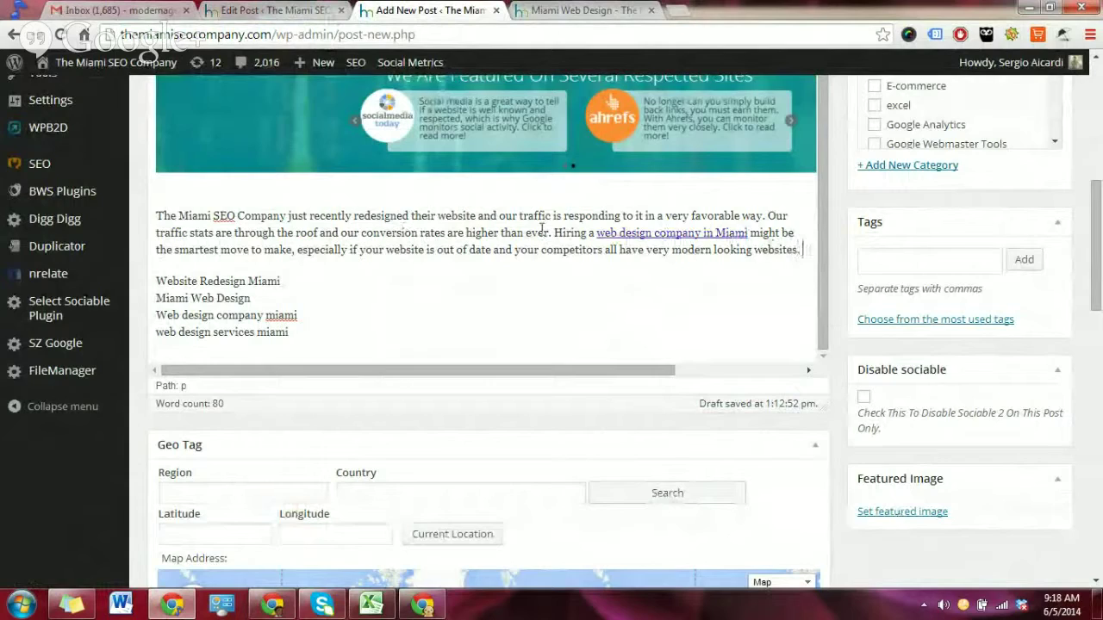
{"action": "scroll", "coordinate": [423, 266], "scroll_direction": "up", "scroll_amount": 5}
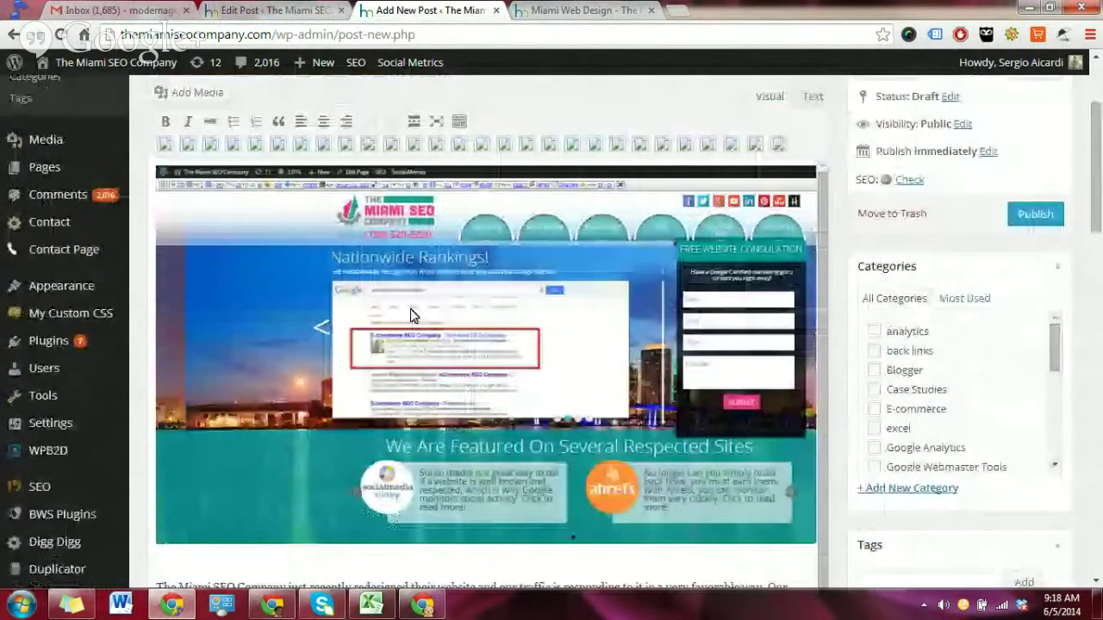
{"action": "scroll", "coordinate": [410, 315], "scroll_direction": "up", "scroll_amount": 3}
{"action": "left_click_drag", "start_coordinate": [157, 192], "coordinate": [600, 201]}
{"action": "scroll", "coordinate": [571, 295], "scroll_direction": "down", "scroll_amount": 3}
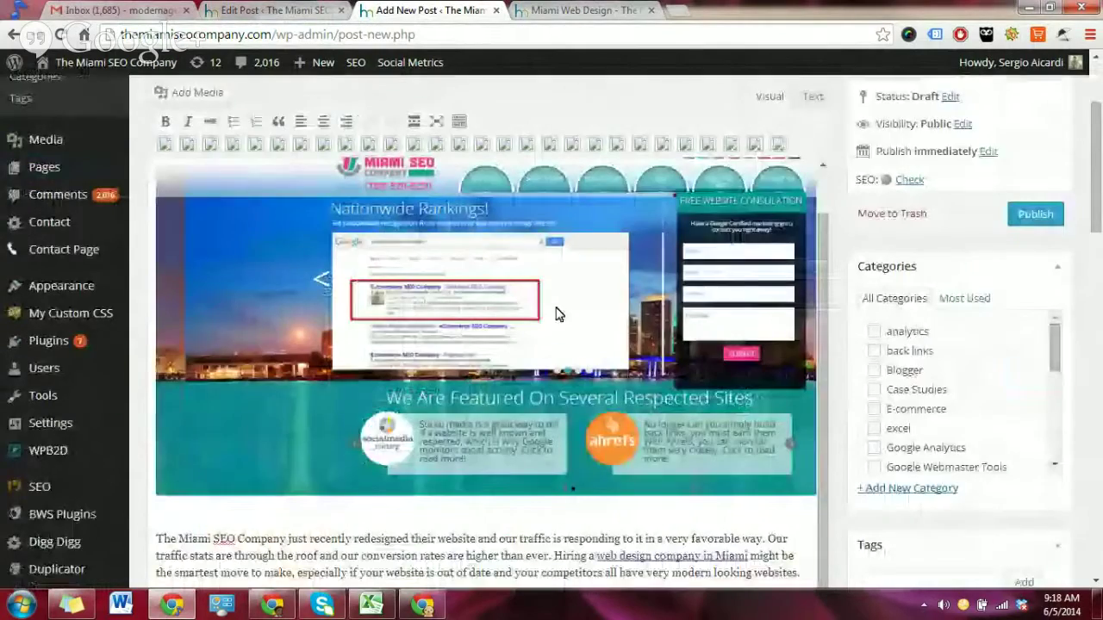
{"action": "scroll", "coordinate": [556, 315], "scroll_direction": "down", "scroll_amount": 1}
{"action": "scroll", "coordinate": [655, 362], "scroll_direction": "down", "scroll_amount": 1}
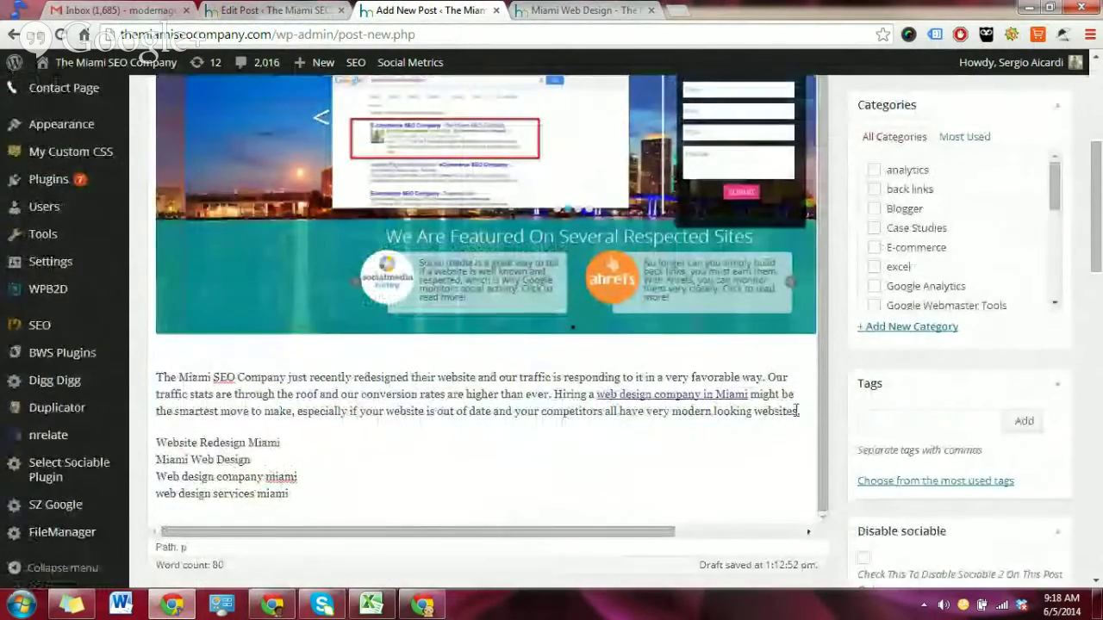
- Look at the draft's publish date and time options, then close them without scheduling the post
{"action": "scroll", "coordinate": [845, 413], "scroll_direction": "up", "scroll_amount": 5}
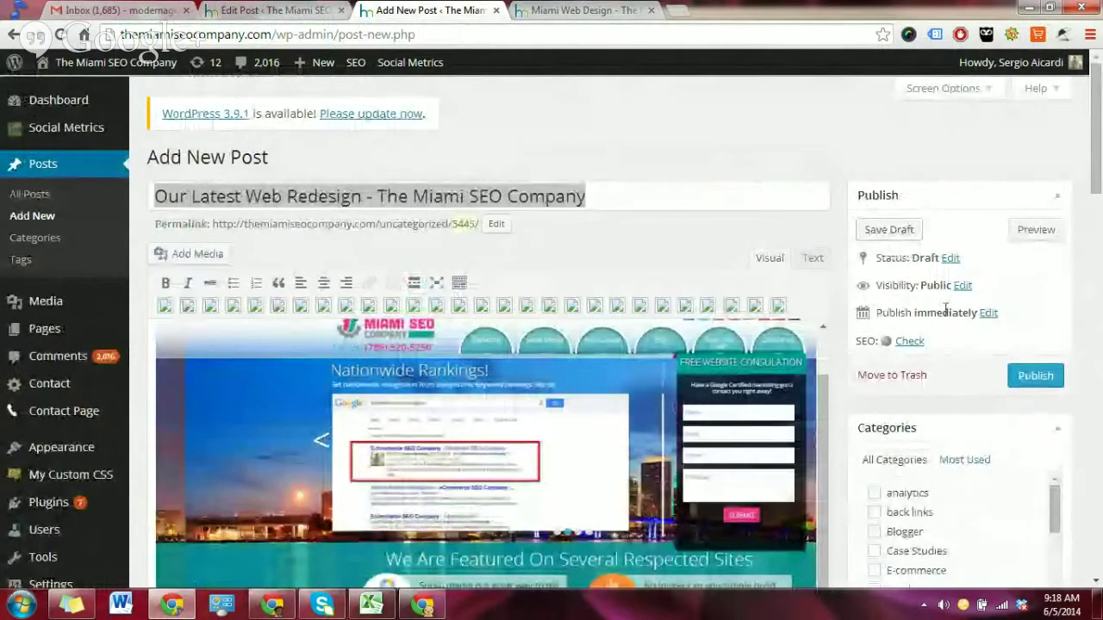
{"action": "left_click", "coordinate": [988, 315]}
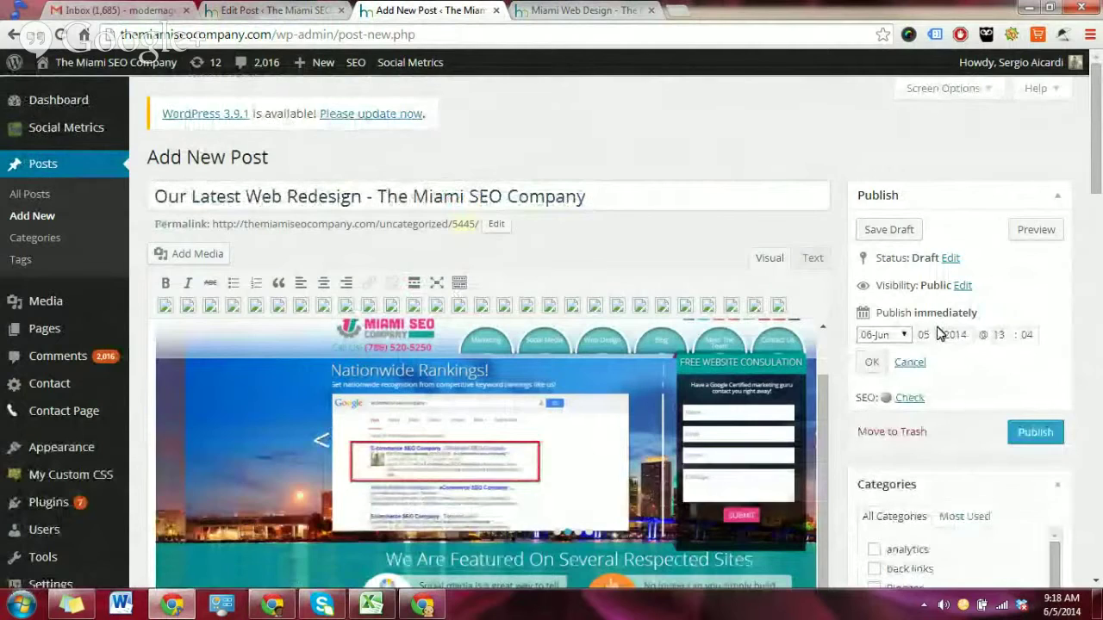
{"action": "left_click", "coordinate": [910, 363]}
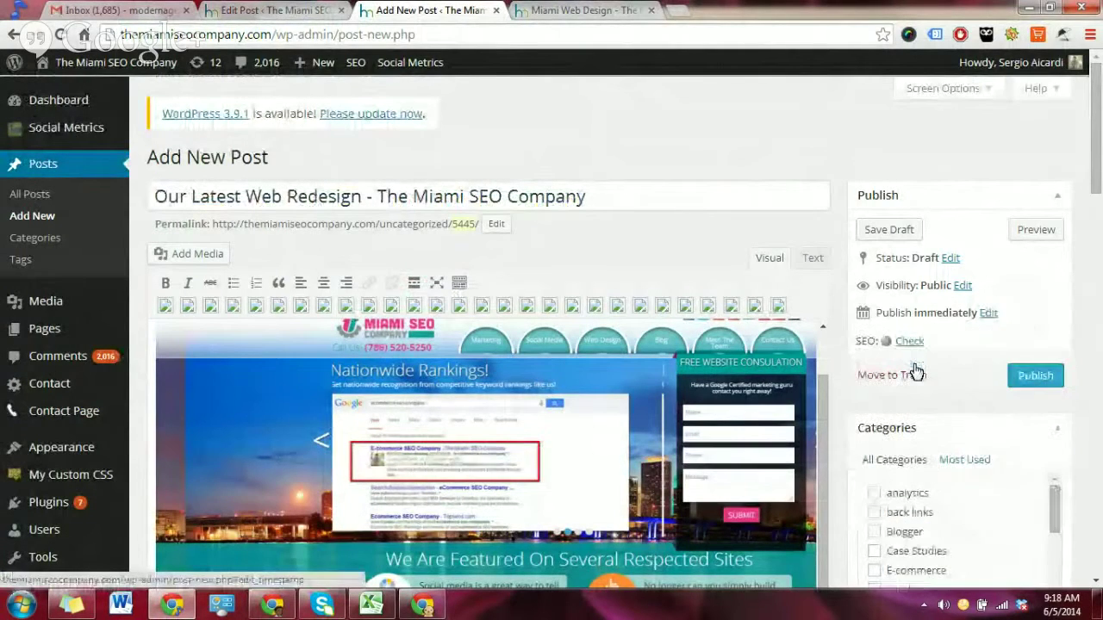
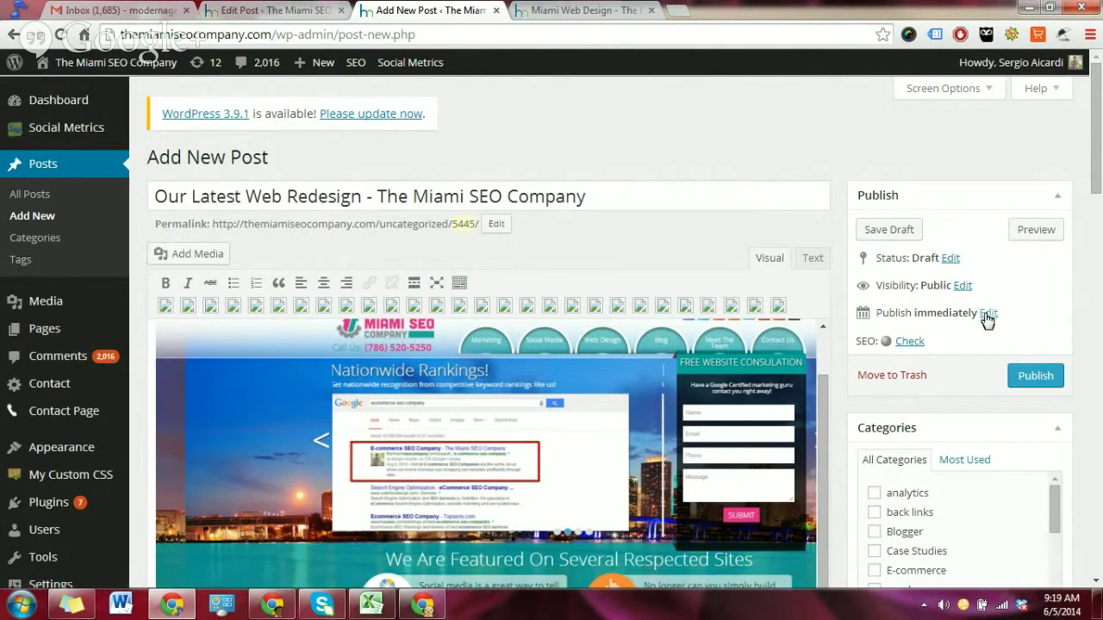
- Look at the draft post's status options
{"action": "left_click", "coordinate": [949, 259]}
{"action": "left_click", "coordinate": [958, 281]}
{"action": "left_click", "coordinate": [966, 256]}
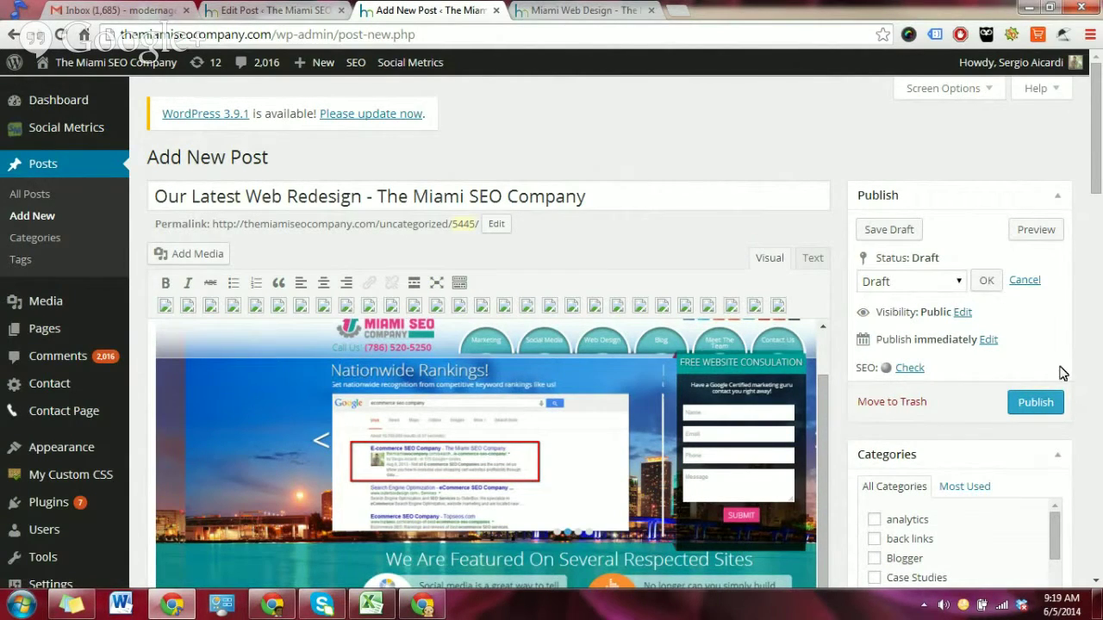
- Set the draft post's scheduled publish date to June 10, 2014, keeping the time at 13:04
{"action": "left_click", "coordinate": [988, 341]}
{"action": "left_click", "coordinate": [900, 362]}
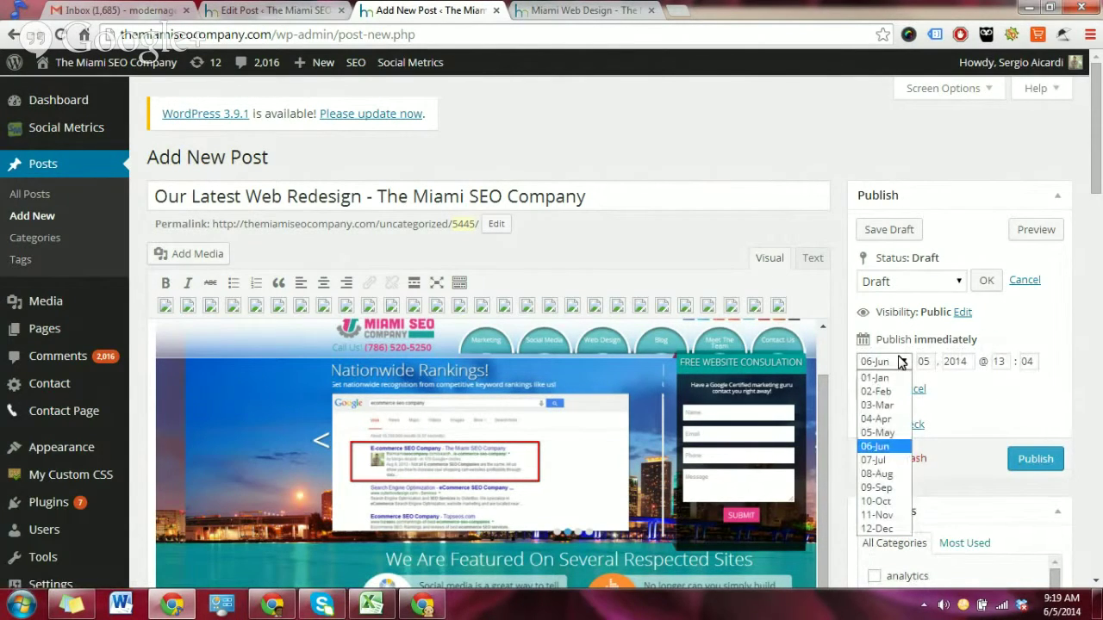
{"action": "left_click", "coordinate": [873, 460]}
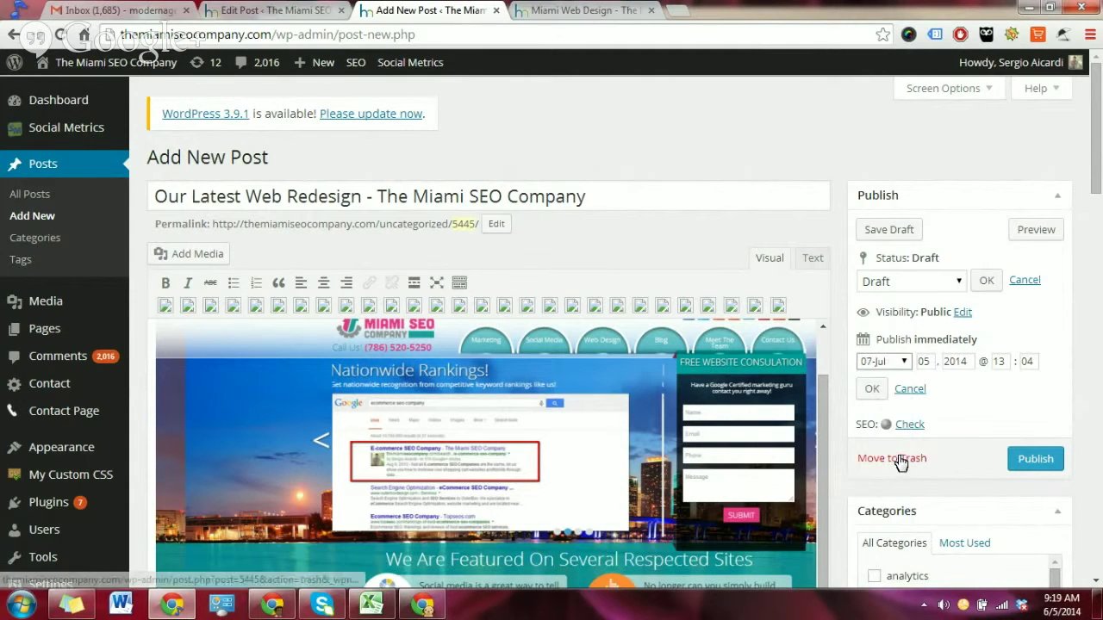
{"action": "left_click", "coordinate": [900, 362]}
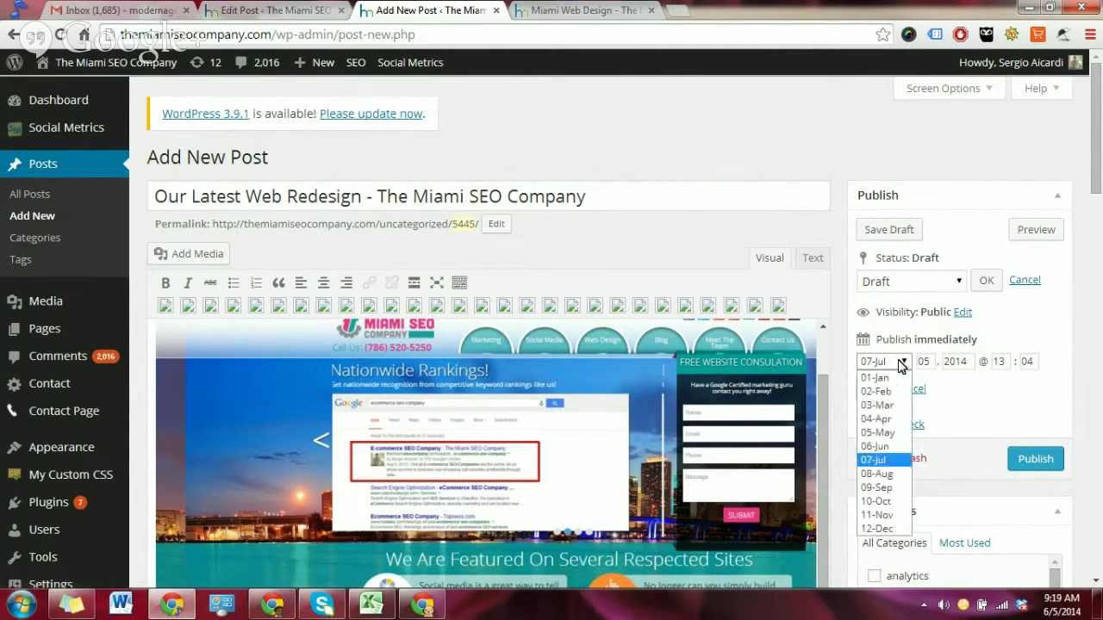
{"action": "left_click", "coordinate": [875, 446]}
{"action": "key", "text": "Tab"}
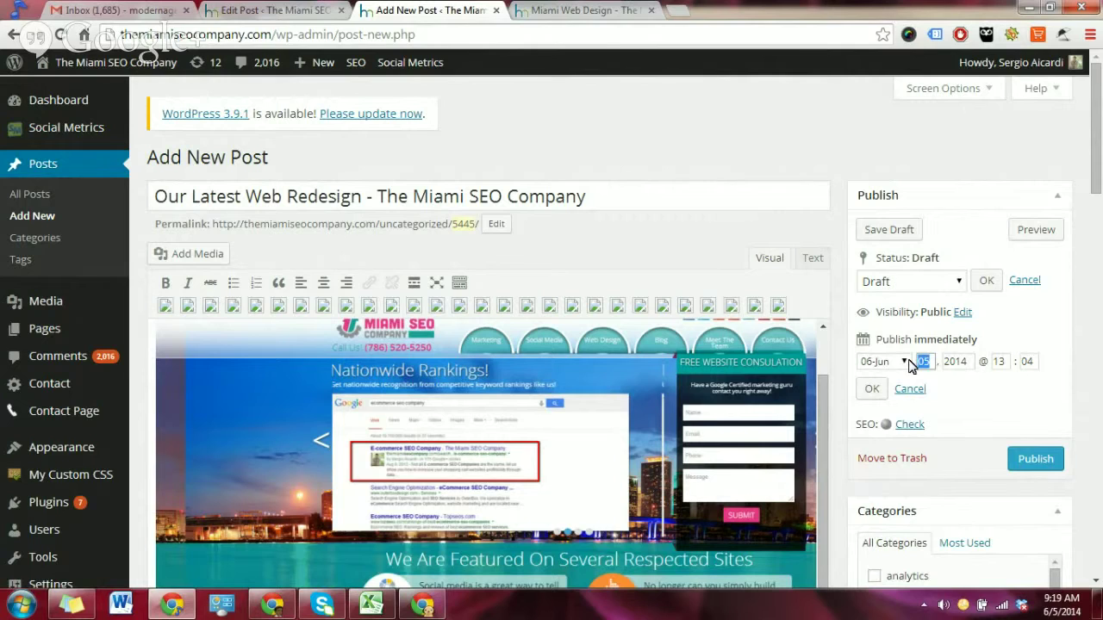
{"action": "type", "text": "1"}
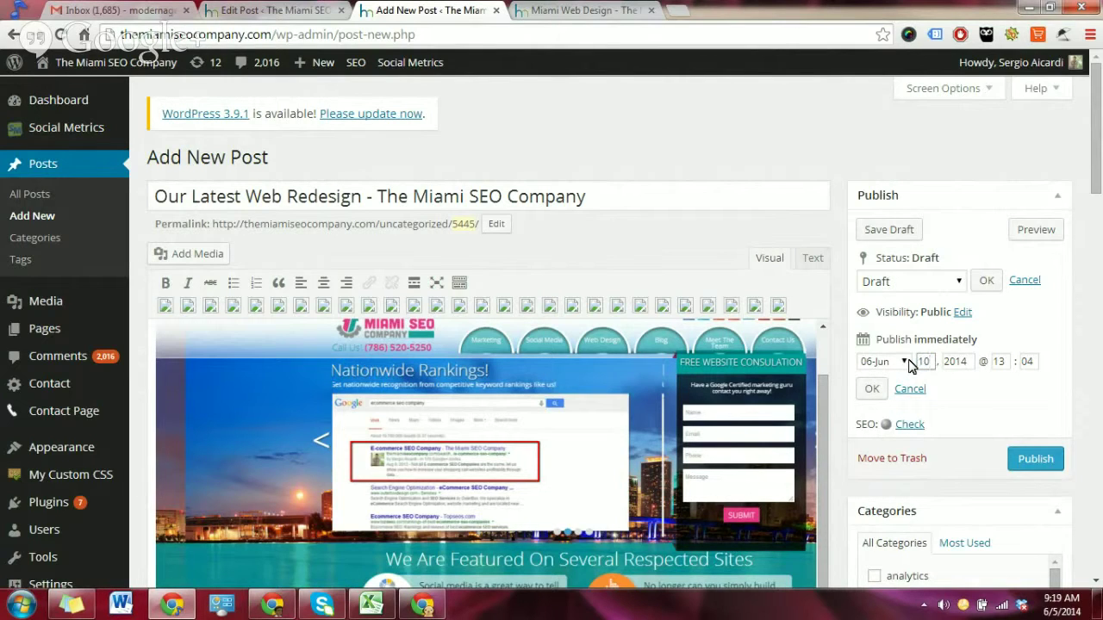
{"action": "left_click", "coordinate": [872, 389]}
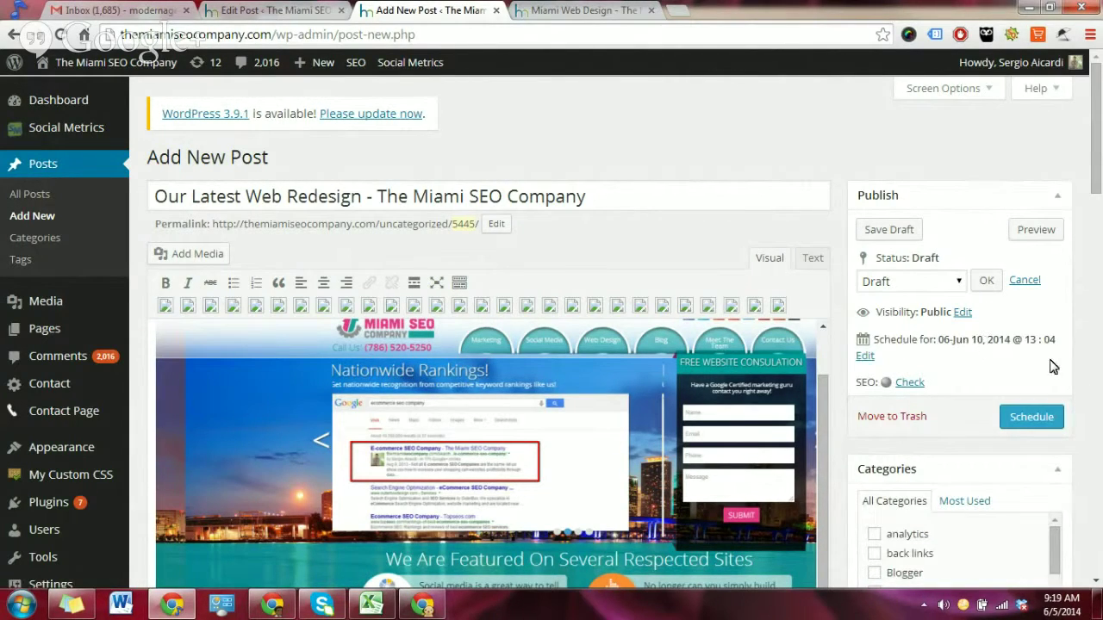
{"action": "left_click_drag", "start_coordinate": [1025, 341], "coordinate": [1057, 341]}
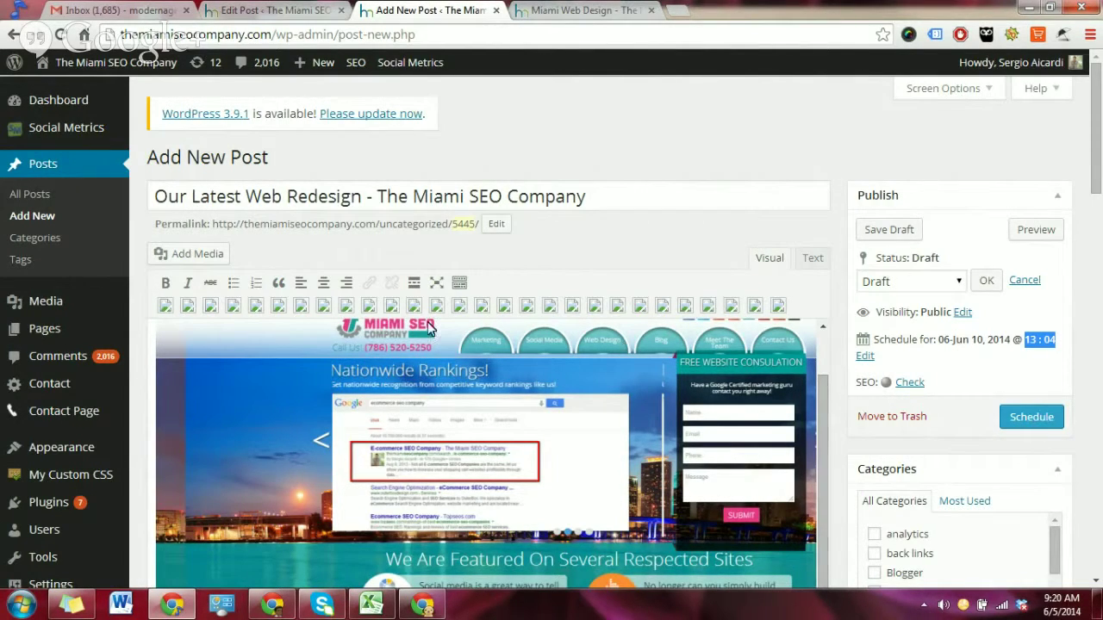
- Review the draft's image and its permalink, including the "uncategorized" part of the URL
{"action": "scroll", "coordinate": [655, 414], "scroll_direction": "up", "scroll_amount": 1}
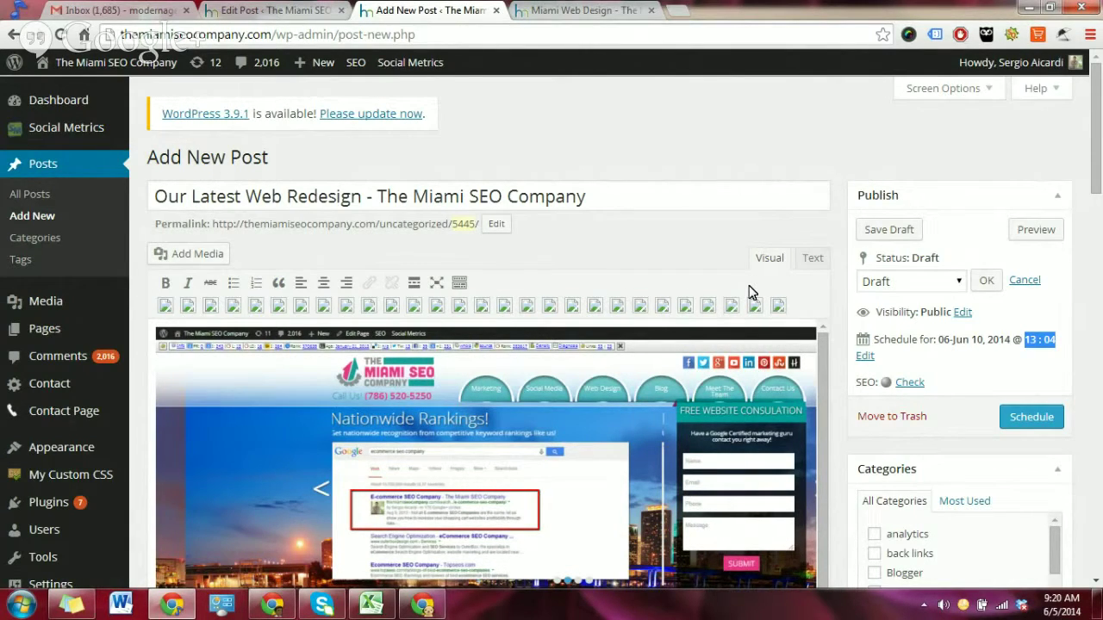
{"action": "scroll", "coordinate": [749, 292], "scroll_direction": "down", "scroll_amount": 6}
{"action": "left_click_drag", "start_coordinate": [213, 224], "coordinate": [485, 231]}
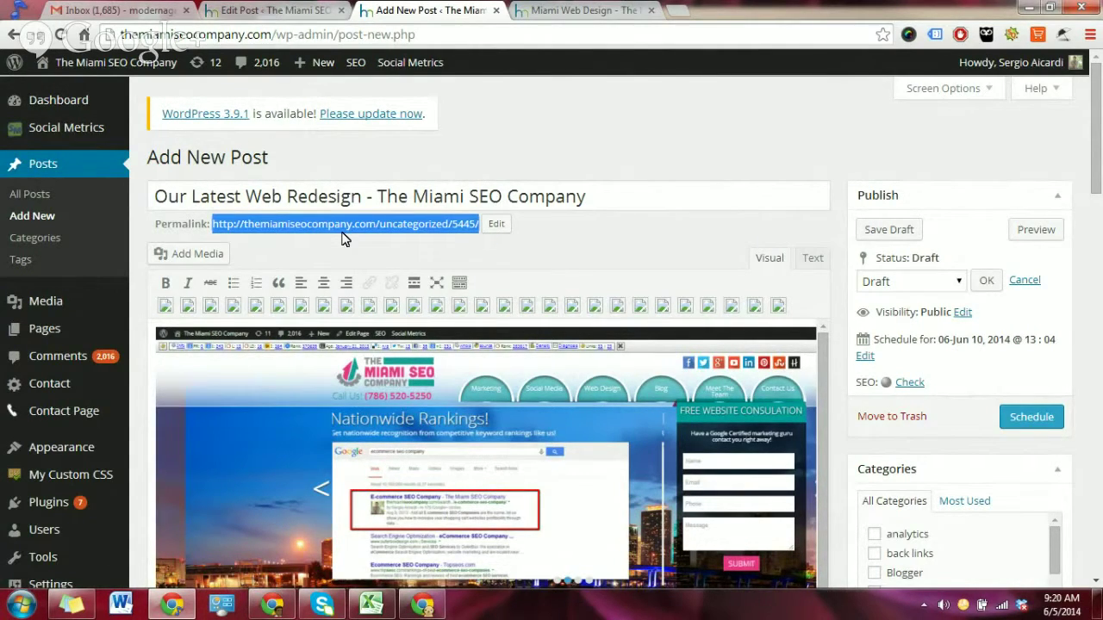
{"action": "left_click", "coordinate": [324, 253]}
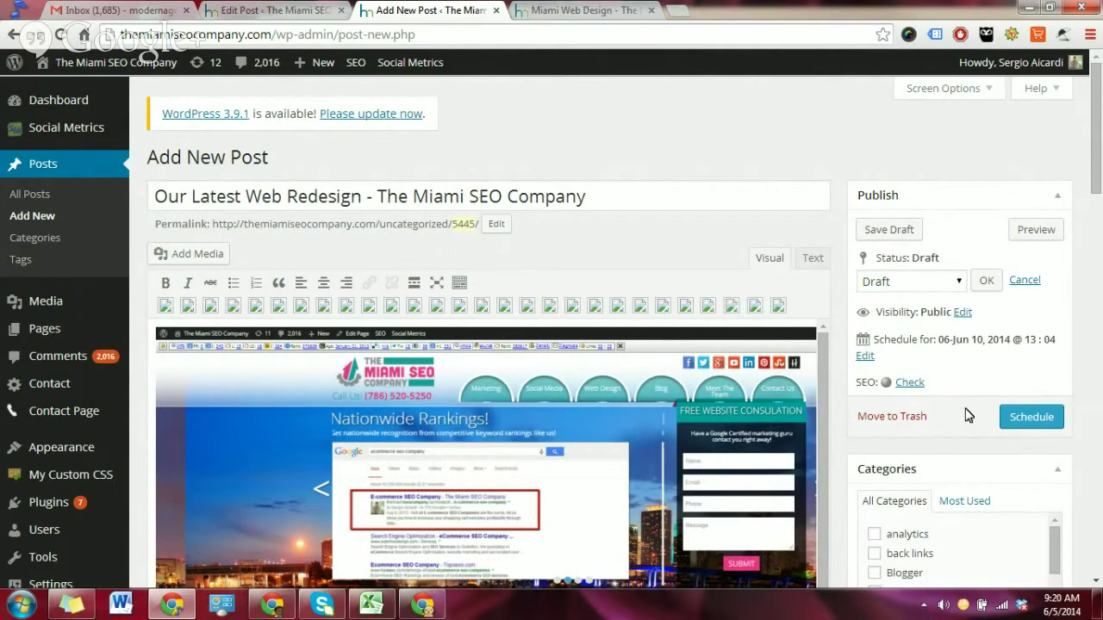
{"action": "scroll", "coordinate": [967, 417], "scroll_direction": "down", "scroll_amount": 2}
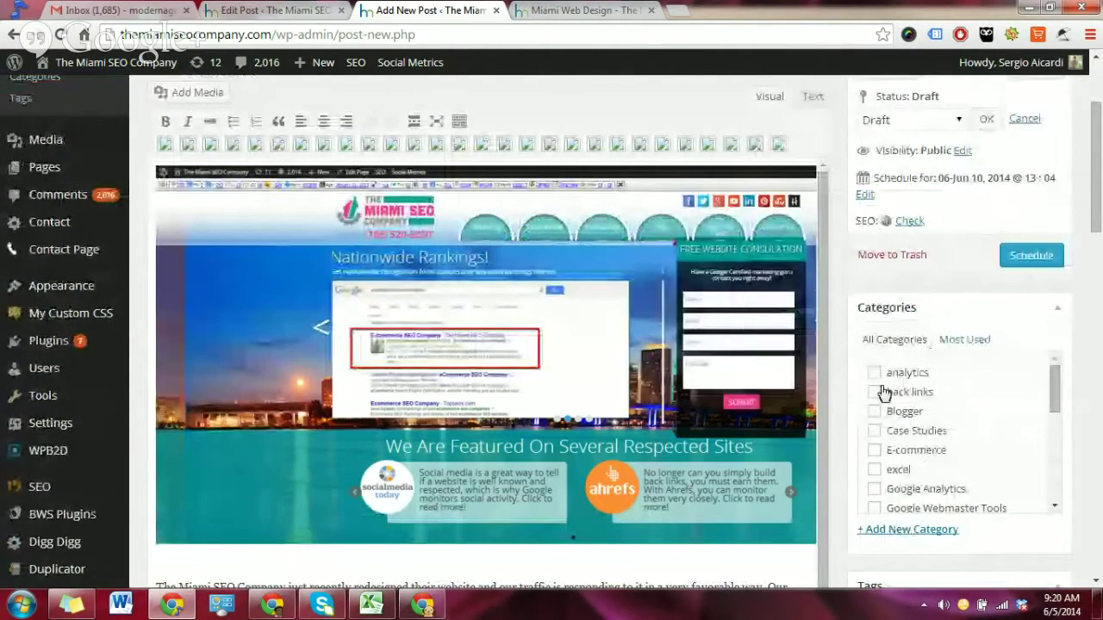
{"action": "scroll", "coordinate": [885, 393], "scroll_direction": "up", "scroll_amount": 1}
{"action": "left_click_drag", "start_coordinate": [376, 143], "coordinate": [450, 143]}
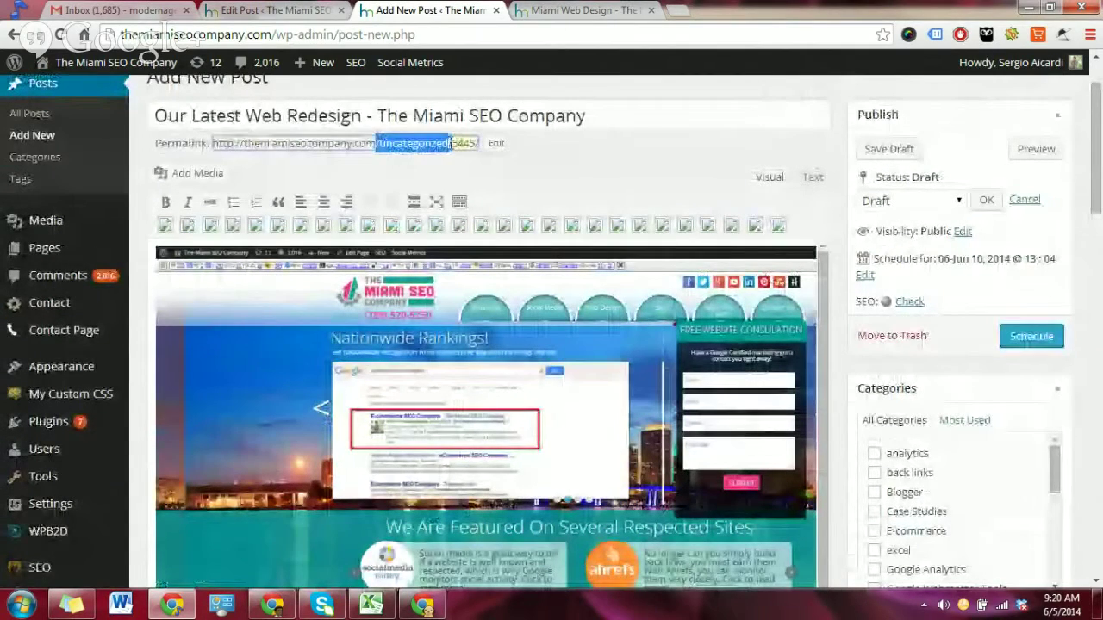
{"action": "left_click", "coordinate": [451, 165]}
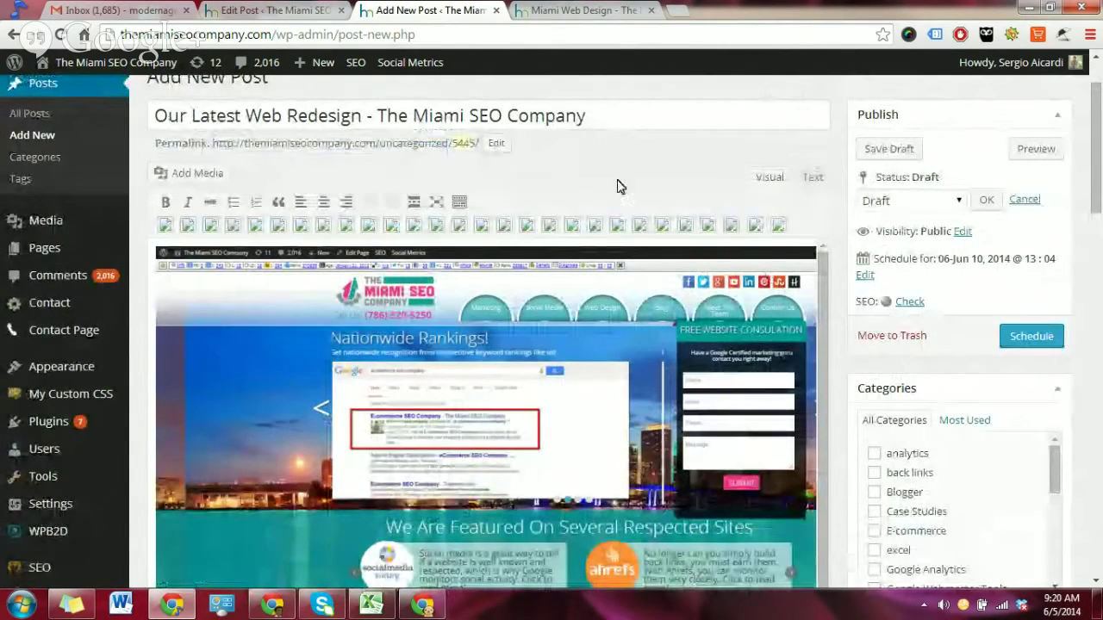
- Assign the draft post to the Web Design category
{"action": "scroll", "coordinate": [935, 485], "scroll_direction": "down", "scroll_amount": 1}
{"action": "scroll", "coordinate": [922, 484], "scroll_direction": "down", "scroll_amount": 1}
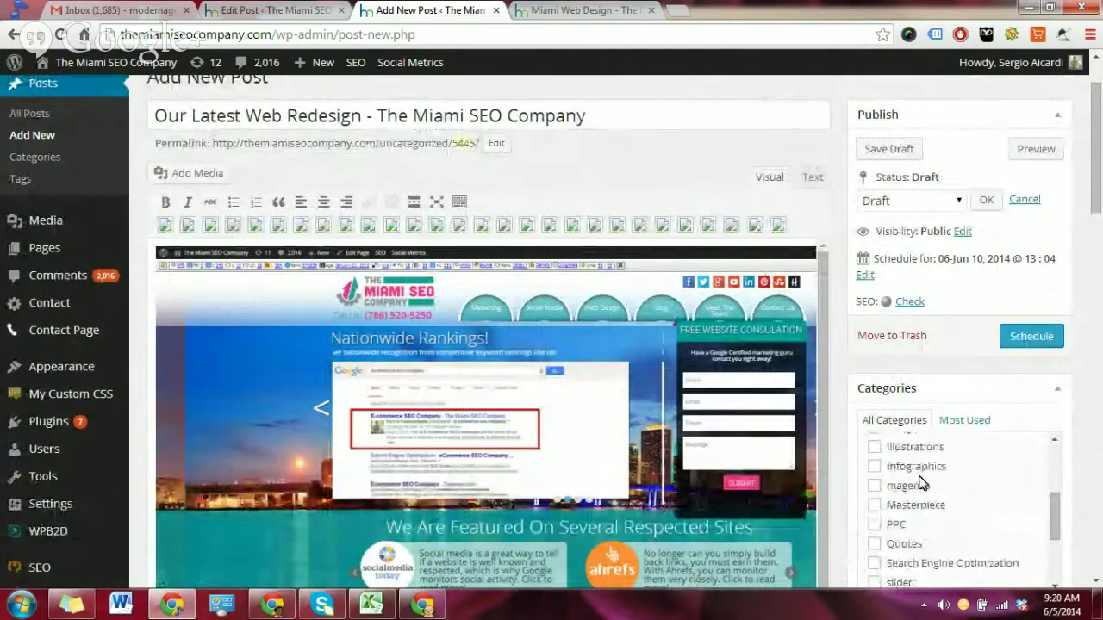
{"action": "scroll", "coordinate": [920, 484], "scroll_direction": "down", "scroll_amount": 2}
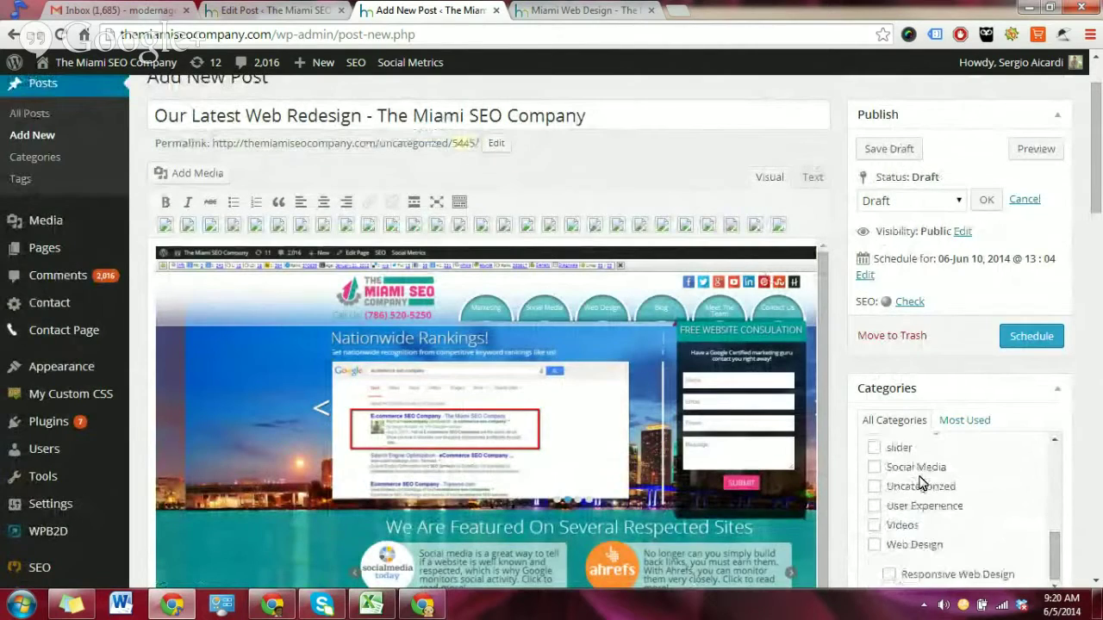
{"action": "left_click", "coordinate": [873, 547]}
{"action": "scroll", "coordinate": [938, 517], "scroll_direction": "down", "scroll_amount": 1}
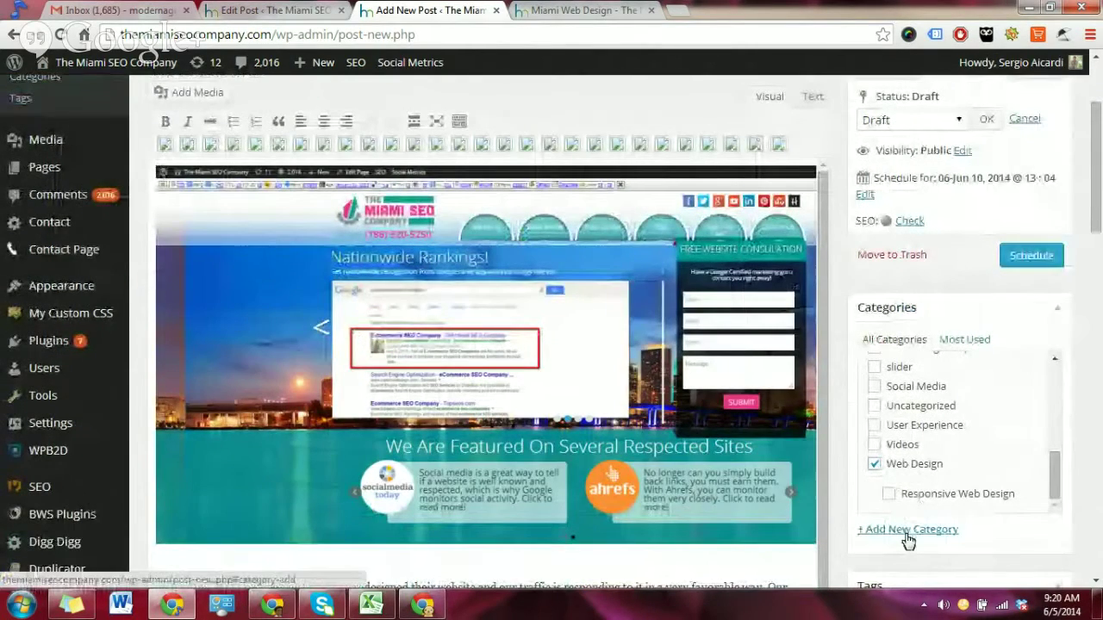
- Look at the new category form, the tags field and the featured image section of the draft
{"action": "left_click", "coordinate": [907, 531]}
{"action": "scroll", "coordinate": [911, 540], "scroll_direction": "down", "scroll_amount": 2}
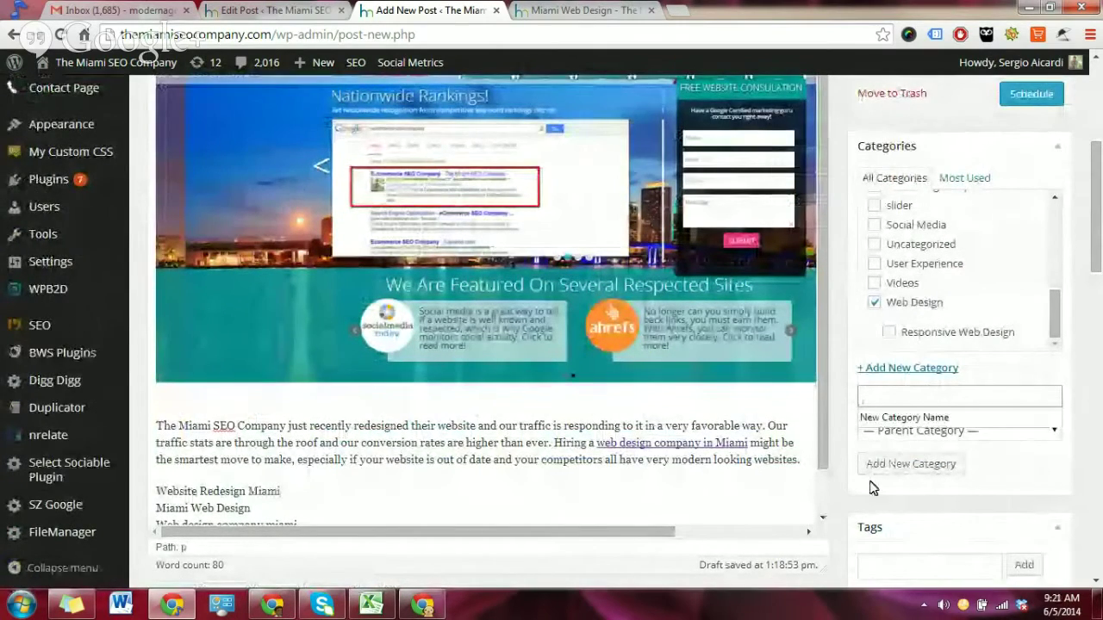
{"action": "left_click", "coordinate": [848, 504]}
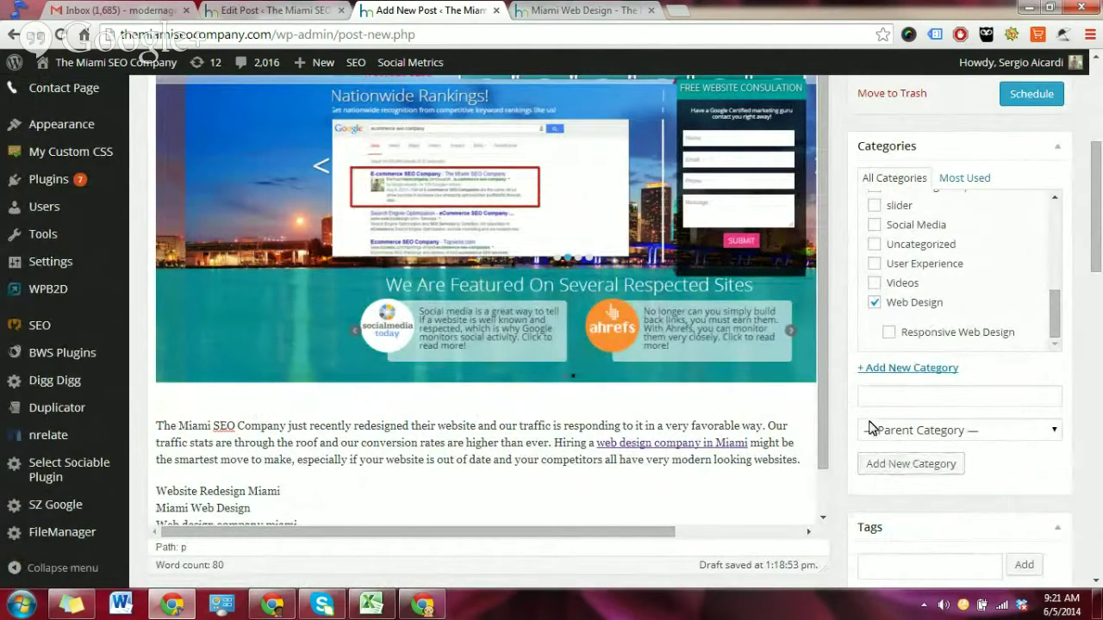
{"action": "scroll", "coordinate": [870, 428], "scroll_direction": "up", "scroll_amount": 1}
{"action": "scroll", "coordinate": [870, 428], "scroll_direction": "down", "scroll_amount": 2}
{"action": "scroll", "coordinate": [870, 428], "scroll_direction": "down", "scroll_amount": 1}
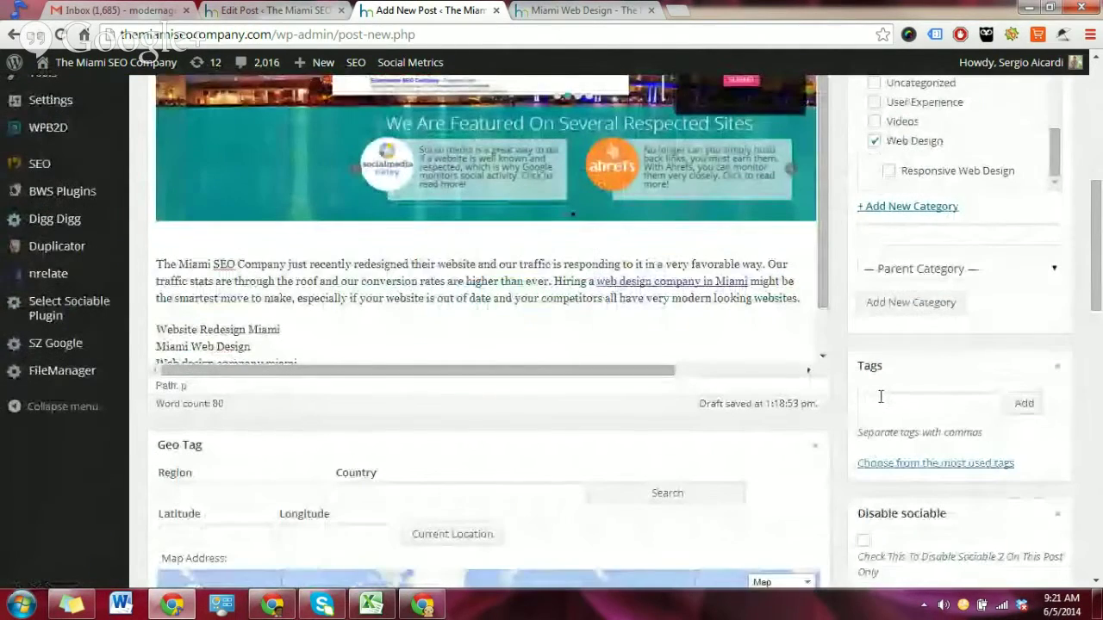
{"action": "left_click", "coordinate": [881, 403]}
{"action": "scroll", "coordinate": [875, 379], "scroll_direction": "down", "scroll_amount": 2}
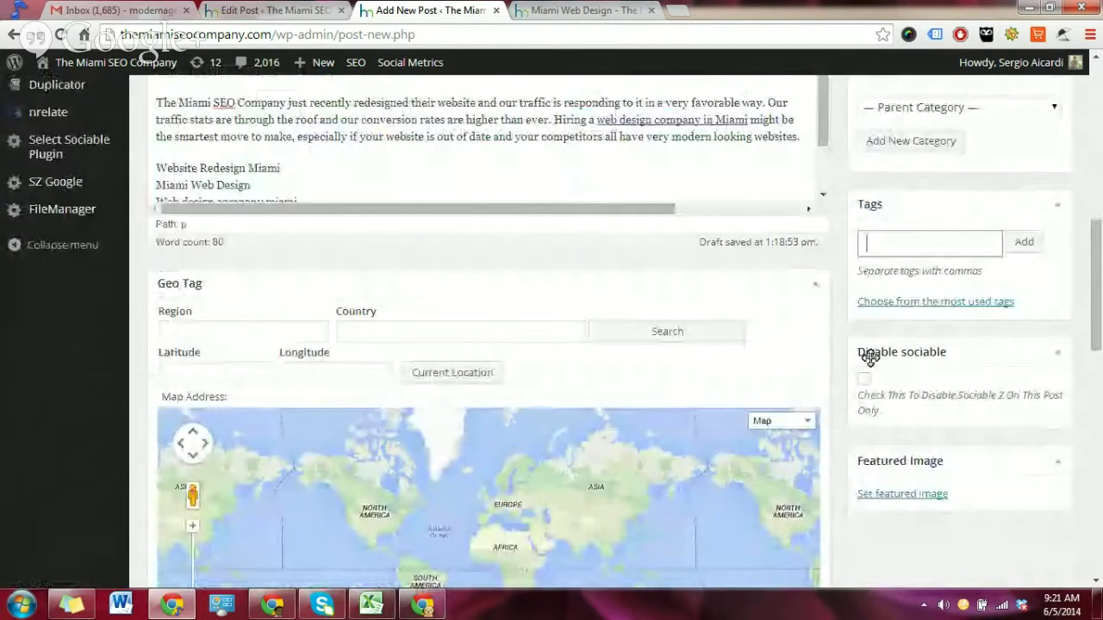
{"action": "scroll", "coordinate": [867, 390], "scroll_direction": "down", "scroll_amount": 1}
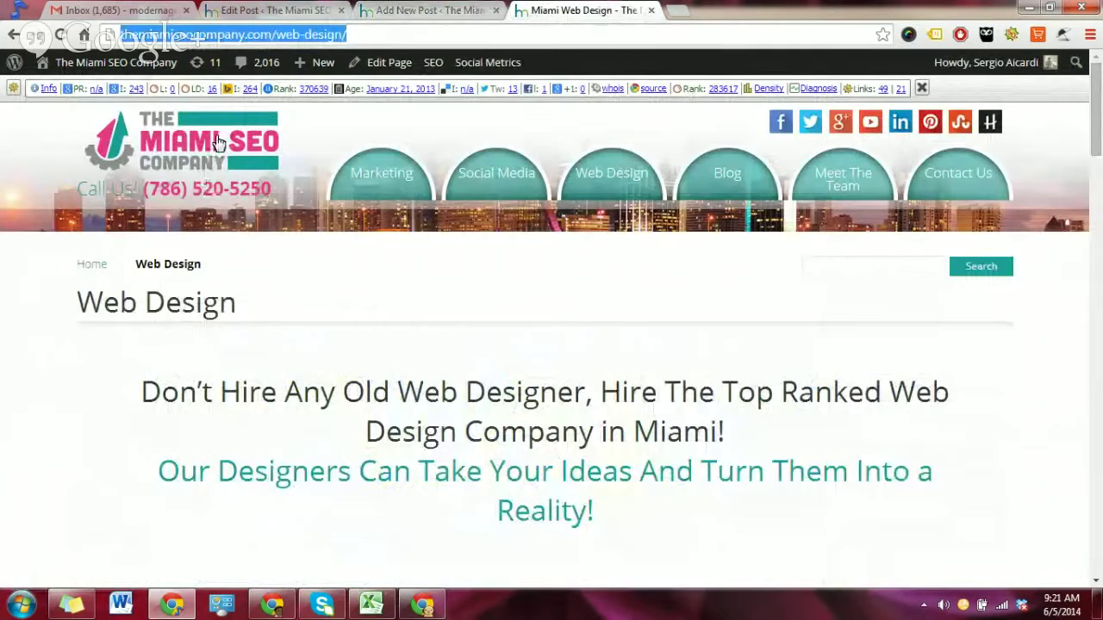
- Open The Miami SEO Company homepage and examine its Our Latest Blog Posts section
{"action": "left_click", "coordinate": [218, 142]}
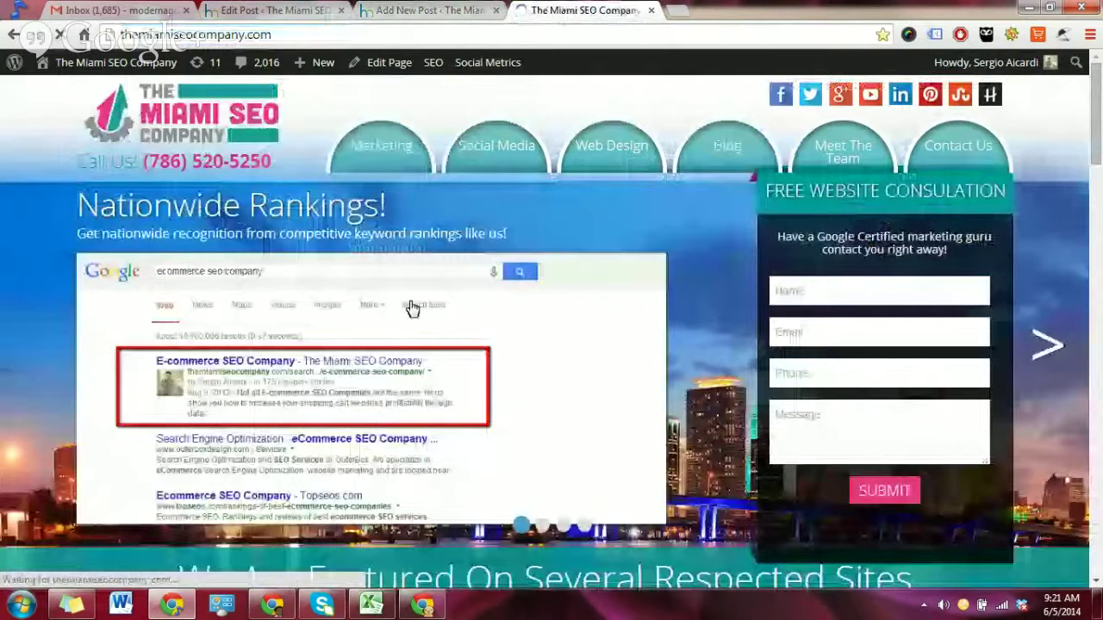
{"action": "scroll", "coordinate": [424, 318], "scroll_direction": "down", "scroll_amount": 6}
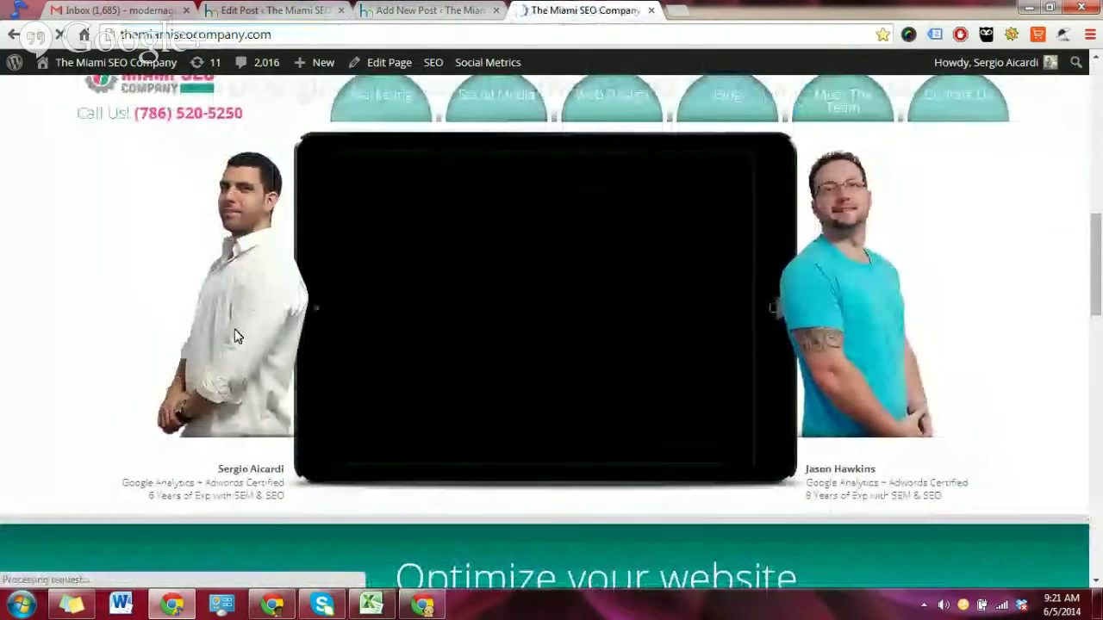
{"action": "scroll", "coordinate": [203, 392], "scroll_direction": "down", "scroll_amount": 6}
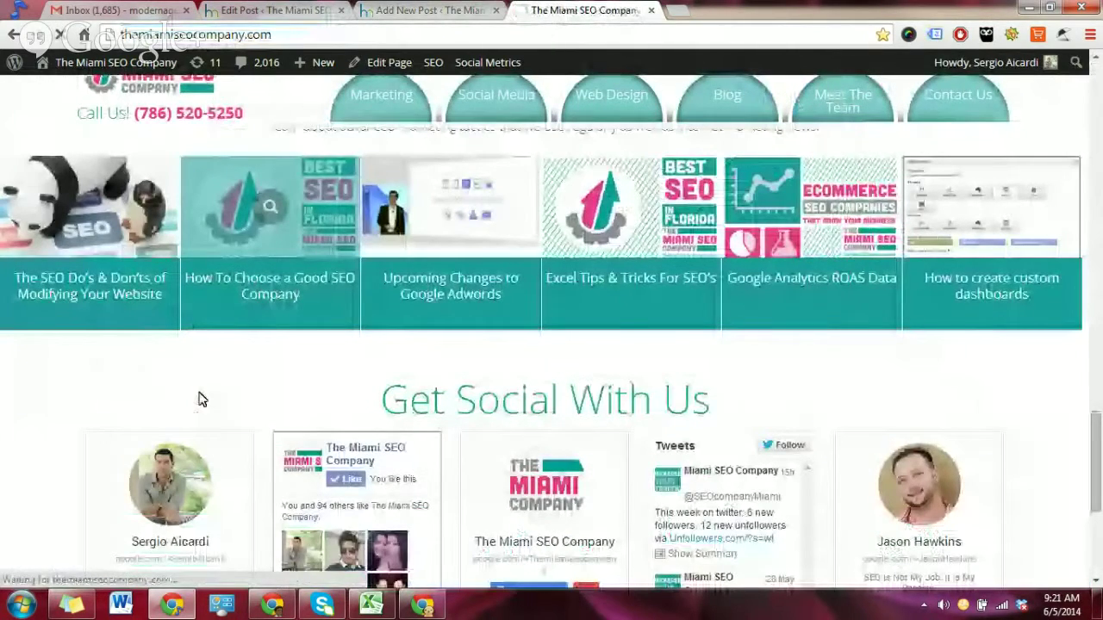
{"action": "scroll", "coordinate": [198, 398], "scroll_direction": "up", "scroll_amount": 1}
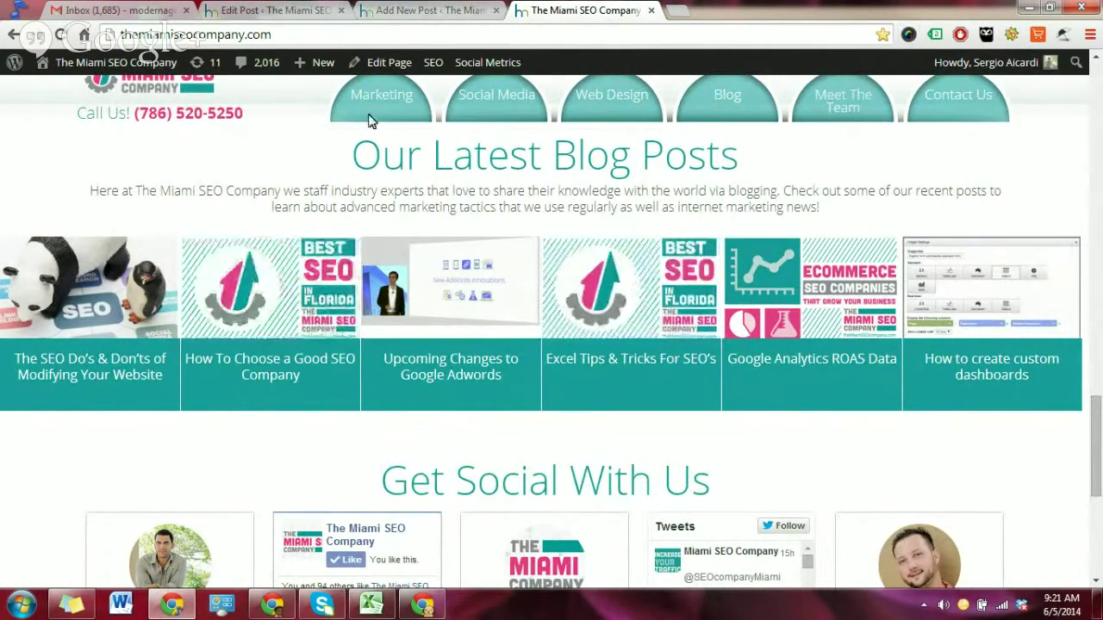
- Return to the draft post and review its schedule, categories, tags and featured image sections
{"action": "left_click", "coordinate": [278, 10]}
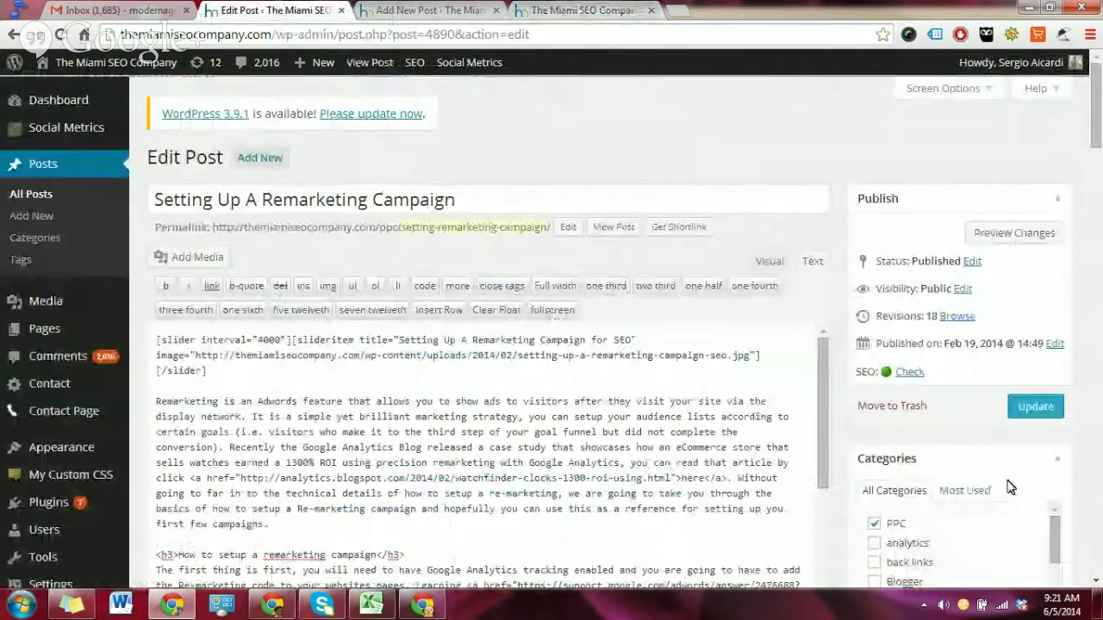
{"action": "left_click", "coordinate": [382, 7]}
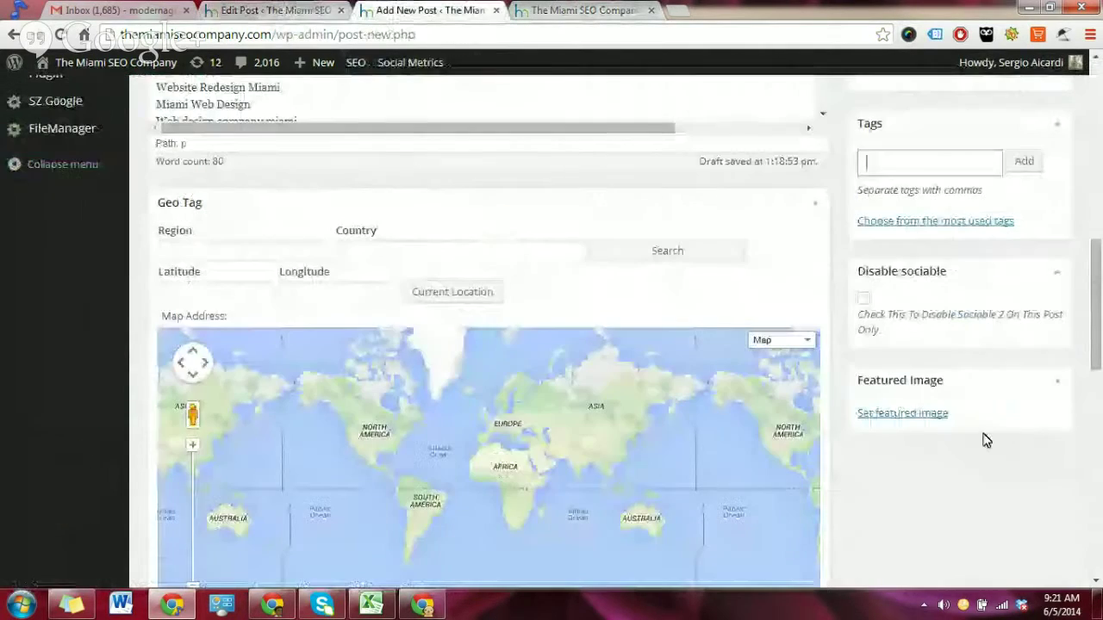
{"action": "scroll", "coordinate": [918, 442], "scroll_direction": "up", "scroll_amount": 5}
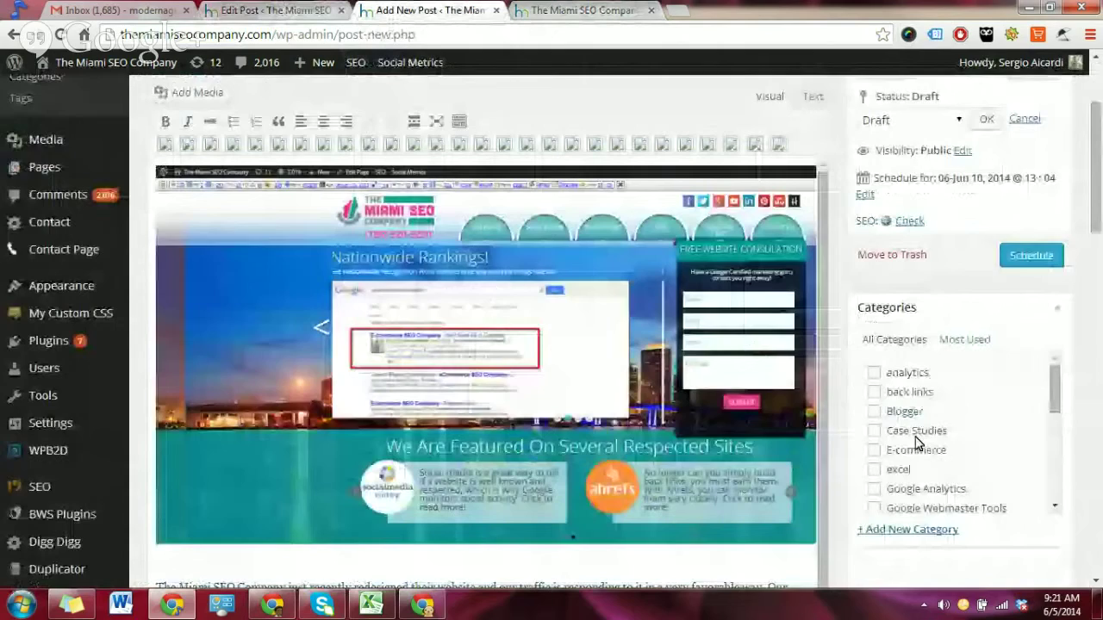
{"action": "scroll", "coordinate": [918, 443], "scroll_direction": "down", "scroll_amount": 3}
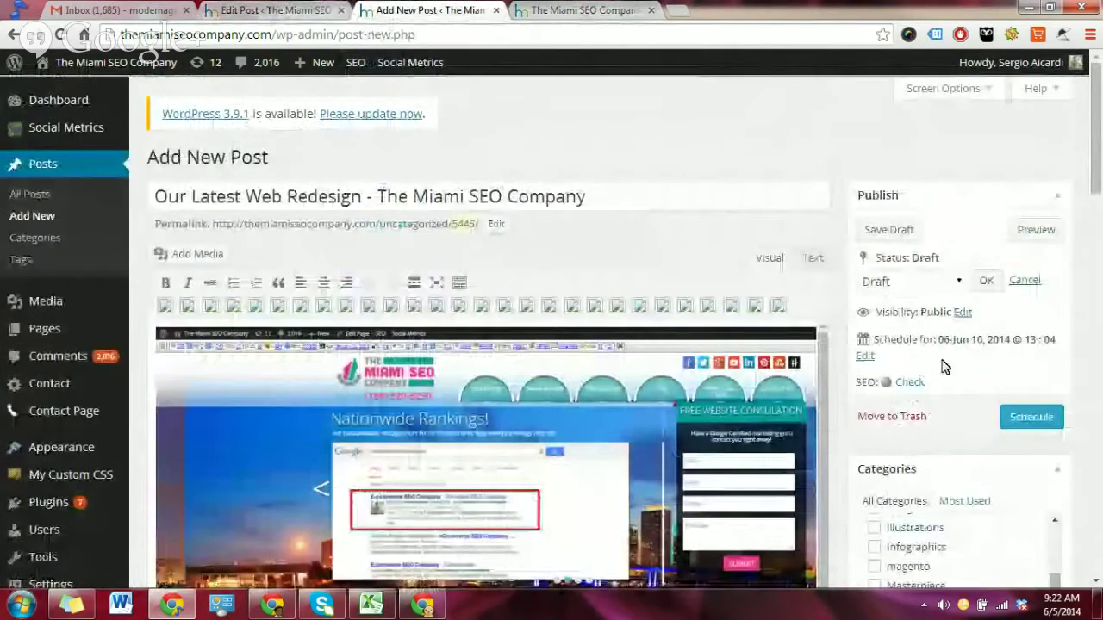
{"action": "scroll", "coordinate": [968, 399], "scroll_direction": "down", "scroll_amount": 3}
{"action": "scroll", "coordinate": [1017, 510], "scroll_direction": "down", "scroll_amount": 1}
{"action": "scroll", "coordinate": [1016, 510], "scroll_direction": "down", "scroll_amount": 5}
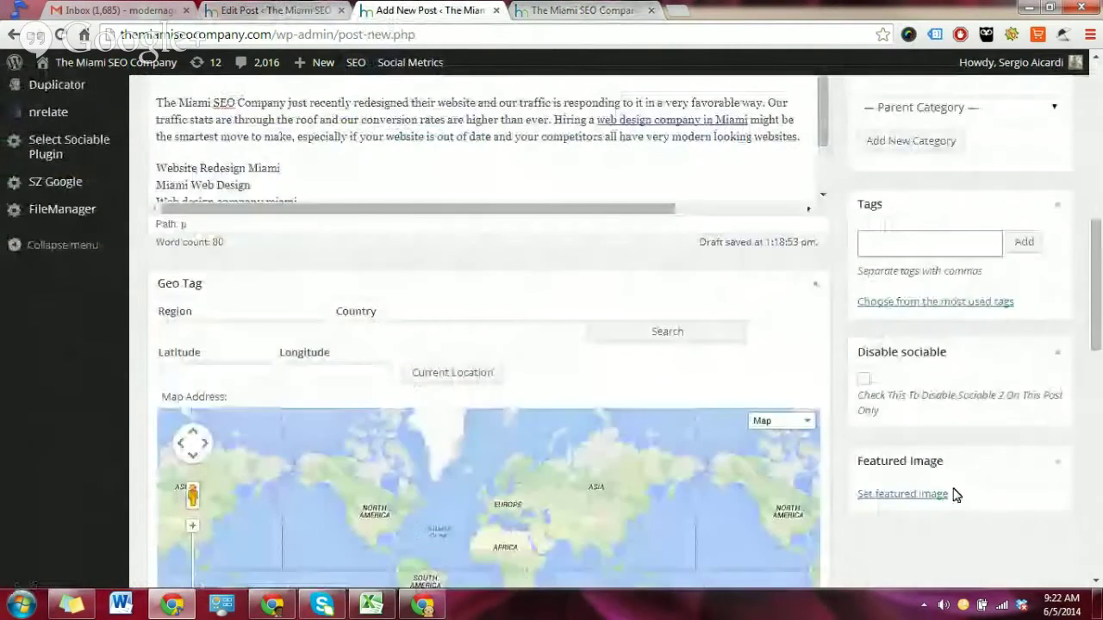
{"action": "scroll", "coordinate": [895, 499], "scroll_direction": "down", "scroll_amount": 1}
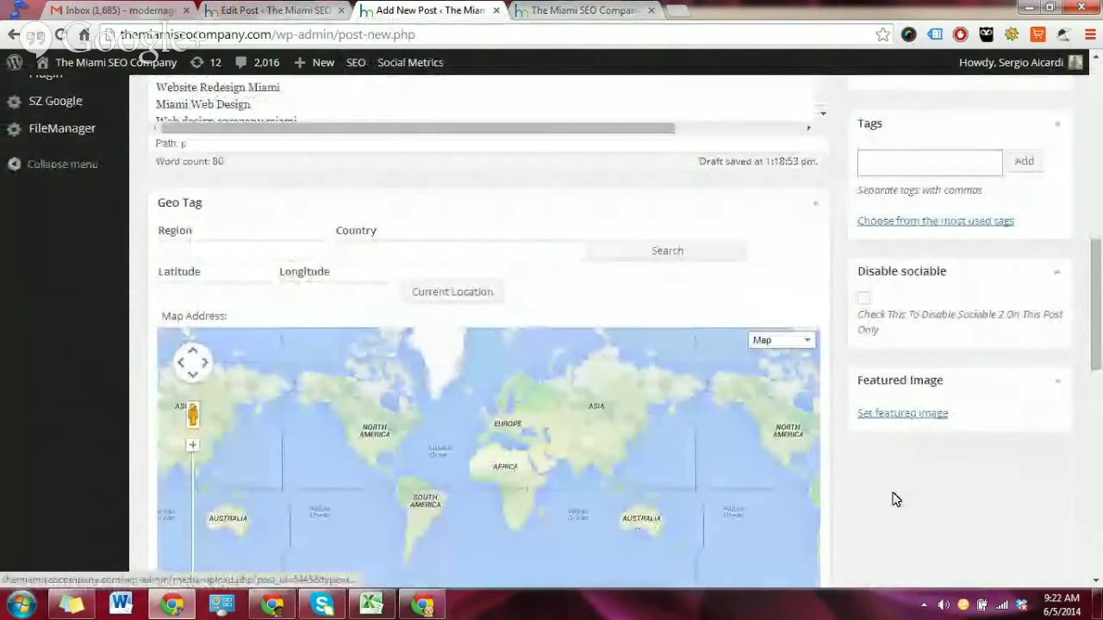
- Set The-Miami-SEO-Company-Web-Site-Redesign.png from the media library as the draft post's featured image, checking its title and alt text
{"action": "left_click", "coordinate": [902, 415]}
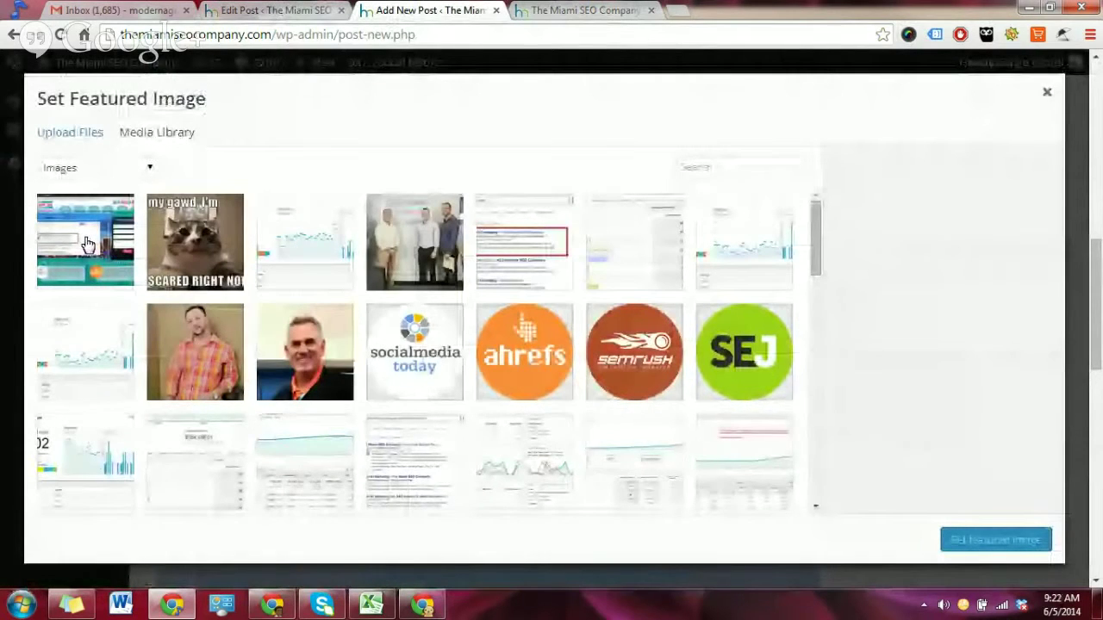
{"action": "left_click", "coordinate": [86, 244]}
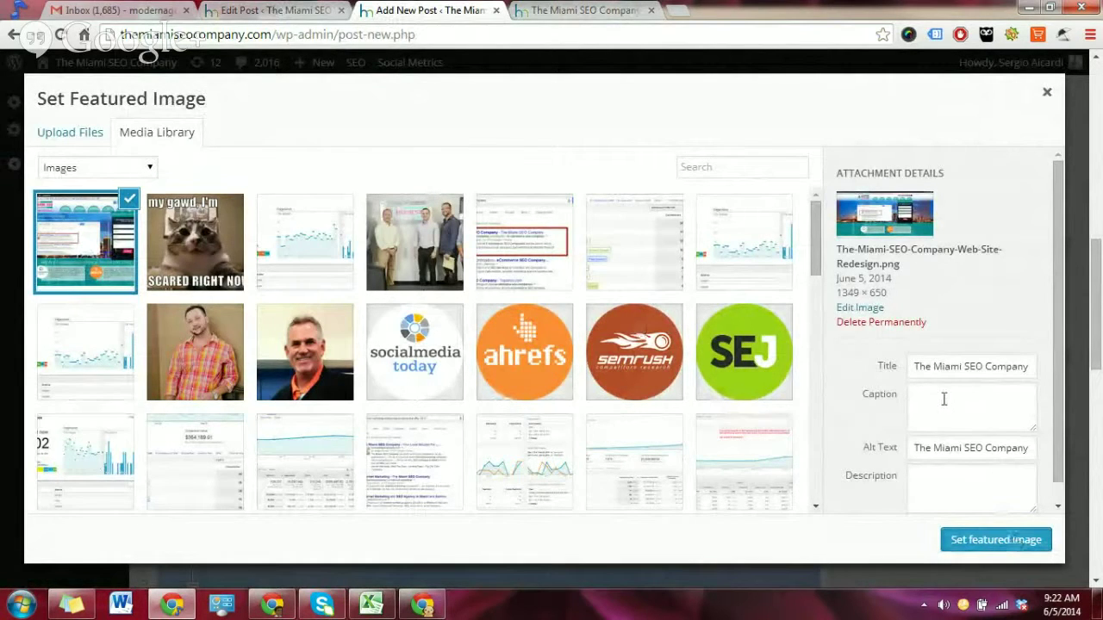
{"action": "left_click", "coordinate": [945, 369]}
{"action": "left_click", "coordinate": [936, 448]}
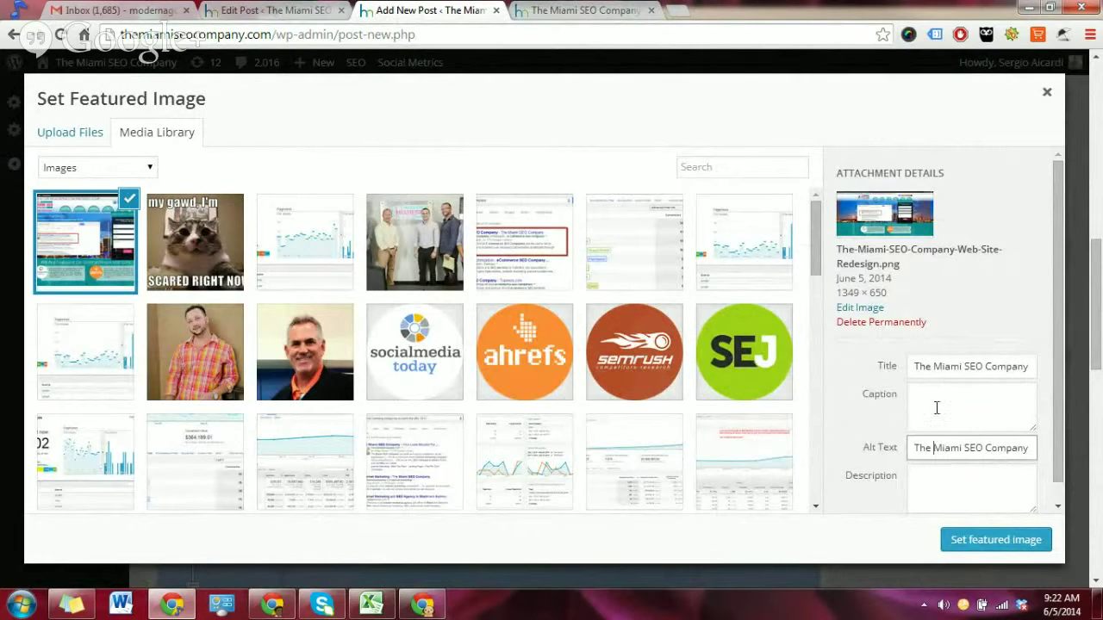
{"action": "scroll", "coordinate": [1054, 418], "scroll_direction": "down", "scroll_amount": 1}
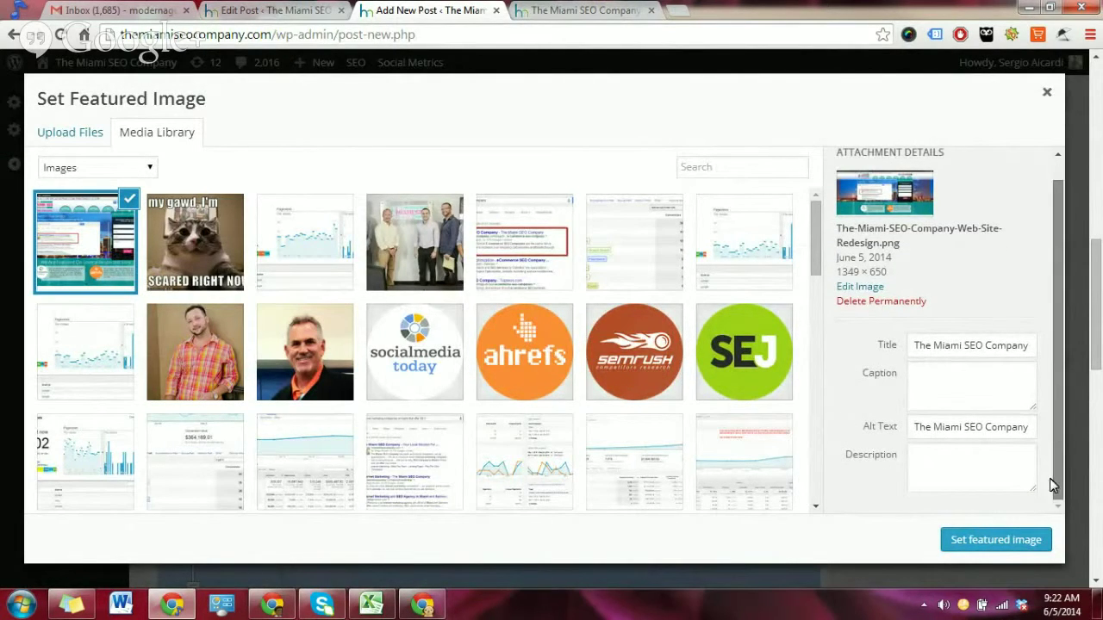
{"action": "left_click", "coordinate": [997, 541]}
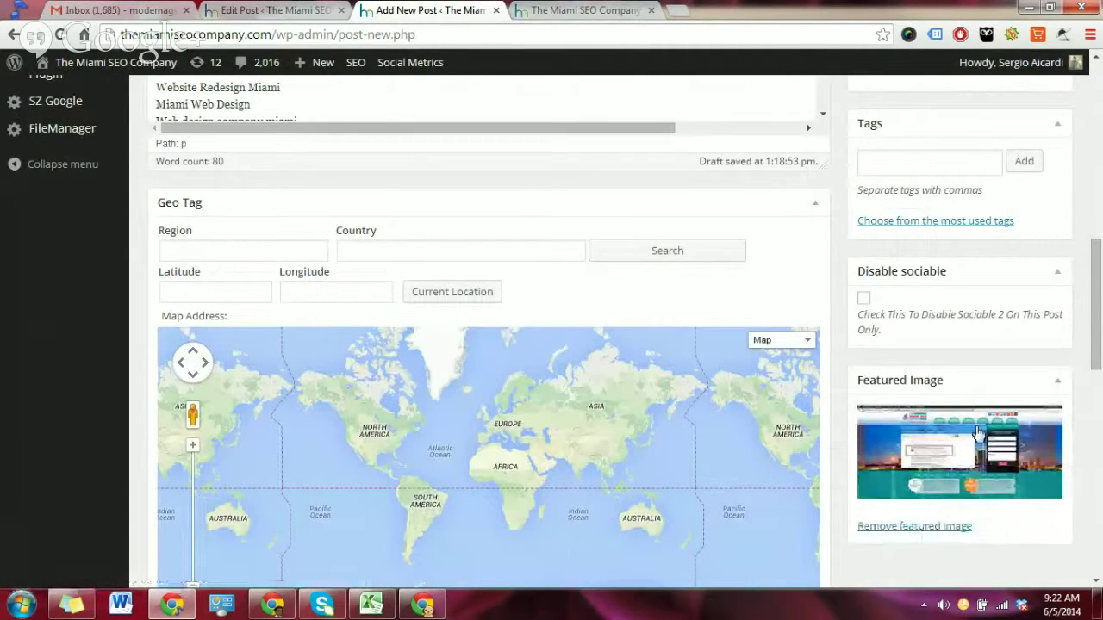
- Insert an empty line in the post body between the main paragraph and the keyword list
{"action": "scroll", "coordinate": [962, 499], "scroll_direction": "up", "scroll_amount": 2}
{"action": "scroll", "coordinate": [962, 499], "scroll_direction": "up", "scroll_amount": 3}
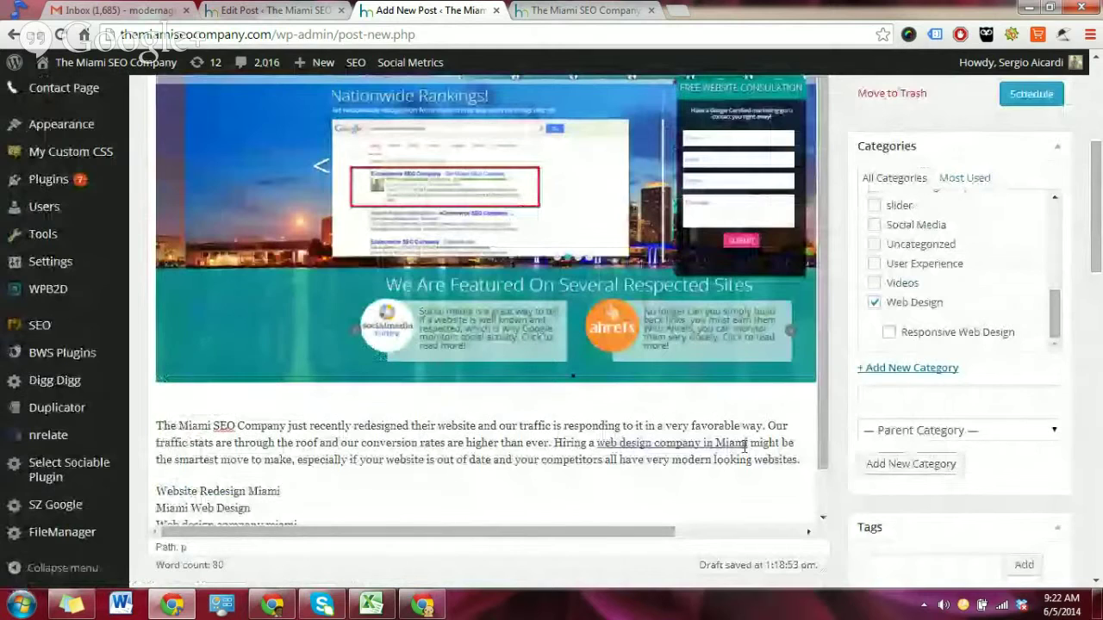
{"action": "left_click", "coordinate": [802, 459]}
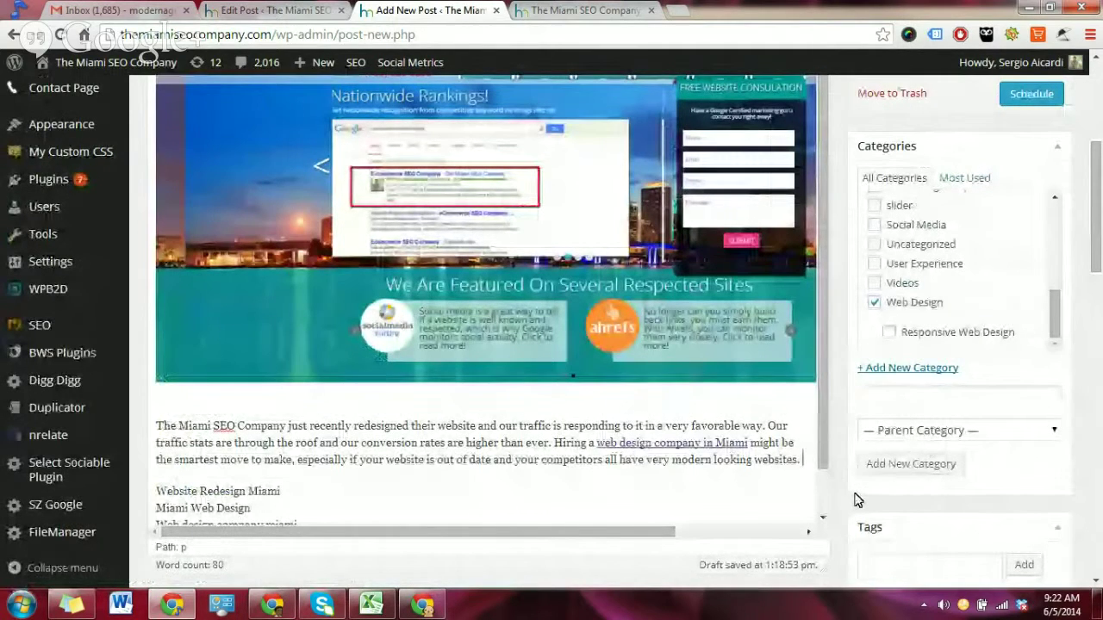
{"action": "key", "text": "Return"}
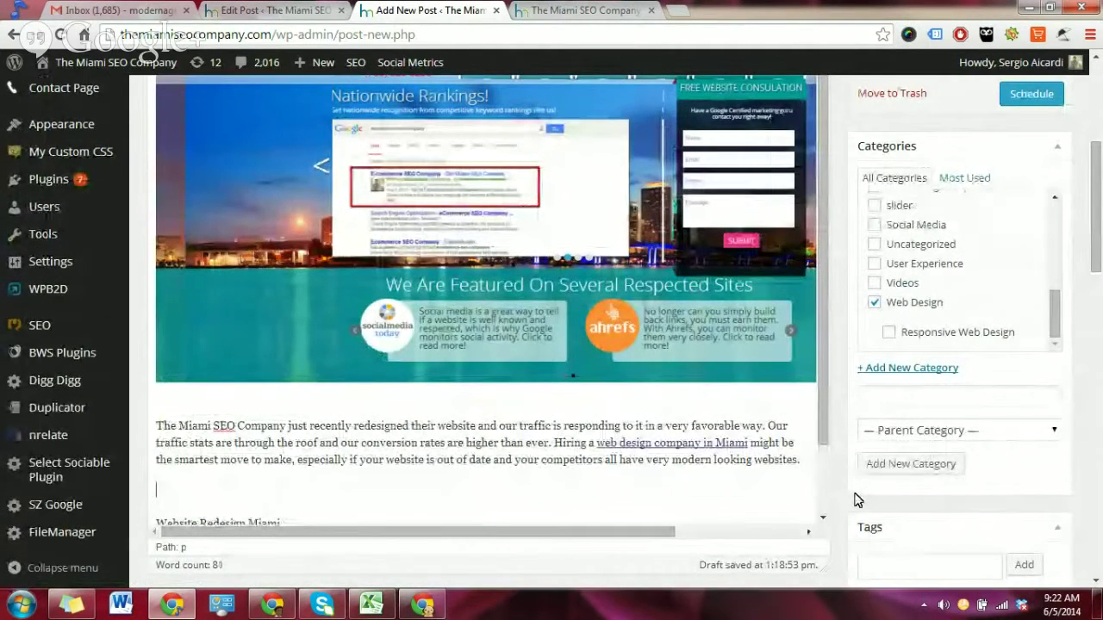
{"action": "key", "text": "BackSpace"}
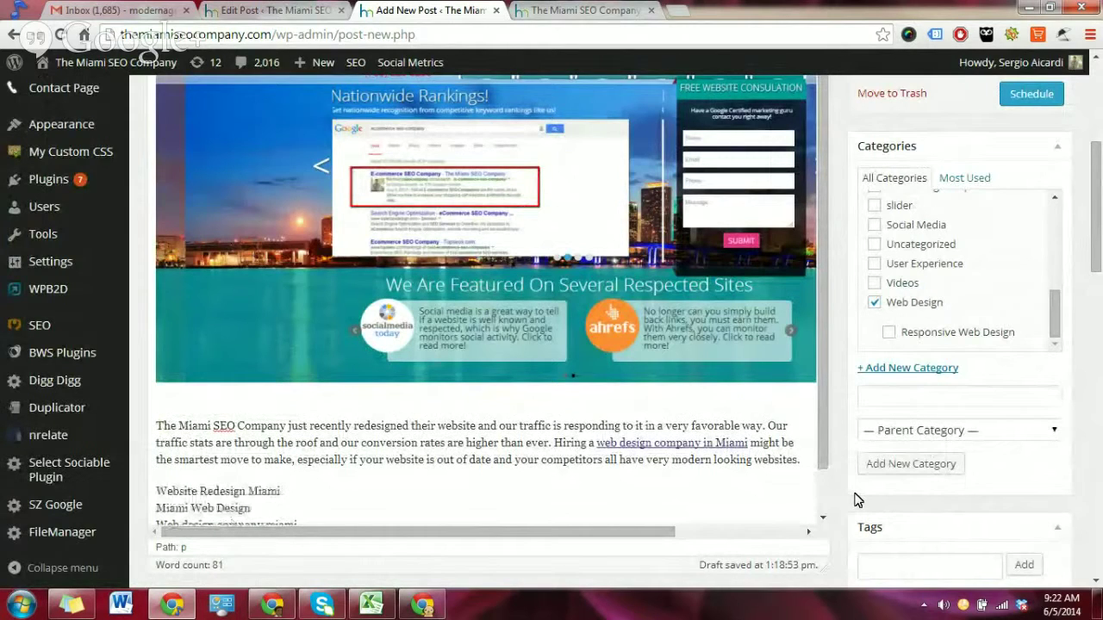
{"action": "key", "text": "Return"}
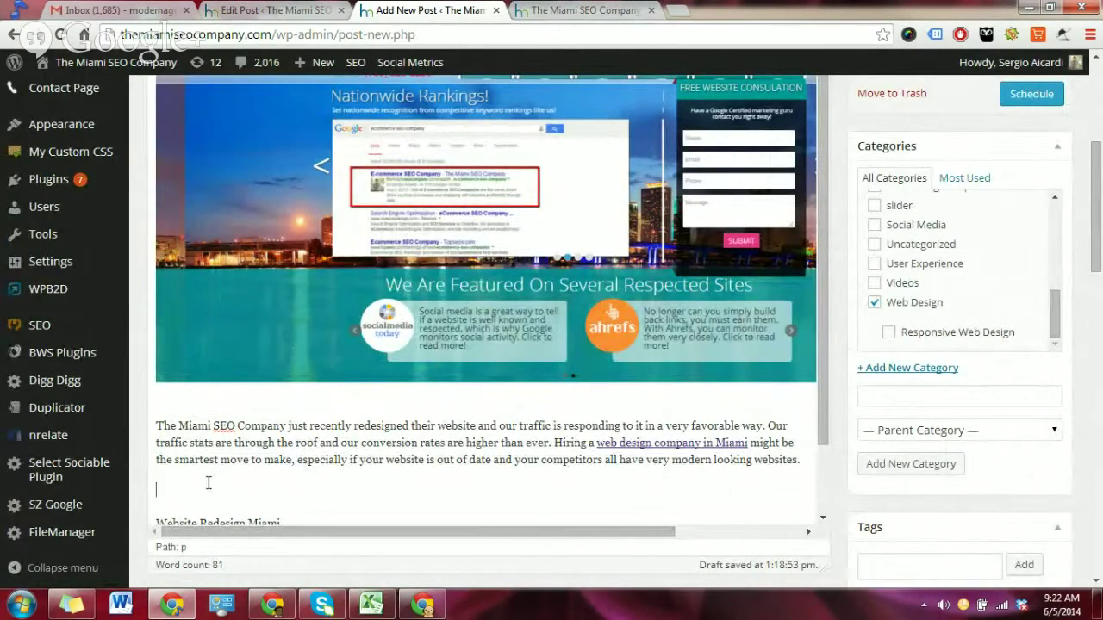
- Examine how the empty line below the main paragraph is coded in the post's HTML source and compare it with the visual view
{"action": "scroll", "coordinate": [888, 528], "scroll_direction": "up", "scroll_amount": 2}
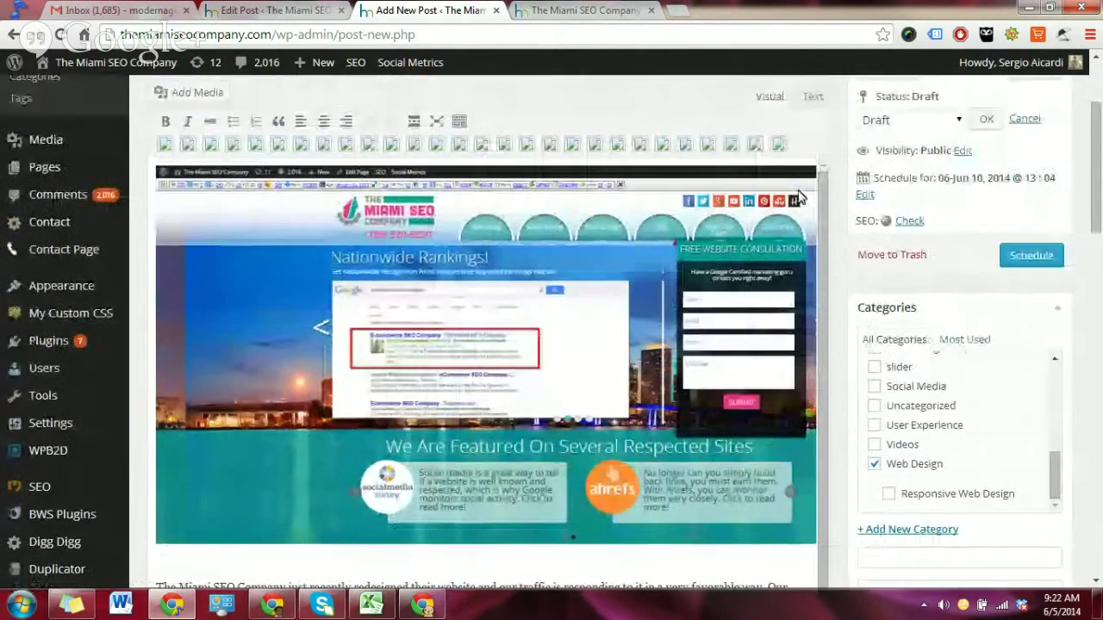
{"action": "left_click", "coordinate": [810, 97]}
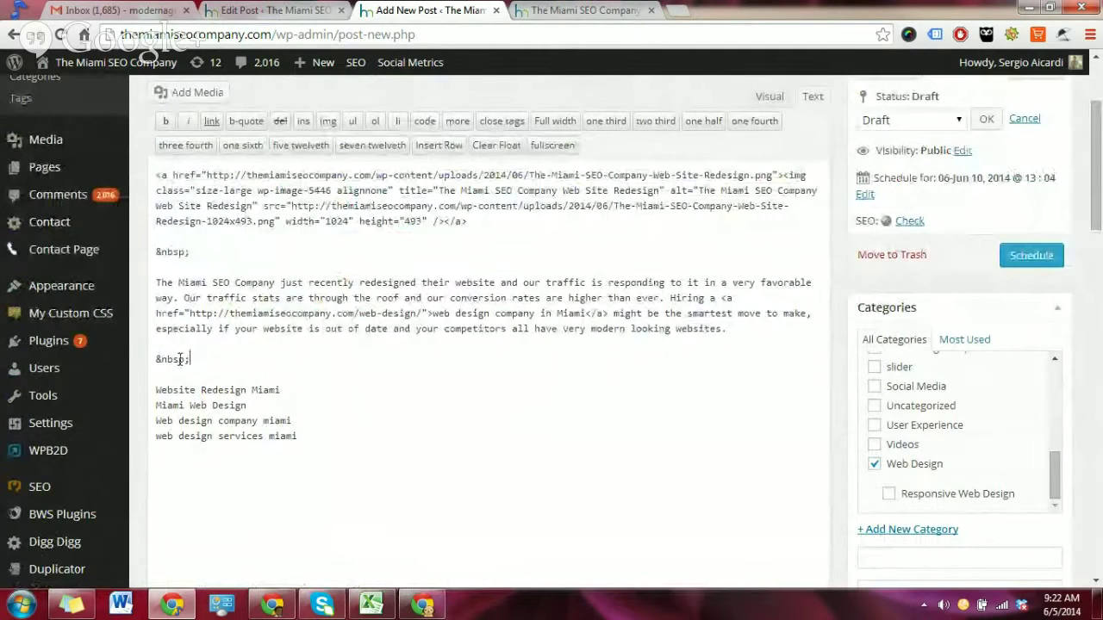
{"action": "left_click_drag", "start_coordinate": [156, 359], "coordinate": [193, 358]}
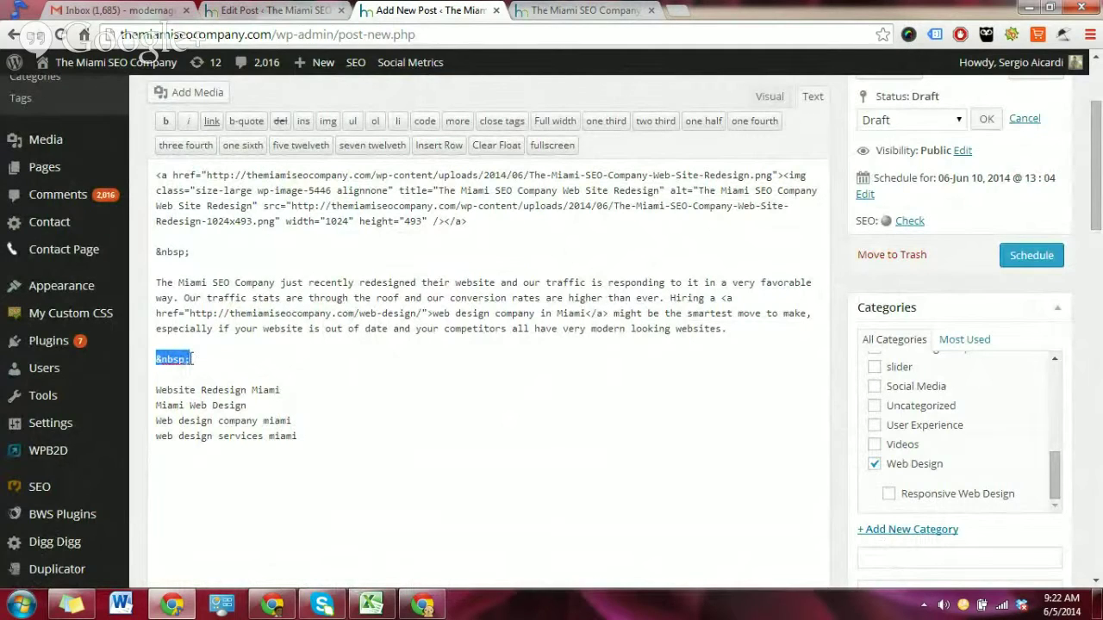
{"action": "left_click", "coordinate": [176, 374]}
{"action": "left_click_drag", "start_coordinate": [196, 360], "coordinate": [156, 359]}
{"action": "scroll", "coordinate": [818, 254], "scroll_direction": "up", "scroll_amount": 2}
{"action": "left_click", "coordinate": [767, 258]}
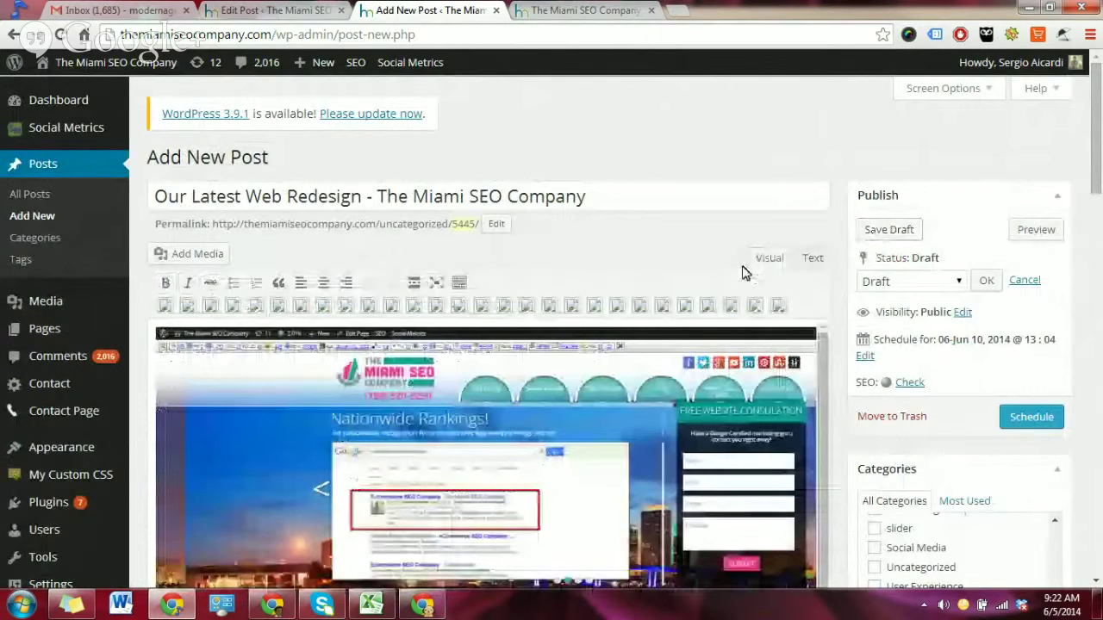
{"action": "scroll", "coordinate": [197, 394], "scroll_direction": "down", "scroll_amount": 3}
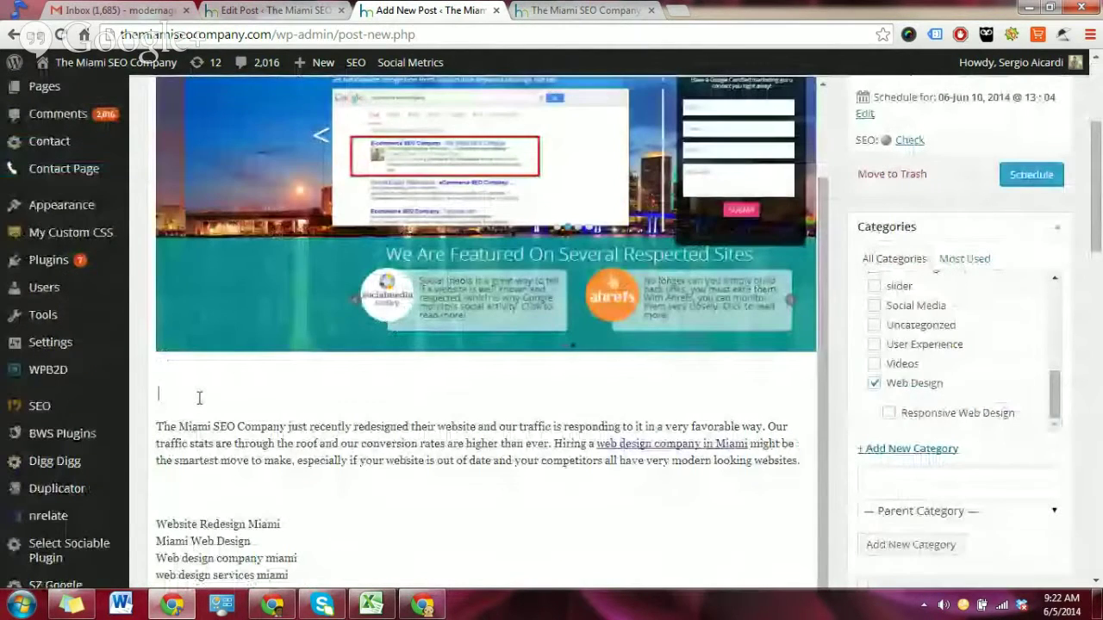
{"action": "scroll", "coordinate": [882, 433], "scroll_direction": "up", "scroll_amount": 3}
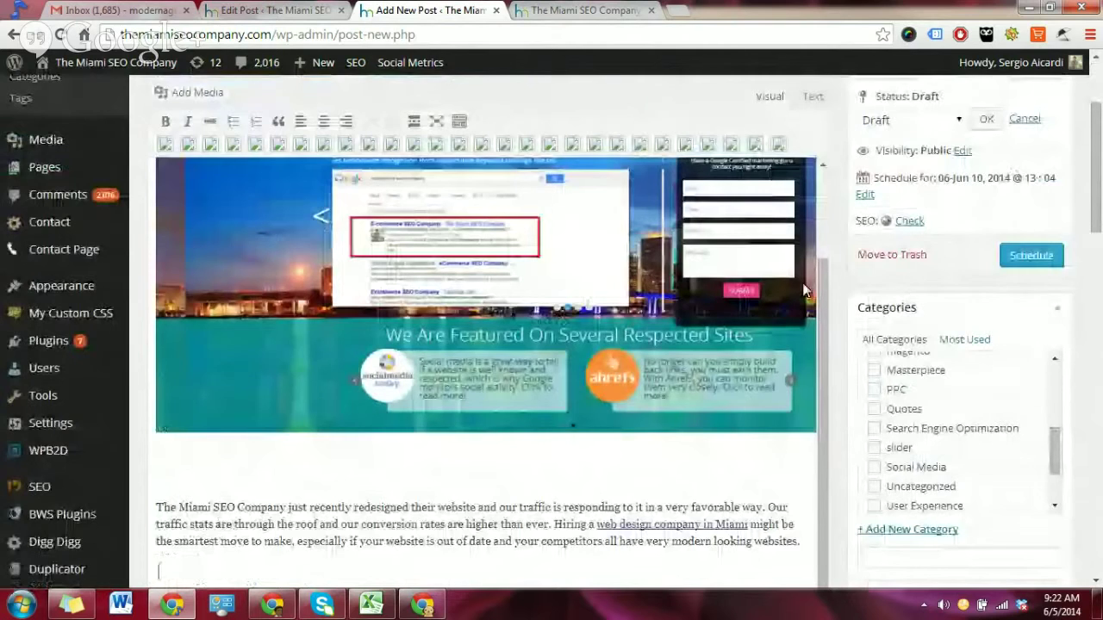
- Add a pair of h3 heading tags on a new line below the second &nbsp; in the post's HTML source
{"action": "left_click", "coordinate": [812, 96]}
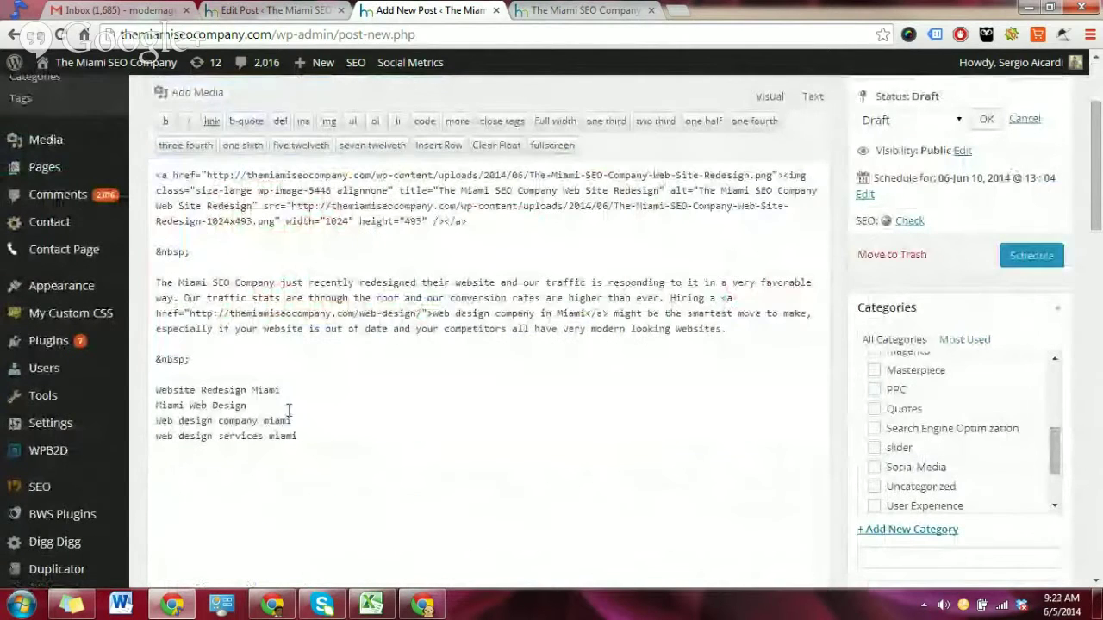
{"action": "left_click", "coordinate": [193, 360]}
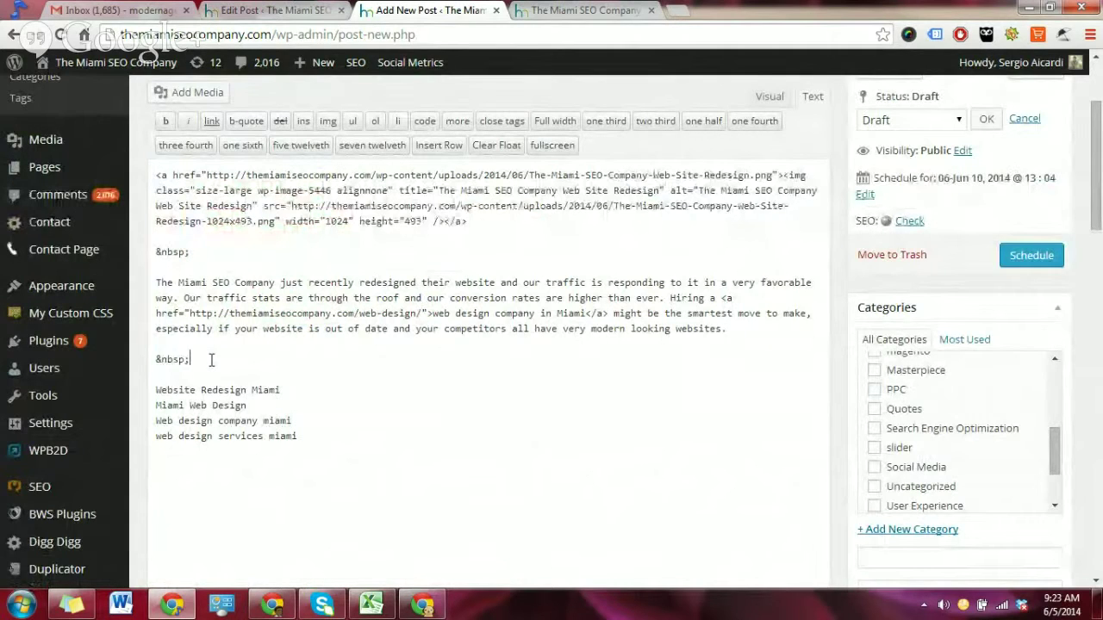
{"action": "key", "text": "Return"}
{"action": "key", "text": "Return"}
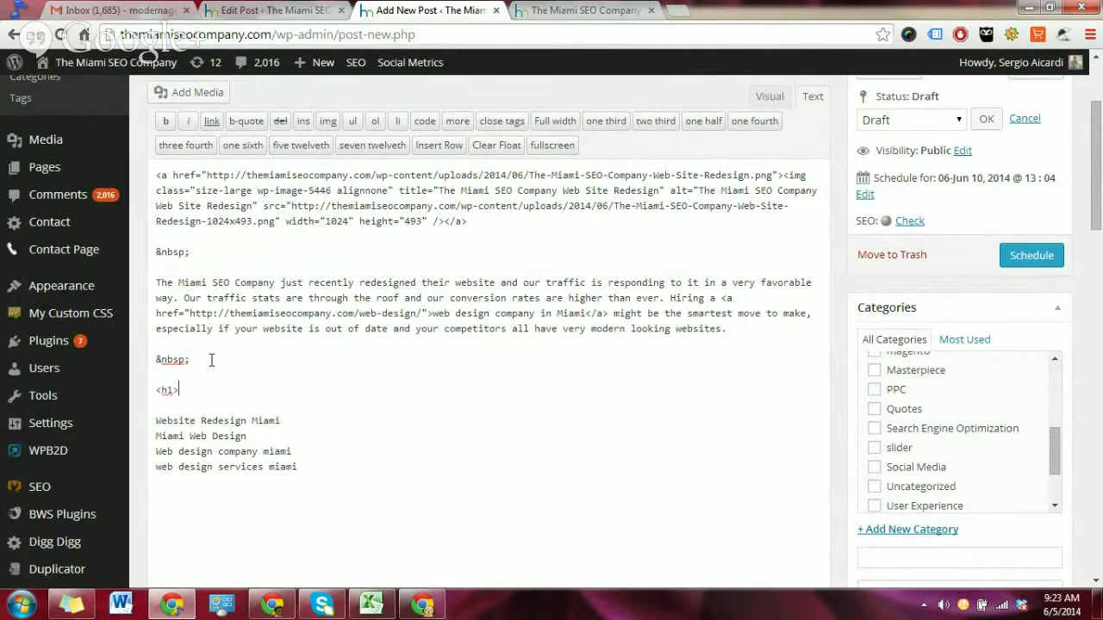
{"action": "key", "text": "BackSpace"}
{"action": "key", "text": "BackSpace"}
{"action": "type", "text": "3>"}
{"action": "left_click_drag", "start_coordinate": [182, 391], "coordinate": [151, 395]}
{"action": "left_click", "coordinate": [200, 393]}
{"action": "type", "text": "h3>"}
{"action": "key", "text": "BackSpace"}
- Enter "Why Did We Re-Design Our Website?" as the heading text between the h3 tags
{"action": "left_click", "coordinate": [179, 392]}
{"action": "type", "text": "W"}
{"action": "left_click_drag", "start_coordinate": [157, 390], "coordinate": [218, 387]}
{"action": "left_click", "coordinate": [193, 397]}
{"action": "key", "text": "BackSpace"}
{"action": "type", "text": "Why Did We Re-"}
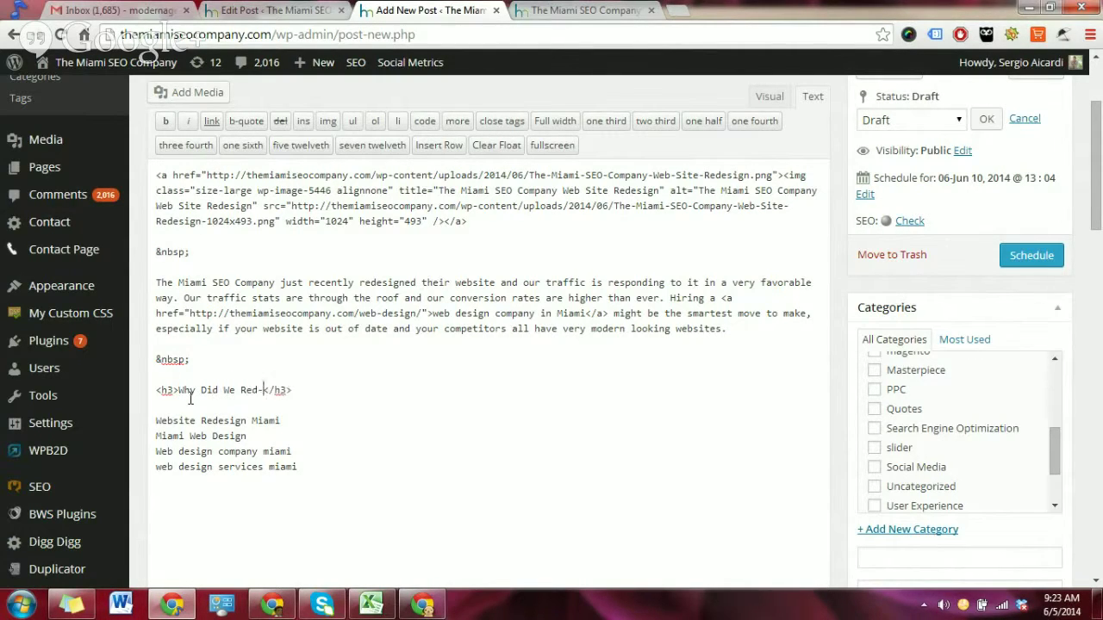
{"action": "type", "text": "Design Our Website?"}
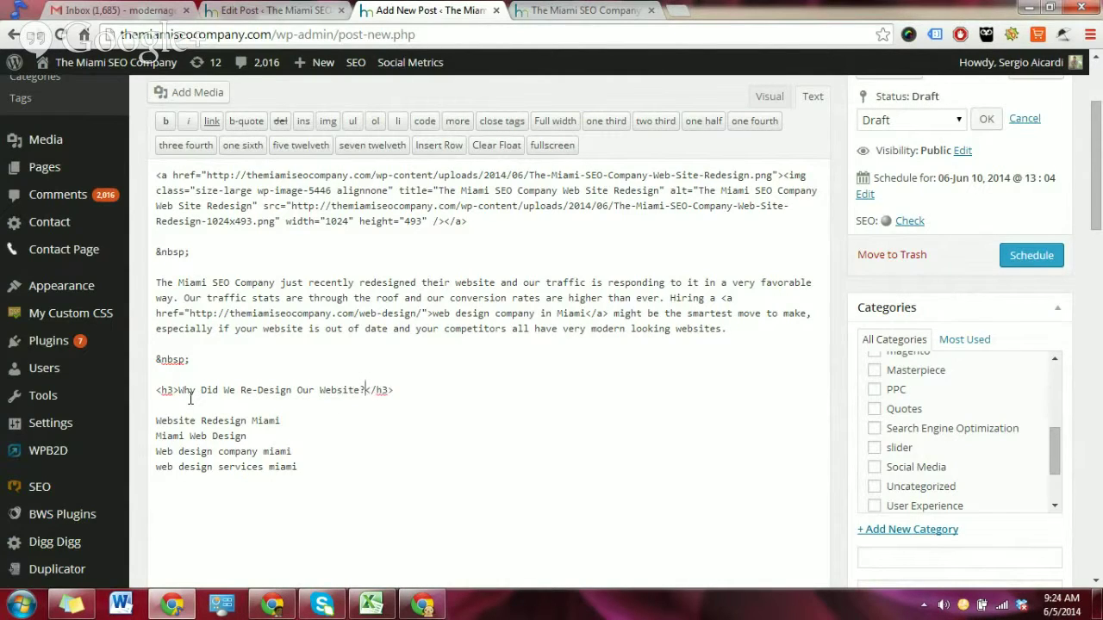
{"action": "key", "text": "BackSpace"}
- Replace "Why Did We" in the h3 heading with "We Used Our Own Web Design Services Recently", drawing on the keyword list below
{"action": "left_click_drag", "start_coordinate": [158, 452], "coordinate": [303, 452]}
{"action": "left_click_drag", "start_coordinate": [156, 466], "coordinate": [312, 468]}
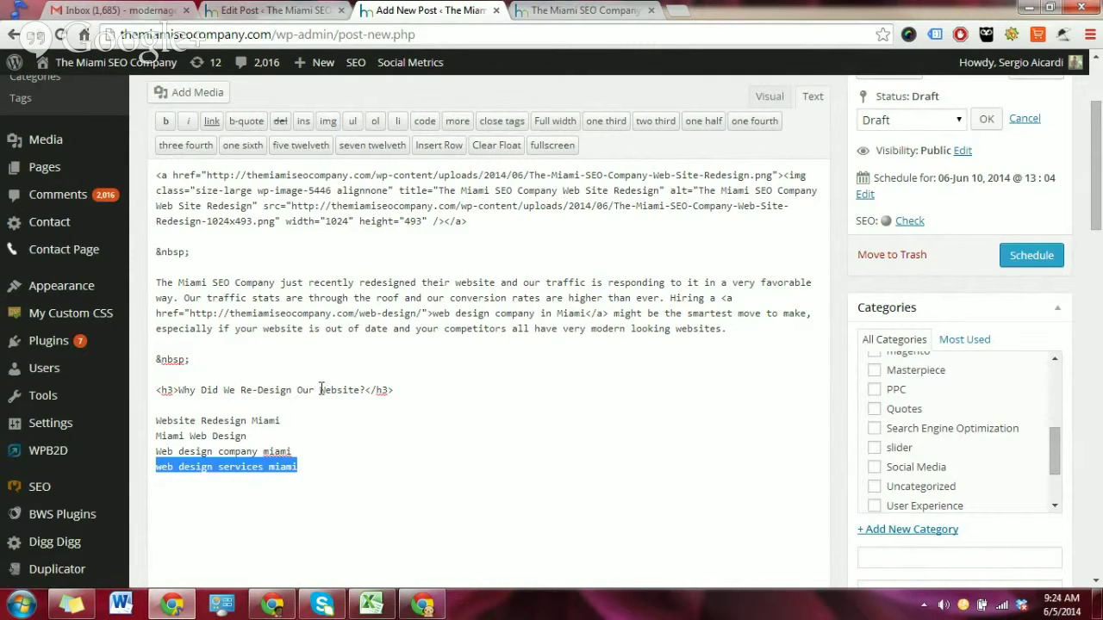
{"action": "double_click", "coordinate": [361, 390]}
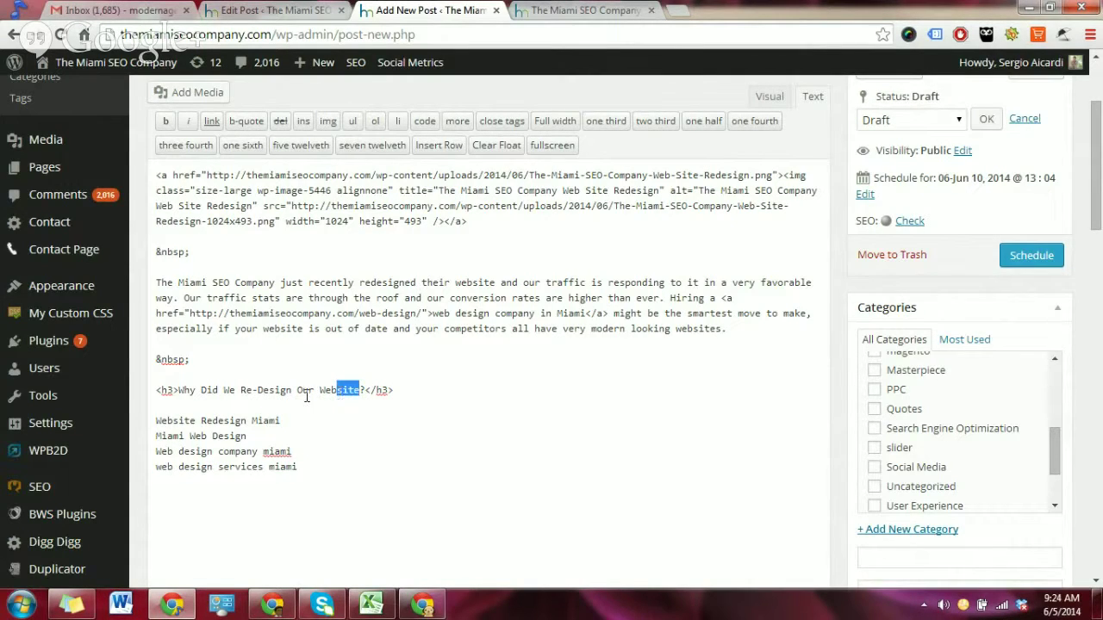
{"action": "left_click", "coordinate": [234, 391]}
{"action": "left_click_drag", "start_coordinate": [236, 390], "coordinate": [183, 388]}
{"action": "type", "text": "We"}
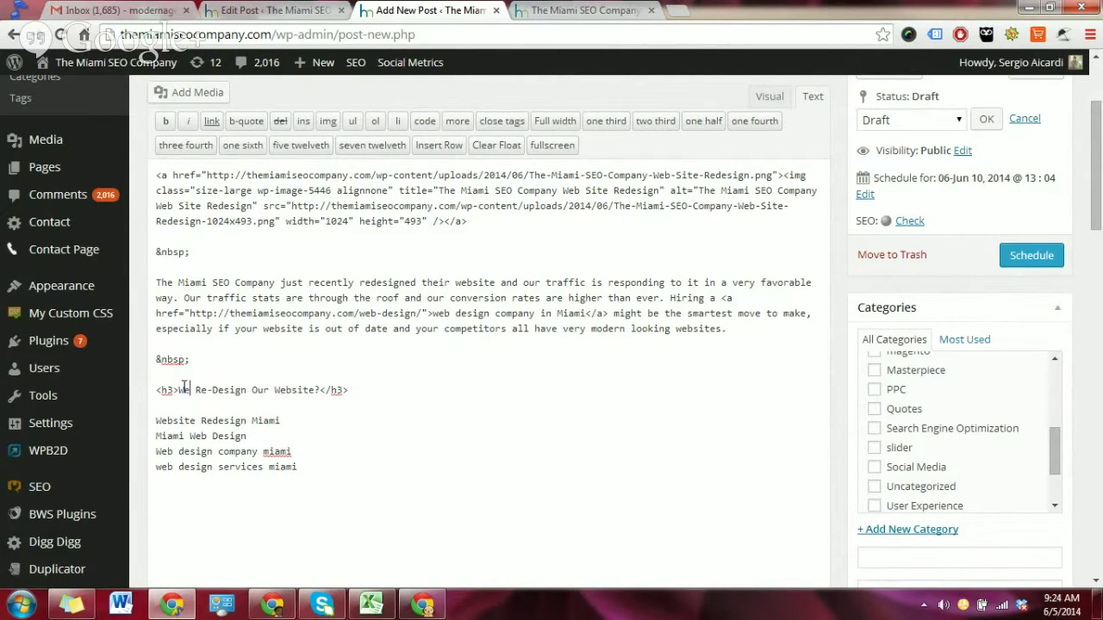
{"action": "type", "text": " Used Our "}
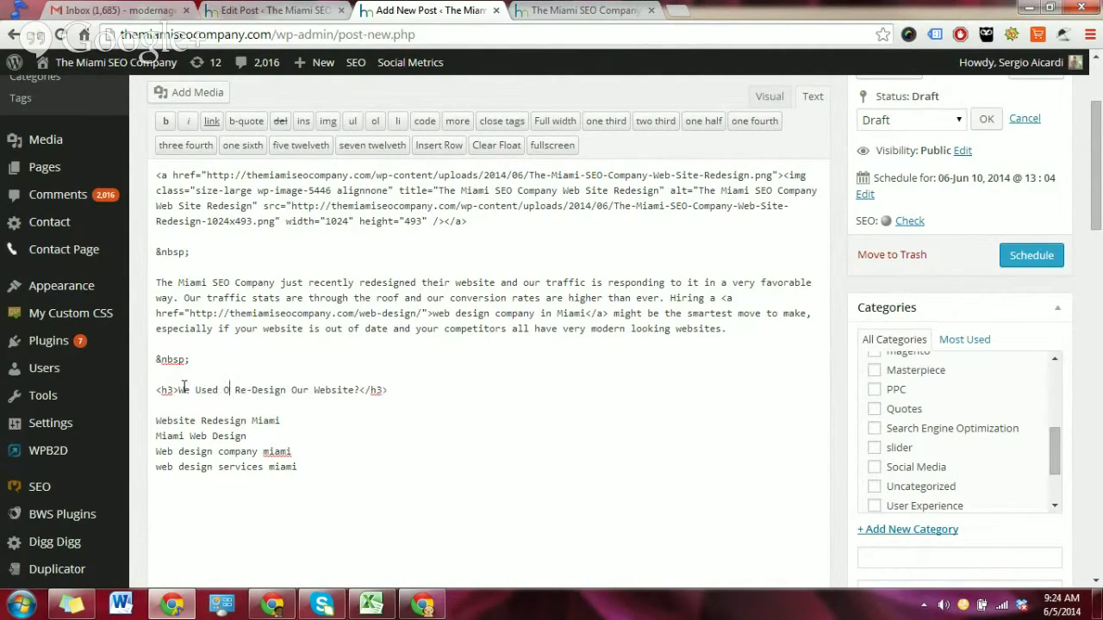
{"action": "type", "text": "Own Web"}
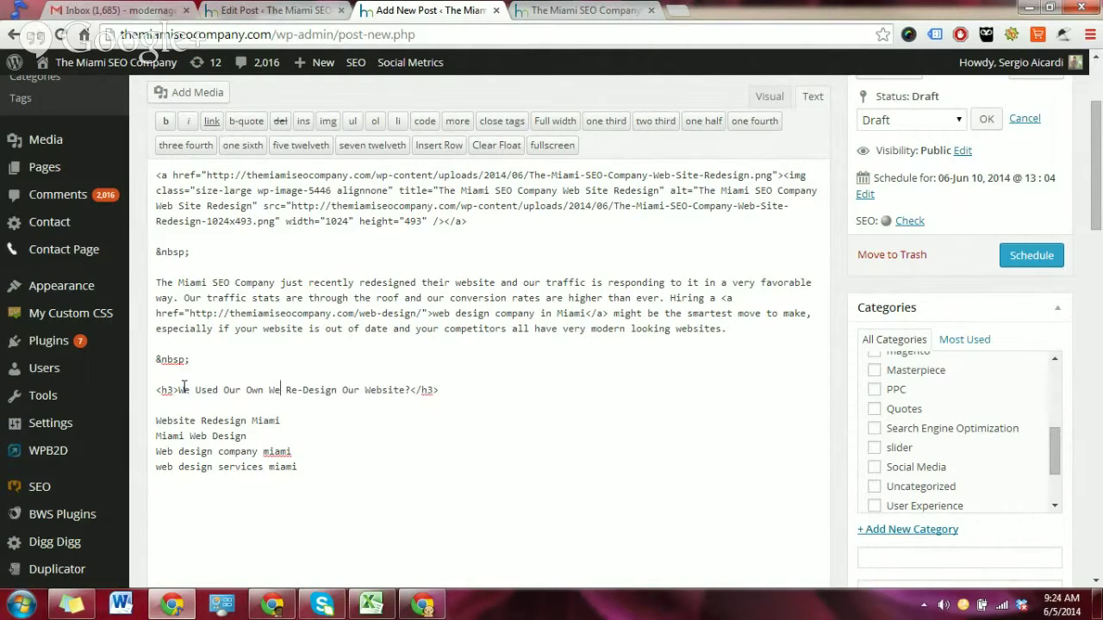
{"action": "type", "text": " Design Servic"}
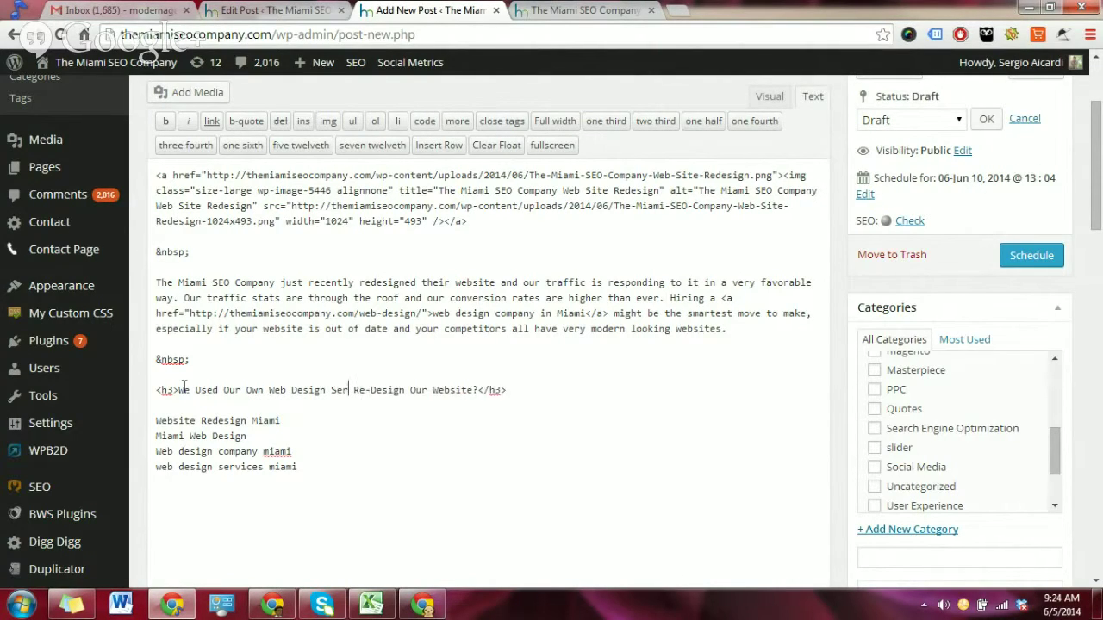
{"action": "type", "text": "es to"}
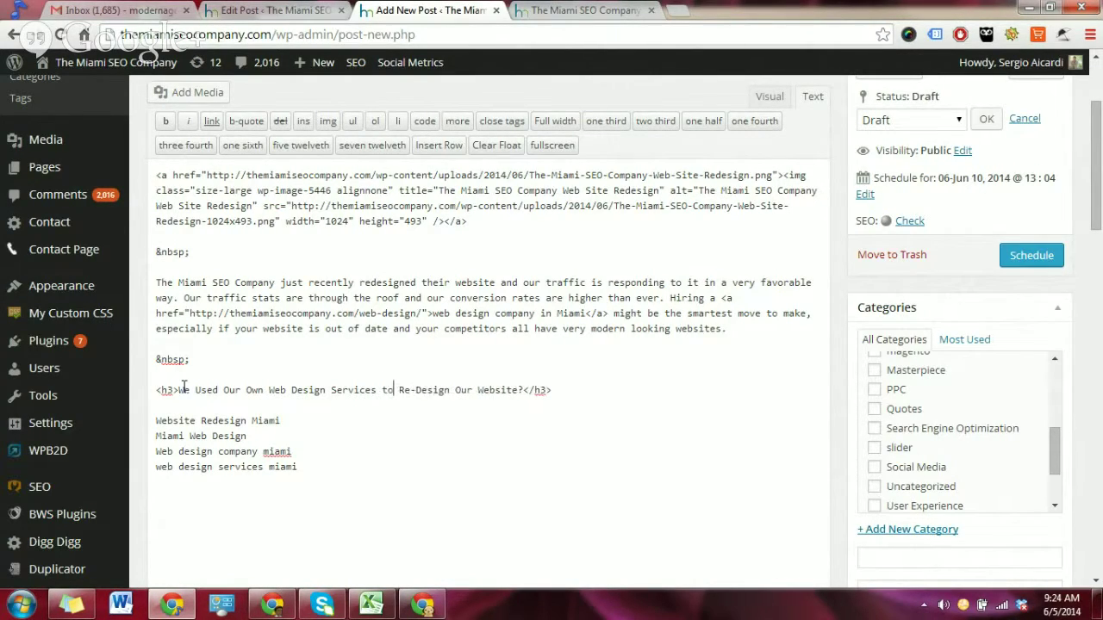
{"action": "key", "text": "BackSpace"}
{"action": "key", "text": "BackSpace"}
{"action": "key", "text": "BackSpace"}
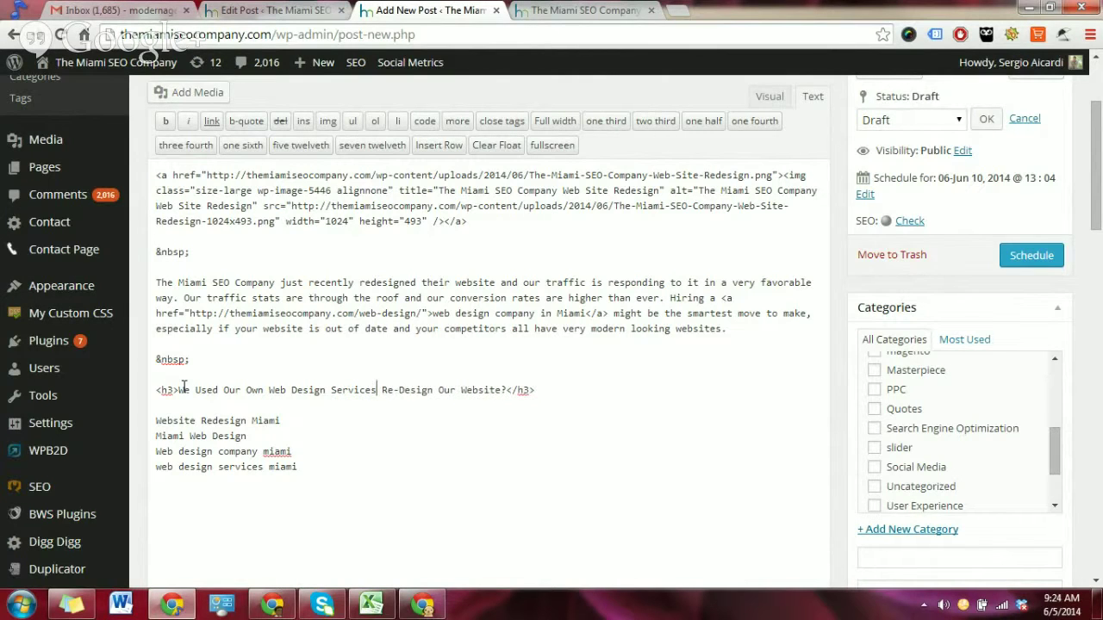
{"action": "type", "text": "Recently"}
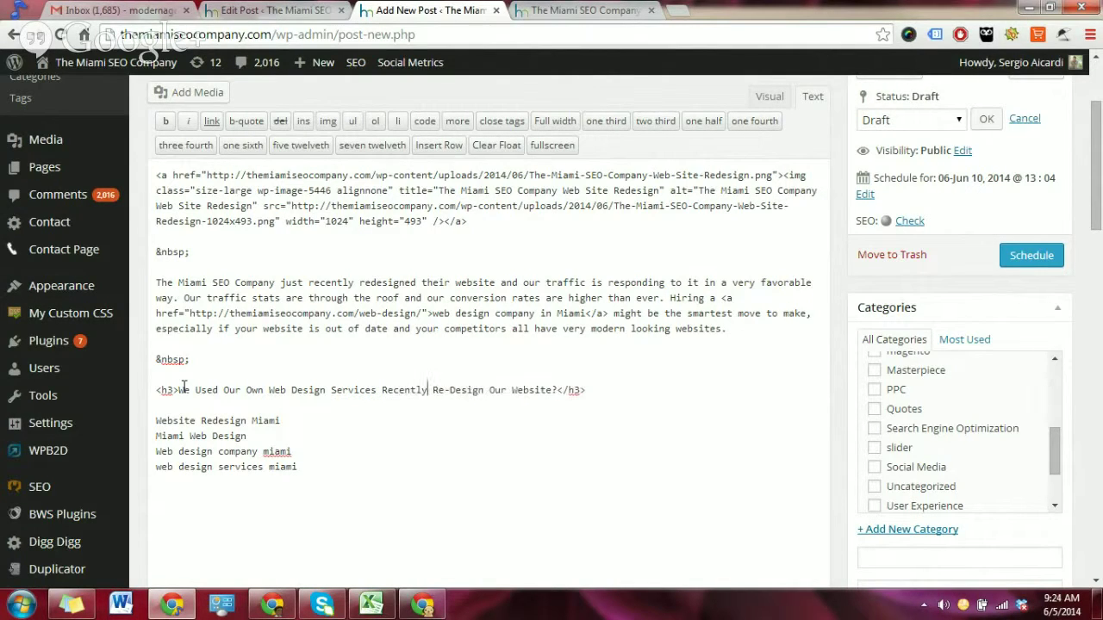
- Insert "... Why Did we" after "Recently" in the h3 heading so its second part reads as a question
{"action": "type", "text": ". Why Did"}
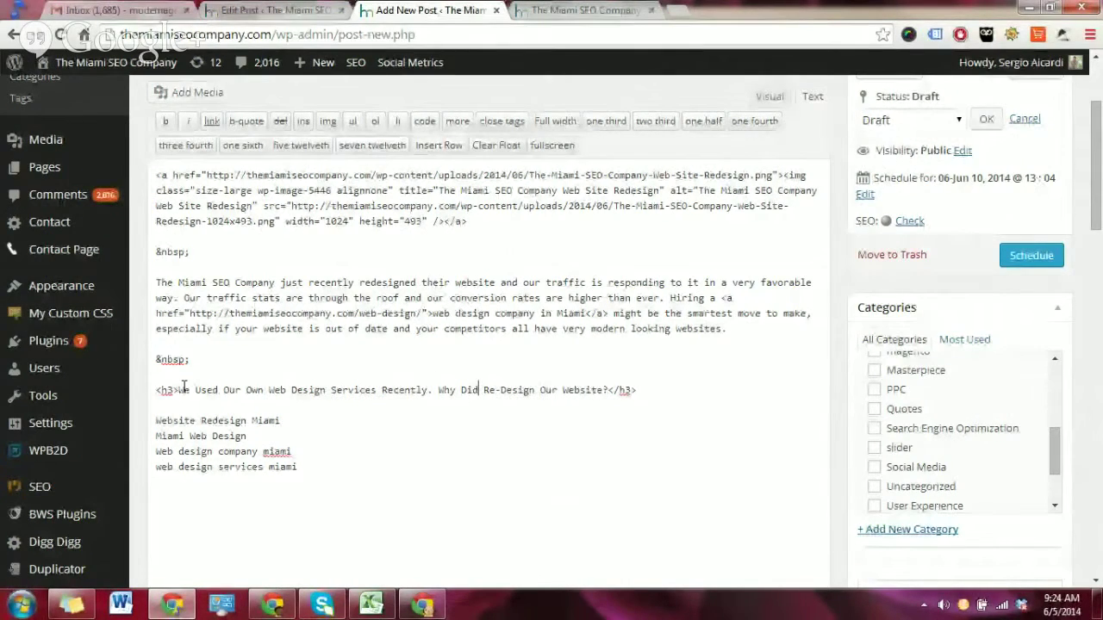
{"action": "type", "text": " we"}
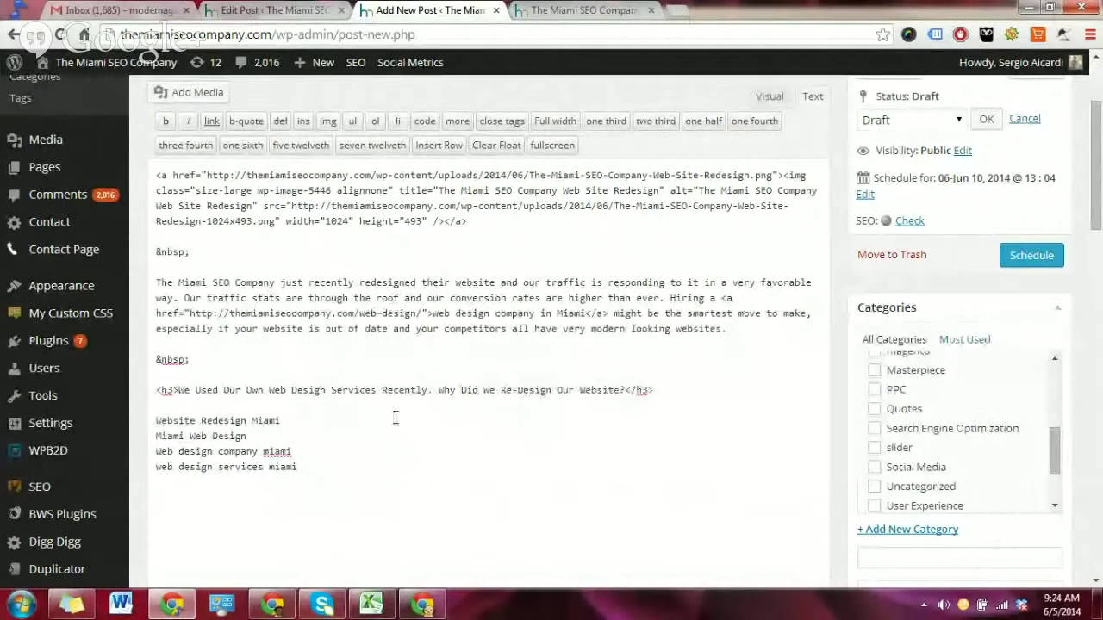
{"action": "left_click", "coordinate": [435, 389]}
{"action": "type", "text": ".."}
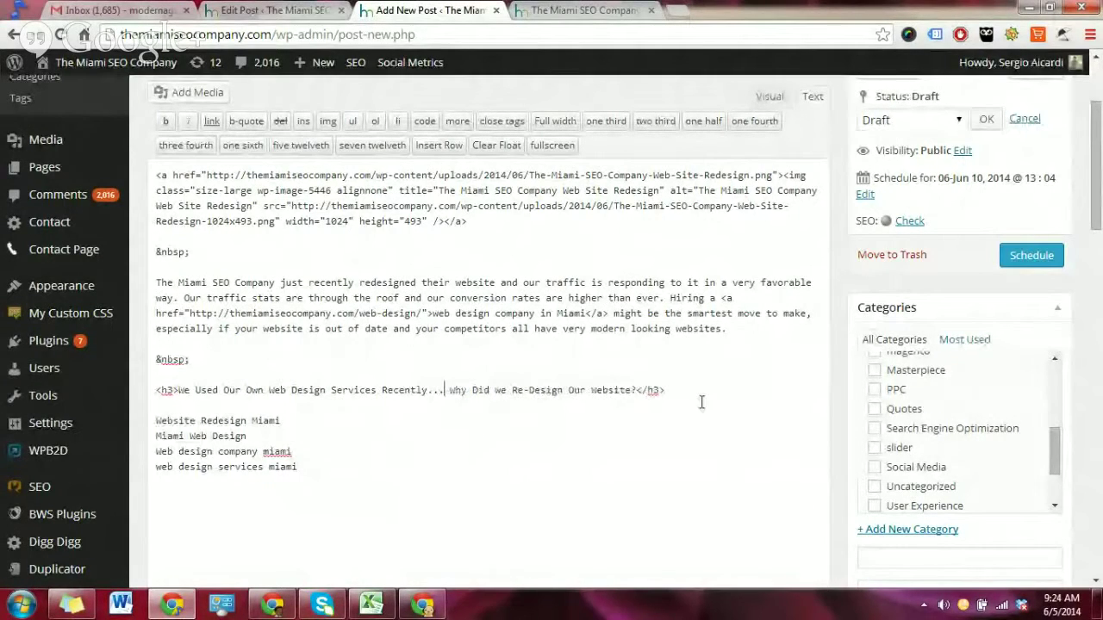
- Start a paragraph below the h3 heading saying redesigned websites help make the most of traffic because people trust companies with up to date sites
{"action": "left_click", "coordinate": [695, 390]}
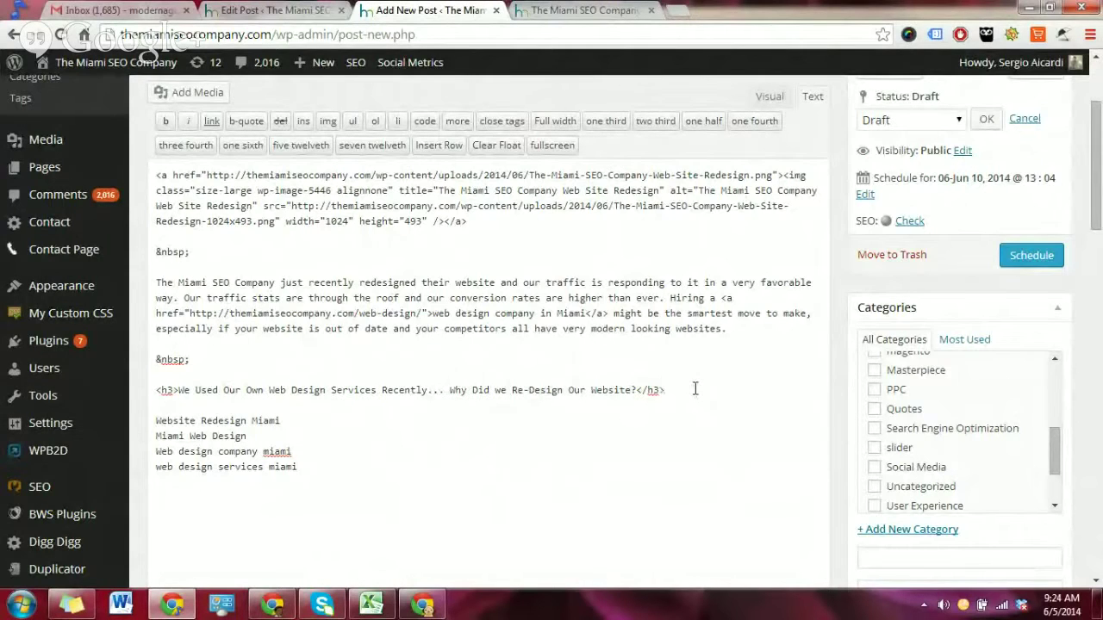
{"action": "key", "text": "Return"}
{"action": "key", "text": "Return"}
{"action": "type", "text": "Redesi"}
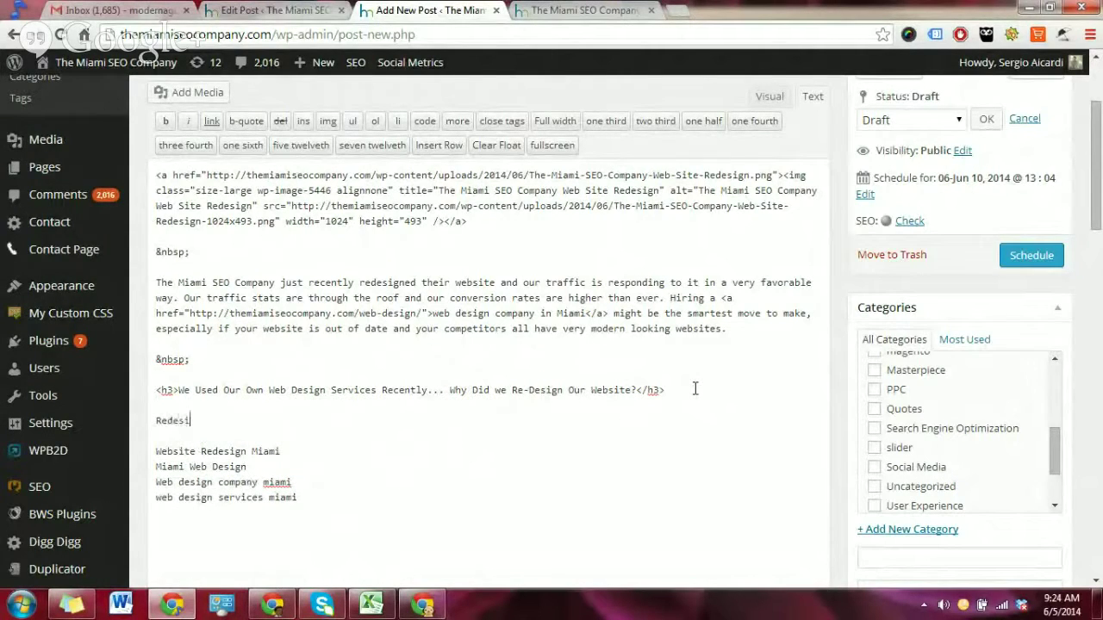
{"action": "type", "text": "gn websites can help yo"}
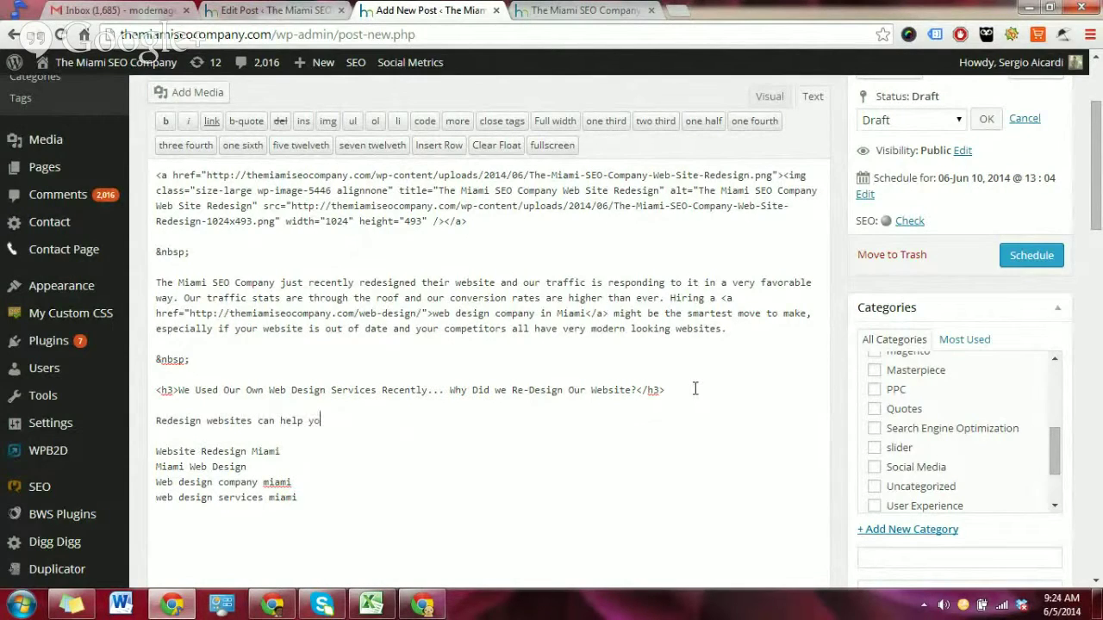
{"action": "type", "text": "u make the most of your traffic because"}
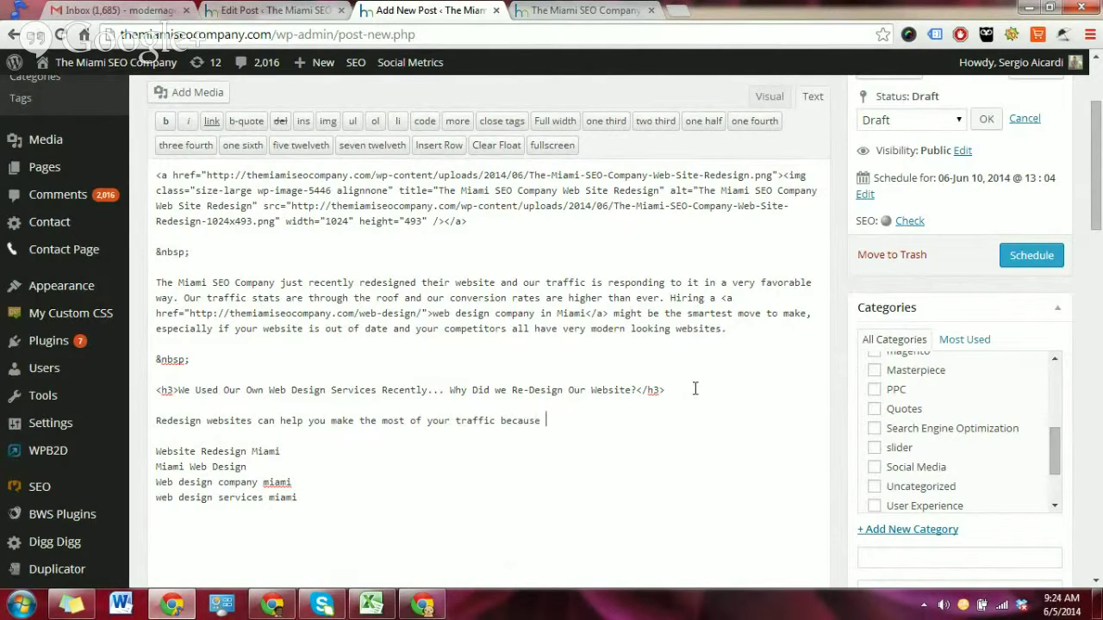
{"action": "type", "text": " people trust in companies that have up to date sites"}
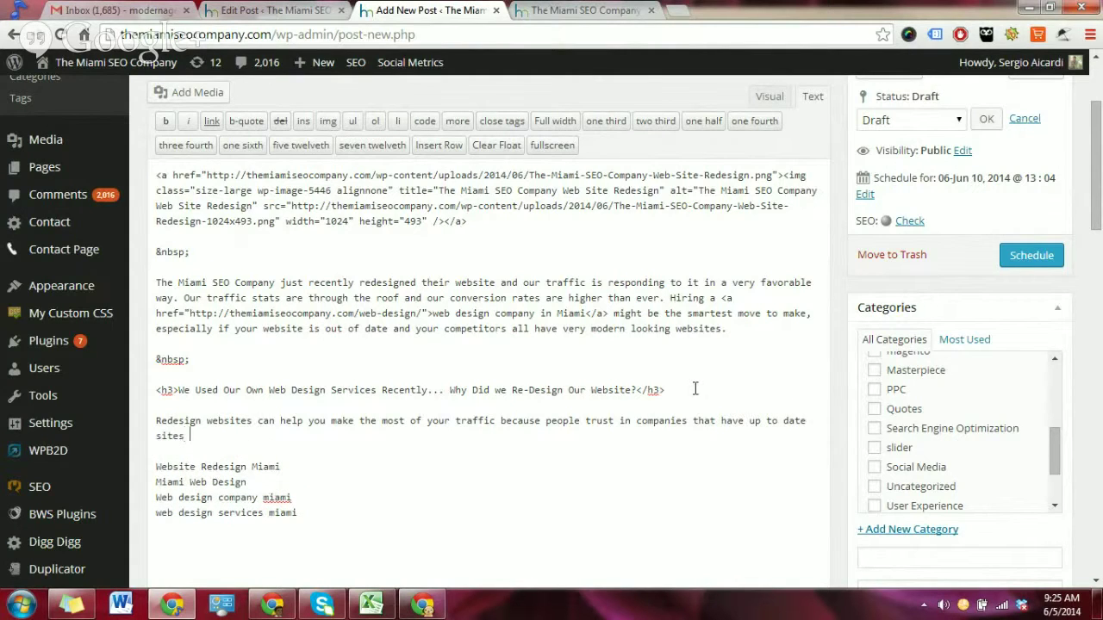
{"action": "type", "text": " more than companies with we"}
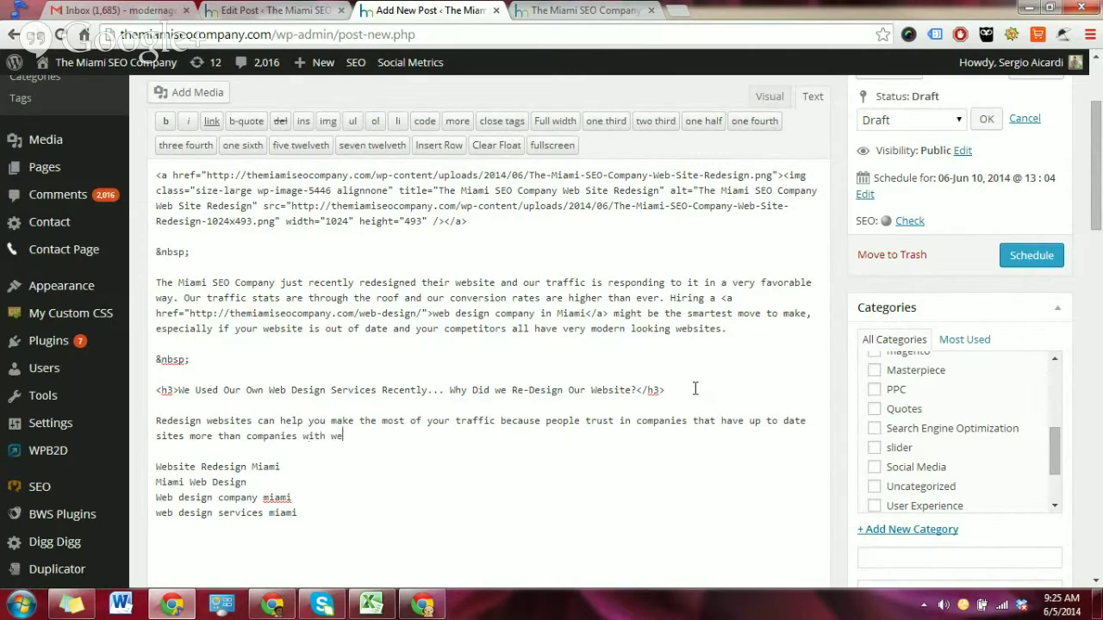
{"action": "type", "text": "bsites from the 80's. They sometimes fee"}
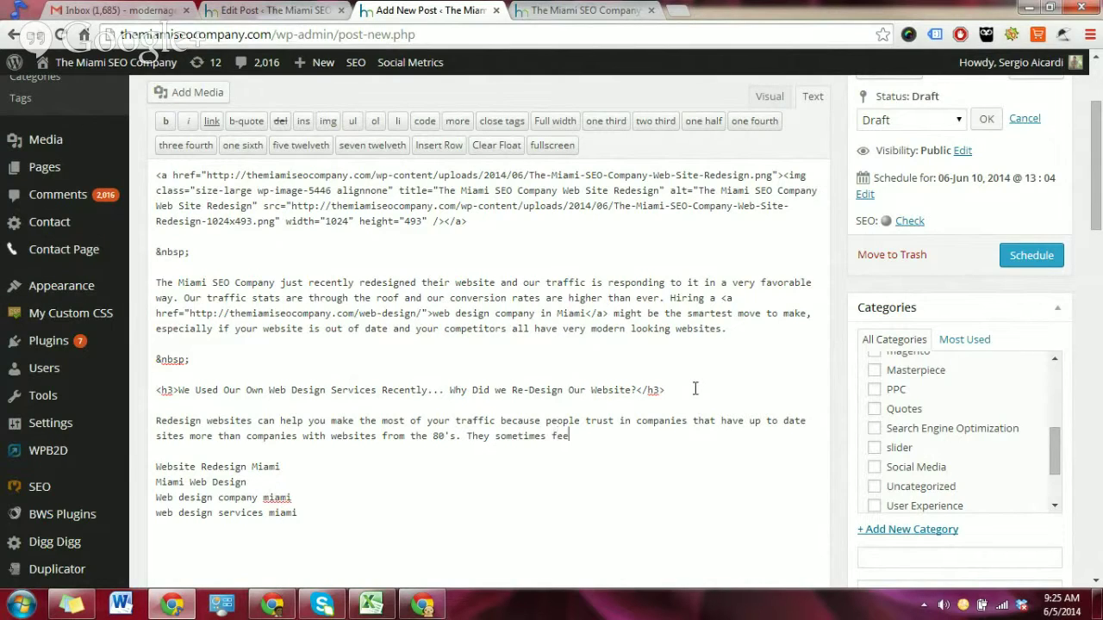
- Finish the second sentence, saying people feel secure knowing the company can afford a nice looking website, building enough confidence to do business with you
{"action": "type", "text": "l a secn"}
{"action": "type", "text": "rity knowing that "}
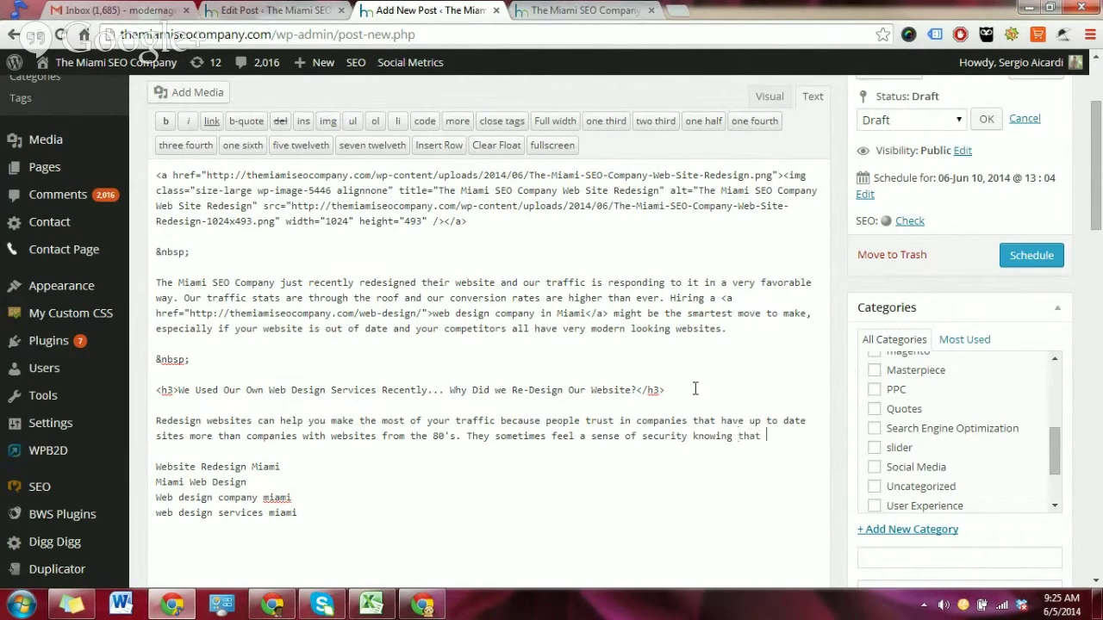
{"action": "type", "text": "this company can affor"}
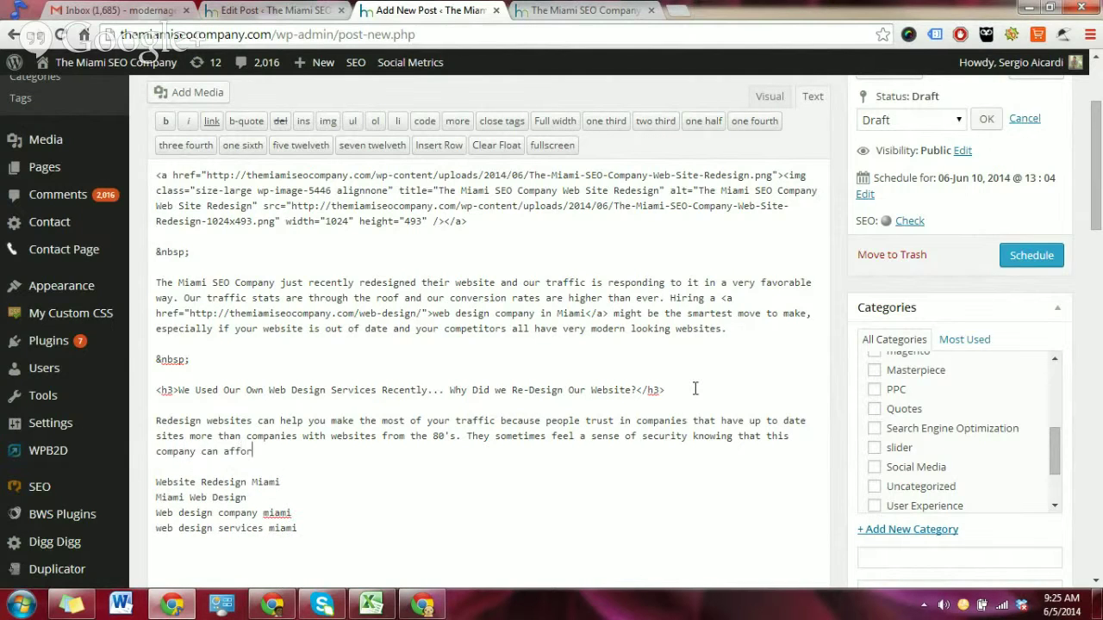
{"action": "type", "text": "d to have a nice looking website and i"}
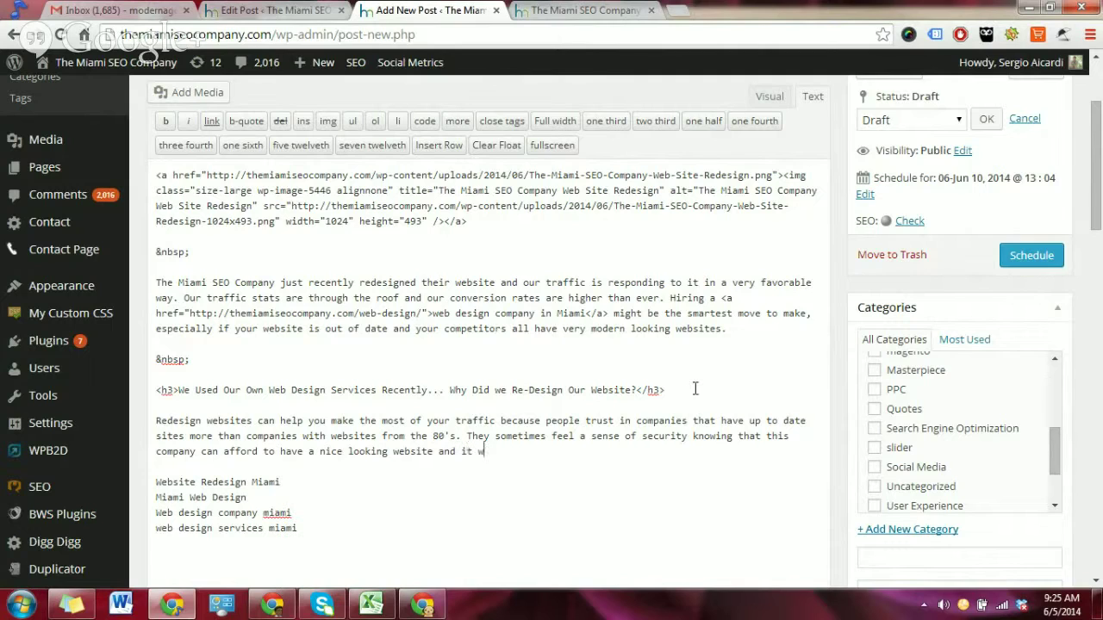
{"action": "type", "text": "t can bi"}
{"action": "key", "text": "BackSpace"}
{"action": "type", "text": "uild enough conficdence in"}
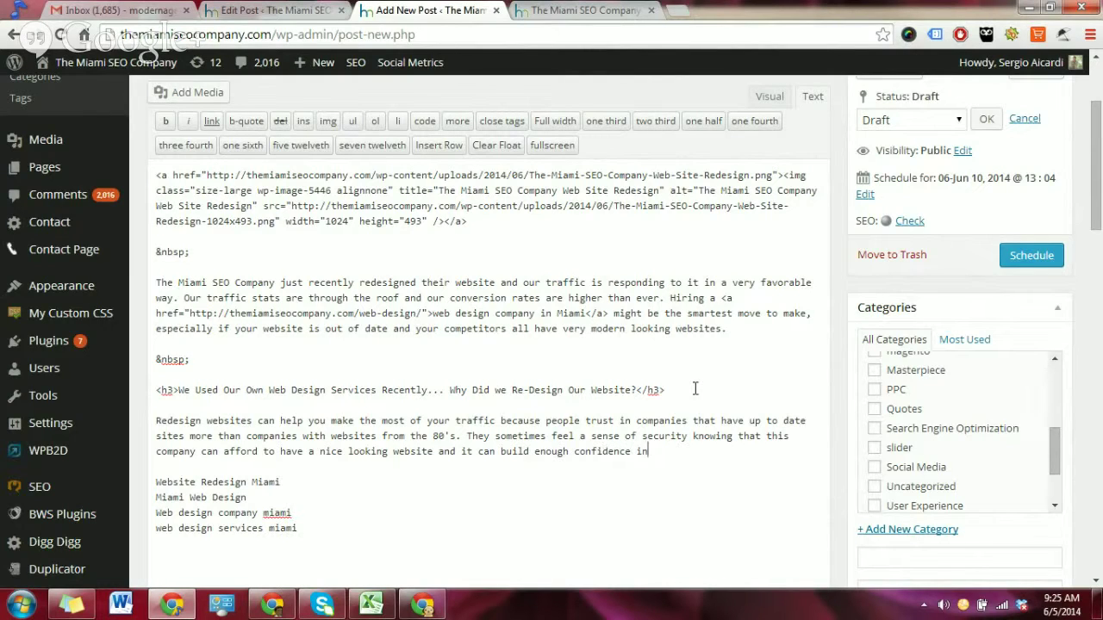
{"action": "type", "text": " them to want to do business with you."}
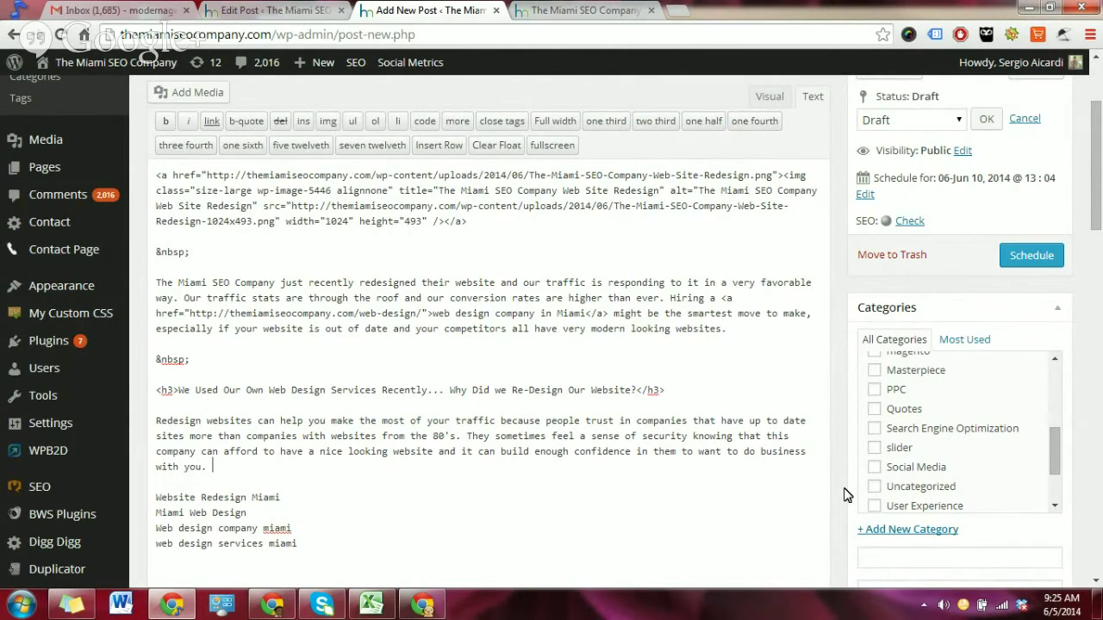
- Switch the post to the visual editor and remove the blank paragraph above the "We Used Our Own Web Design Services Recently..." heading
{"action": "scroll", "coordinate": [773, 257], "scroll_direction": "up", "scroll_amount": 3}
{"action": "left_click", "coordinate": [769, 256]}
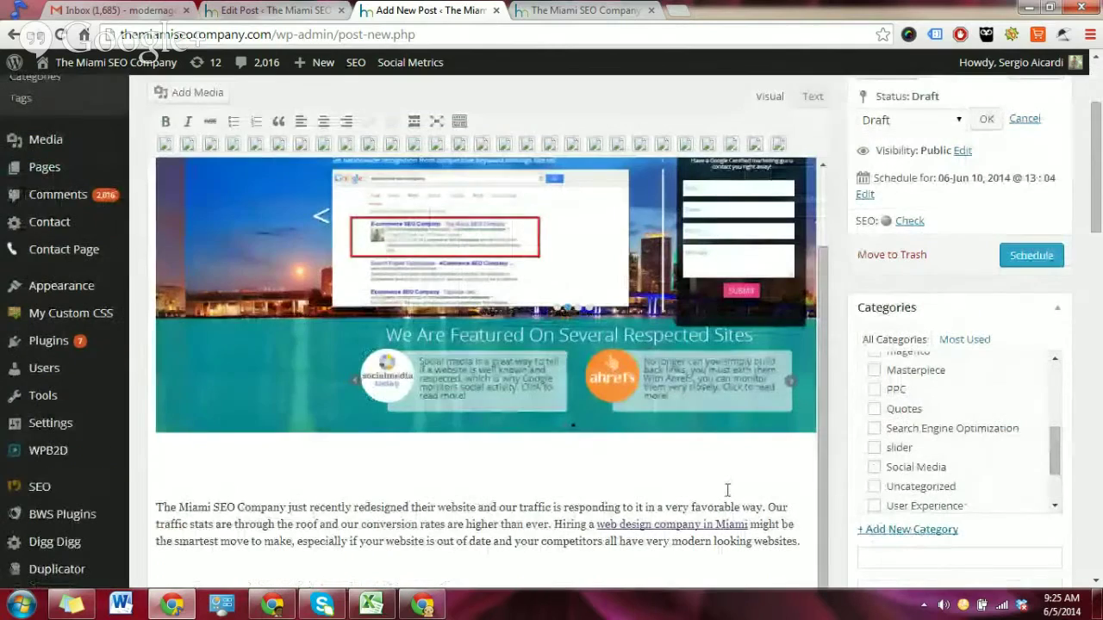
{"action": "scroll", "coordinate": [727, 489], "scroll_direction": "down", "scroll_amount": 2}
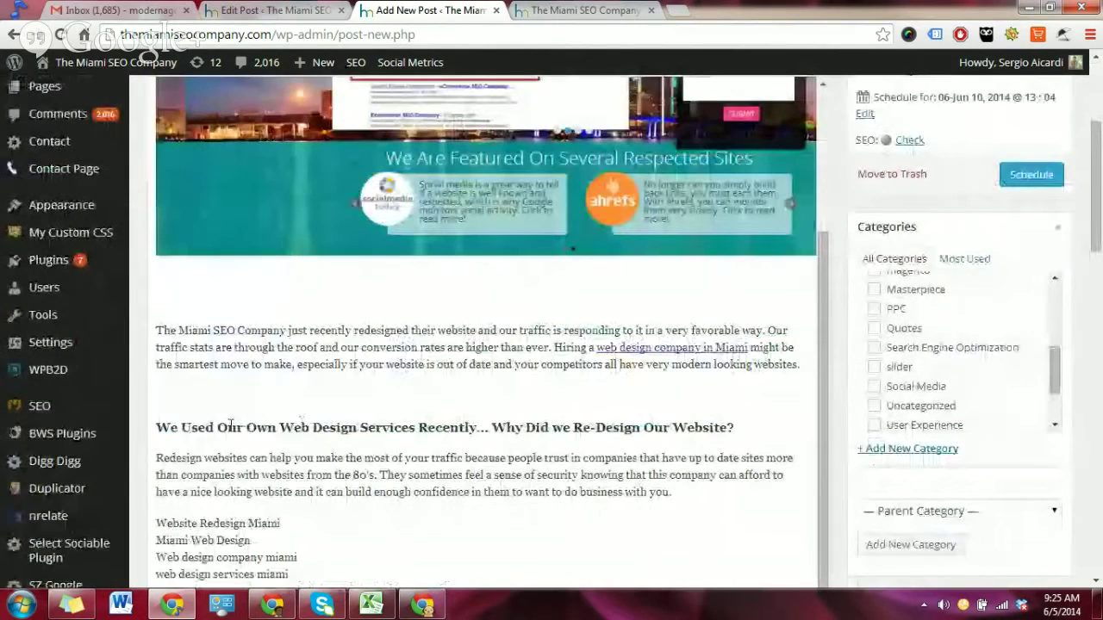
{"action": "left_click", "coordinate": [172, 392]}
{"action": "key", "text": "BackSpace"}
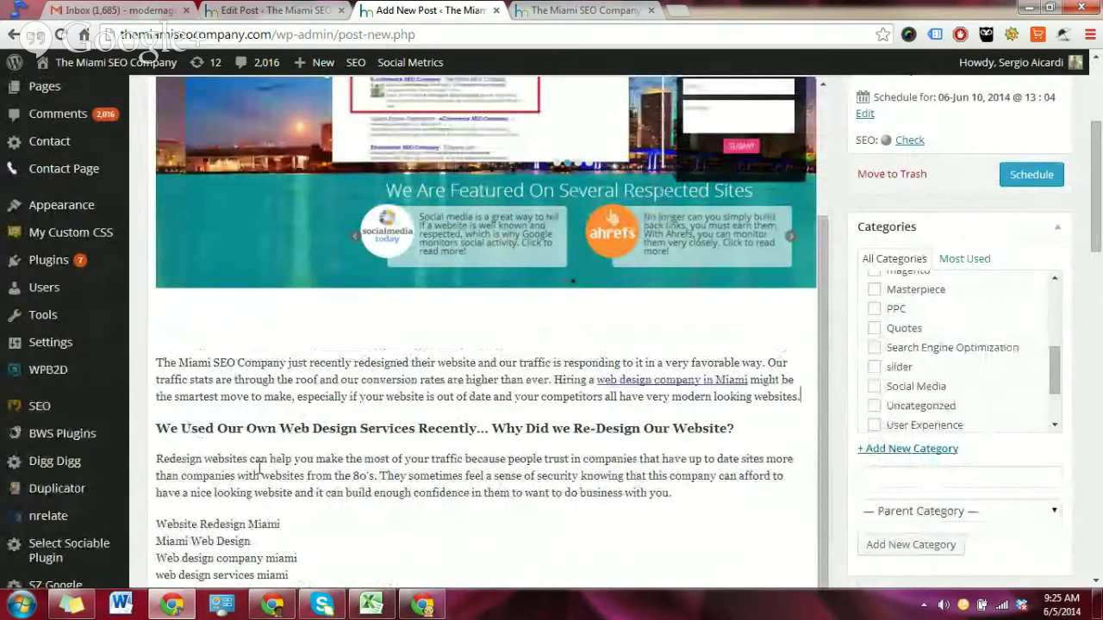
- Insert a blank paragraph between the "Redesign websites" paragraph and the keyword list
{"action": "scroll", "coordinate": [260, 468], "scroll_direction": "down", "scroll_amount": 2}
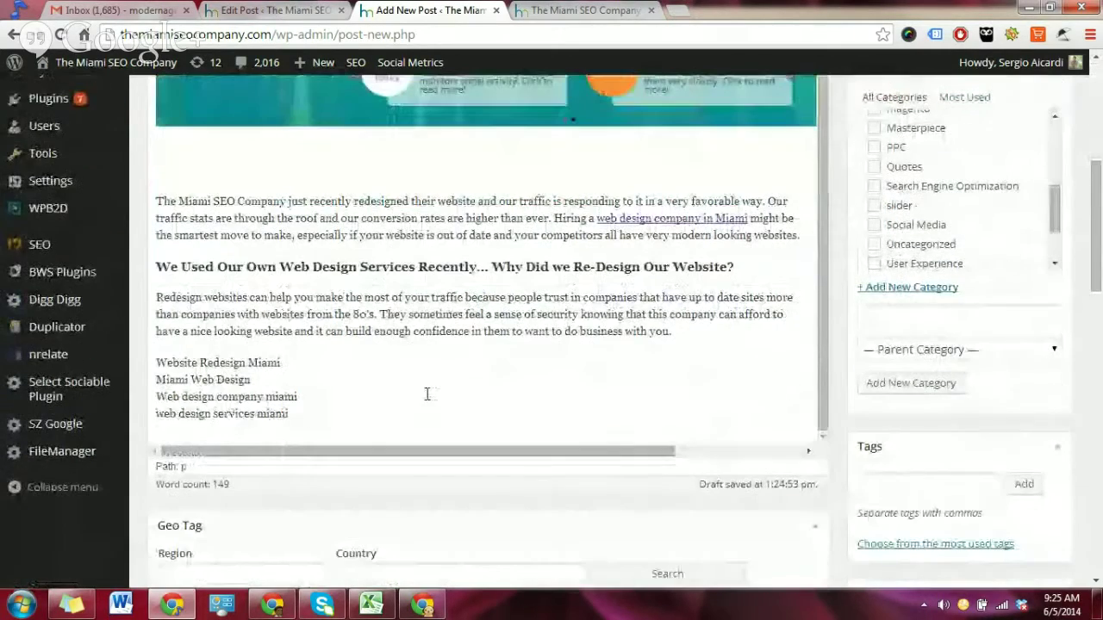
{"action": "left_click", "coordinate": [696, 336]}
{"action": "key", "text": "Return"}
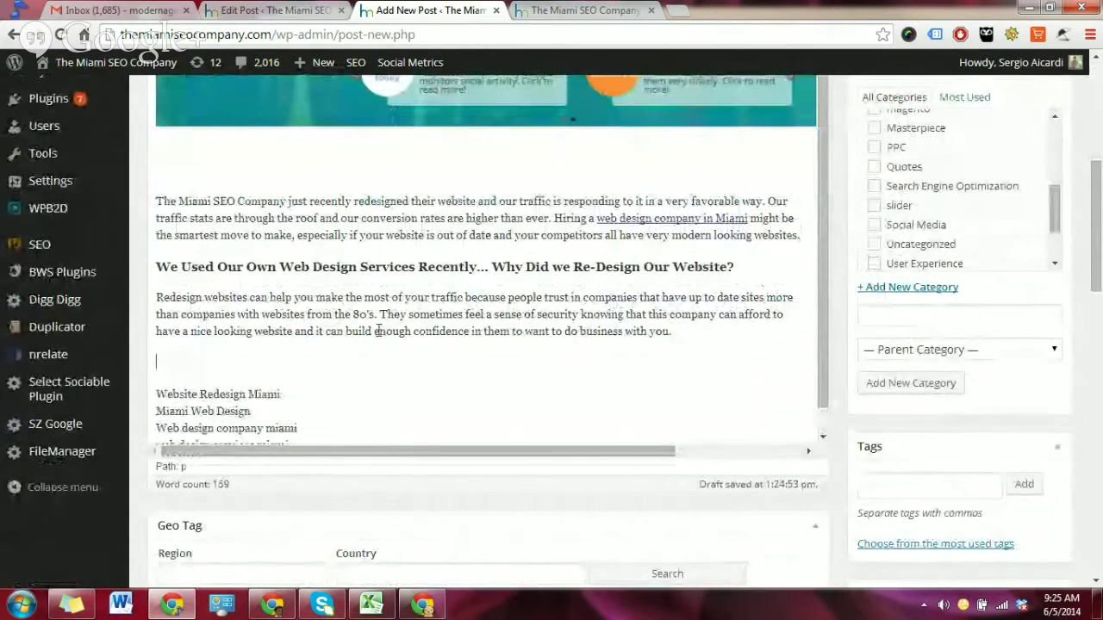
- Review the post's title and body, and remove the blank paragraph between the website screenshot and the introduction
{"action": "scroll", "coordinate": [378, 327], "scroll_direction": "up", "scroll_amount": 6}
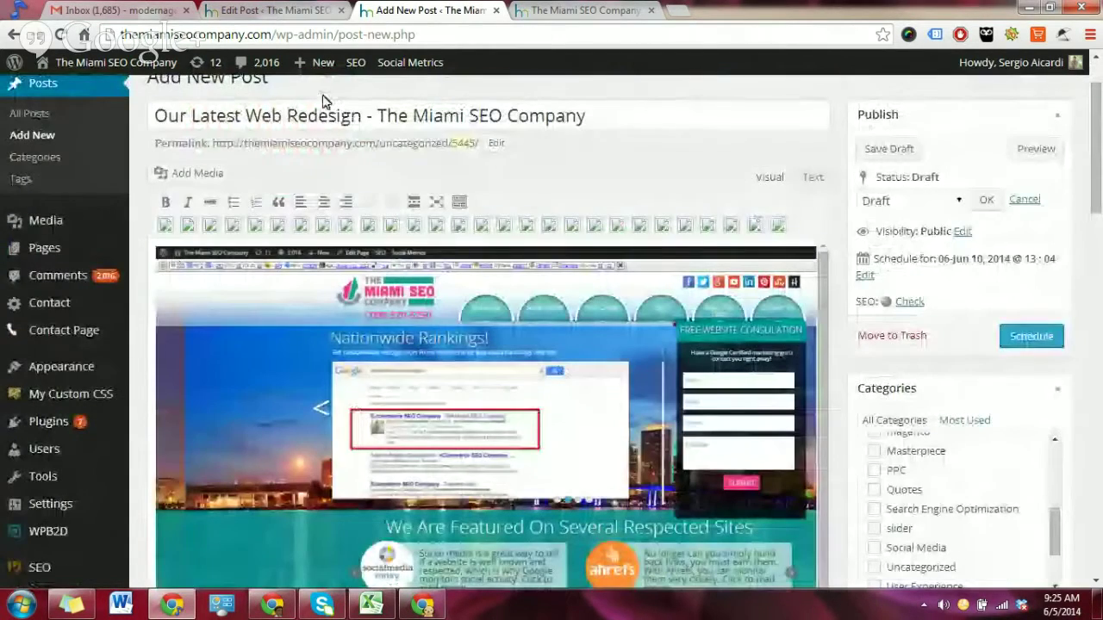
{"action": "left_click_drag", "start_coordinate": [582, 118], "coordinate": [146, 121]}
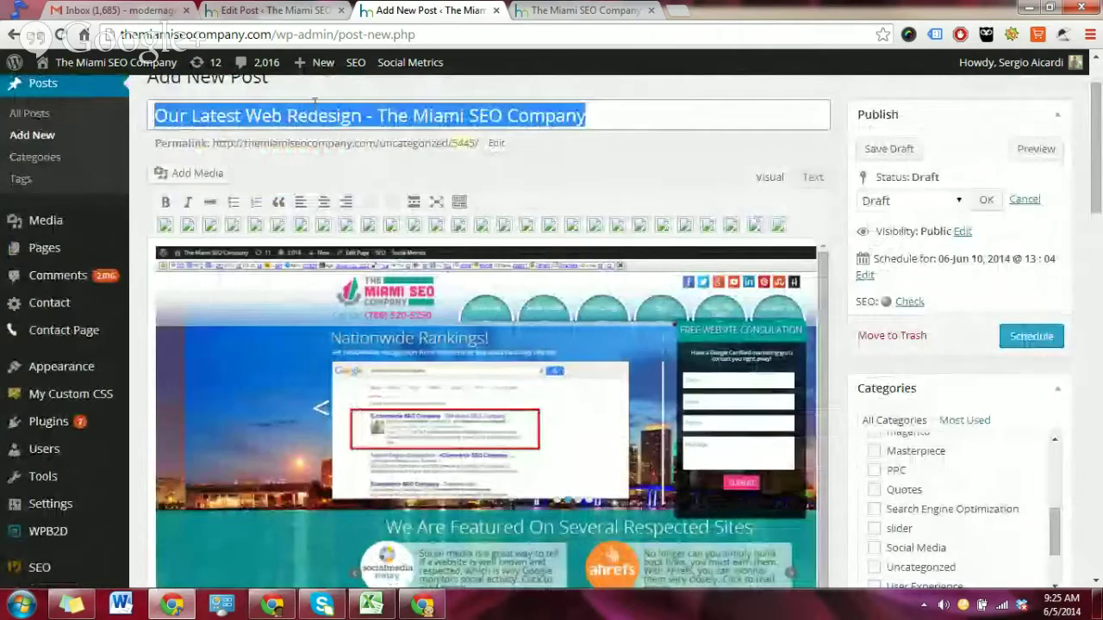
{"action": "scroll", "coordinate": [283, 305], "scroll_direction": "down", "scroll_amount": 5}
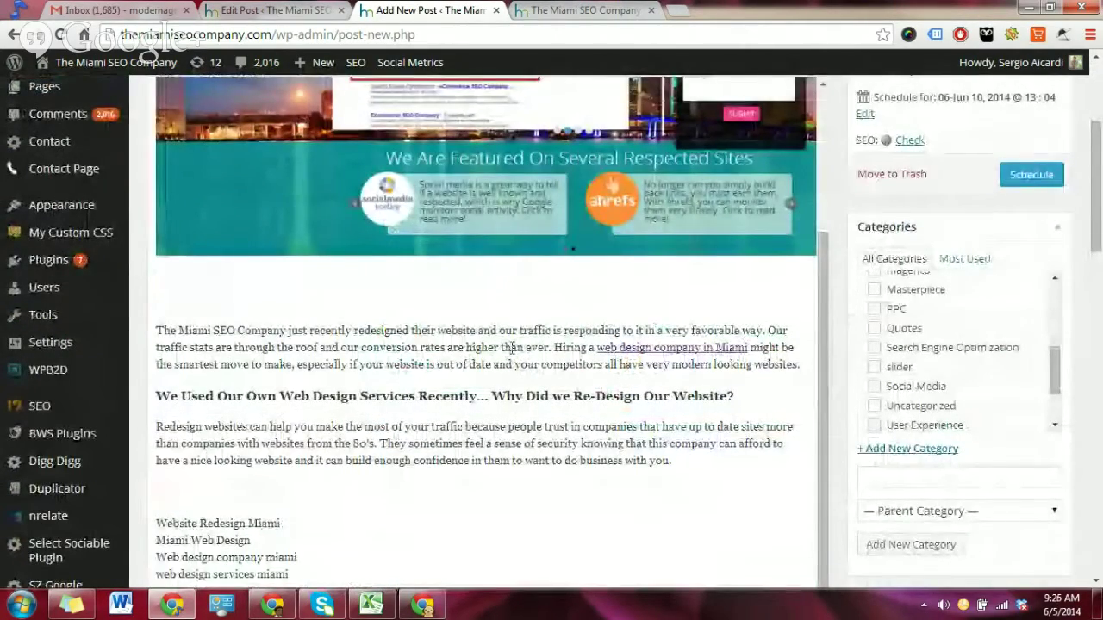
{"action": "scroll", "coordinate": [512, 347], "scroll_direction": "up", "scroll_amount": 2}
{"action": "scroll", "coordinate": [551, 293], "scroll_direction": "up", "scroll_amount": 2}
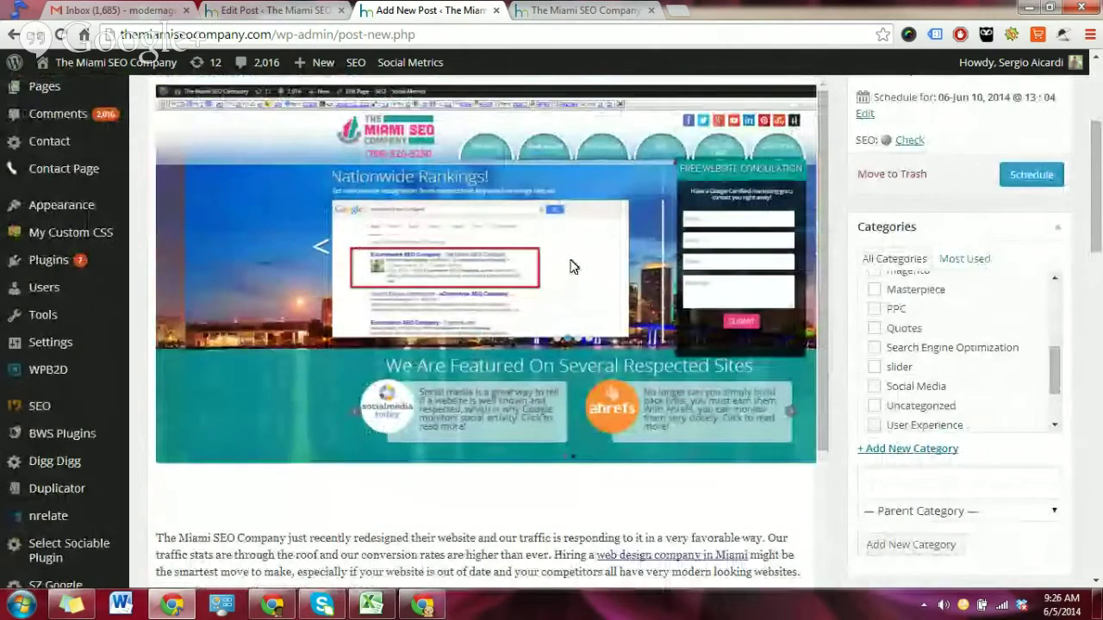
{"action": "scroll", "coordinate": [401, 340], "scroll_direction": "down", "scroll_amount": 2}
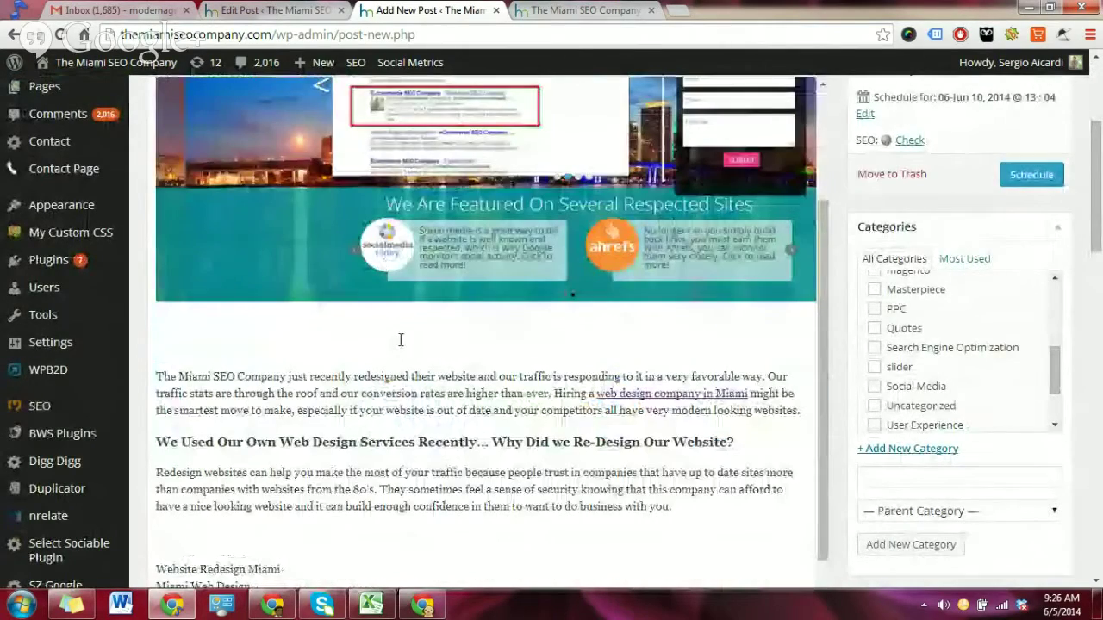
{"action": "left_click", "coordinate": [184, 361]}
{"action": "key", "text": "BackSpace"}
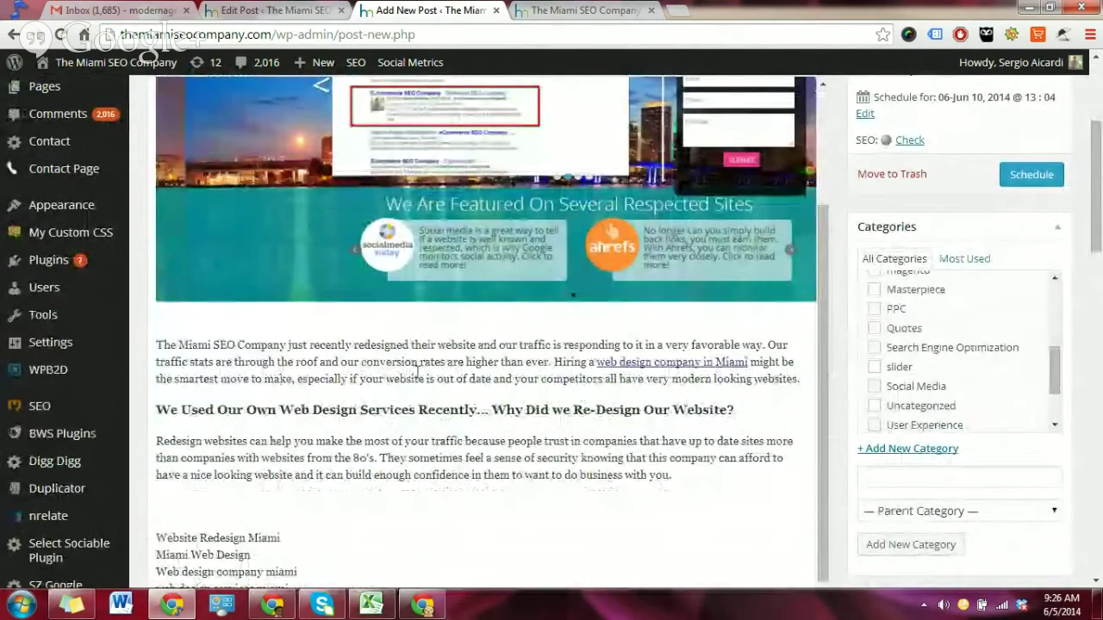
- Append "We are going measure the performance of our website by using Google Analytics" to the paragraph below the heading
{"action": "scroll", "coordinate": [627, 398], "scroll_direction": "down", "scroll_amount": 2}
{"action": "left_click", "coordinate": [681, 394]}
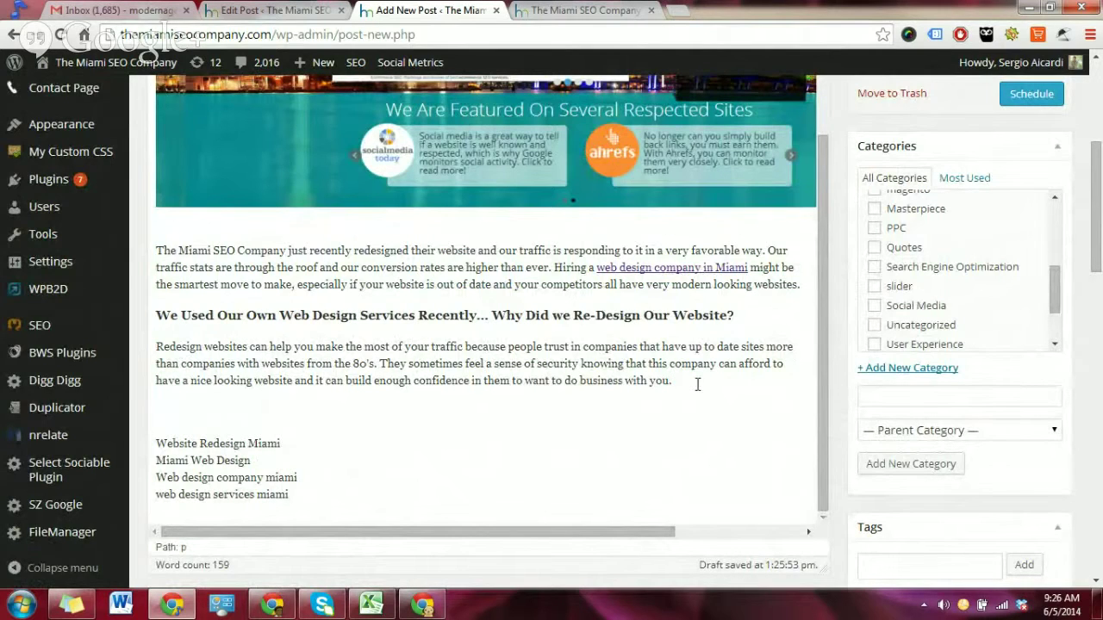
{"action": "type", "text": "W"}
{"action": "type", "text": "goign"}
{"action": "key", "text": "BackSpace"}
{"action": "key", "text": "BackSpace"}
{"action": "key", "text": "BackSpace"}
{"action": "type", "text": "ing measure the"}
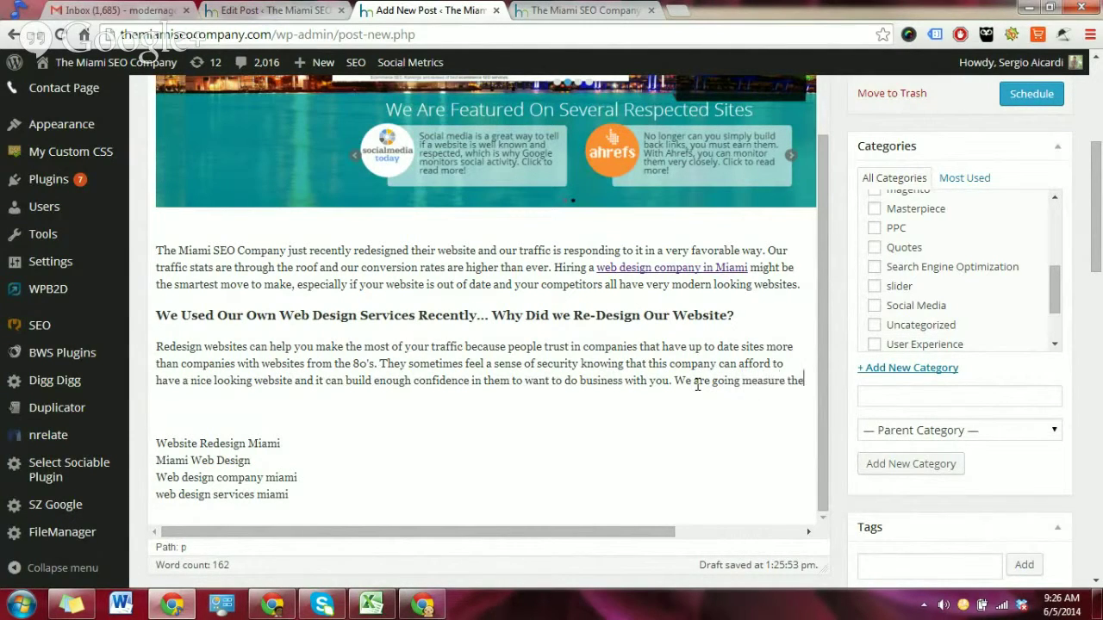
{"action": "type", "text": " performance"}
{"action": "key", "text": "BackSpace"}
{"action": "key", "text": "BackSpace"}
{"action": "key", "text": "BackSpace"}
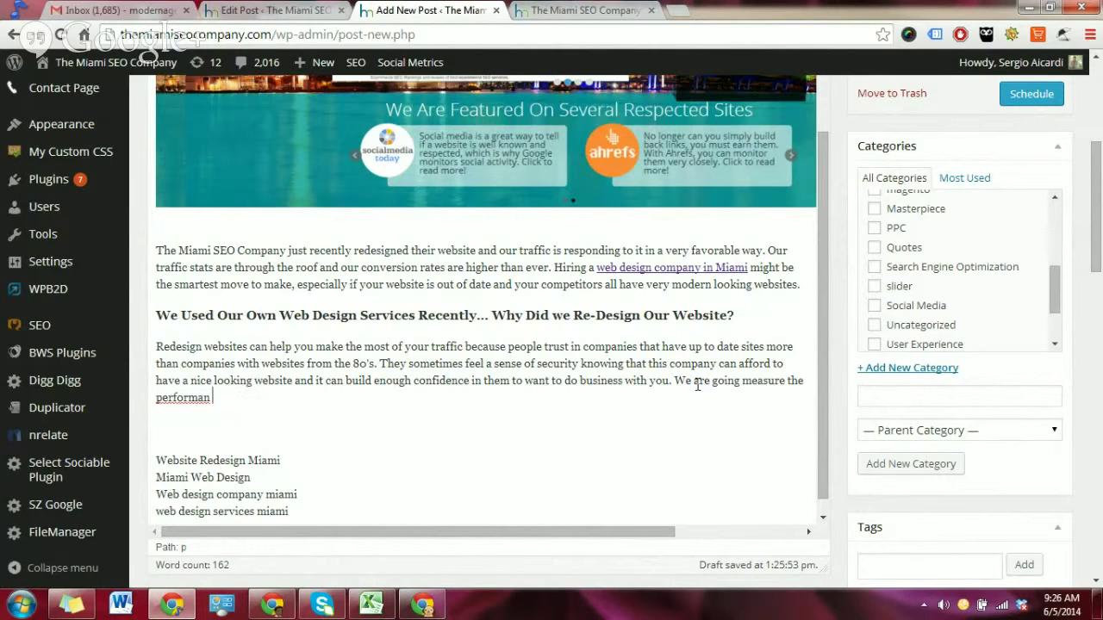
{"action": "type", "text": "ce i"}
{"action": "type", "text": "n them to want to do business with you. We are going measure the performance of o"}
{"action": "type", "text": "ur website by usin"}
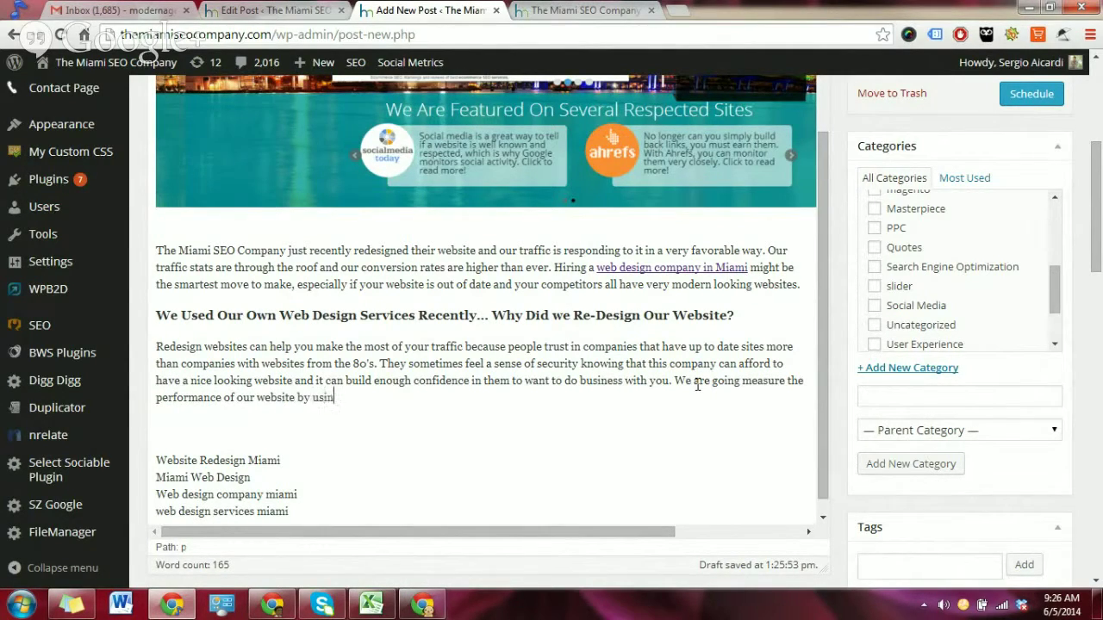
{"action": "type", "text": "g Google Analytics an"}
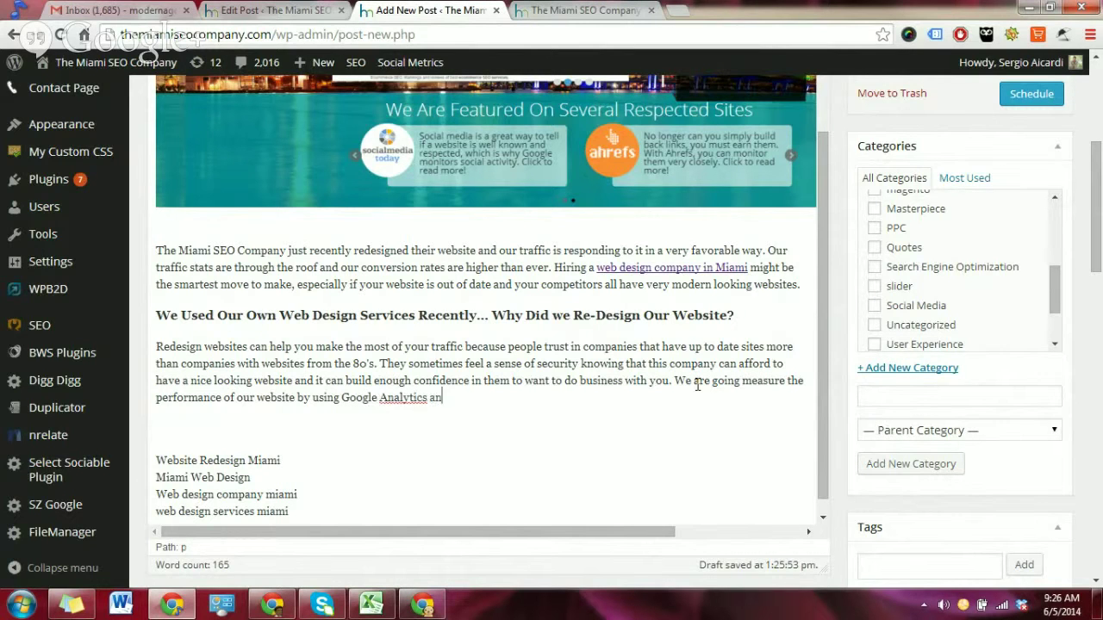
- Complete the sentence with "and tracking the average visitor duration as well as other metrics like avg. time on site and pages per visit."
{"action": "type", "text": "d tracking the average visitor d"}
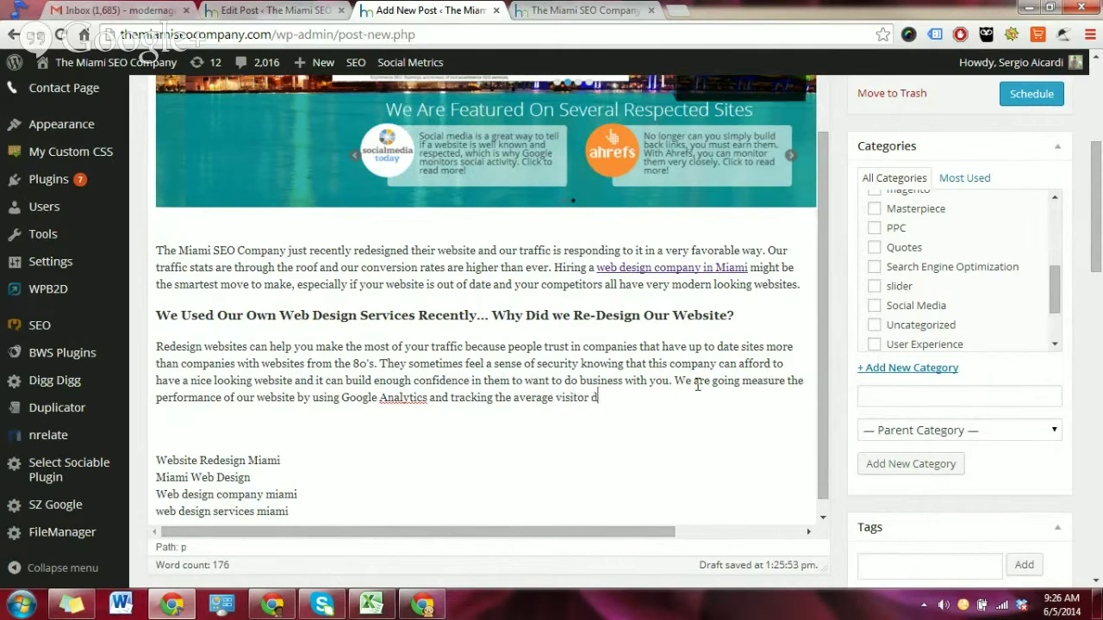
{"action": "type", "text": "uration as well as other metrics"}
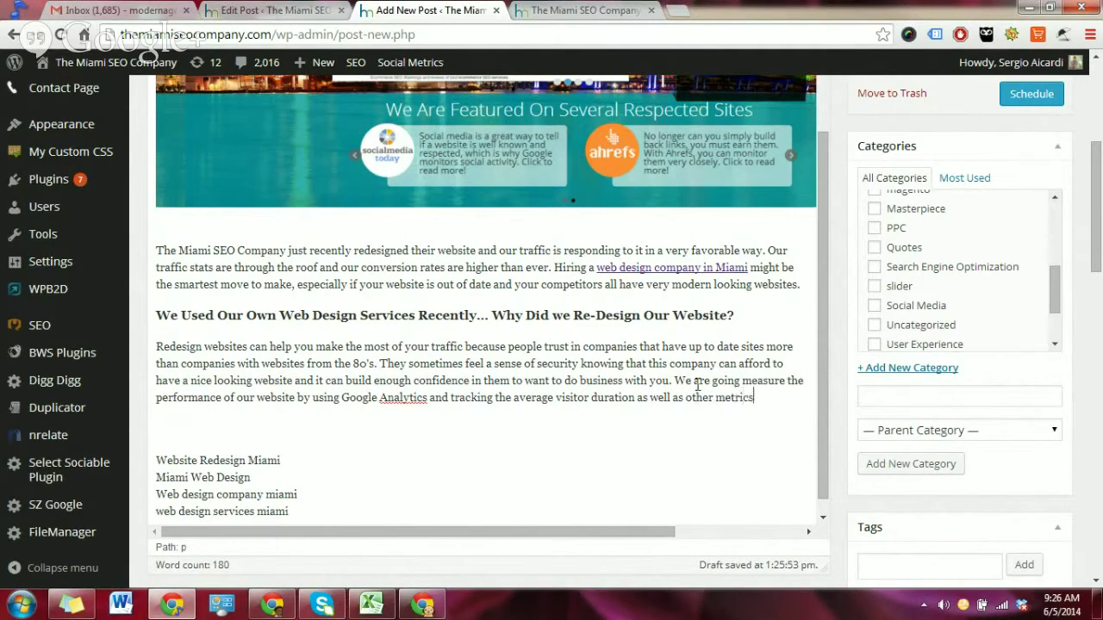
{"action": "type", "text": " like avg"}
{"action": "type", "text": ". time on site and p"}
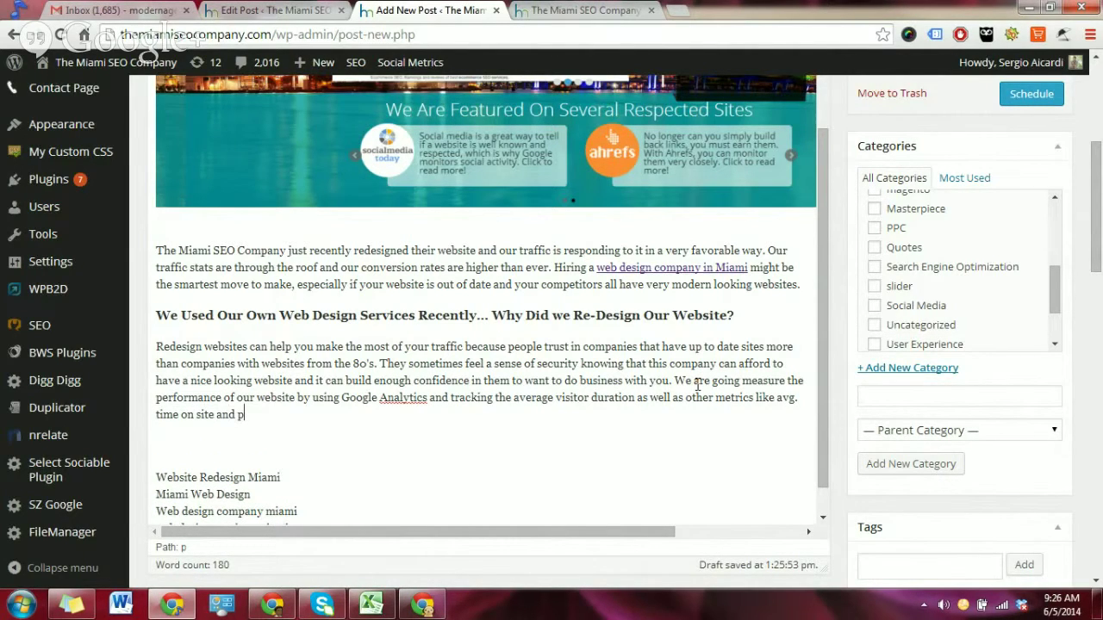
{"action": "type", "text": "ages per visit."}
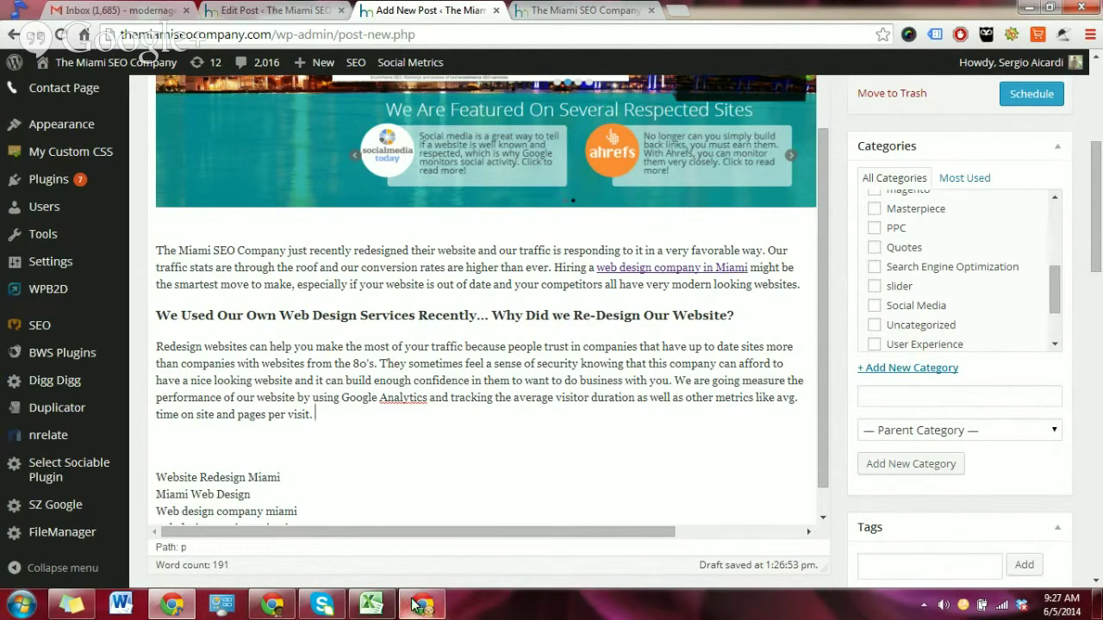
- Load google.com/analytics in the browser tab showing the company website and access the Google Analytics account
{"action": "left_click", "coordinate": [575, 9]}
{"action": "left_click", "coordinate": [544, 35]}
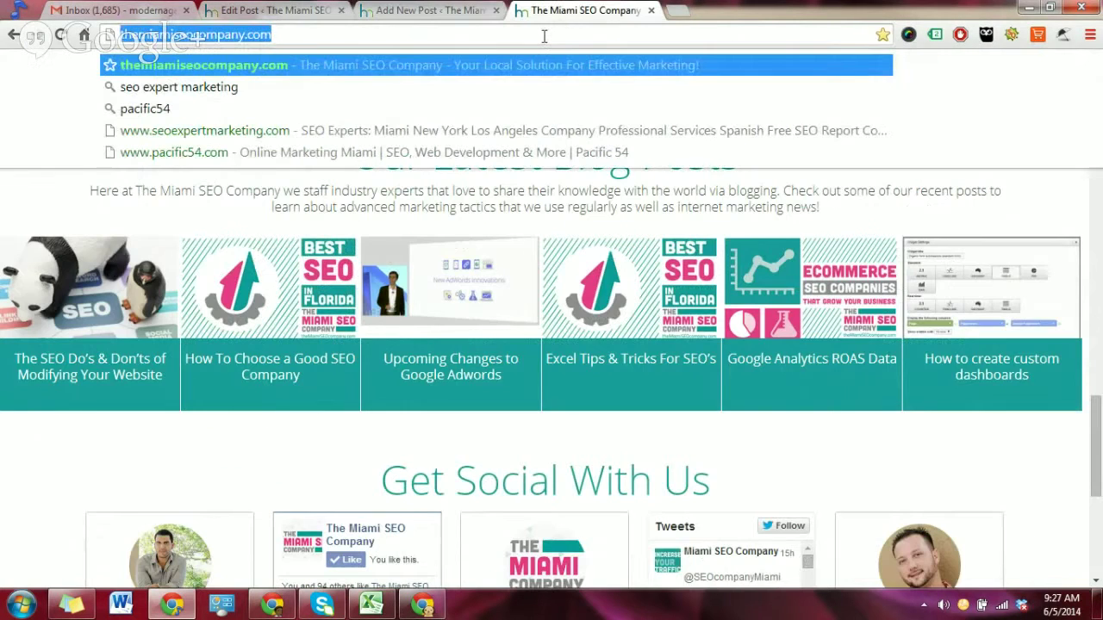
{"action": "type", "text": "google"}
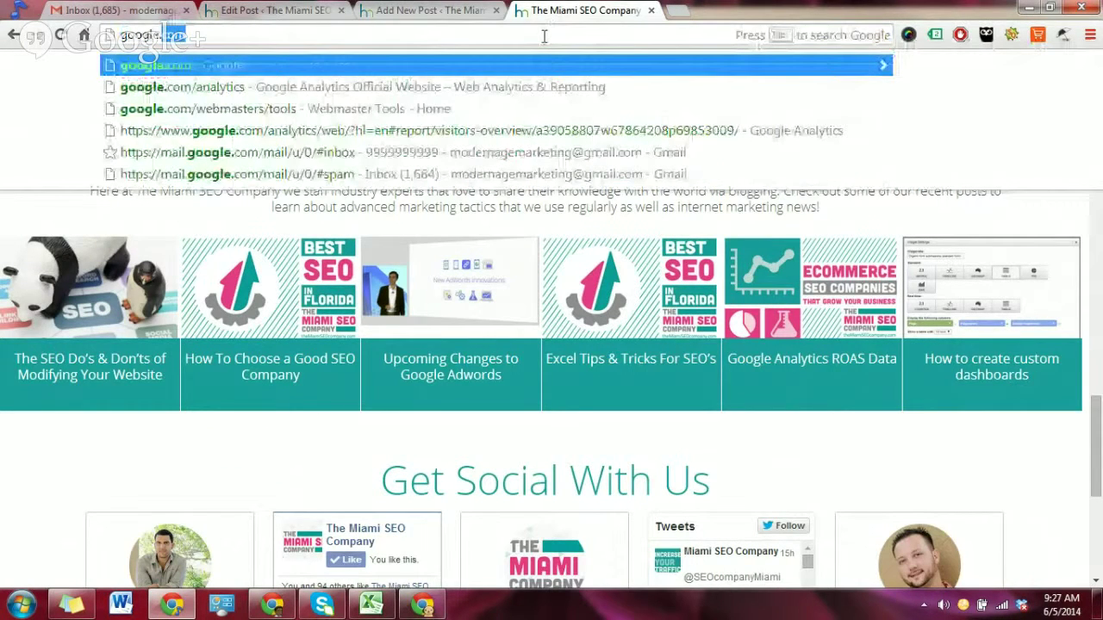
{"action": "type", "text": ".com/"}
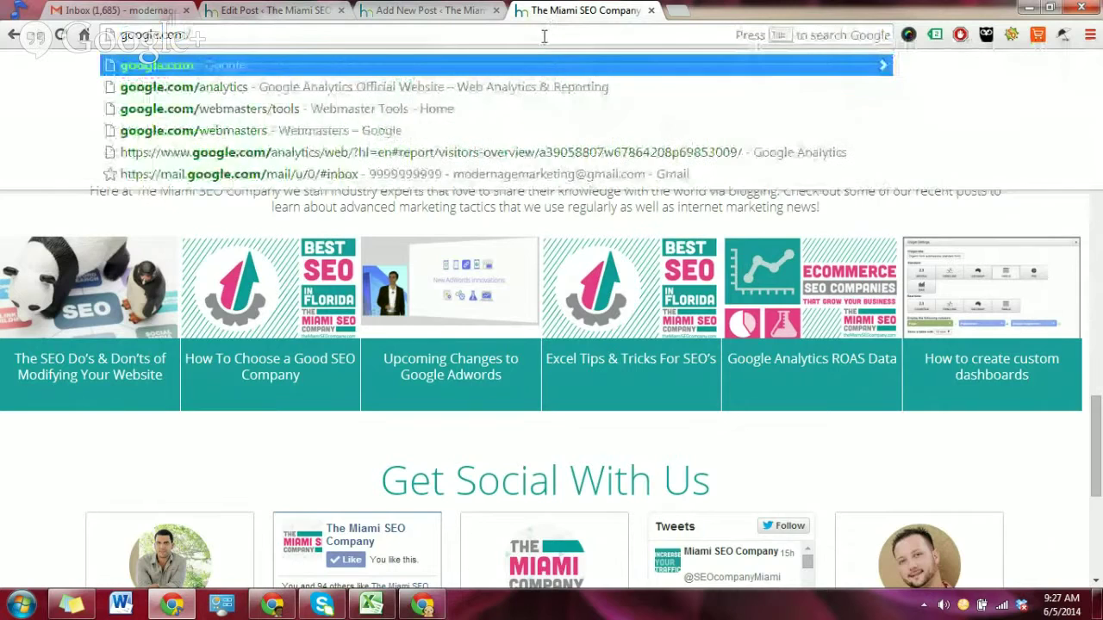
{"action": "key", "text": "Down"}
{"action": "key", "text": "Return"}
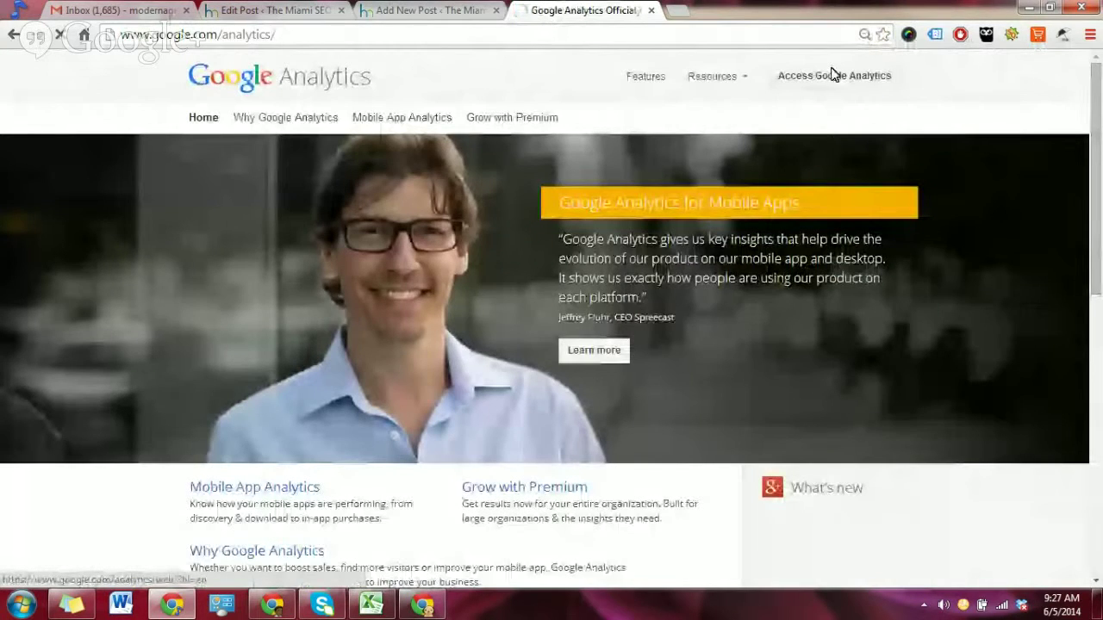
{"action": "left_click", "coordinate": [832, 75]}
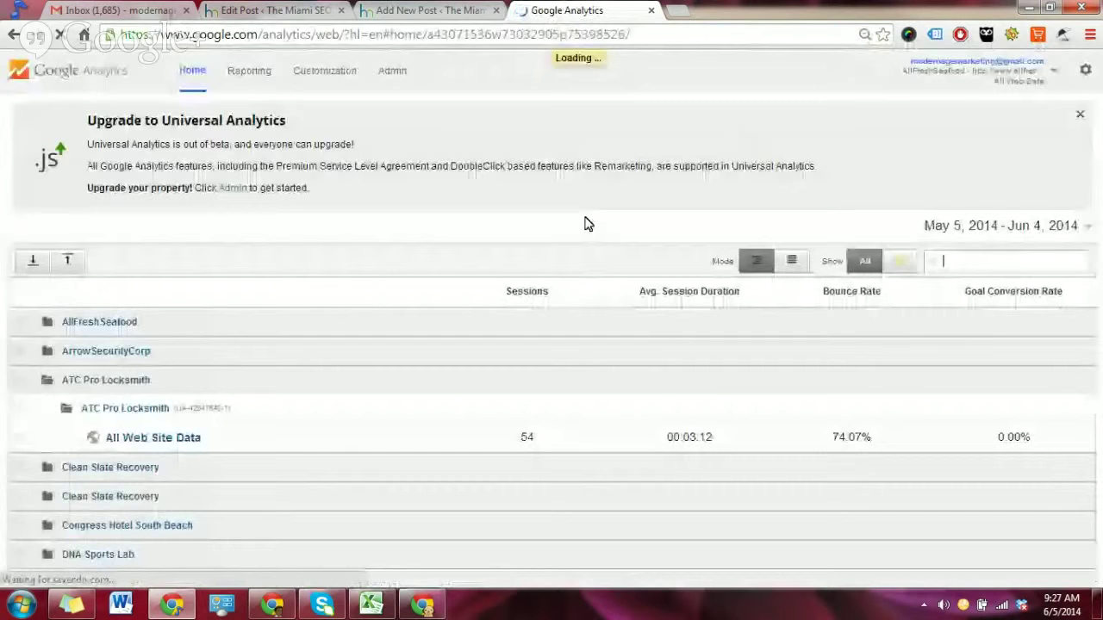
- Find "the miam" in the account list and open All Web Site Data for The Miami SEO Company
{"action": "key", "text": "ctrl+f"}
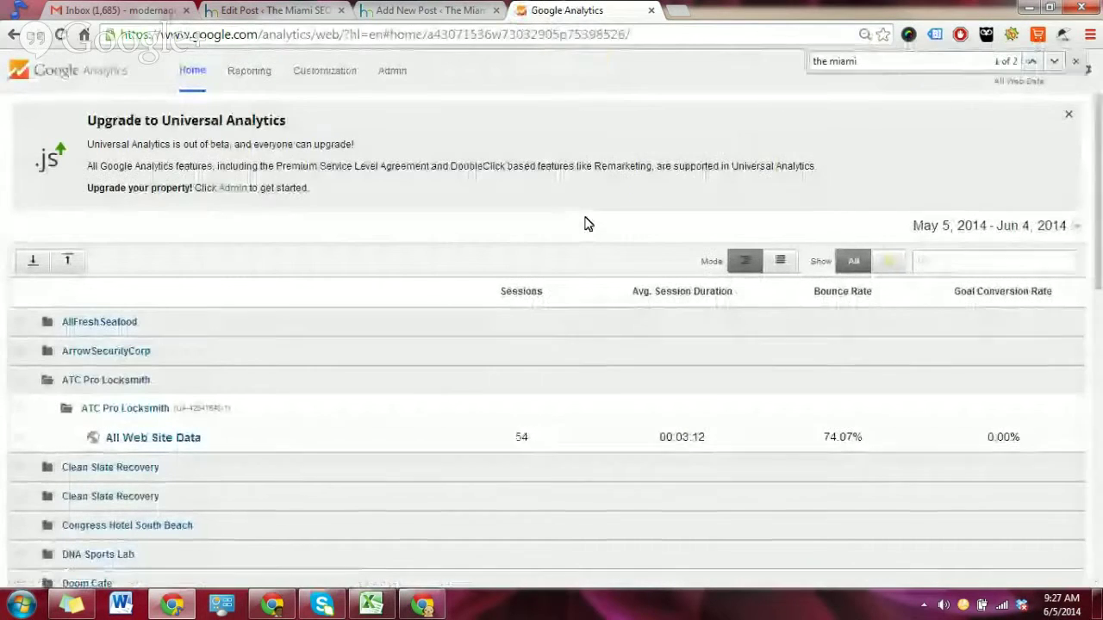
{"action": "key", "text": "BackSpace"}
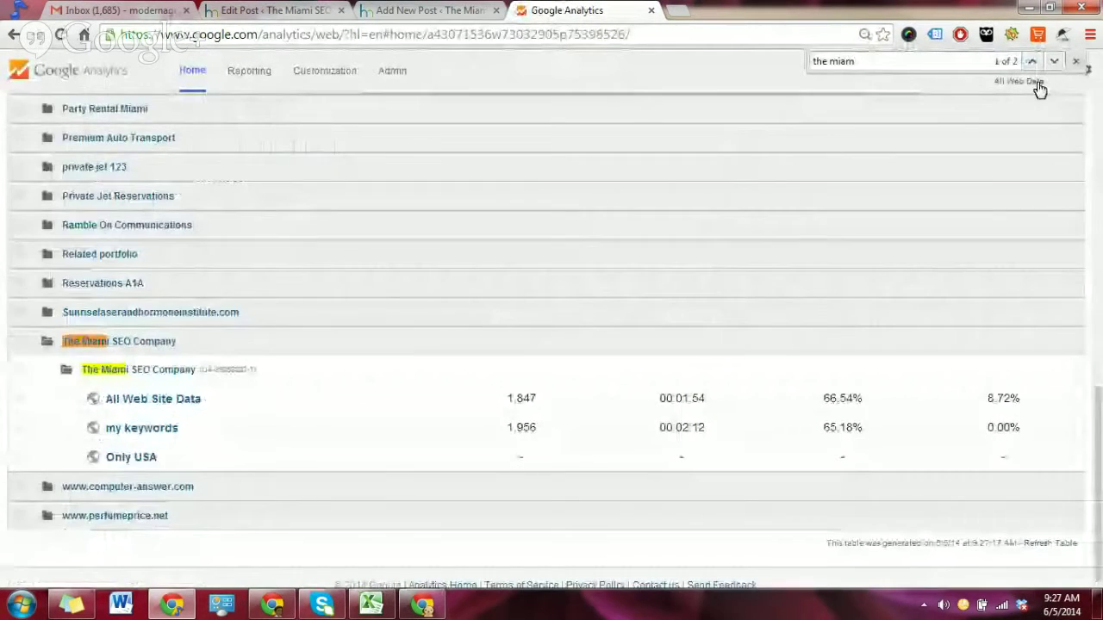
{"action": "key", "text": "Return"}
{"action": "left_click", "coordinate": [181, 398]}
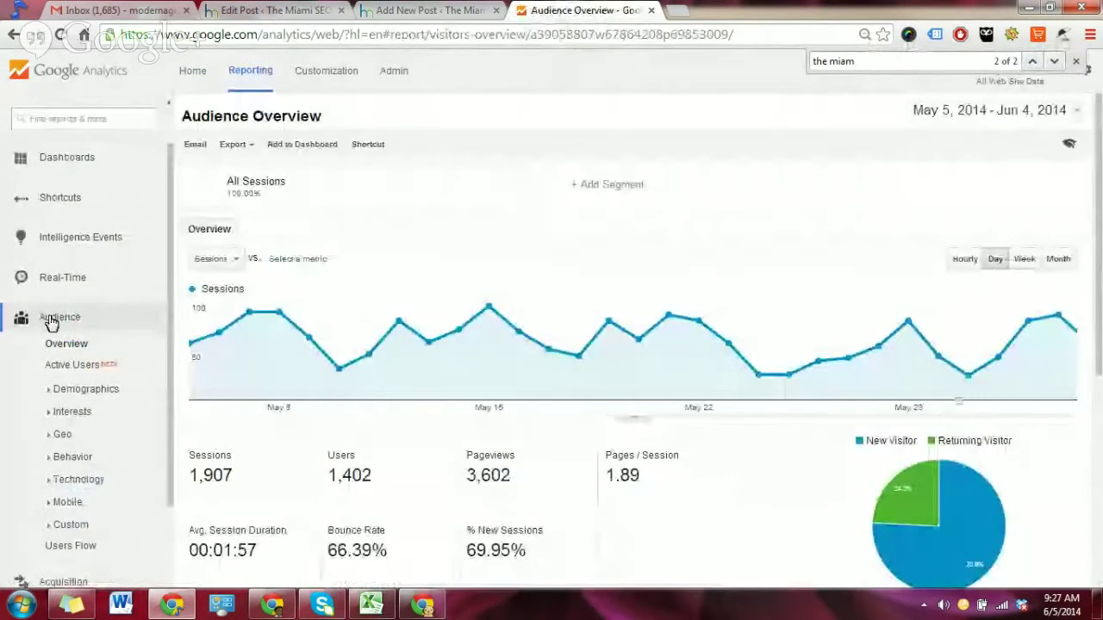
- Open the All Traffic report among the Acquisition reports
{"action": "left_click", "coordinate": [63, 325]}
{"action": "left_click", "coordinate": [63, 324]}
{"action": "left_click", "coordinate": [78, 356]}
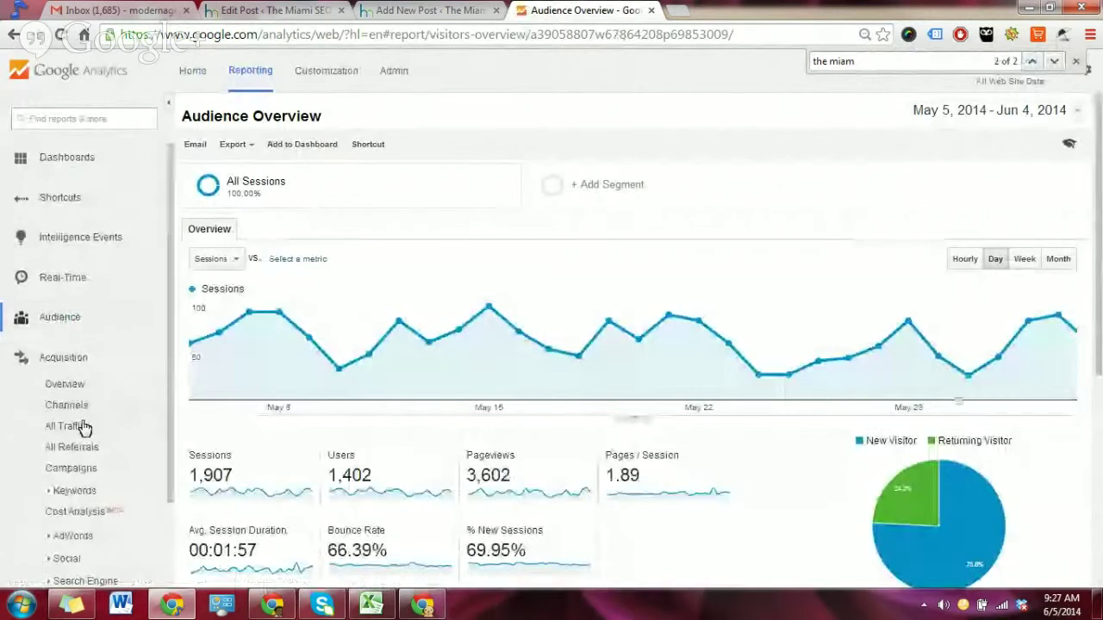
{"action": "left_click", "coordinate": [83, 430]}
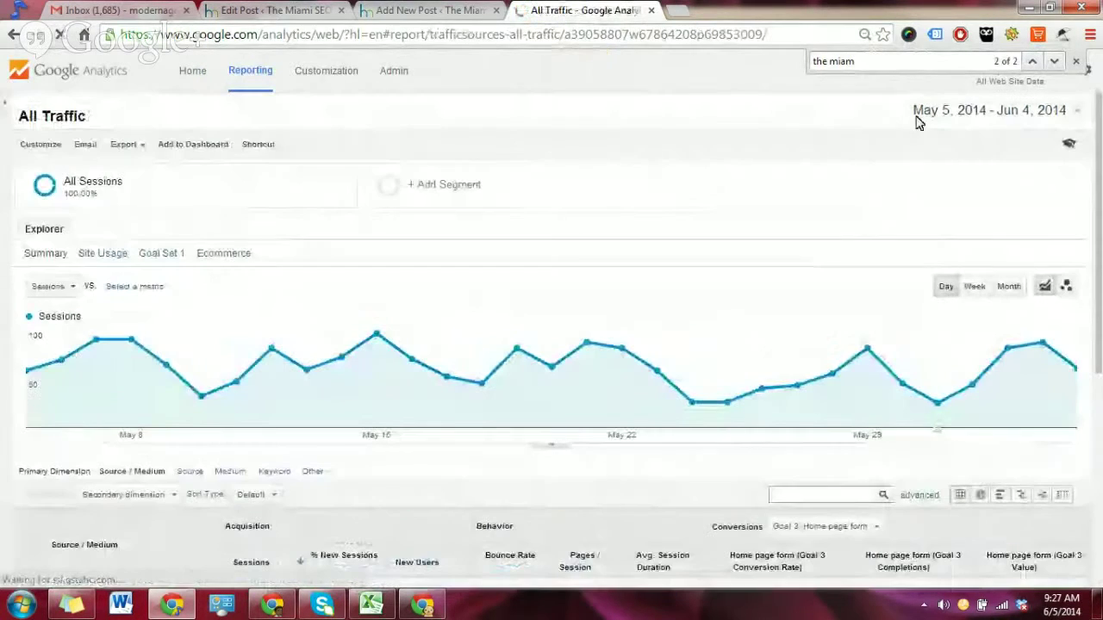
- Set the All Traffic report's date range to Jun 1, 2014 - Jun 5, 2014
{"action": "left_click", "coordinate": [935, 115]}
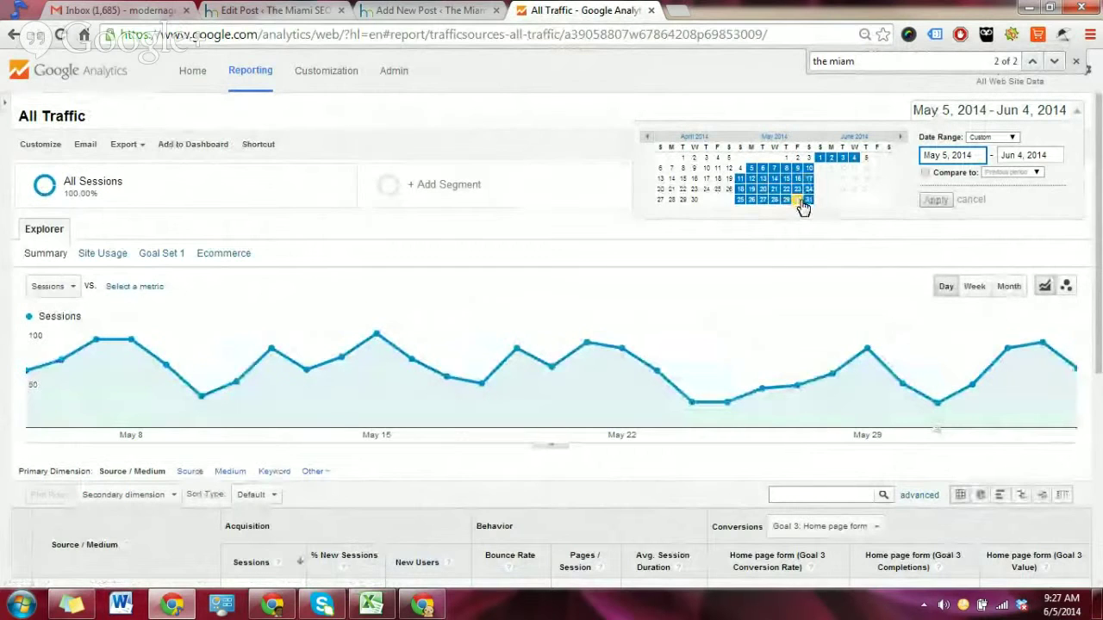
{"action": "left_click", "coordinate": [820, 158]}
{"action": "left_click", "coordinate": [866, 158]}
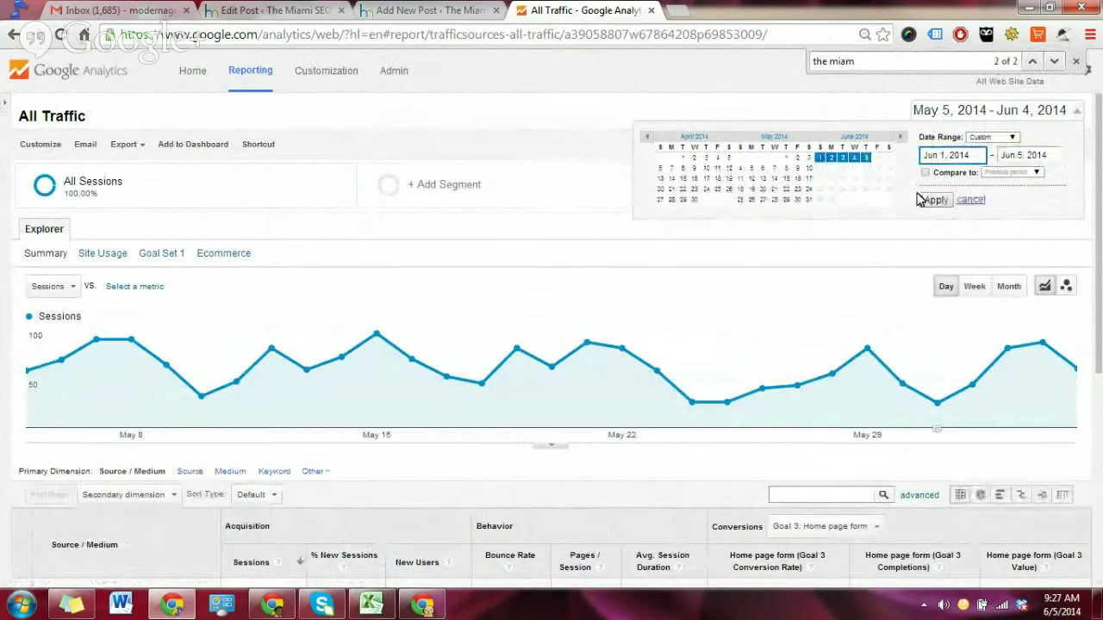
{"action": "left_click", "coordinate": [935, 200]}
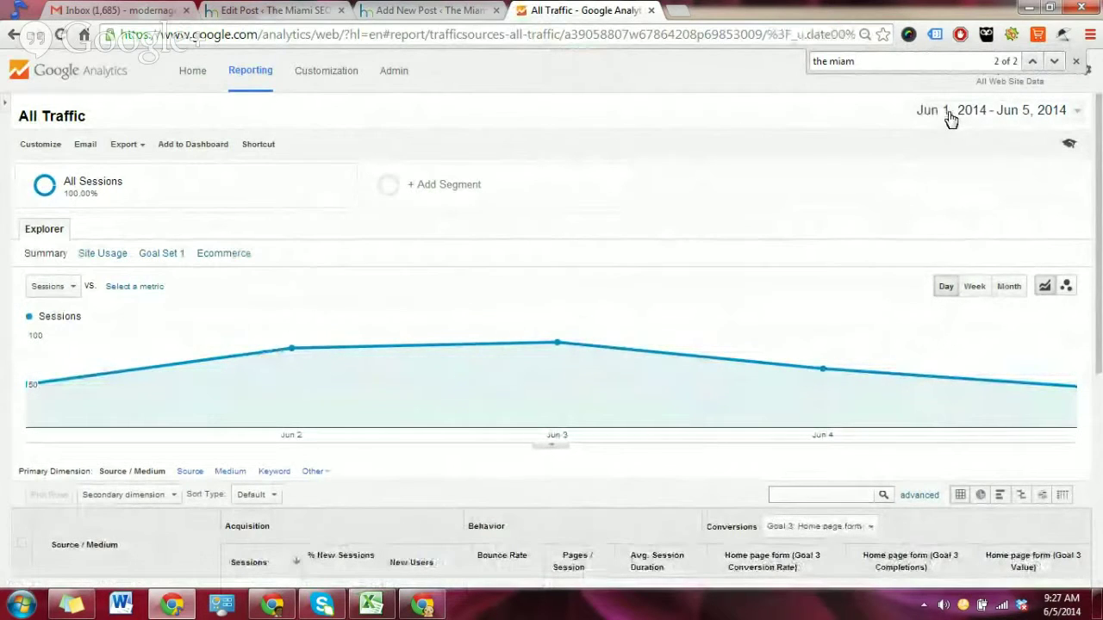
{"action": "left_click", "coordinate": [947, 118]}
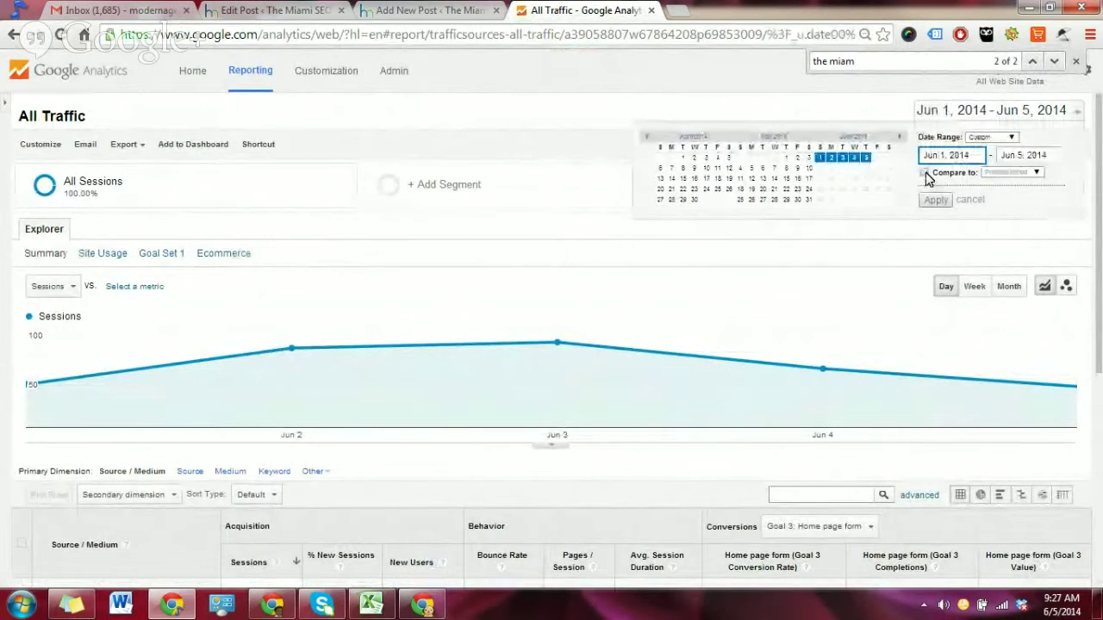
{"action": "left_click", "coordinate": [924, 174]}
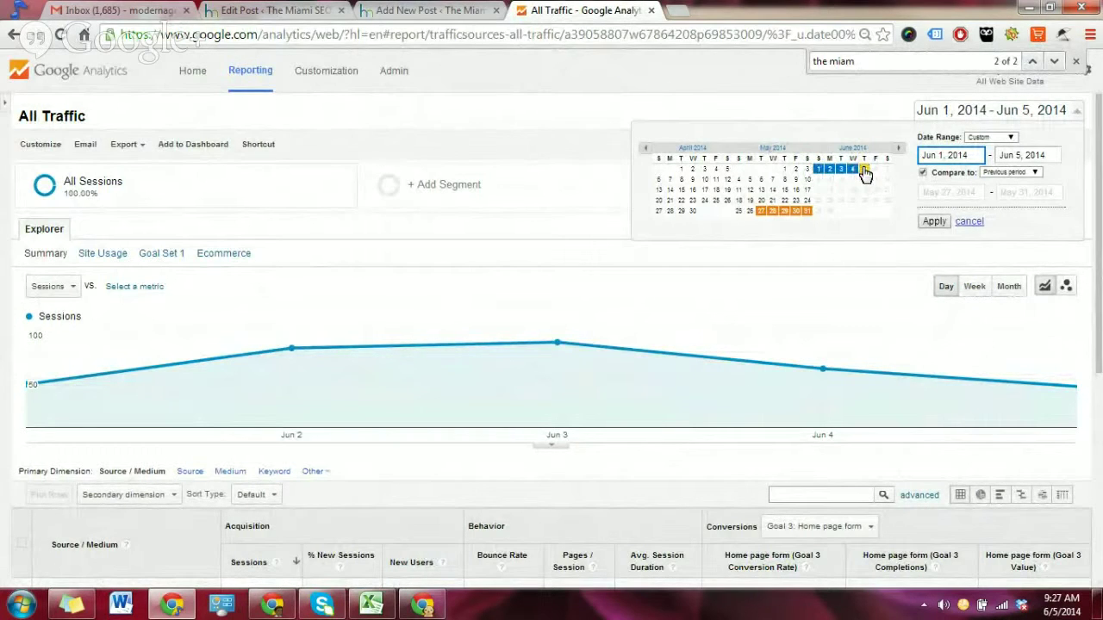
{"action": "left_click", "coordinate": [739, 212]}
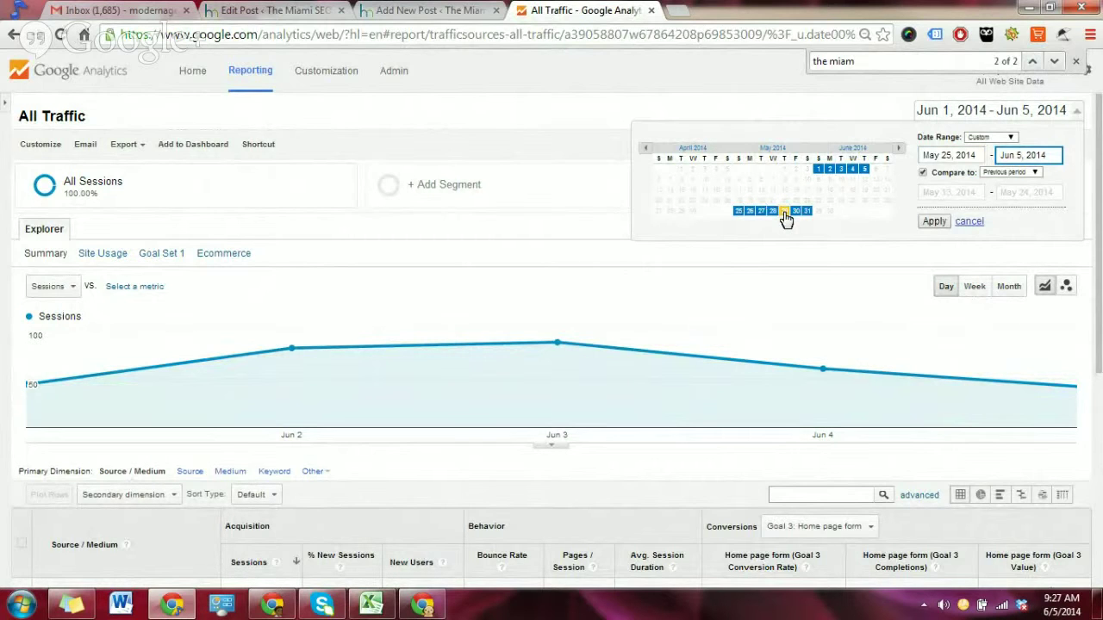
{"action": "left_click", "coordinate": [948, 155]}
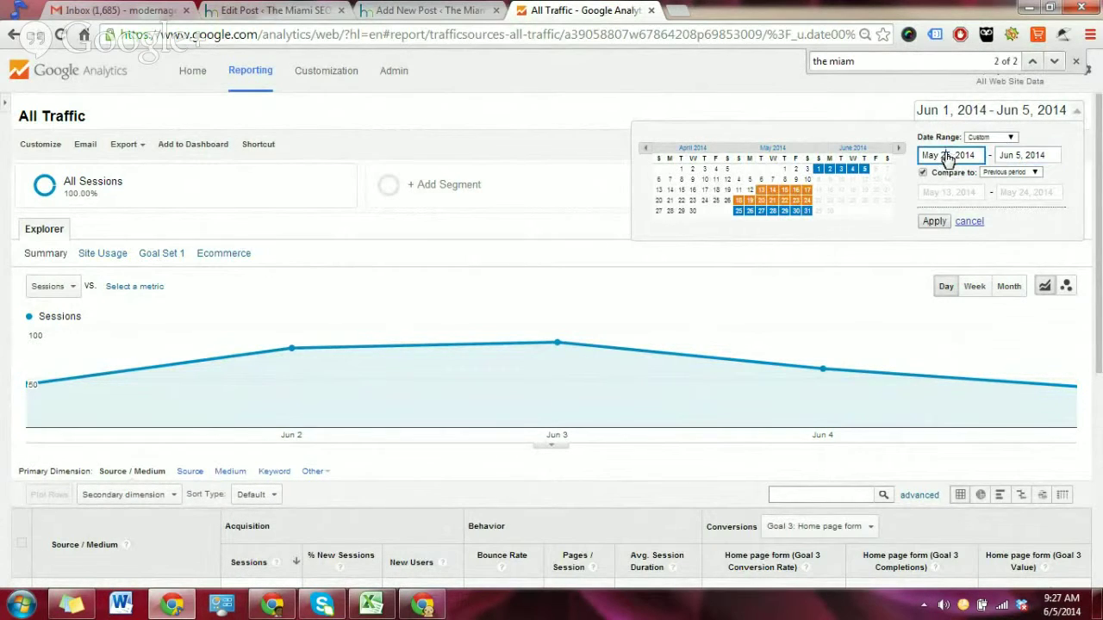
{"action": "left_click", "coordinate": [819, 169]}
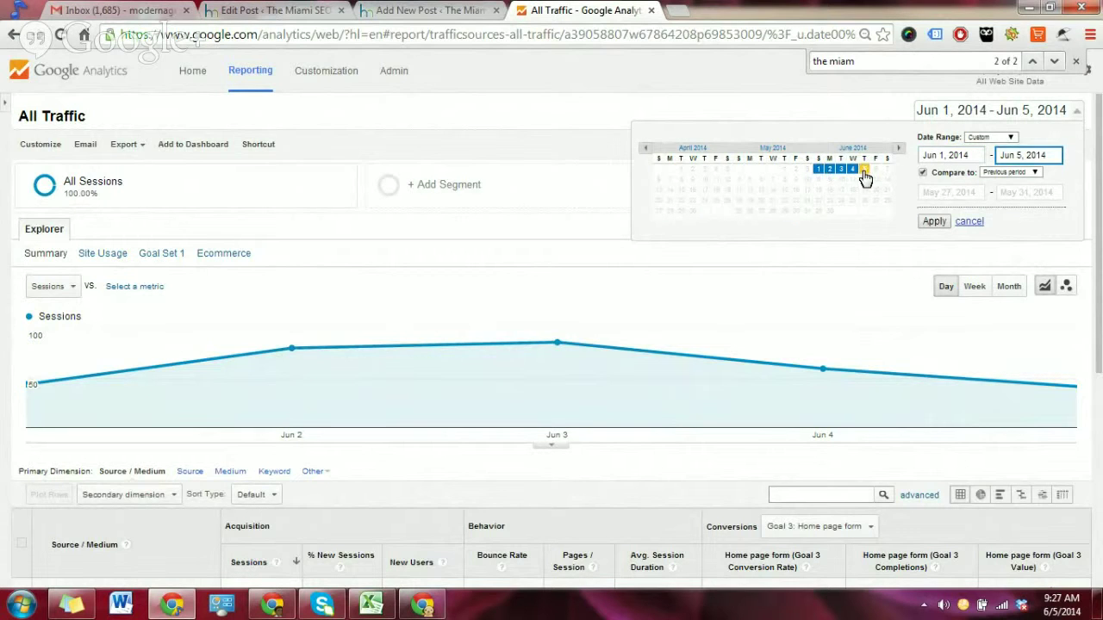
{"action": "left_click", "coordinate": [922, 173]}
{"action": "left_click", "coordinate": [923, 173]}
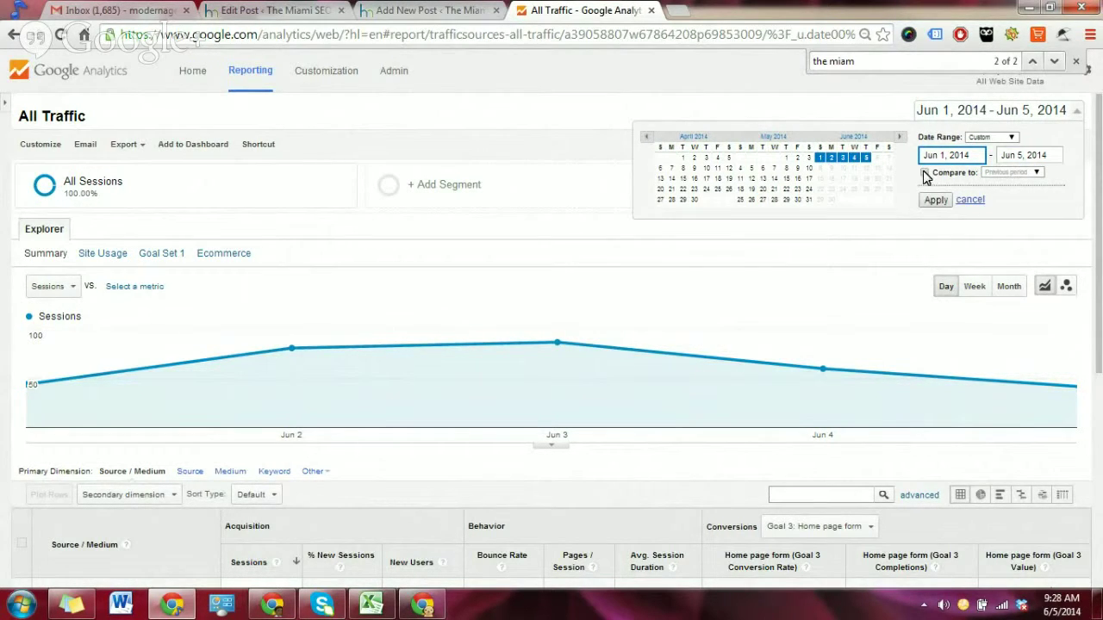
- Compare the report's period with the custom range May 25, 2014 - May 29, 2014
{"action": "left_click", "coordinate": [1003, 172]}
{"action": "left_click", "coordinate": [998, 184]}
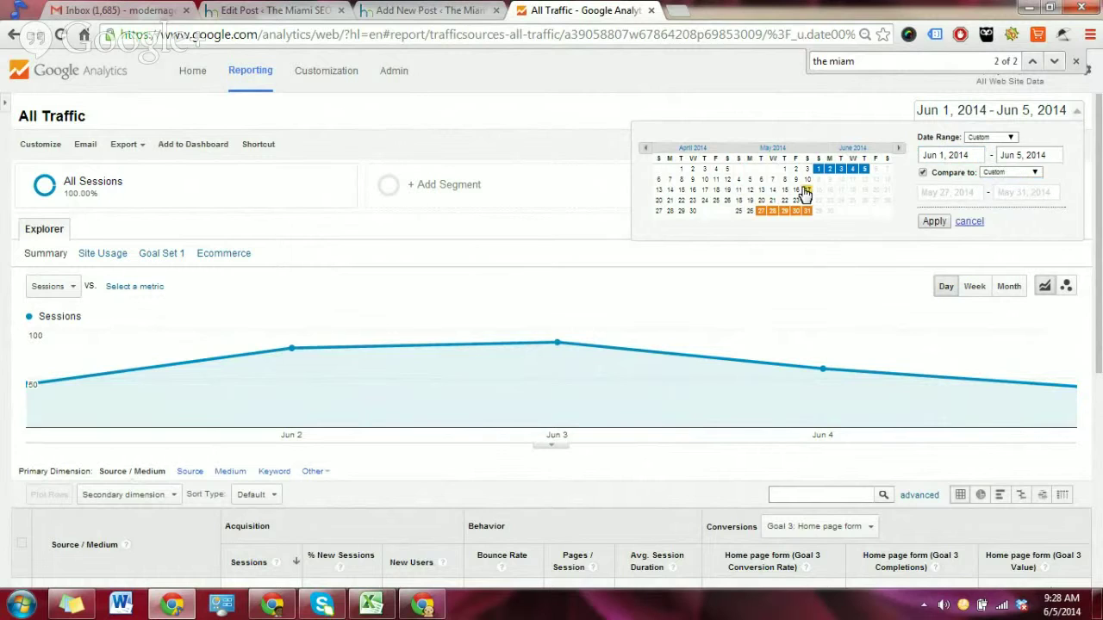
{"action": "left_click", "coordinate": [738, 212]}
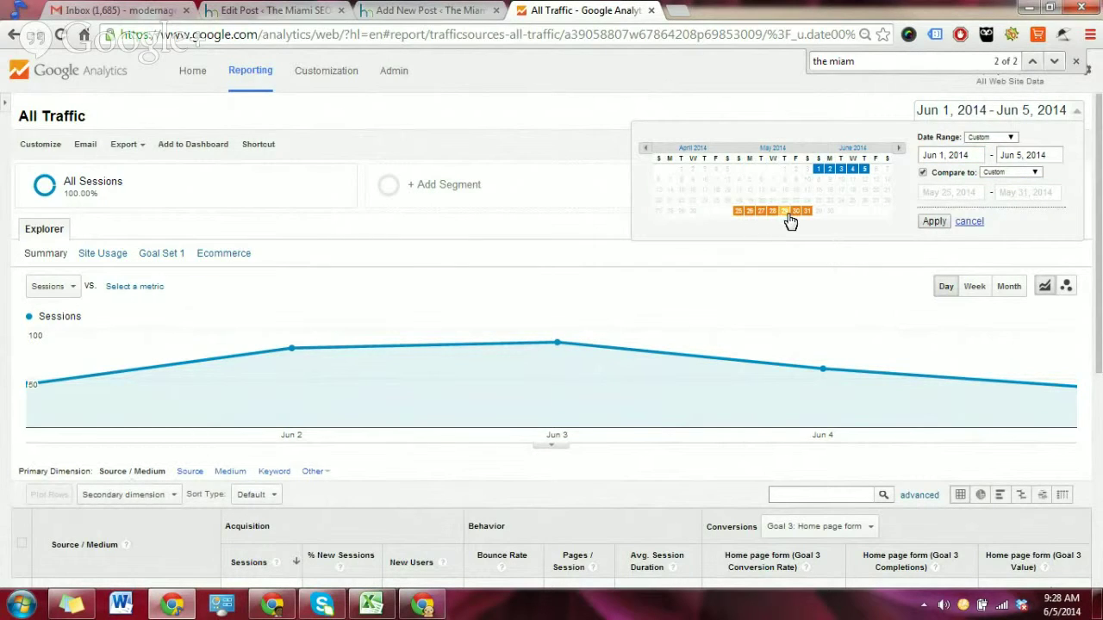
{"action": "left_click", "coordinate": [785, 212]}
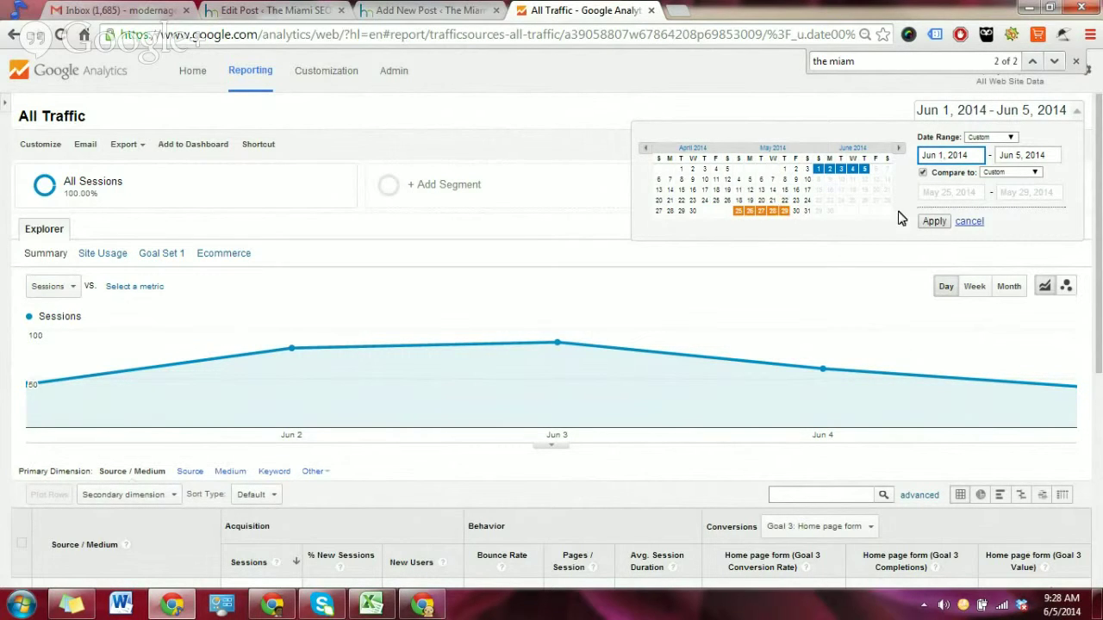
{"action": "left_click", "coordinate": [934, 222]}
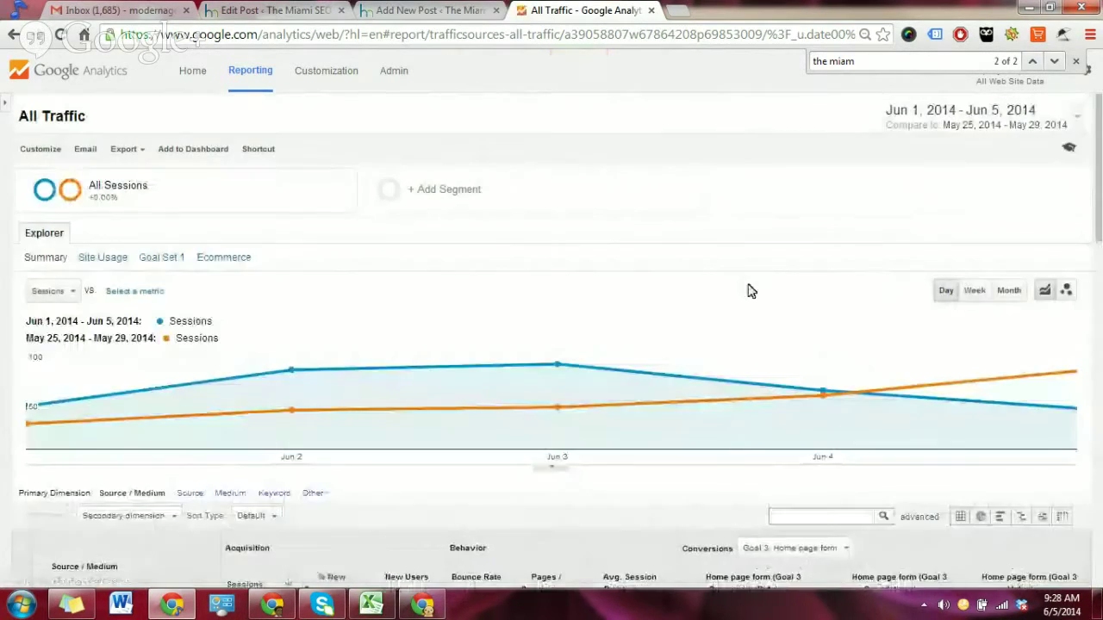
- Drill down into the google / organic source and examine its bounce rate and session changes between the two periods
{"action": "scroll", "coordinate": [748, 292], "scroll_direction": "down", "scroll_amount": 2}
{"action": "scroll", "coordinate": [664, 297], "scroll_direction": "down", "scroll_amount": 2}
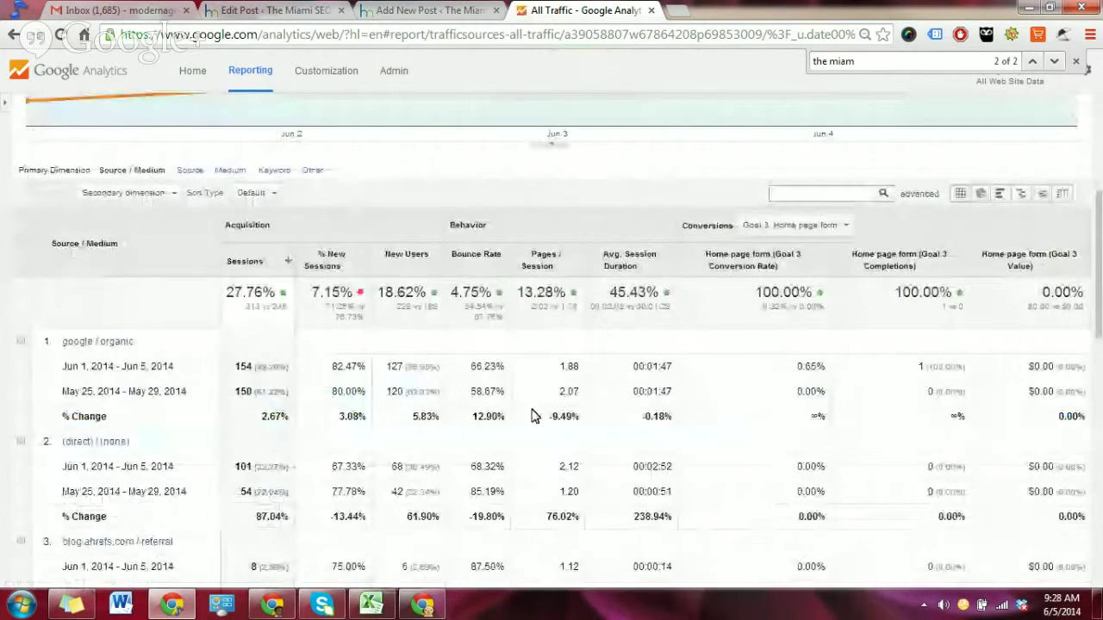
{"action": "left_click", "coordinate": [81, 343]}
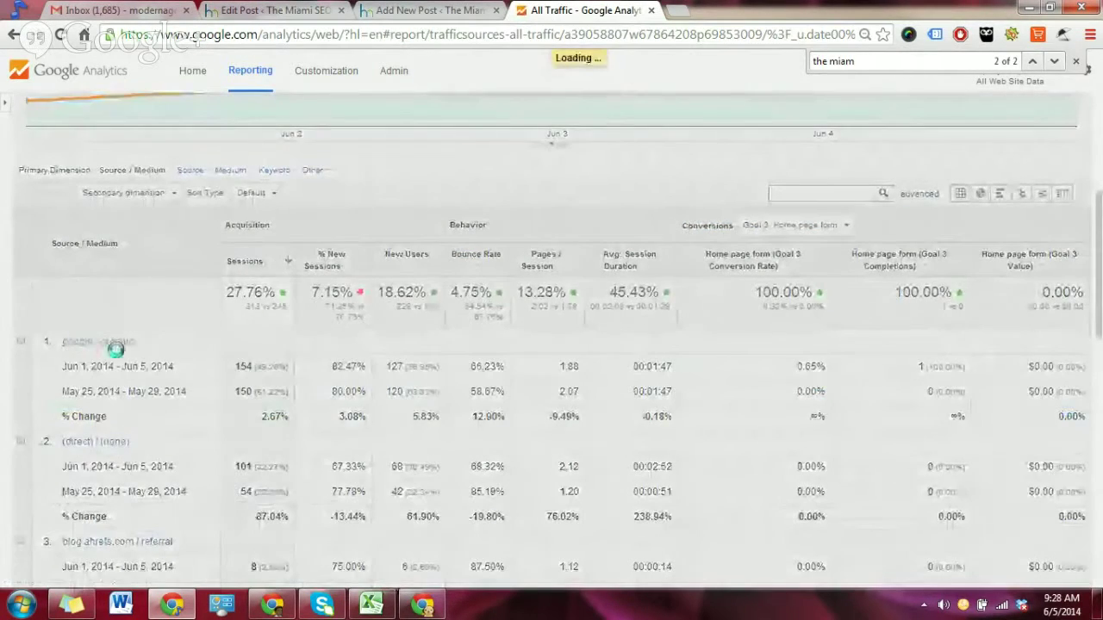
{"action": "scroll", "coordinate": [264, 467], "scroll_direction": "down", "scroll_amount": 3}
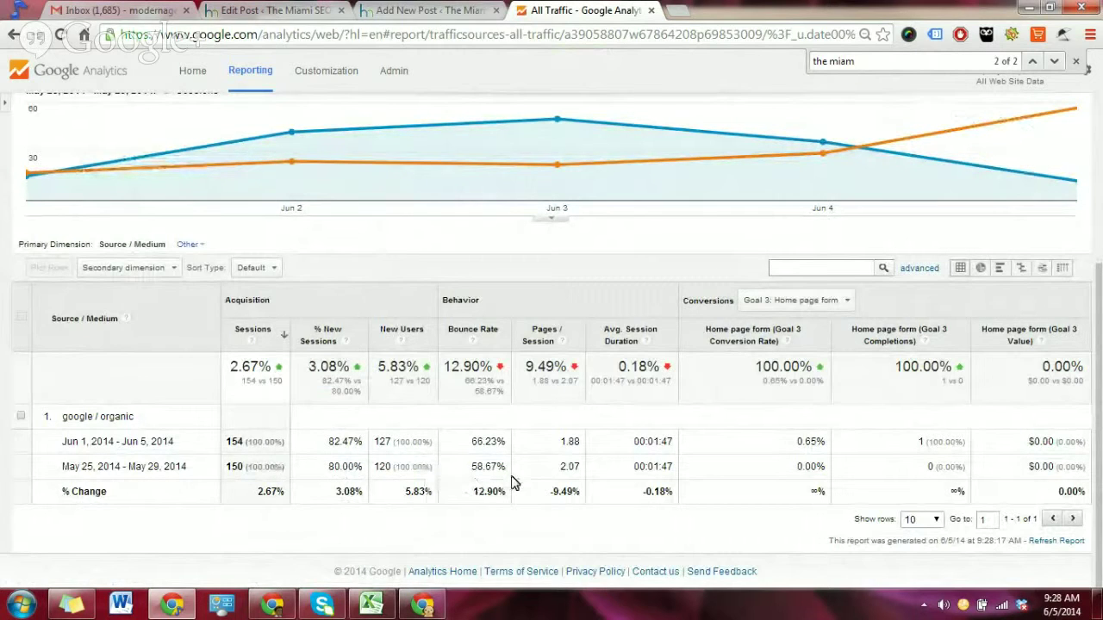
{"action": "left_click_drag", "start_coordinate": [473, 490], "coordinate": [506, 487]}
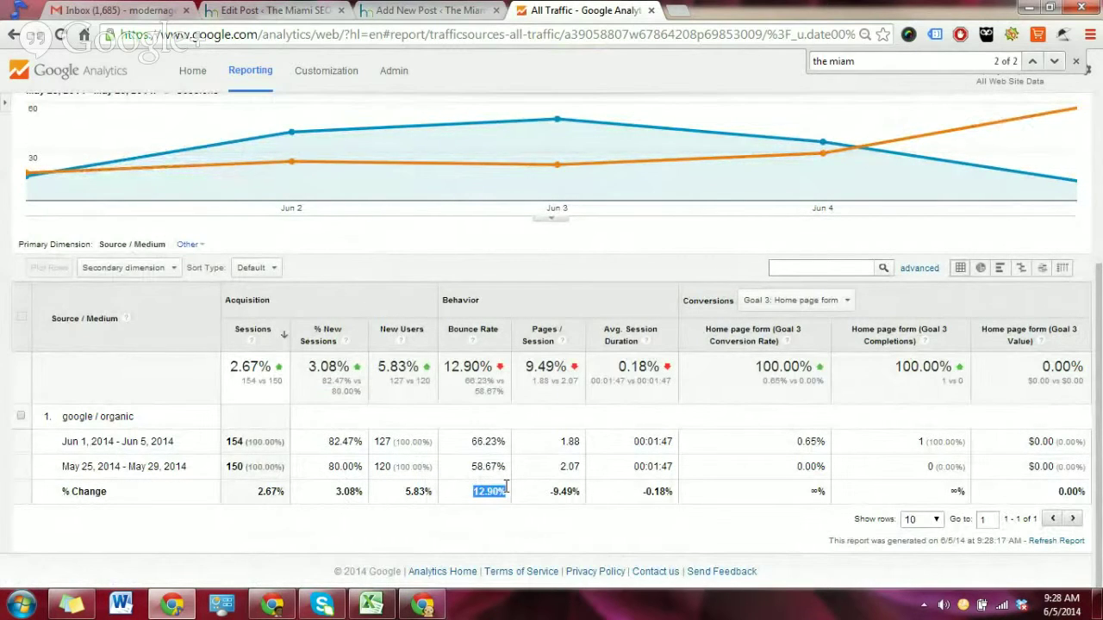
{"action": "left_click", "coordinate": [567, 464]}
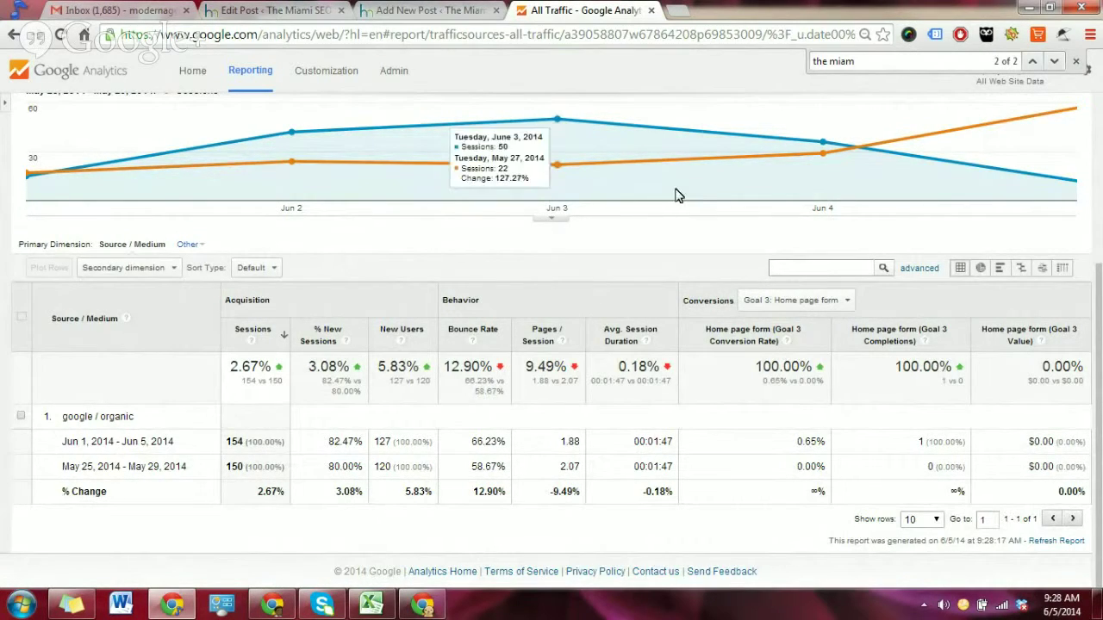
- Close the page search and remove the date comparison from the google / organic report
{"action": "scroll", "coordinate": [689, 192], "scroll_direction": "up", "scroll_amount": 3}
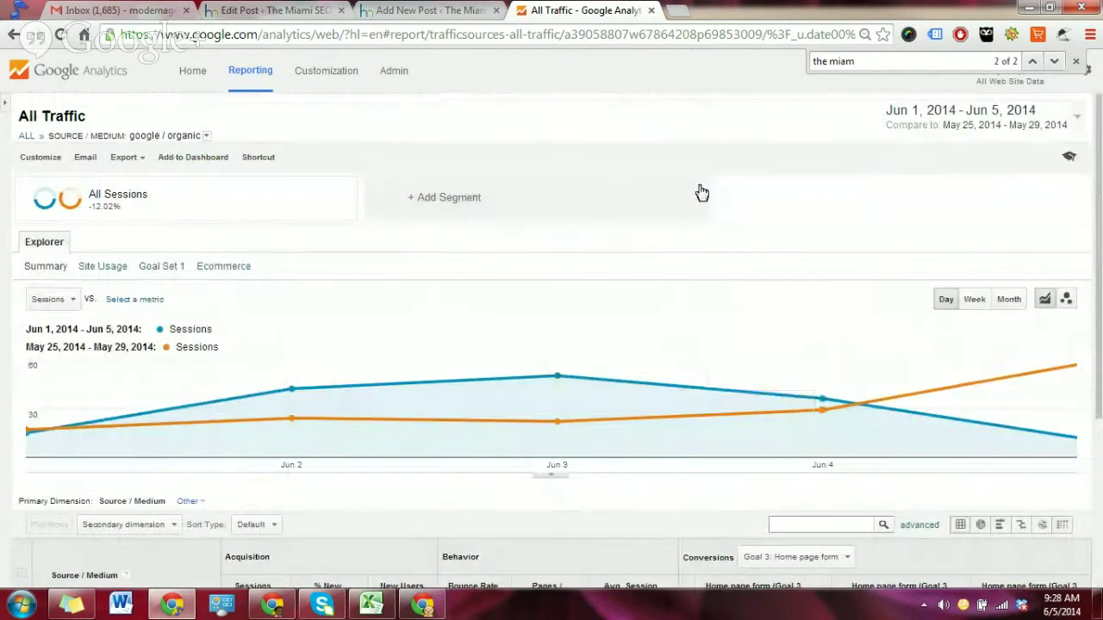
{"action": "left_click", "coordinate": [1075, 60]}
{"action": "scroll", "coordinate": [783, 266], "scroll_direction": "down", "scroll_amount": 1}
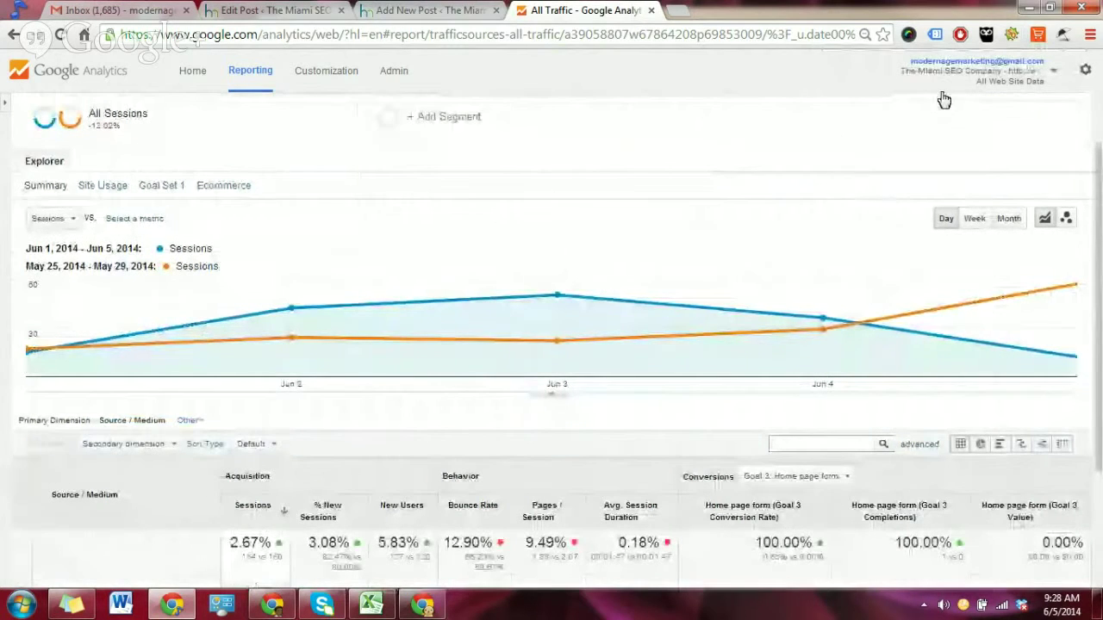
{"action": "scroll", "coordinate": [947, 172], "scroll_direction": "up", "scroll_amount": 1}
{"action": "left_click", "coordinate": [964, 125]}
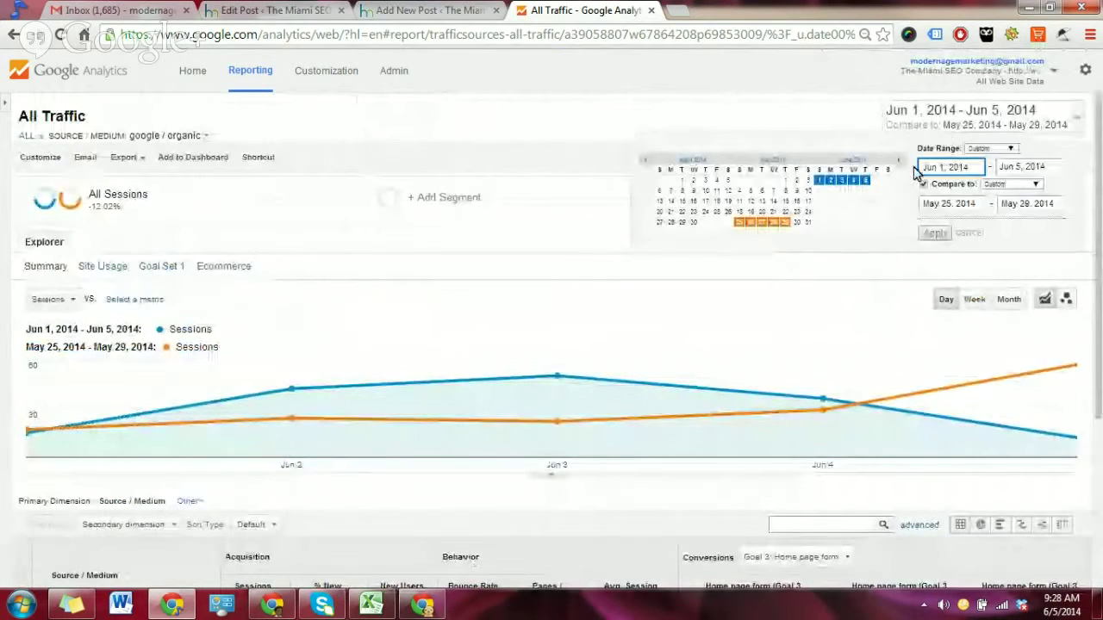
{"action": "left_click", "coordinate": [925, 184]}
{"action": "left_click", "coordinate": [935, 212]}
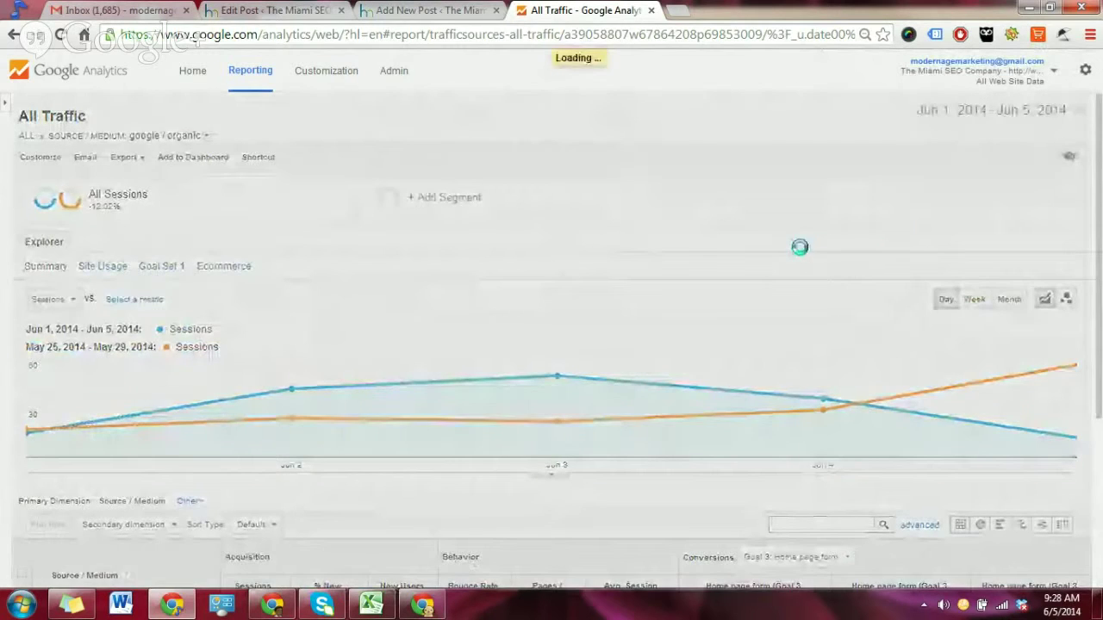
{"action": "scroll", "coordinate": [508, 336], "scroll_direction": "down", "scroll_amount": 2}
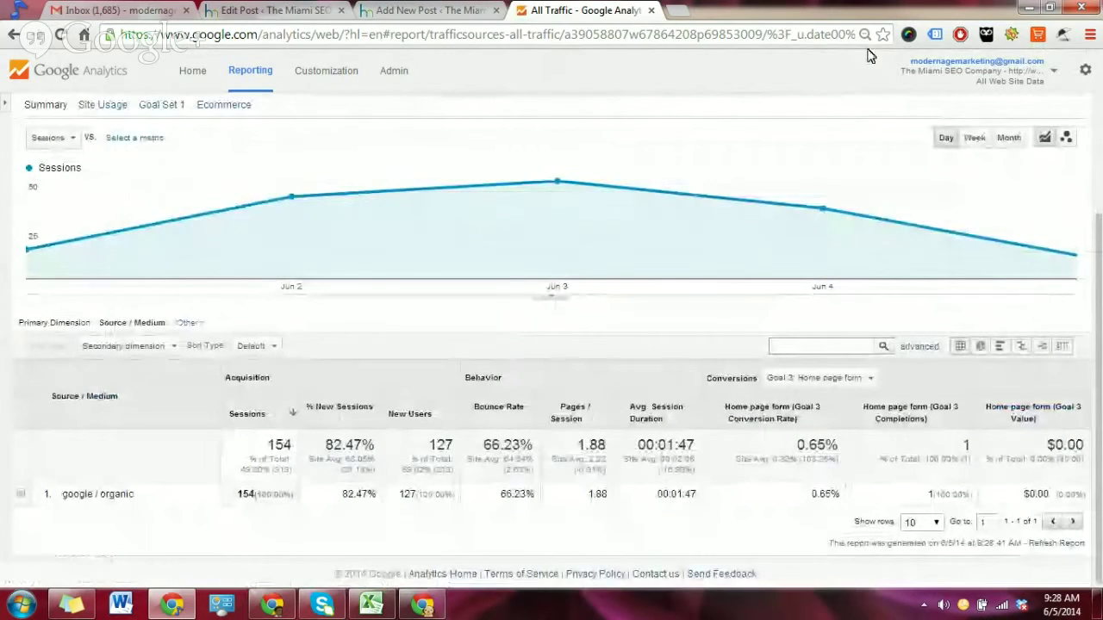
{"action": "left_click", "coordinate": [908, 35]}
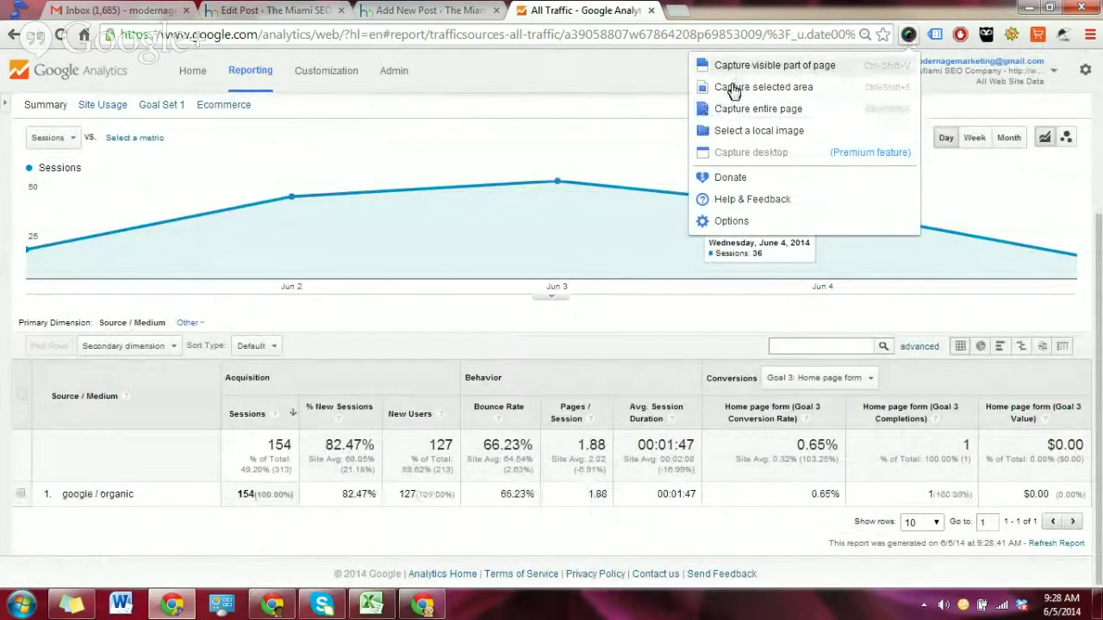
{"action": "left_click", "coordinate": [731, 91]}
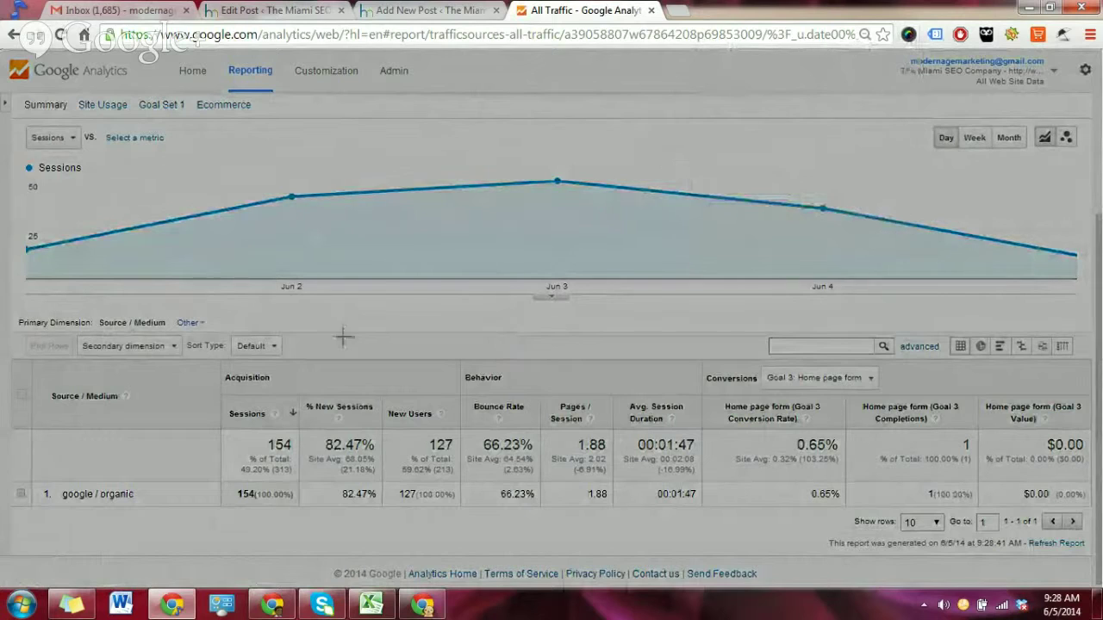
{"action": "left_click_drag", "start_coordinate": [9, 326], "coordinate": [586, 518]}
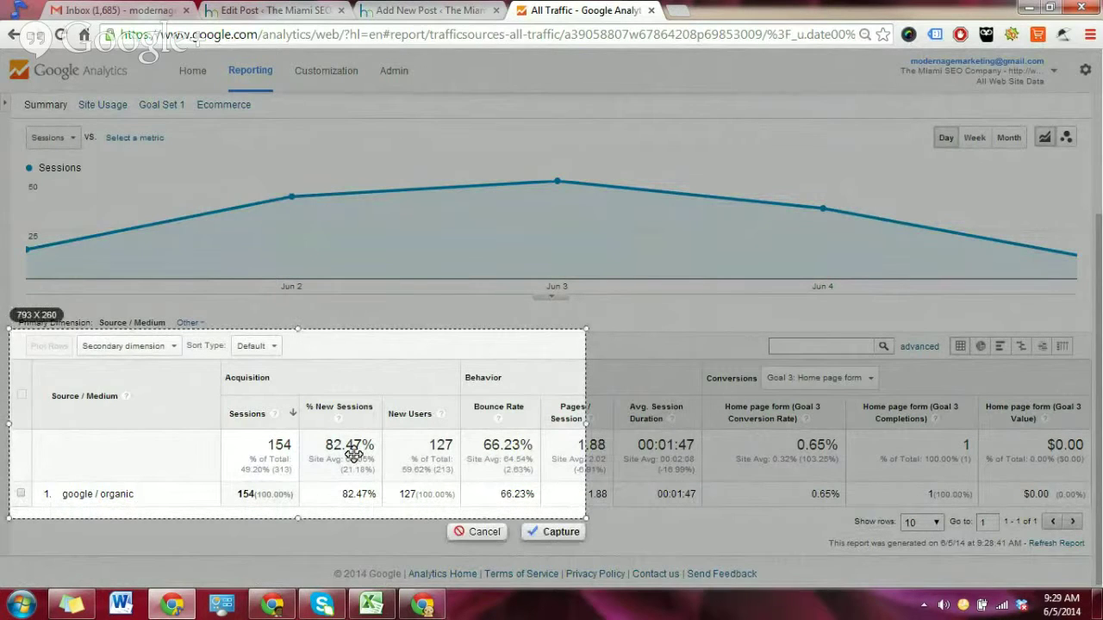
{"action": "left_click", "coordinate": [482, 533]}
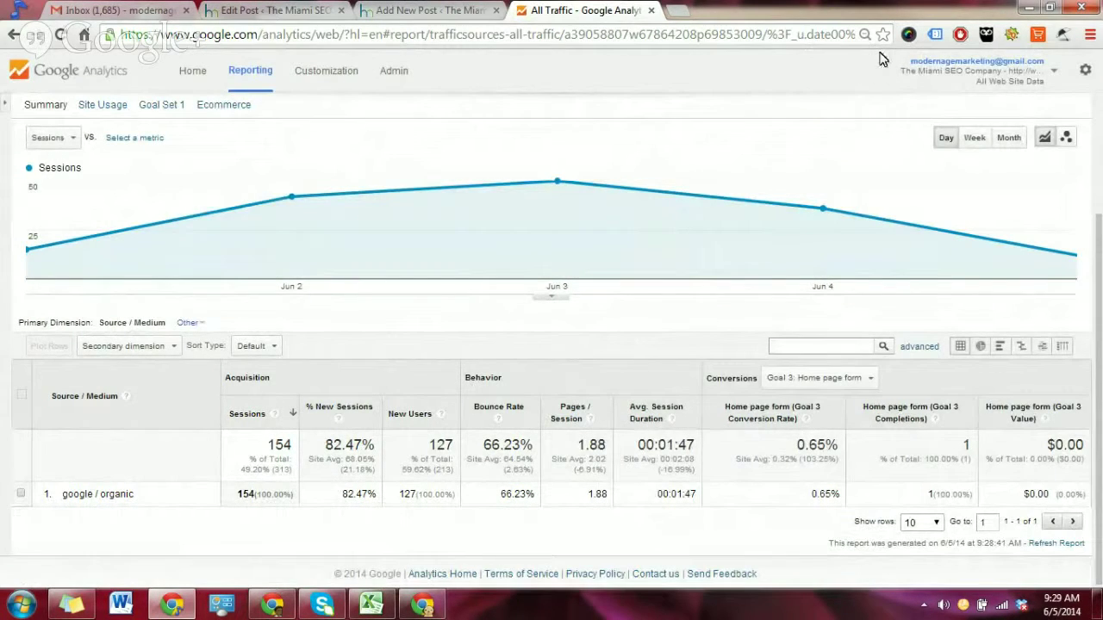
- Capture a selected-area screenshot of the google / organic report's Behavior columns, about 341 x 209 pixels
{"action": "left_click", "coordinate": [908, 34]}
{"action": "left_click", "coordinate": [798, 90]}
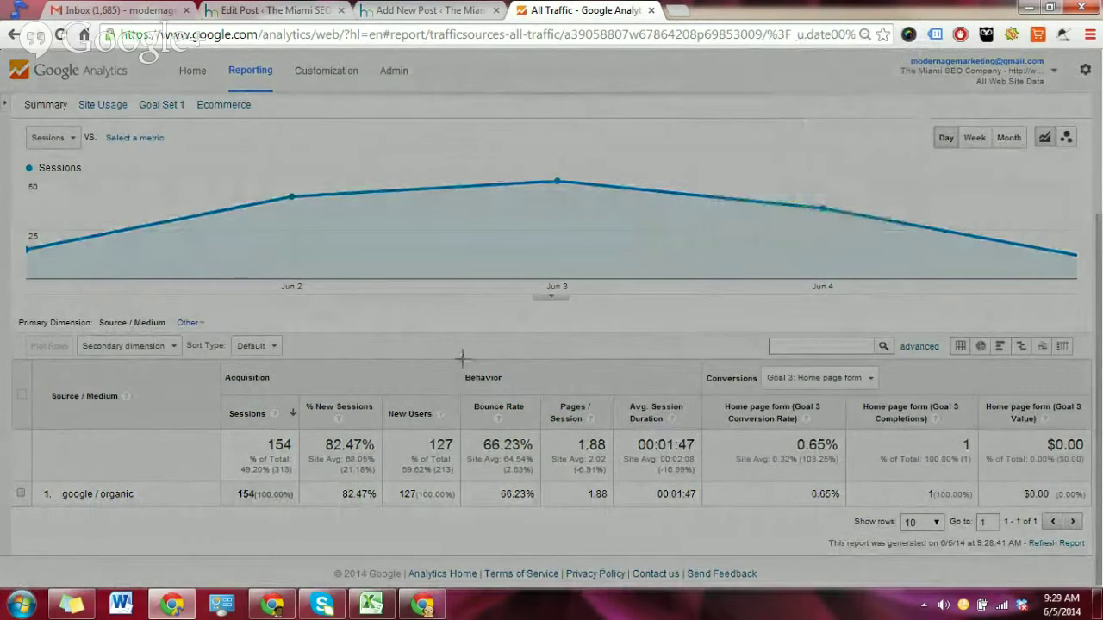
{"action": "left_click_drag", "start_coordinate": [459, 357], "coordinate": [706, 511]}
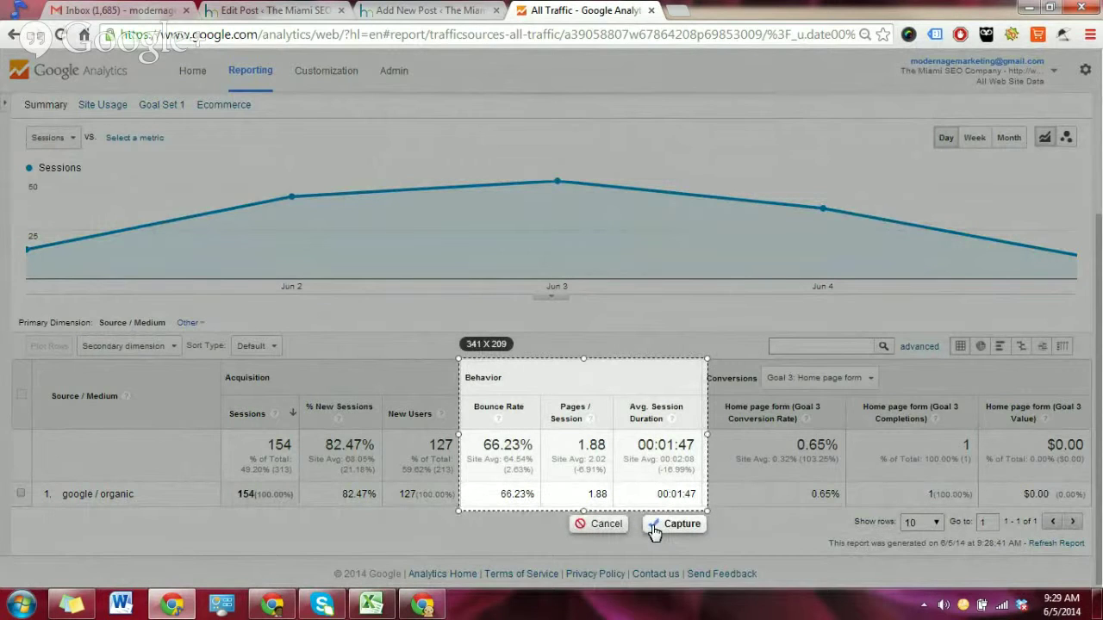
{"action": "left_click", "coordinate": [676, 524]}
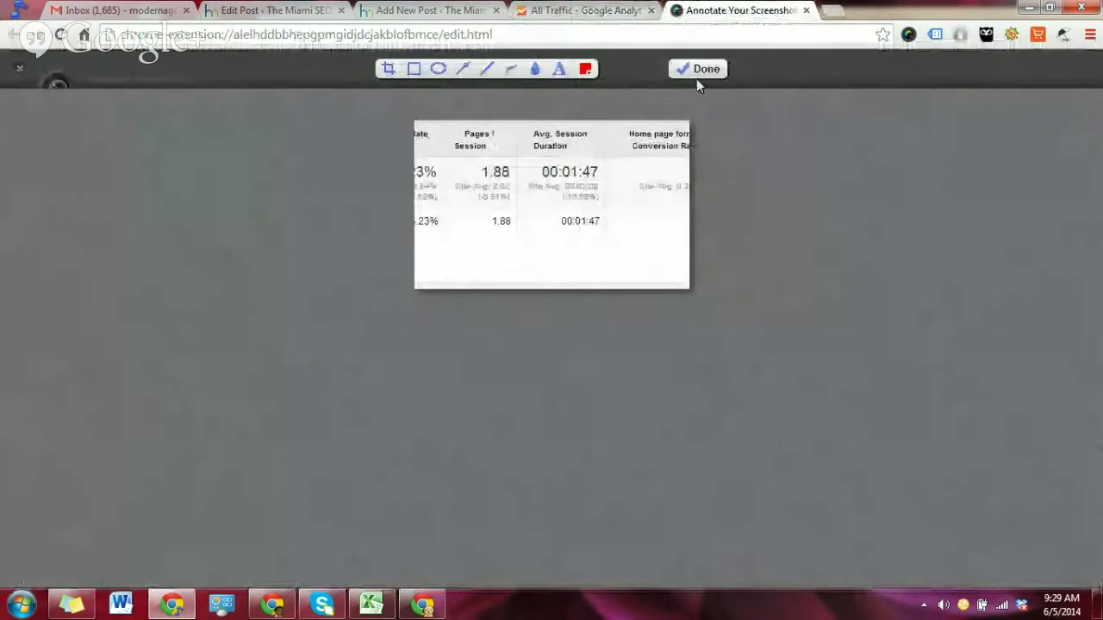
- Finish the screenshot without annotations and save it to the Desktop as All Traffic Google Analytics.png, replacing the existing file
{"action": "left_click", "coordinate": [689, 70]}
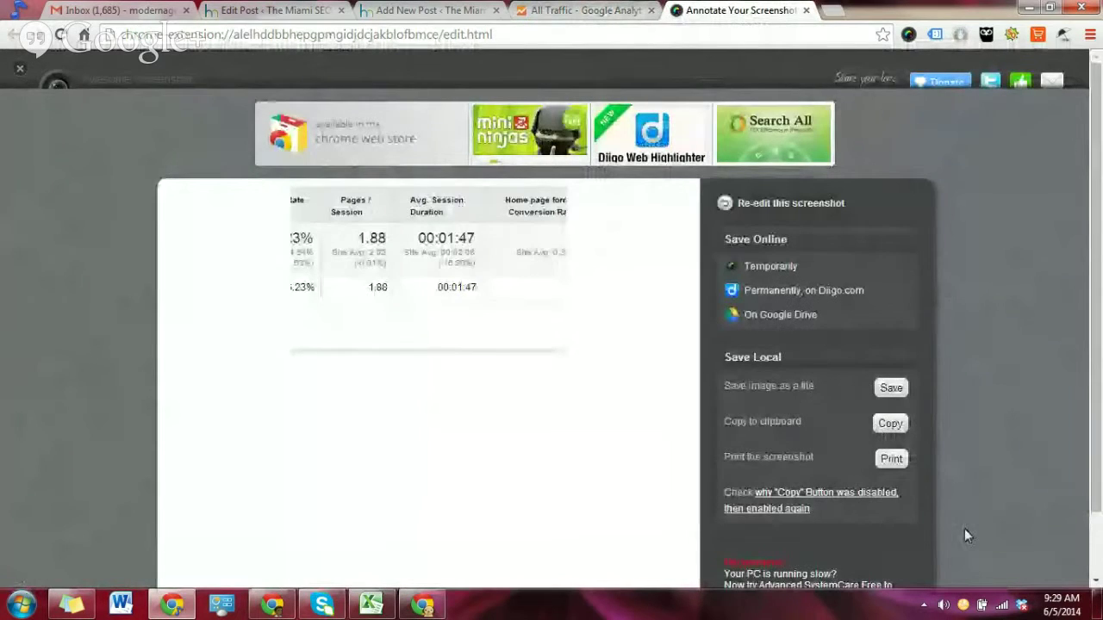
{"action": "left_click", "coordinate": [890, 388]}
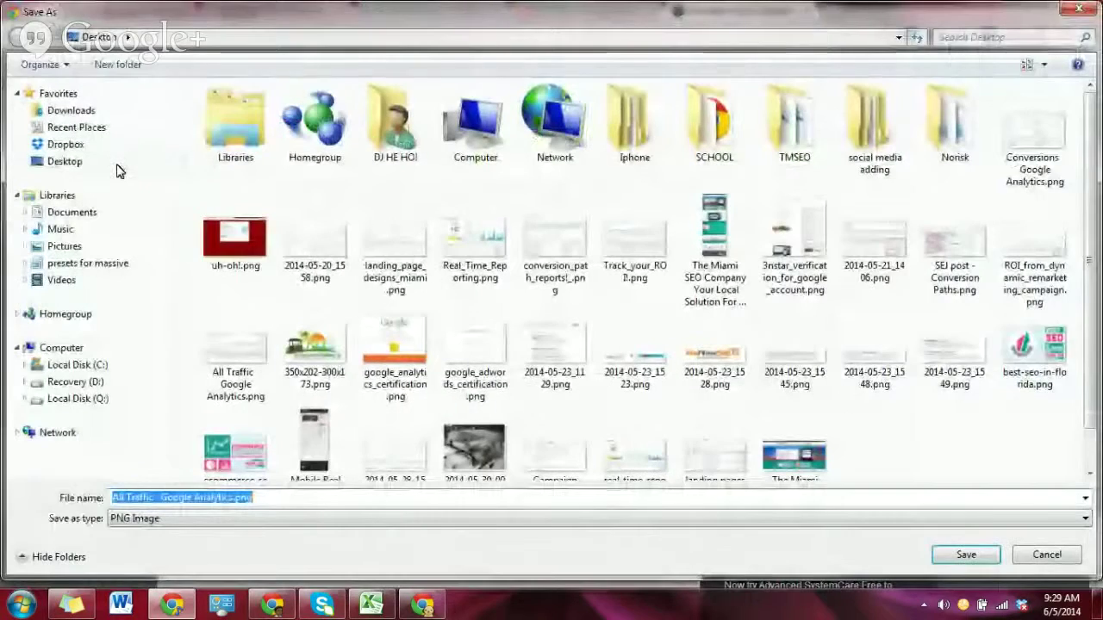
{"action": "left_click", "coordinate": [95, 163]}
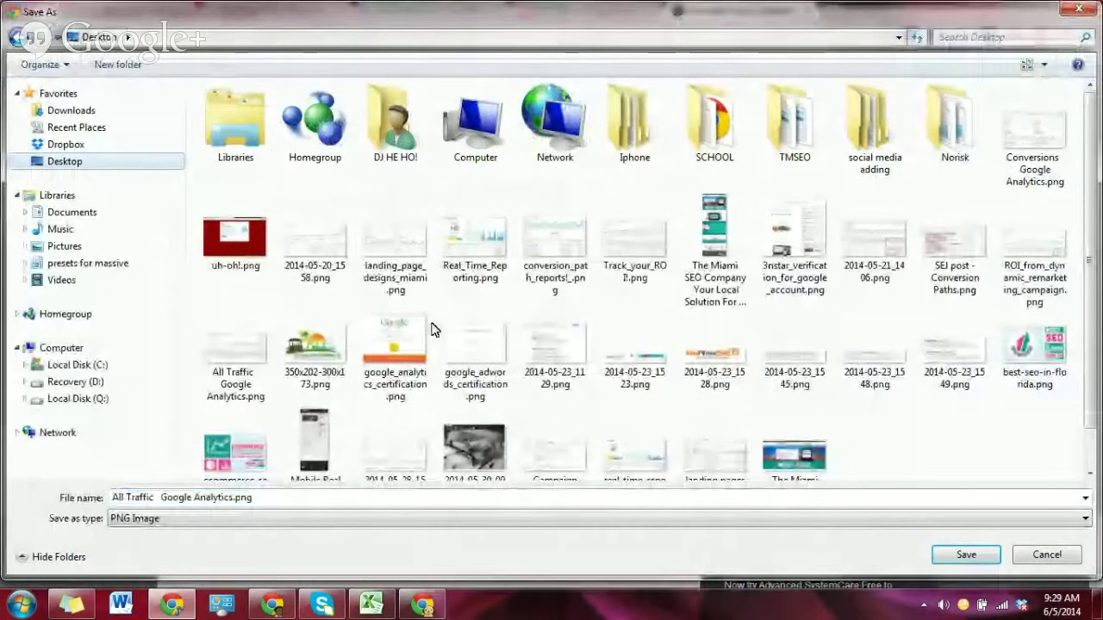
{"action": "left_click", "coordinate": [964, 555]}
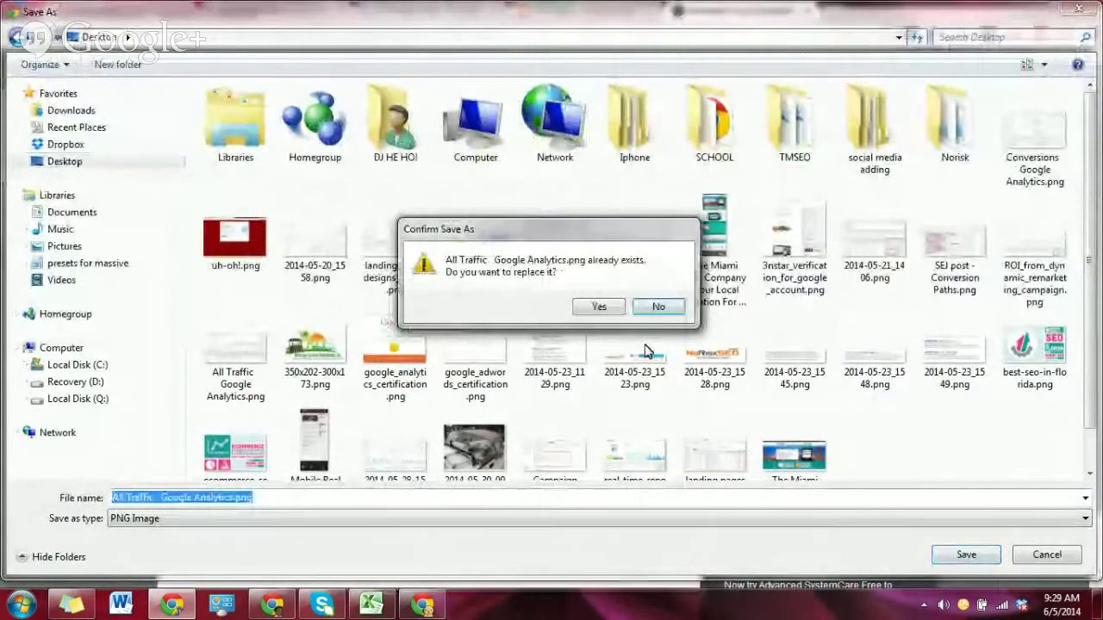
{"action": "left_click", "coordinate": [620, 309]}
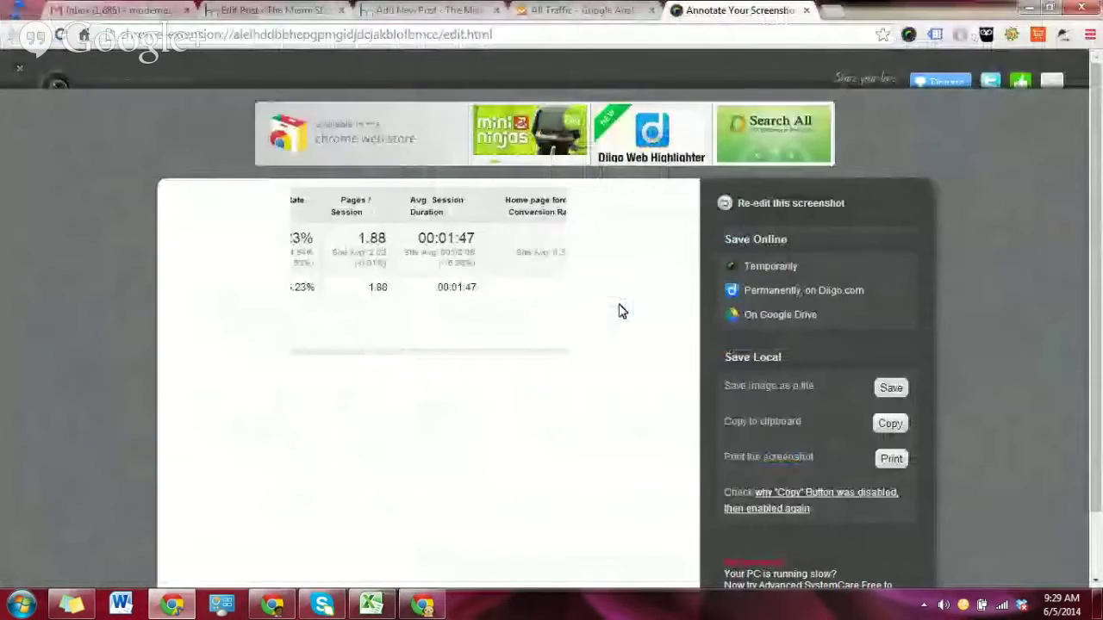
- Return to the new WordPress post and upload the saved All Traffic Google Analytics screenshot from the Desktop as media
{"action": "left_click", "coordinate": [289, 9]}
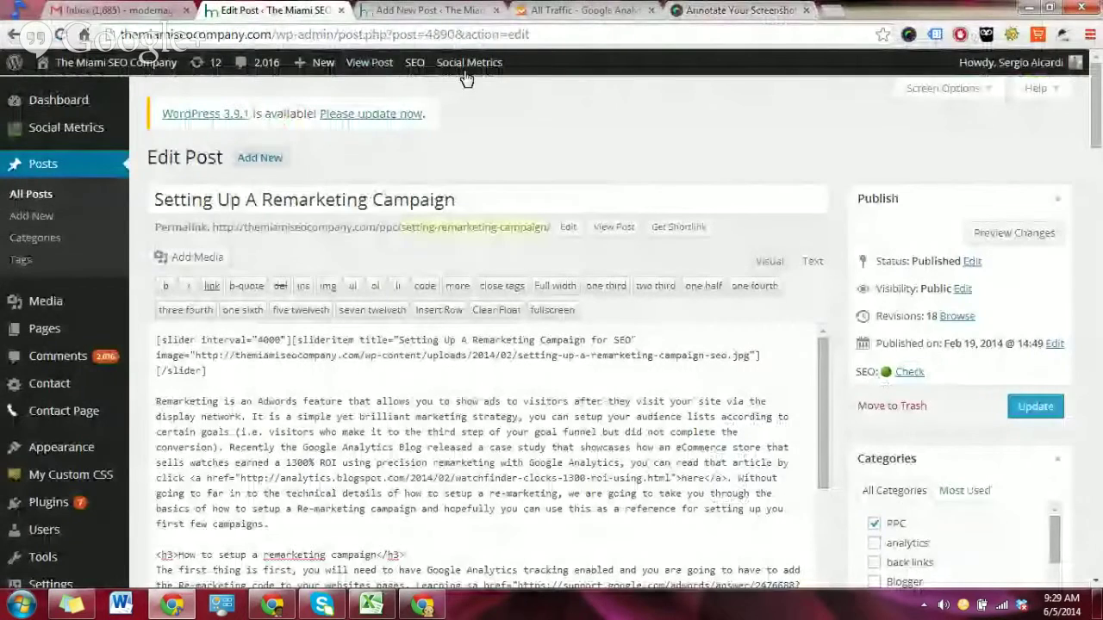
{"action": "key", "text": "ctrl+Tab"}
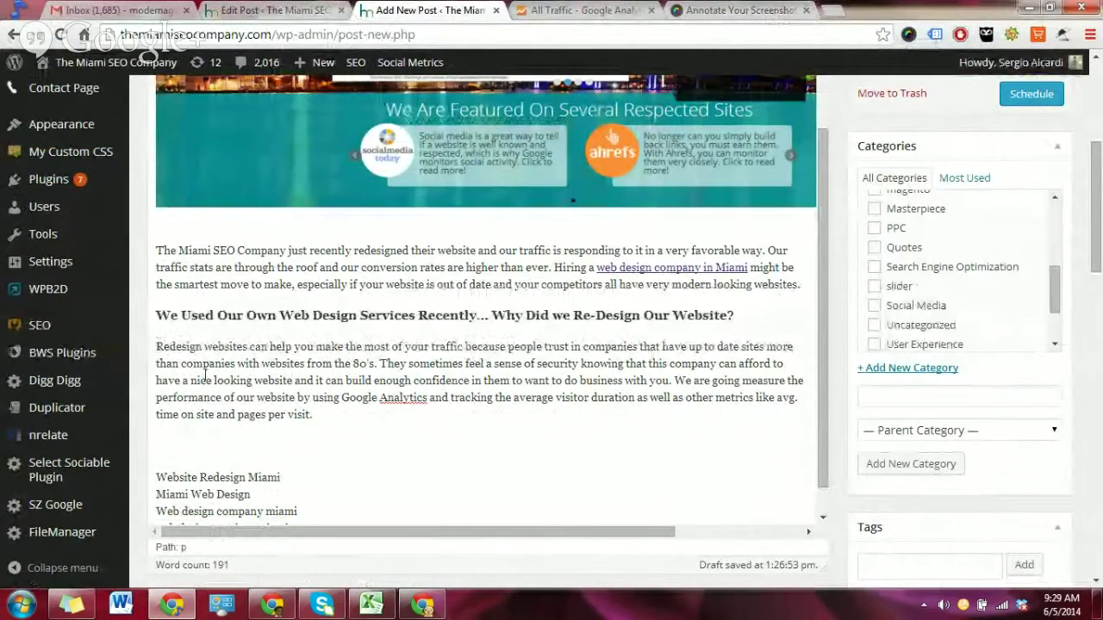
{"action": "mouse_move", "coordinate": [116, 401]}
{"action": "scroll", "coordinate": [143, 372], "scroll_direction": "up", "scroll_amount": 2}
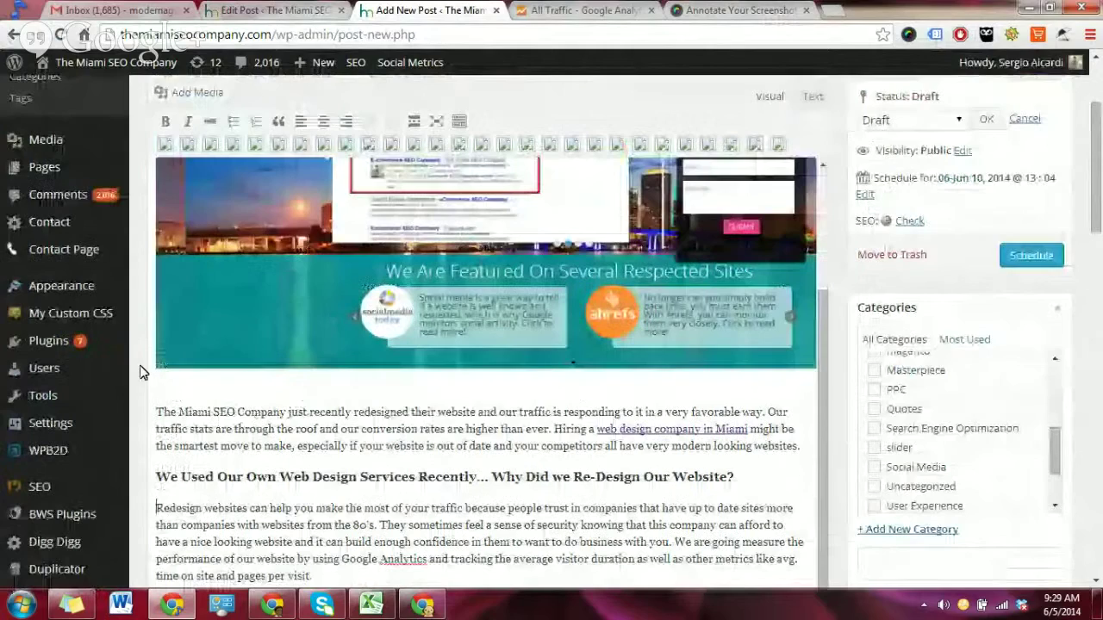
{"action": "left_click", "coordinate": [191, 92]}
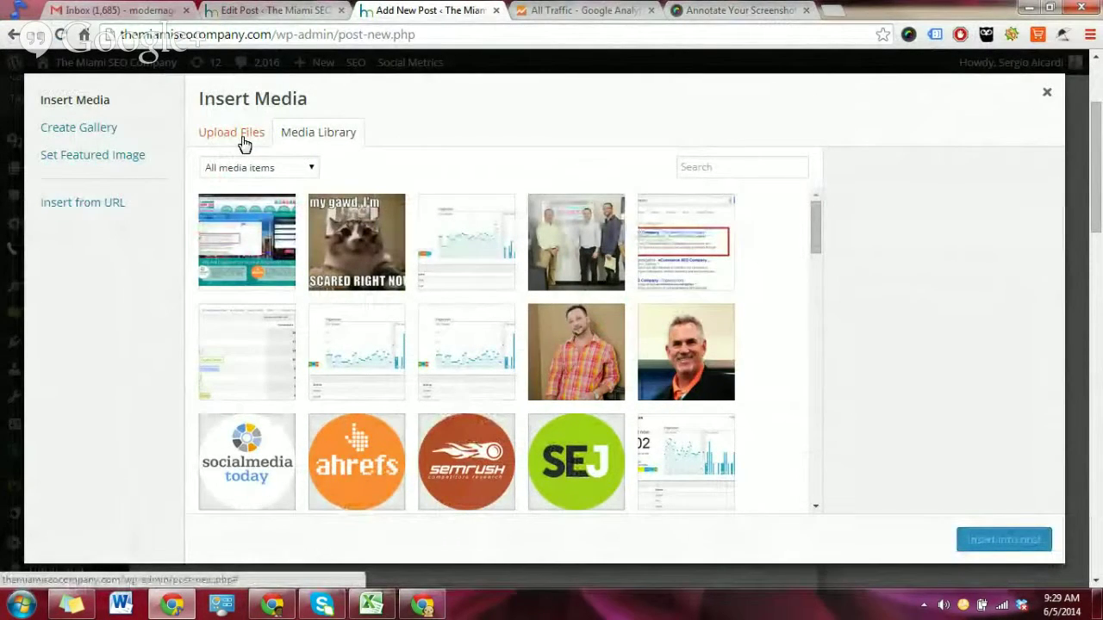
{"action": "left_click", "coordinate": [243, 138]}
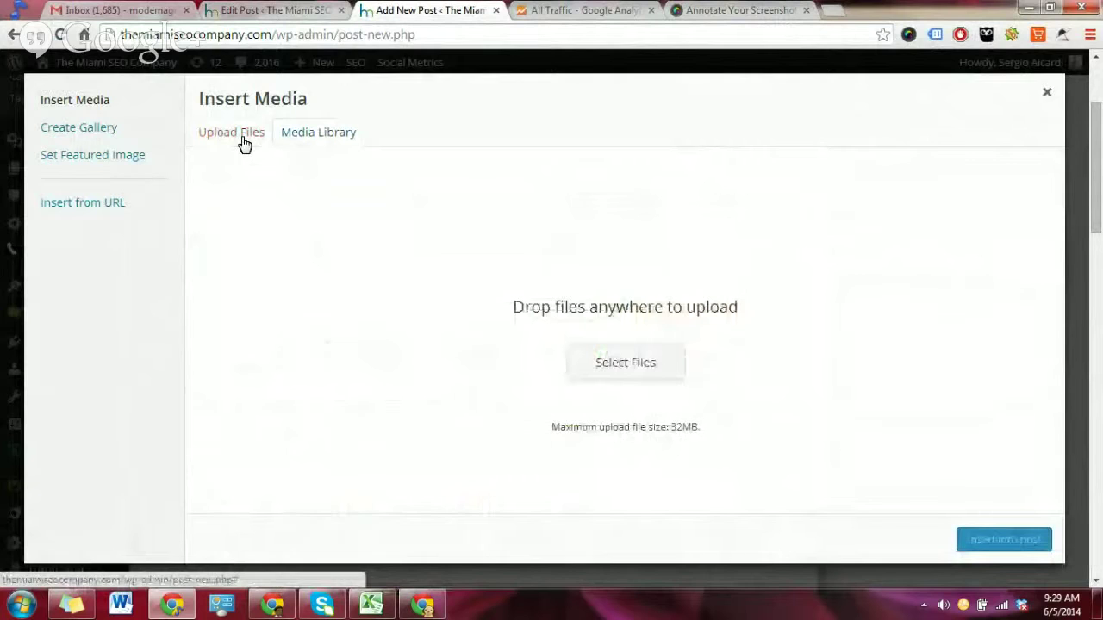
{"action": "left_click", "coordinate": [628, 365]}
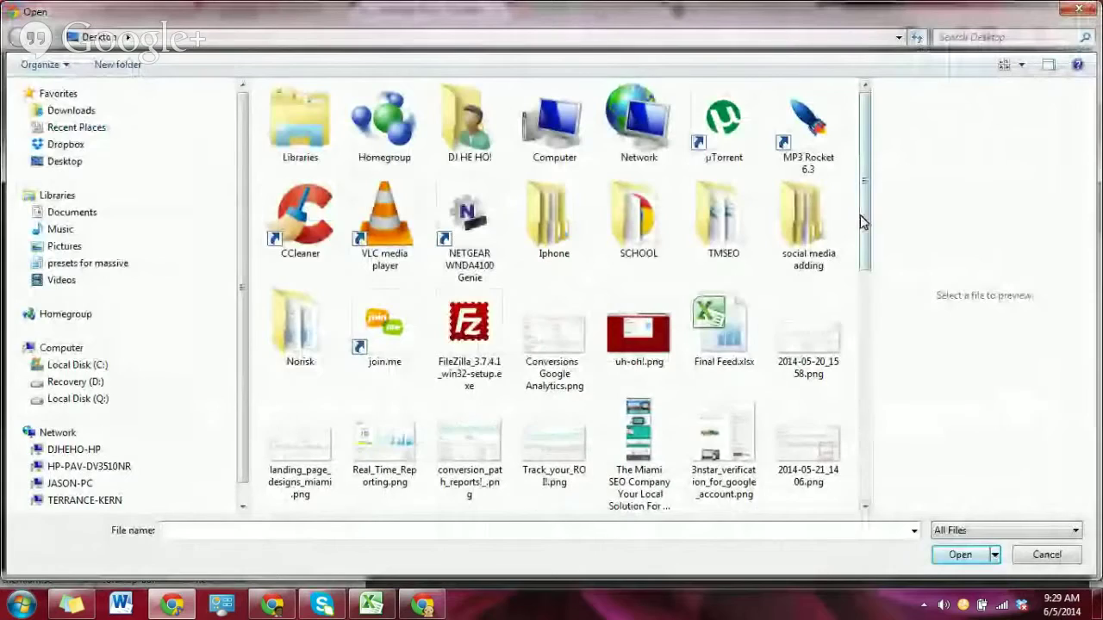
{"action": "left_click_drag", "start_coordinate": [863, 217], "coordinate": [863, 461]}
{"action": "double_click", "coordinate": [744, 467]}
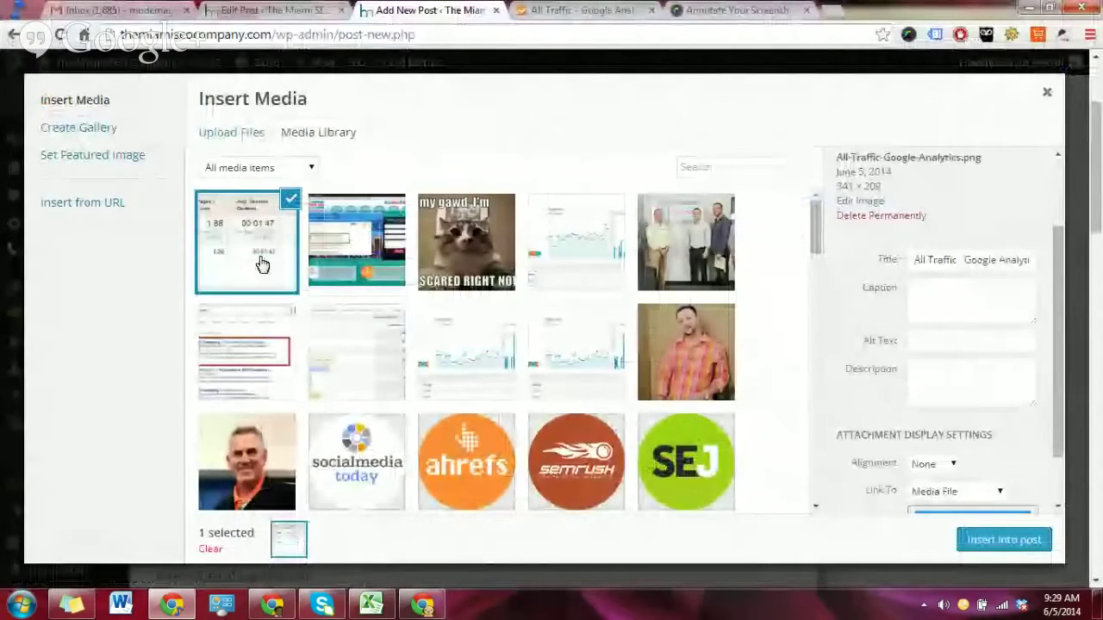
- Set the uploaded screenshot's display size to Medium – 300 × 183
{"action": "left_click_drag", "start_coordinate": [1057, 344], "coordinate": [1021, 448]}
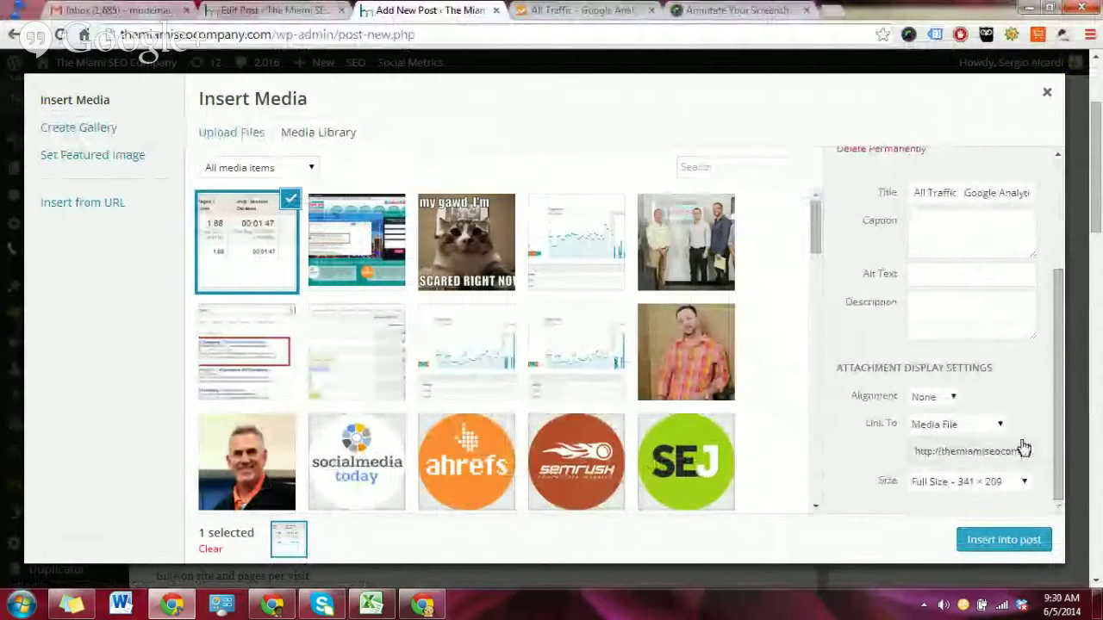
{"action": "left_click", "coordinate": [927, 484]}
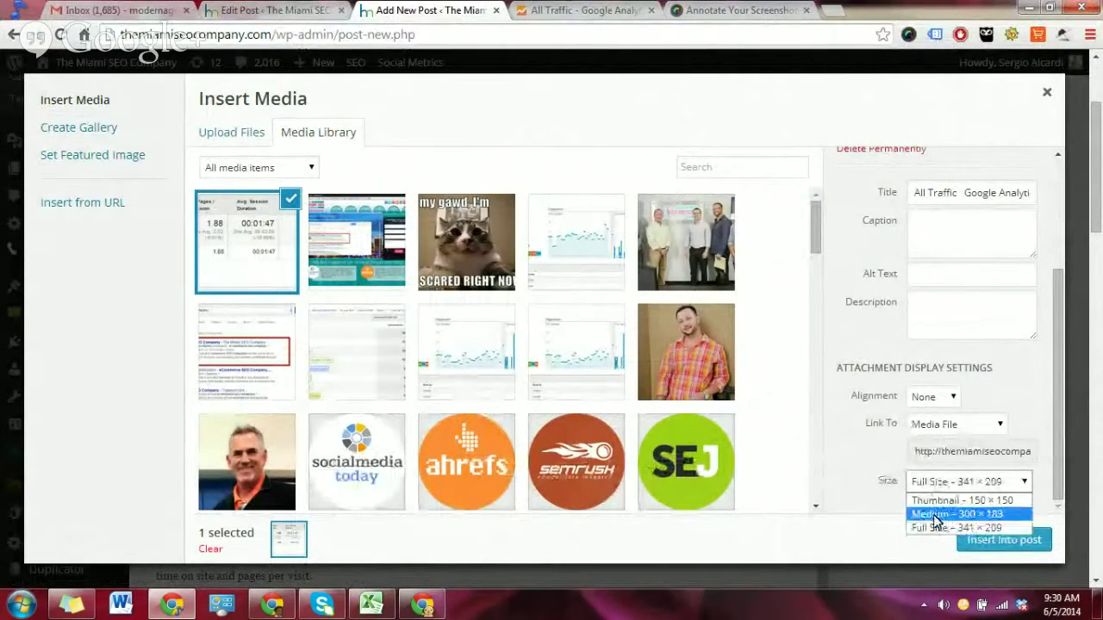
{"action": "left_click", "coordinate": [935, 515]}
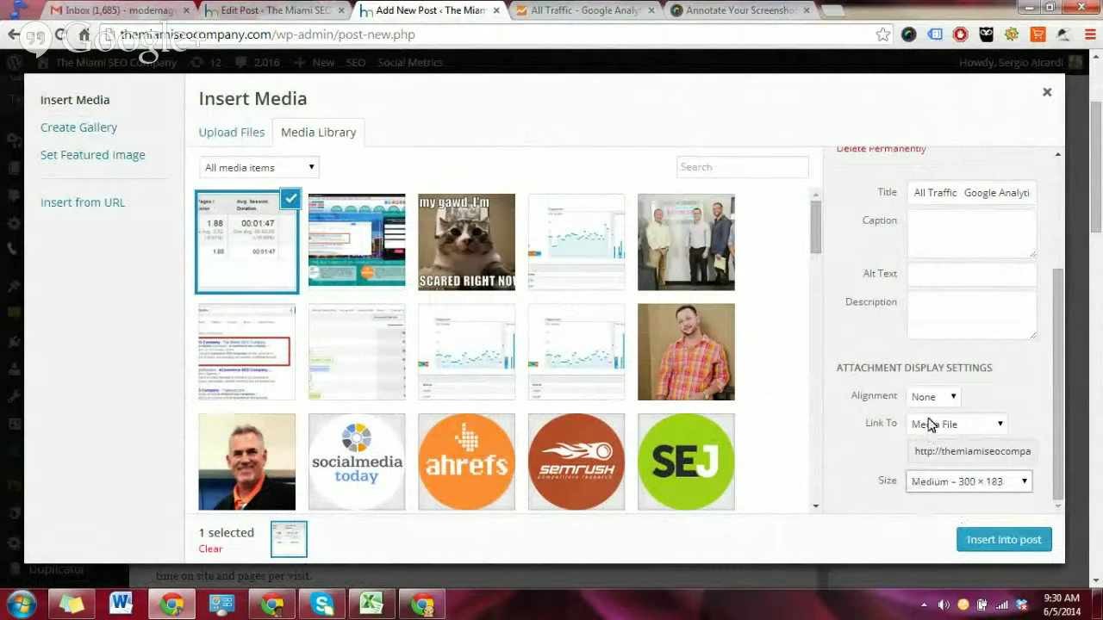
- Copy the screenshot's title into its alt text and insert the image into the post
{"action": "scroll", "coordinate": [930, 423], "scroll_direction": "up", "scroll_amount": 1}
{"action": "scroll", "coordinate": [970, 465], "scroll_direction": "up", "scroll_amount": 1}
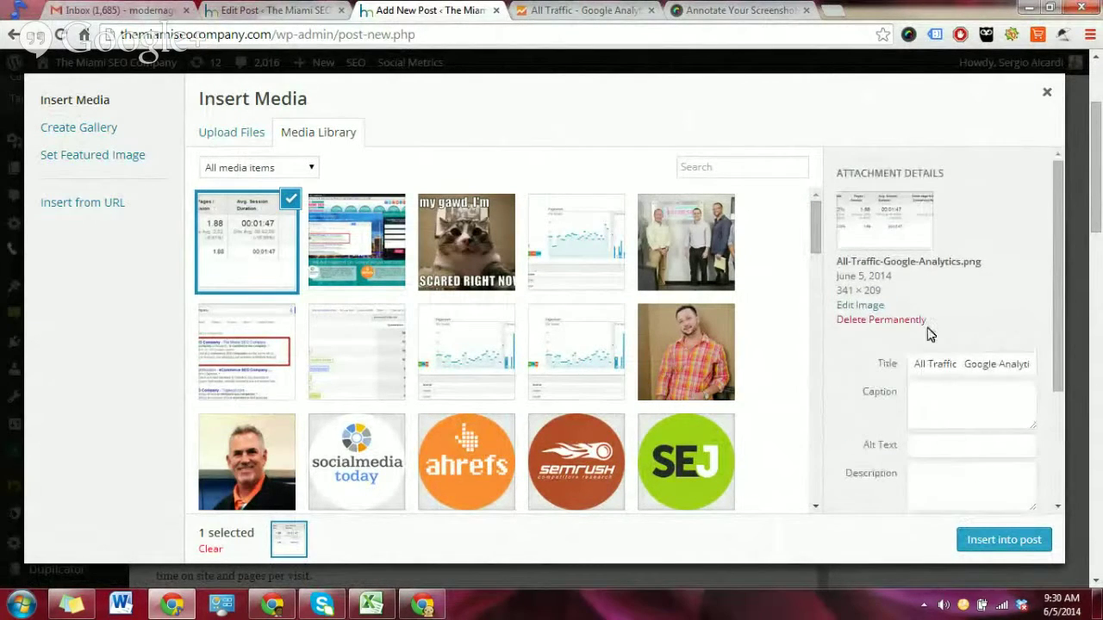
{"action": "triple_click", "coordinate": [953, 364]}
{"action": "key", "text": "ctrl+c"}
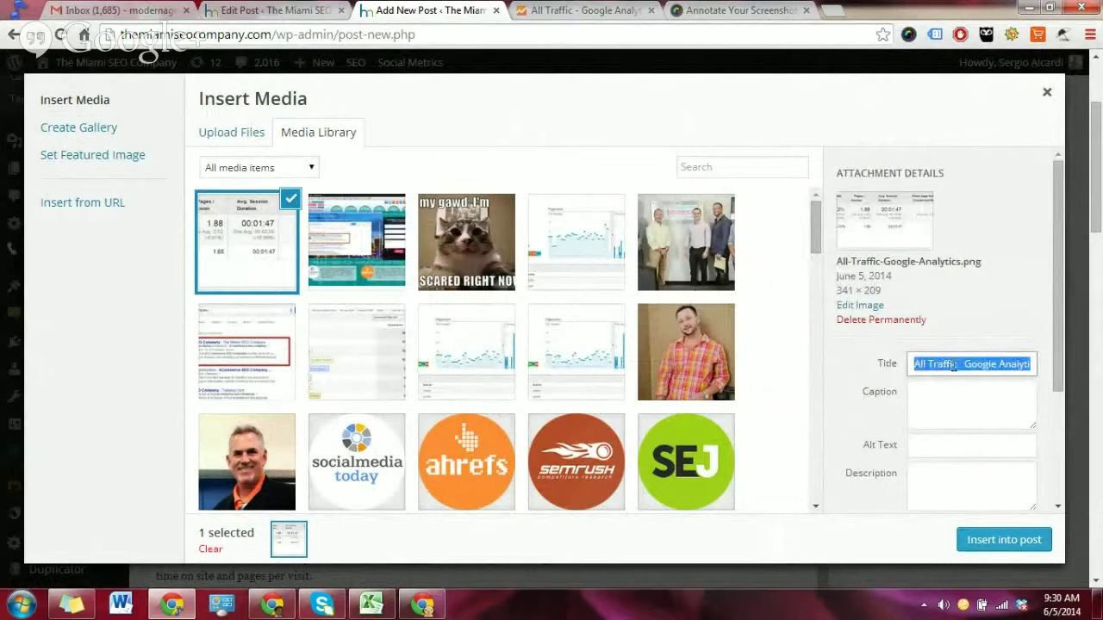
{"action": "left_click", "coordinate": [941, 446]}
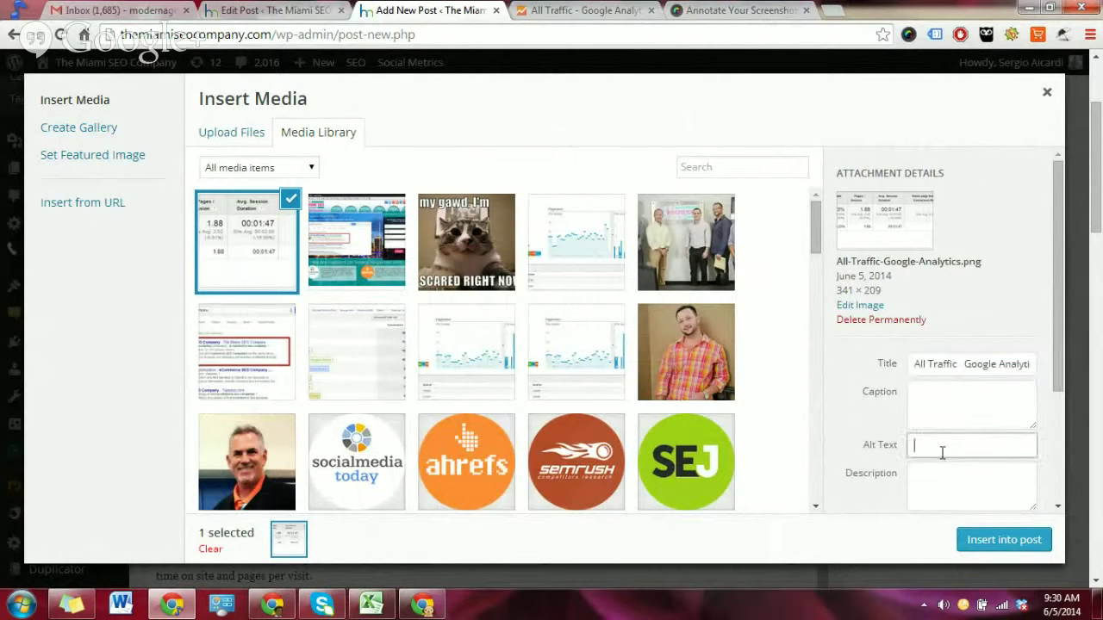
{"action": "key", "text": "ctrl+v"}
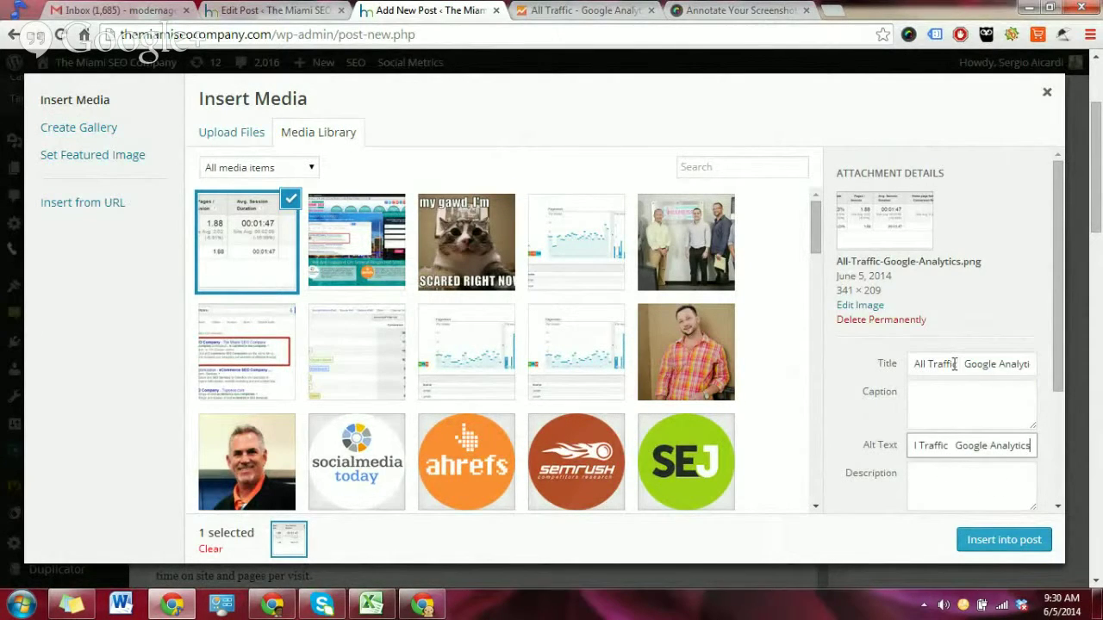
{"action": "left_click", "coordinate": [990, 541]}
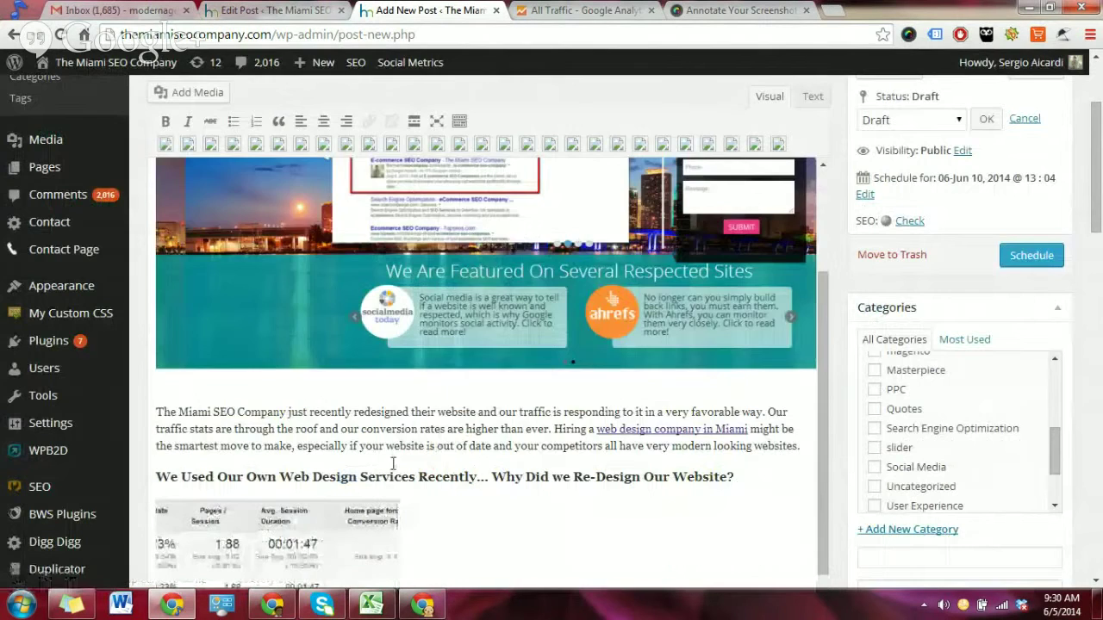
- Try to left-align the inserted analytics screenshot in the post, and open its image editing settings
{"action": "left_click", "coordinate": [340, 418]}
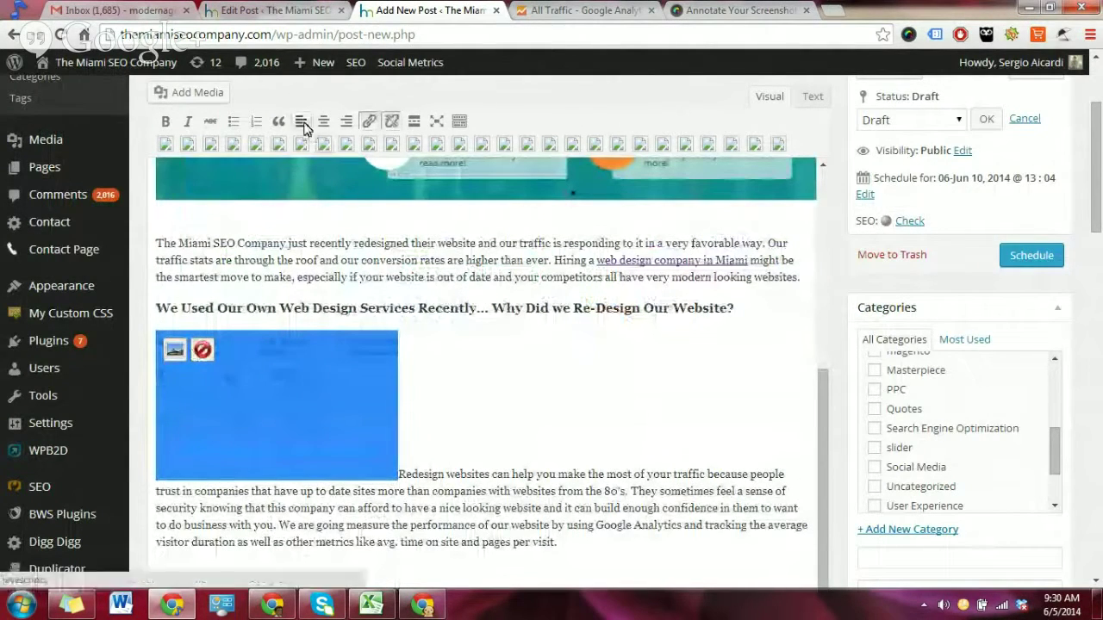
{"action": "mouse_move", "coordinate": [306, 130]}
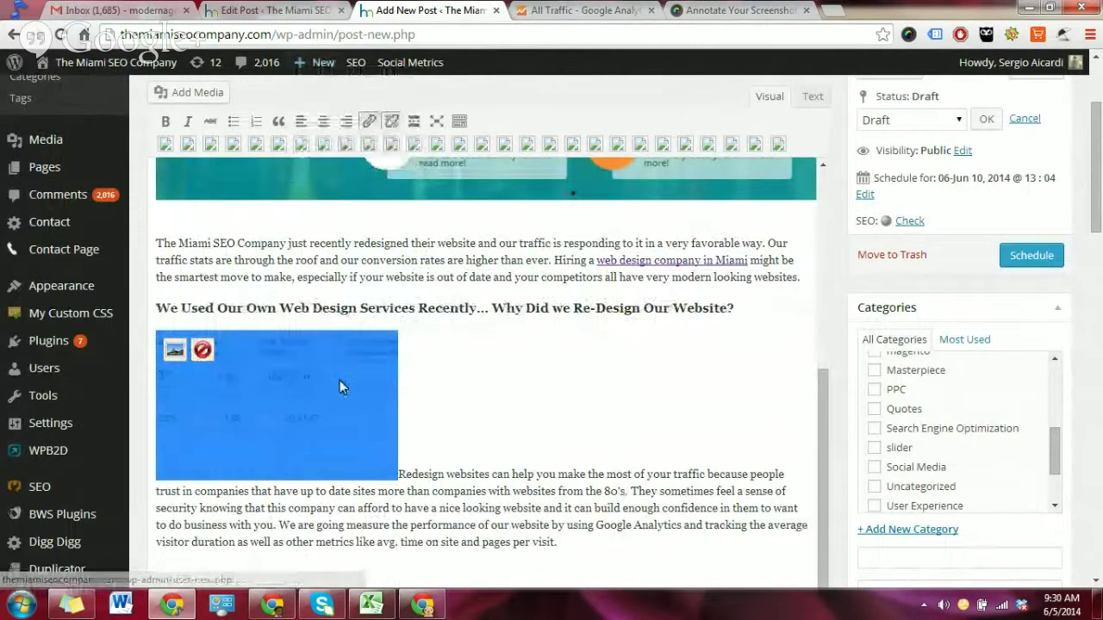
{"action": "left_click", "coordinate": [301, 129]}
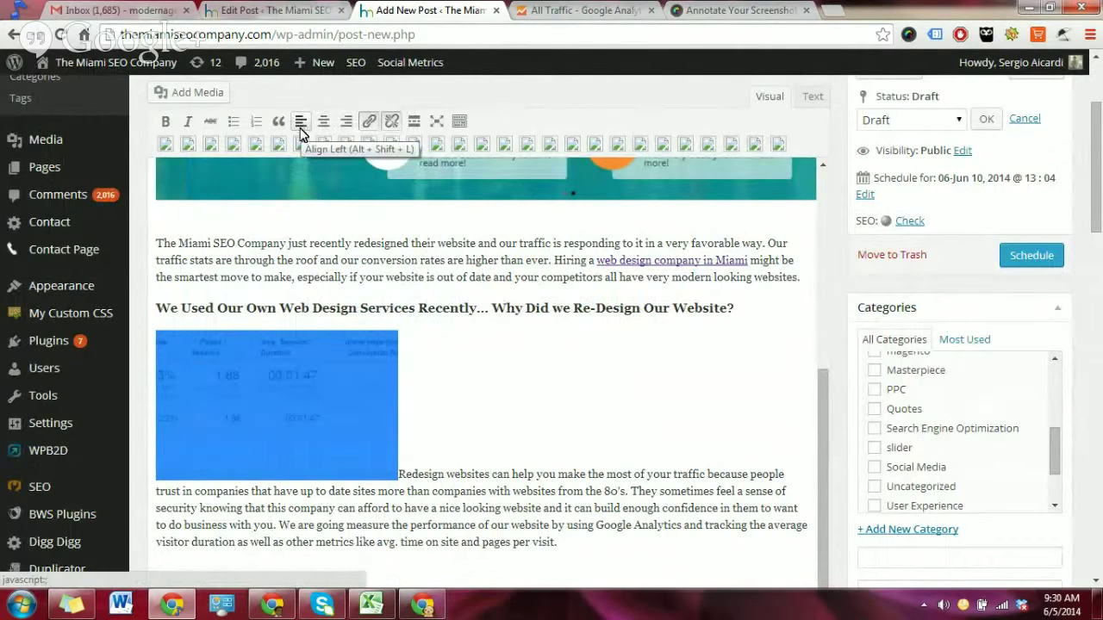
{"action": "left_click", "coordinate": [283, 402]}
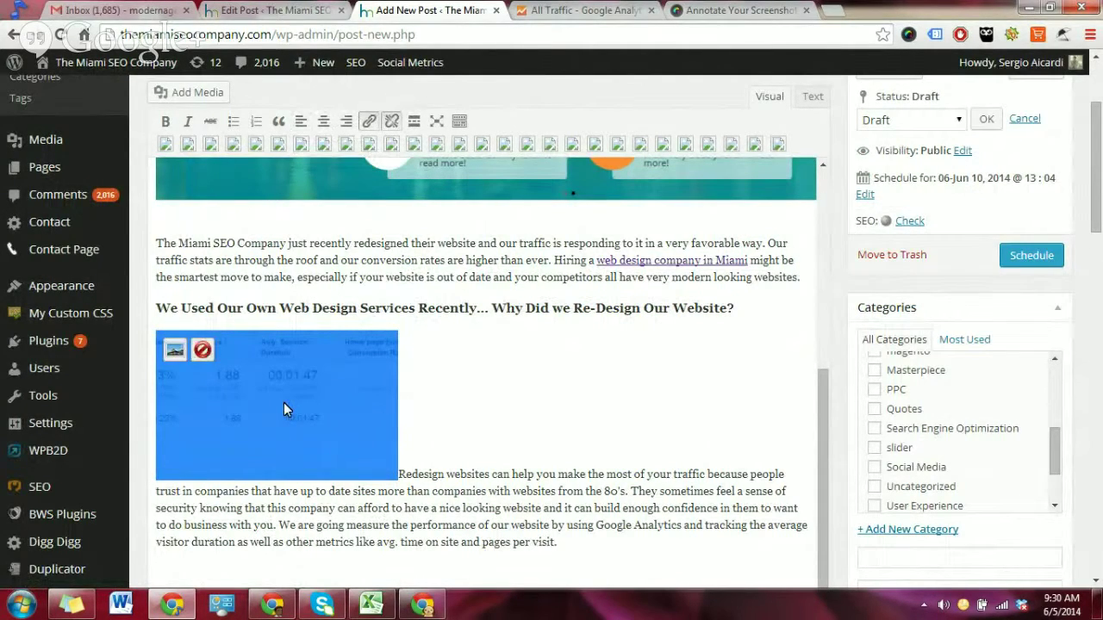
{"action": "left_click", "coordinate": [174, 351]}
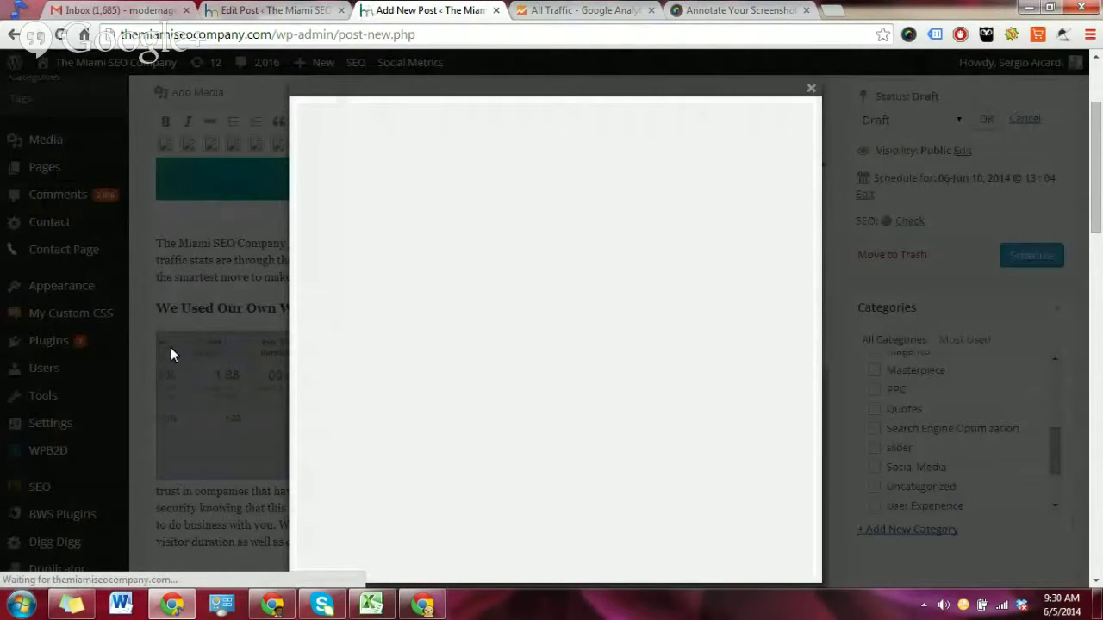
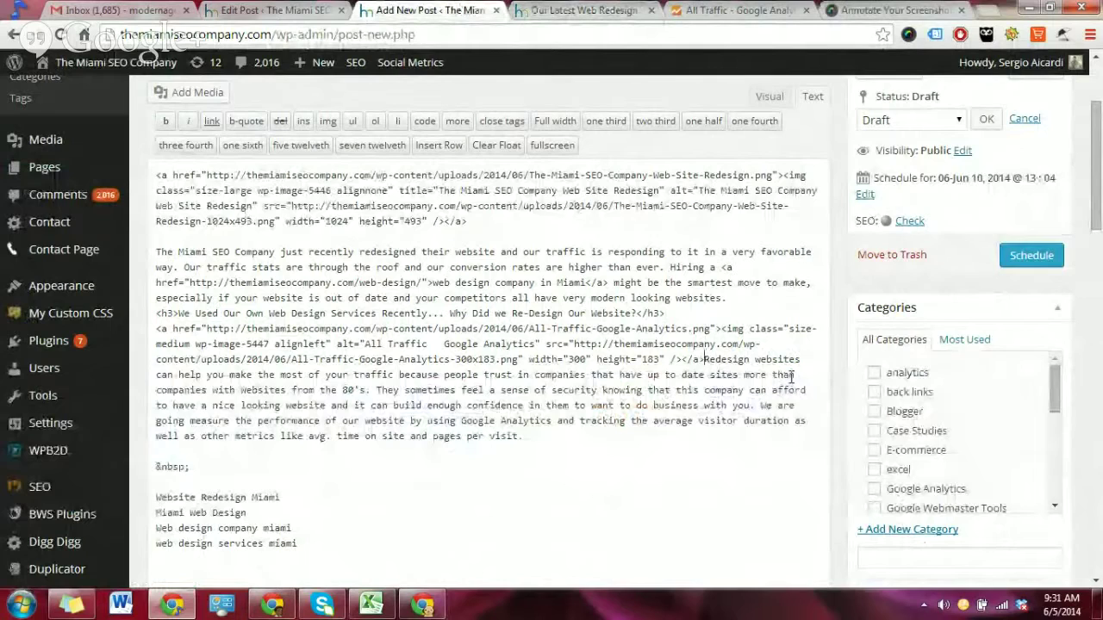
- Insert a line break in the post's HTML between the analytics image link and the "Redesign websites" paragraph
{"action": "key", "text": "Return"}
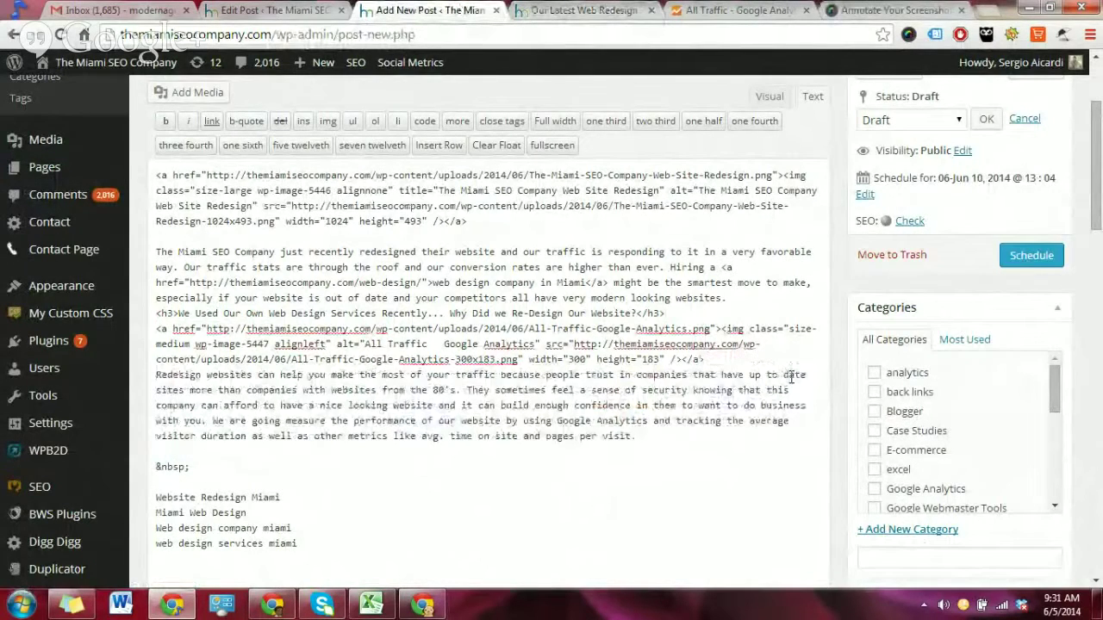
- Wrap the "Redesign websites" paragraph in opening <p> and closing </p> tags in the post's HTML
{"action": "key", "text": "Return"}
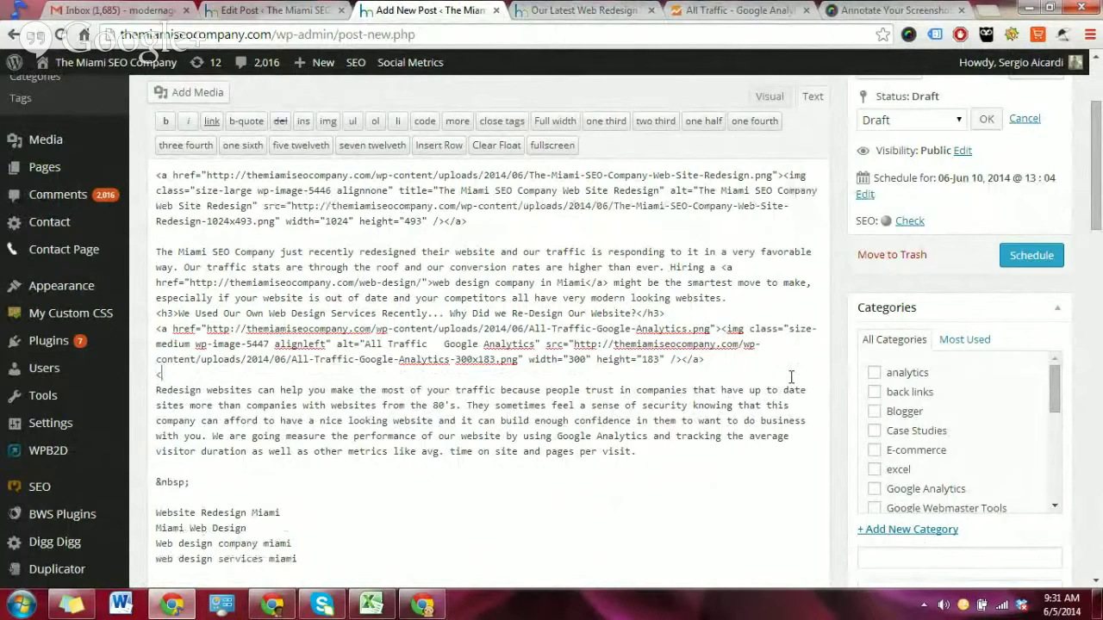
{"action": "type", "text": "<p>"}
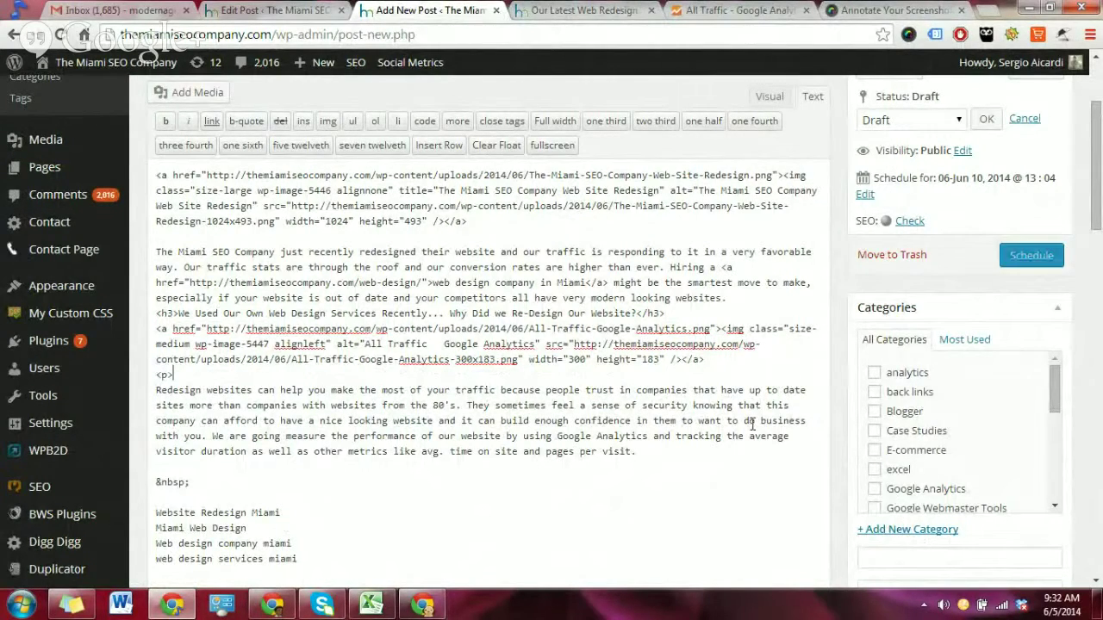
{"action": "left_click", "coordinate": [255, 469]}
{"action": "type", "text": "</p"}
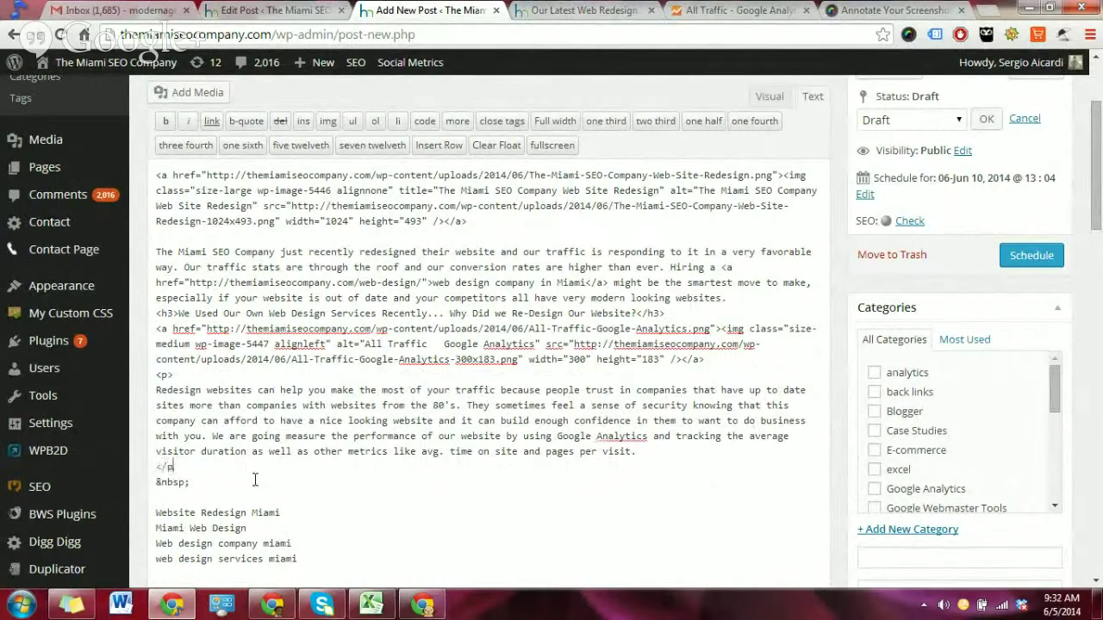
{"action": "type", "text": ">"}
- Compare the <p>-tagged "Redesign websites" paragraph in the HTML with the same paragraph in the post preview
{"action": "left_click_drag", "start_coordinate": [185, 466], "coordinate": [144, 379]}
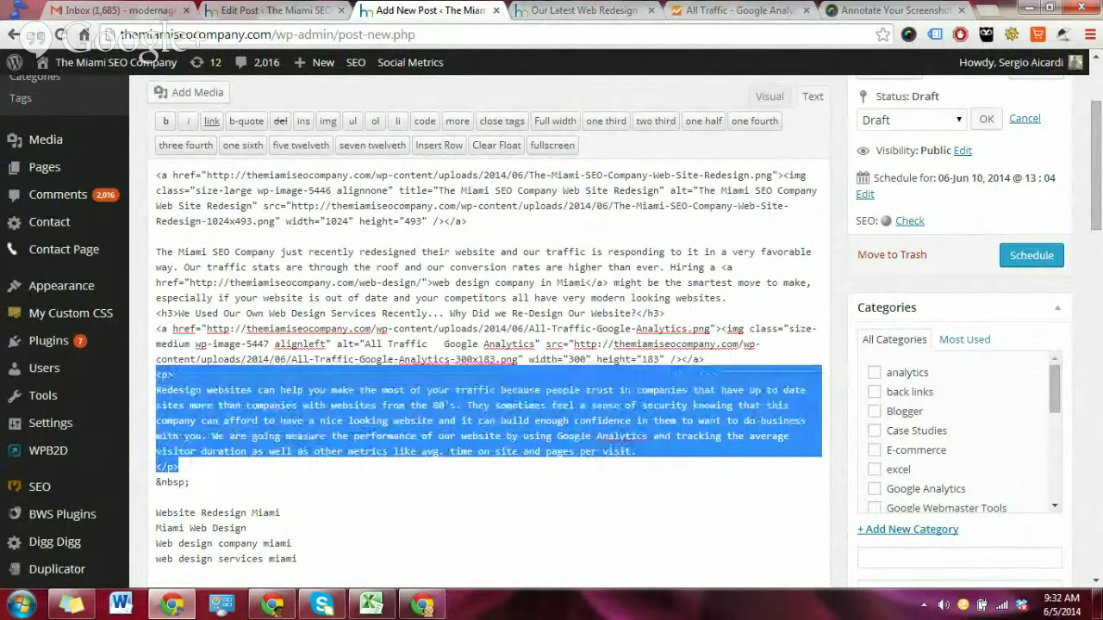
{"action": "left_click_drag", "start_coordinate": [179, 466], "coordinate": [558, 450]}
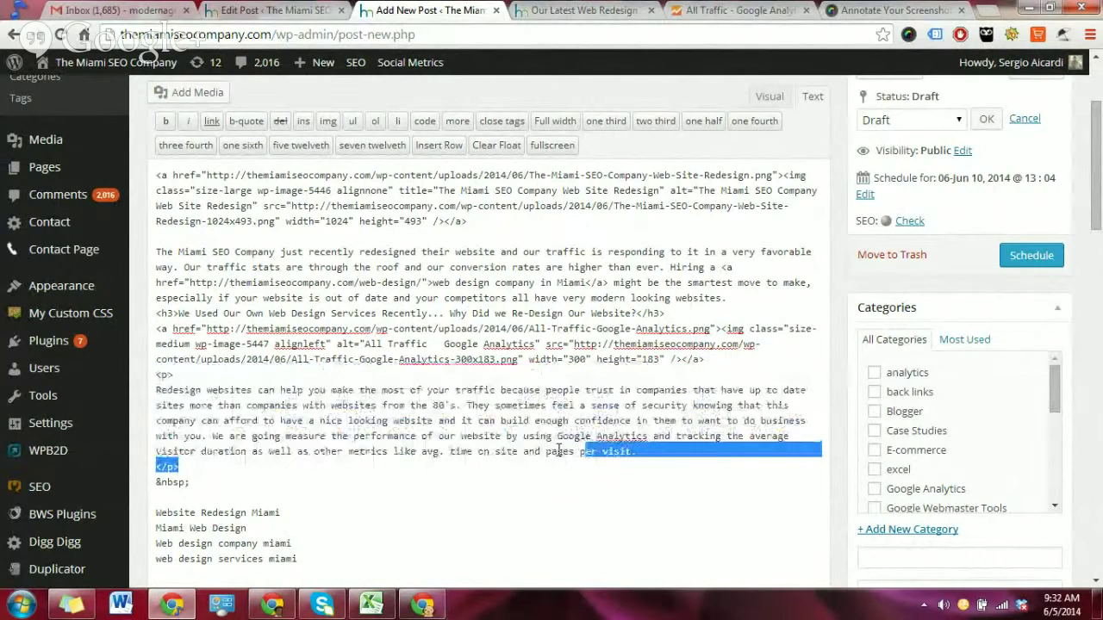
{"action": "left_click_drag", "start_coordinate": [183, 467], "coordinate": [163, 446]}
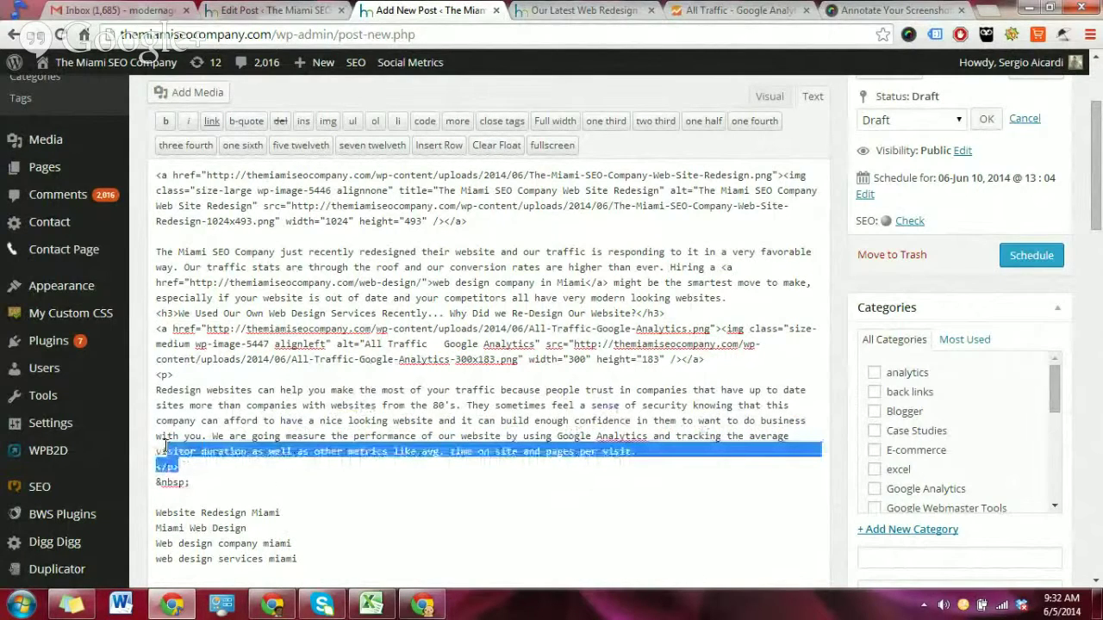
{"action": "key", "text": "ctrl+Tab"}
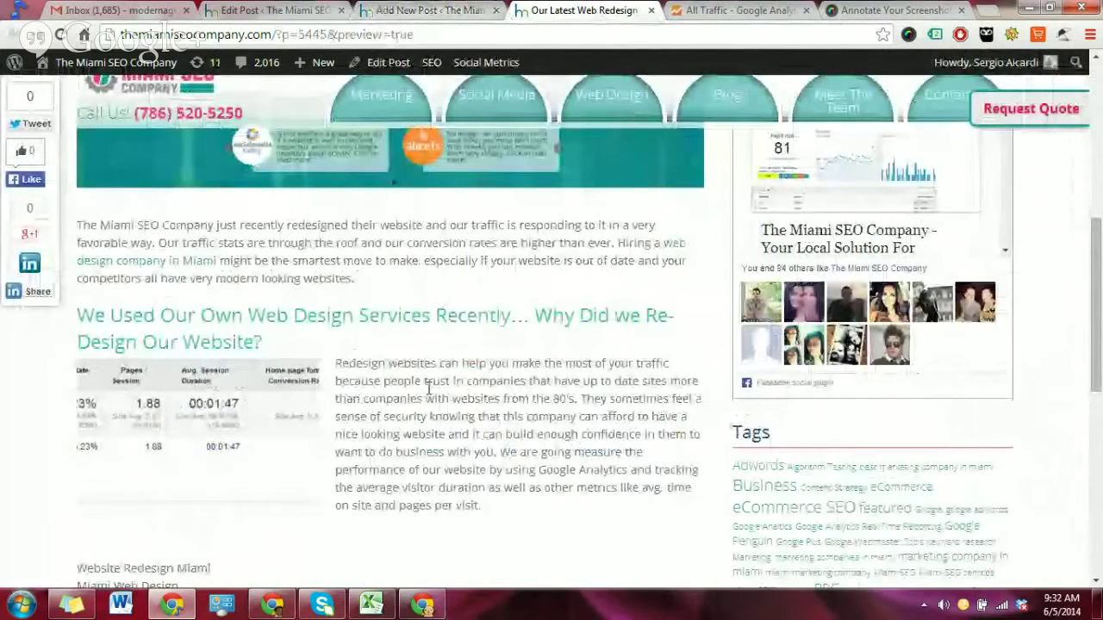
{"action": "triple_click", "coordinate": [428, 389]}
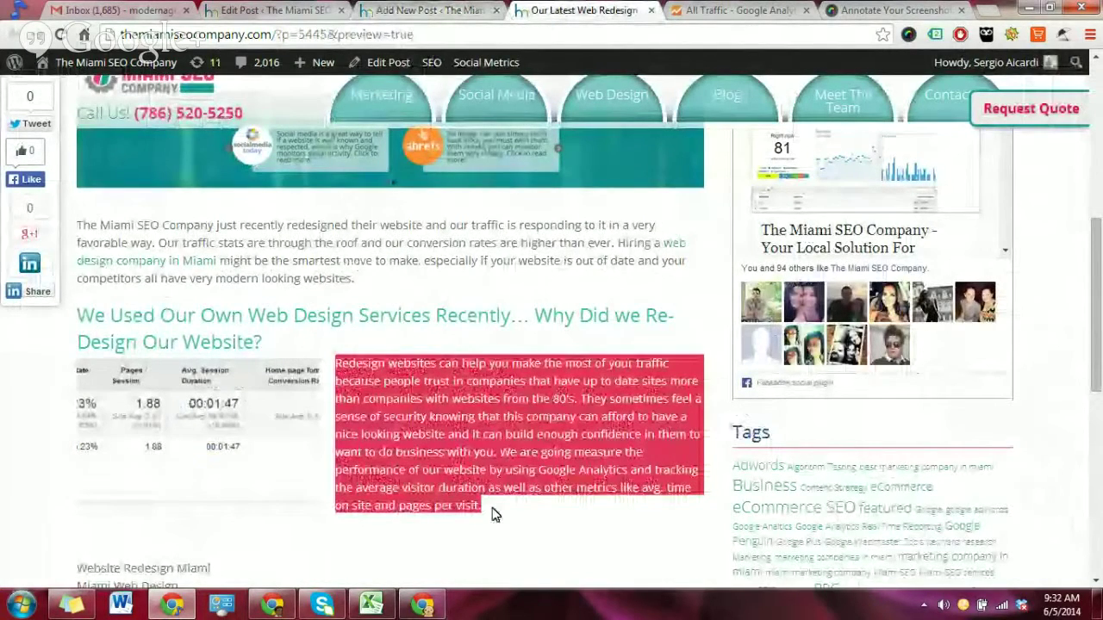
{"action": "left_click", "coordinate": [355, 440]}
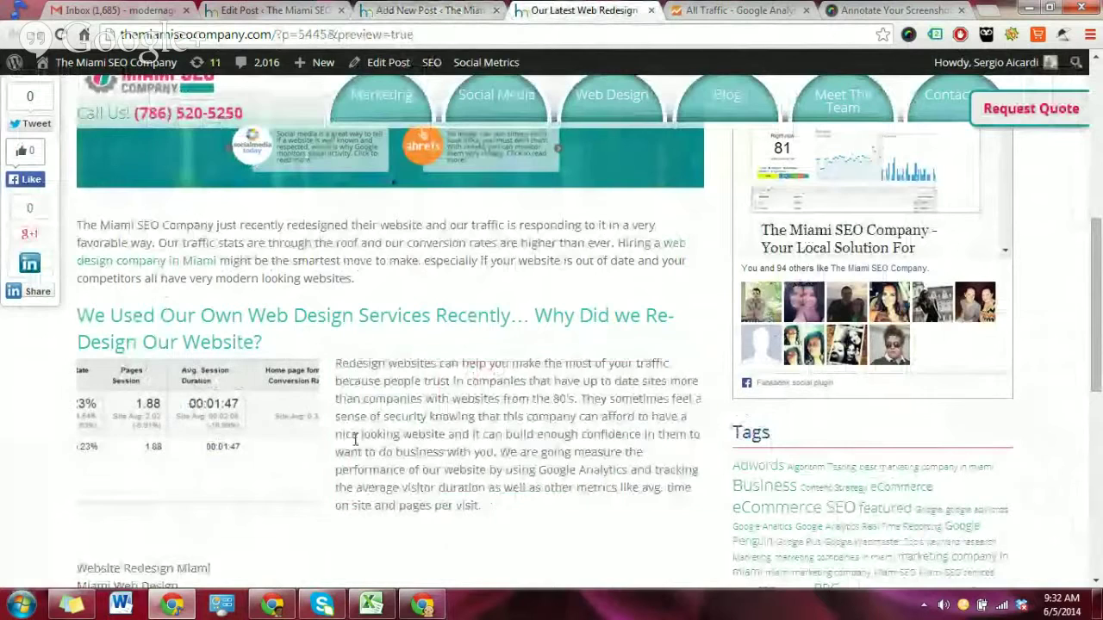
{"action": "left_click_drag", "start_coordinate": [335, 363], "coordinate": [510, 508]}
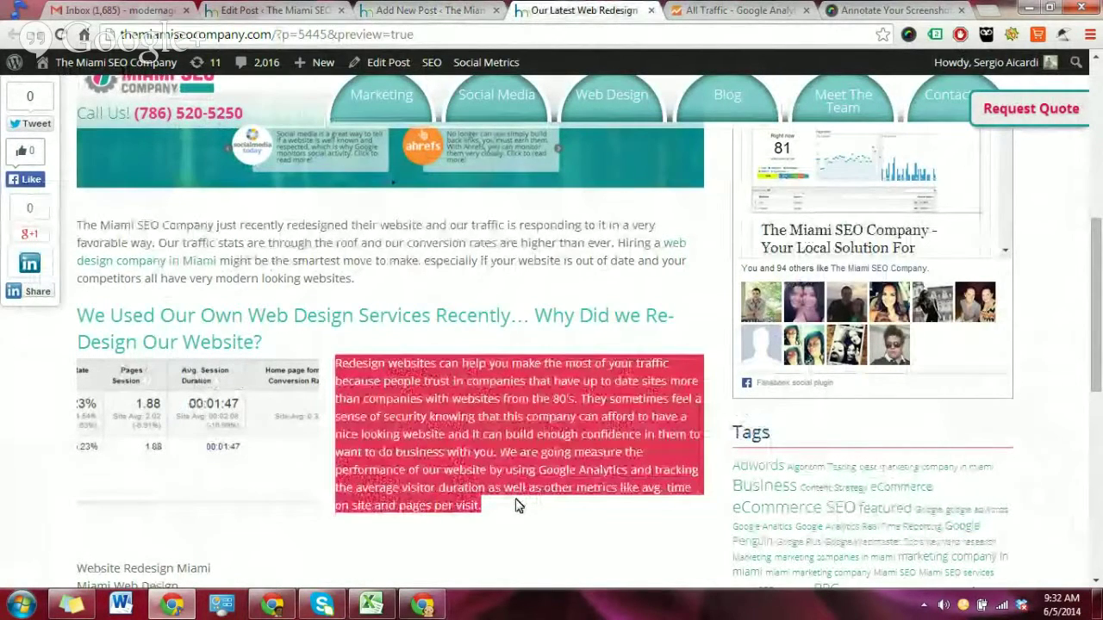
{"action": "left_click", "coordinate": [491, 517]}
{"action": "left_click_drag", "start_coordinate": [492, 517], "coordinate": [340, 353]}
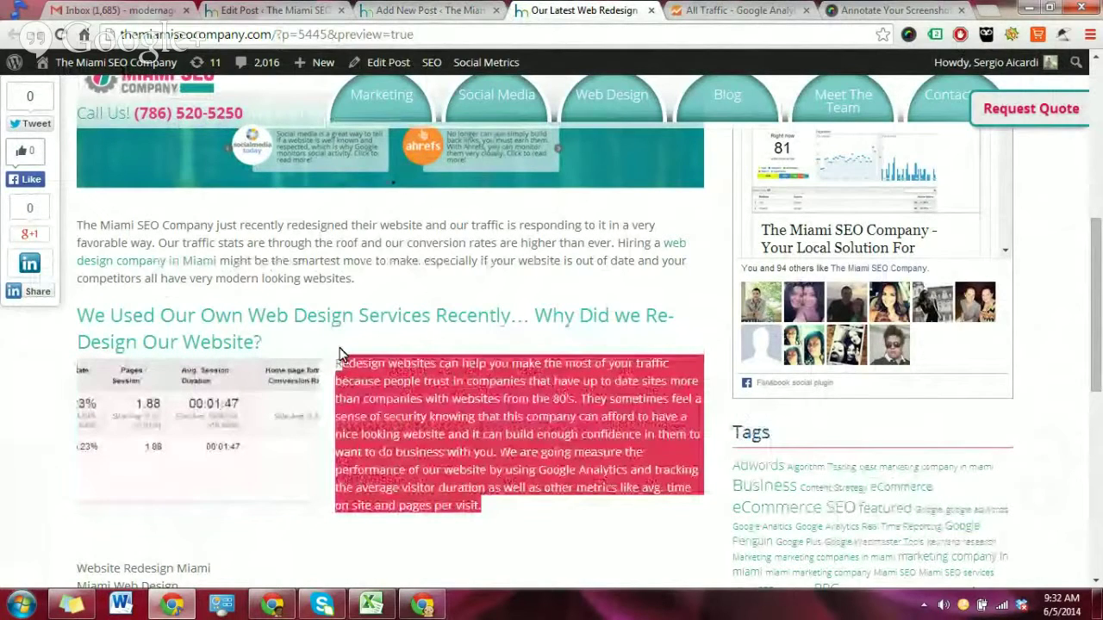
{"action": "key", "text": "ctrl+Page_Up"}
{"action": "left_click", "coordinate": [200, 402]}
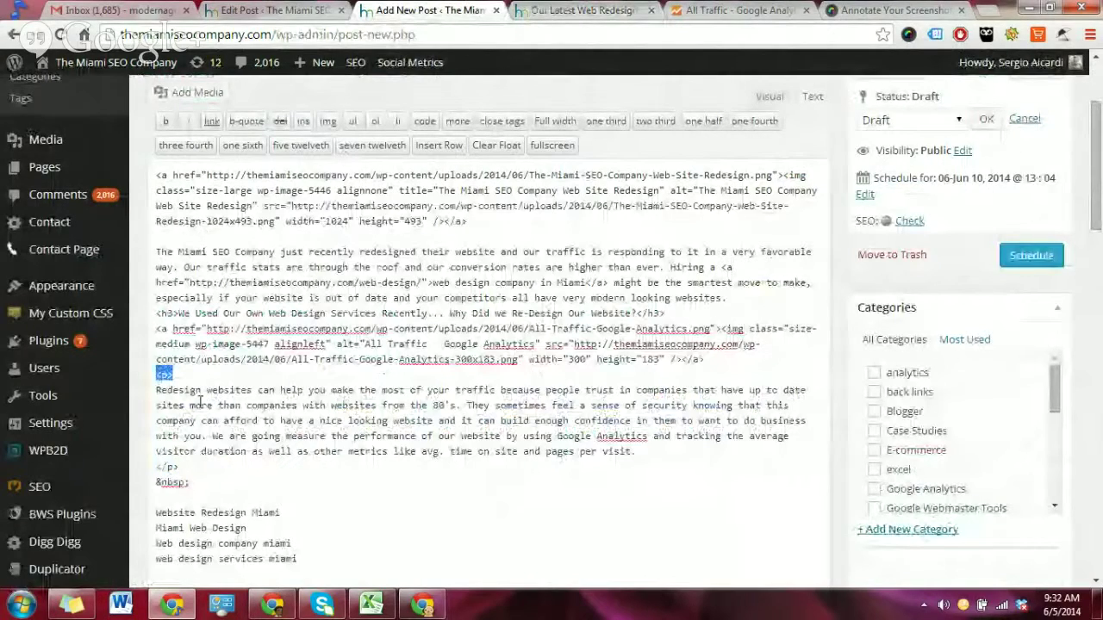
- Examine the opening <h3> and closing </h3> tags around the "We Used Our Own Web Design Services Recently" heading
{"action": "scroll", "coordinate": [200, 403], "scroll_direction": "up", "scroll_amount": 2}
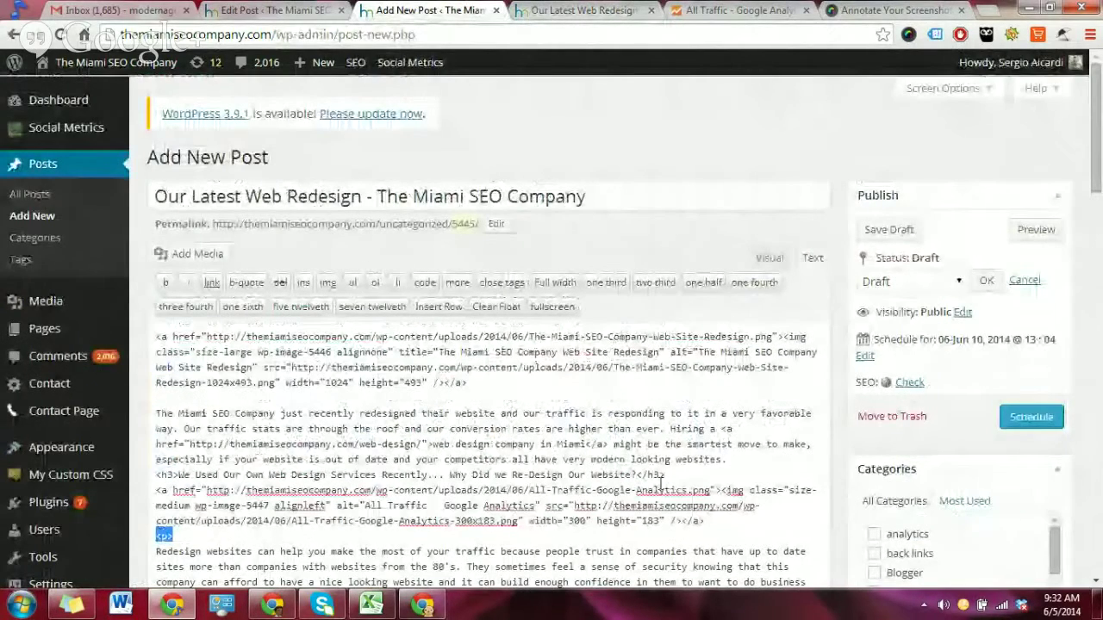
{"action": "left_click", "coordinate": [730, 459]}
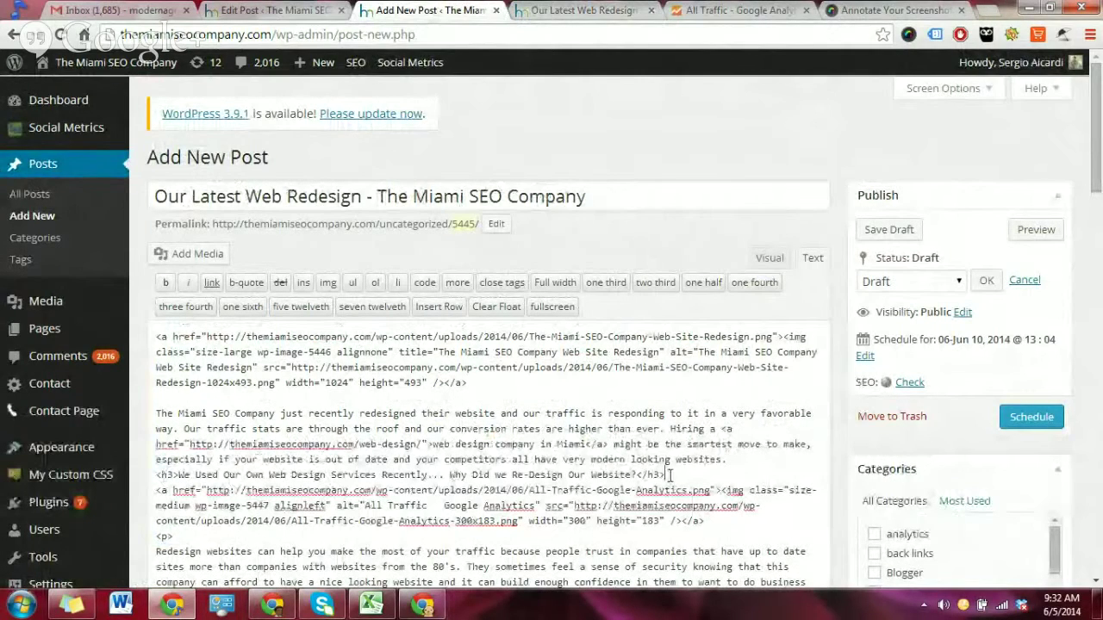
{"action": "left_click_drag", "start_coordinate": [674, 480], "coordinate": [636, 476]}
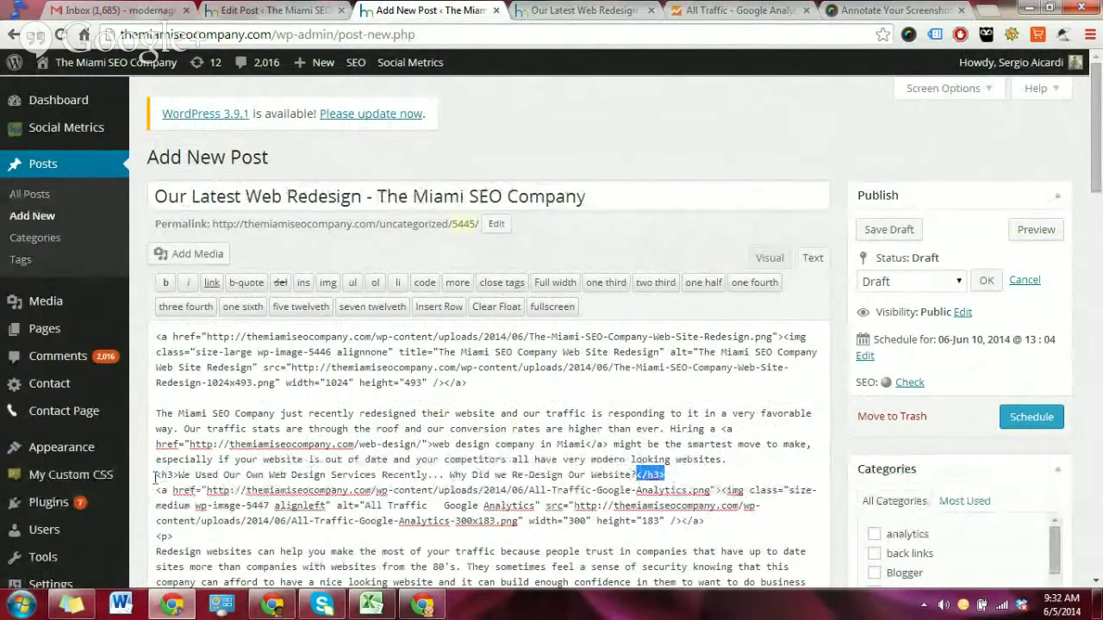
{"action": "left_click_drag", "start_coordinate": [156, 474], "coordinate": [181, 476]}
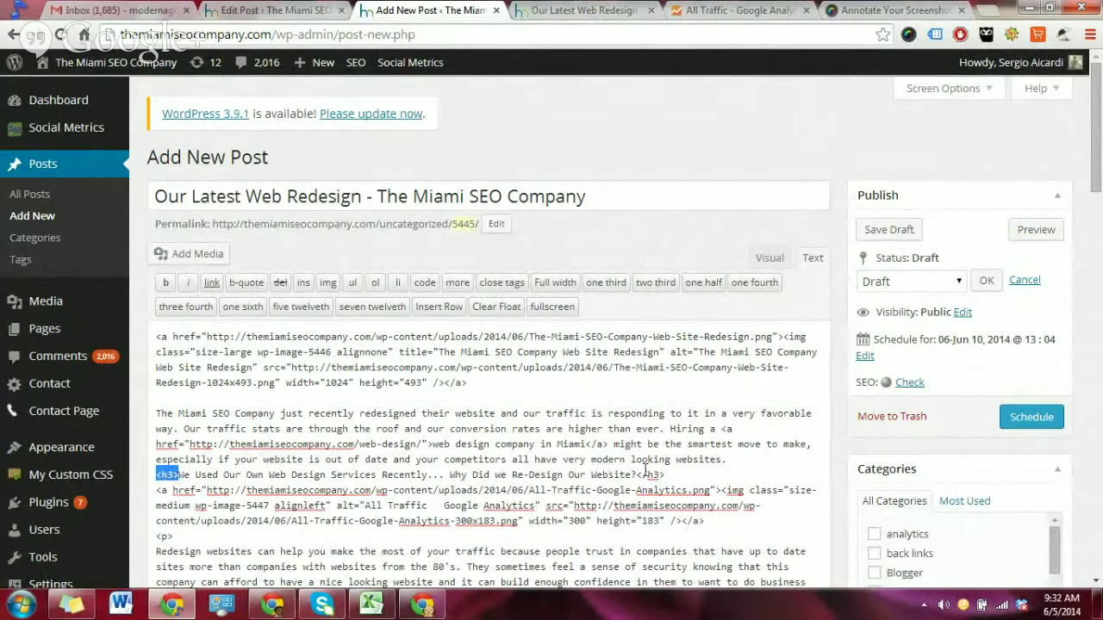
{"action": "left_click_drag", "start_coordinate": [635, 475], "coordinate": [670, 474]}
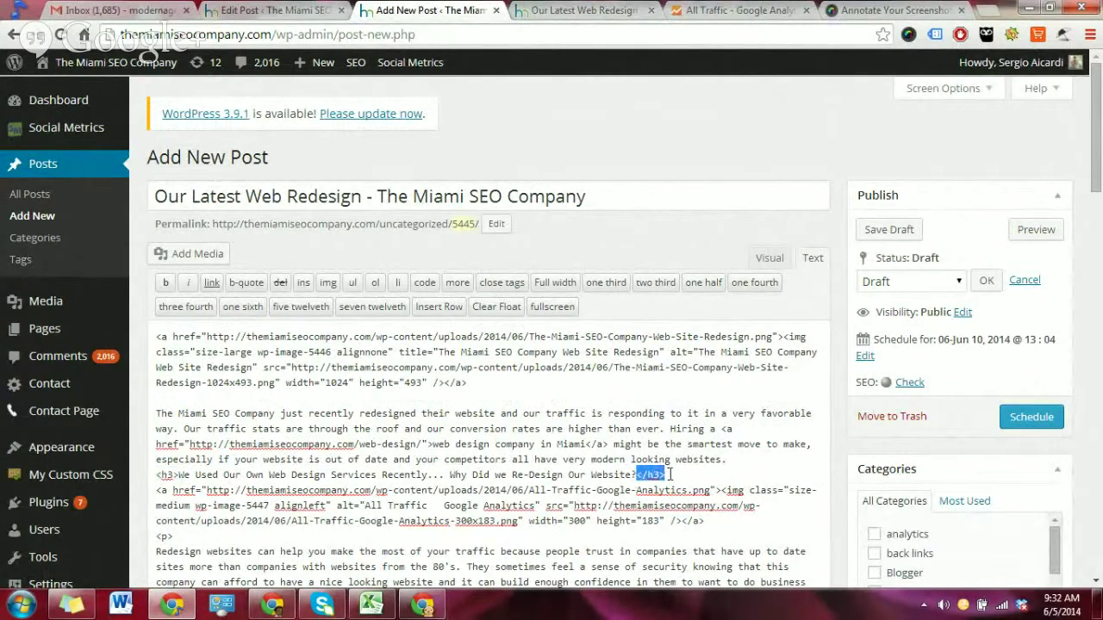
{"action": "left_click", "coordinate": [648, 474]}
{"action": "scroll", "coordinate": [652, 490], "scroll_direction": "down", "scroll_amount": 1}
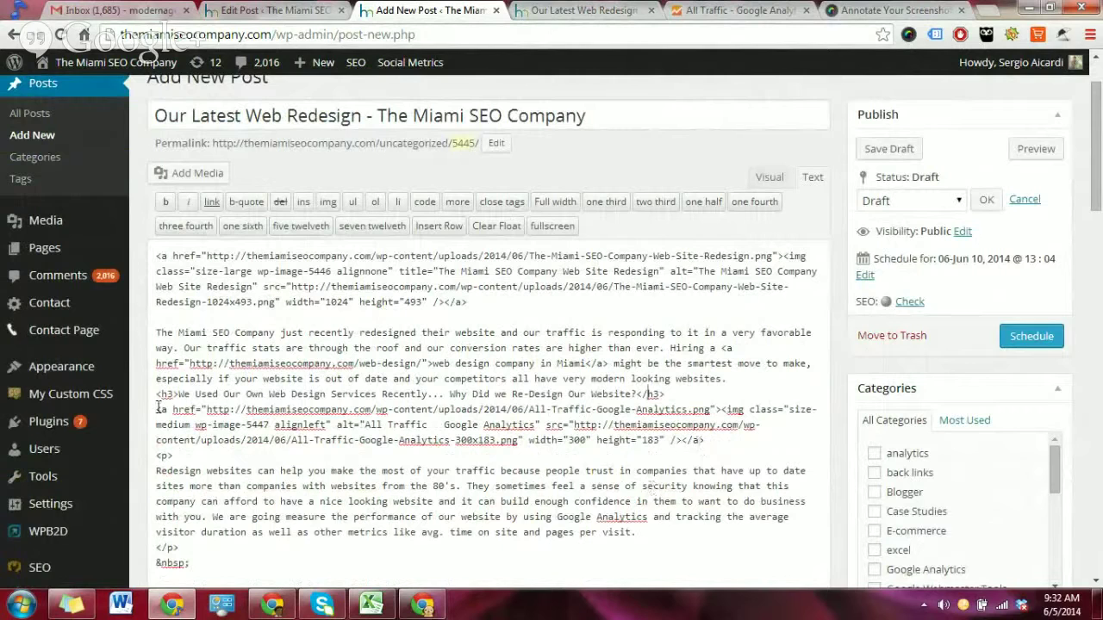
- Examine the opening and closing link tags that enclose the Google Analytics image in the post's HTML
{"action": "left_click_drag", "start_coordinate": [156, 410], "coordinate": [721, 410]}
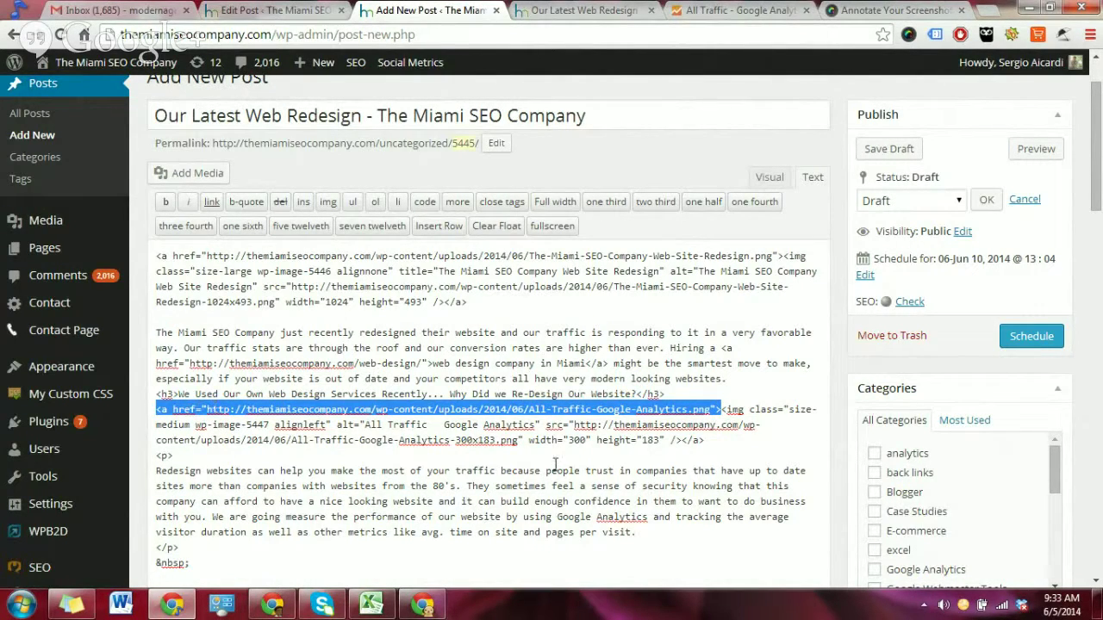
{"action": "left_click_drag", "start_coordinate": [682, 440], "coordinate": [705, 442]}
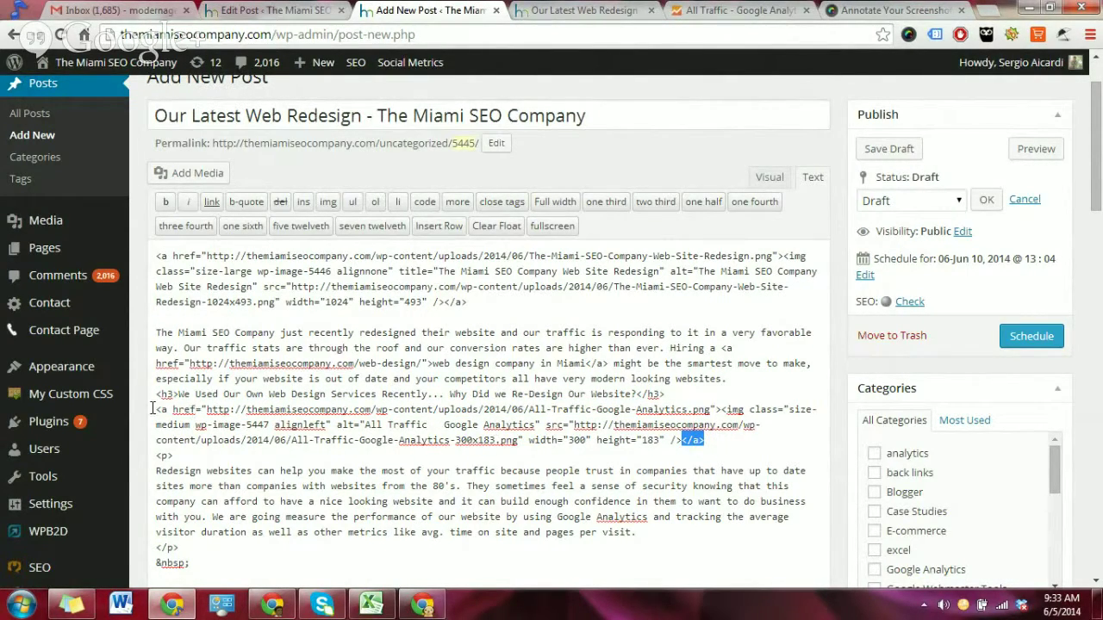
{"action": "left_click_drag", "start_coordinate": [156, 409], "coordinate": [712, 441]}
{"action": "left_click", "coordinate": [721, 446]}
{"action": "type", "text": "Website Redesign Miami Miami Web Design Web design company miami web design services miami"}
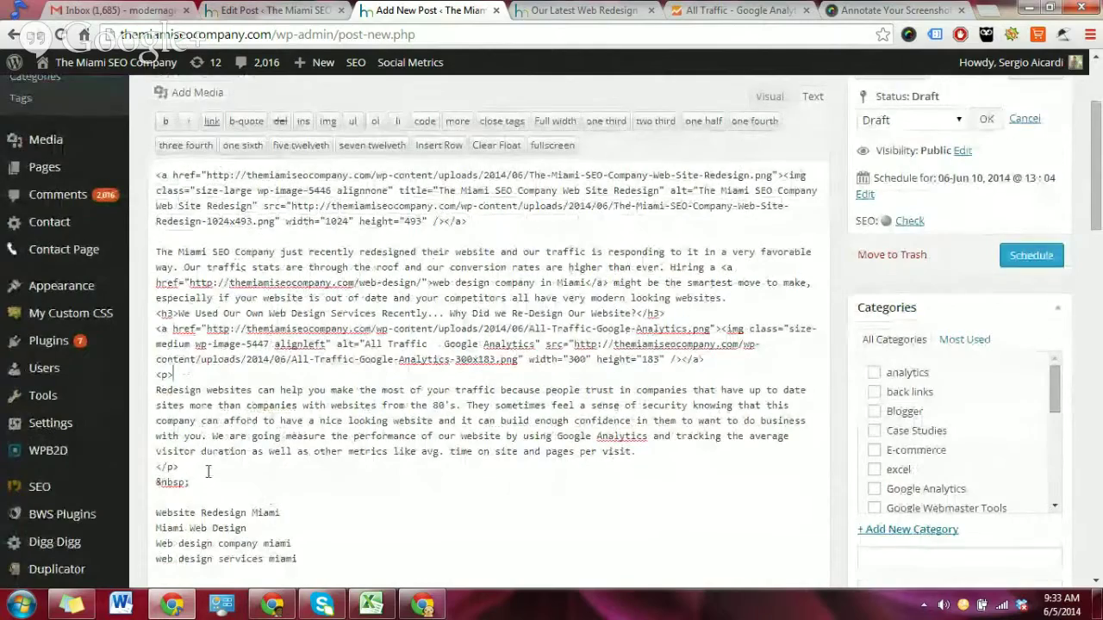
- Add an empty line between the closing </p> tag and the &nbsp; line in the post's HTML
{"action": "scroll", "coordinate": [279, 502], "scroll_direction": "down", "scroll_amount": 2}
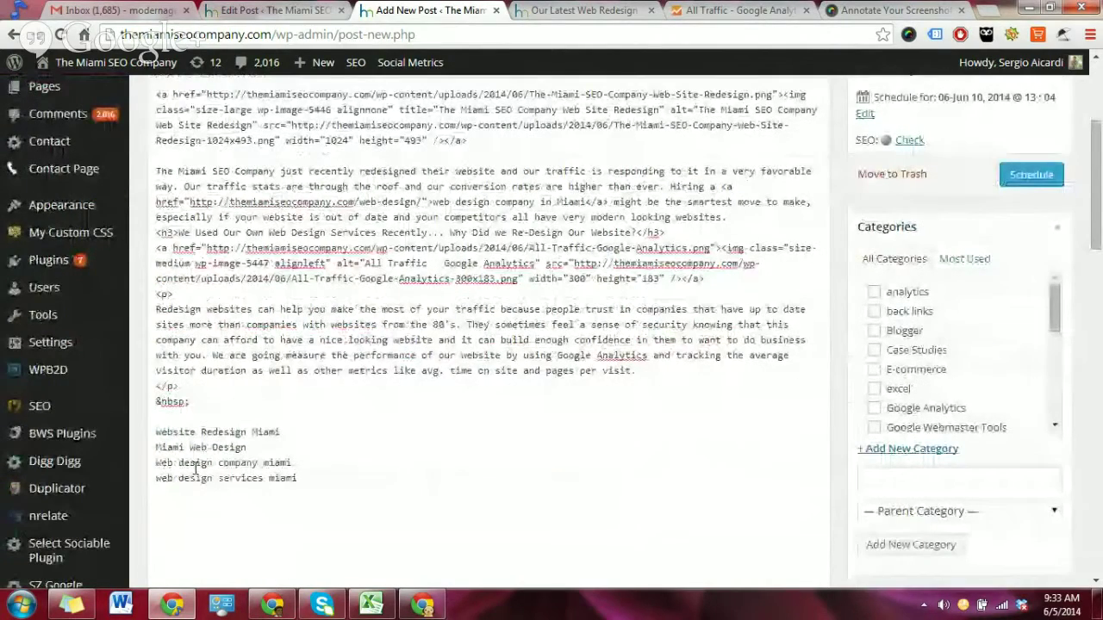
{"action": "left_click", "coordinate": [191, 387]}
{"action": "key", "text": "Return"}
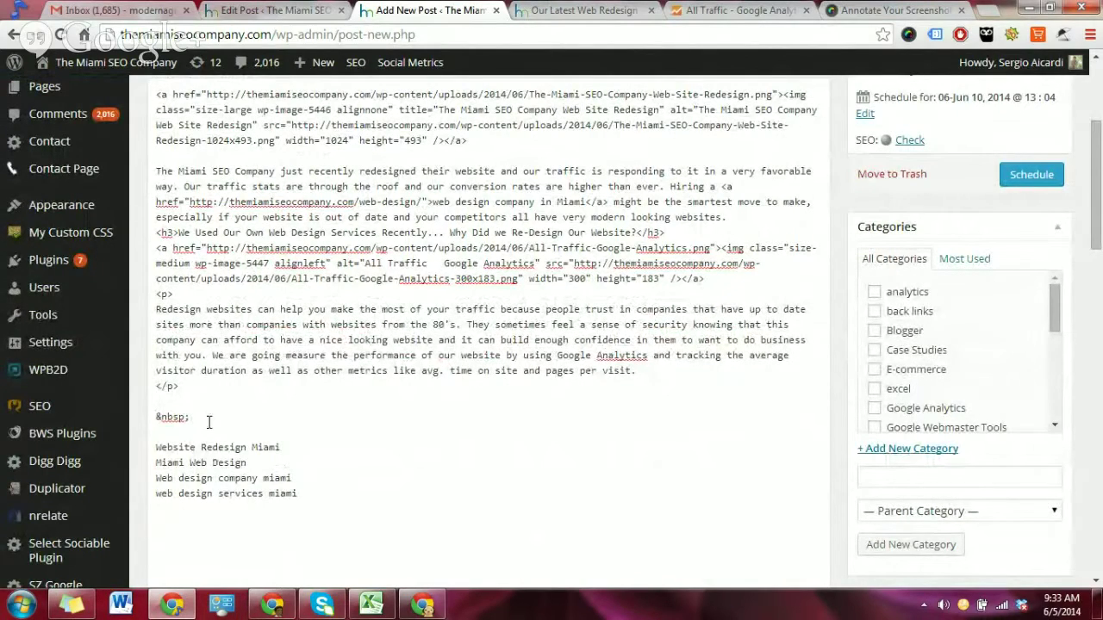
- Enter "miami, fl" as the post's geo tag region and search for it to set the map location
{"action": "scroll", "coordinate": [243, 413], "scroll_direction": "up", "scroll_amount": 2}
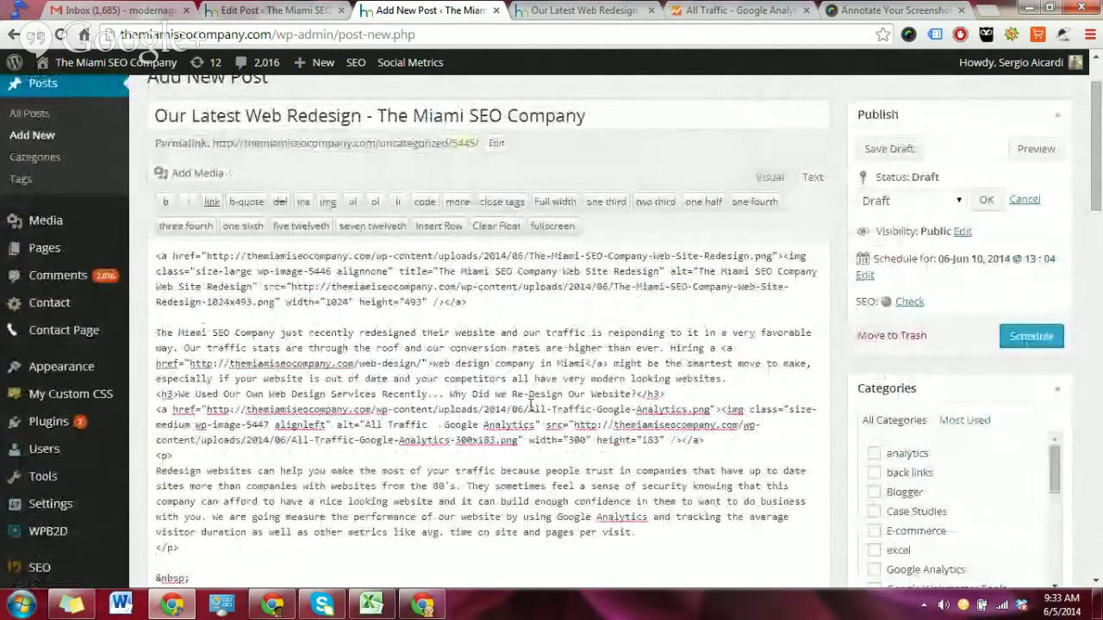
{"action": "scroll", "coordinate": [531, 404], "scroll_direction": "down", "scroll_amount": 3}
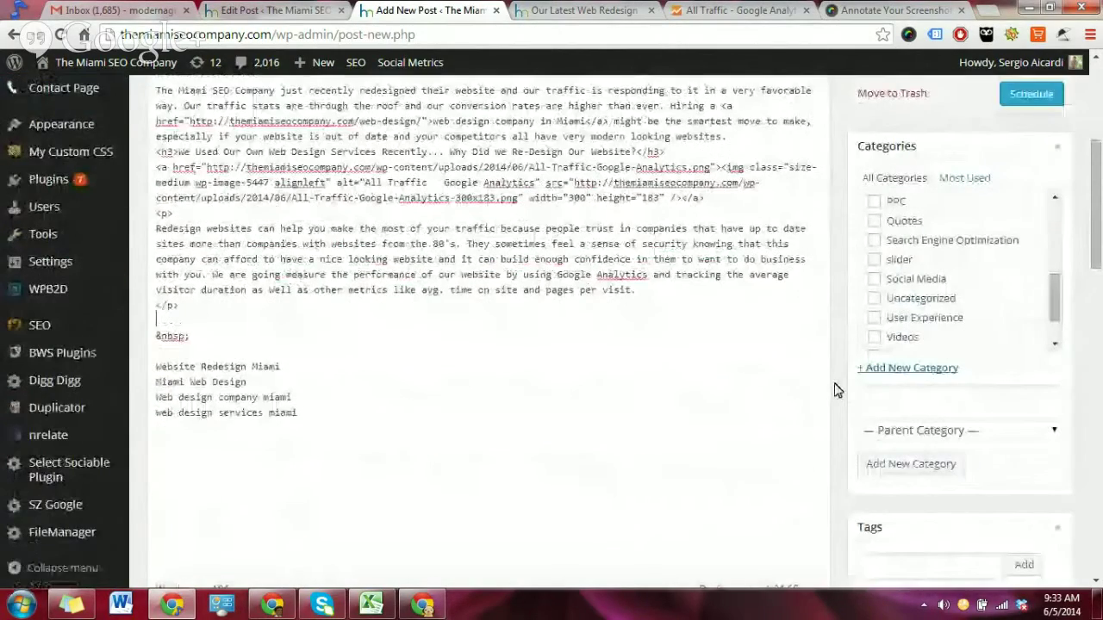
{"action": "scroll", "coordinate": [840, 388], "scroll_direction": "down", "scroll_amount": 6}
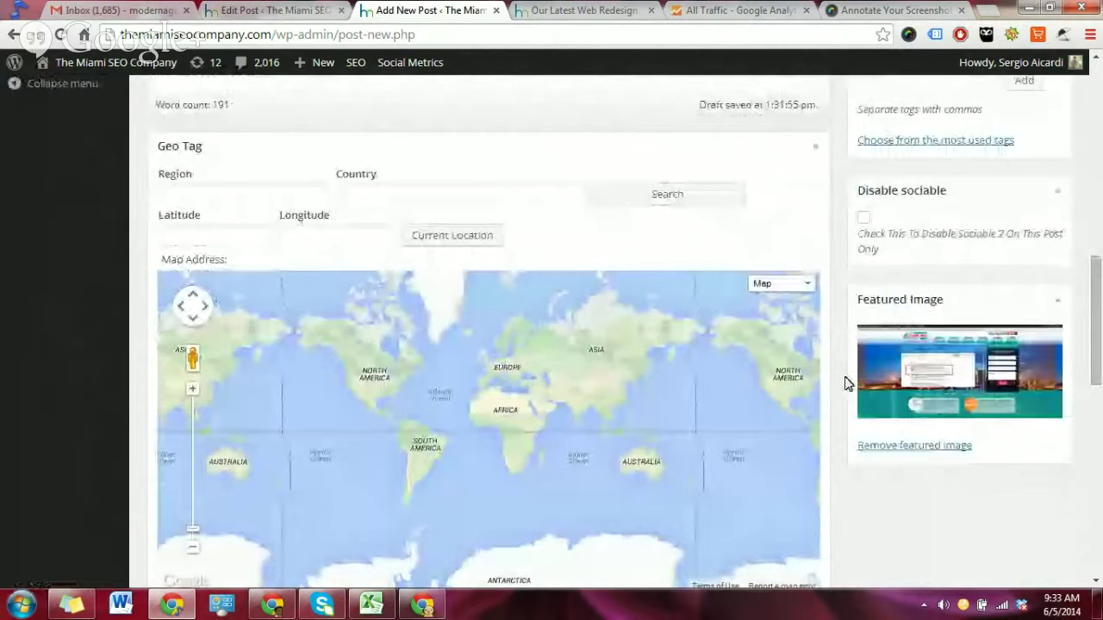
{"action": "scroll", "coordinate": [847, 384], "scroll_direction": "up", "scroll_amount": 1}
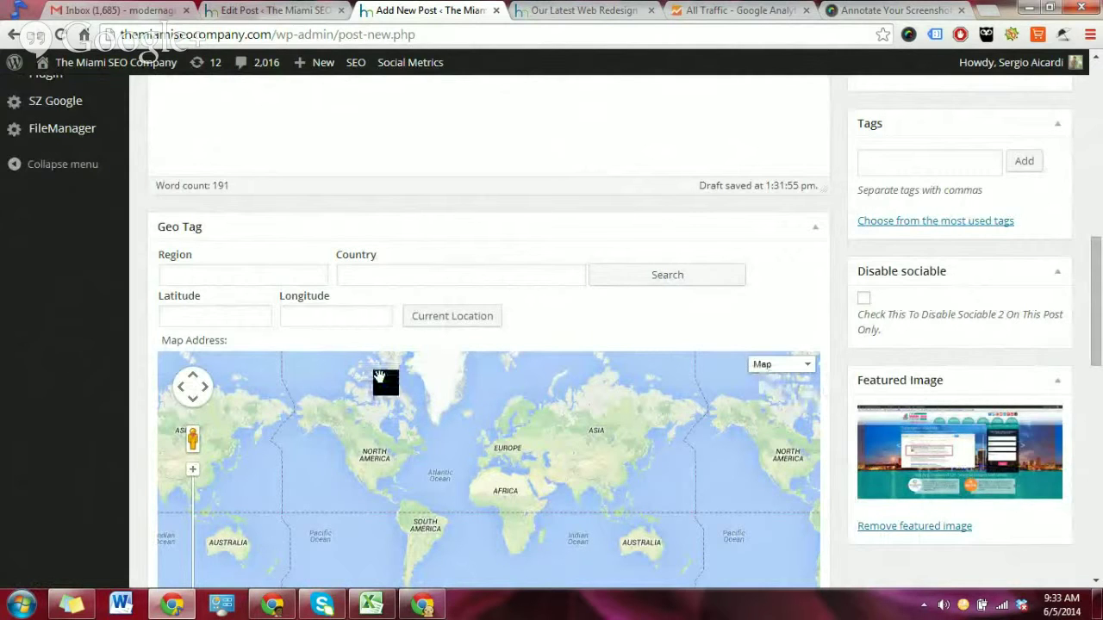
{"action": "scroll", "coordinate": [121, 449], "scroll_direction": "down", "scroll_amount": 2}
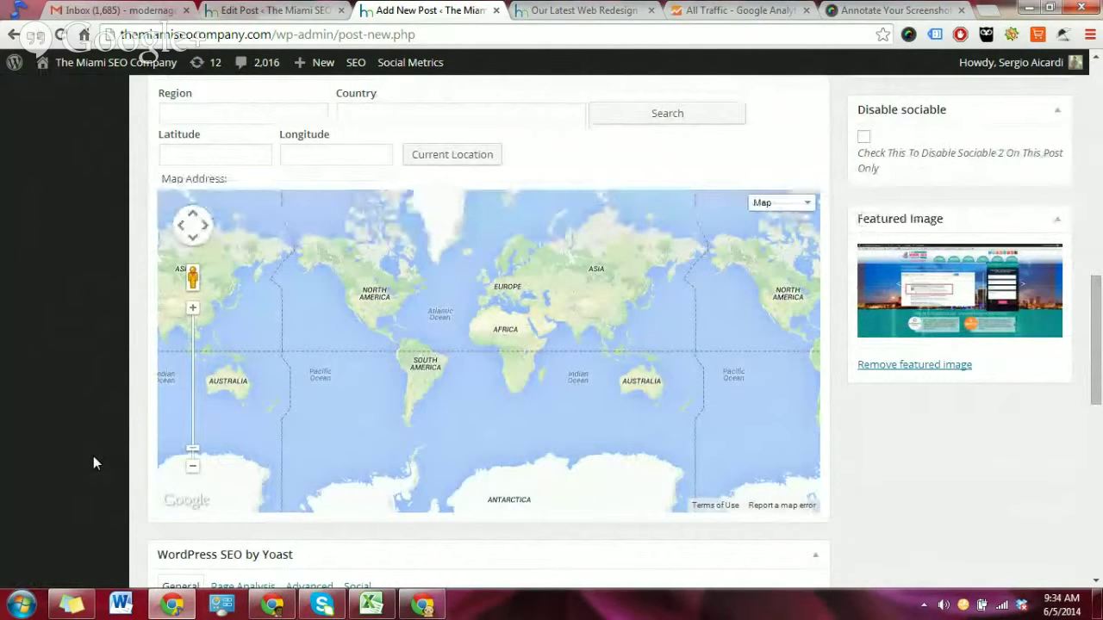
{"action": "left_click", "coordinate": [267, 109]}
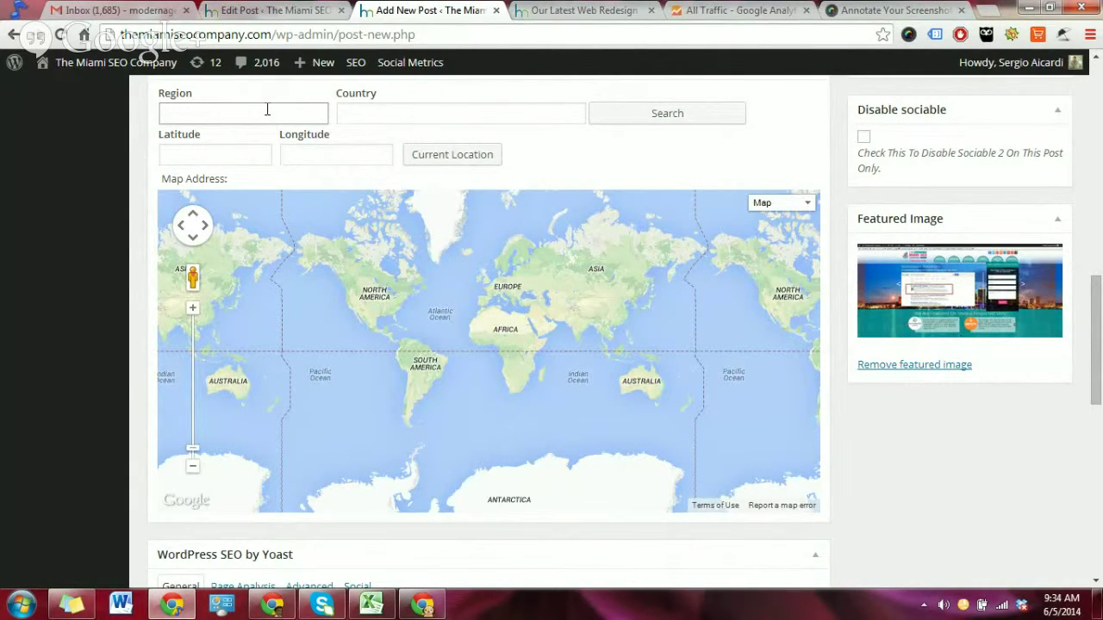
{"action": "type", "text": "miami."}
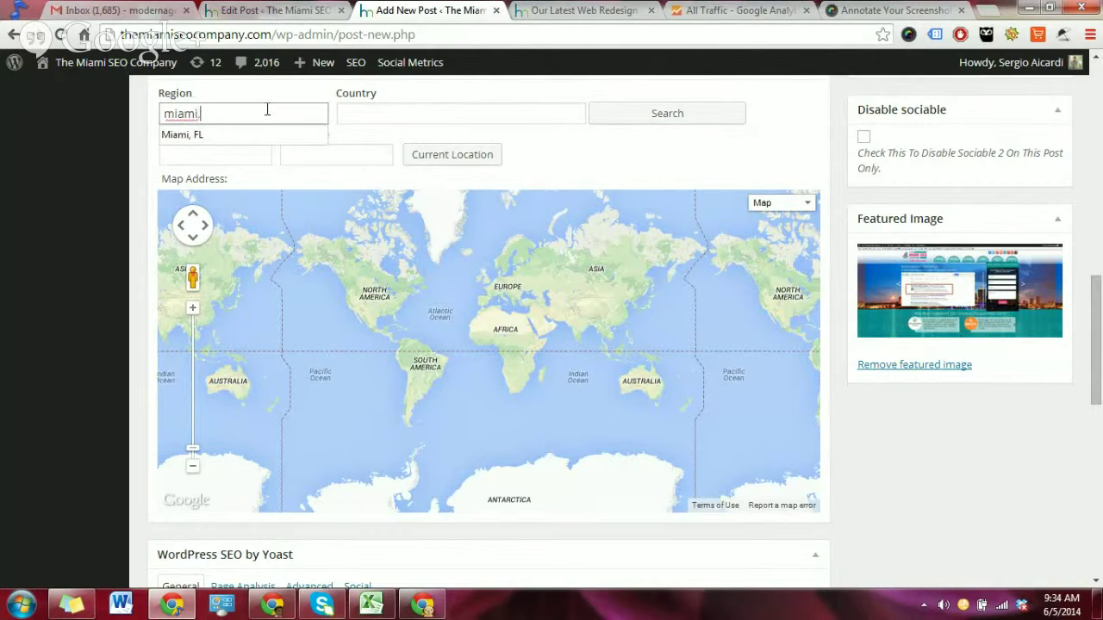
{"action": "type", "text": " fl"}
{"action": "left_click", "coordinate": [610, 122]}
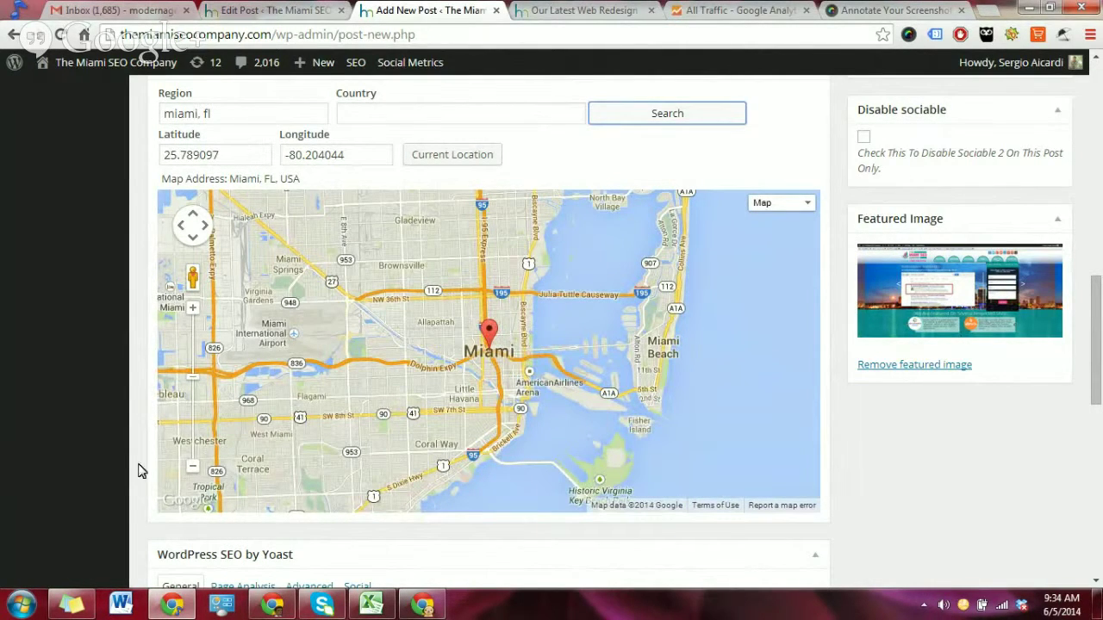
- Review the post's geo tag location and the general settings of WordPress SEO by Yoast
{"action": "scroll", "coordinate": [133, 483], "scroll_direction": "down", "scroll_amount": 4}
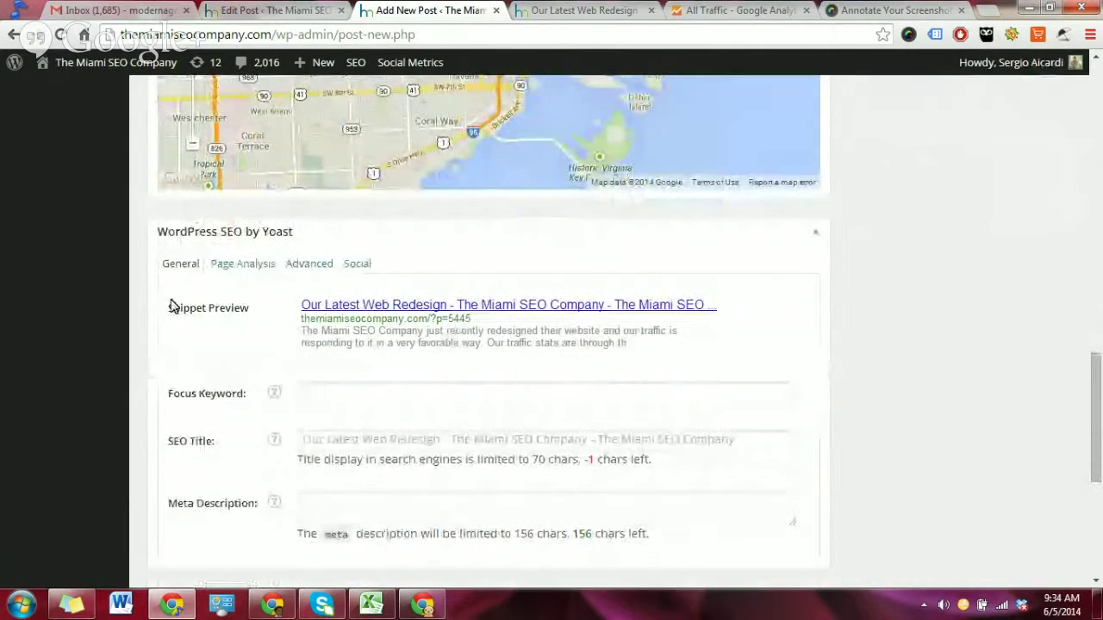
{"action": "scroll", "coordinate": [171, 307], "scroll_direction": "up", "scroll_amount": 4}
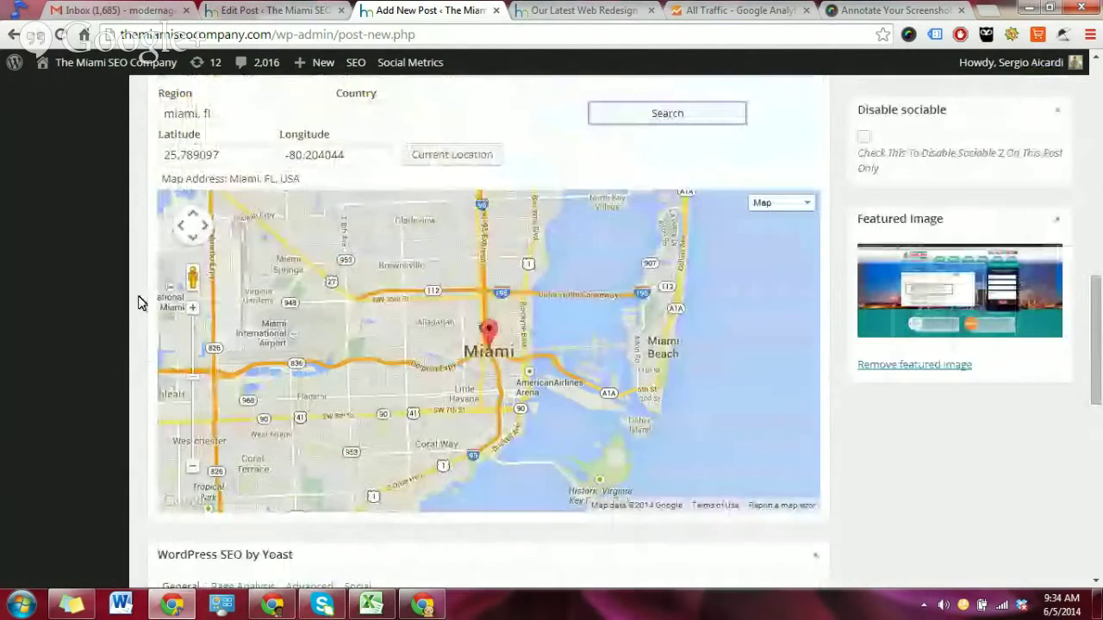
{"action": "scroll", "coordinate": [153, 153], "scroll_direction": "up", "scroll_amount": 1}
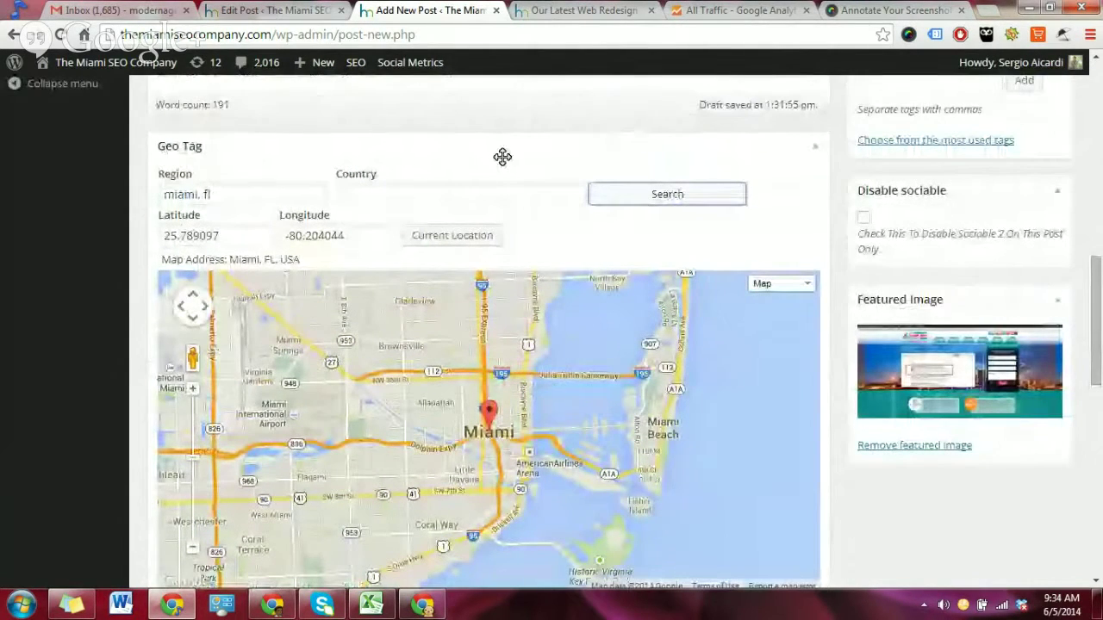
{"action": "scroll", "coordinate": [123, 316], "scroll_direction": "down", "scroll_amount": 4}
{"action": "scroll", "coordinate": [122, 316], "scroll_direction": "down", "scroll_amount": 1}
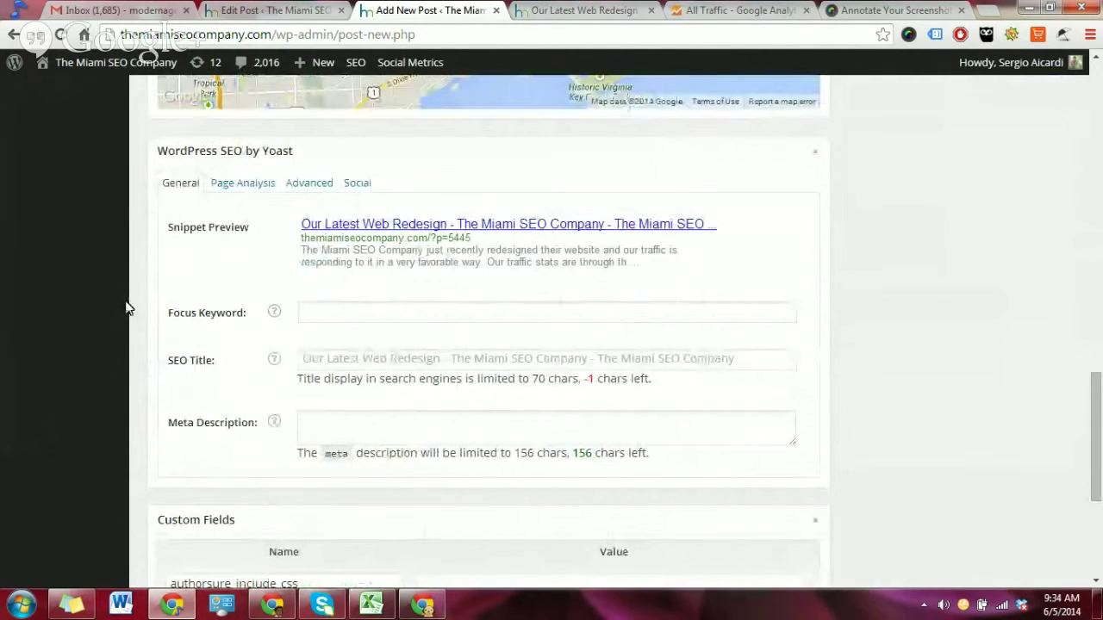
- Open the list of all posts, leaving the remarketing post without saving, and review the posts' SEO scores and focus keywords
{"action": "scroll", "coordinate": [128, 307], "scroll_direction": "down", "scroll_amount": 1}
{"action": "scroll", "coordinate": [128, 308], "scroll_direction": "up", "scroll_amount": 1}
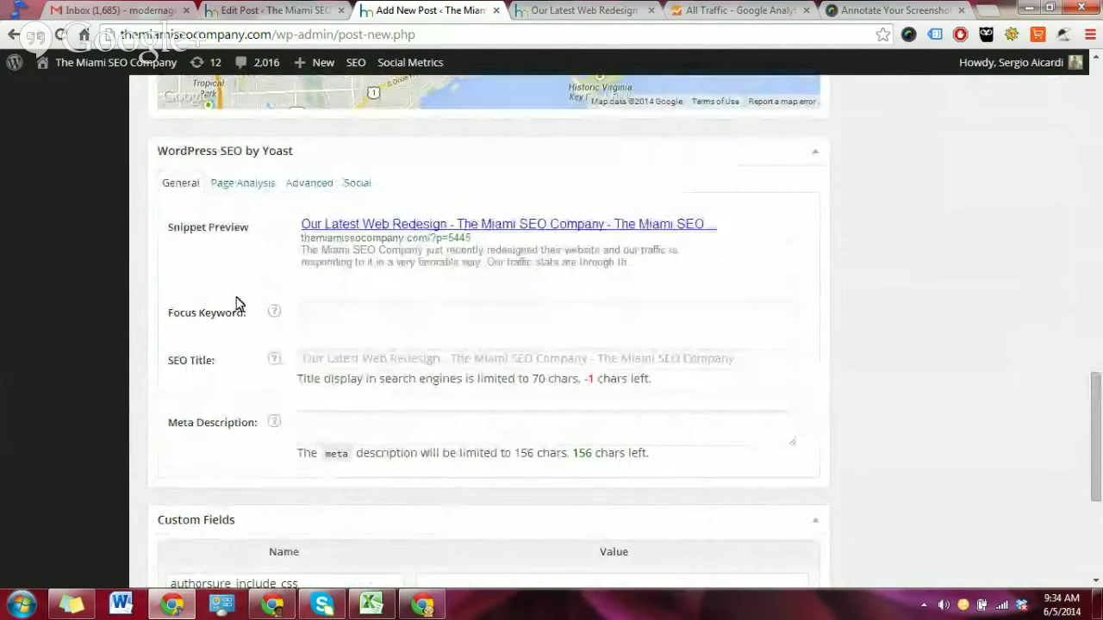
{"action": "left_click", "coordinate": [273, 8]}
{"action": "left_click", "coordinate": [26, 196]}
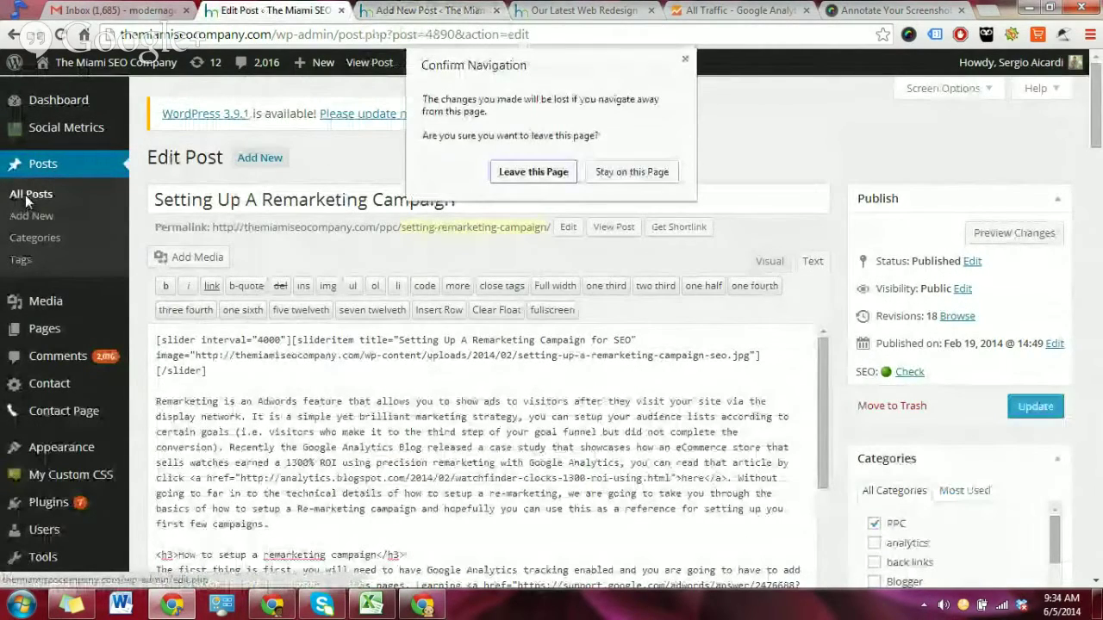
{"action": "left_click", "coordinate": [532, 172]}
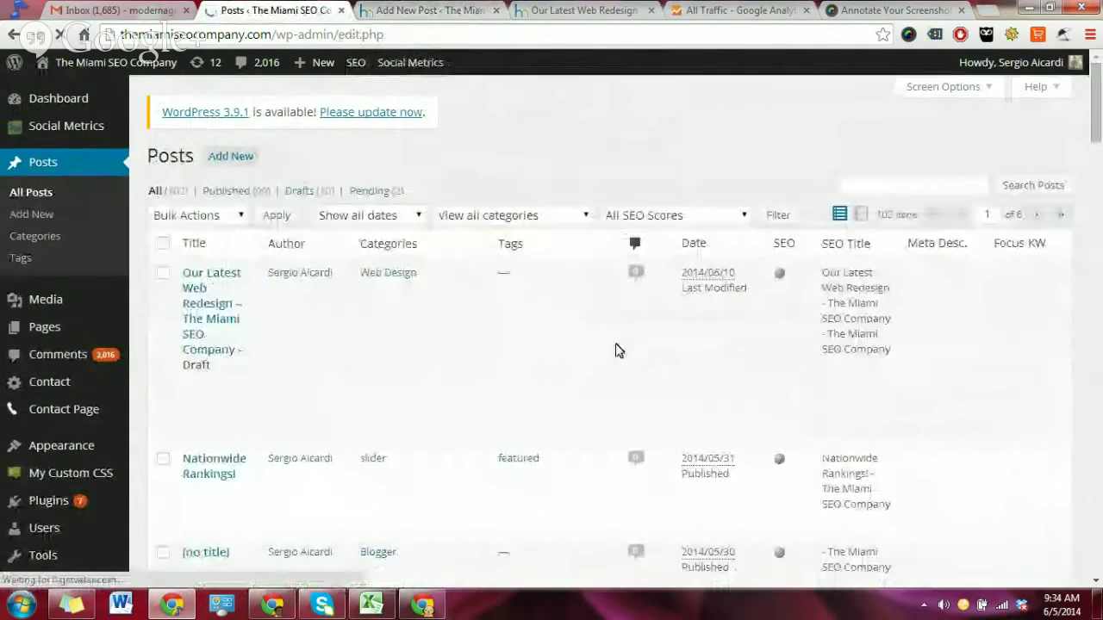
{"action": "scroll", "coordinate": [777, 461], "scroll_direction": "down", "scroll_amount": 4}
{"action": "scroll", "coordinate": [778, 473], "scroll_direction": "down", "scroll_amount": 20}
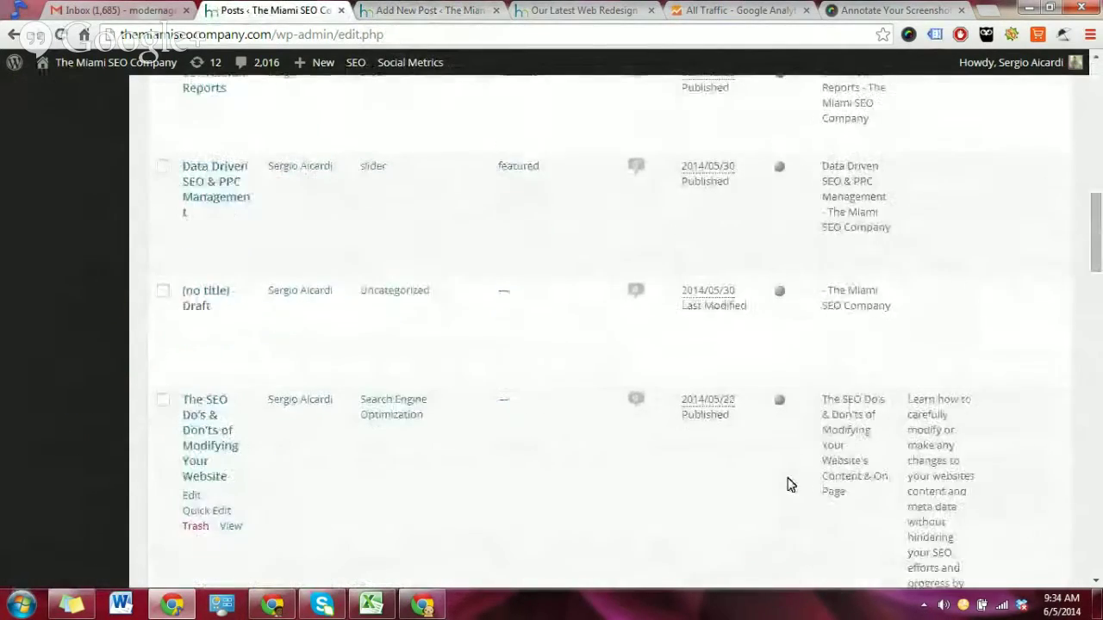
{"action": "scroll", "coordinate": [787, 485], "scroll_direction": "down", "scroll_amount": 6}
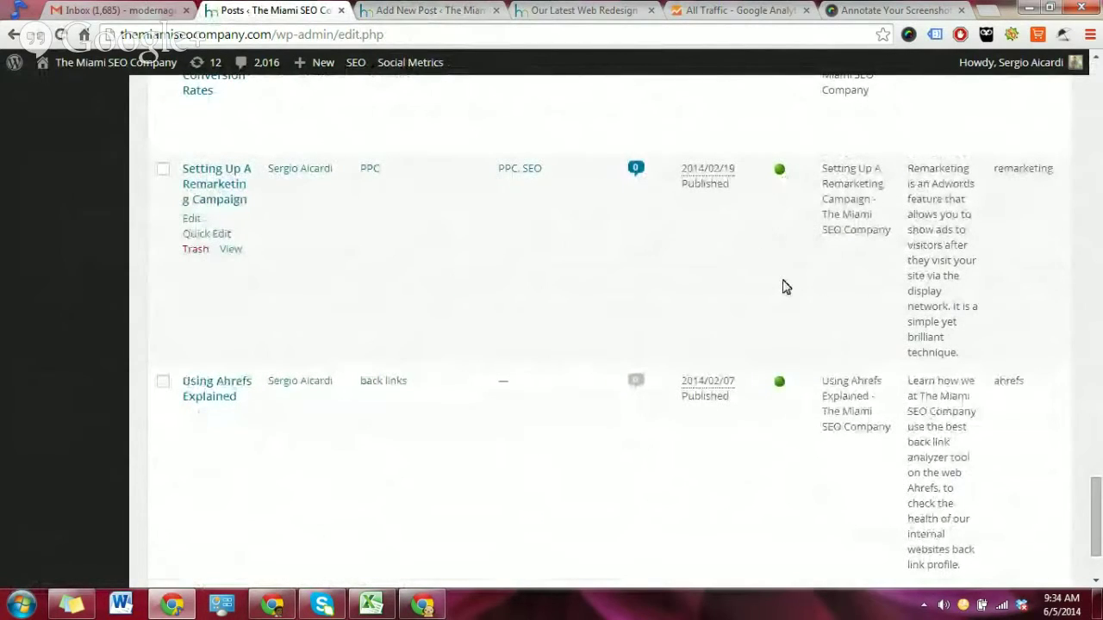
- Return to the new post and examine the "Miami Web Design" phrase in the keyword list below its content
{"action": "left_click", "coordinate": [577, 9]}
{"action": "left_click", "coordinate": [382, 9]}
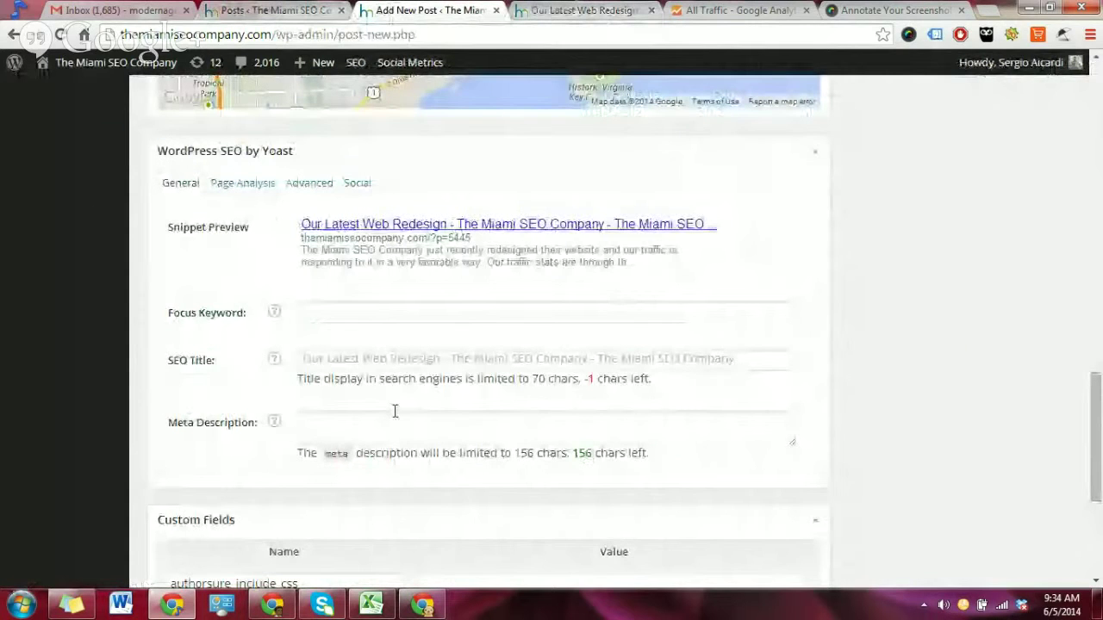
{"action": "left_click", "coordinate": [349, 313]}
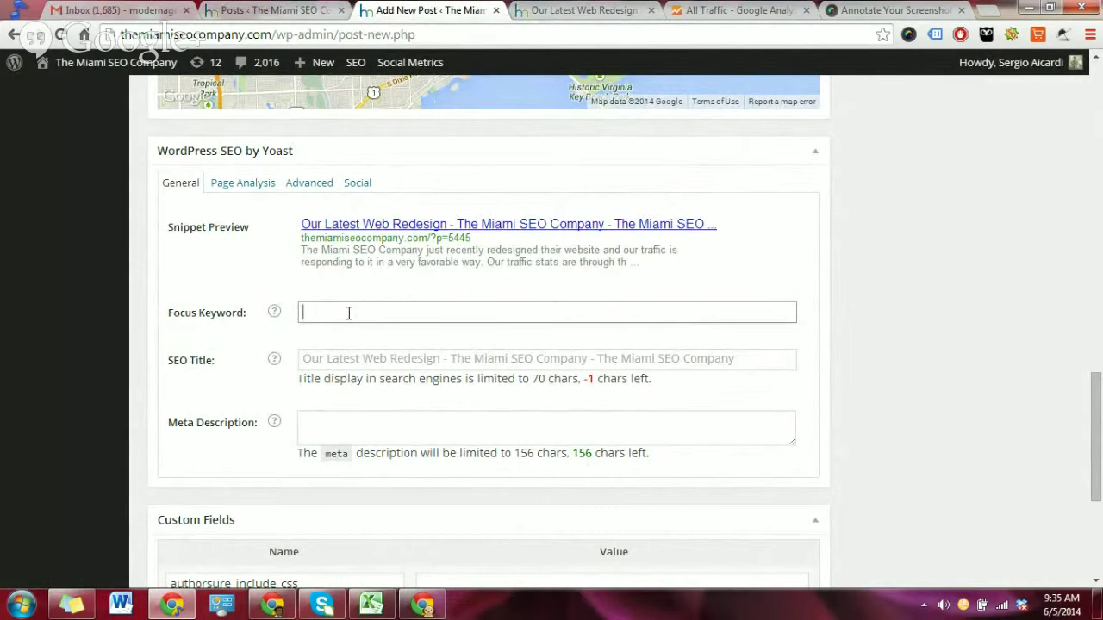
{"action": "scroll", "coordinate": [94, 385], "scroll_direction": "up", "scroll_amount": 5}
{"action": "scroll", "coordinate": [97, 385], "scroll_direction": "up", "scroll_amount": 3}
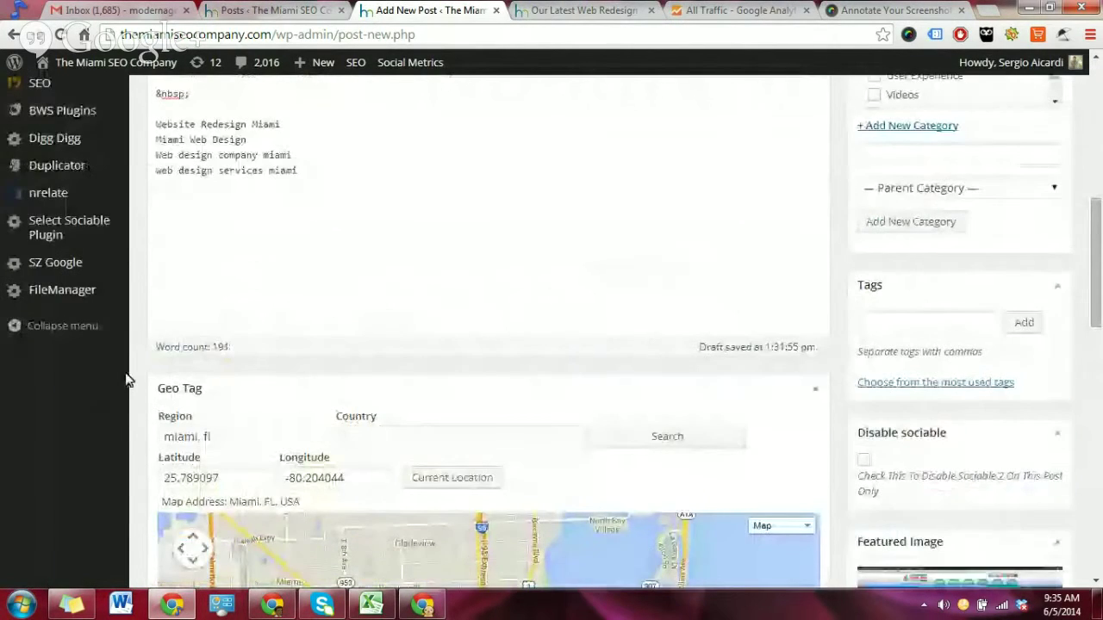
{"action": "left_click_drag", "start_coordinate": [246, 220], "coordinate": [155, 220]}
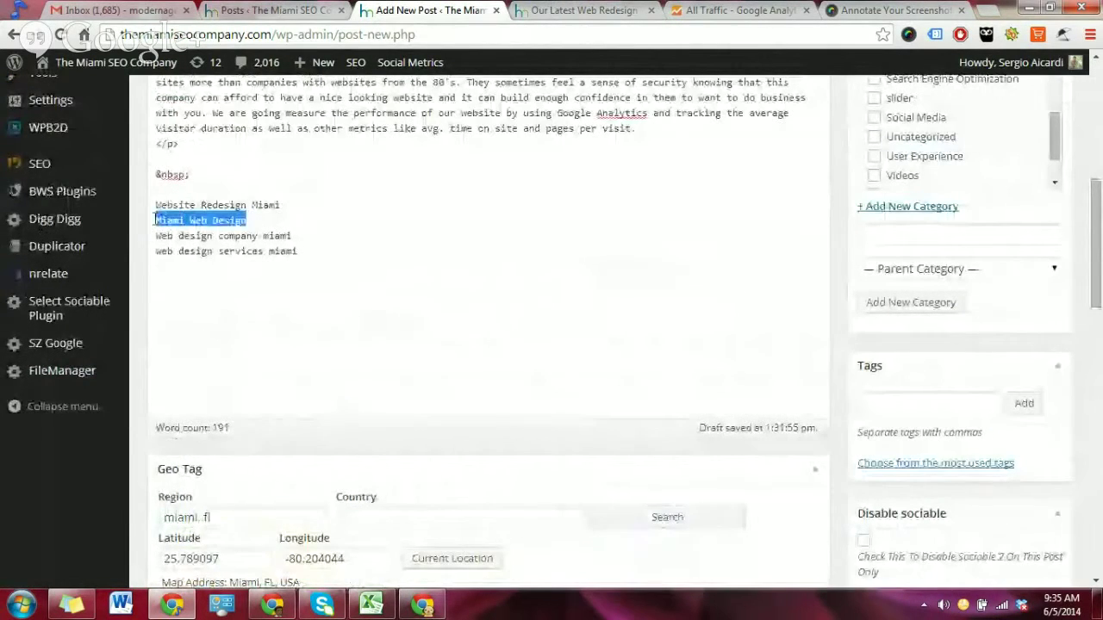
{"action": "left_click", "coordinate": [258, 218]}
{"action": "left_click_drag", "start_coordinate": [254, 220], "coordinate": [148, 219]}
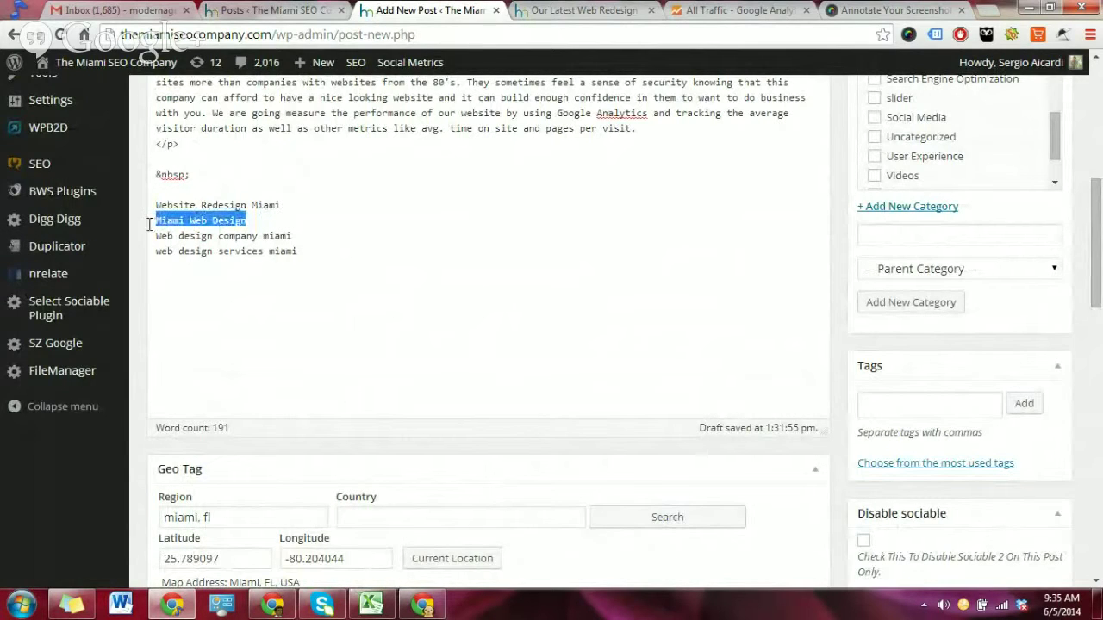
{"action": "scroll", "coordinate": [128, 381], "scroll_direction": "down", "scroll_amount": 3}
{"action": "scroll", "coordinate": [128, 381], "scroll_direction": "up", "scroll_amount": 3}
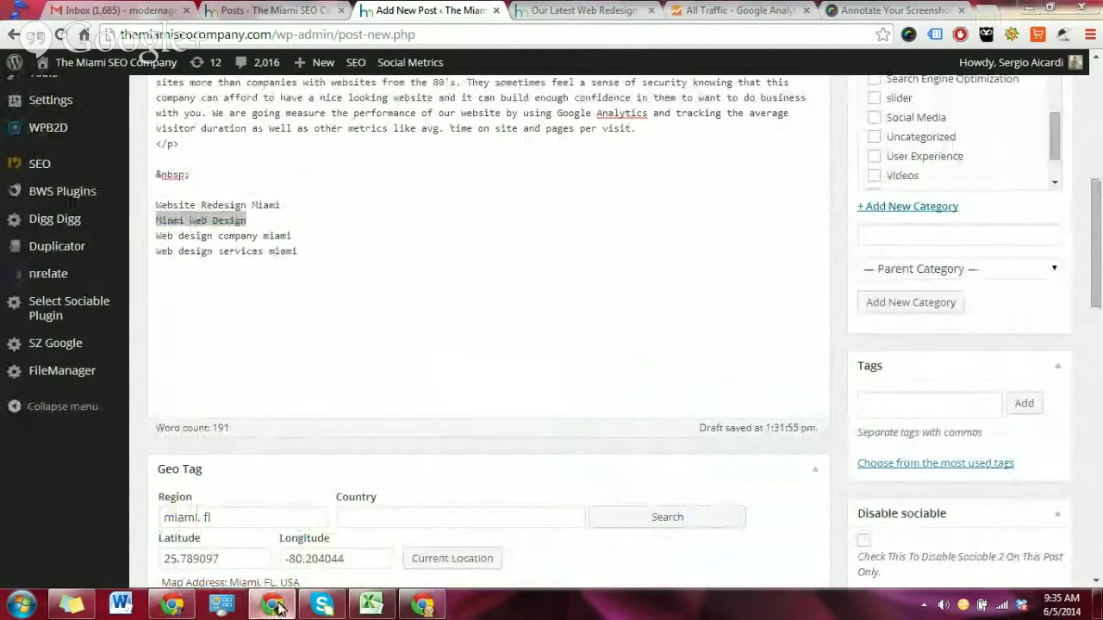
- Check the post's empty focus keyword field, then switch to the Writeboard page with the wristband keyword lists
{"action": "mouse_move", "coordinate": [277, 607]}
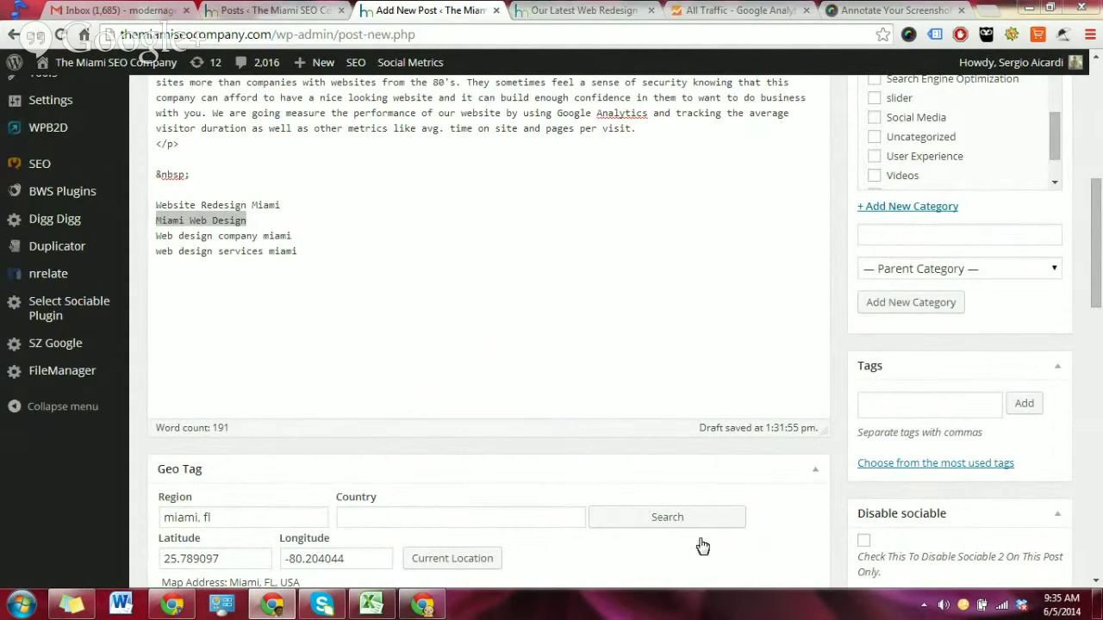
{"action": "scroll", "coordinate": [118, 481], "scroll_direction": "down", "scroll_amount": 5}
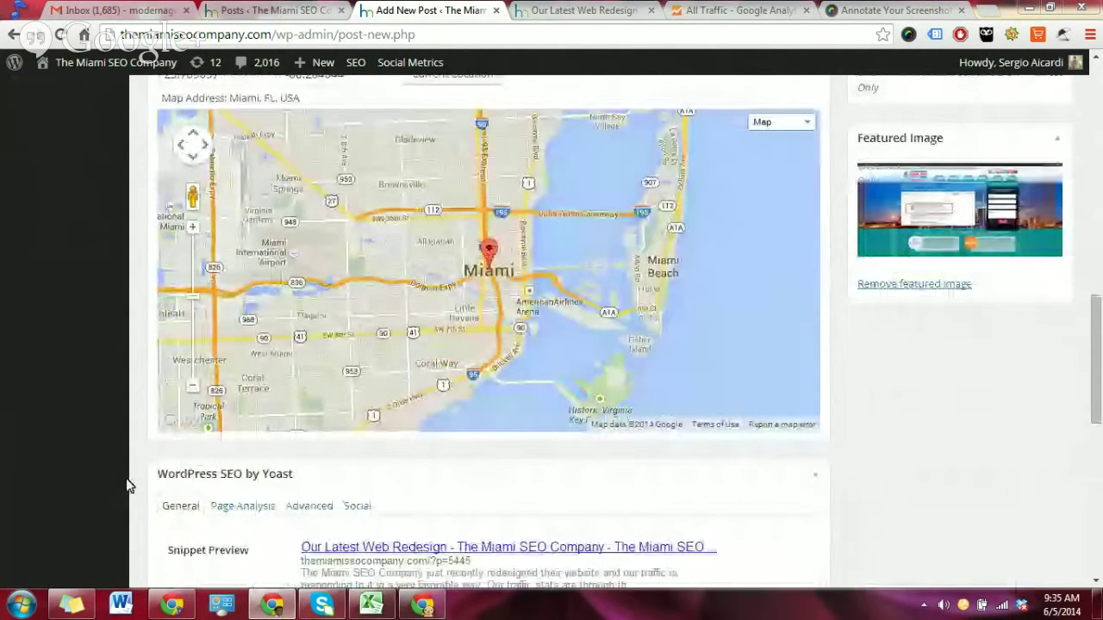
{"action": "scroll", "coordinate": [127, 485], "scroll_direction": "down", "scroll_amount": 4}
{"action": "left_click", "coordinate": [332, 312]}
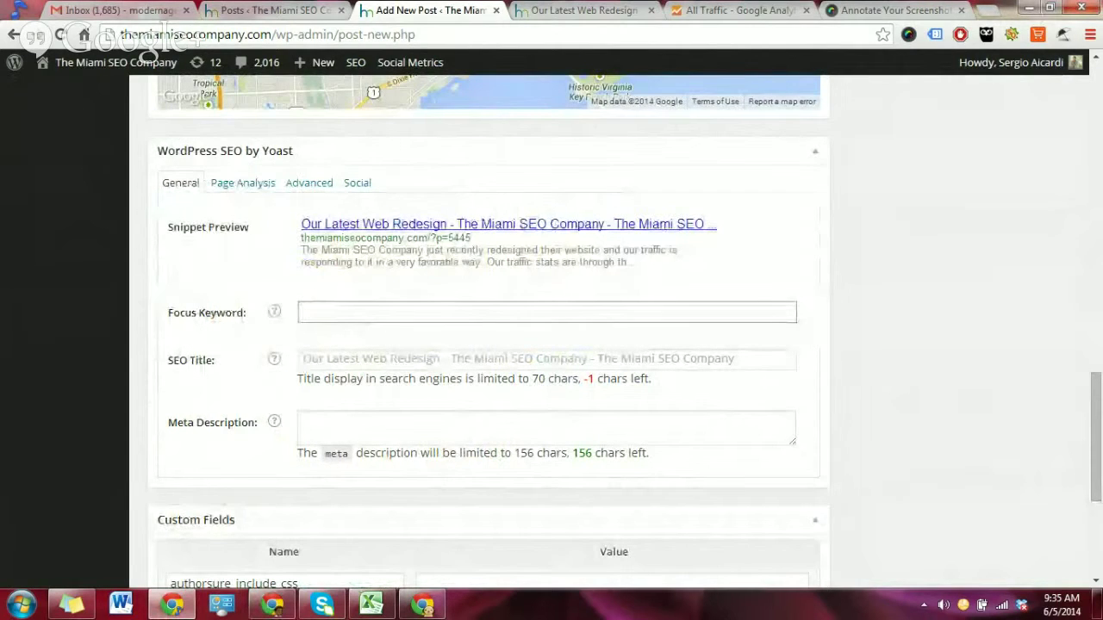
{"action": "key", "text": "alt+Tab"}
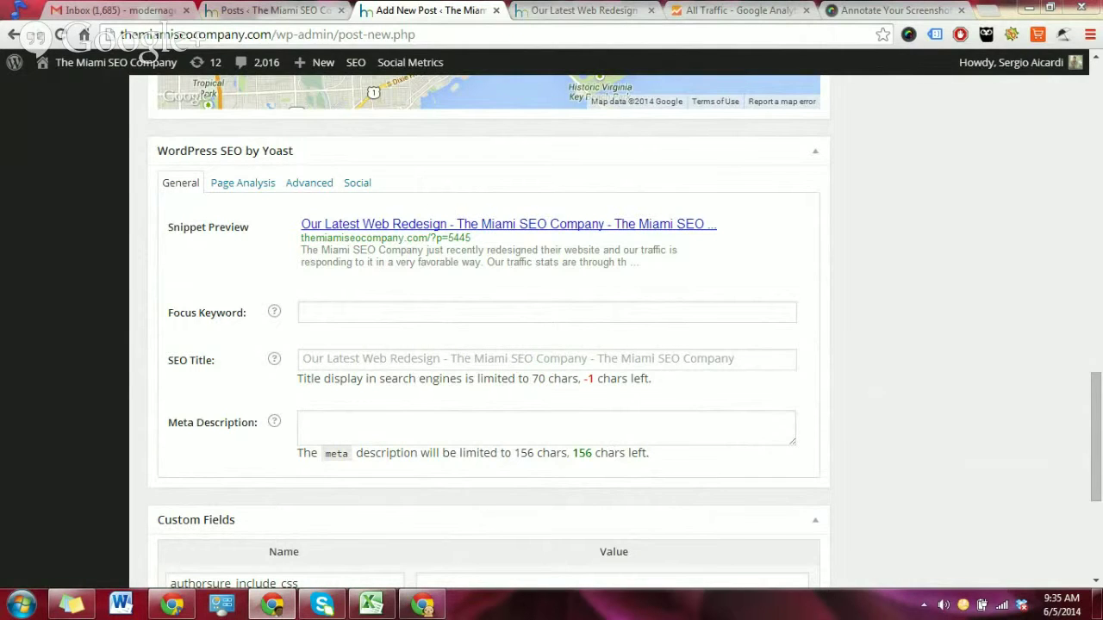
{"action": "left_click_drag", "start_coordinate": [1102, 86], "coordinate": [771, 2]}
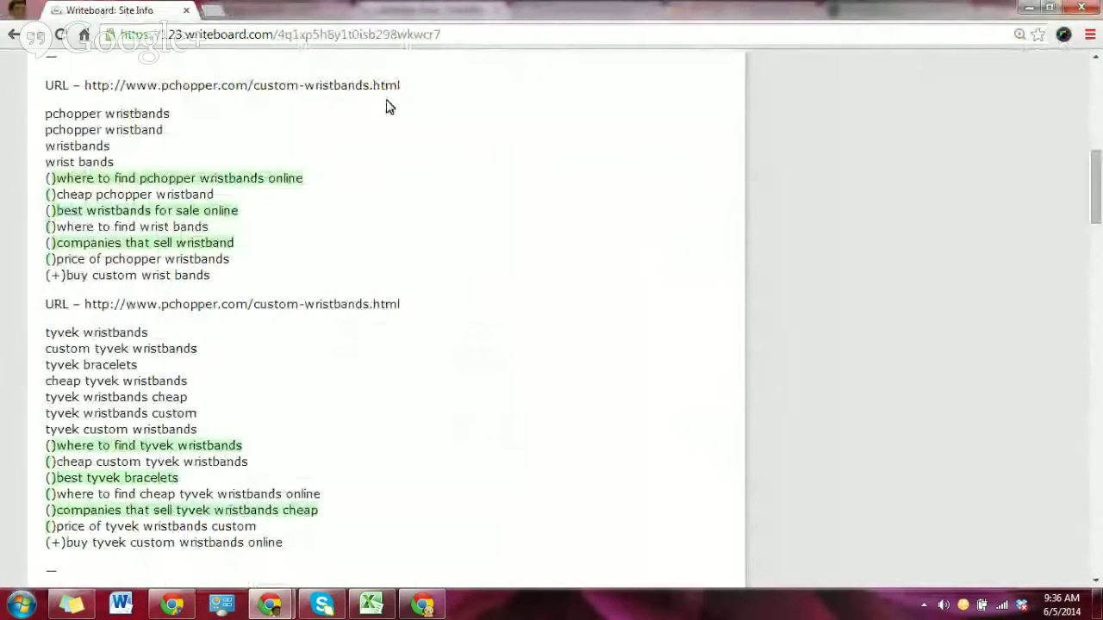
- Examine the first custom-wristbands URL and its pchopper wristband keywords and long-tail phrases in the Writeboard document
{"action": "left_click_drag", "start_coordinate": [401, 87], "coordinate": [43, 83]}
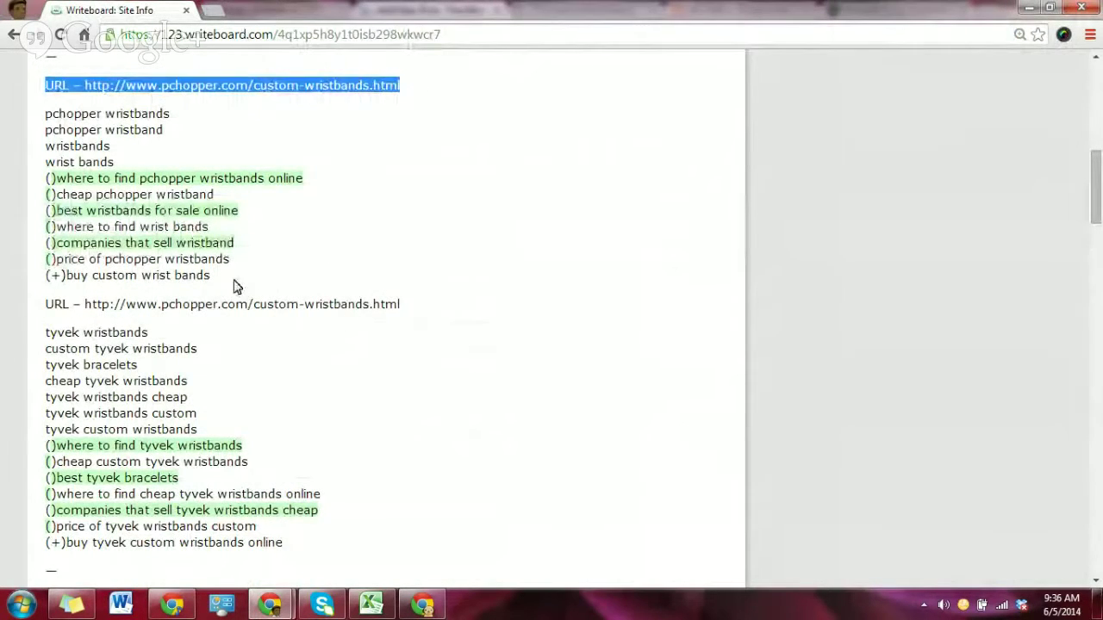
{"action": "mouse_move", "coordinate": [234, 284]}
{"action": "left_mouse_down"}
{"action": "mouse_move", "coordinate": [53, 243]}
{"action": "mouse_move", "coordinate": [50, 211]}
{"action": "mouse_move", "coordinate": [229, 258]}
{"action": "mouse_move", "coordinate": [236, 284]}
{"action": "left_mouse_up"}
{"action": "left_click_drag", "start_coordinate": [43, 111], "coordinate": [190, 115]}
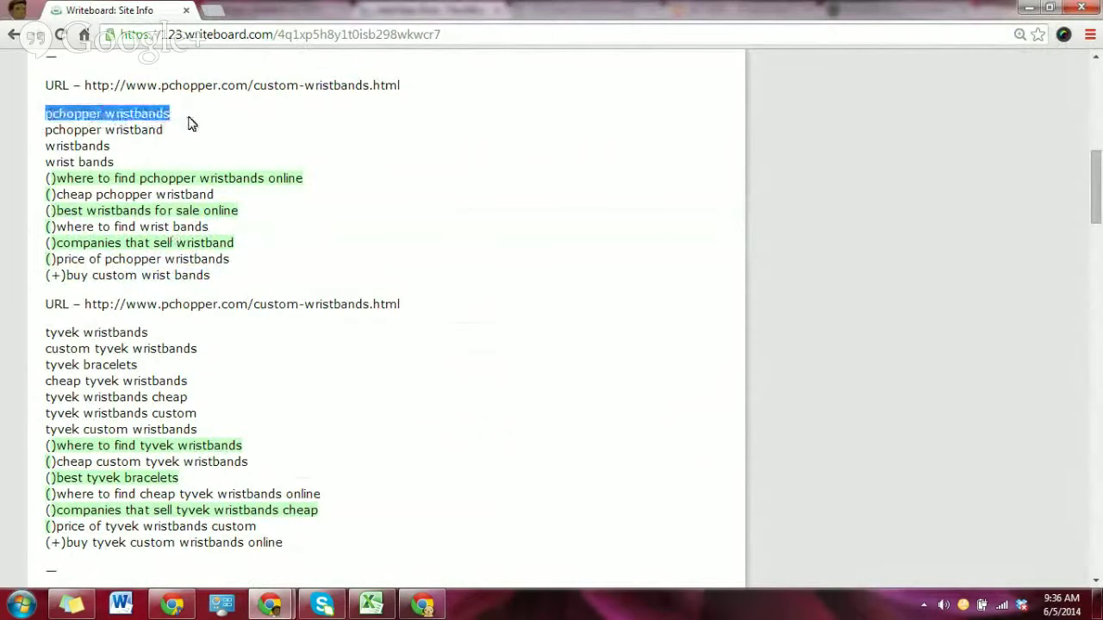
{"action": "left_click_drag", "start_coordinate": [45, 131], "coordinate": [184, 135]}
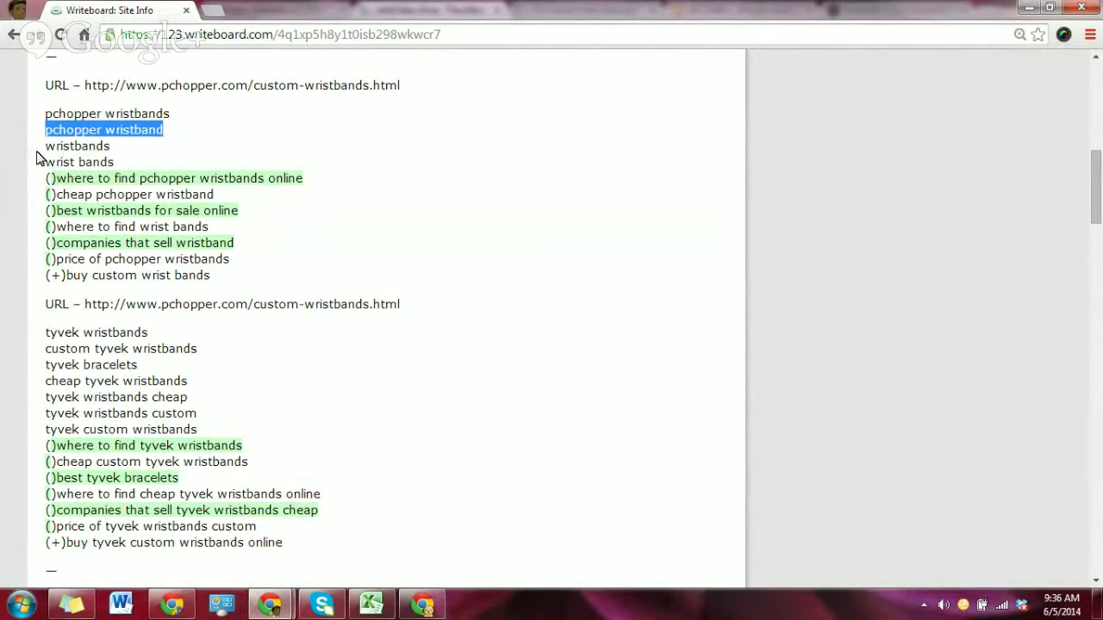
{"action": "left_click", "coordinate": [42, 148]}
{"action": "left_click_drag", "start_coordinate": [42, 151], "coordinate": [112, 164]}
{"action": "left_click", "coordinate": [113, 153]}
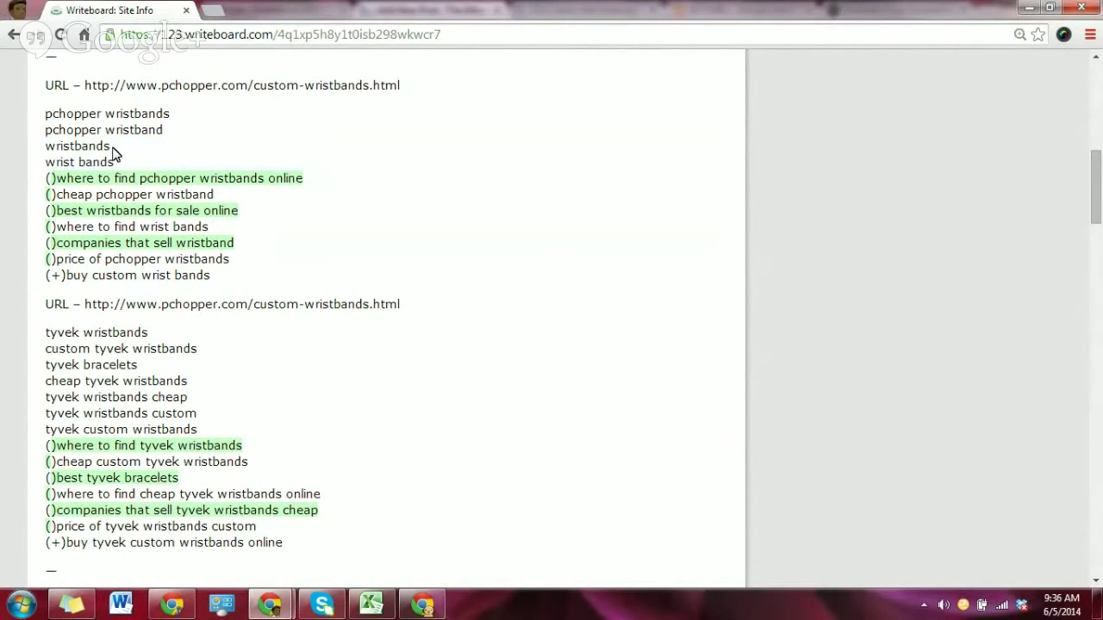
{"action": "left_click_drag", "start_coordinate": [46, 173], "coordinate": [347, 180]}
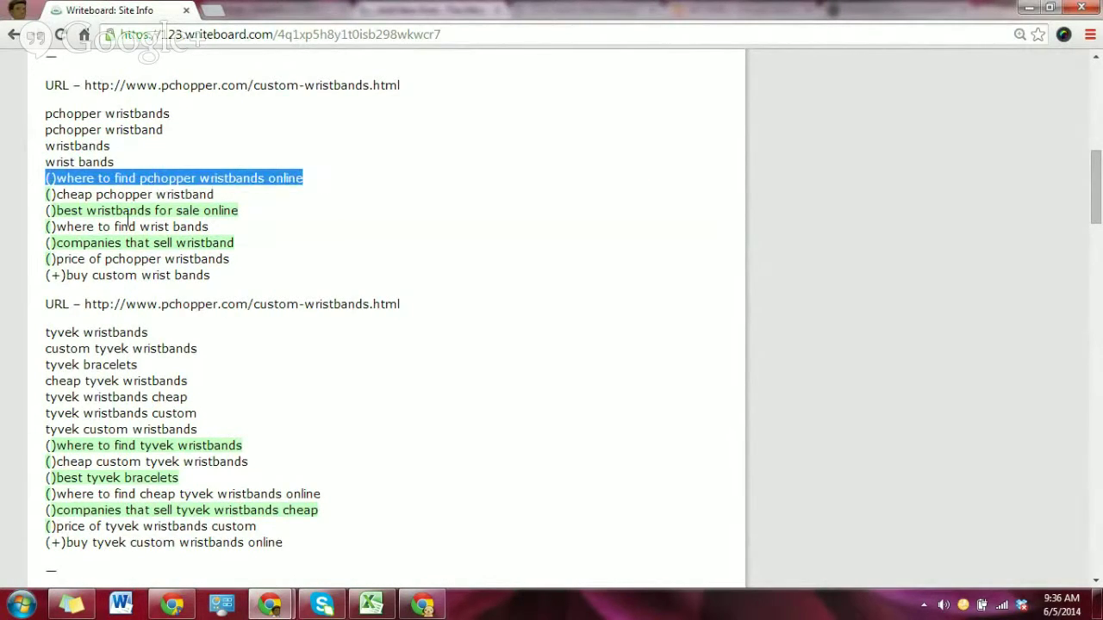
{"action": "left_click_drag", "start_coordinate": [53, 195], "coordinate": [266, 192]}
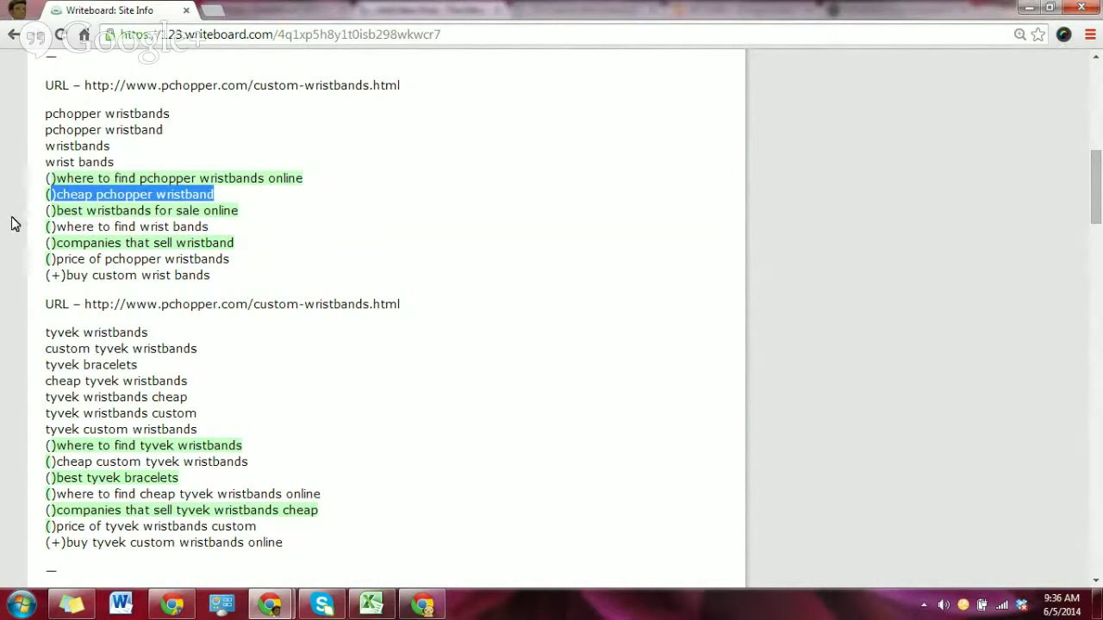
{"action": "left_click_drag", "start_coordinate": [57, 210], "coordinate": [272, 218]}
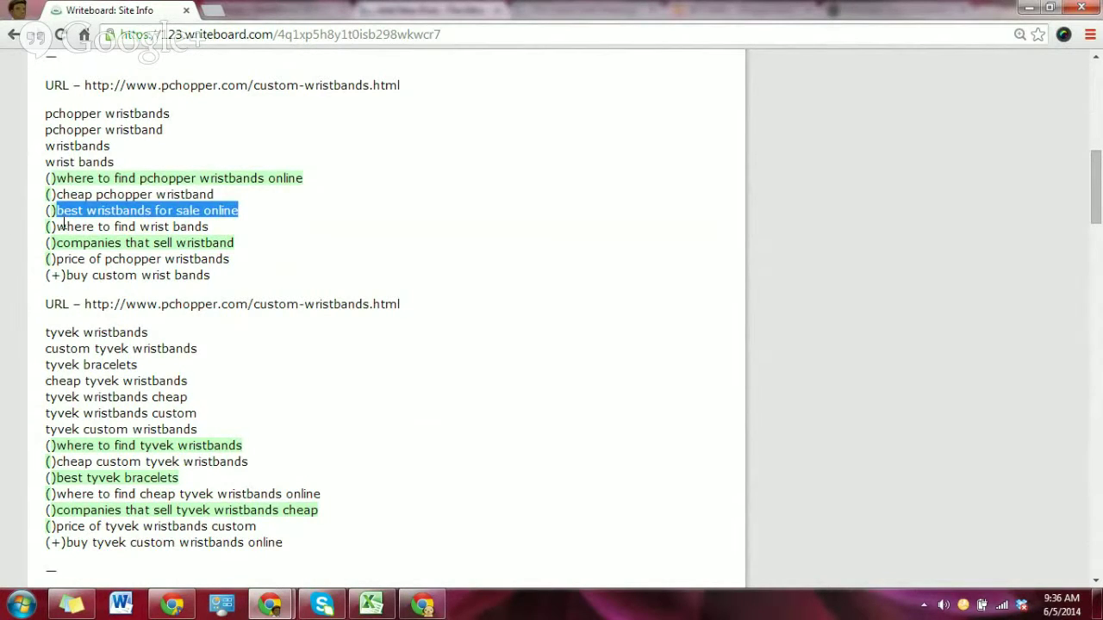
{"action": "mouse_move", "coordinate": [54, 226]}
{"action": "left_mouse_down"}
{"action": "mouse_move", "coordinate": [246, 234]}
{"action": "mouse_move", "coordinate": [121, 242]}
{"action": "mouse_move", "coordinate": [49, 231]}
{"action": "left_mouse_up"}
{"action": "left_click_drag", "start_coordinate": [46, 114], "coordinate": [177, 120]}
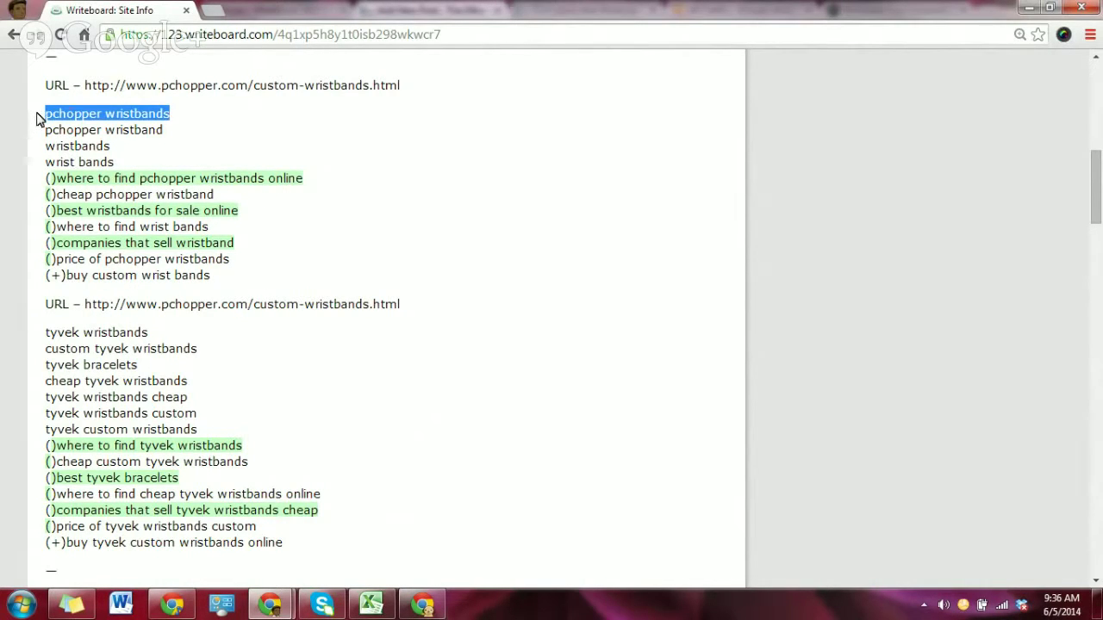
{"action": "left_click", "coordinate": [73, 112]}
- Examine the tyvek and vinyl wristband keyword groups in the Writeboard document
{"action": "left_click_drag", "start_coordinate": [44, 336], "coordinate": [170, 331]}
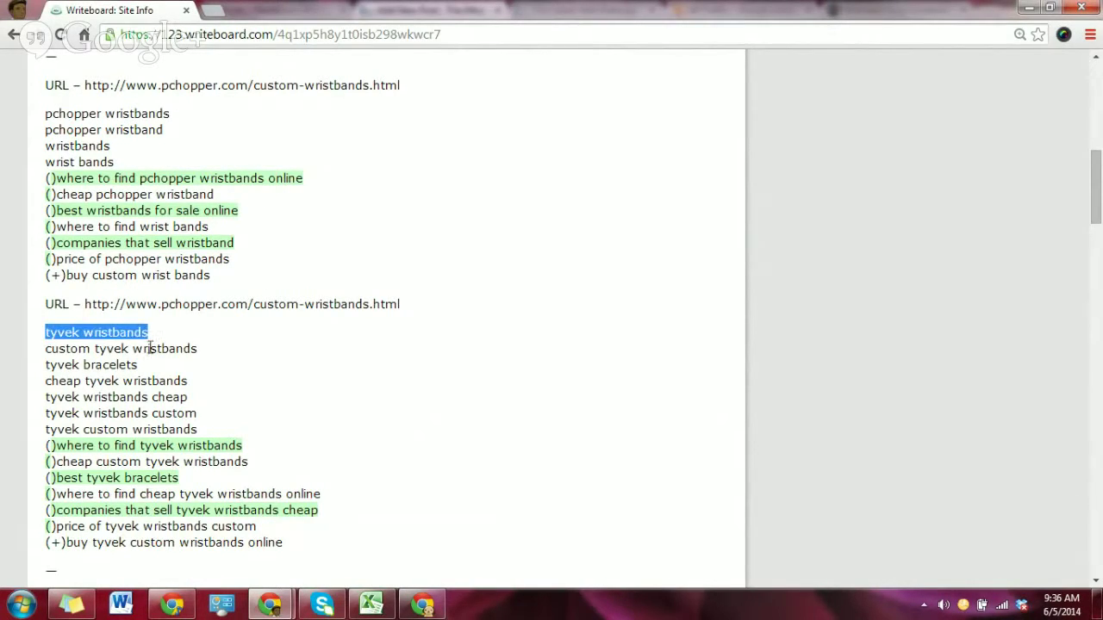
{"action": "scroll", "coordinate": [149, 347], "scroll_direction": "down", "scroll_amount": 2}
{"action": "left_click_drag", "start_coordinate": [44, 466], "coordinate": [109, 459]}
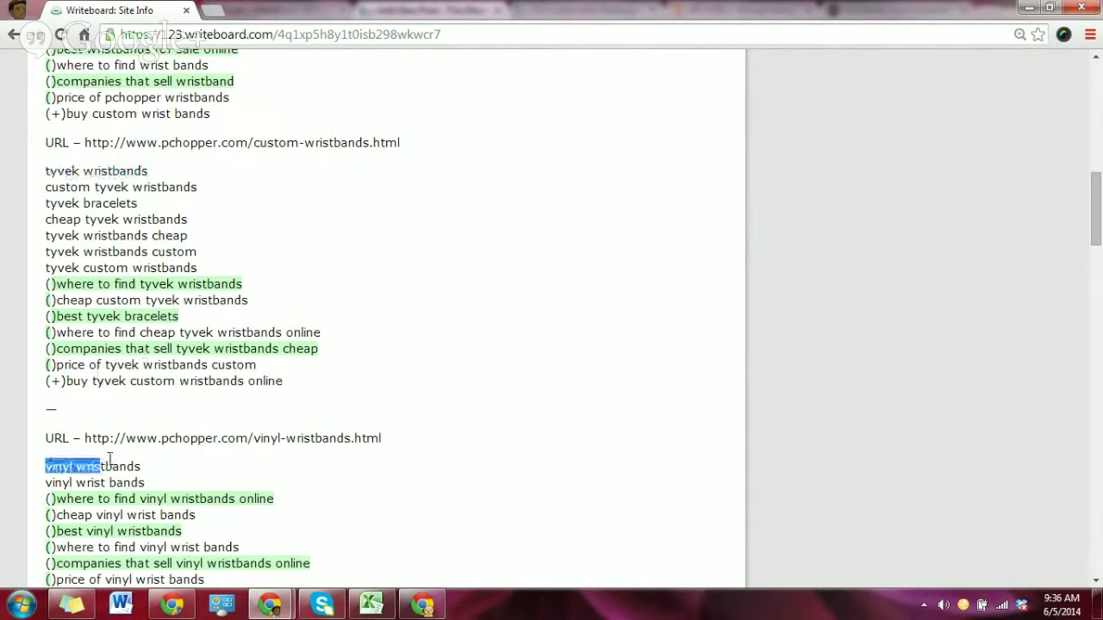
{"action": "left_click_drag", "start_coordinate": [45, 482], "coordinate": [144, 483]}
{"action": "scroll", "coordinate": [146, 487], "scroll_direction": "down", "scroll_amount": 2}
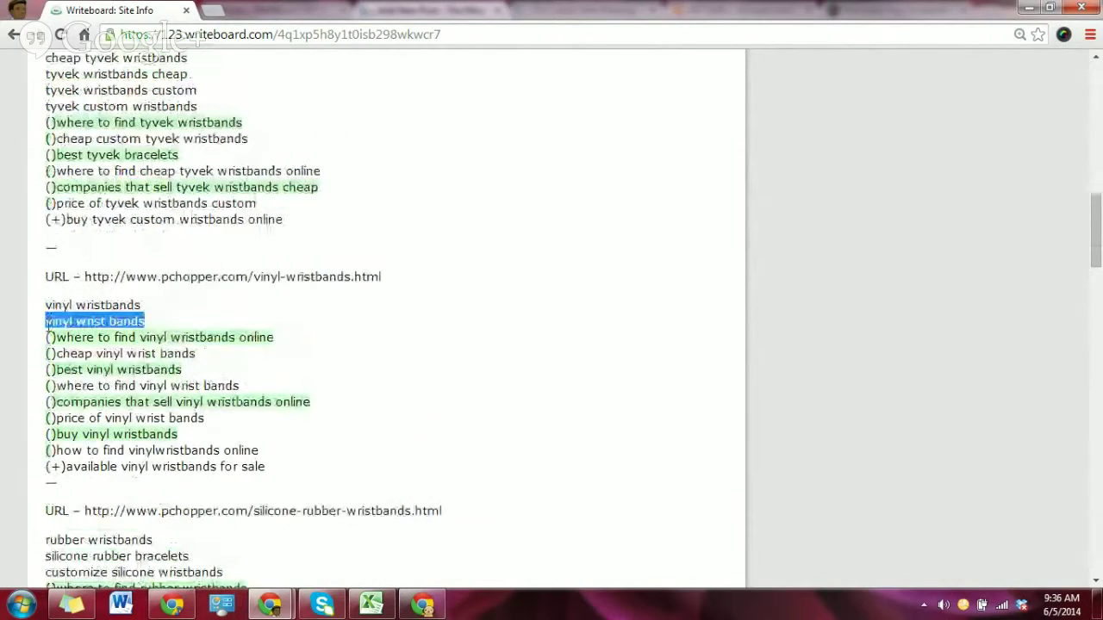
{"action": "scroll", "coordinate": [48, 305], "scroll_direction": "down", "scroll_amount": 2}
{"action": "left_click_drag", "start_coordinate": [55, 176], "coordinate": [318, 174]}
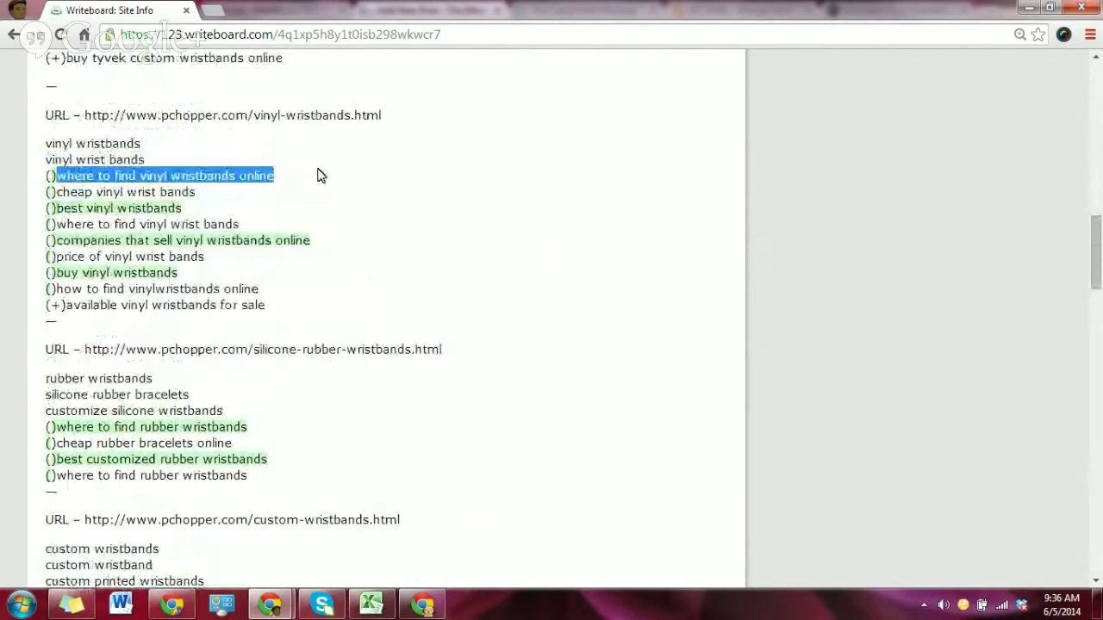
- Close the Writeboard page and set the post's Yoast focus keyword to "miami web design"
{"action": "left_click", "coordinate": [186, 10]}
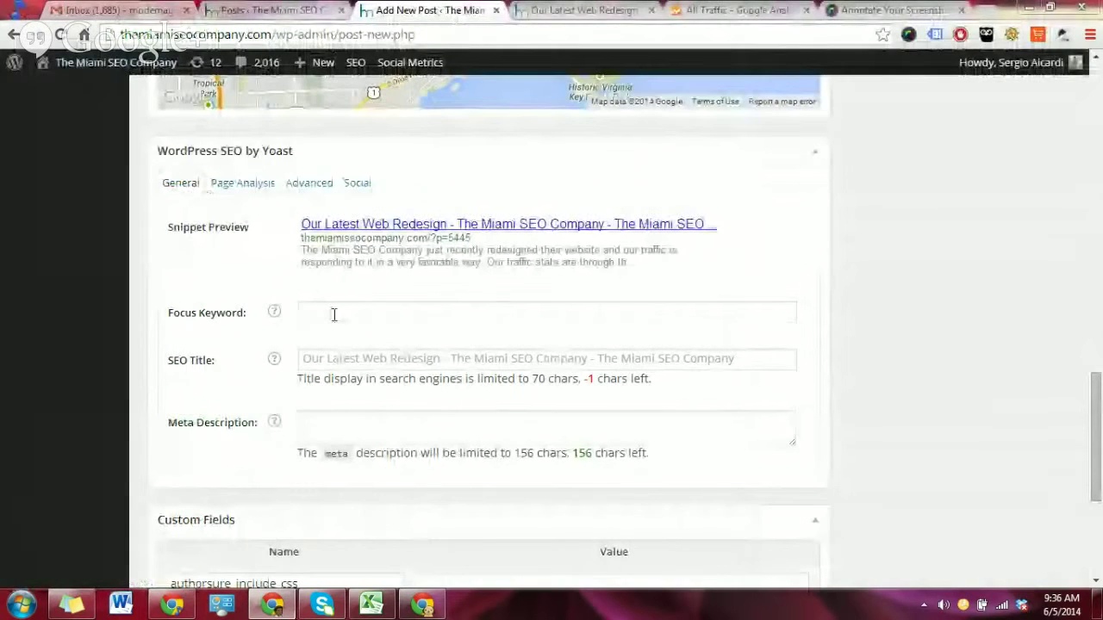
{"action": "left_click", "coordinate": [334, 314]}
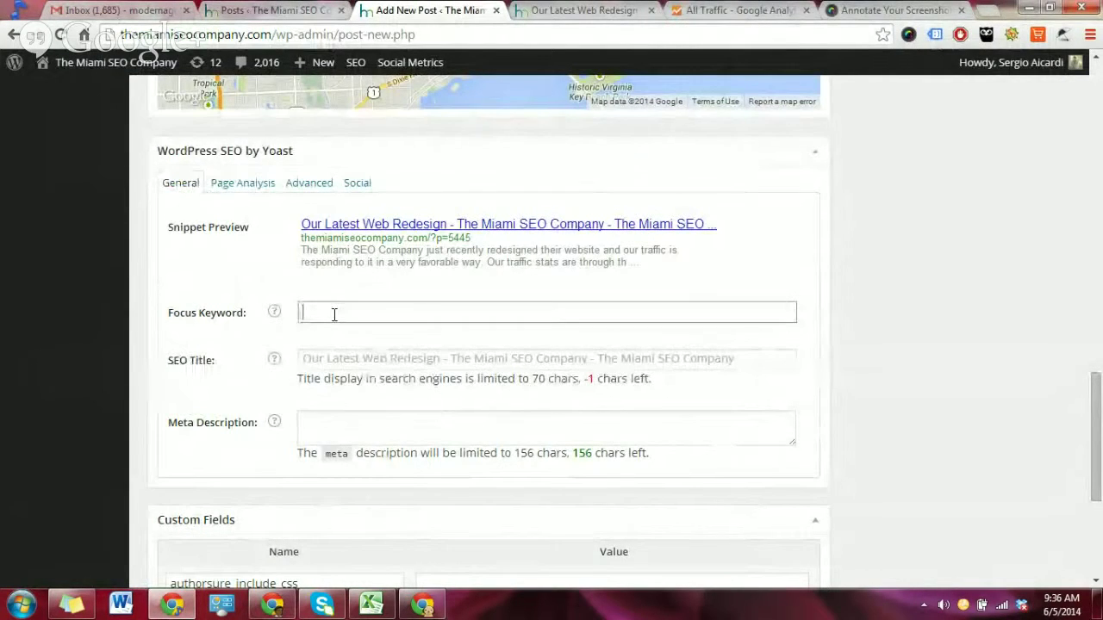
{"action": "type", "text": "miami web de"}
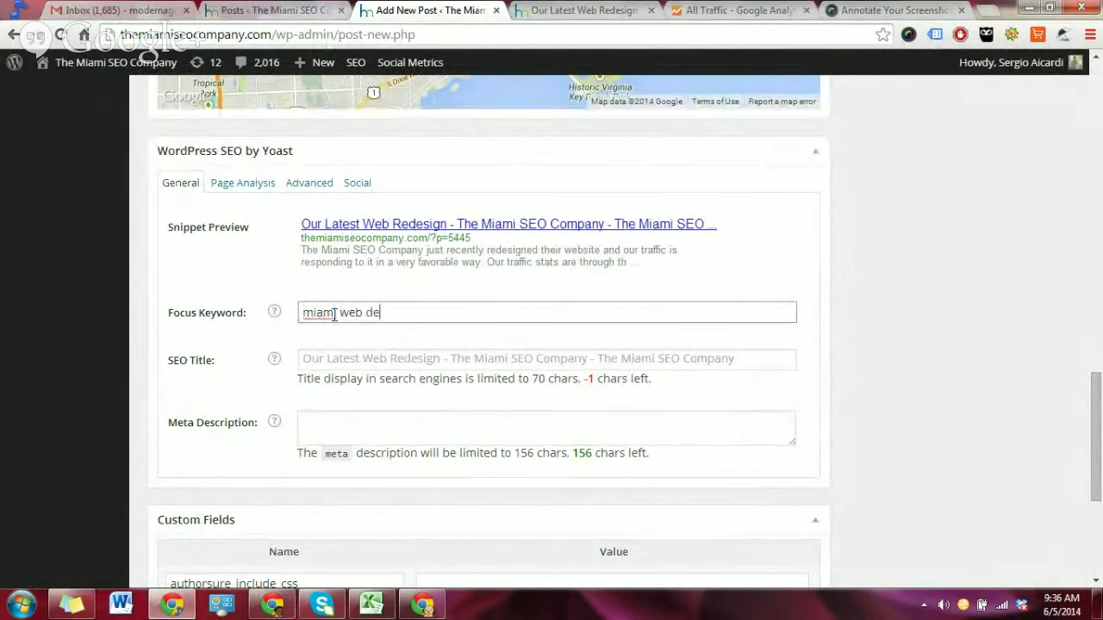
{"action": "type", "text": "sign"}
{"action": "key", "text": "Tab"}
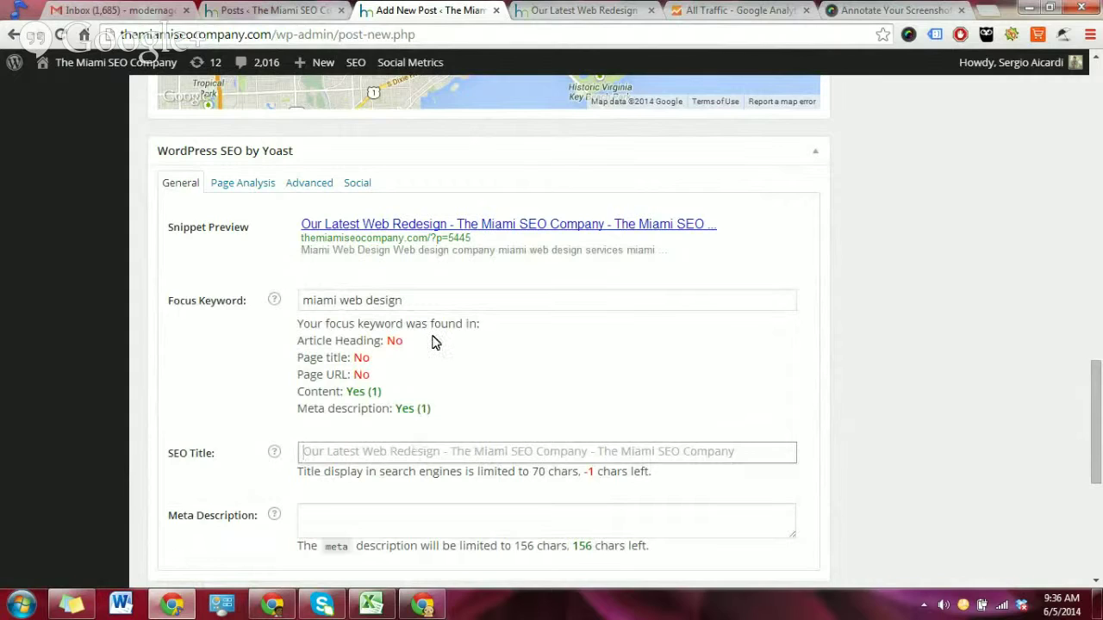
- Review where Yoast finds the focus keyword, especially in the content and meta description, and check the SEO title and description fields
{"action": "left_click_drag", "start_coordinate": [296, 400], "coordinate": [414, 394]}
{"action": "left_click_drag", "start_coordinate": [297, 410], "coordinate": [468, 420]}
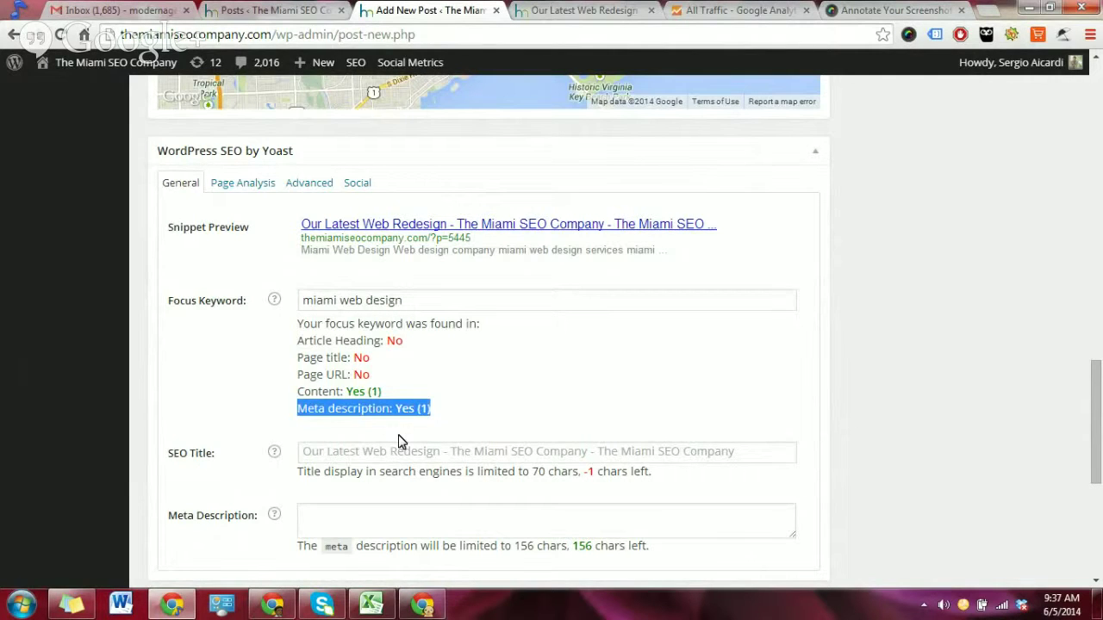
{"action": "scroll", "coordinate": [395, 372], "scroll_direction": "down", "scroll_amount": 1}
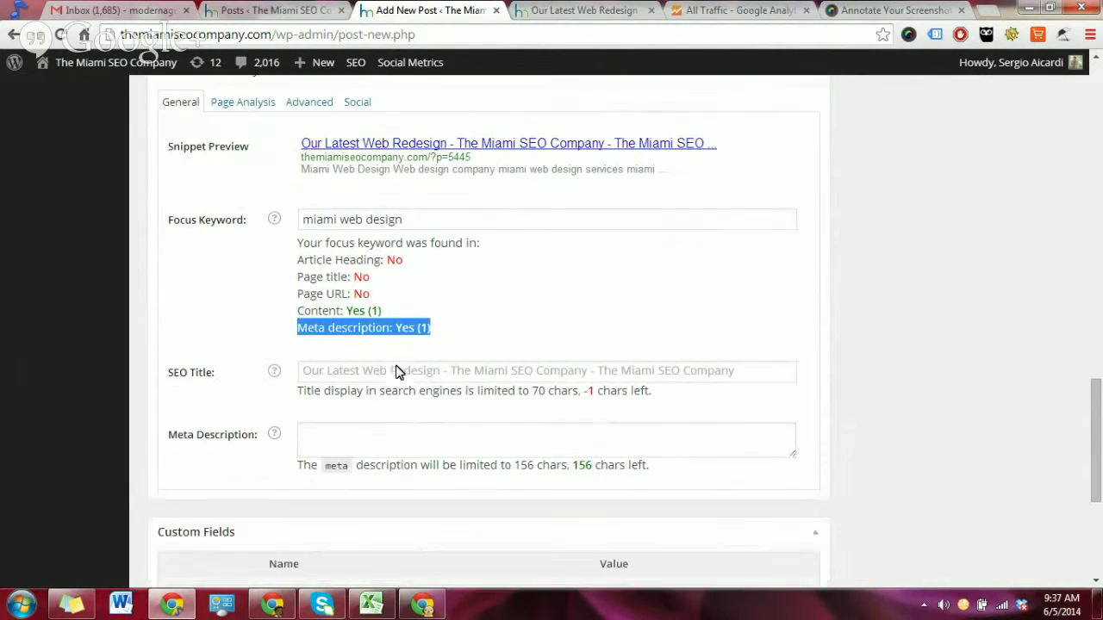
{"action": "scroll", "coordinate": [370, 425], "scroll_direction": "up", "scroll_amount": 1}
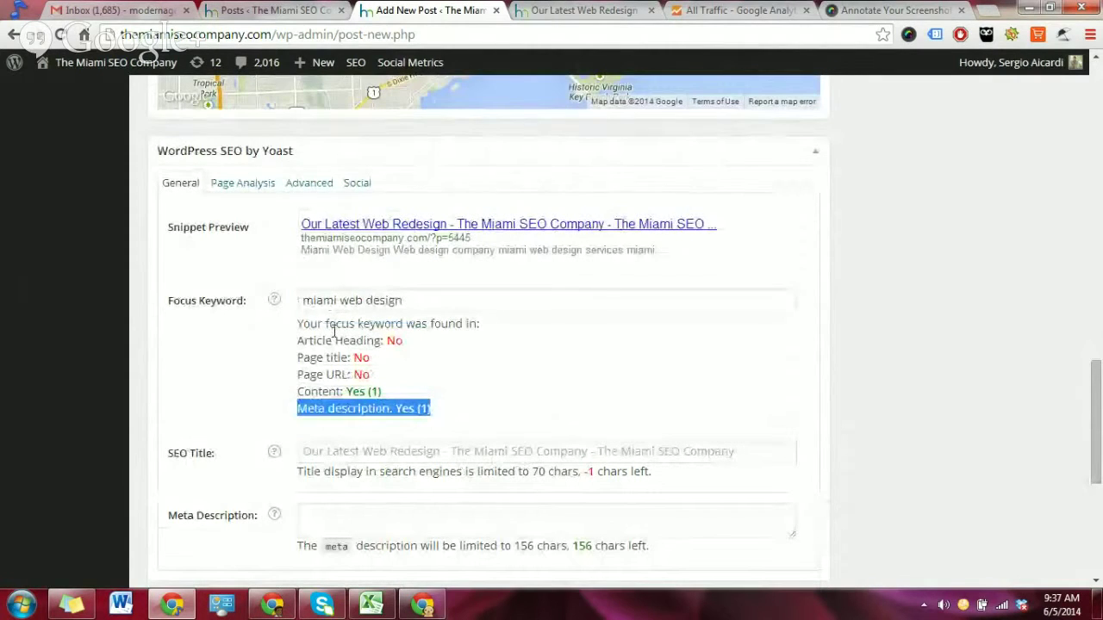
- Review Yoast's article heading check for the focus keyword and look over the SEO title field
{"action": "left_click", "coordinate": [324, 449]}
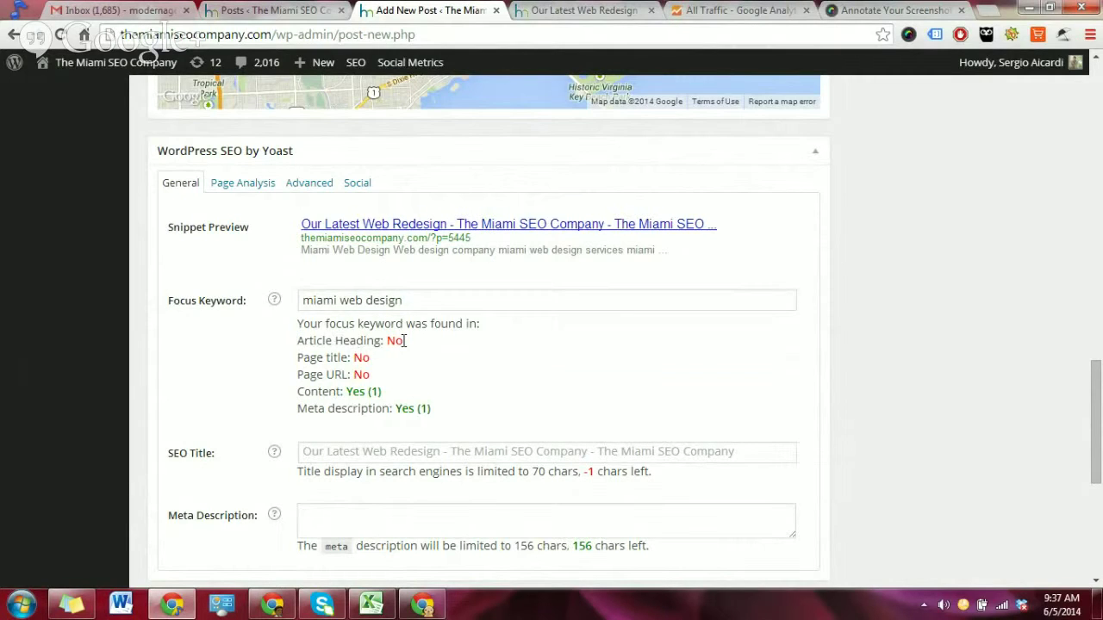
{"action": "left_click_drag", "start_coordinate": [405, 341], "coordinate": [296, 343]}
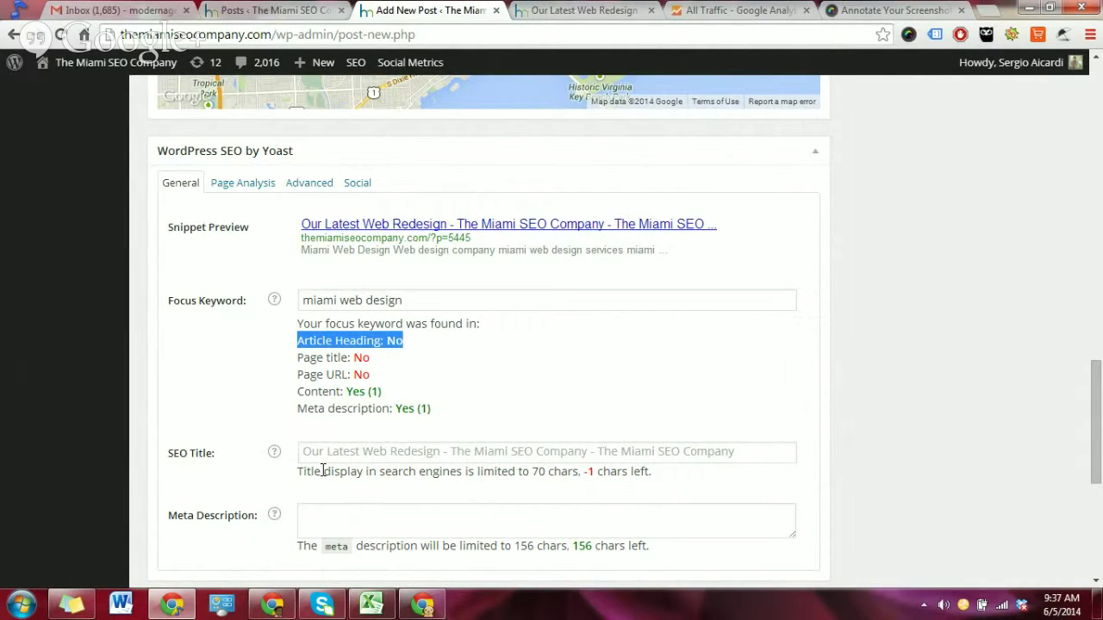
{"action": "left_click", "coordinate": [409, 298]}
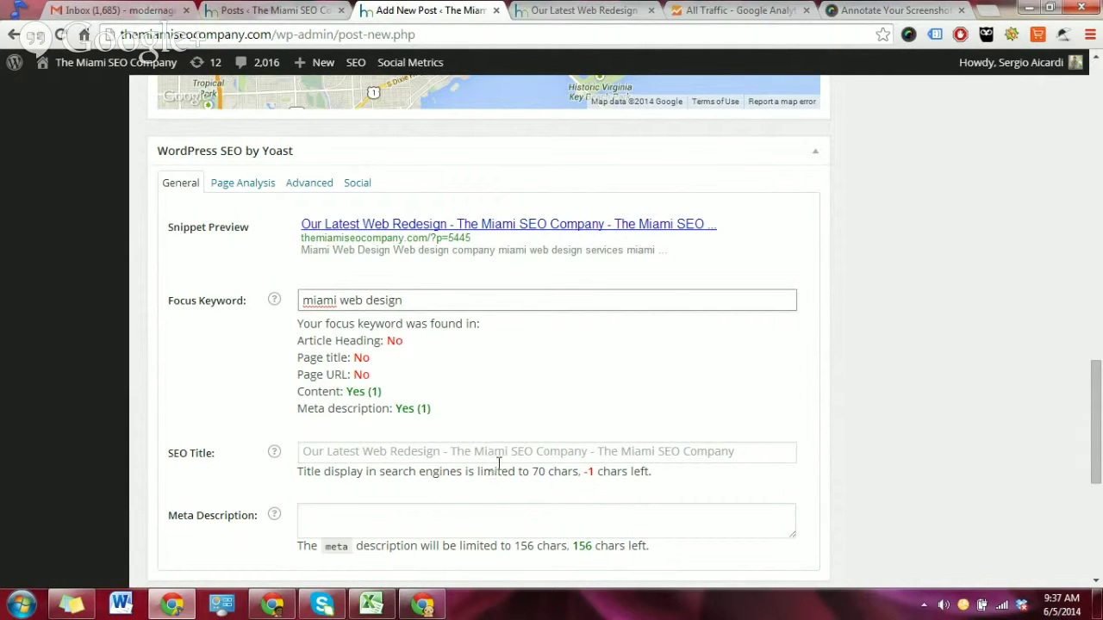
{"action": "left_click", "coordinate": [379, 451]}
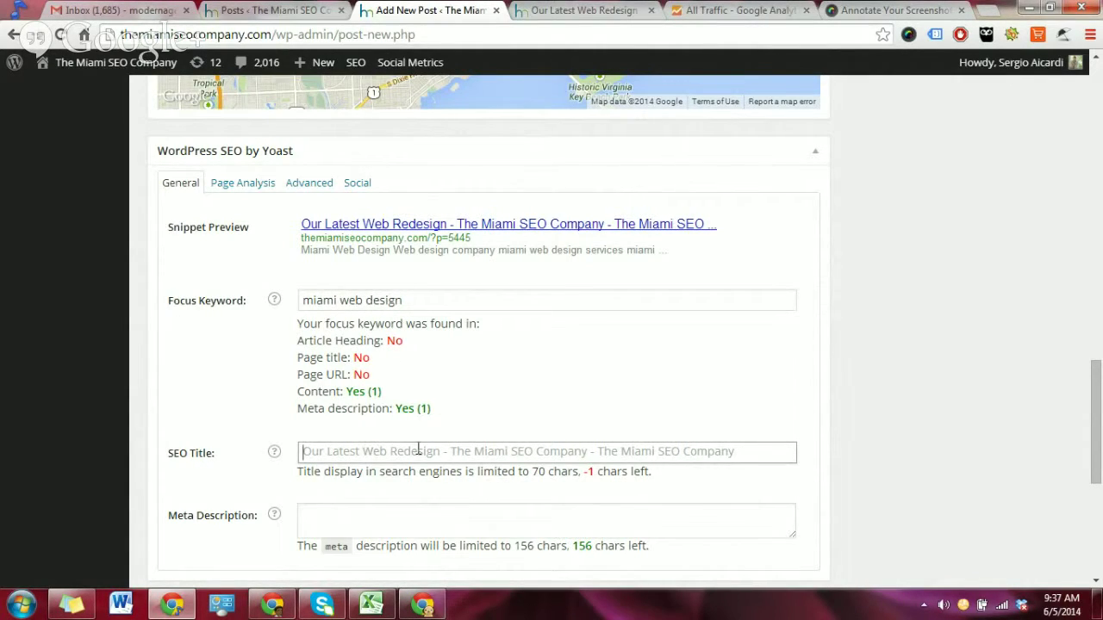
{"action": "left_click", "coordinate": [419, 450]}
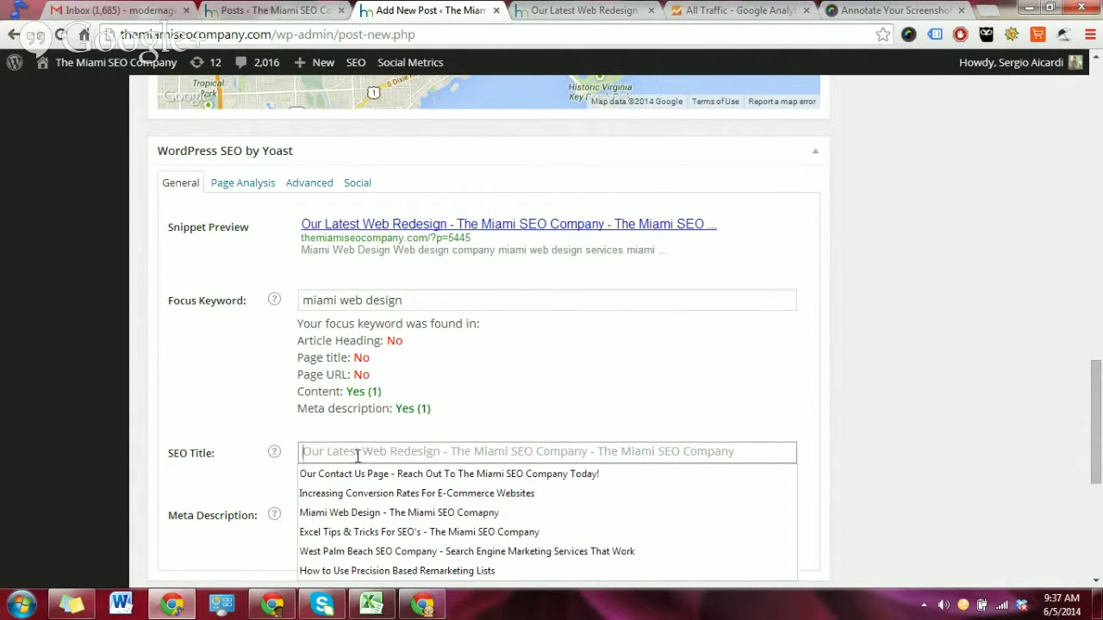
{"action": "left_click", "coordinate": [301, 432]}
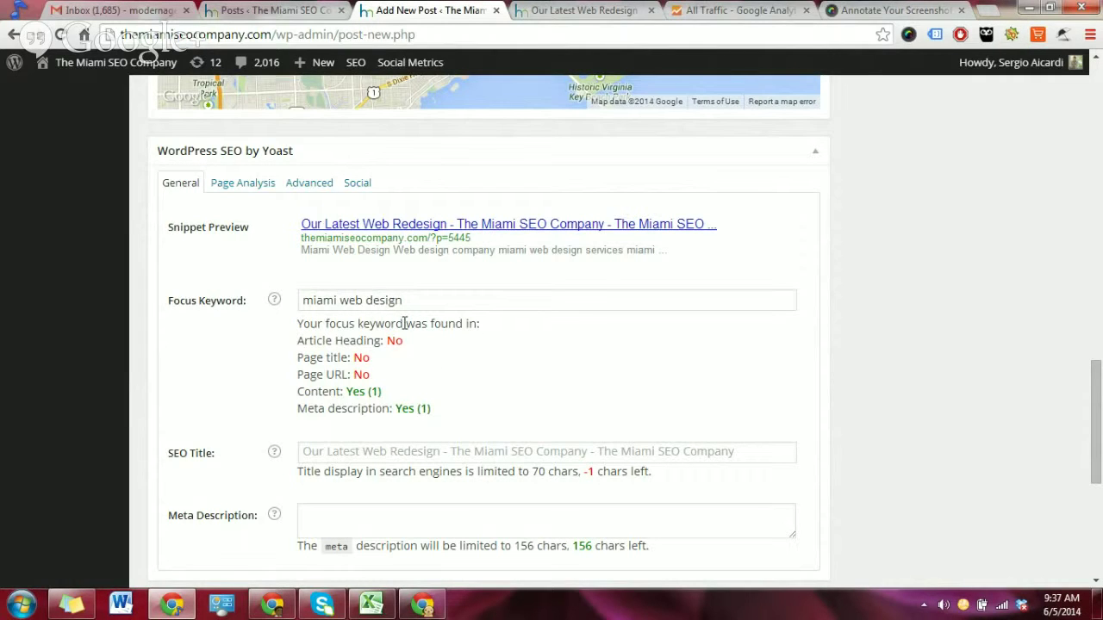
- Reorder the post title to read "The Miami SEO Company - Our Latest Web Redesign"
{"action": "scroll", "coordinate": [405, 323], "scroll_direction": "up", "scroll_amount": 7}
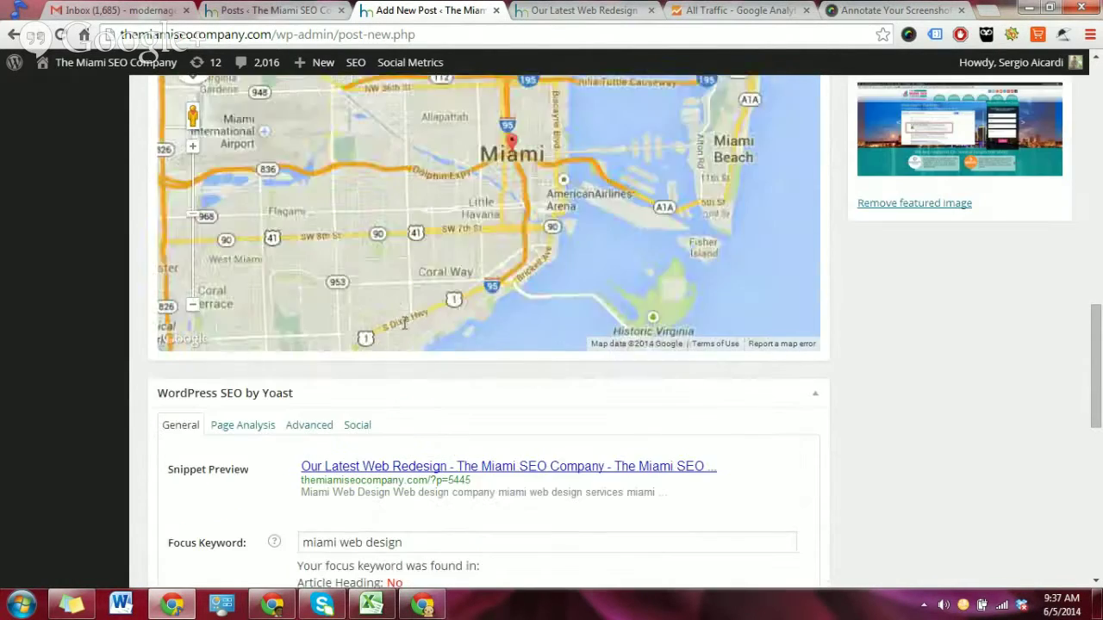
{"action": "scroll", "coordinate": [73, 422], "scroll_direction": "up", "scroll_amount": 10}
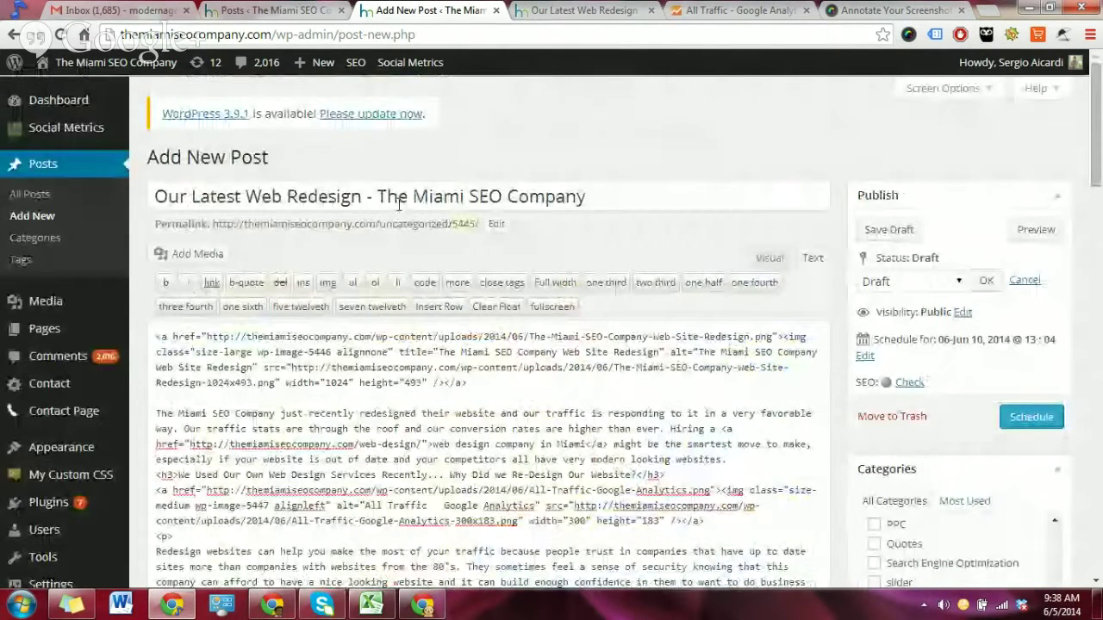
{"action": "left_click_drag", "start_coordinate": [378, 198], "coordinate": [164, 203]}
{"action": "key", "text": "ctrl+c"}
{"action": "key", "text": "BackSpace"}
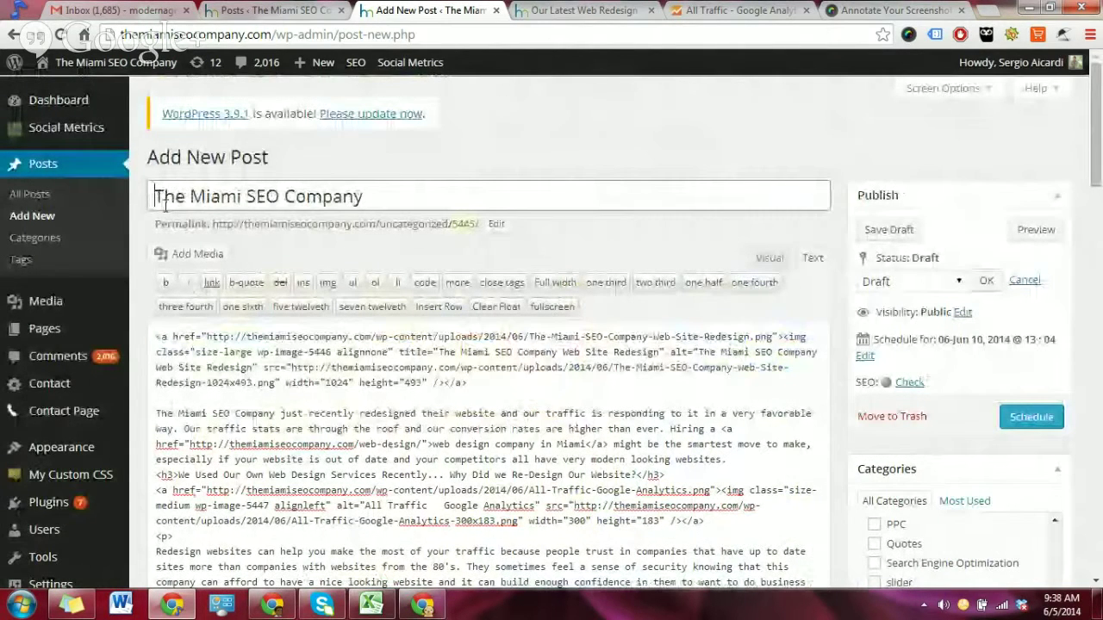
{"action": "left_click", "coordinate": [381, 207]}
{"action": "type", "text": "-"}
{"action": "key", "text": "ctrl+v"}
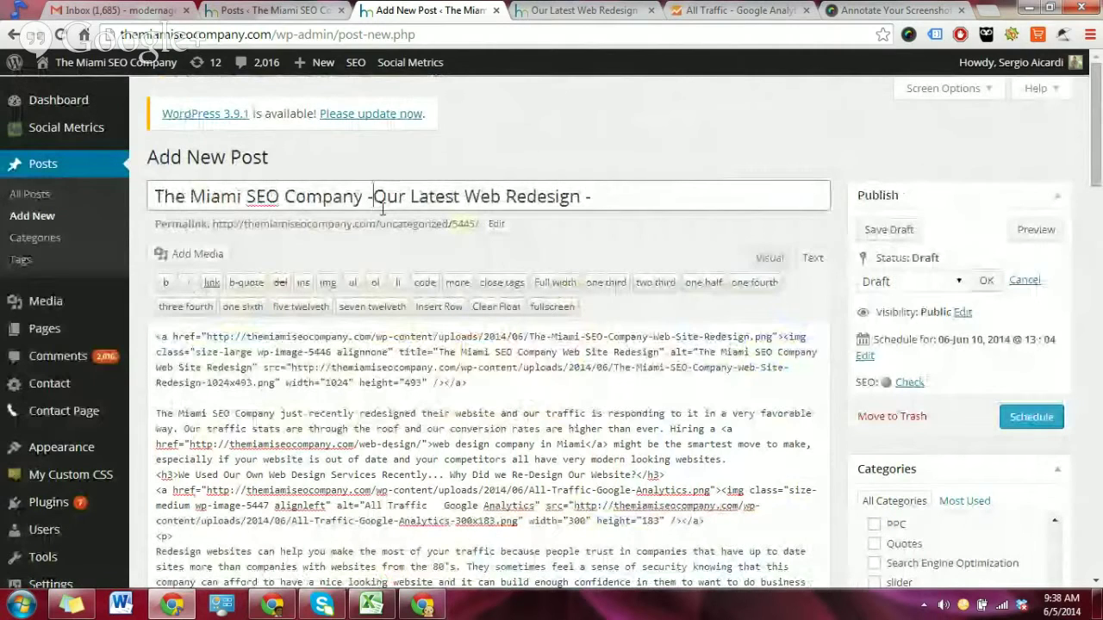
{"action": "key", "text": "BackSpace"}
{"action": "key", "text": "BackSpace"}
{"action": "key", "text": "BackSpace"}
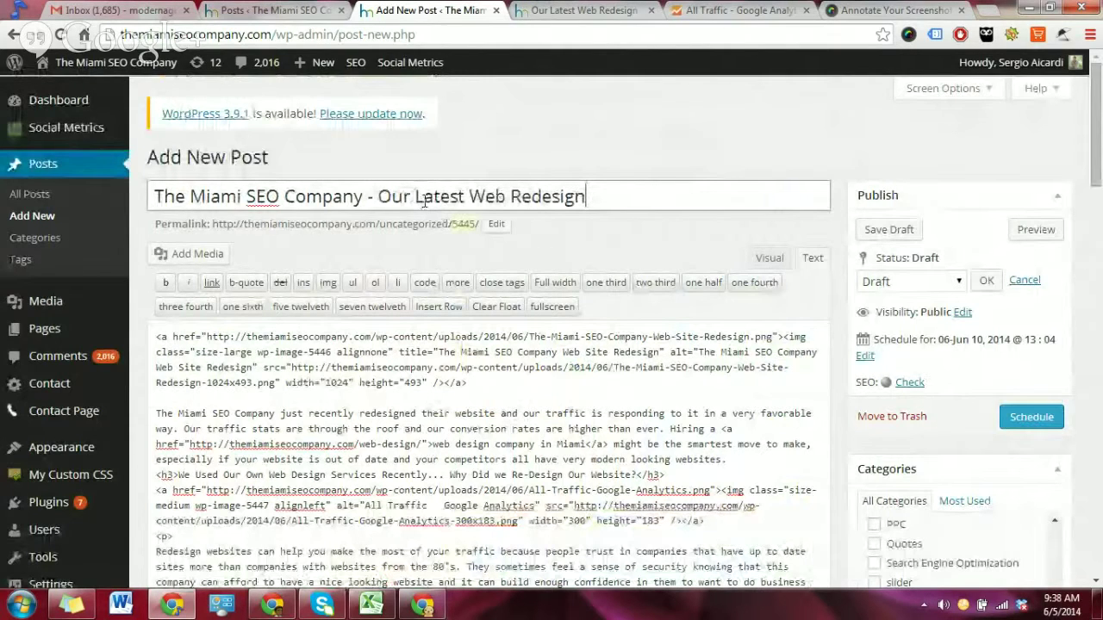
- Change "Redesign" to "Design" in the post title
{"action": "left_click", "coordinate": [534, 197]}
{"action": "key", "text": "BackSpace"}
{"action": "key", "text": "BackSpace"}
{"action": "key", "text": "BackSpace"}
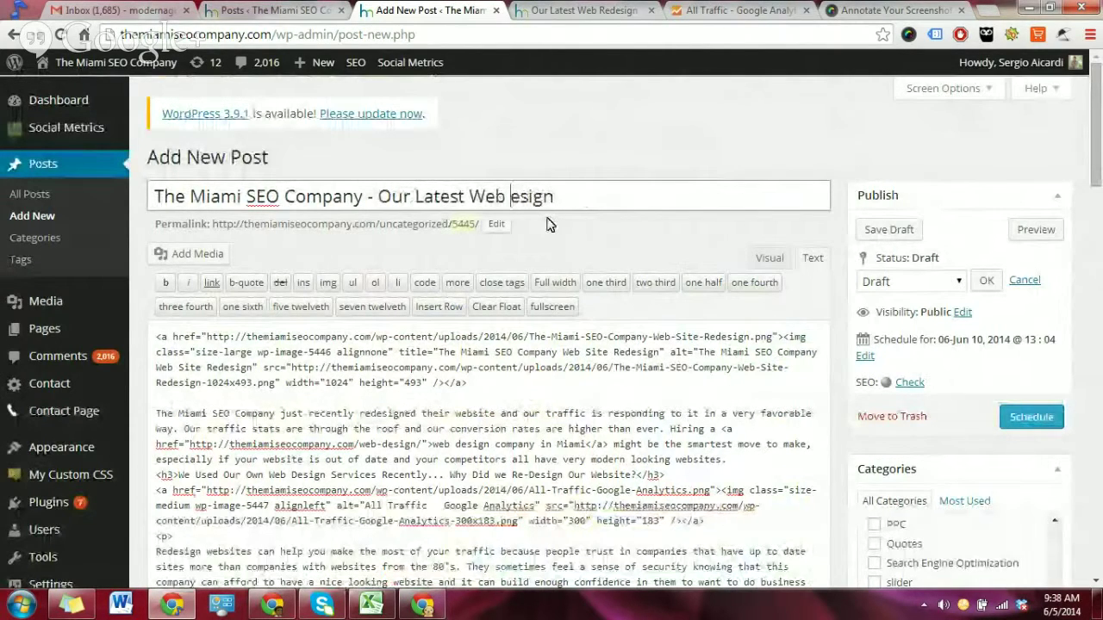
{"action": "type", "text": "D"}
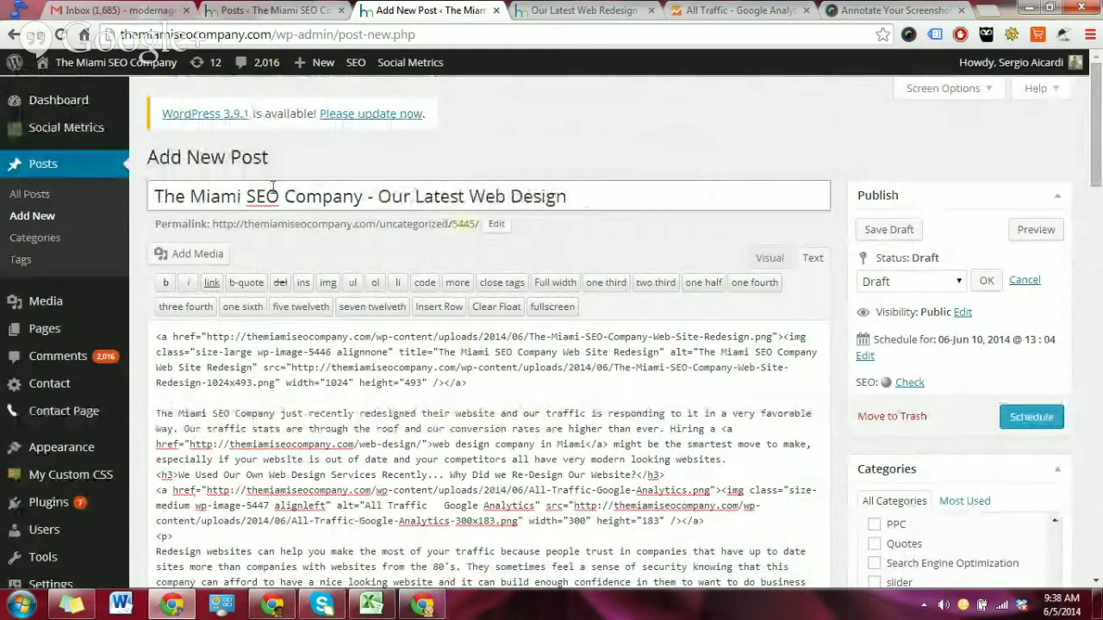
{"action": "key", "text": "End"}
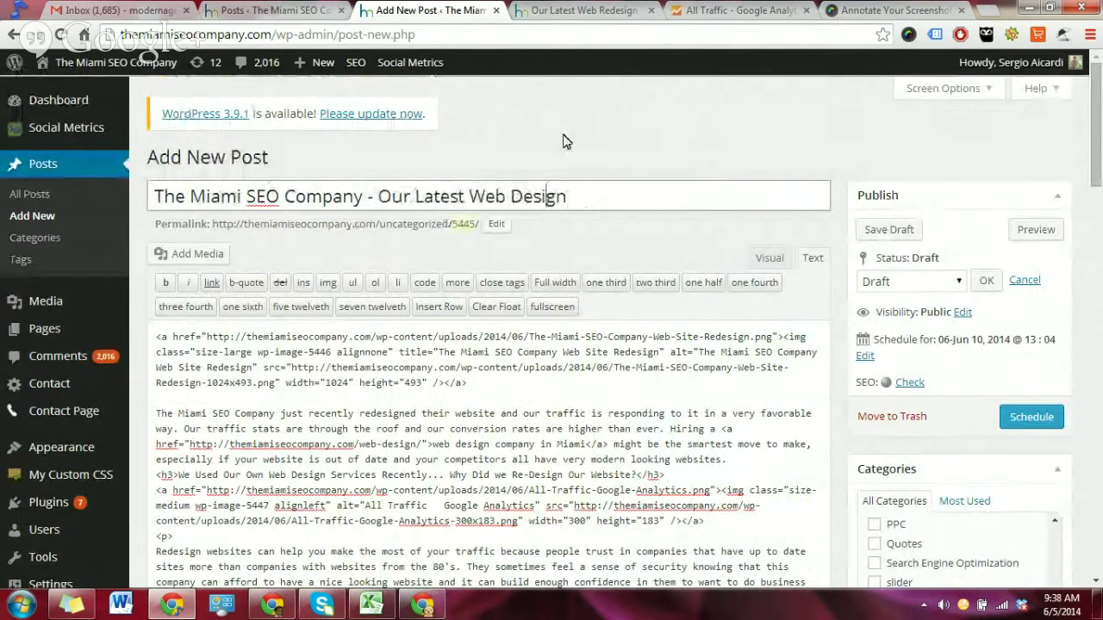
- Check the Yoast snippet preview and SEO title field against the revised post title
{"action": "scroll", "coordinate": [594, 181], "scroll_direction": "down", "scroll_amount": 2}
{"action": "scroll", "coordinate": [114, 477], "scroll_direction": "down", "scroll_amount": 15}
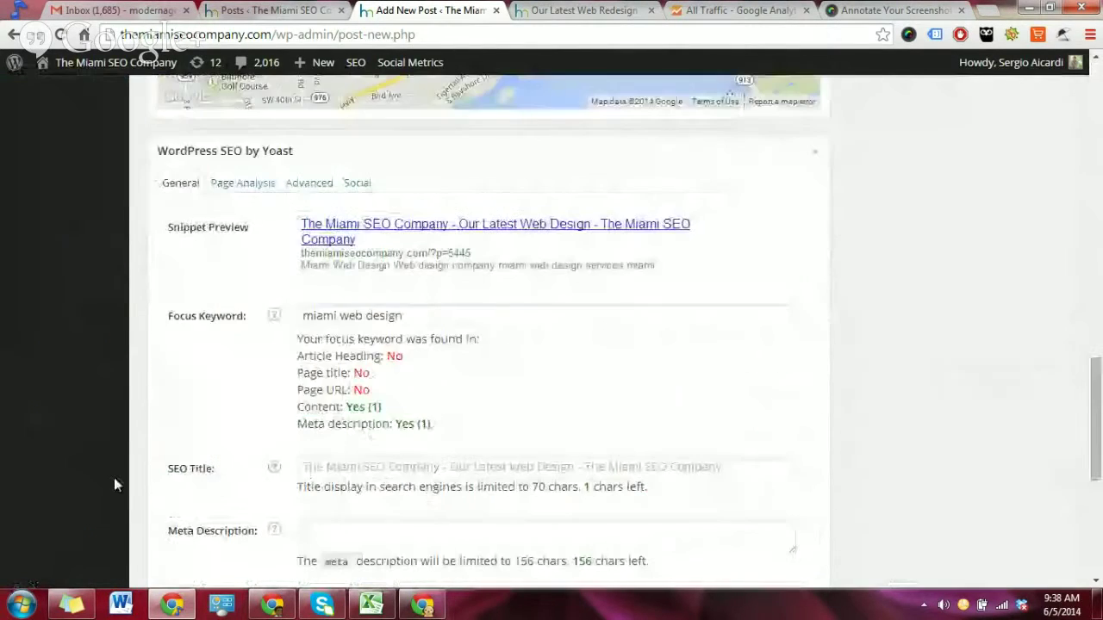
{"action": "left_click", "coordinate": [361, 385]}
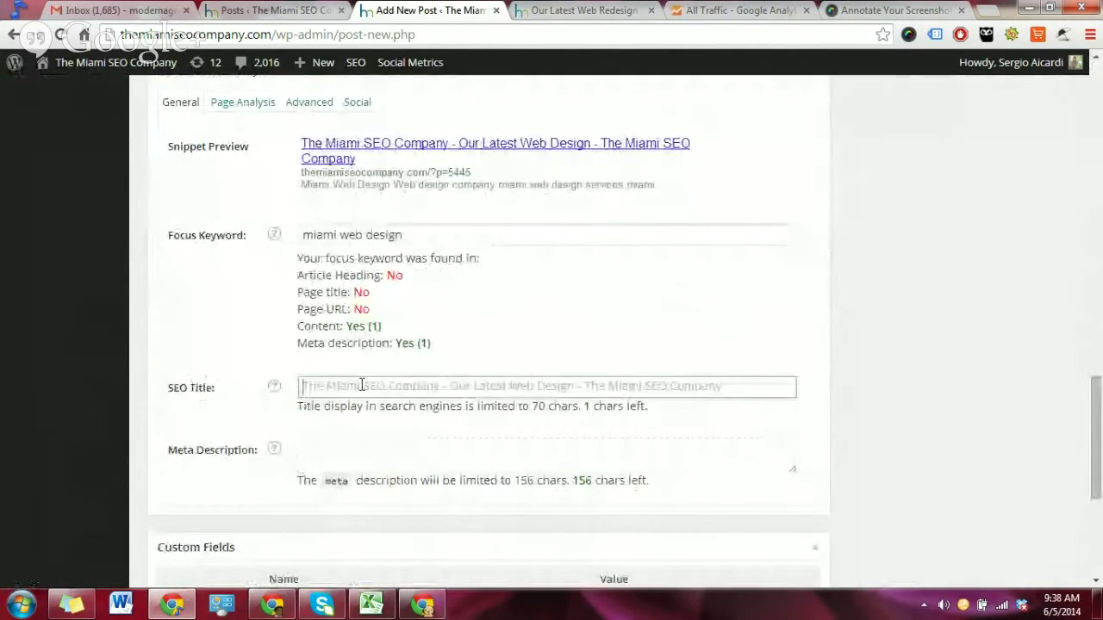
{"action": "left_click", "coordinate": [487, 386]}
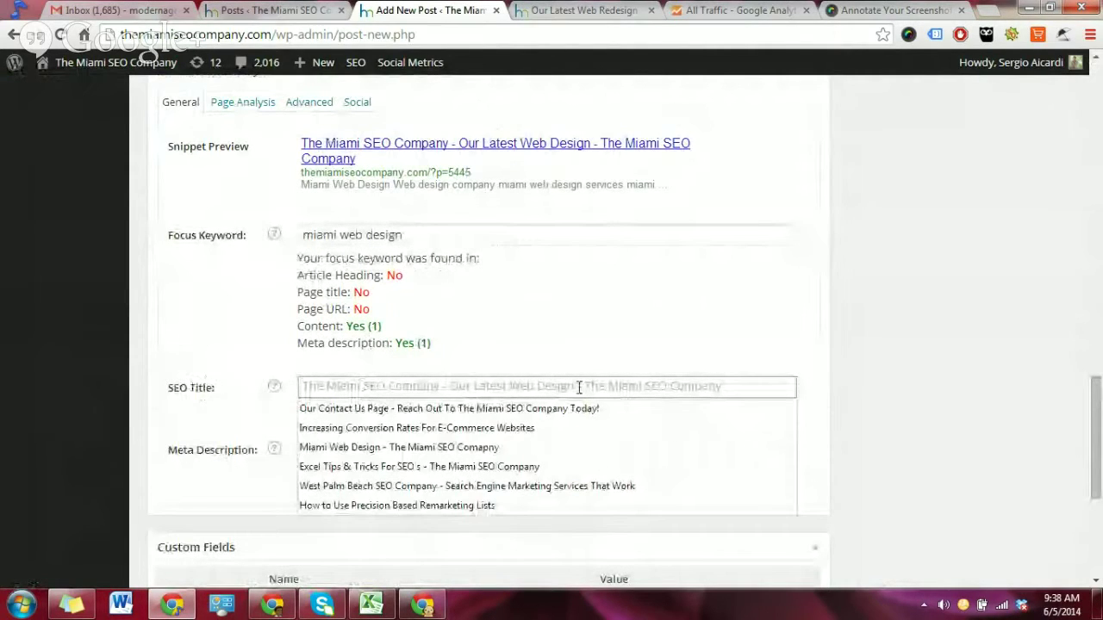
- Search Google for "miami web design" in an incognito window and go through the further result pages
{"action": "key", "text": "ctrl+shift+n"}
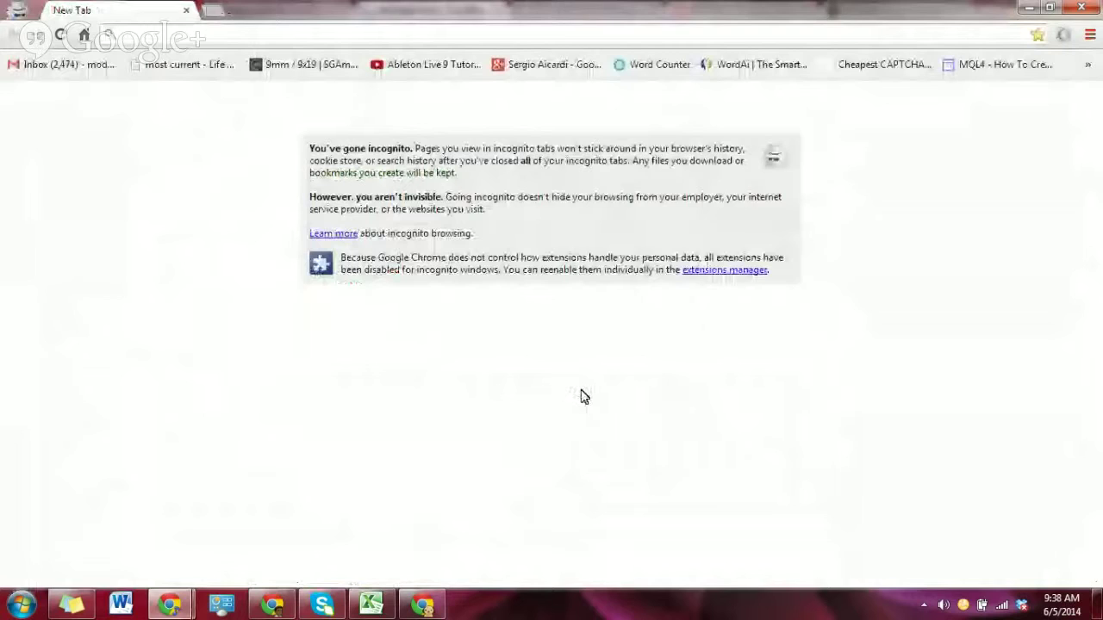
{"action": "type", "text": "miami web de"}
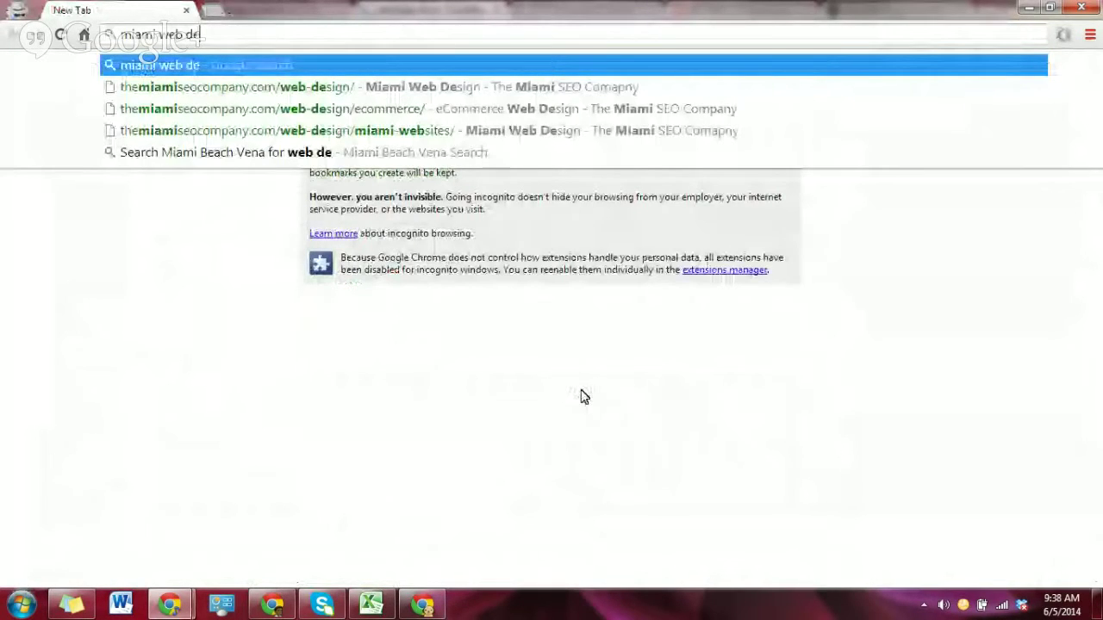
{"action": "type", "text": "sign"}
{"action": "key", "text": "Return"}
{"action": "scroll", "coordinate": [273, 551], "scroll_direction": "down", "scroll_amount": 10}
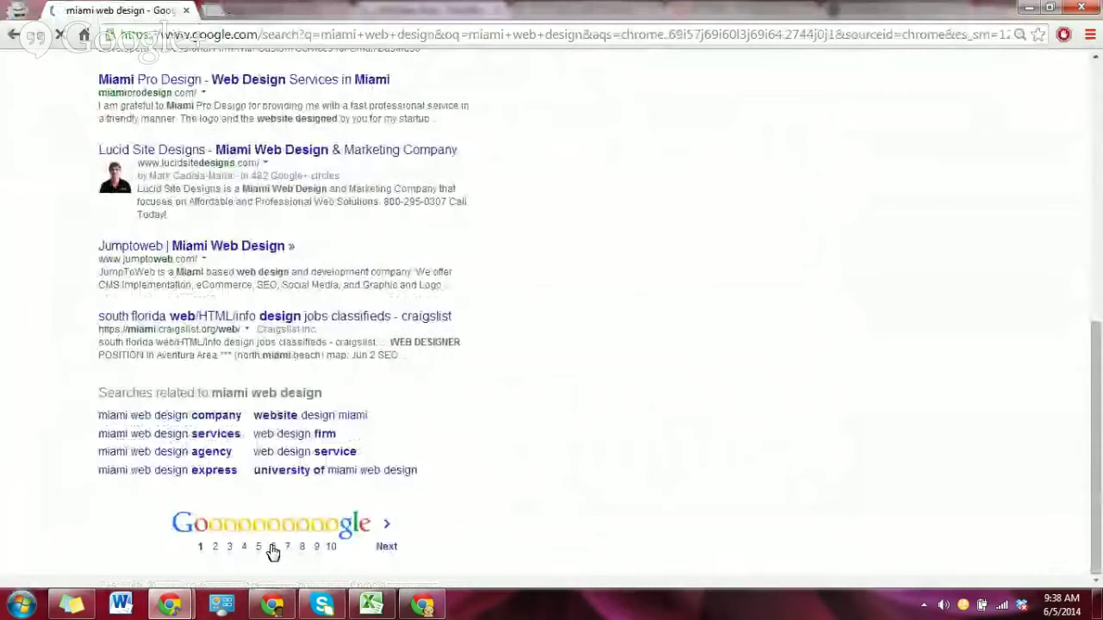
{"action": "left_click", "coordinate": [272, 552]}
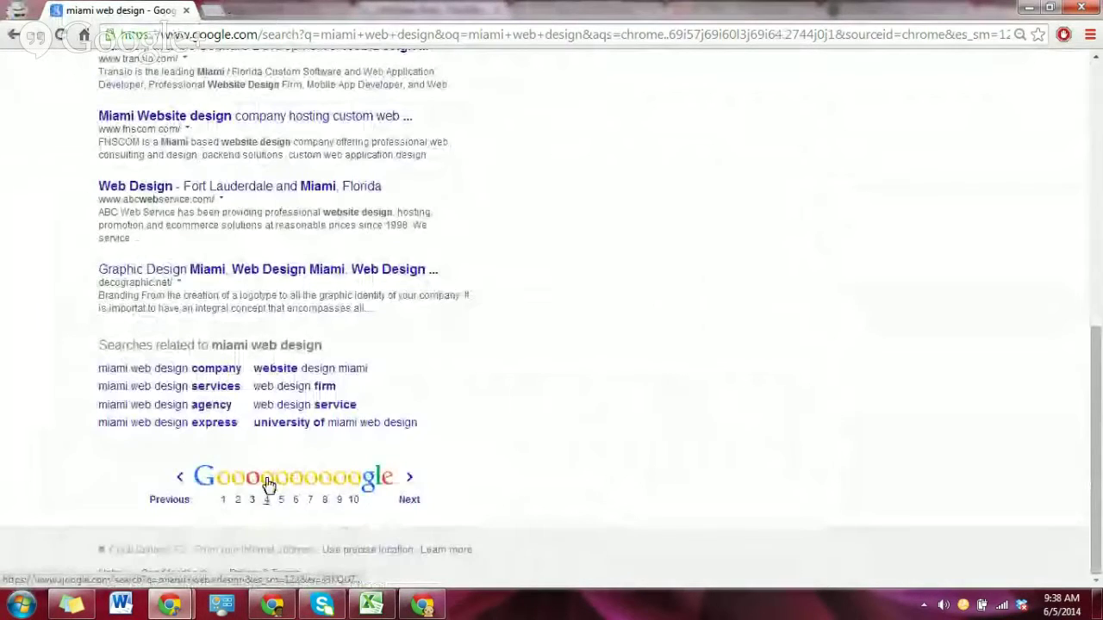
{"action": "left_click", "coordinate": [267, 482]}
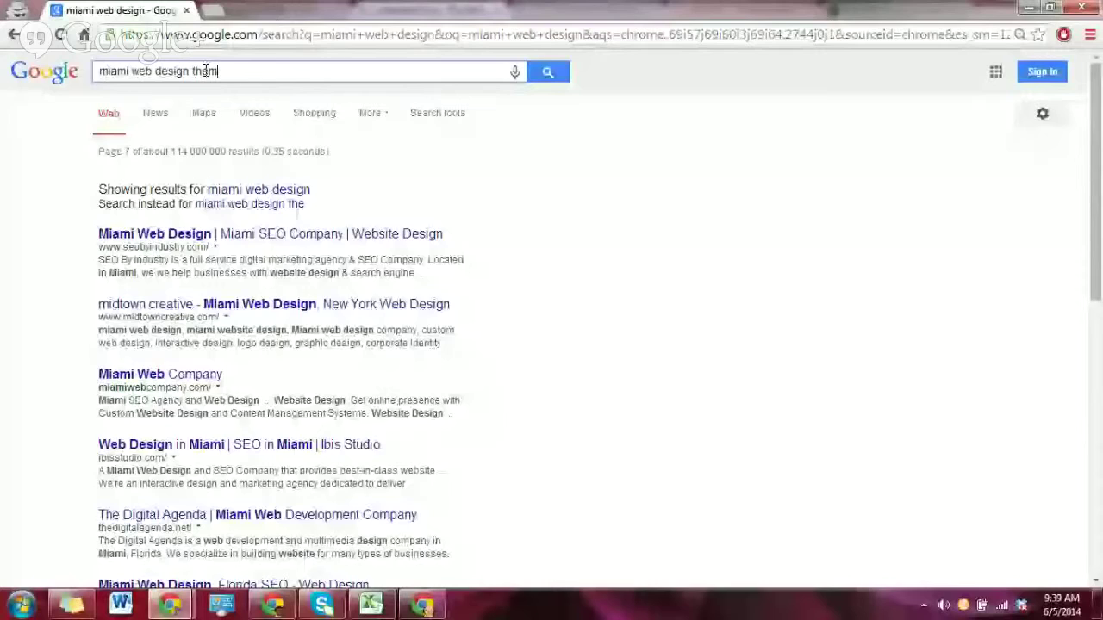
- Search for "miami web design themiamiseocompany", examine the bolded keywords in the result snippets, and close the incognito window
{"action": "type", "text": "iamiseocompany"}
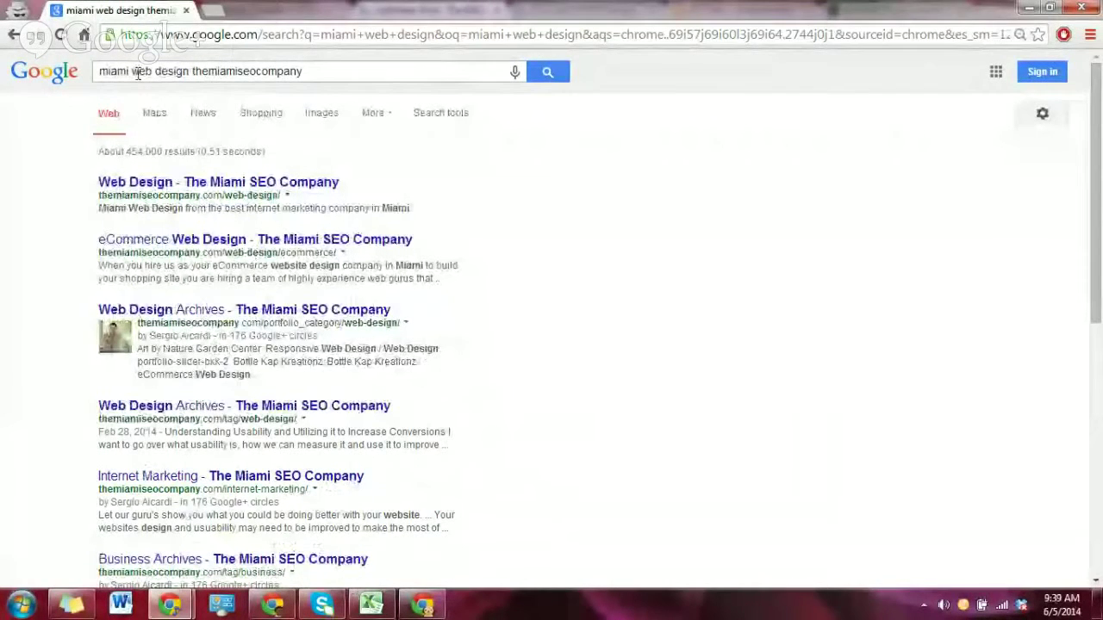
{"action": "left_click_drag", "start_coordinate": [98, 71], "coordinate": [189, 71]}
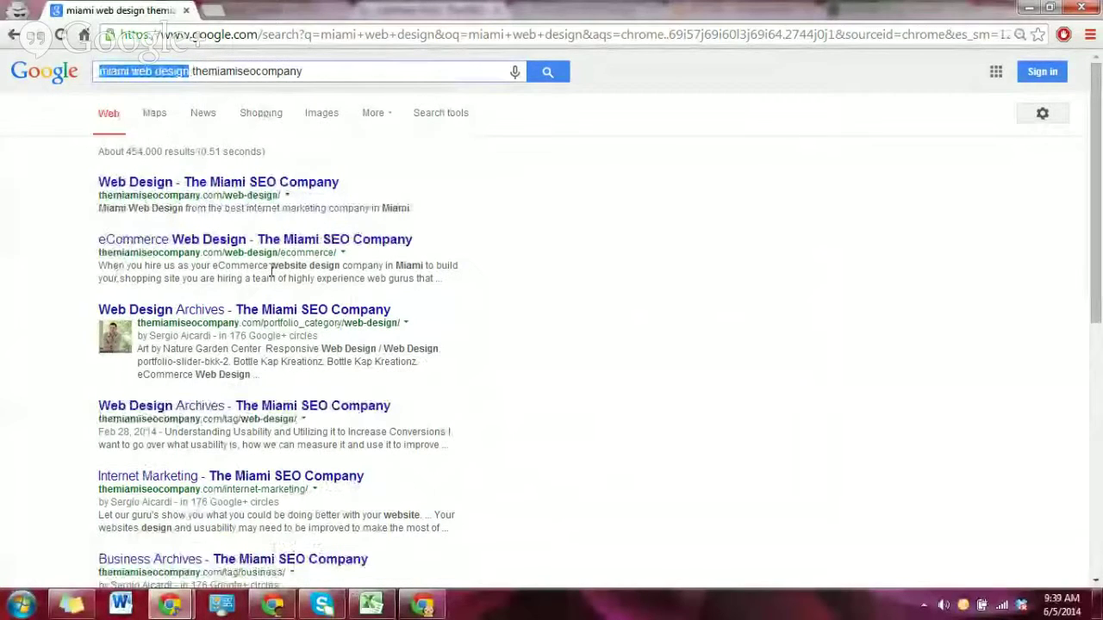
{"action": "left_click_drag", "start_coordinate": [271, 267], "coordinate": [342, 267]}
{"action": "double_click", "coordinate": [408, 266]}
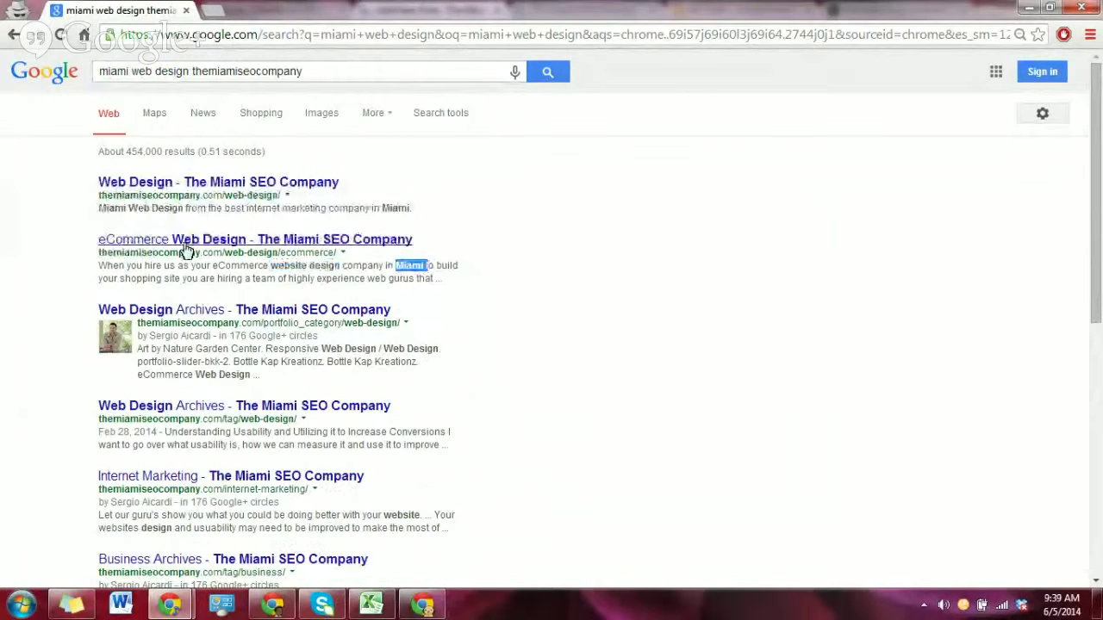
{"action": "scroll", "coordinate": [218, 421], "scroll_direction": "down", "scroll_amount": 1}
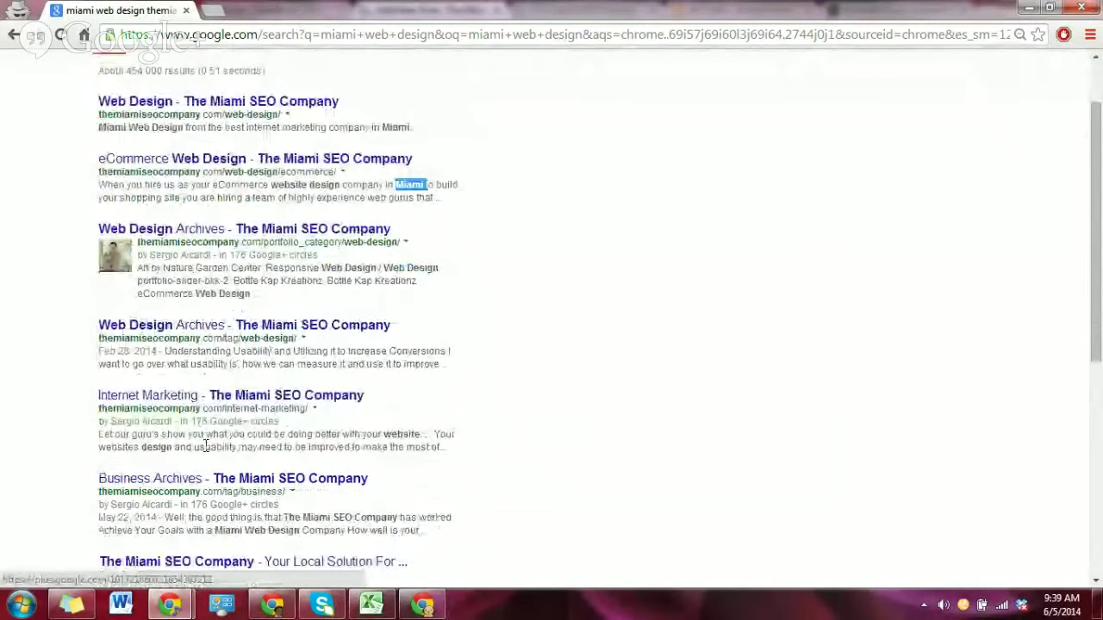
{"action": "left_click_drag", "start_coordinate": [214, 530], "coordinate": [345, 517]}
{"action": "left_click_drag", "start_coordinate": [383, 434], "coordinate": [422, 435]}
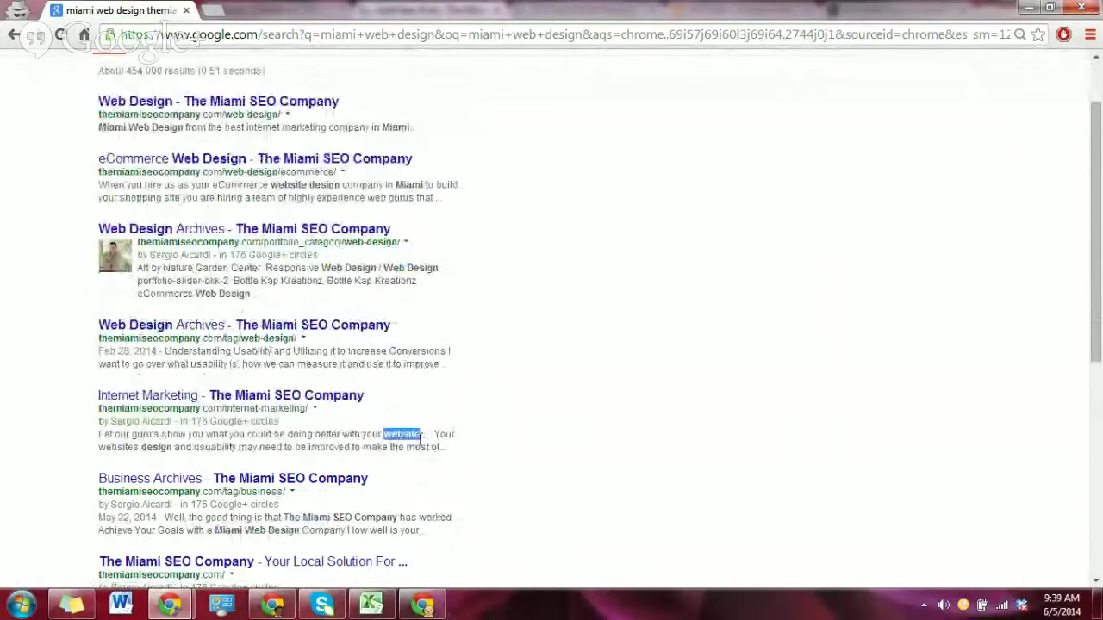
{"action": "left_click_drag", "start_coordinate": [141, 447], "coordinate": [171, 447]}
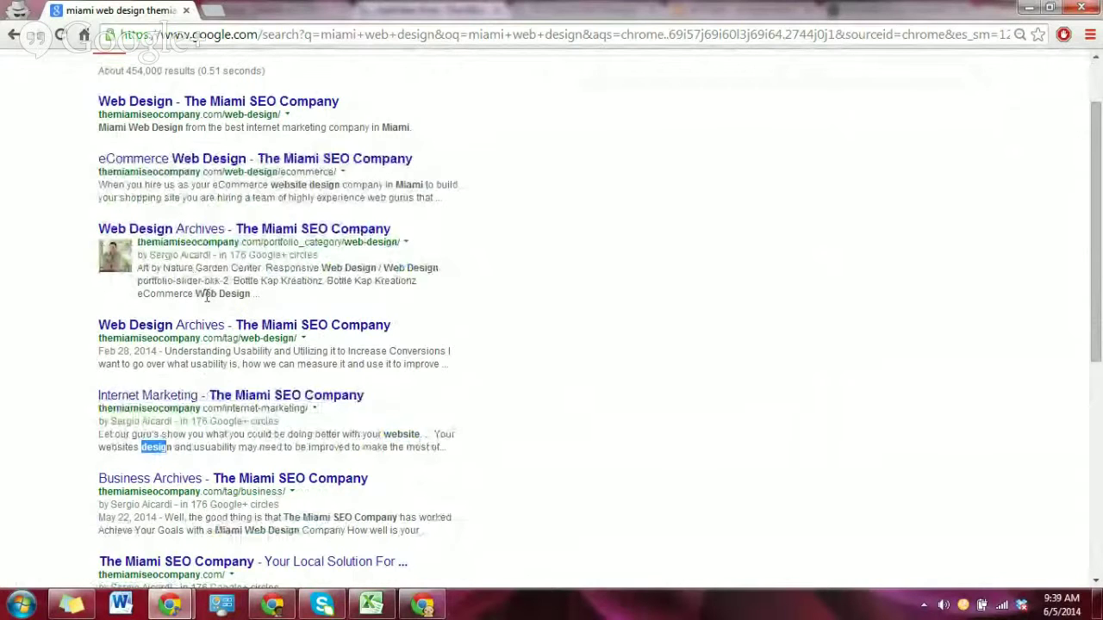
{"action": "left_click", "coordinate": [187, 12]}
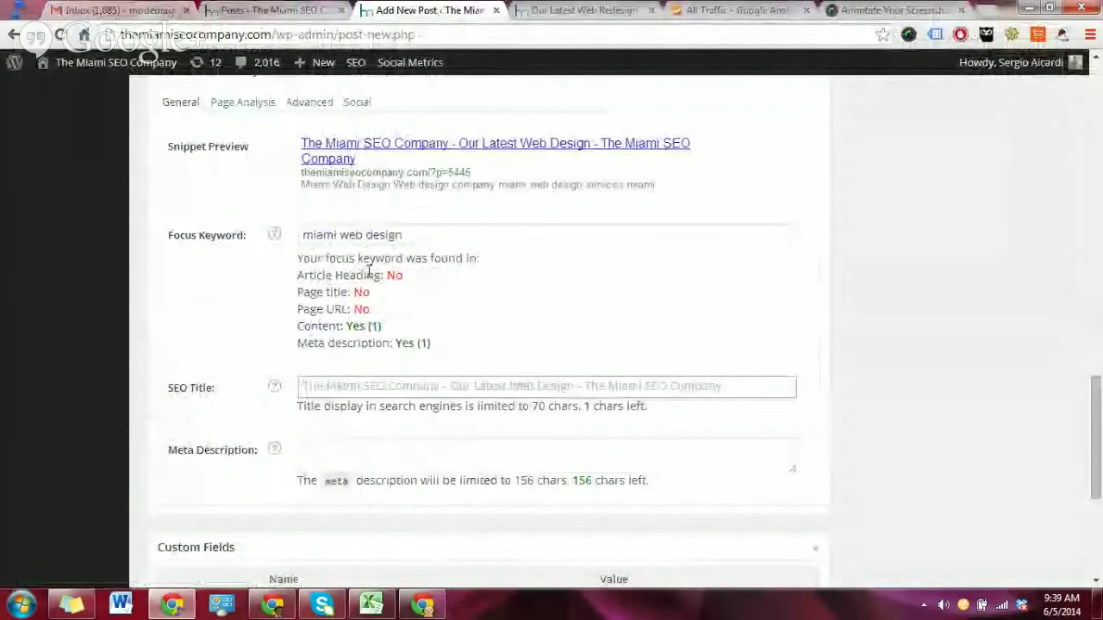
- Compare the post title with the Yoast focus keyword results, checking the page title and page URL entries
{"action": "left_click_drag", "start_coordinate": [394, 235], "coordinate": [334, 136]}
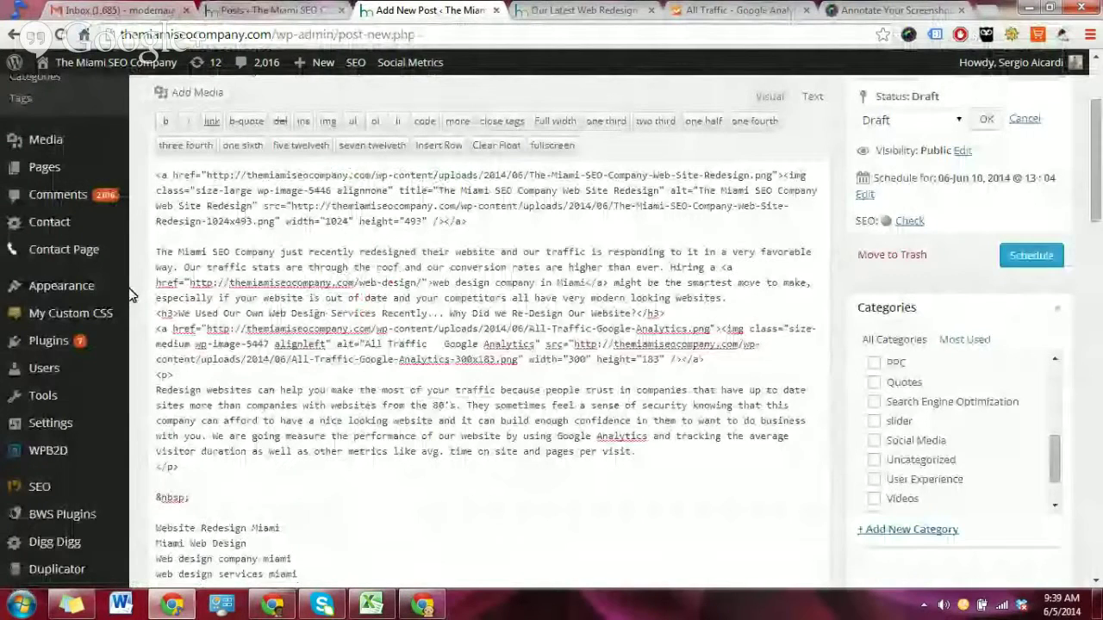
{"action": "scroll", "coordinate": [129, 295], "scroll_direction": "up", "scroll_amount": 3}
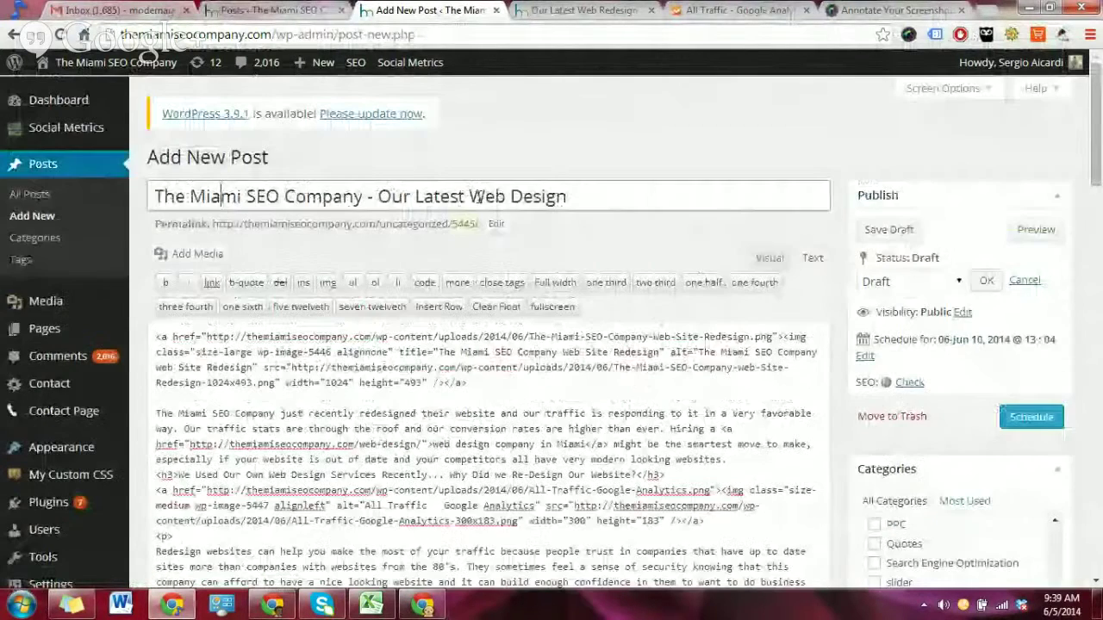
{"action": "scroll", "coordinate": [301, 211], "scroll_direction": "down", "scroll_amount": 15}
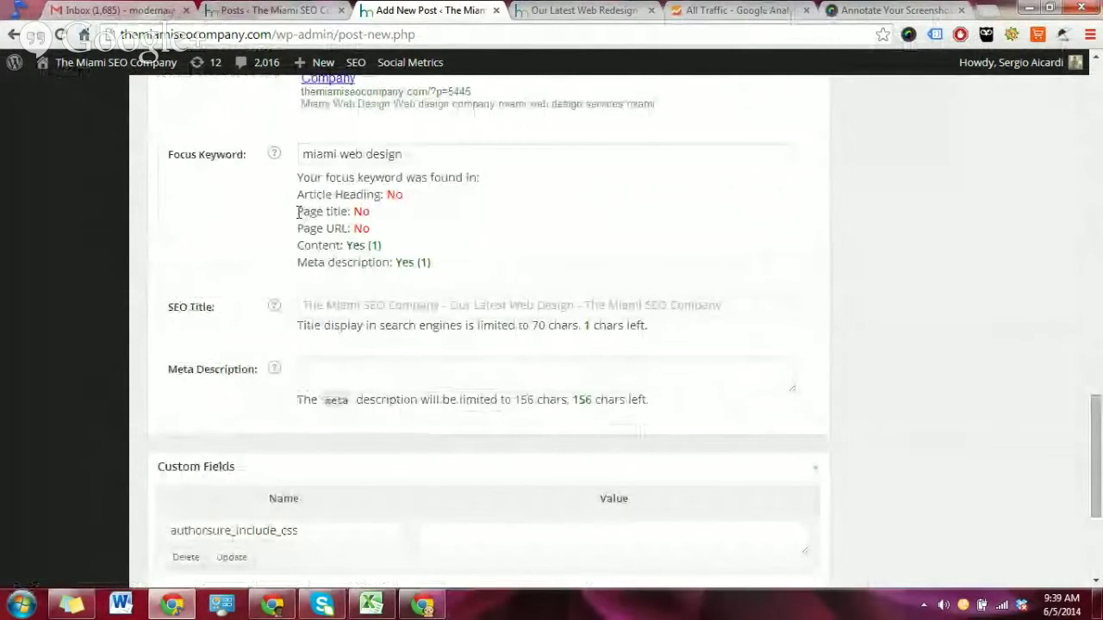
{"action": "left_click_drag", "start_coordinate": [298, 212], "coordinate": [371, 212]}
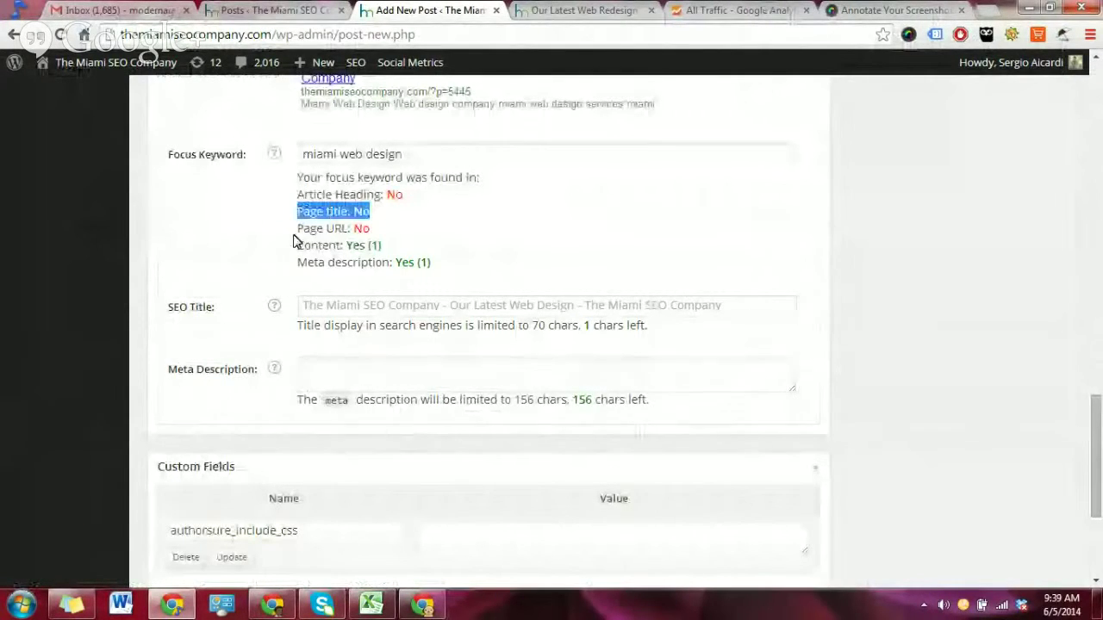
{"action": "left_click_drag", "start_coordinate": [294, 228], "coordinate": [118, 243]}
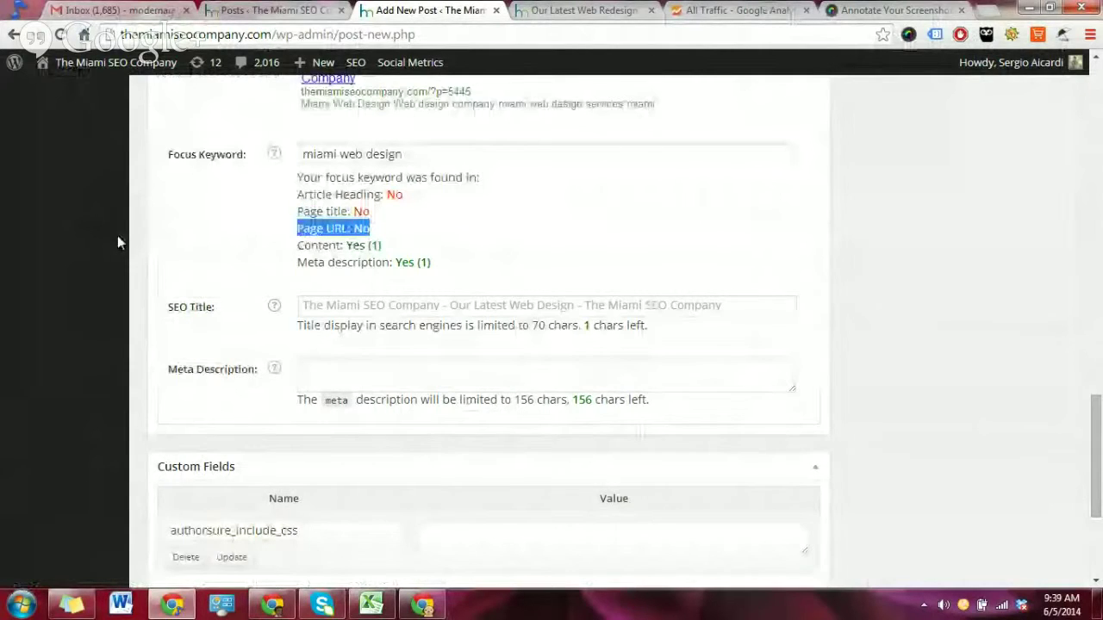
{"action": "scroll", "coordinate": [94, 246], "scroll_direction": "up", "scroll_amount": 2}
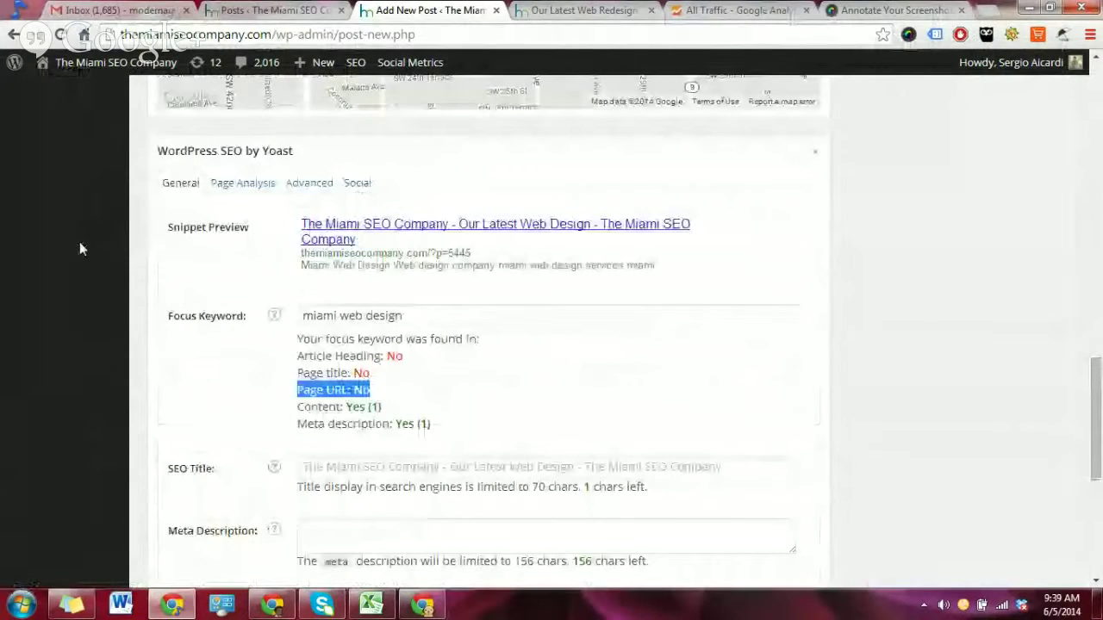
- Set the post's permalink slug to "miami-web-redesign"
{"action": "scroll", "coordinate": [497, 237], "scroll_direction": "up", "scroll_amount": 15}
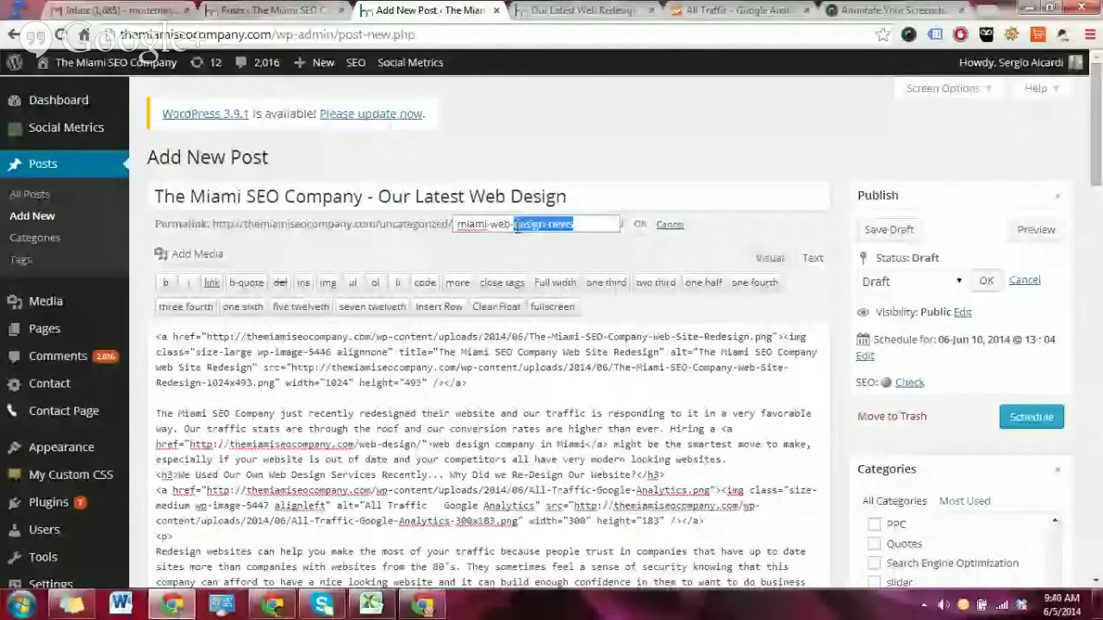
{"action": "type", "text": "redesign"}
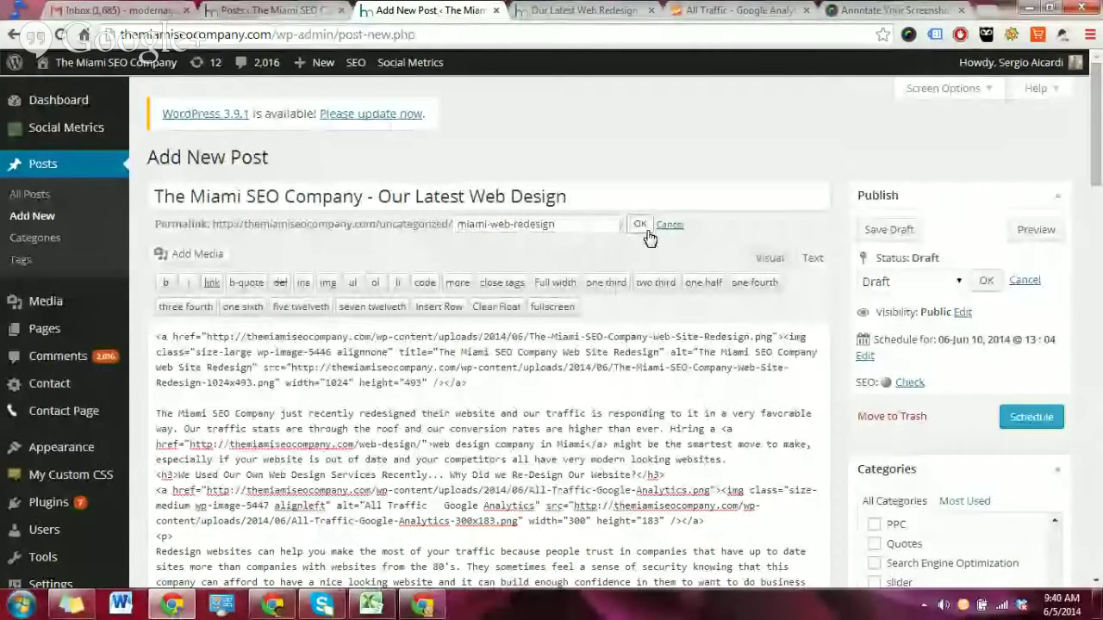